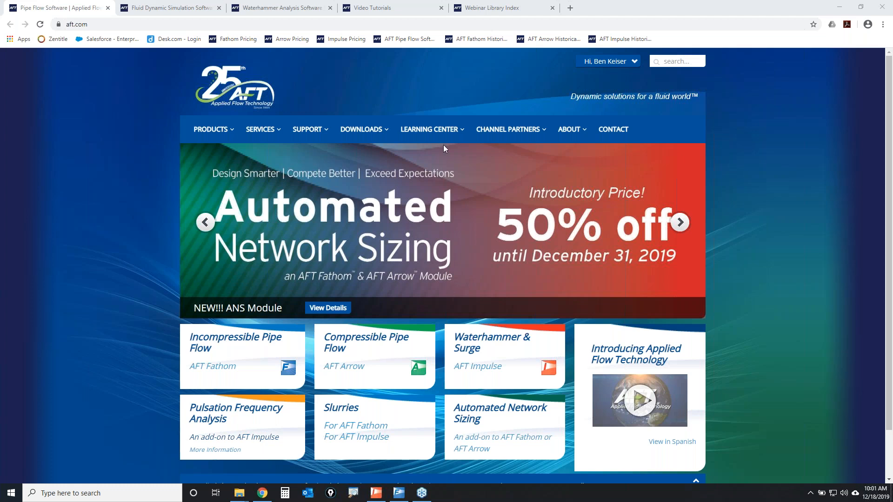
Open the AFT site's Upcoming Webinars page and review the scheduled webinars in the events calendar.
{"action": "mouse_move", "coordinate": [435, 139]}
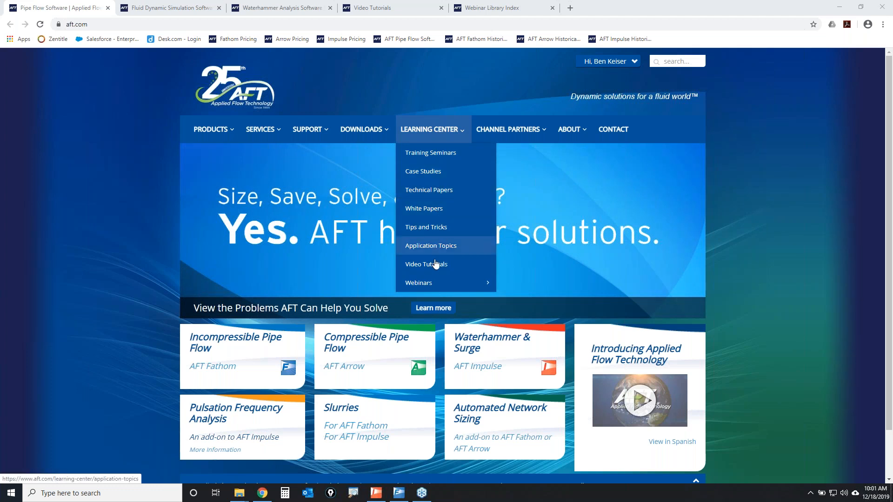
{"action": "mouse_move", "coordinate": [437, 281]}
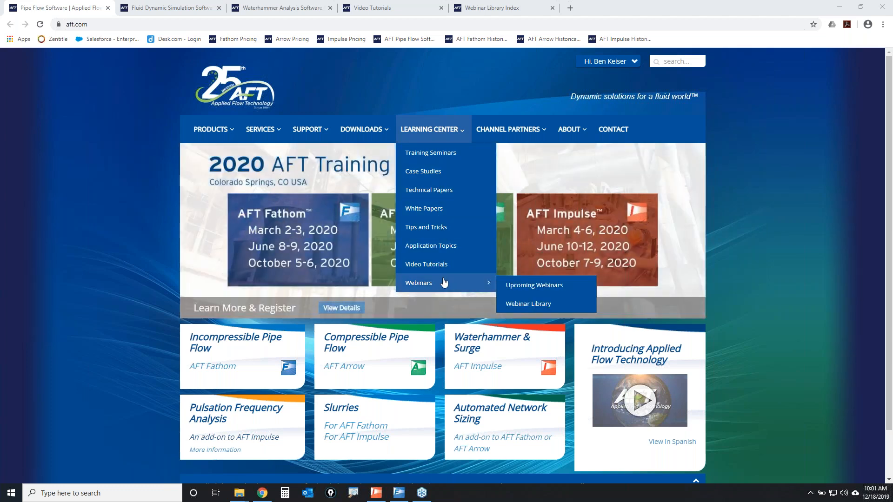
{"action": "left_click", "coordinate": [516, 285]}
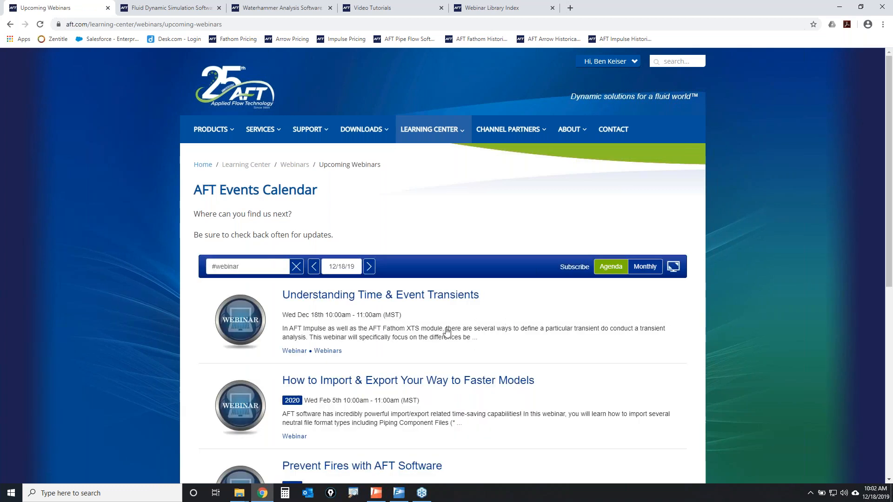
{"action": "scroll", "coordinate": [451, 330], "scroll_direction": "down", "scroll_amount": 4}
{"action": "scroll", "coordinate": [484, 325], "scroll_direction": "down", "scroll_amount": 3}
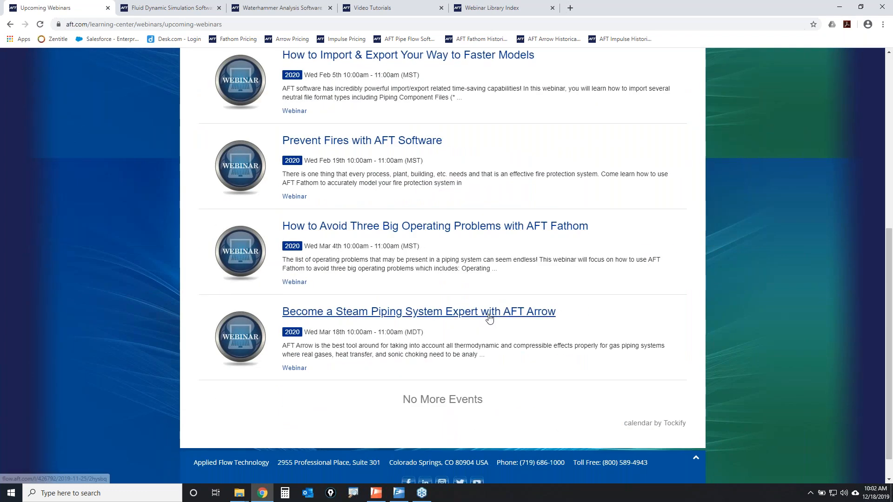
{"action": "scroll", "coordinate": [496, 321], "scroll_direction": "up", "scroll_amount": 5}
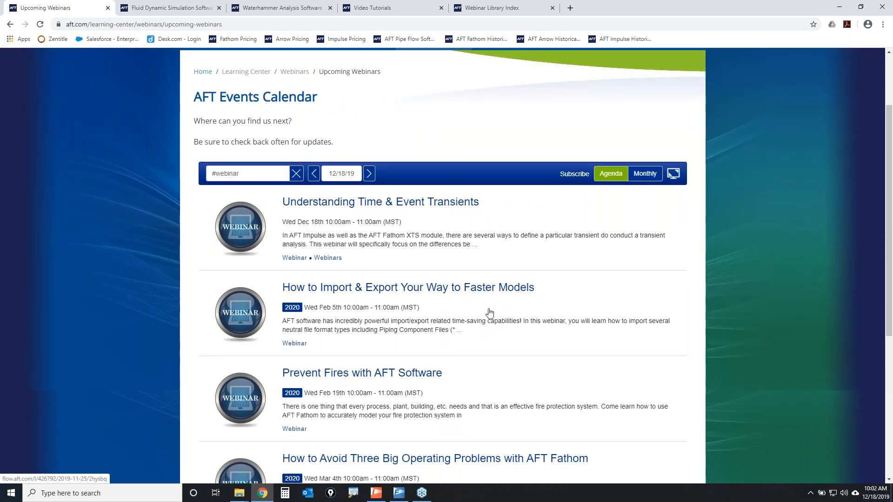
{"action": "scroll", "coordinate": [507, 295], "scroll_direction": "up", "scroll_amount": 2}
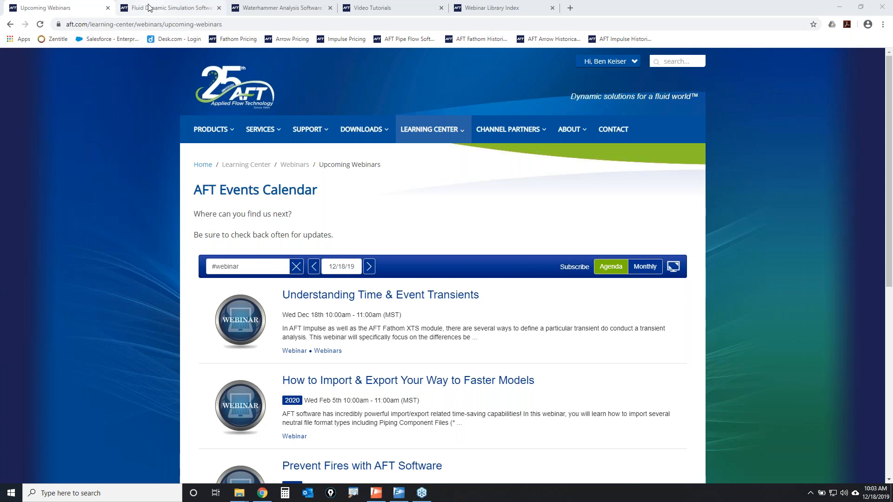
Switch to the AFT Fathom product page and locate its Add-On Modules section.
{"action": "left_click", "coordinate": [180, 8]}
{"action": "mouse_move", "coordinate": [197, 131]}
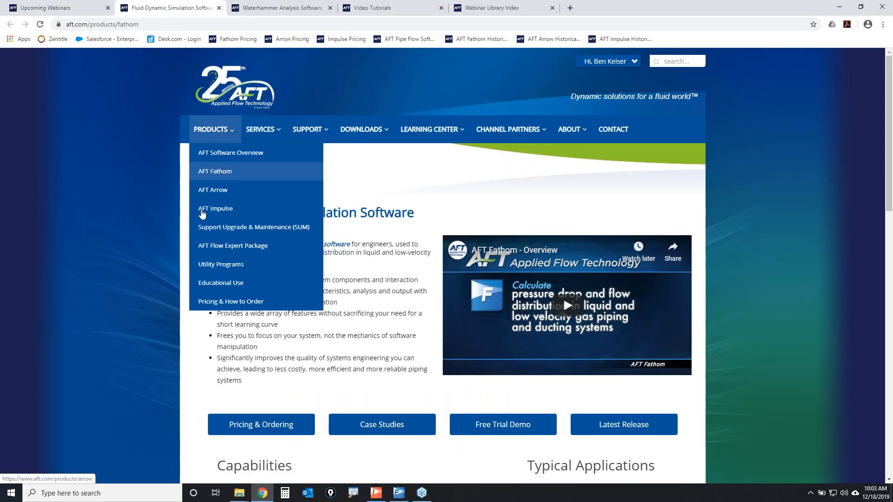
{"action": "scroll", "coordinate": [400, 247], "scroll_direction": "down", "scroll_amount": 10}
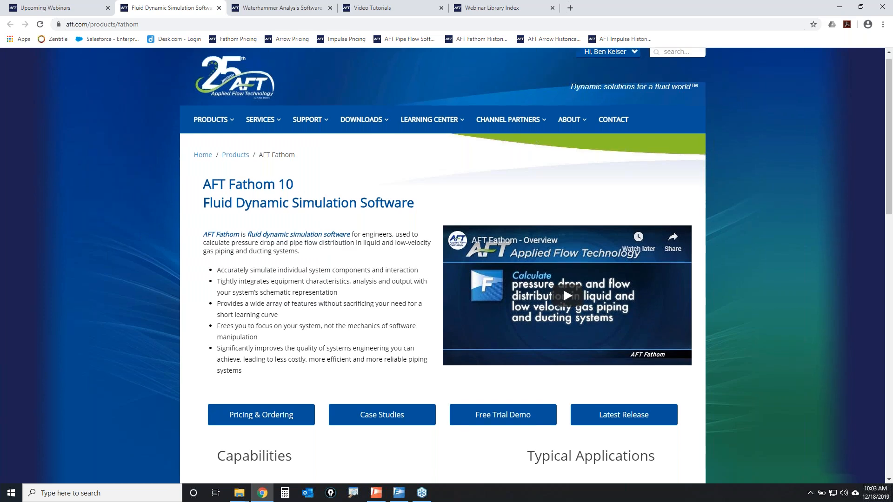
{"action": "scroll", "coordinate": [390, 246], "scroll_direction": "down", "scroll_amount": 2}
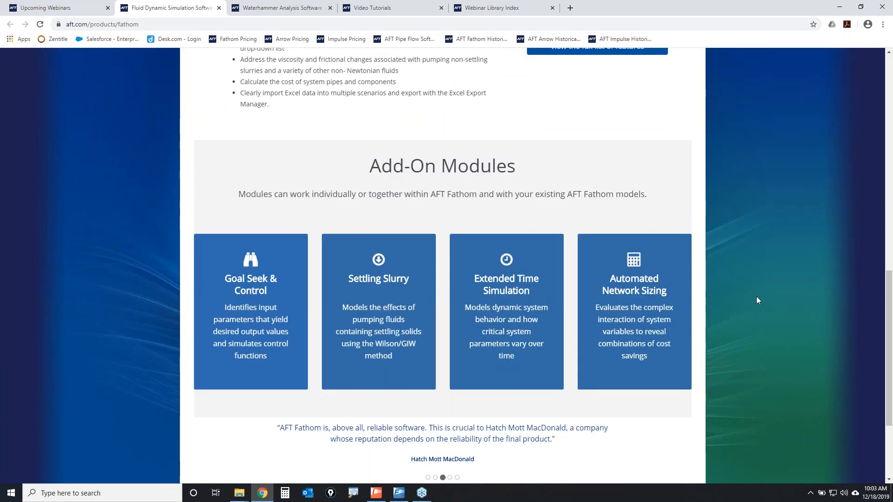
Circle the Add-On Modules section and the Extended Time Simulation module with the annotation pen, and clear the markings.
{"action": "mouse_move", "coordinate": [199, 150]}
{"action": "left_mouse_down"}
{"action": "mouse_move", "coordinate": [517, 148]}
{"action": "mouse_move", "coordinate": [570, 400]}
{"action": "left_mouse_up"}
{"action": "left_click_drag", "start_coordinate": [507, 408], "coordinate": [235, 151]}
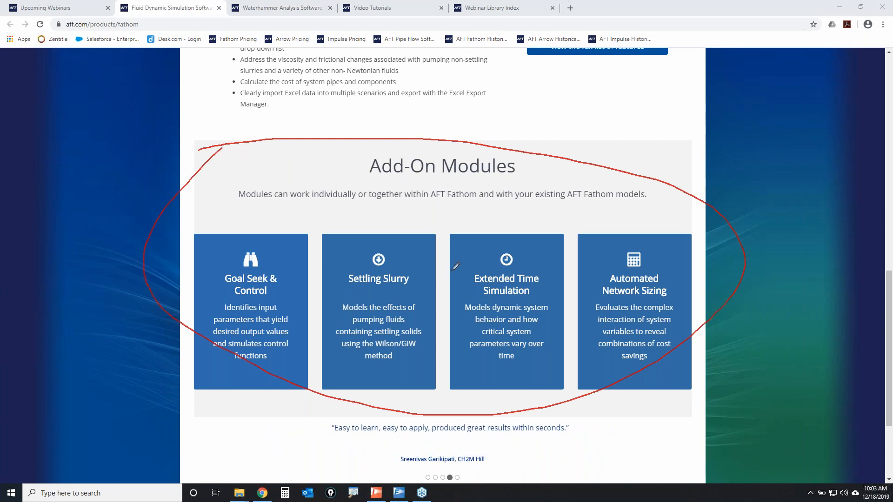
{"action": "mouse_move", "coordinate": [455, 248]}
{"action": "left_mouse_down"}
{"action": "mouse_move", "coordinate": [554, 316]}
{"action": "mouse_move", "coordinate": [485, 381]}
{"action": "mouse_move", "coordinate": [480, 238]}
{"action": "left_mouse_up"}
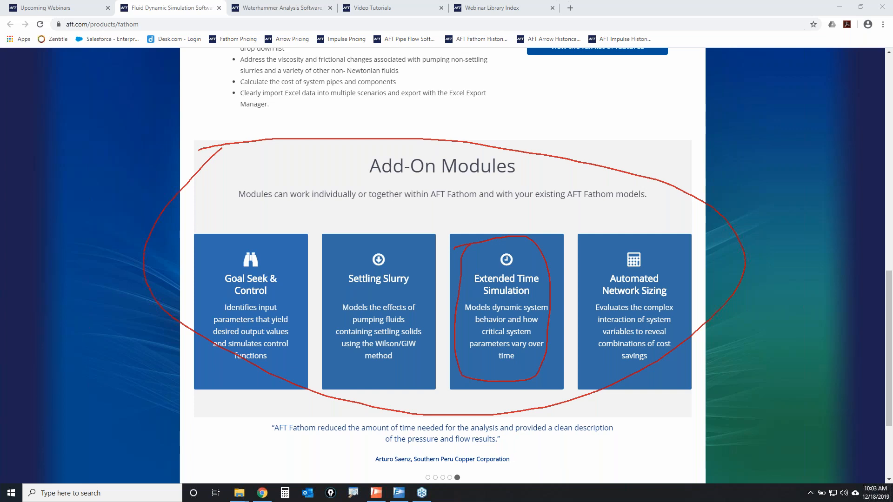
{"action": "key", "text": "Escape"}
Open the Extended Time Simulation module page and review its capabilities, reporting features and FAQs.
{"action": "left_click", "coordinate": [504, 281]}
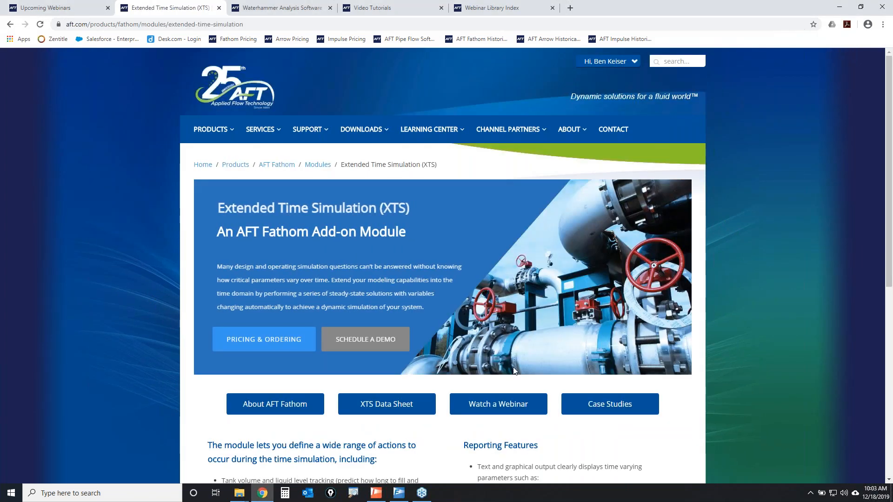
{"action": "scroll", "coordinate": [526, 322], "scroll_direction": "down", "scroll_amount": 8}
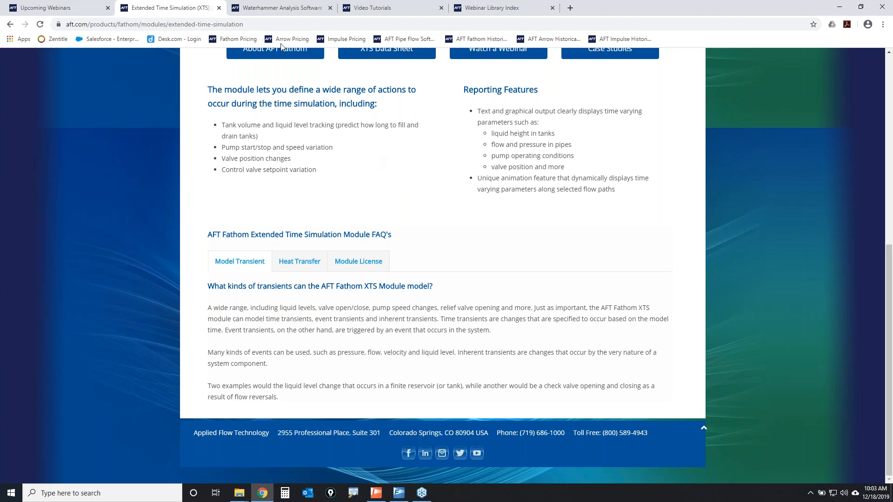
Switch to the AFT Impulse product page and review its feature overview and typical applications.
{"action": "left_click", "coordinate": [291, 11]}
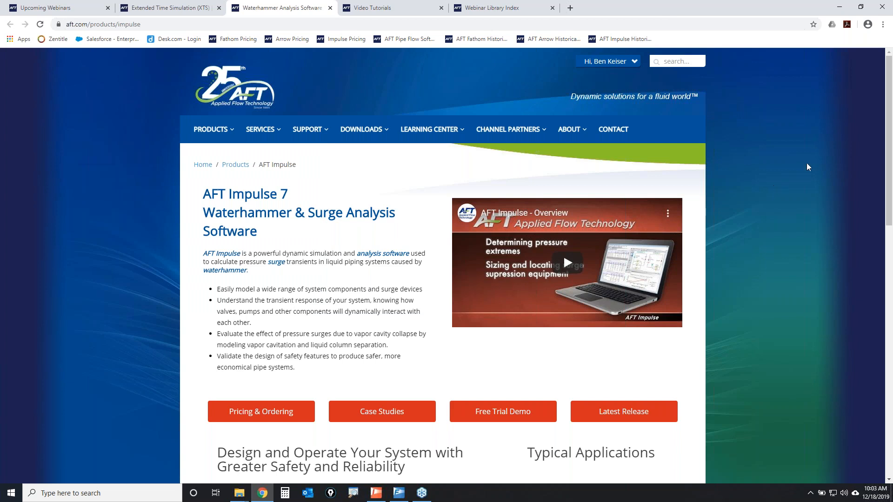
{"action": "scroll", "coordinate": [520, 277], "scroll_direction": "down", "scroll_amount": 9}
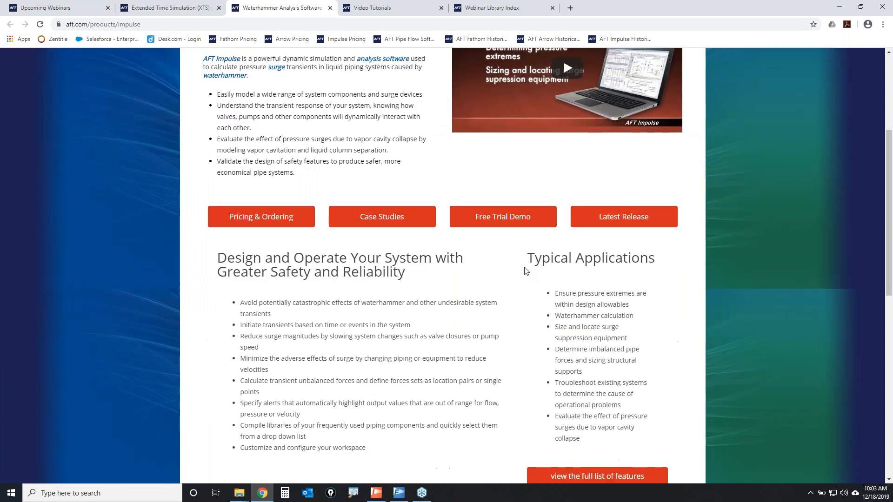
{"action": "scroll", "coordinate": [539, 269], "scroll_direction": "up", "scroll_amount": 6}
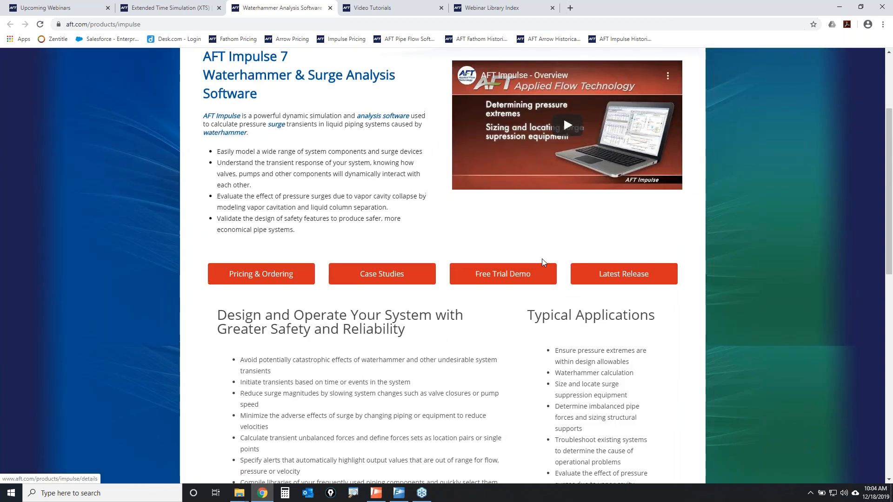
{"action": "scroll", "coordinate": [543, 258], "scroll_direction": "up", "scroll_amount": 3}
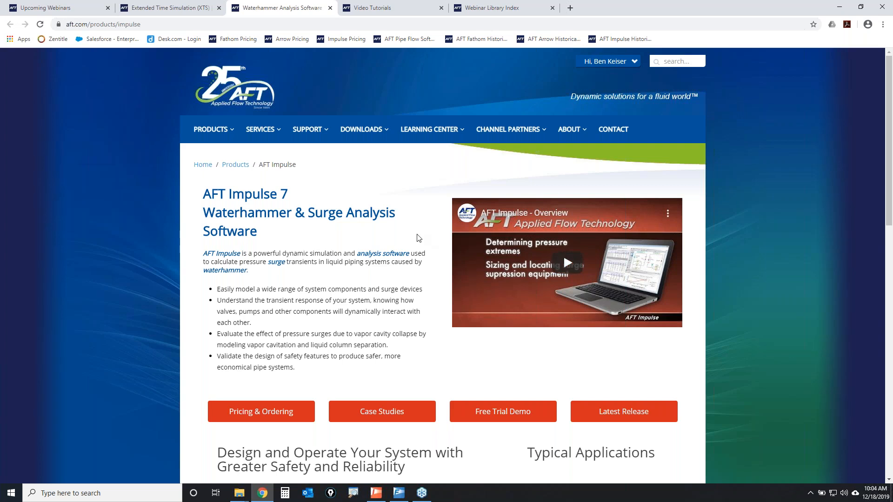
Move the Webinar Library Index page ahead of Video Tutorials and open the library's AFT Fathom webinars.
{"action": "left_click_drag", "start_coordinate": [496, 8], "coordinate": [396, 8]}
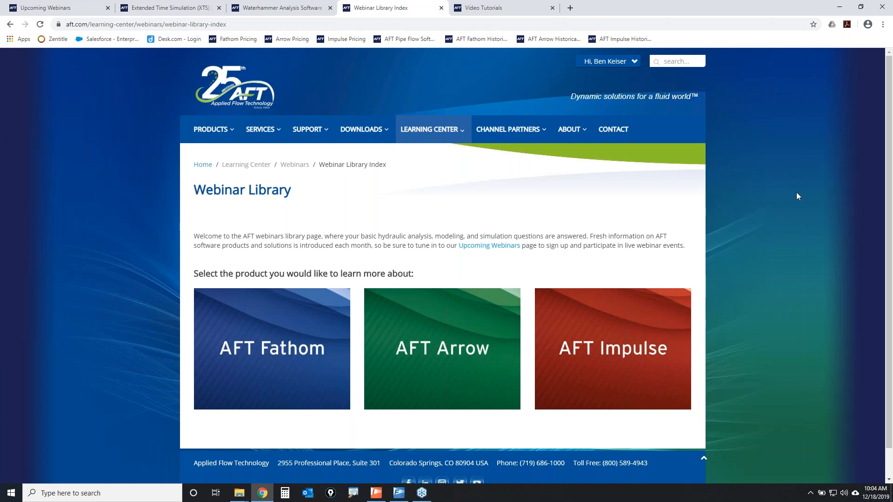
{"action": "mouse_move", "coordinate": [452, 137]}
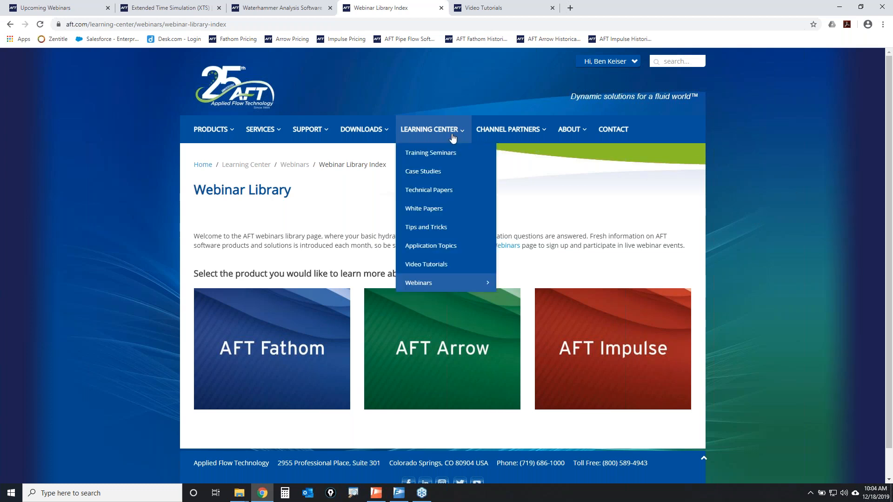
{"action": "mouse_move", "coordinate": [456, 284]}
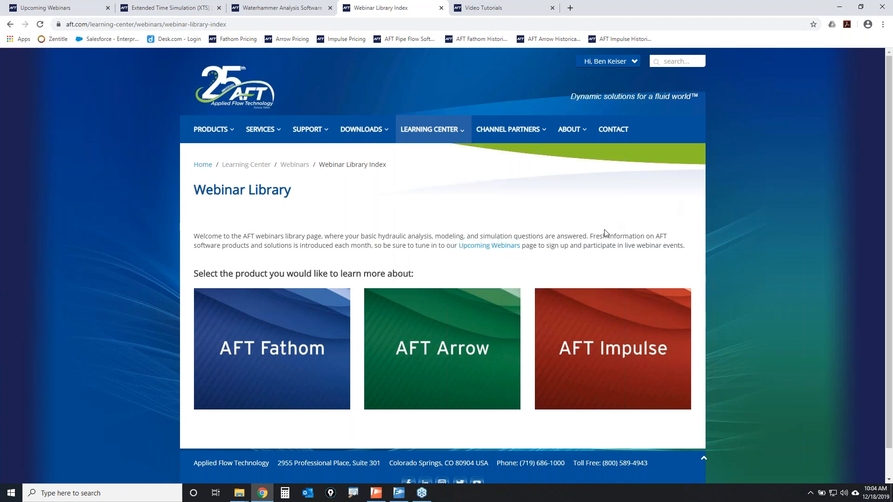
{"action": "mouse_move", "coordinate": [443, 348]}
{"action": "mouse_move", "coordinate": [245, 363]}
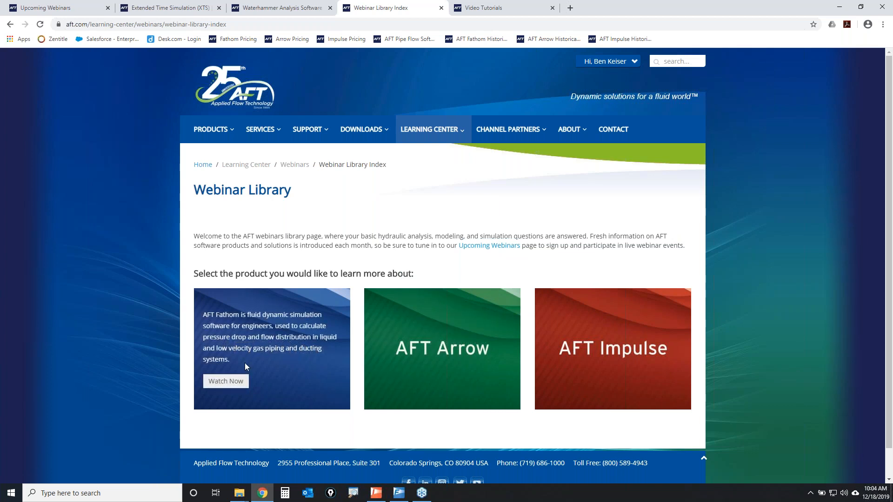
{"action": "left_click", "coordinate": [233, 381]}
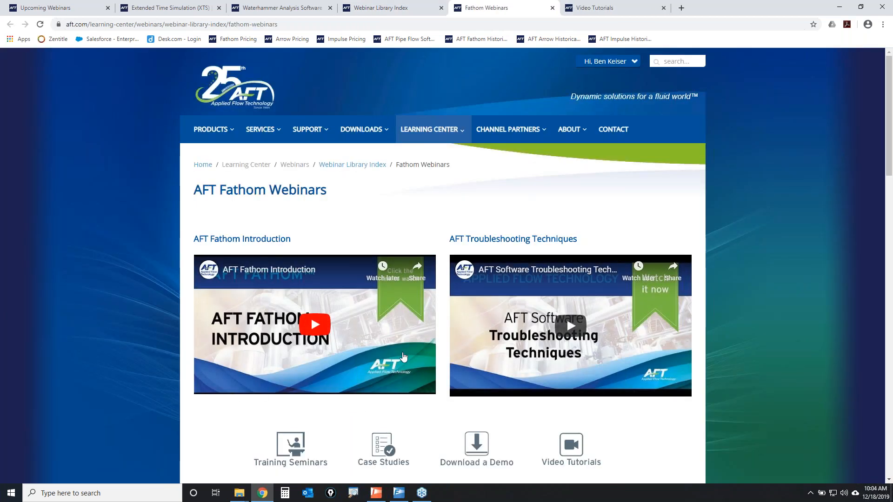
Find the webinar "What Does 'Transient' Analysis Mean" in the AFT Fathom list, circle it, and clear the markings.
{"action": "scroll", "coordinate": [414, 353], "scroll_direction": "down", "scroll_amount": 10}
{"action": "scroll", "coordinate": [439, 292], "scroll_direction": "down", "scroll_amount": 2}
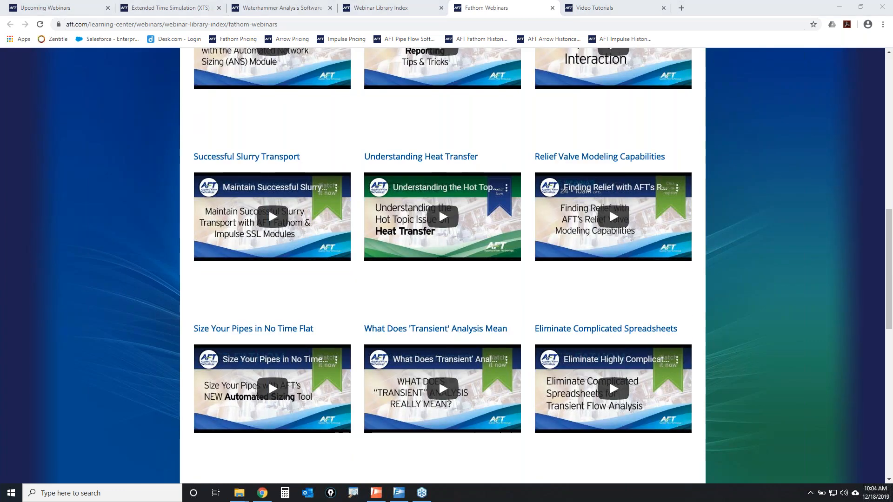
{"action": "mouse_move", "coordinate": [359, 316]}
{"action": "left_mouse_down"}
{"action": "mouse_move", "coordinate": [347, 399]}
{"action": "mouse_move", "coordinate": [426, 452]}
{"action": "mouse_move", "coordinate": [526, 382]}
{"action": "mouse_move", "coordinate": [520, 307]}
{"action": "mouse_move", "coordinate": [347, 316]}
{"action": "mouse_move", "coordinate": [386, 339]}
{"action": "mouse_move", "coordinate": [486, 339]}
{"action": "mouse_move", "coordinate": [498, 318]}
{"action": "mouse_move", "coordinate": [355, 317]}
{"action": "mouse_move", "coordinate": [386, 342]}
{"action": "left_mouse_up"}
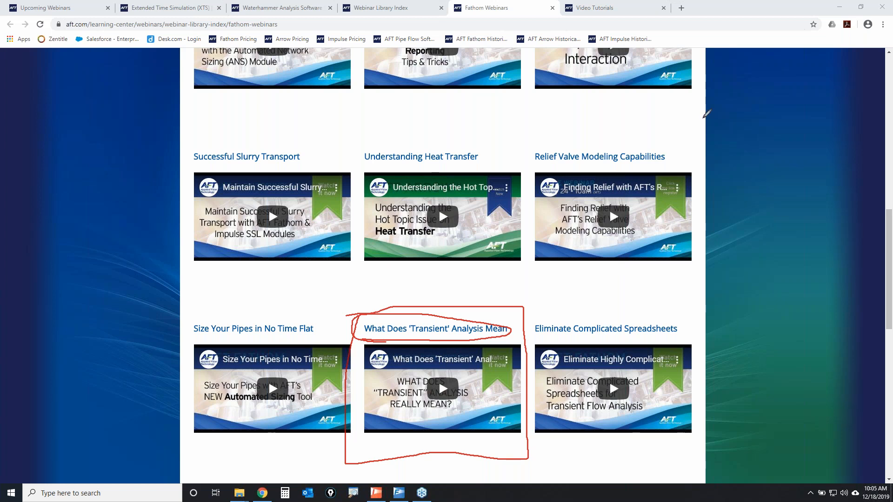
{"action": "key", "text": "Escape"}
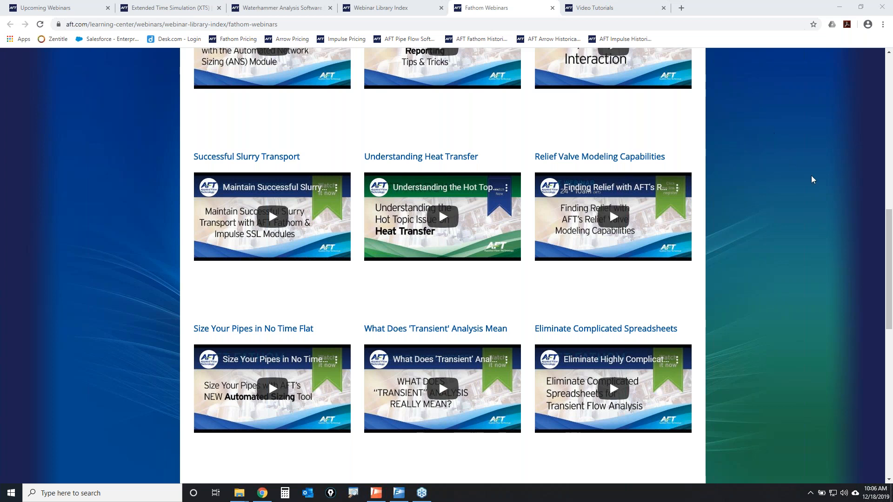
Open the Video Tutorials page of the AFT site from the Fathom webinars page.
{"action": "scroll", "coordinate": [744, 241], "scroll_direction": "up", "scroll_amount": 12}
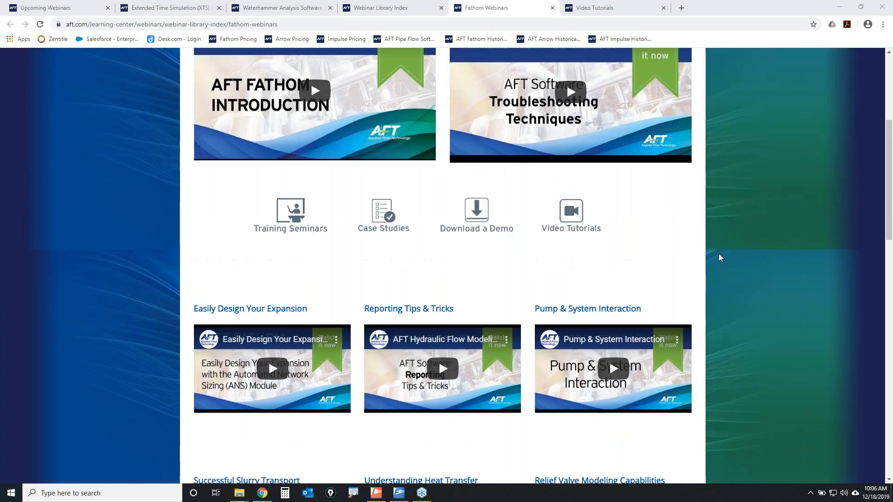
{"action": "mouse_move", "coordinate": [426, 127]}
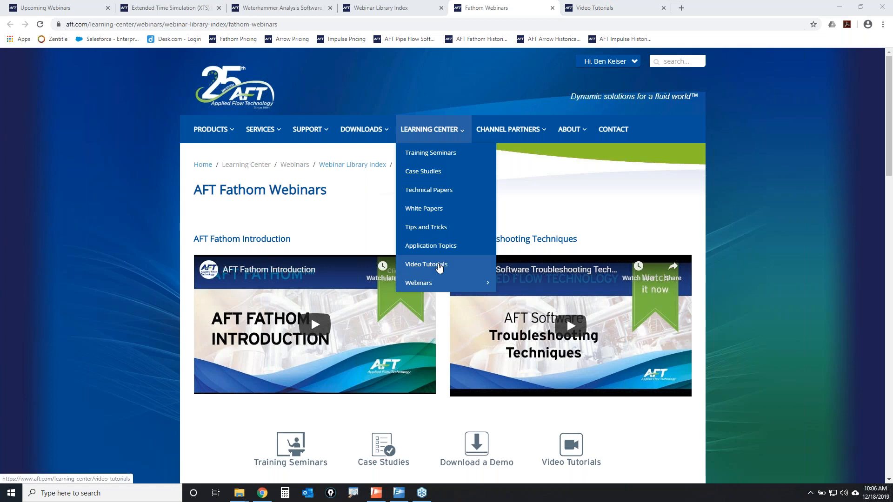
{"action": "left_click", "coordinate": [439, 265]}
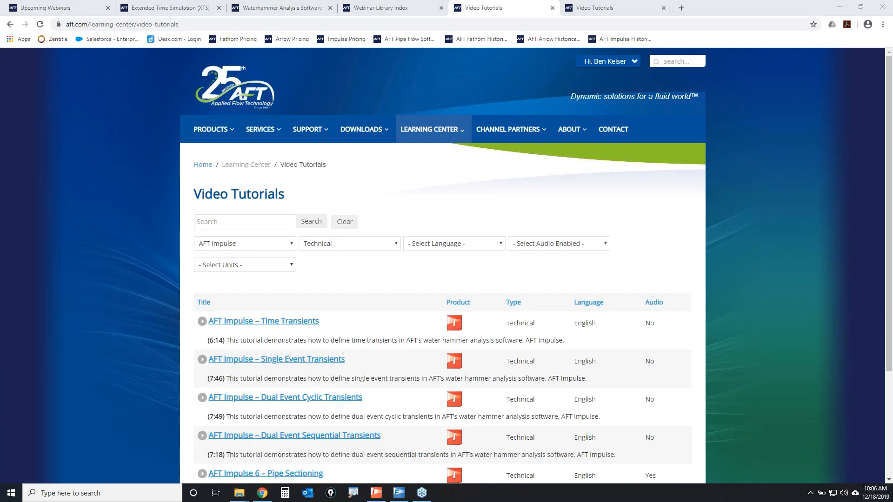
Circle the AFT Impulse product filter and the Technical type filter above the video tutorial list.
{"action": "mouse_move", "coordinate": [185, 232]}
{"action": "left_mouse_down"}
{"action": "mouse_move", "coordinate": [410, 236]}
{"action": "mouse_move", "coordinate": [372, 253]}
{"action": "mouse_move", "coordinate": [180, 239]}
{"action": "mouse_move", "coordinate": [191, 232]}
{"action": "left_mouse_up"}
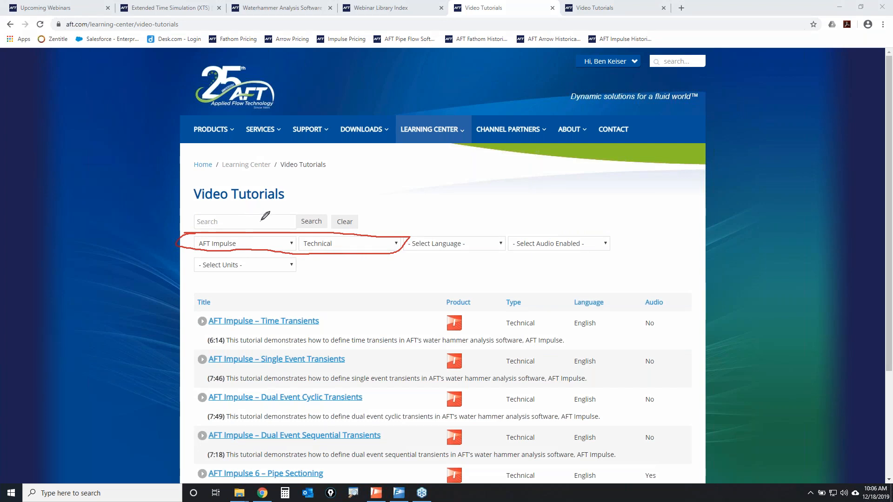
{"action": "mouse_move", "coordinate": [215, 229]}
{"action": "left_mouse_down"}
{"action": "mouse_move", "coordinate": [212, 253]}
{"action": "mouse_move", "coordinate": [226, 227]}
{"action": "left_mouse_up"}
{"action": "left_click_drag", "start_coordinate": [338, 250], "coordinate": [328, 234]}
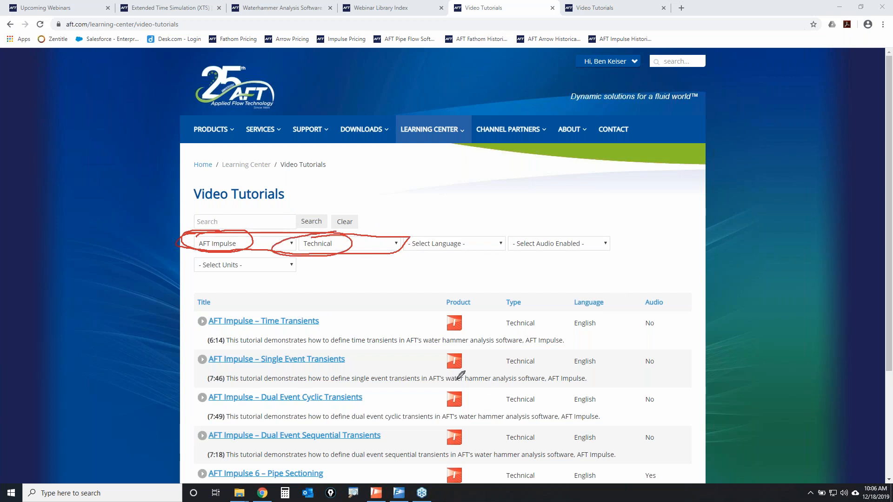
Box the four AFT Impulse transient tutorials, underline each title from Time Transients to Dual Event Sequential Transients, and clear all markings.
{"action": "mouse_move", "coordinate": [185, 312]}
{"action": "left_mouse_down"}
{"action": "mouse_move", "coordinate": [173, 435]}
{"action": "mouse_move", "coordinate": [284, 460]}
{"action": "mouse_move", "coordinate": [396, 448]}
{"action": "mouse_move", "coordinate": [410, 310]}
{"action": "mouse_move", "coordinate": [189, 305]}
{"action": "mouse_move", "coordinate": [184, 317]}
{"action": "left_mouse_up"}
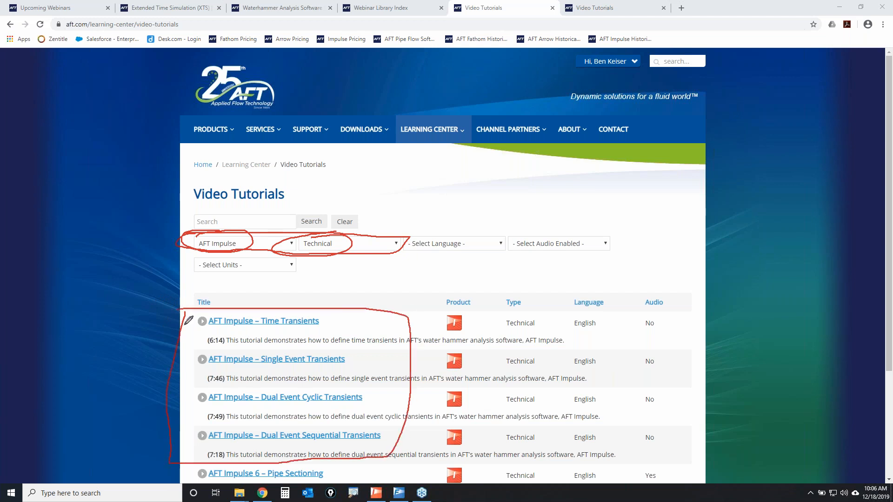
{"action": "left_click_drag", "start_coordinate": [263, 325], "coordinate": [327, 321]}
{"action": "left_click_drag", "start_coordinate": [255, 370], "coordinate": [348, 366]}
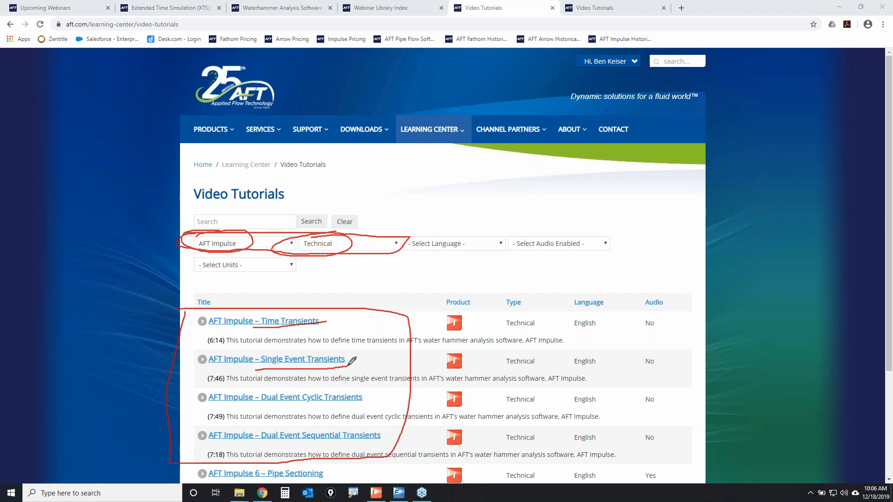
{"action": "left_click_drag", "start_coordinate": [268, 412], "coordinate": [358, 406]}
{"action": "left_click_drag", "start_coordinate": [271, 451], "coordinate": [384, 444]}
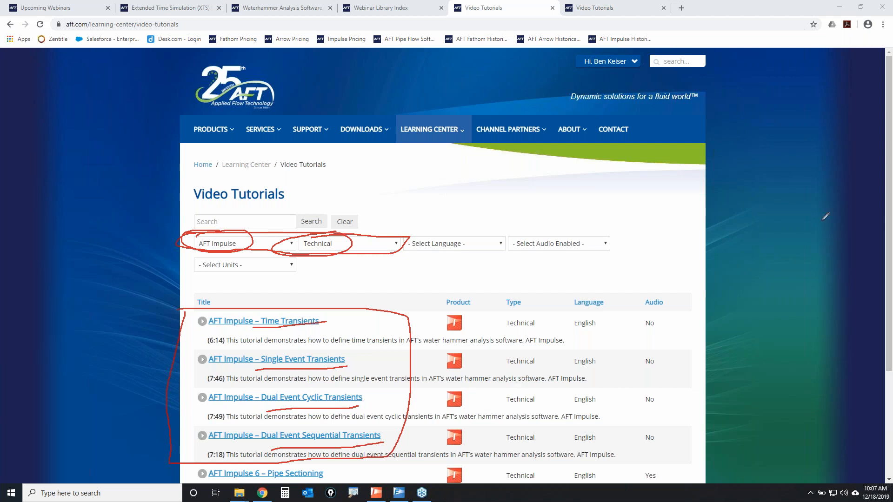
{"action": "left_click", "coordinate": [883, 172]}
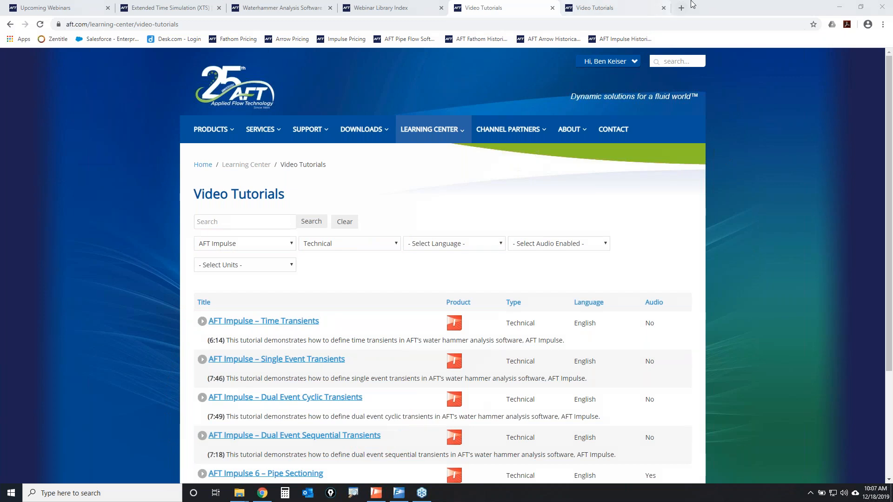
Switch from the browser to the AFT Fathom workspace with the untitled model.
{"action": "left_click_drag", "start_coordinate": [708, 8], "coordinate": [892, 32]}
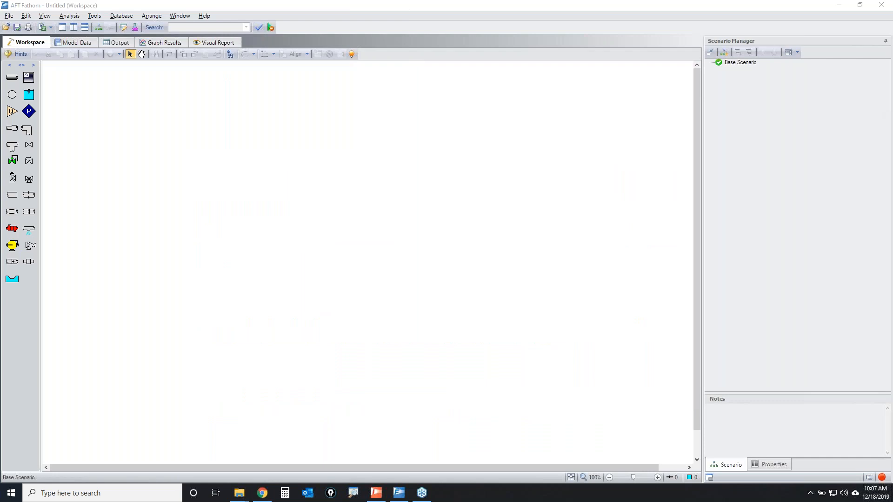
Circle the AFT Fathom window title and the Tools heading, and draw an arrow to the Modules control in the status bar.
{"action": "mouse_move", "coordinate": [17, 0]}
{"action": "left_mouse_down"}
{"action": "mouse_move", "coordinate": [36, 0]}
{"action": "mouse_move", "coordinate": [21, 14]}
{"action": "mouse_move", "coordinate": [30, 1]}
{"action": "left_mouse_up"}
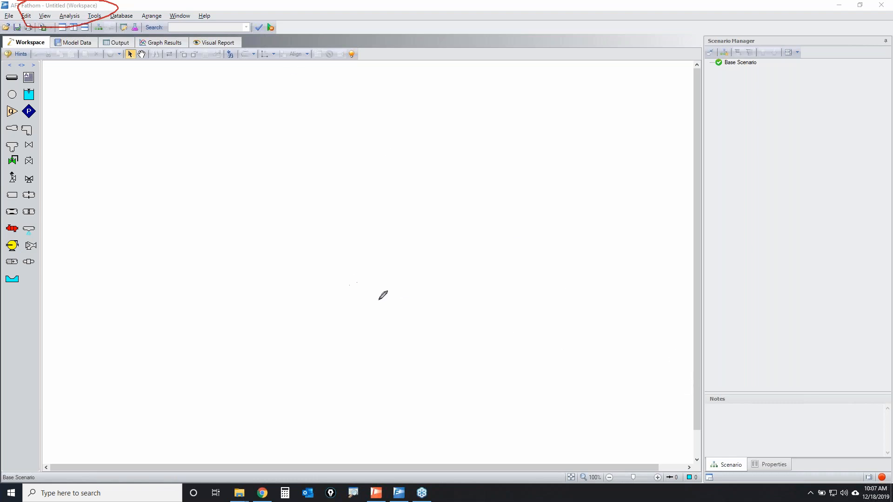
{"action": "mouse_move", "coordinate": [86, 7]}
{"action": "left_mouse_down"}
{"action": "mouse_move", "coordinate": [106, 18]}
{"action": "mouse_move", "coordinate": [87, 17]}
{"action": "mouse_move", "coordinate": [100, 8]}
{"action": "mouse_move", "coordinate": [96, 18]}
{"action": "left_mouse_up"}
{"action": "mouse_move", "coordinate": [553, 406]}
{"action": "left_mouse_down"}
{"action": "mouse_move", "coordinate": [687, 393]}
{"action": "mouse_move", "coordinate": [851, 459]}
{"action": "mouse_move", "coordinate": [861, 451]}
{"action": "mouse_move", "coordinate": [858, 468]}
{"action": "mouse_move", "coordinate": [844, 464]}
{"action": "left_mouse_up"}
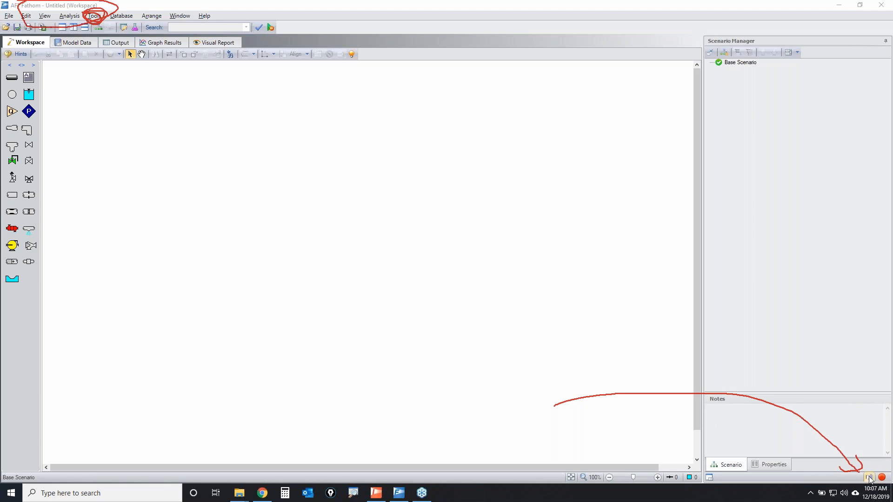
Open the module activation settings, circle XTS (Extended Time Simulation), clear all markings, and activate the XTS module.
{"action": "left_click", "coordinate": [871, 479]}
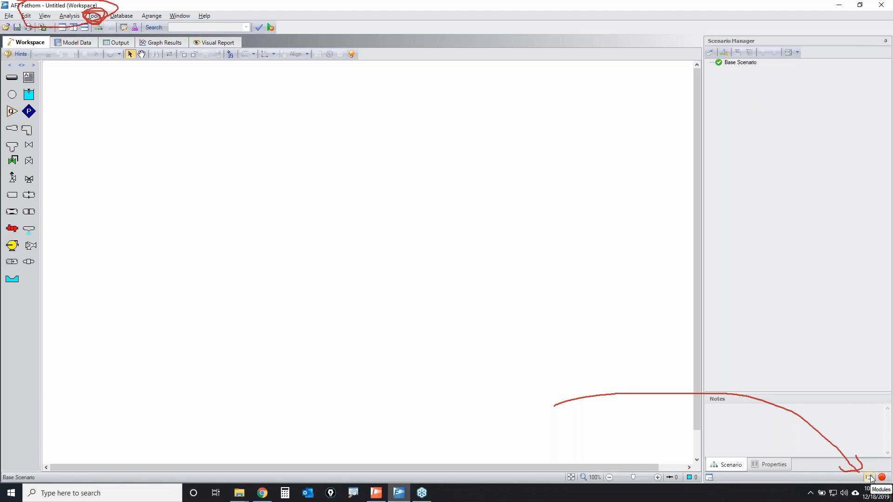
{"action": "left_click", "coordinate": [871, 479]}
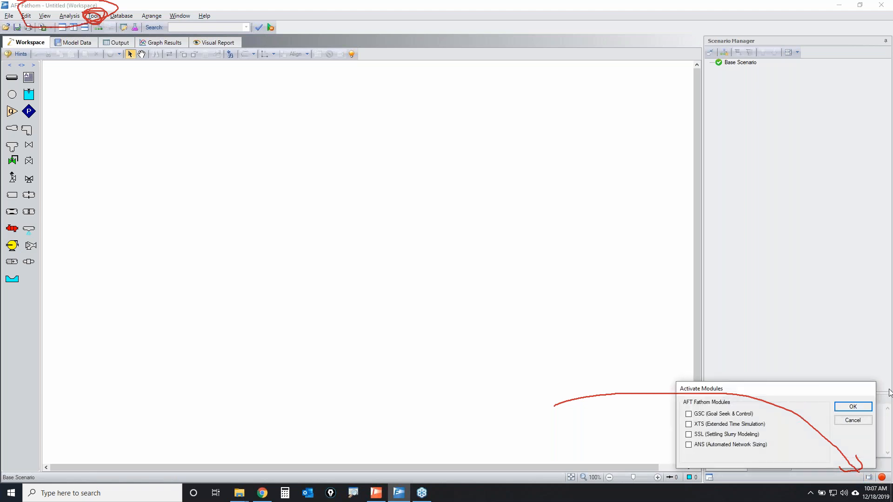
{"action": "mouse_move", "coordinate": [682, 419]}
{"action": "left_mouse_down"}
{"action": "mouse_move", "coordinate": [768, 415]}
{"action": "mouse_move", "coordinate": [762, 426]}
{"action": "mouse_move", "coordinate": [680, 420]}
{"action": "left_mouse_up"}
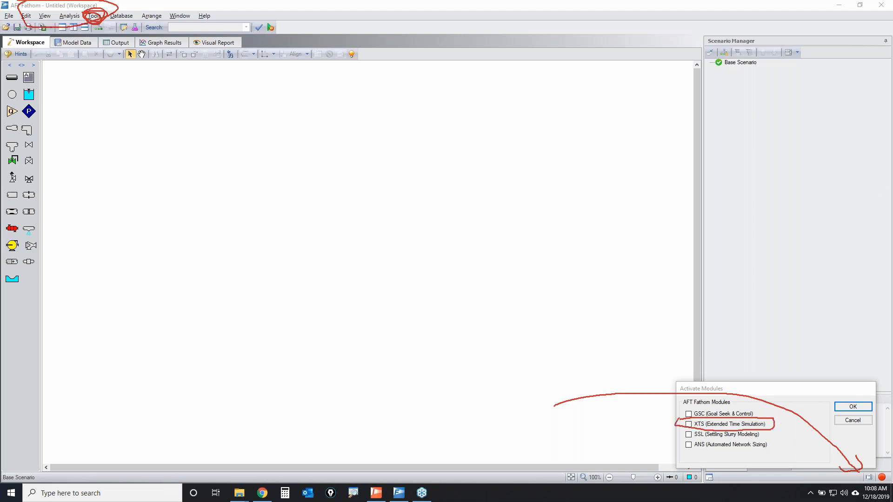
{"action": "key", "text": "Escape"}
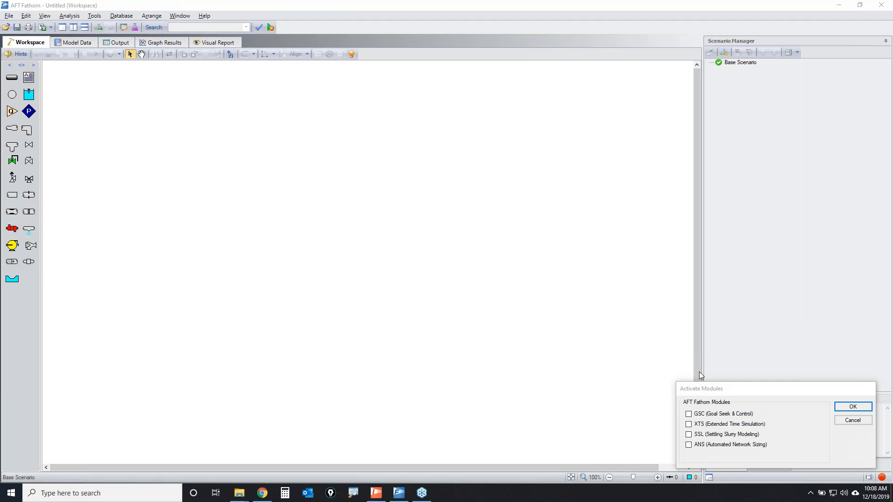
{"action": "left_click", "coordinate": [689, 425]}
{"action": "left_click", "coordinate": [857, 412]}
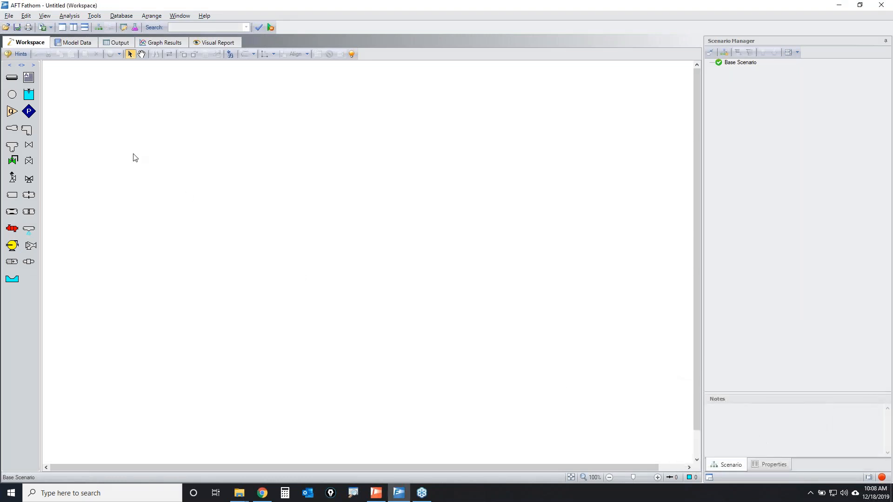
Place a reservoir on the workspace, circle the finite tank options in its properties, and set the tank model to Finite Closed Tank.
{"action": "left_click_drag", "start_coordinate": [29, 94], "coordinate": [310, 165]}
{"action": "double_click", "coordinate": [310, 165]}
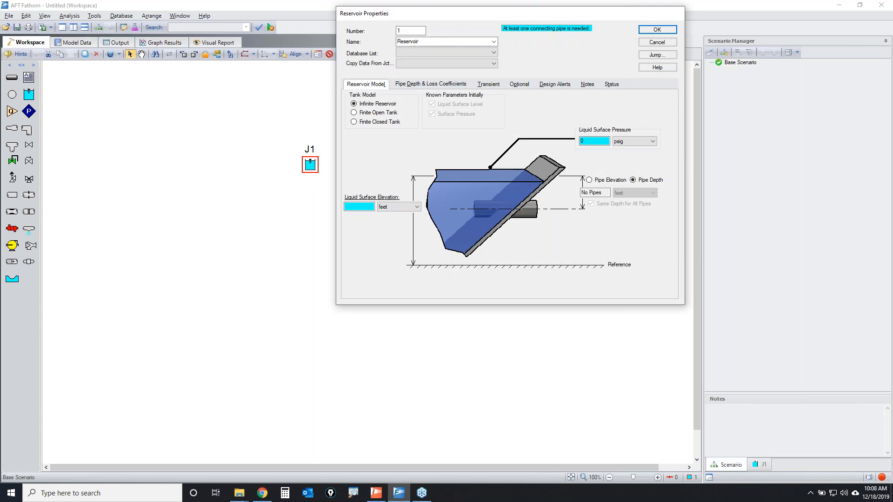
{"action": "mouse_move", "coordinate": [344, 107]}
{"action": "left_mouse_down"}
{"action": "mouse_move", "coordinate": [390, 108]}
{"action": "mouse_move", "coordinate": [409, 126]}
{"action": "mouse_move", "coordinate": [345, 108]}
{"action": "left_mouse_up"}
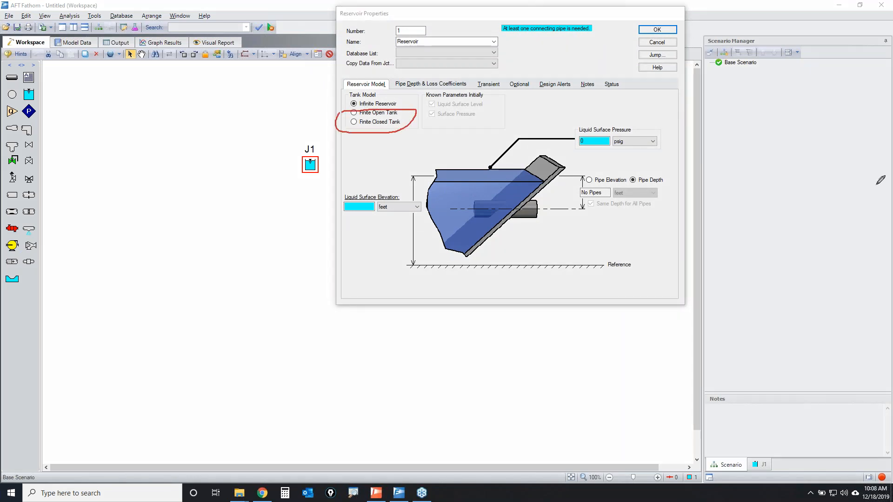
{"action": "left_click", "coordinate": [392, 114]}
{"action": "left_click", "coordinate": [394, 122]}
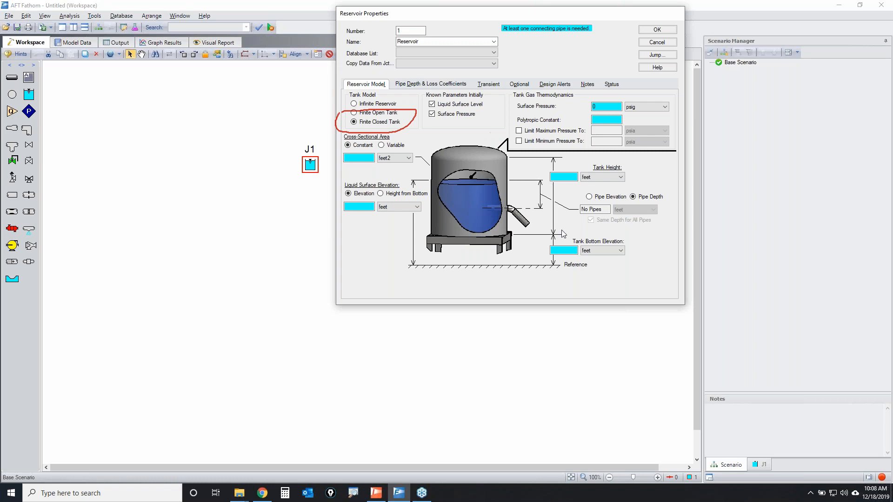
Mark the liquid surface in the closed tank illustration, clear the markings, and discard the reservoir's property changes.
{"action": "left_click", "coordinate": [830, 188]}
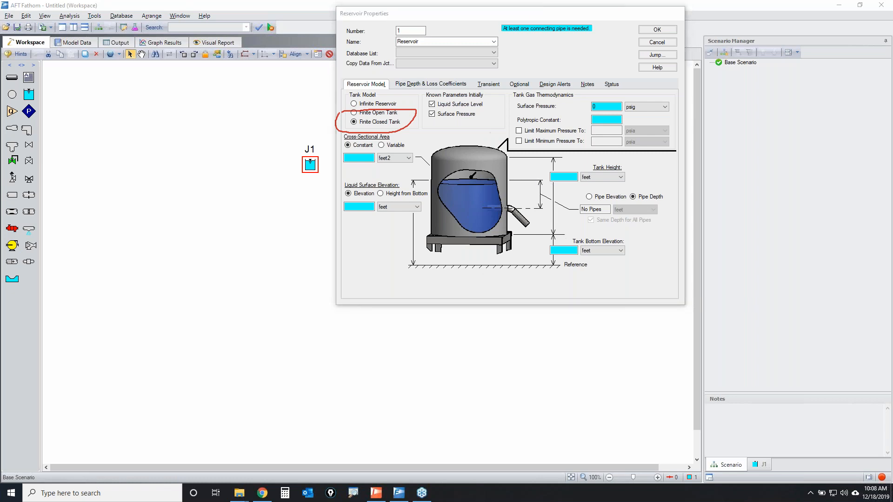
{"action": "mouse_move", "coordinate": [439, 179]}
{"action": "left_mouse_down"}
{"action": "mouse_move", "coordinate": [498, 176]}
{"action": "mouse_move", "coordinate": [484, 185]}
{"action": "mouse_move", "coordinate": [478, 178]}
{"action": "mouse_move", "coordinate": [484, 189]}
{"action": "mouse_move", "coordinate": [454, 182]}
{"action": "left_mouse_up"}
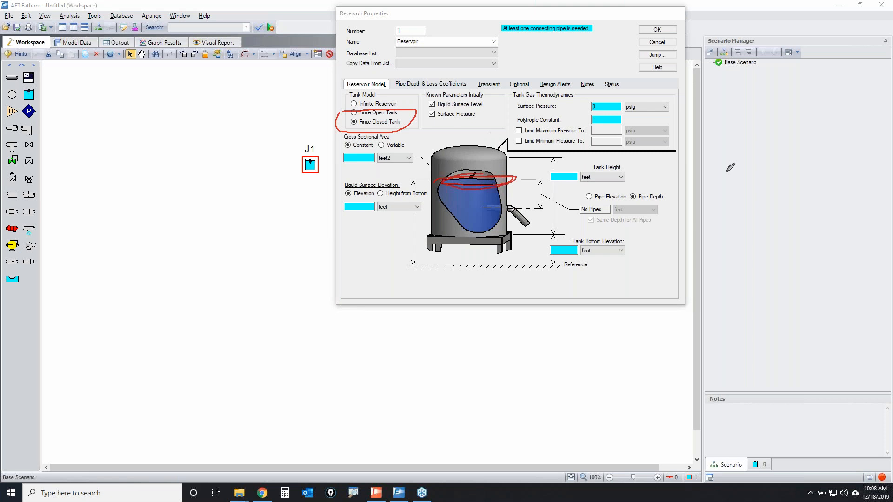
{"action": "left_click", "coordinate": [862, 152]}
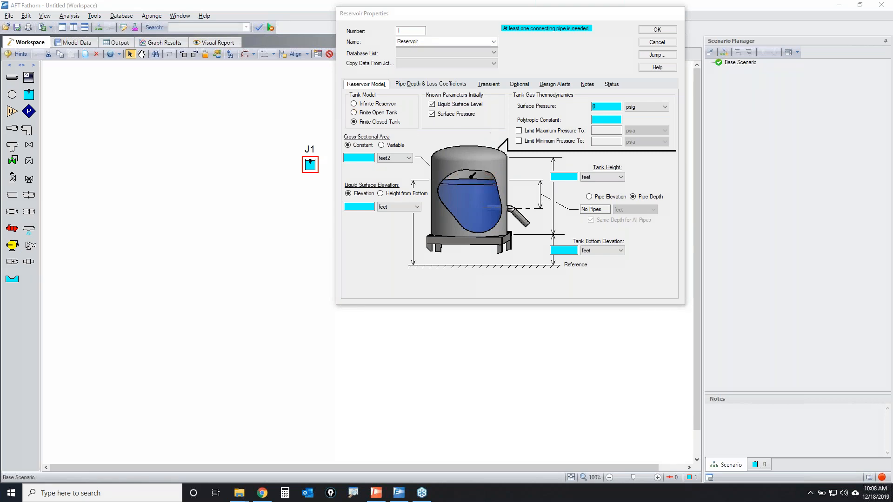
{"action": "left_click", "coordinate": [655, 43]}
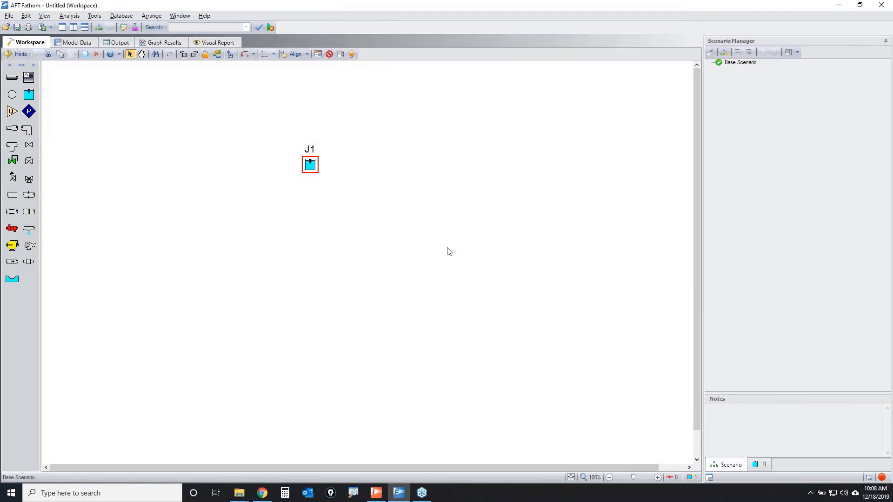
Delete the reservoir junction from the workspace.
{"action": "left_click", "coordinate": [461, 275]}
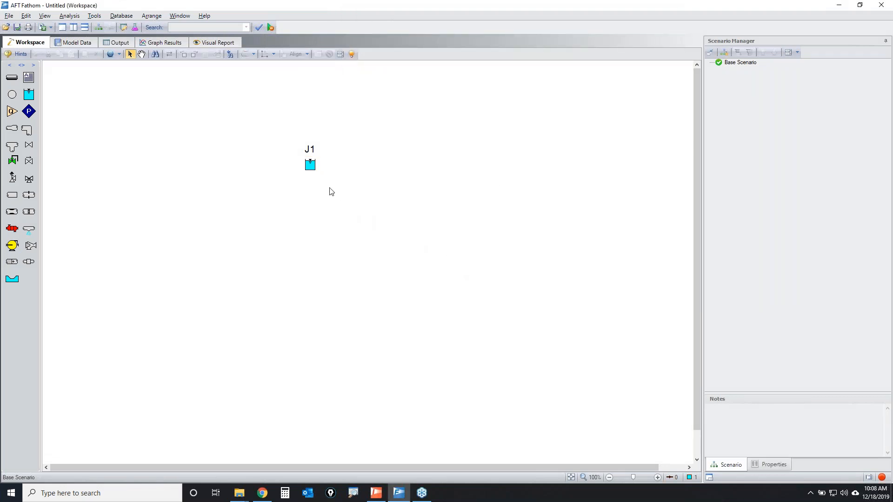
{"action": "left_click", "coordinate": [310, 165]}
{"action": "key", "text": "Delete"}
Place a valve on the workspace and open the transient settings in its properties.
{"action": "left_click_drag", "start_coordinate": [29, 146], "coordinate": [460, 179]}
{"action": "double_click", "coordinate": [459, 180]}
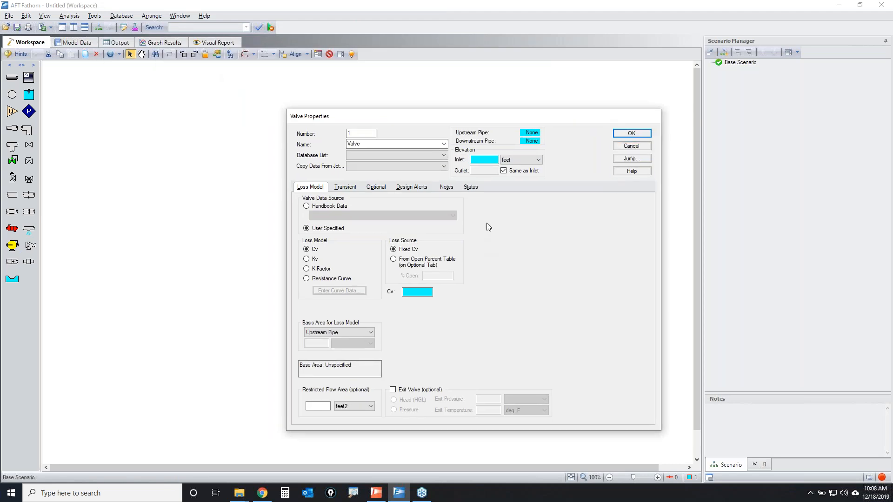
{"action": "left_click", "coordinate": [346, 188]}
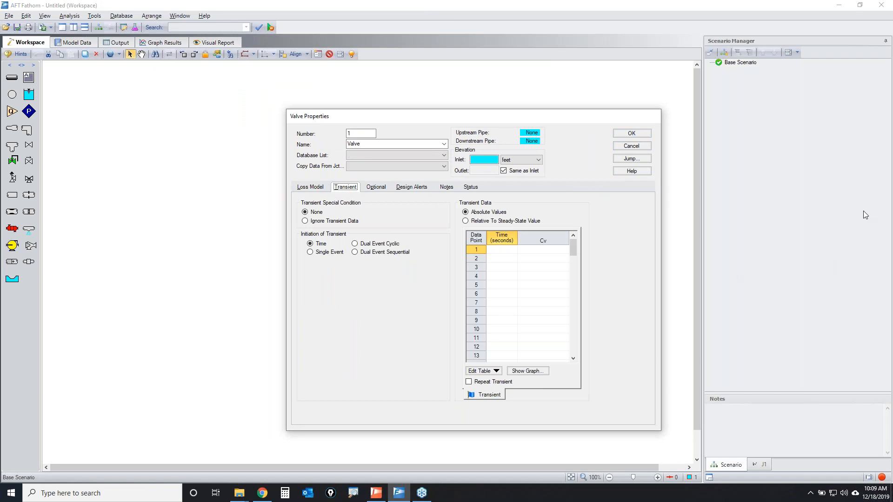
Circle the valve's Initiation of Transient options, draw lines out from the single and dual event choices, and clear the markings.
{"action": "mouse_move", "coordinate": [304, 240]}
{"action": "left_mouse_down"}
{"action": "mouse_move", "coordinate": [365, 233]}
{"action": "mouse_move", "coordinate": [422, 245]}
{"action": "mouse_move", "coordinate": [332, 264]}
{"action": "mouse_move", "coordinate": [298, 243]}
{"action": "mouse_move", "coordinate": [363, 235]}
{"action": "mouse_move", "coordinate": [294, 228]}
{"action": "left_mouse_up"}
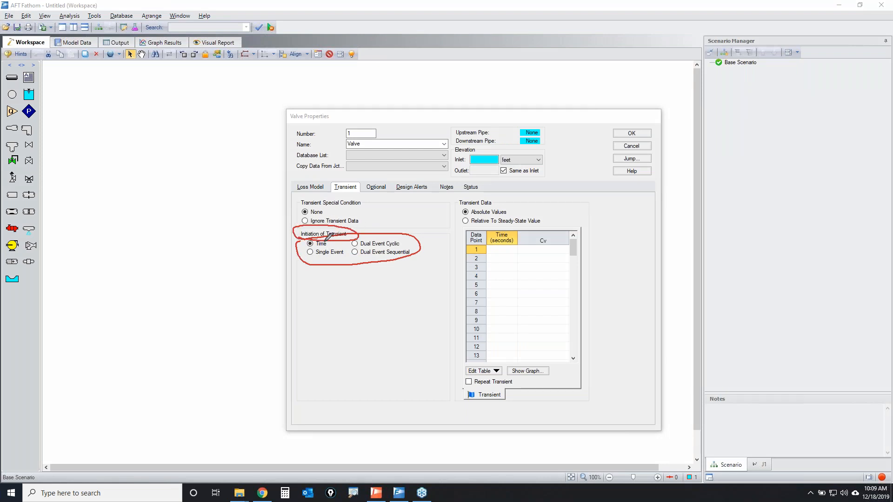
{"action": "mouse_move", "coordinate": [326, 255]}
{"action": "left_mouse_down"}
{"action": "mouse_move", "coordinate": [328, 268]}
{"action": "mouse_move", "coordinate": [354, 276]}
{"action": "left_mouse_up"}
{"action": "left_click_drag", "start_coordinate": [393, 233], "coordinate": [480, 218]}
{"action": "left_click_drag", "start_coordinate": [386, 255], "coordinate": [462, 270]}
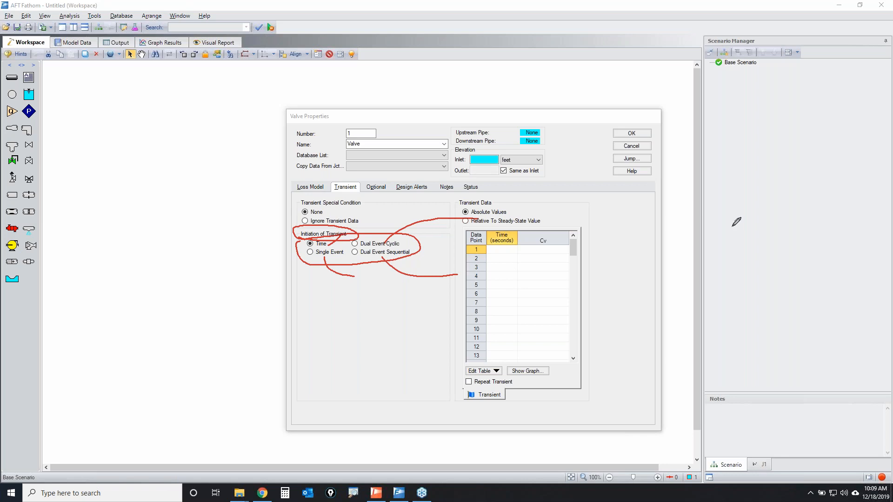
{"action": "key", "text": "Escape"}
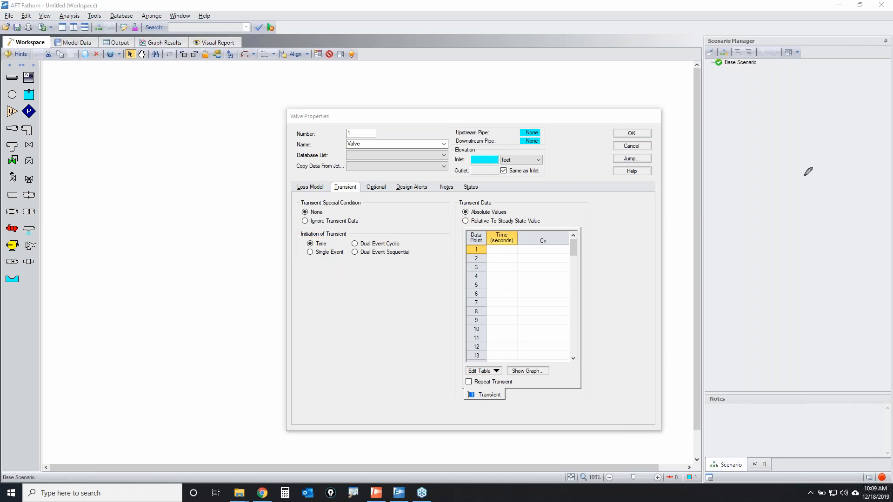
Circle the transient data table, the Valve Properties title and the table's first rows, and clear the markings.
{"action": "mouse_move", "coordinate": [610, 237]}
{"action": "left_mouse_down"}
{"action": "mouse_move", "coordinate": [587, 221]}
{"action": "mouse_move", "coordinate": [452, 264]}
{"action": "mouse_move", "coordinate": [502, 397]}
{"action": "mouse_move", "coordinate": [615, 255]}
{"action": "mouse_move", "coordinate": [608, 235]}
{"action": "left_mouse_up"}
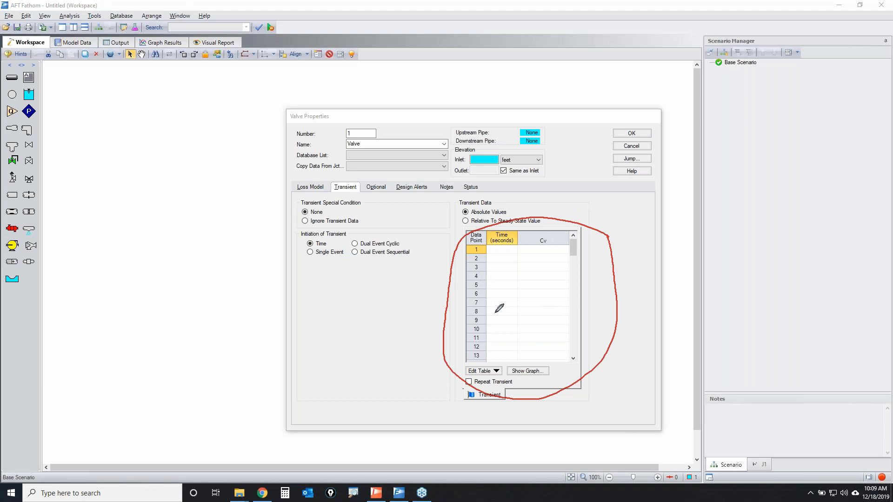
{"action": "mouse_move", "coordinate": [282, 100]}
{"action": "left_mouse_down"}
{"action": "mouse_move", "coordinate": [282, 112]}
{"action": "mouse_move", "coordinate": [335, 106]}
{"action": "left_mouse_up"}
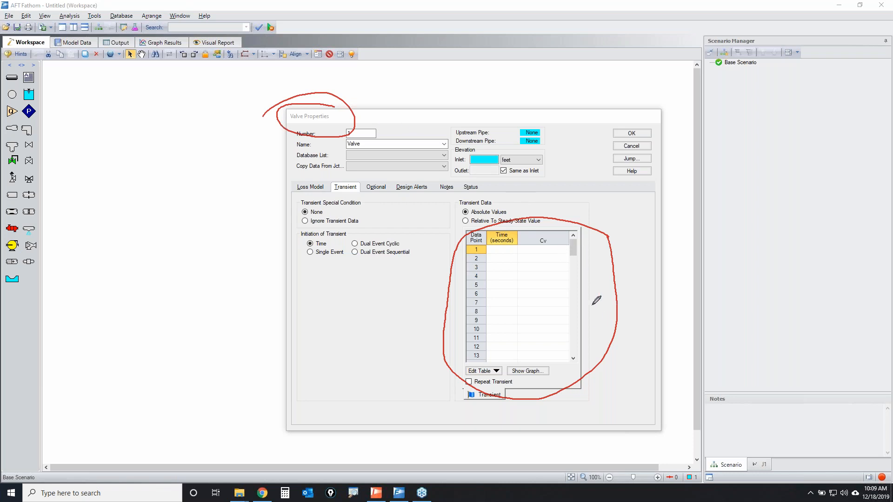
{"action": "mouse_move", "coordinate": [572, 242]}
{"action": "left_mouse_down"}
{"action": "mouse_move", "coordinate": [528, 240]}
{"action": "mouse_move", "coordinate": [512, 305]}
{"action": "mouse_move", "coordinate": [565, 239]}
{"action": "left_mouse_up"}
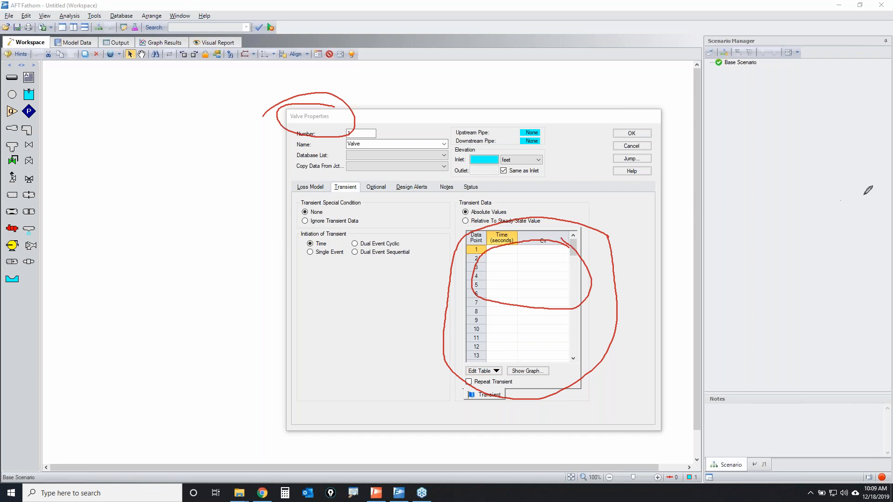
{"action": "key", "text": "Escape"}
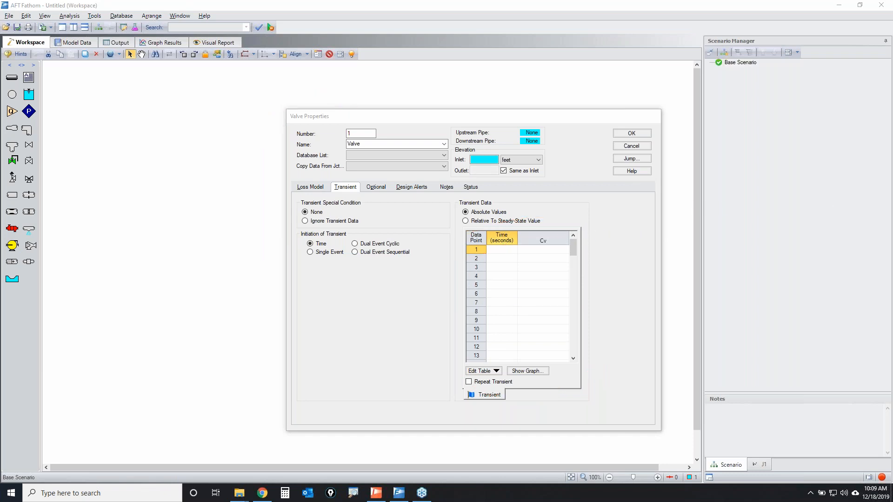
Cancel the valve's properties and delete the valve from the workspace.
{"action": "left_click", "coordinate": [631, 146]}
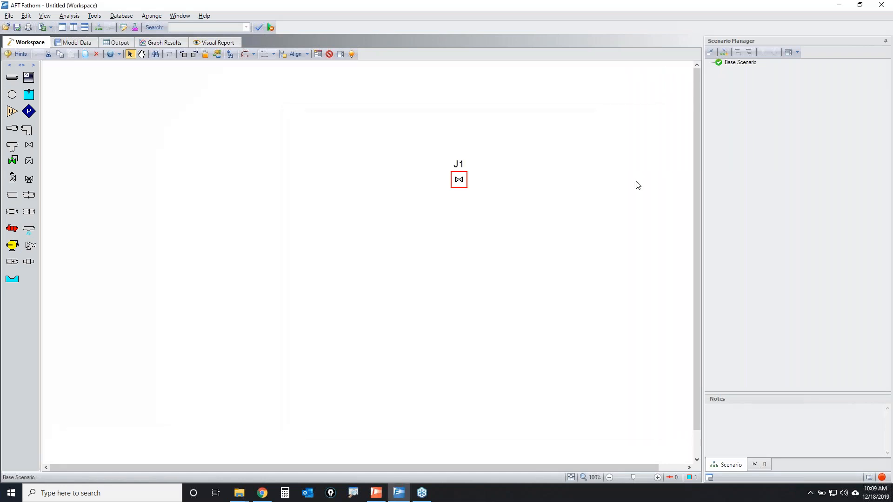
{"action": "key", "text": "Delete"}
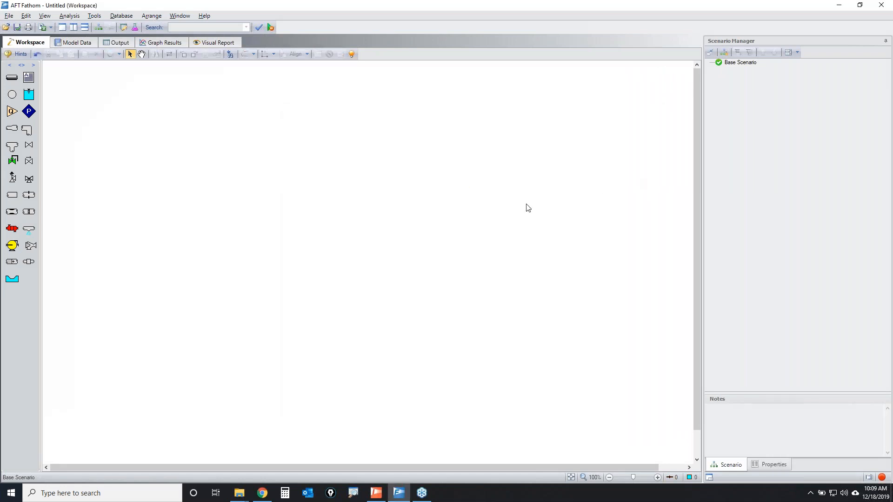
Switch to the AFT Impulse workspace, circle its junction toolbox and window title, and clear the markings.
{"action": "left_click", "coordinate": [376, 493]}
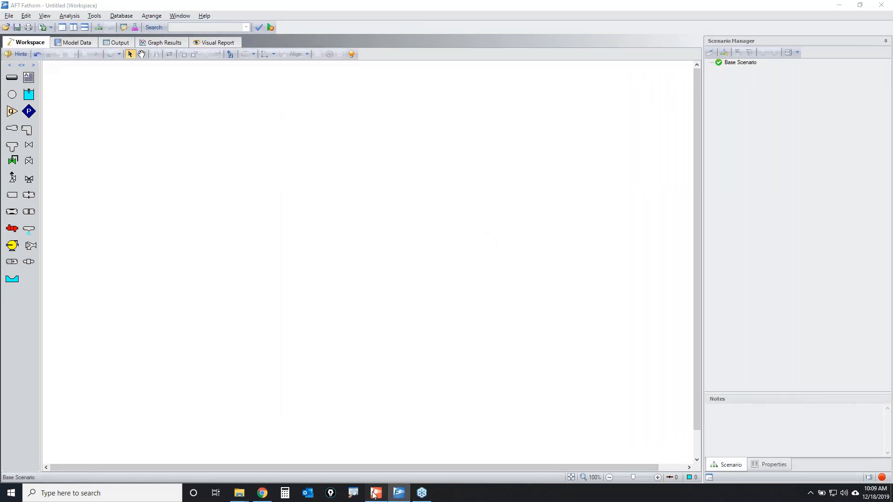
{"action": "mouse_move", "coordinate": [409, 500]}
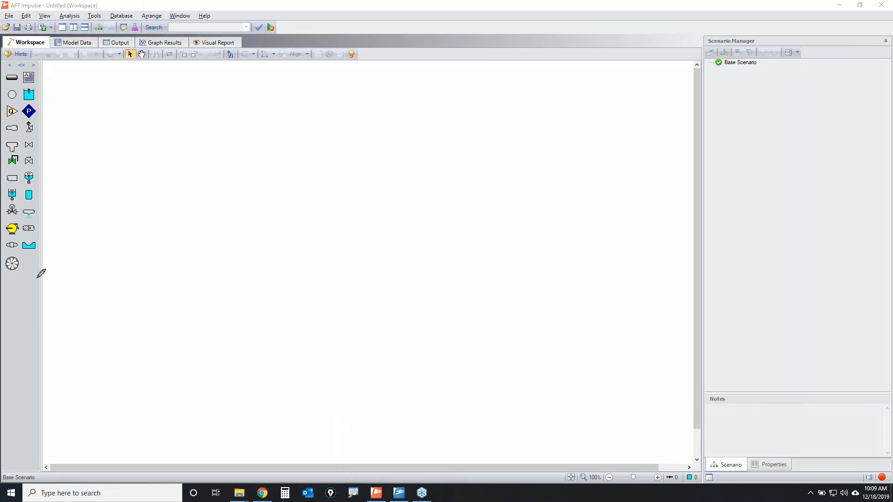
{"action": "mouse_move", "coordinate": [6, 118]}
{"action": "left_mouse_down"}
{"action": "mouse_move", "coordinate": [78, 230]}
{"action": "mouse_move", "coordinate": [5, 251]}
{"action": "mouse_move", "coordinate": [4, 119]}
{"action": "left_mouse_up"}
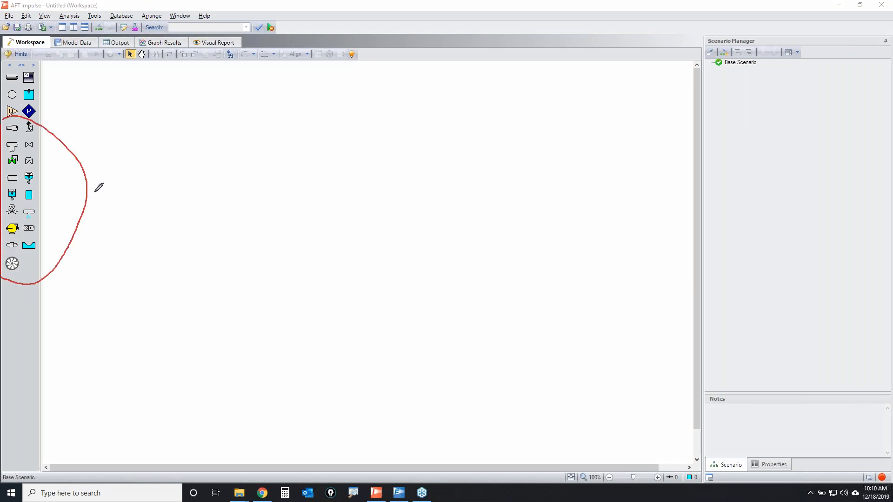
{"action": "mouse_move", "coordinate": [4, 10]}
{"action": "left_mouse_down"}
{"action": "mouse_move", "coordinate": [72, 2]}
{"action": "mouse_move", "coordinate": [6, 7]}
{"action": "left_mouse_up"}
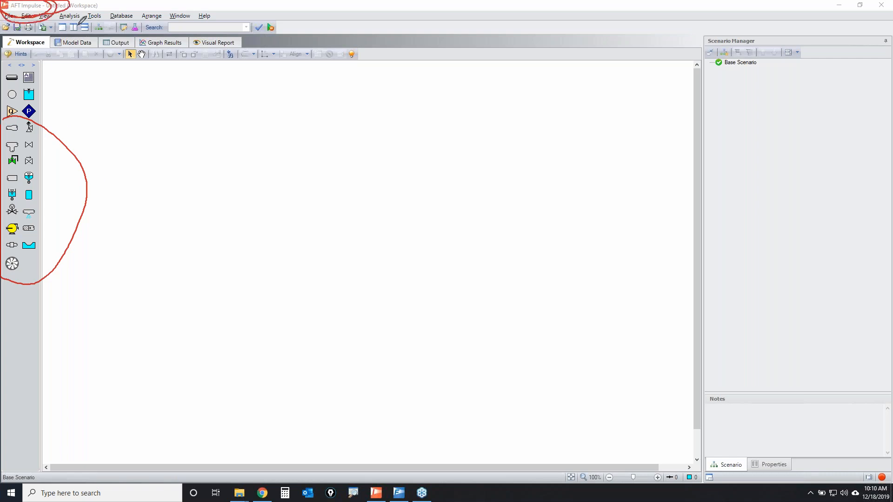
{"action": "left_click", "coordinate": [875, 119]}
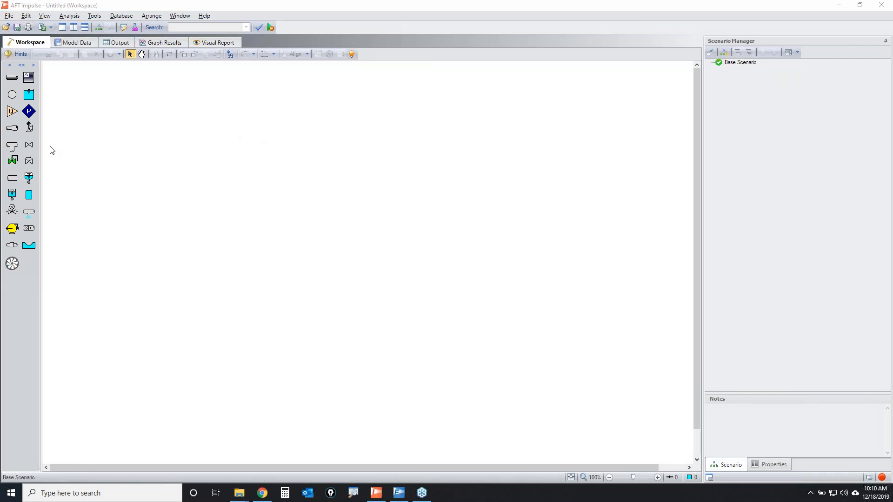
Place a valve on the AFT Impulse workspace and open the transient settings in its properties.
{"action": "left_click", "coordinate": [29, 145]}
{"action": "left_click", "coordinate": [296, 135]}
{"action": "left_click", "coordinate": [300, 136]}
{"action": "double_click", "coordinate": [300, 136]}
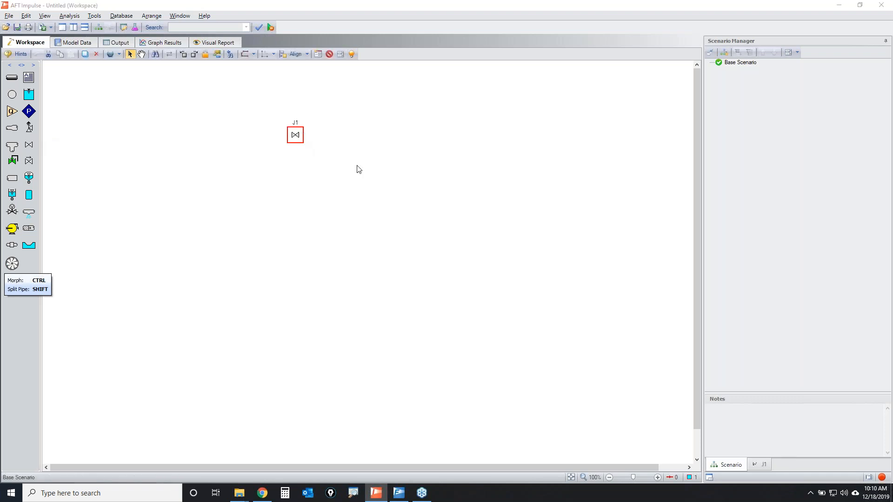
{"action": "left_click", "coordinate": [382, 111]}
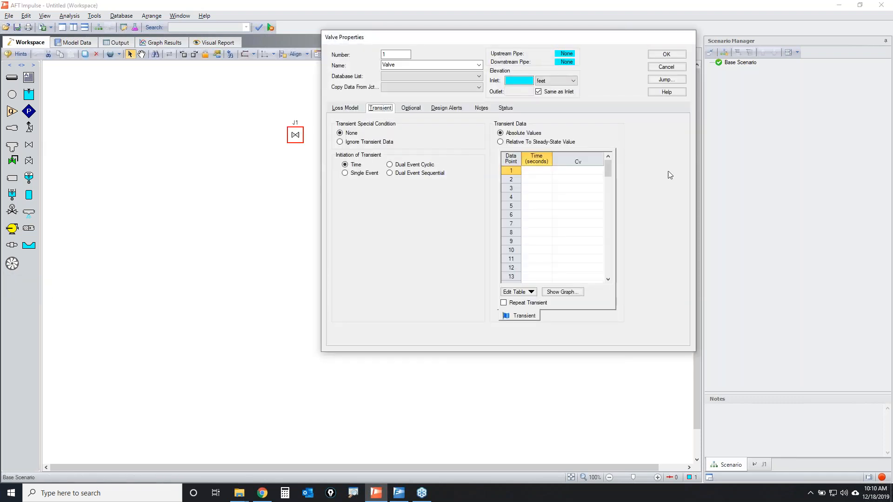
Circle the Initiation of Transient options and the Time and Cv table in the valve's transient settings, and clear the markings.
{"action": "key", "text": "alt+Tab"}
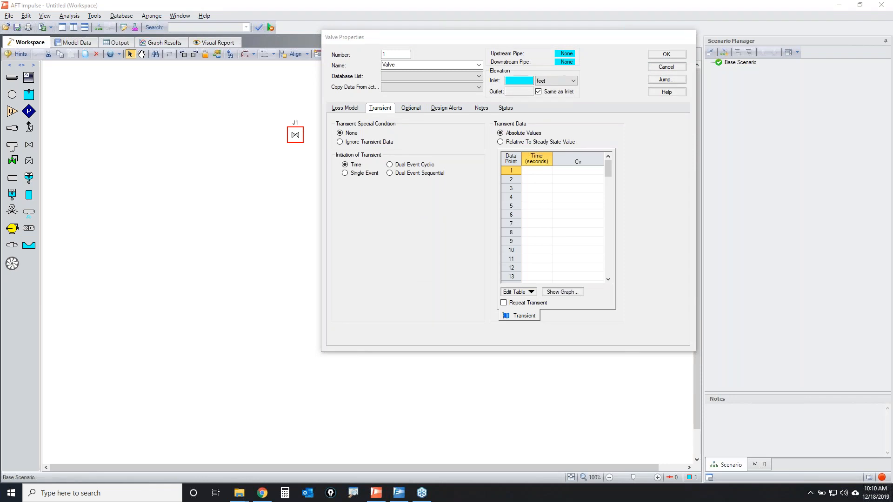
{"action": "mouse_move", "coordinate": [360, 154]}
{"action": "left_mouse_down"}
{"action": "mouse_move", "coordinate": [471, 159]}
{"action": "mouse_move", "coordinate": [348, 177]}
{"action": "mouse_move", "coordinate": [359, 145]}
{"action": "mouse_move", "coordinate": [393, 155]}
{"action": "mouse_move", "coordinate": [342, 160]}
{"action": "left_mouse_up"}
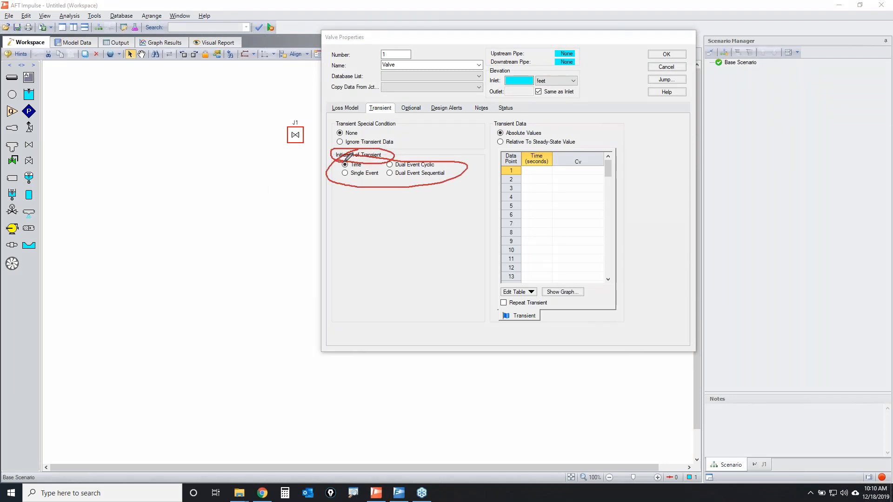
{"action": "mouse_move", "coordinate": [588, 162]}
{"action": "left_mouse_down"}
{"action": "mouse_move", "coordinate": [529, 149]}
{"action": "mouse_move", "coordinate": [617, 223]}
{"action": "mouse_move", "coordinate": [600, 156]}
{"action": "left_mouse_up"}
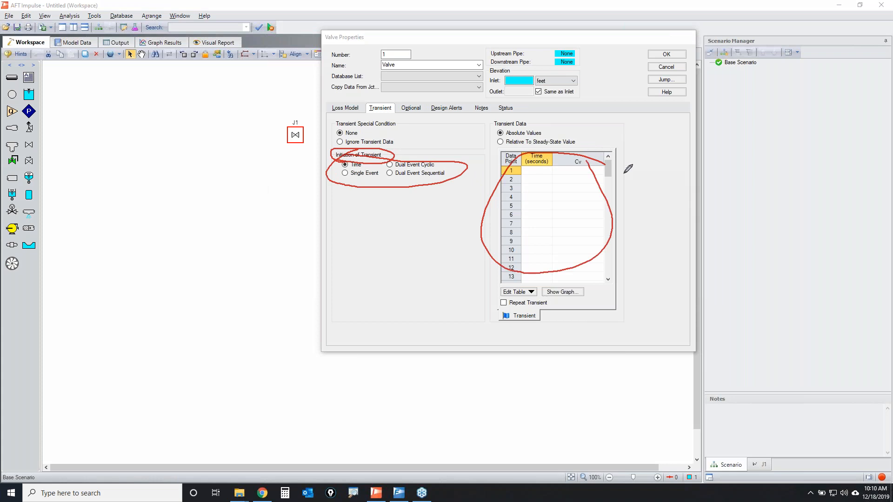
{"action": "left_click", "coordinate": [849, 147]}
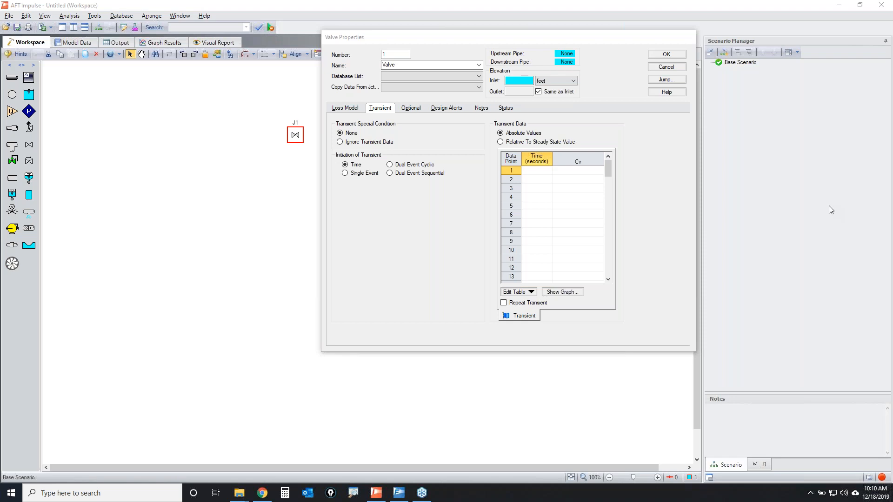
Discard the valve and open the Pump Startup With Event Transient.imp model from the Desktop without saving the untitled model.
{"action": "left_click", "coordinate": [675, 69]}
{"action": "key", "text": "Delete"}
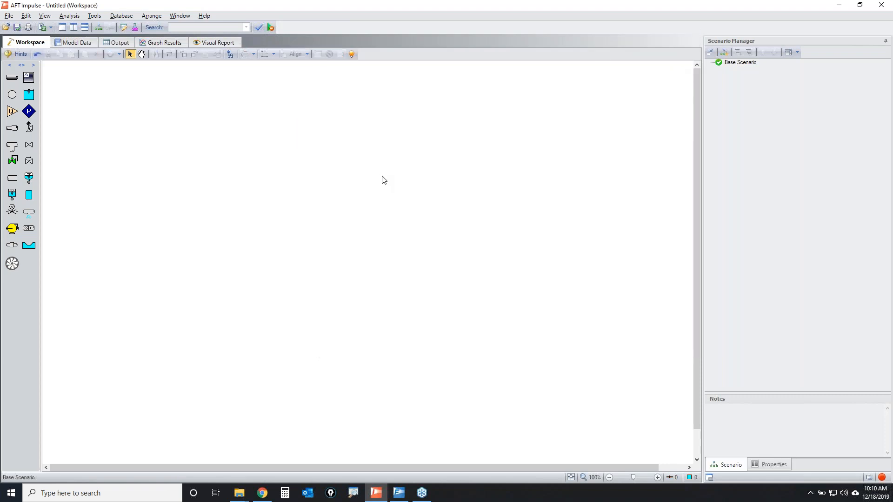
{"action": "left_click", "coordinate": [6, 28]}
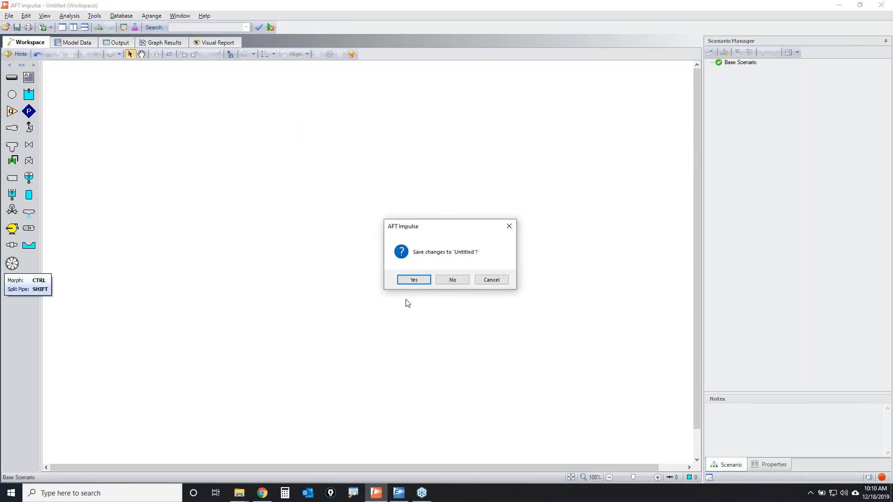
{"action": "left_click", "coordinate": [453, 279]}
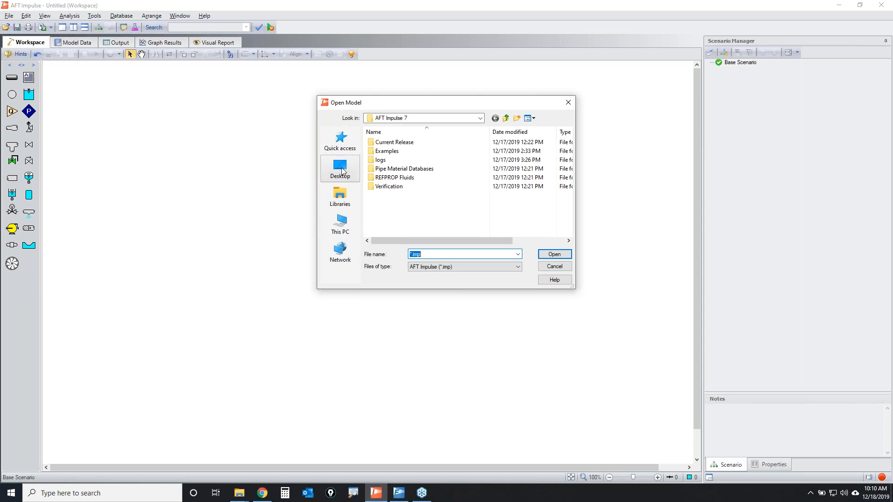
{"action": "left_click", "coordinate": [342, 171]}
{"action": "scroll", "coordinate": [491, 205], "scroll_direction": "down", "scroll_amount": 4}
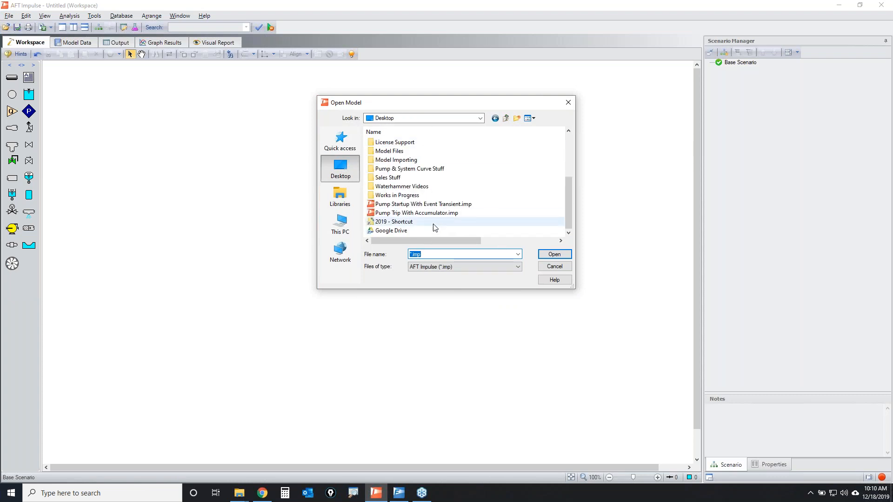
{"action": "double_click", "coordinate": [437, 205]}
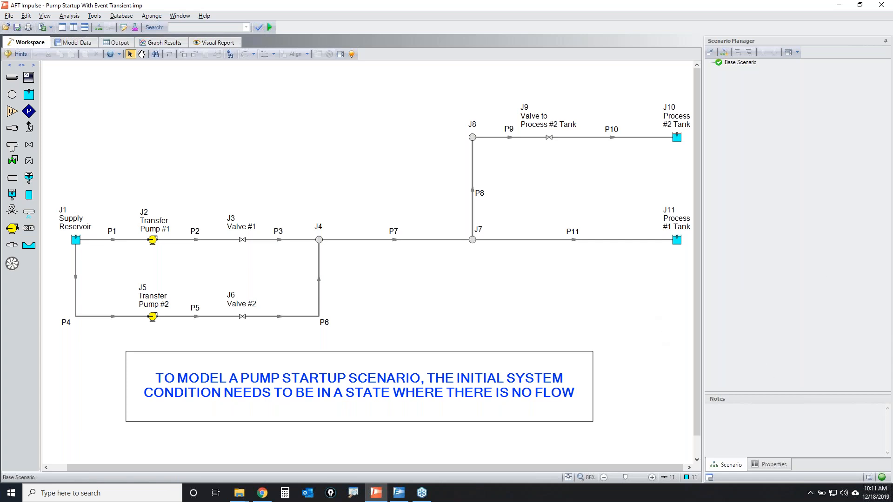
Circle the Analysis heading and examine the Steady Only and Transient options of the time simulation.
{"action": "mouse_move", "coordinate": [63, 14]}
{"action": "left_mouse_down"}
{"action": "mouse_move", "coordinate": [70, 23]}
{"action": "mouse_move", "coordinate": [60, 15]}
{"action": "left_mouse_up"}
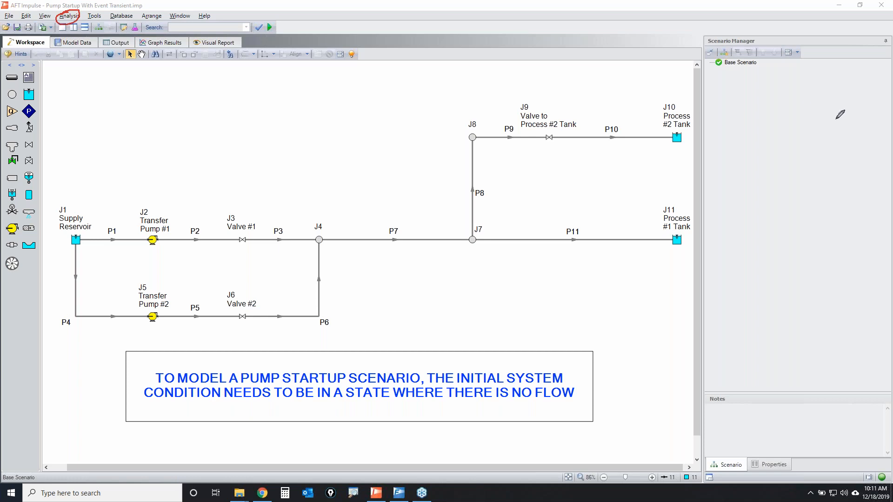
{"action": "left_click", "coordinate": [64, 18]}
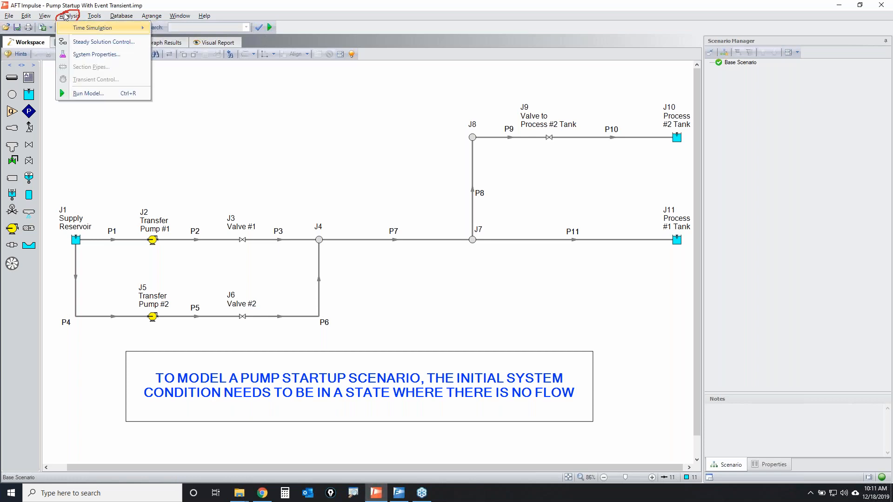
{"action": "mouse_move", "coordinate": [106, 30]}
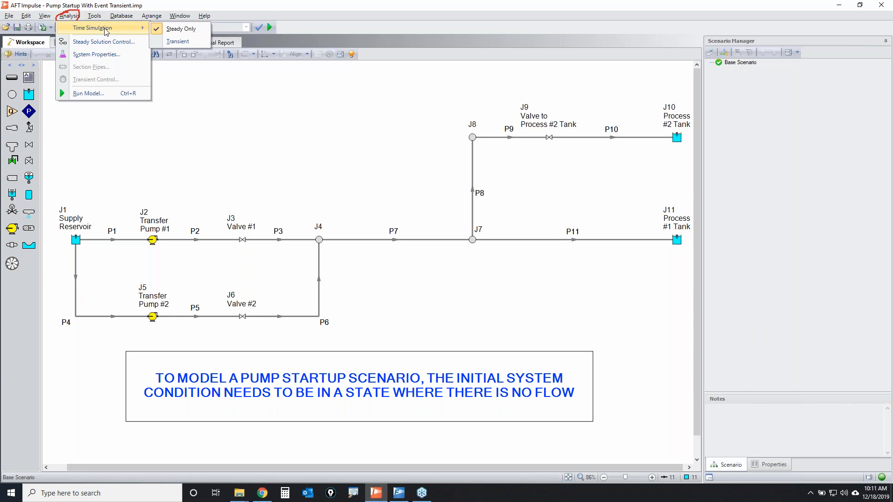
{"action": "left_click", "coordinate": [186, 31]}
{"action": "left_click", "coordinate": [69, 16]}
{"action": "mouse_move", "coordinate": [107, 28]}
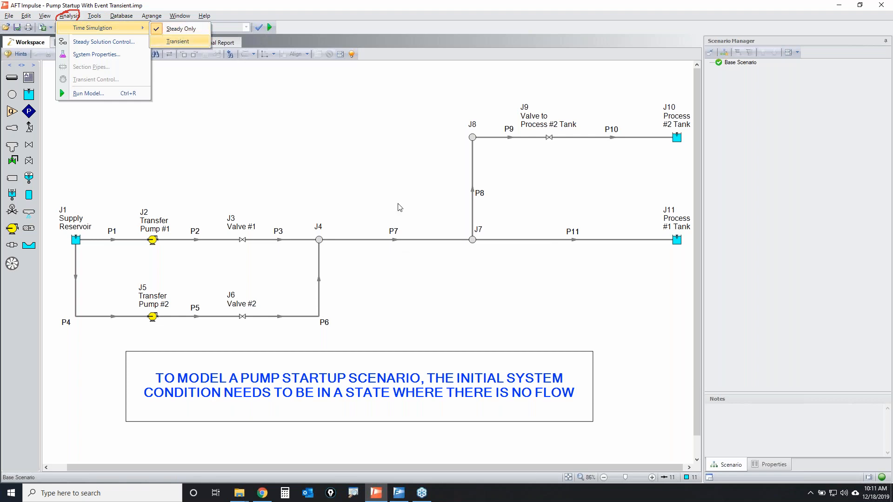
{"action": "left_click", "coordinate": [491, 292]}
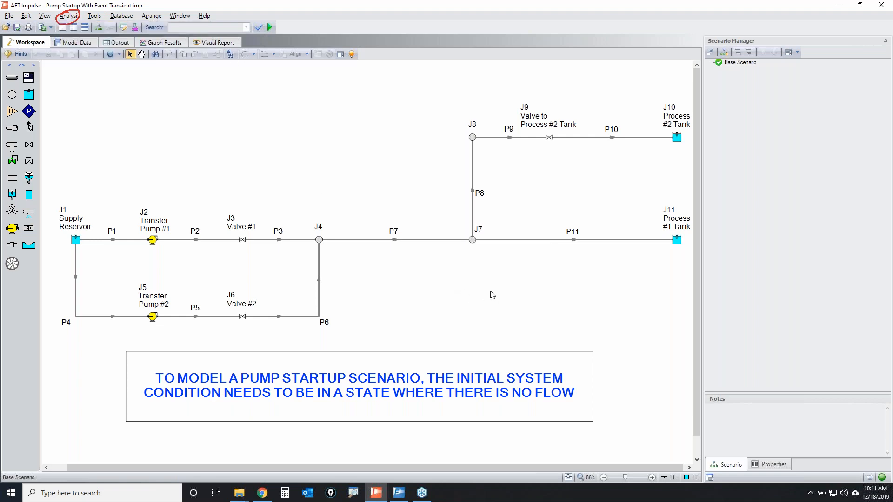
Show the check list, mark the status light, the completed items and the pipe network, and clear the markings.
{"action": "left_click", "coordinate": [882, 477]}
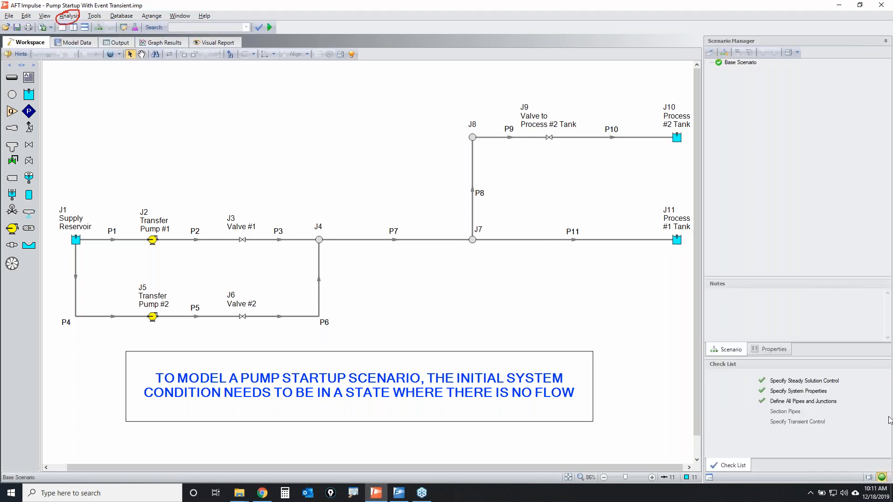
{"action": "mouse_move", "coordinate": [868, 481]}
{"action": "left_mouse_down"}
{"action": "mouse_move", "coordinate": [876, 473]}
{"action": "mouse_move", "coordinate": [873, 483]}
{"action": "mouse_move", "coordinate": [865, 464]}
{"action": "left_mouse_up"}
{"action": "mouse_move", "coordinate": [750, 373]}
{"action": "left_mouse_down"}
{"action": "mouse_move", "coordinate": [790, 405]}
{"action": "mouse_move", "coordinate": [857, 386]}
{"action": "mouse_move", "coordinate": [797, 371]}
{"action": "left_mouse_up"}
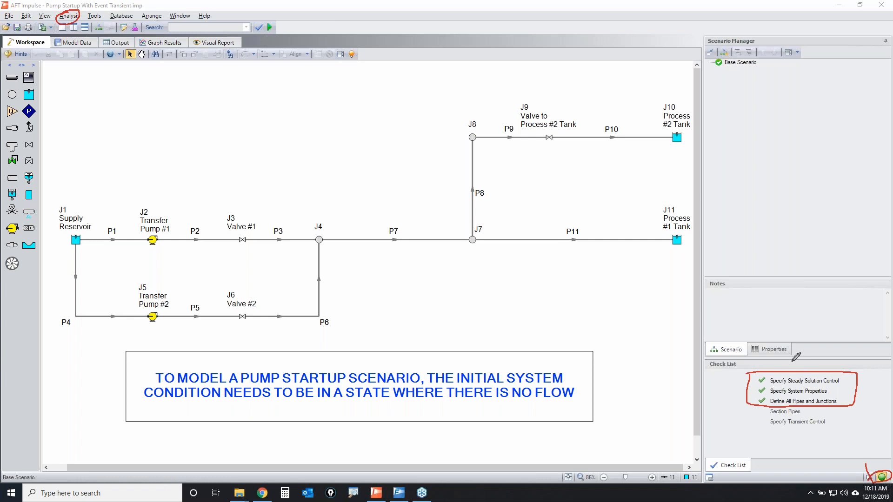
{"action": "mouse_move", "coordinate": [723, 382]}
{"action": "left_mouse_down"}
{"action": "mouse_move", "coordinate": [744, 377]}
{"action": "mouse_move", "coordinate": [749, 388]}
{"action": "left_mouse_up"}
{"action": "mouse_move", "coordinate": [107, 302]}
{"action": "left_mouse_down"}
{"action": "mouse_move", "coordinate": [672, 195]}
{"action": "mouse_move", "coordinate": [27, 285]}
{"action": "mouse_move", "coordinate": [201, 307]}
{"action": "left_mouse_up"}
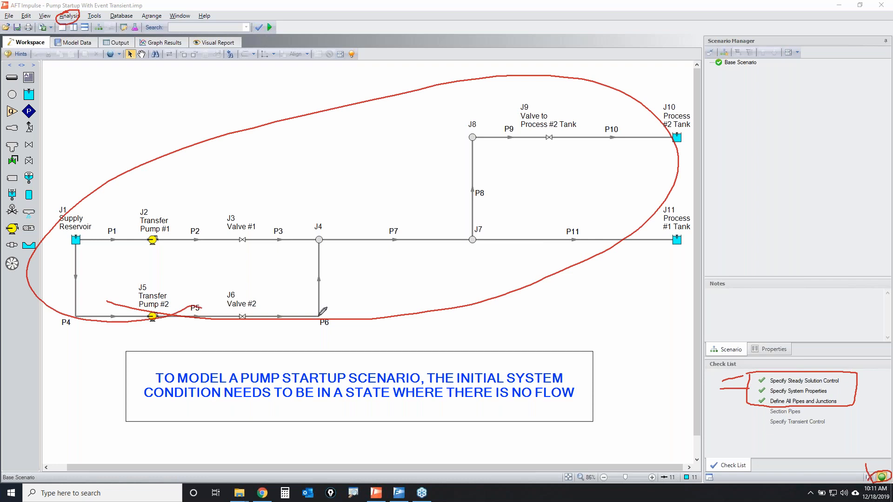
{"action": "left_click_drag", "start_coordinate": [729, 403], "coordinate": [752, 398]}
{"action": "key", "text": "Escape"}
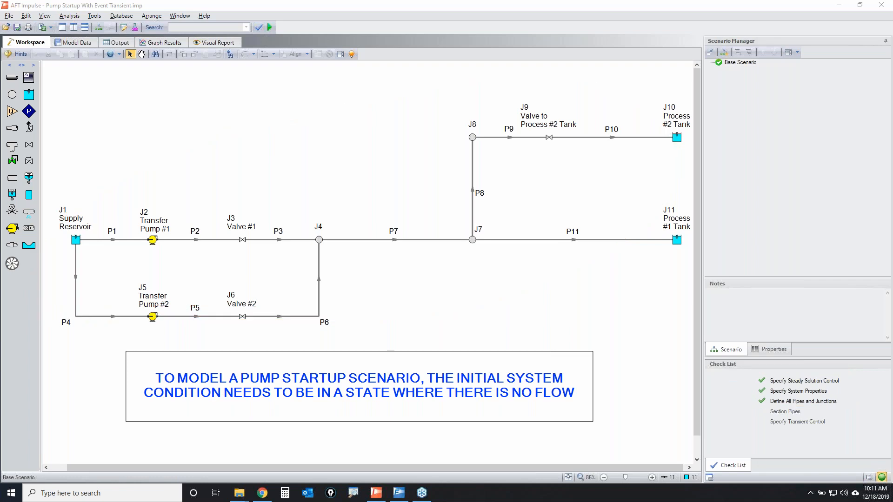
Run the steady-state model and display the Pump Summary in the output at 200% zoom.
{"action": "left_click", "coordinate": [271, 28]}
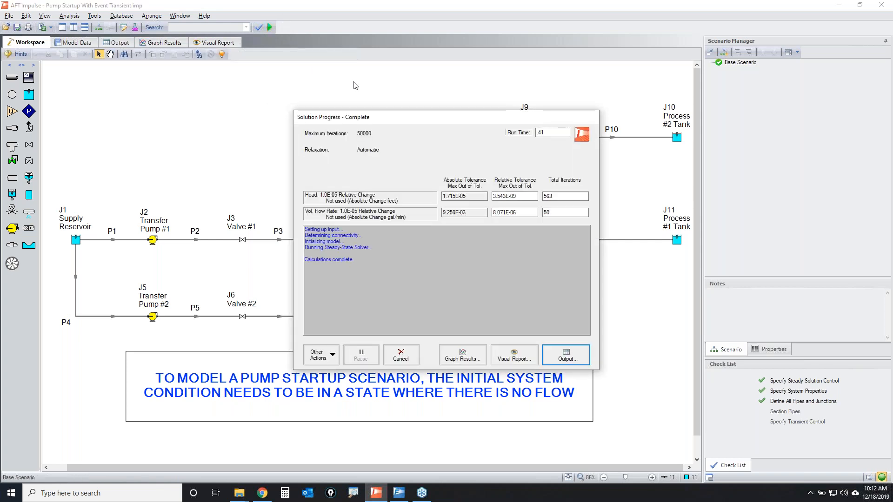
{"action": "key", "text": "Return"}
{"action": "left_click", "coordinate": [94, 67]}
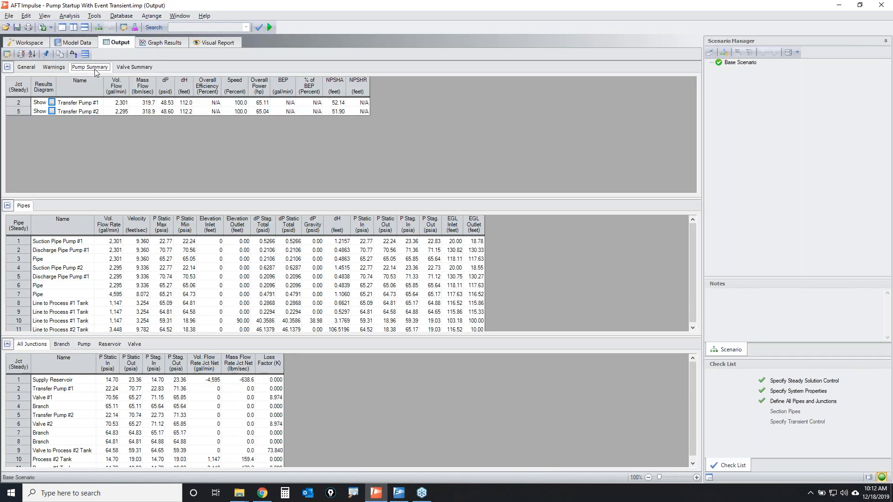
{"action": "left_click", "coordinate": [675, 478]}
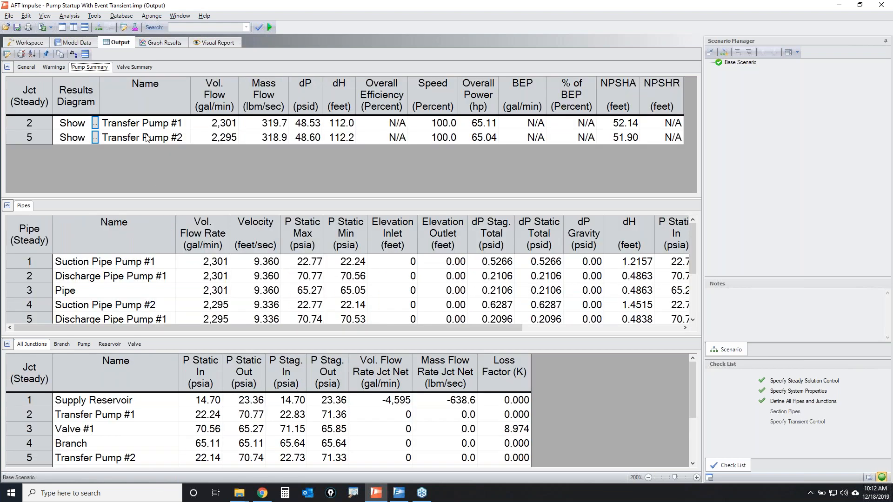
Highlight the volumetric flow and the dH head values of both transfer pumps in the Pump Summary.
{"action": "left_click", "coordinate": [226, 124]}
{"action": "left_click_drag", "start_coordinate": [226, 126], "coordinate": [226, 135]}
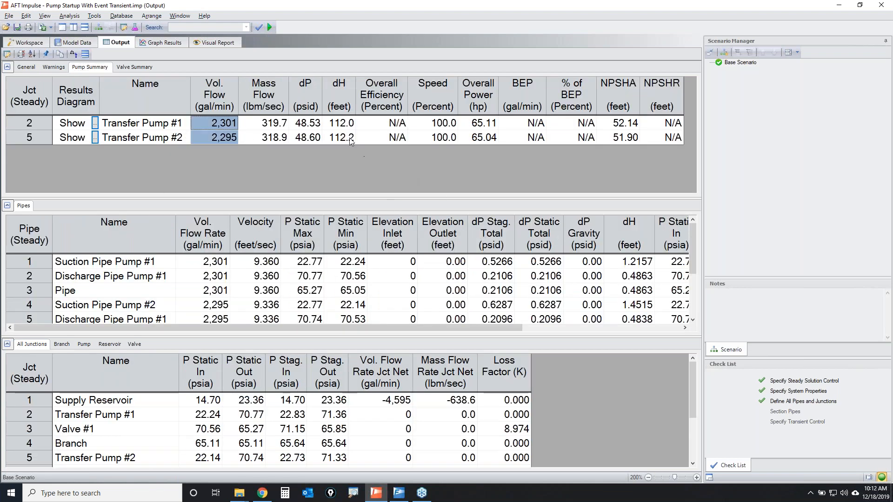
{"action": "left_click_drag", "start_coordinate": [342, 123], "coordinate": [343, 137]}
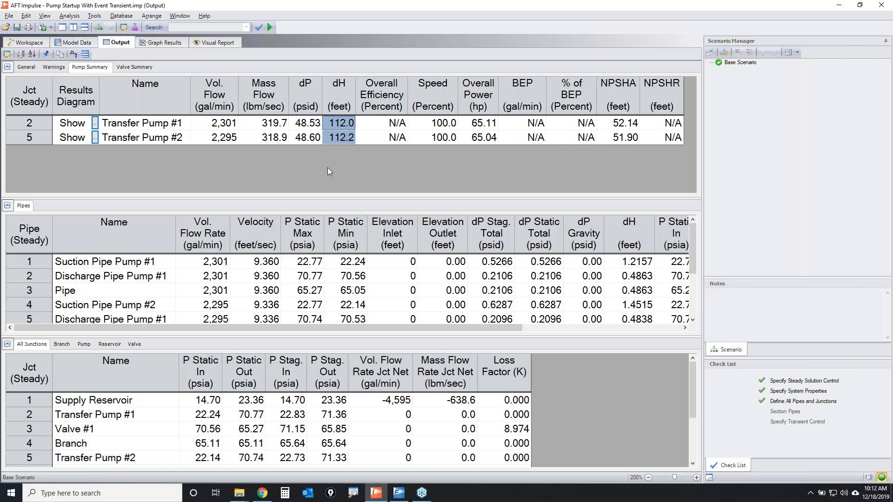
Collapse the junction results, highlight the velocity and volumetric flow rate of all pipes, and return to the workspace.
{"action": "left_click", "coordinate": [7, 344]}
{"action": "left_click_drag", "start_coordinate": [251, 262], "coordinate": [265, 404]}
{"action": "left_click_drag", "start_coordinate": [209, 262], "coordinate": [218, 408]}
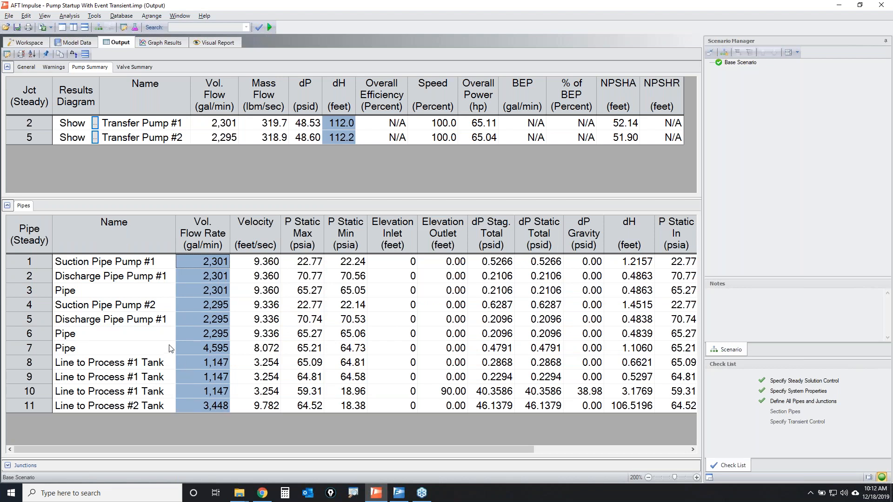
{"action": "left_click_drag", "start_coordinate": [488, 450], "coordinate": [638, 449]}
{"action": "left_click", "coordinate": [34, 43]}
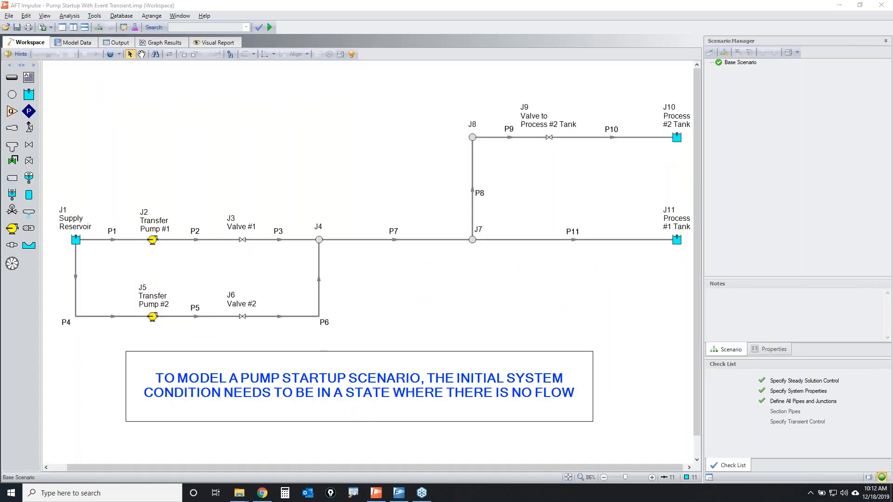
Mark the transfer pumps, the flow paths to both process tanks and the two tanks themselves, and clear the markings.
{"action": "mouse_move", "coordinate": [173, 209]}
{"action": "left_mouse_down"}
{"action": "mouse_move", "coordinate": [101, 320]}
{"action": "mouse_move", "coordinate": [185, 220]}
{"action": "mouse_move", "coordinate": [180, 212]}
{"action": "left_mouse_up"}
{"action": "mouse_move", "coordinate": [423, 233]}
{"action": "left_mouse_down"}
{"action": "mouse_move", "coordinate": [636, 101]}
{"action": "mouse_move", "coordinate": [631, 110]}
{"action": "left_mouse_up"}
{"action": "mouse_move", "coordinate": [451, 238]}
{"action": "left_mouse_down"}
{"action": "mouse_move", "coordinate": [664, 241]}
{"action": "mouse_move", "coordinate": [617, 257]}
{"action": "left_mouse_up"}
{"action": "left_click_drag", "start_coordinate": [696, 99], "coordinate": [701, 97]}
{"action": "mouse_move", "coordinate": [714, 201]}
{"action": "left_mouse_down"}
{"action": "mouse_move", "coordinate": [709, 233]}
{"action": "mouse_move", "coordinate": [690, 188]}
{"action": "left_mouse_up"}
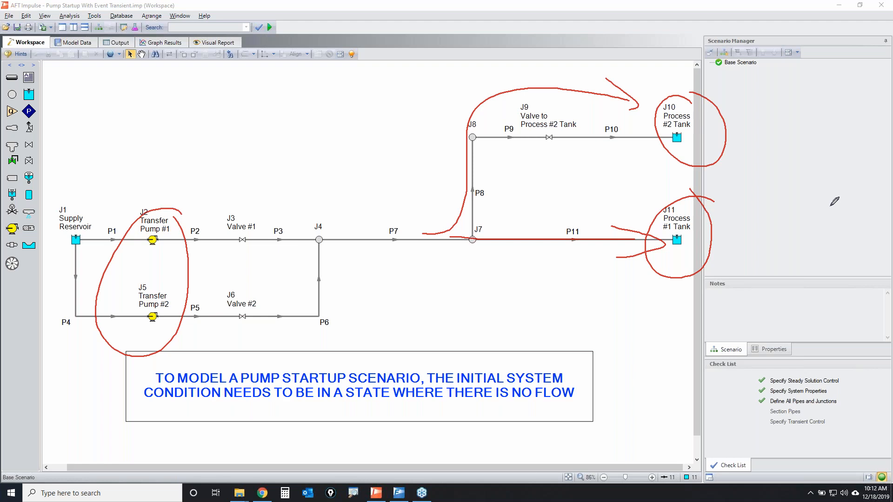
{"action": "key", "text": "Escape"}
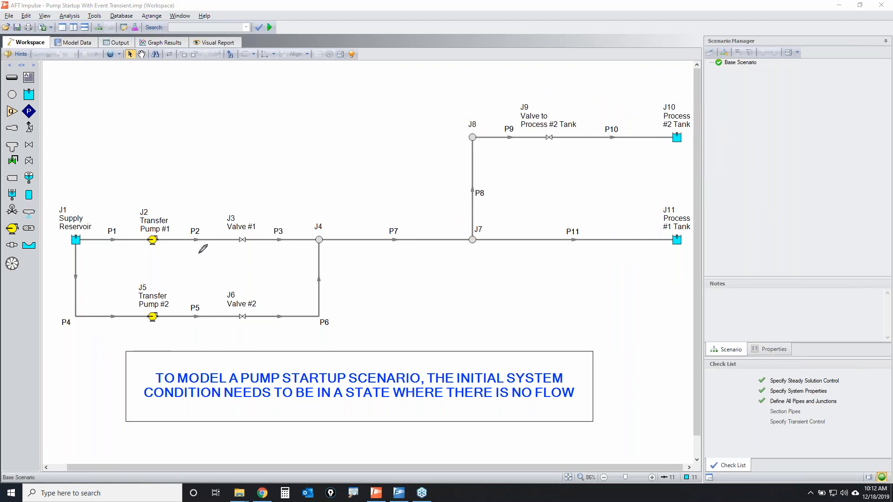
Underline the pump startup scenario wording in the workspace note and circle Transfer Pumps #1 and #2.
{"action": "left_click_drag", "start_coordinate": [240, 384], "coordinate": [401, 384]}
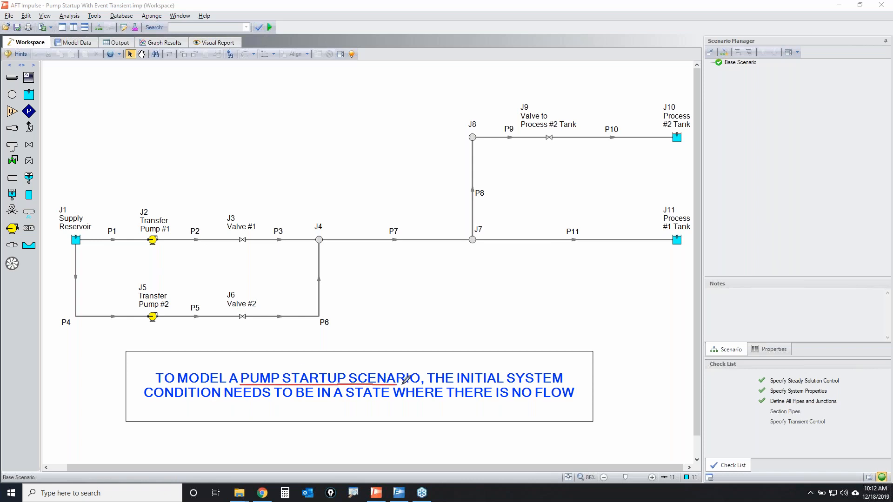
{"action": "mouse_move", "coordinate": [178, 211]}
{"action": "left_mouse_down"}
{"action": "mouse_move", "coordinate": [163, 204]}
{"action": "mouse_move", "coordinate": [130, 308]}
{"action": "mouse_move", "coordinate": [183, 225]}
{"action": "mouse_move", "coordinate": [177, 206]}
{"action": "left_mouse_up"}
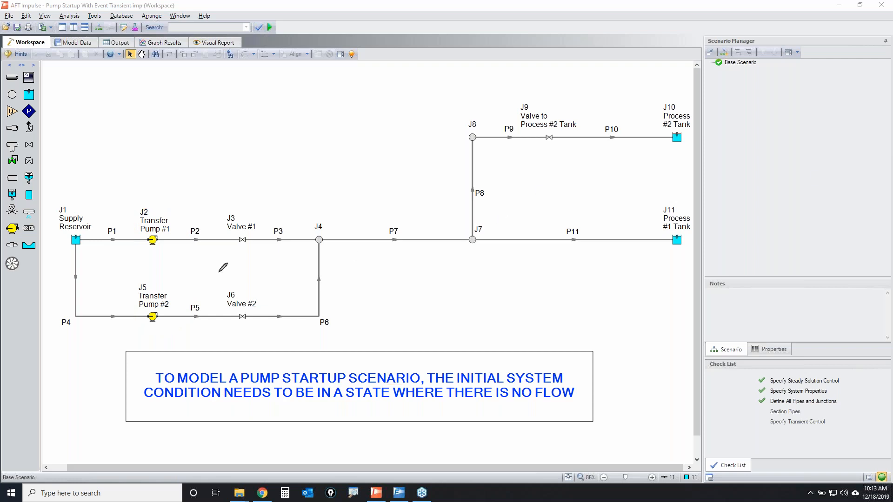
{"action": "mouse_move", "coordinate": [191, 208]}
{"action": "left_mouse_down"}
{"action": "mouse_move", "coordinate": [160, 201]}
{"action": "mouse_move", "coordinate": [140, 308]}
{"action": "mouse_move", "coordinate": [200, 266]}
{"action": "mouse_move", "coordinate": [188, 204]}
{"action": "left_mouse_up"}
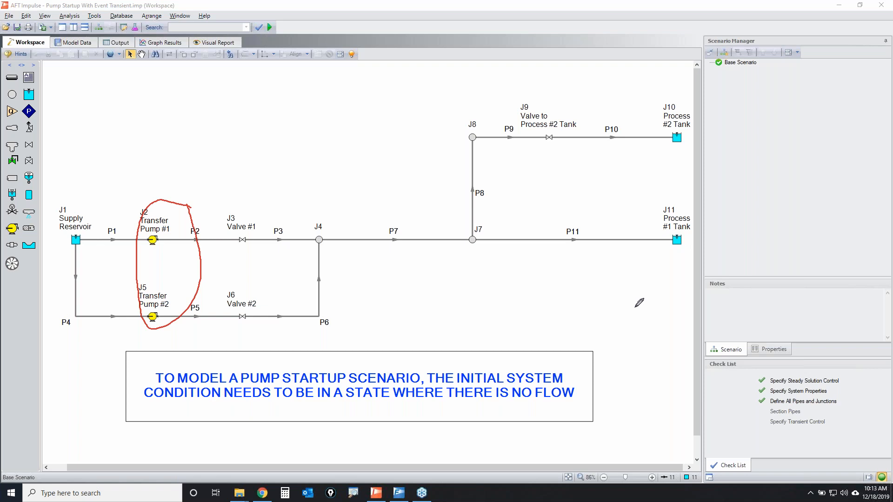
Underline and circle the initial system condition and NO FLOW wording in the workspace note, and clear the markings.
{"action": "mouse_move", "coordinate": [460, 385]}
{"action": "left_mouse_down"}
{"action": "mouse_move", "coordinate": [562, 385]}
{"action": "mouse_move", "coordinate": [497, 363]}
{"action": "mouse_move", "coordinate": [462, 383]}
{"action": "left_mouse_up"}
{"action": "left_click_drag", "start_coordinate": [156, 405], "coordinate": [578, 406]}
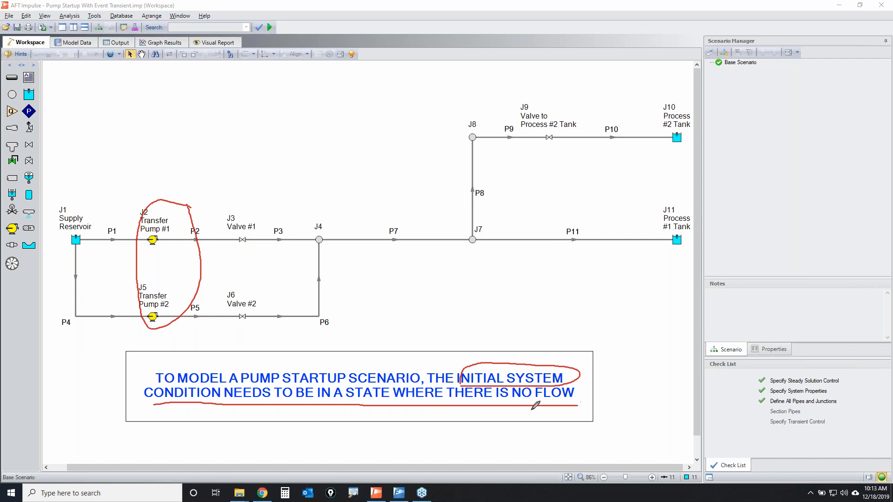
{"action": "left_click_drag", "start_coordinate": [489, 411], "coordinate": [582, 410]}
{"action": "left_click_drag", "start_coordinate": [506, 407], "coordinate": [581, 400]}
{"action": "mouse_move", "coordinate": [519, 385]}
{"action": "left_mouse_down"}
{"action": "mouse_move", "coordinate": [579, 399]}
{"action": "mouse_move", "coordinate": [528, 378]}
{"action": "mouse_move", "coordinate": [549, 401]}
{"action": "mouse_move", "coordinate": [577, 390]}
{"action": "mouse_move", "coordinate": [521, 397]}
{"action": "mouse_move", "coordinate": [535, 375]}
{"action": "mouse_move", "coordinate": [538, 393]}
{"action": "mouse_move", "coordinate": [552, 393]}
{"action": "left_mouse_up"}
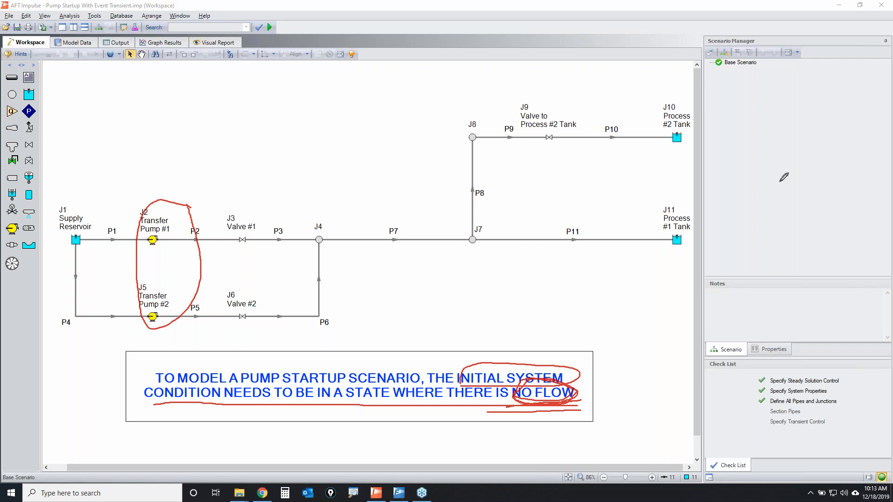
{"action": "key", "text": "Escape"}
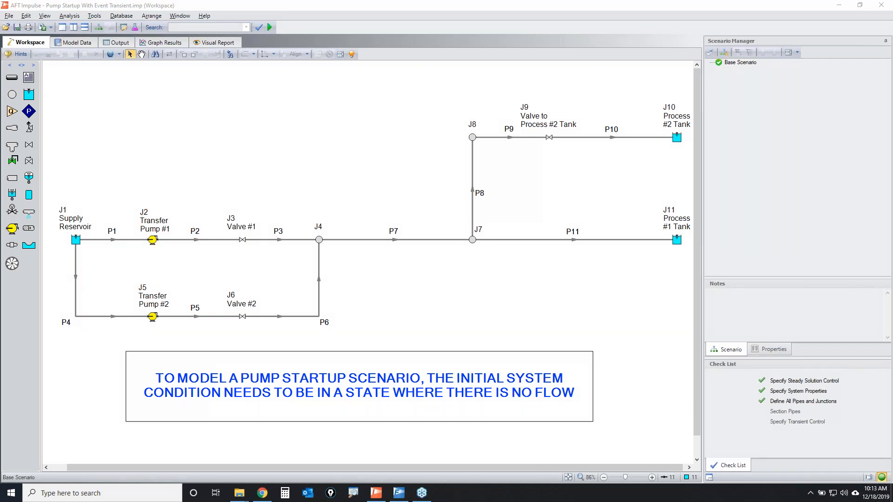
Switch the time simulation from steady only to Transient and accept clearing the existing results.
{"action": "left_click", "coordinate": [406, 321]}
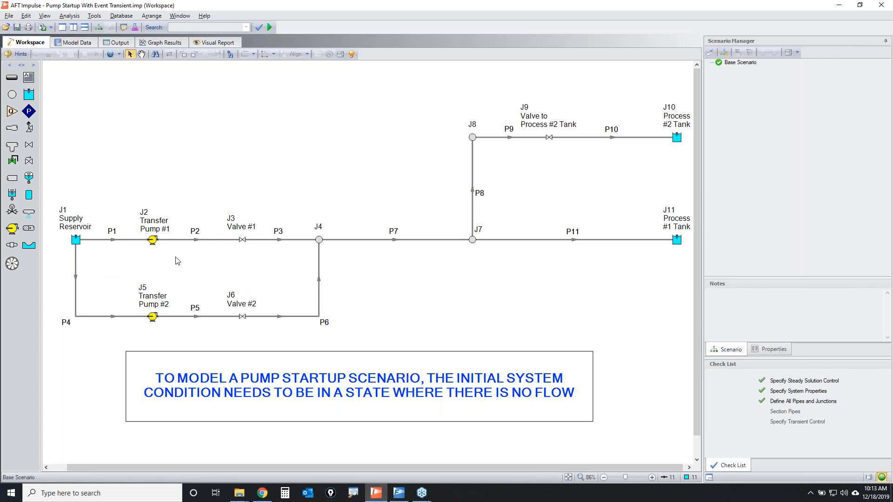
{"action": "left_click", "coordinate": [72, 17]}
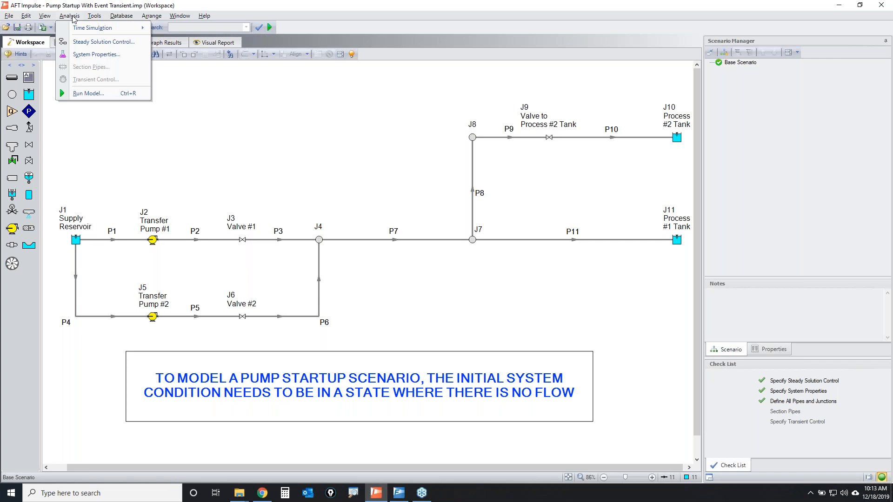
{"action": "mouse_move", "coordinate": [77, 31]}
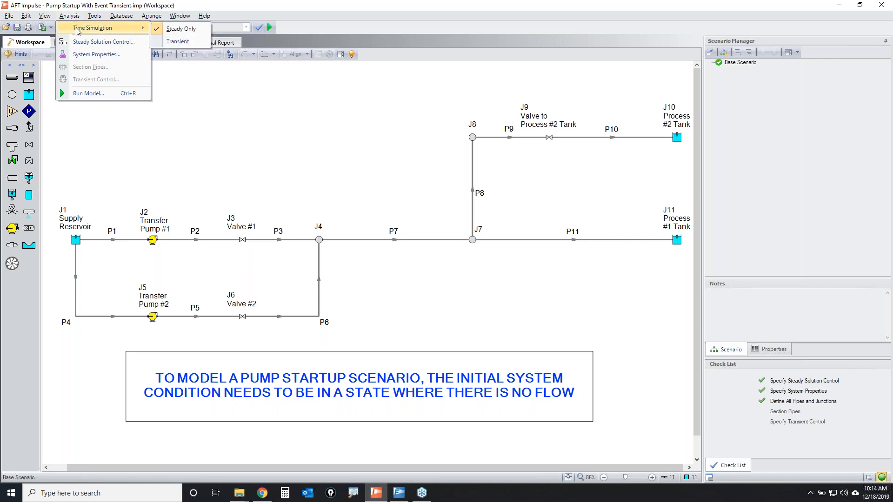
{"action": "left_click", "coordinate": [197, 43]}
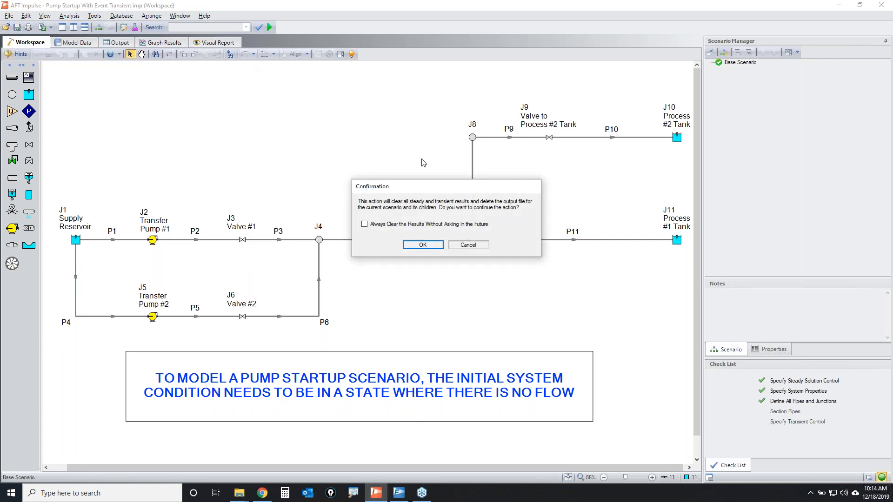
{"action": "left_click", "coordinate": [437, 246]}
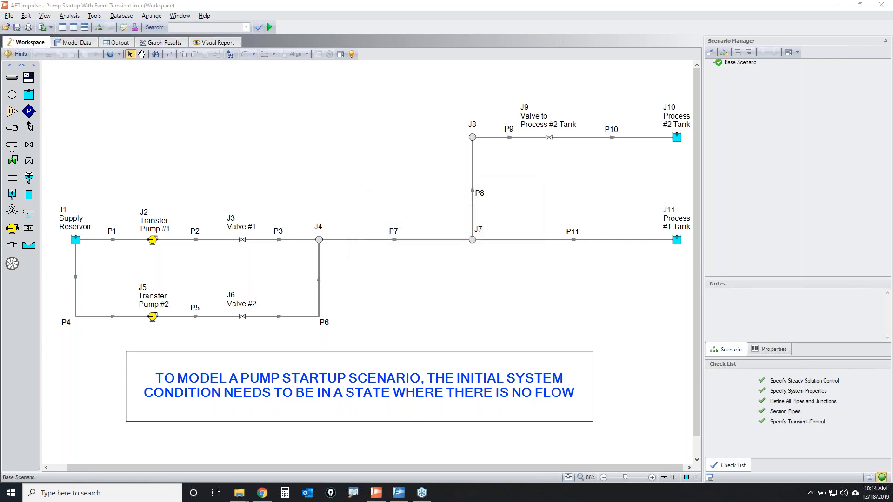
Circle the Section Pipes and Specify Transient Control checklist items, mark their check marks, and clear the markings.
{"action": "mouse_move", "coordinate": [737, 408]}
{"action": "left_mouse_down"}
{"action": "mouse_move", "coordinate": [851, 407]}
{"action": "mouse_move", "coordinate": [787, 435]}
{"action": "mouse_move", "coordinate": [730, 408]}
{"action": "mouse_move", "coordinate": [755, 401]}
{"action": "left_mouse_up"}
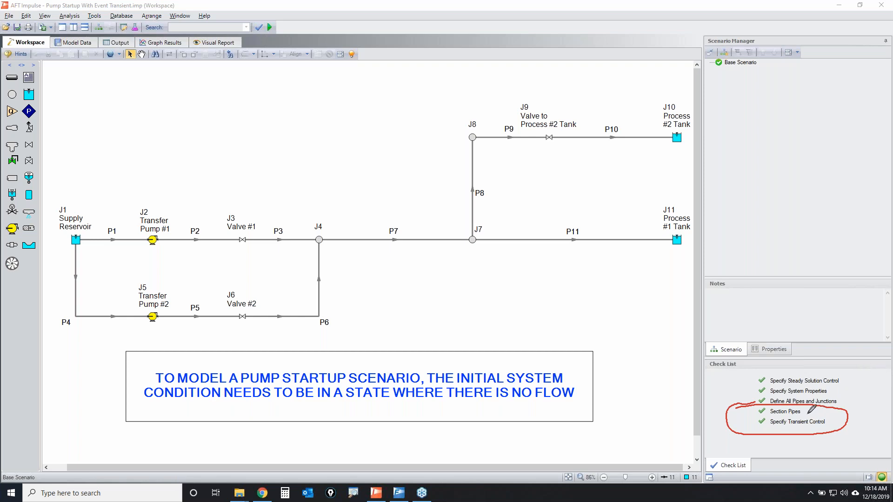
{"action": "mouse_move", "coordinate": [802, 412]}
{"action": "left_mouse_down"}
{"action": "mouse_move", "coordinate": [847, 412]}
{"action": "mouse_move", "coordinate": [867, 400]}
{"action": "left_mouse_up"}
{"action": "left_click_drag", "start_coordinate": [760, 406], "coordinate": [762, 410]}
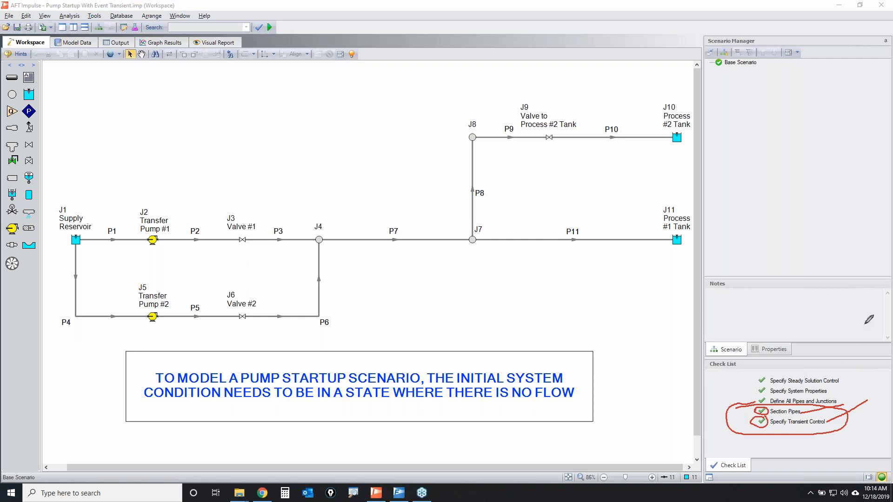
{"action": "key", "text": "Escape"}
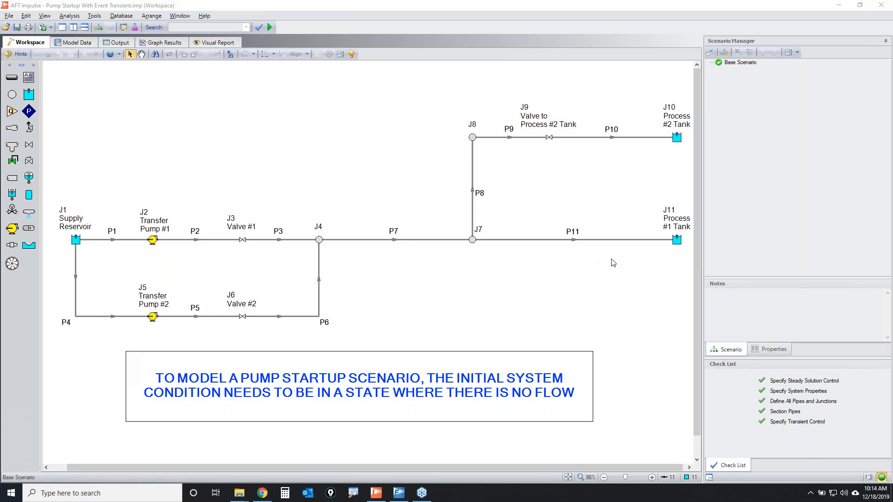
Clear the length of pipe P11 and accept its pipe properties.
{"action": "left_click", "coordinate": [605, 240]}
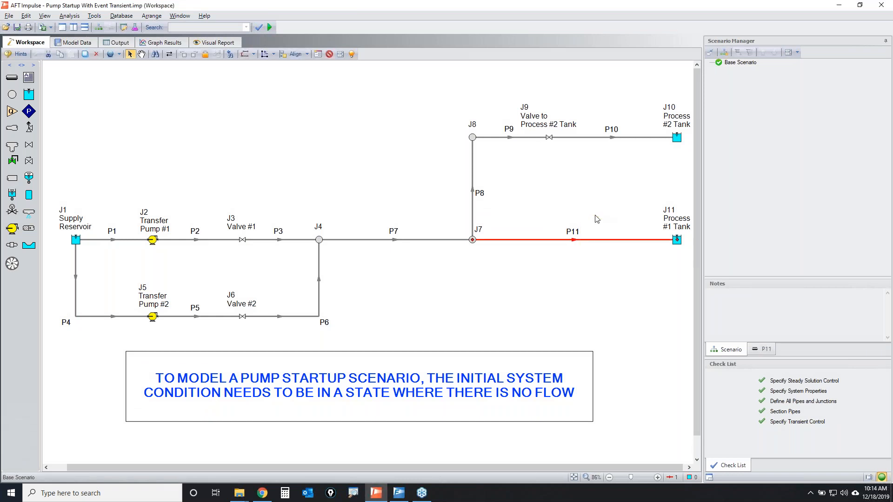
{"action": "double_click", "coordinate": [455, 202]}
{"action": "key", "text": "BackSpace"}
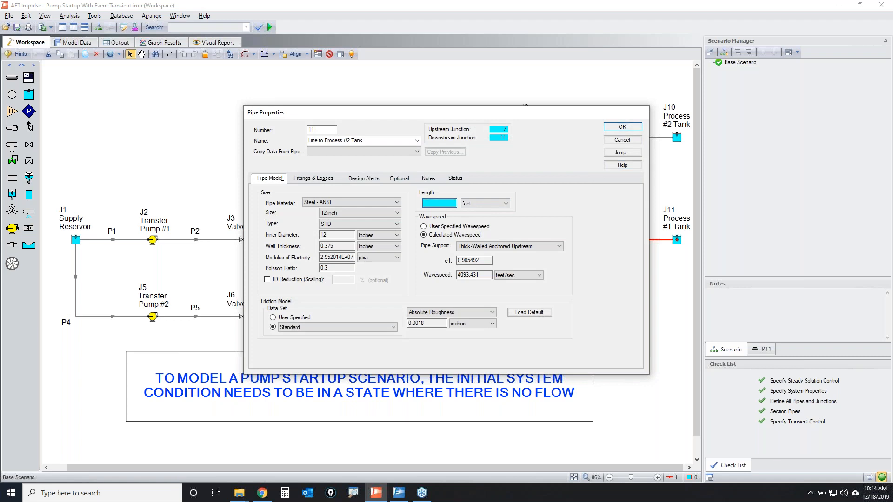
{"action": "left_click", "coordinate": [623, 127]}
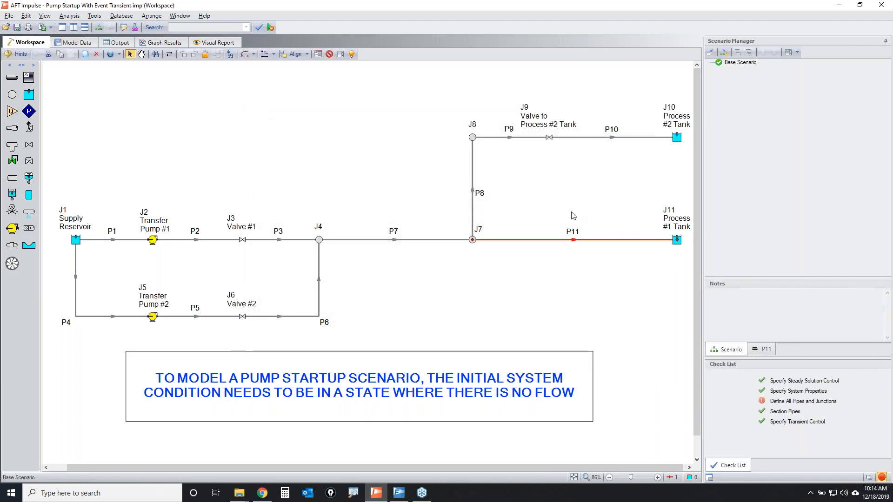
Set the length of pipe P11 to 5000 feet and deselect the pipe.
{"action": "double_click", "coordinate": [573, 240]}
{"action": "left_click", "coordinate": [434, 202]}
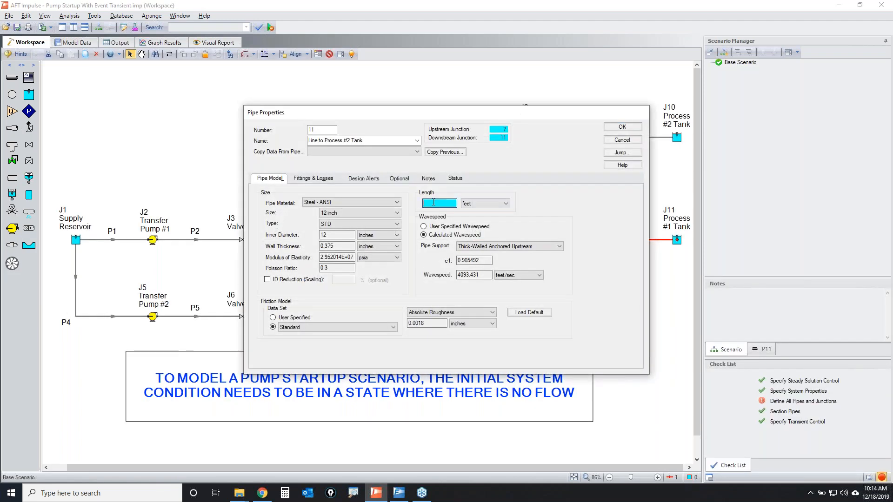
{"action": "type", "text": "5000"}
{"action": "left_click", "coordinate": [623, 126]}
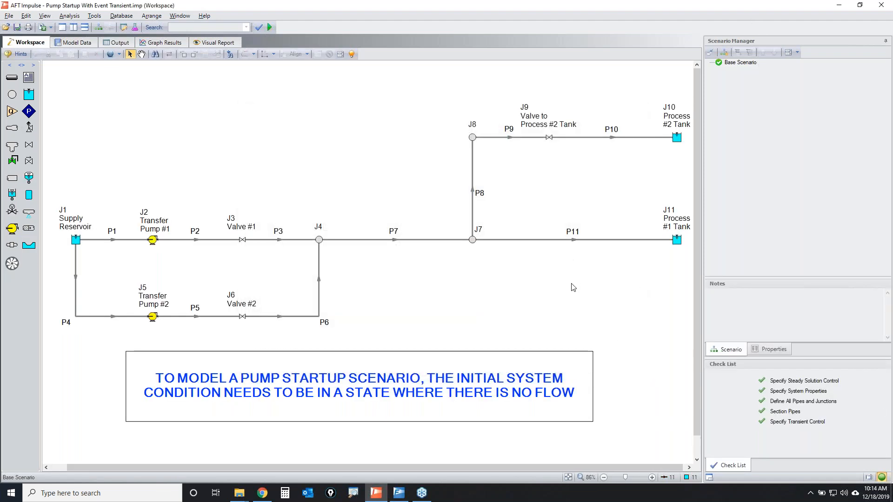
{"action": "left_click", "coordinate": [579, 230]}
{"action": "left_click", "coordinate": [625, 302]}
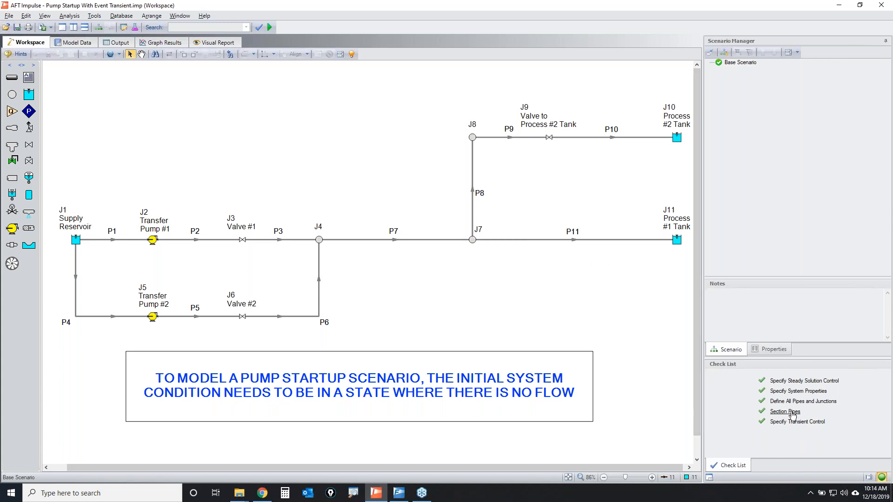
Update the pipe sectioning search for up to 5 sections in the controlling pipe and show the sectioning details.
{"action": "left_click", "coordinate": [786, 412]}
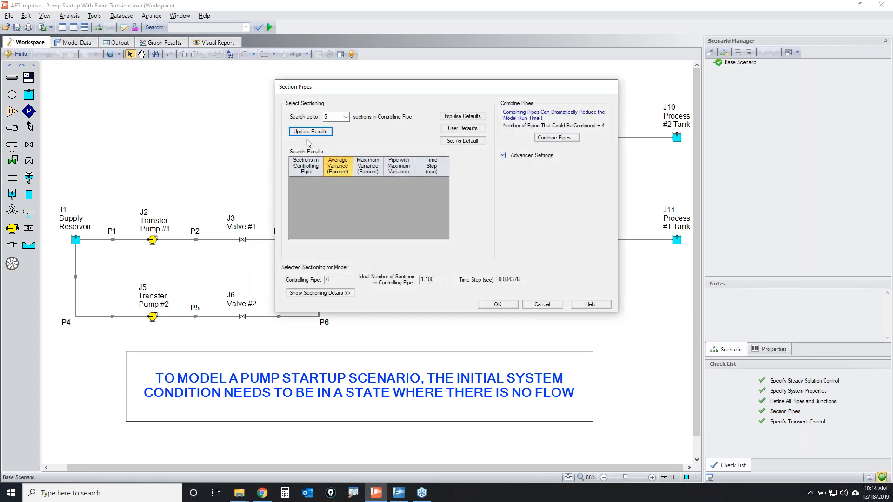
{"action": "left_click", "coordinate": [308, 133]}
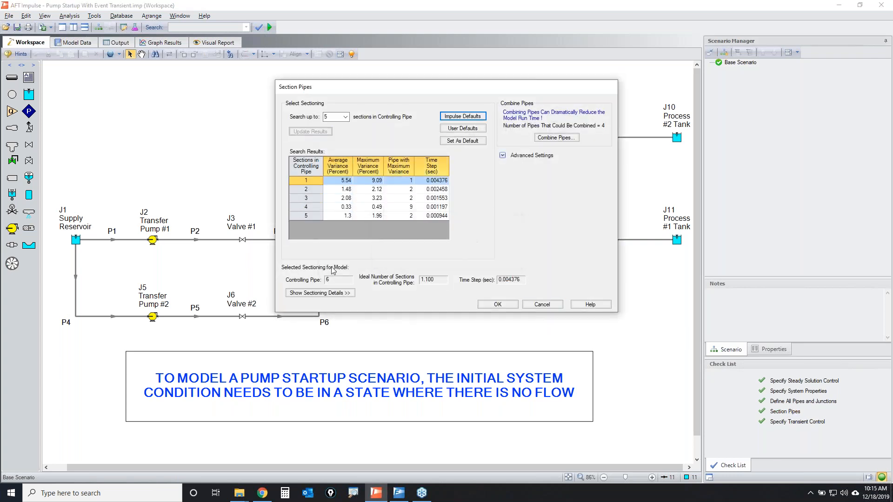
{"action": "left_click", "coordinate": [326, 293]}
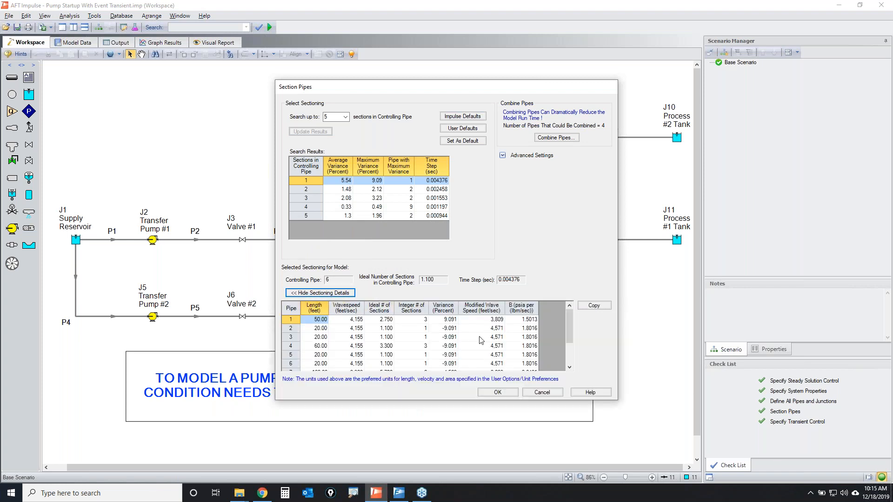
Compare the length of pipe 11 with those of short pipes 5 and 6 in the sectioning details.
{"action": "left_click_drag", "start_coordinate": [573, 321], "coordinate": [572, 340]}
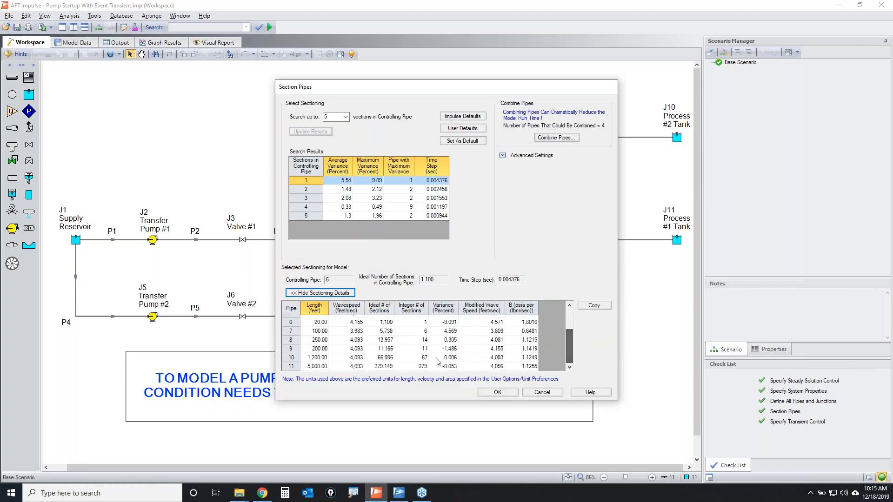
{"action": "left_click", "coordinate": [318, 367]}
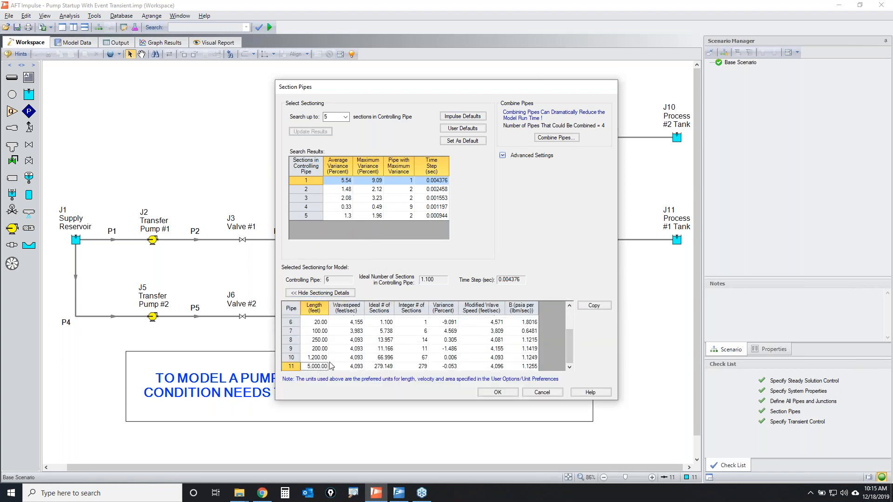
{"action": "scroll", "coordinate": [511, 340], "scroll_direction": "up", "scroll_amount": 2}
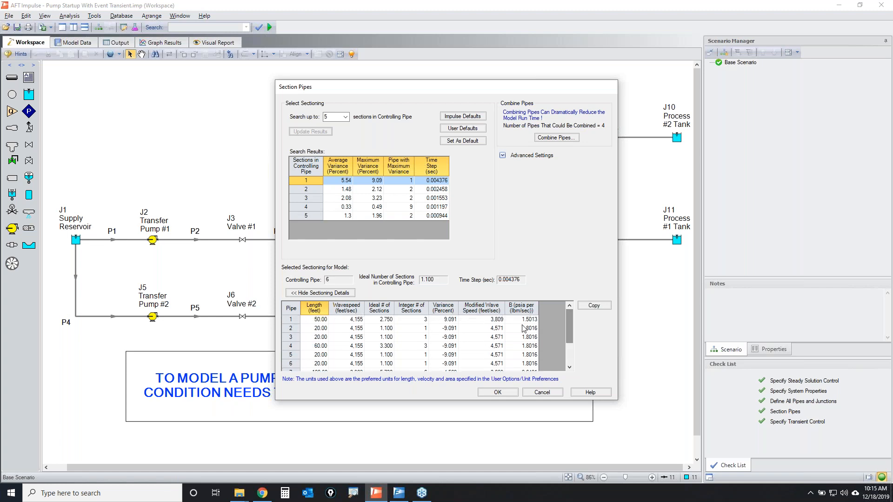
{"action": "left_click", "coordinate": [324, 355]}
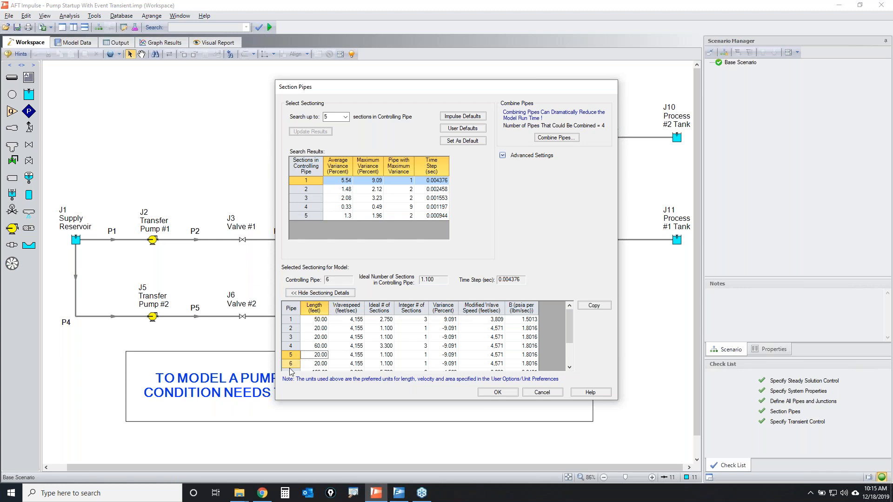
{"action": "left_click", "coordinate": [323, 364]}
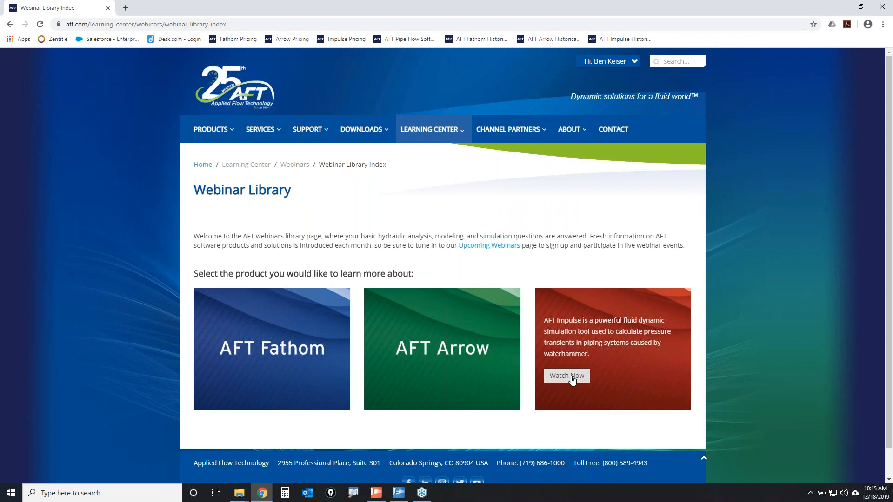
In the browser, open the AFT Impulse webinars, circle the Combine Your Pipes webinar, clear the marking, and close the page.
{"action": "left_click", "coordinate": [568, 375]}
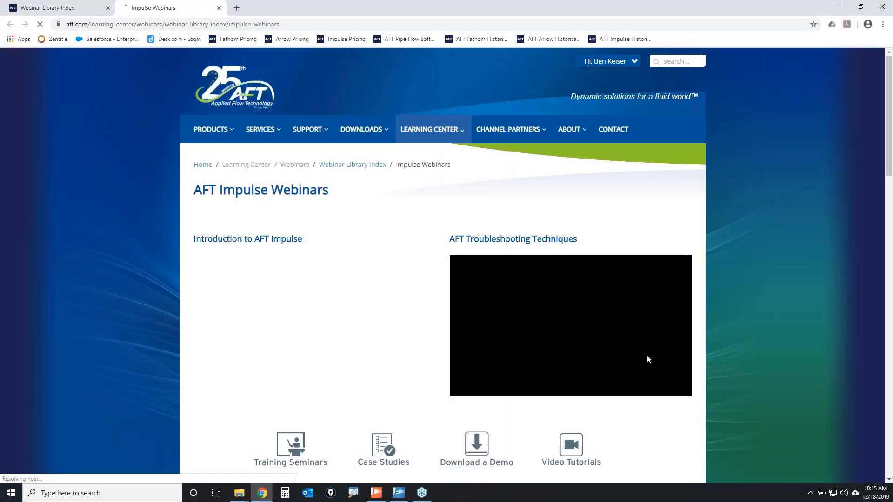
{"action": "scroll", "coordinate": [646, 355], "scroll_direction": "down", "scroll_amount": 4}
{"action": "scroll", "coordinate": [311, 130], "scroll_direction": "down", "scroll_amount": 2}
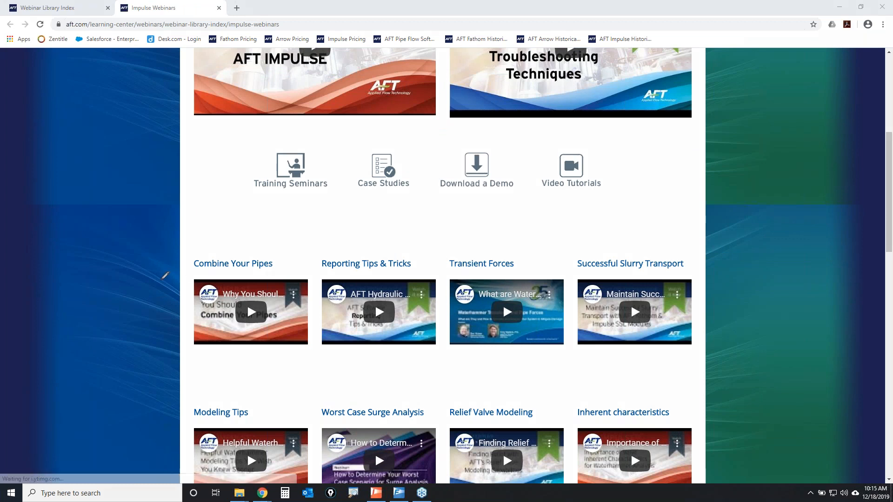
{"action": "mouse_move", "coordinate": [219, 242]}
{"action": "left_mouse_down"}
{"action": "mouse_move", "coordinate": [247, 355]}
{"action": "mouse_move", "coordinate": [307, 273]}
{"action": "mouse_move", "coordinate": [195, 239]}
{"action": "left_mouse_up"}
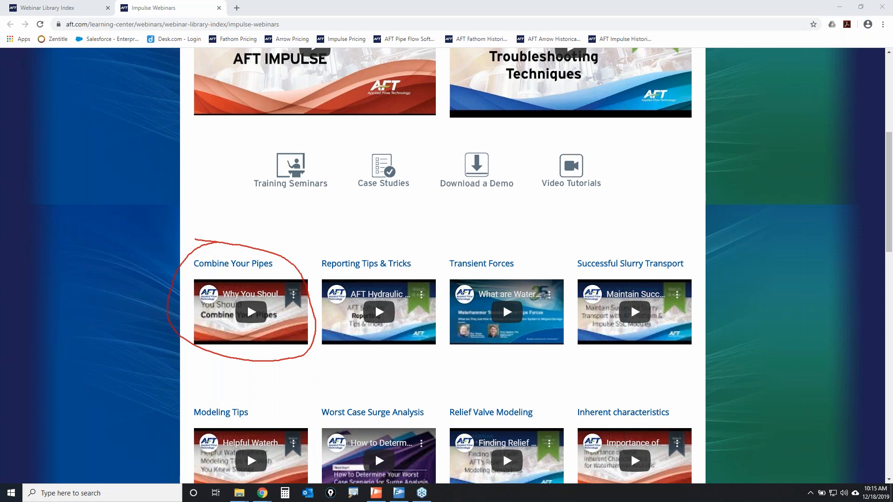
{"action": "left_click", "coordinate": [689, 72]}
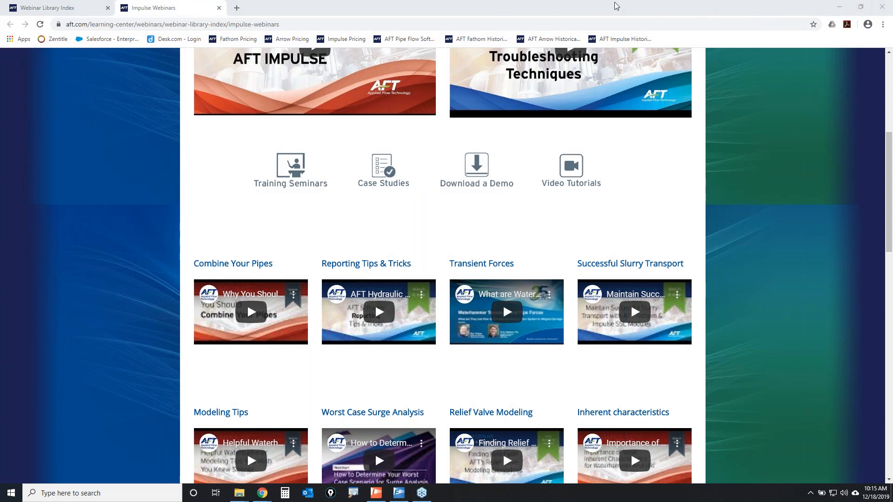
{"action": "left_click", "coordinate": [881, 4]}
Circle the AFT Impulse 6 – Pipe Sectioning video tutorial, clear the markings, and return to the Section Pipes window in AFT Impulse.
{"action": "left_click_drag", "start_coordinate": [892, 114], "coordinate": [508, 1]}
{"action": "scroll", "coordinate": [491, 327], "scroll_direction": "down", "scroll_amount": 3}
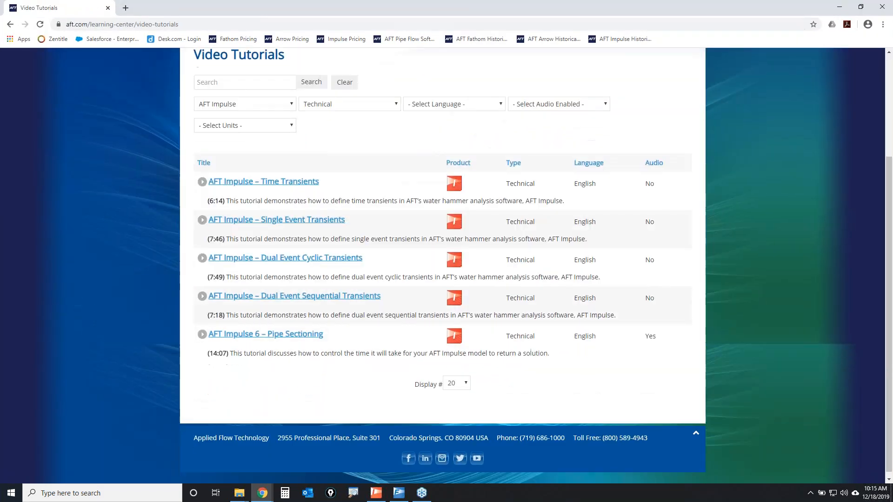
{"action": "mouse_move", "coordinate": [177, 322]}
{"action": "left_mouse_down"}
{"action": "mouse_move", "coordinate": [264, 323]}
{"action": "mouse_move", "coordinate": [99, 318]}
{"action": "mouse_move", "coordinate": [161, 328]}
{"action": "left_mouse_up"}
{"action": "mouse_move", "coordinate": [252, 341]}
{"action": "left_mouse_down"}
{"action": "mouse_move", "coordinate": [266, 341]}
{"action": "mouse_move", "coordinate": [257, 342]}
{"action": "left_mouse_up"}
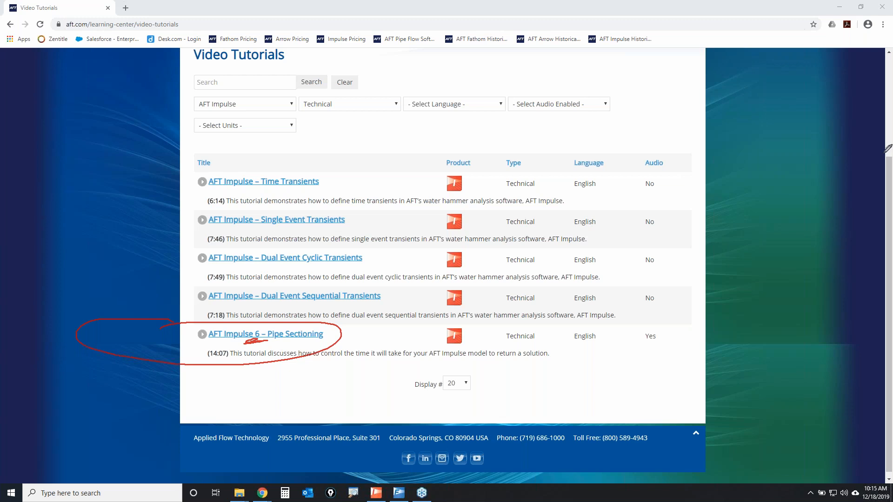
{"action": "key", "text": "Escape"}
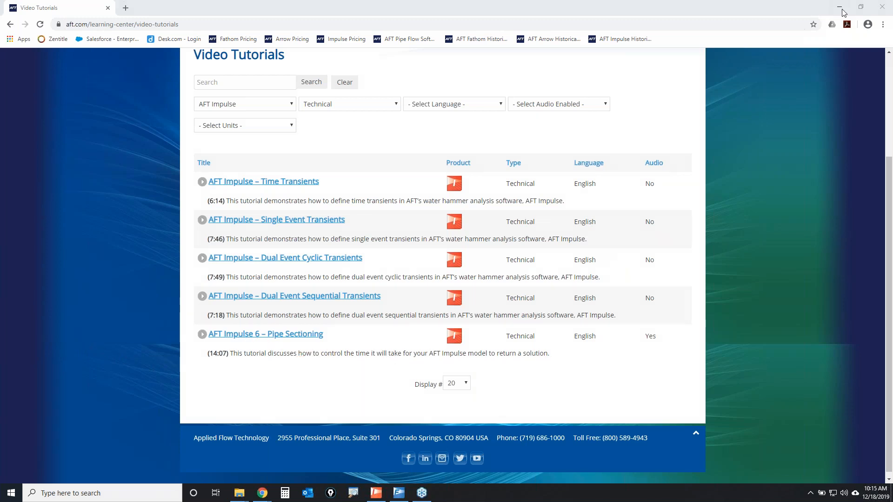
{"action": "left_click", "coordinate": [882, 6]}
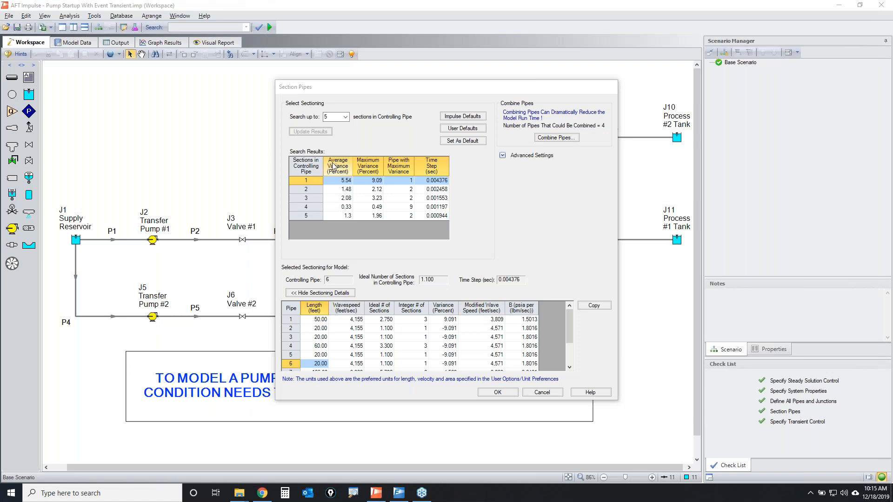
Keep the sectioning option with 1 section in the controlling pipe and accept the pipe sectioning.
{"action": "left_click", "coordinate": [333, 179]}
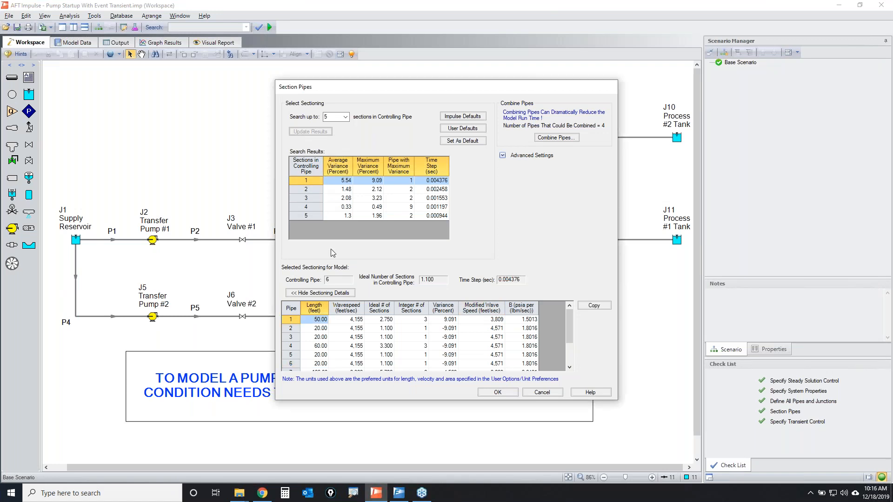
{"action": "left_click", "coordinate": [486, 394]}
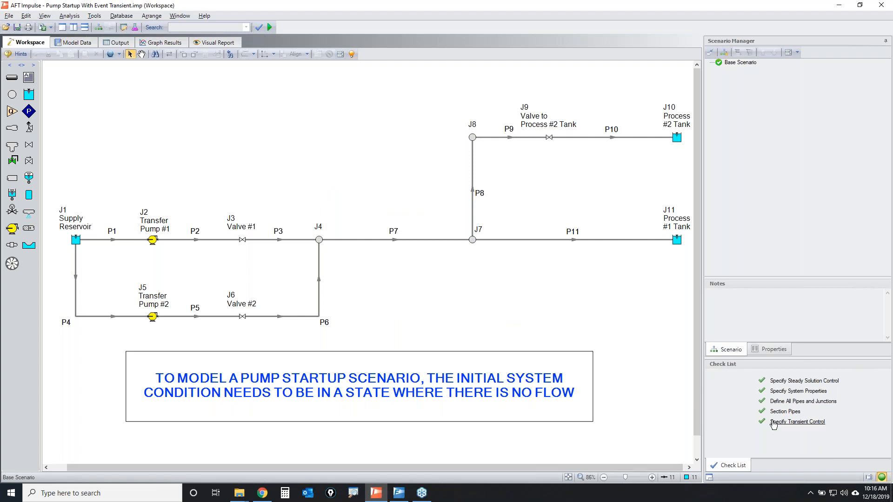
Open the Transient Control settings, circle the simulation duration values, and clear the marking.
{"action": "left_click", "coordinate": [806, 422]}
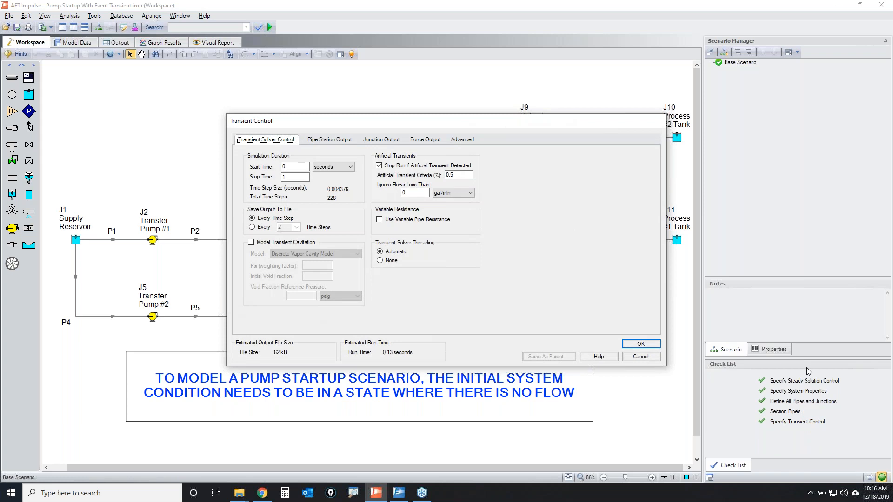
{"action": "mouse_move", "coordinate": [240, 156]}
{"action": "left_mouse_down"}
{"action": "mouse_move", "coordinate": [320, 151]}
{"action": "mouse_move", "coordinate": [237, 195]}
{"action": "mouse_move", "coordinate": [282, 154]}
{"action": "left_mouse_up"}
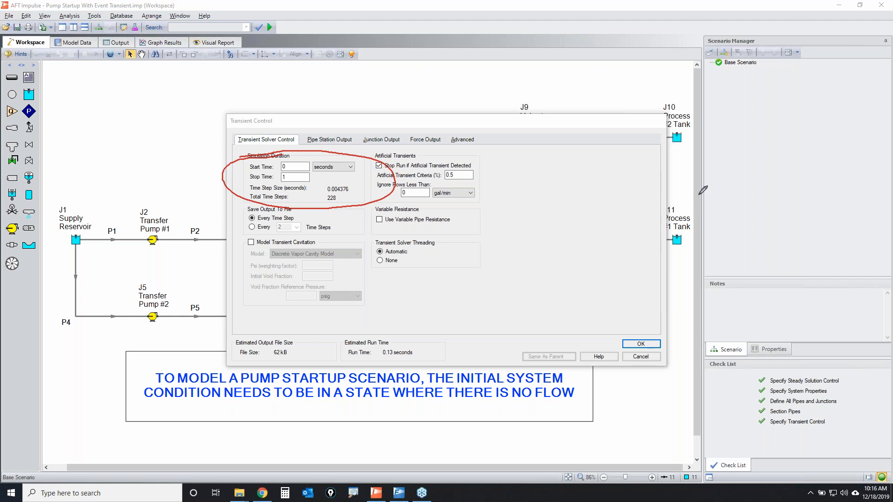
{"action": "key", "text": "Escape"}
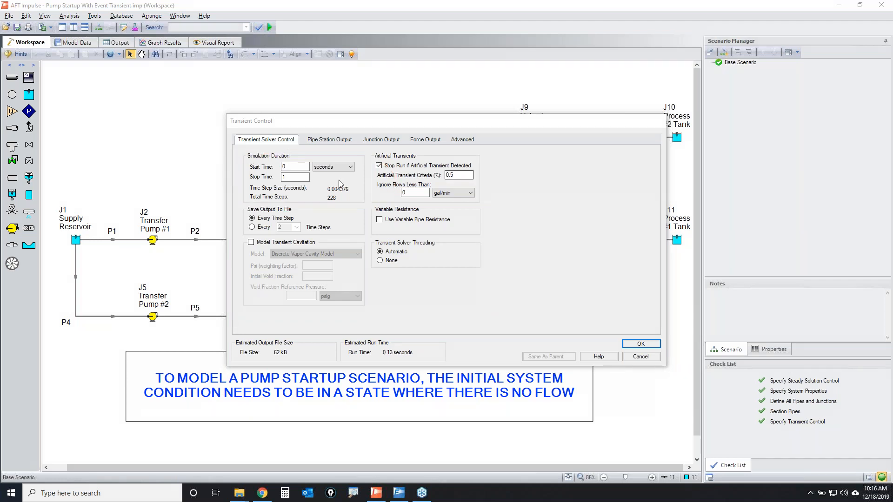
Set the simulation stop time to 10 seconds, circle the time step size and total time steps, and clear the marking.
{"action": "left_click", "coordinate": [308, 177]}
{"action": "type", "text": "0"}
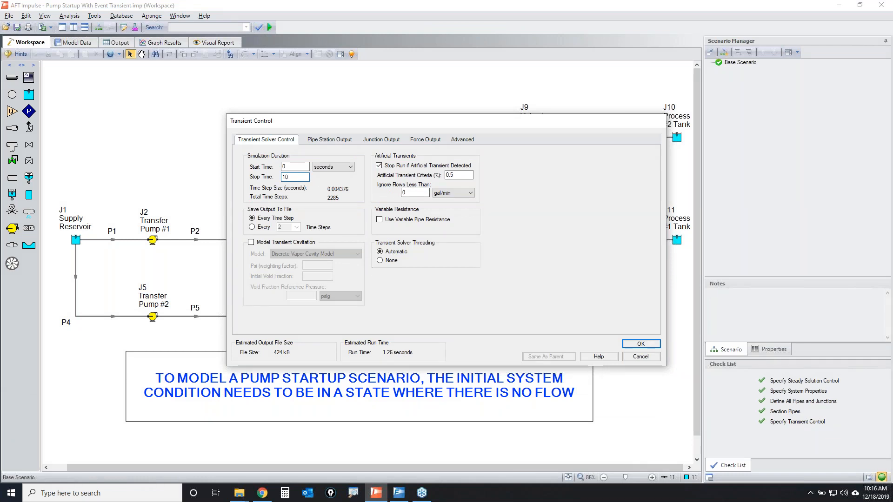
{"action": "mouse_move", "coordinate": [332, 195]}
{"action": "left_mouse_down"}
{"action": "mouse_move", "coordinate": [354, 190]}
{"action": "mouse_move", "coordinate": [324, 176]}
{"action": "mouse_move", "coordinate": [333, 191]}
{"action": "mouse_move", "coordinate": [355, 190]}
{"action": "mouse_move", "coordinate": [315, 187]}
{"action": "mouse_move", "coordinate": [342, 202]}
{"action": "mouse_move", "coordinate": [350, 187]}
{"action": "mouse_move", "coordinate": [358, 199]}
{"action": "left_mouse_up"}
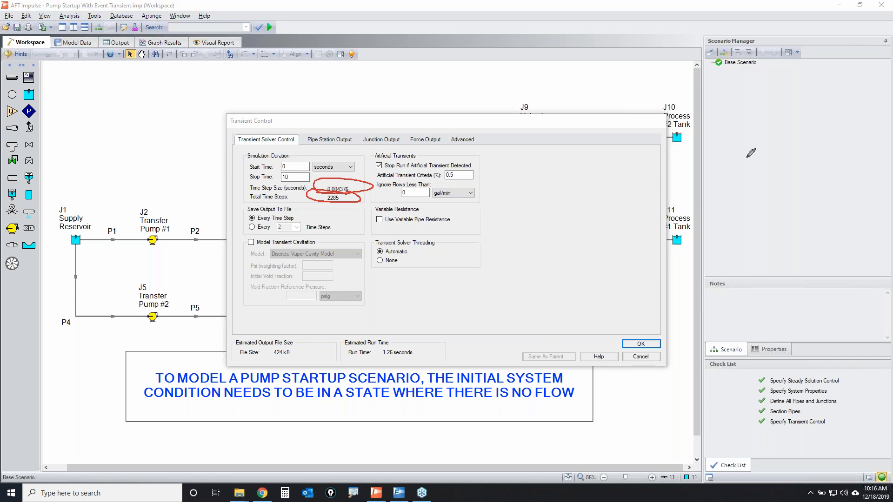
{"action": "key", "text": "Escape"}
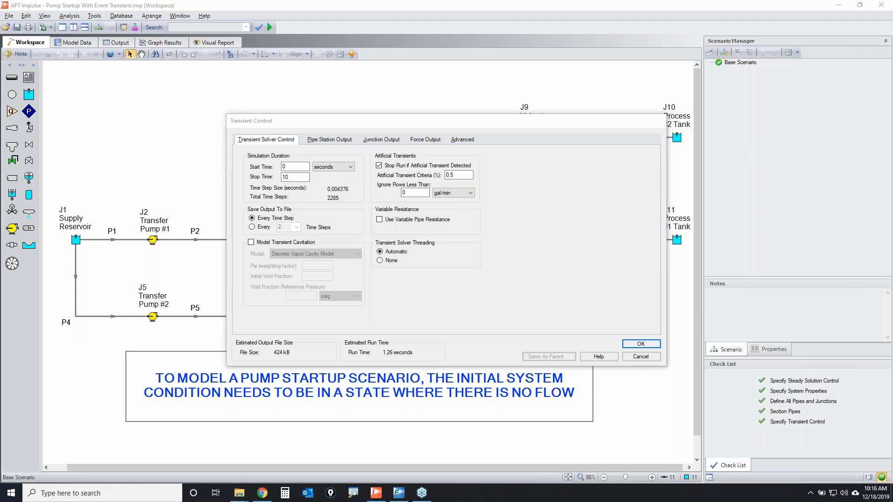
Enable Model Transient Cavitation and set the transient output of all pipes to All Stations.
{"action": "left_click", "coordinate": [252, 243]}
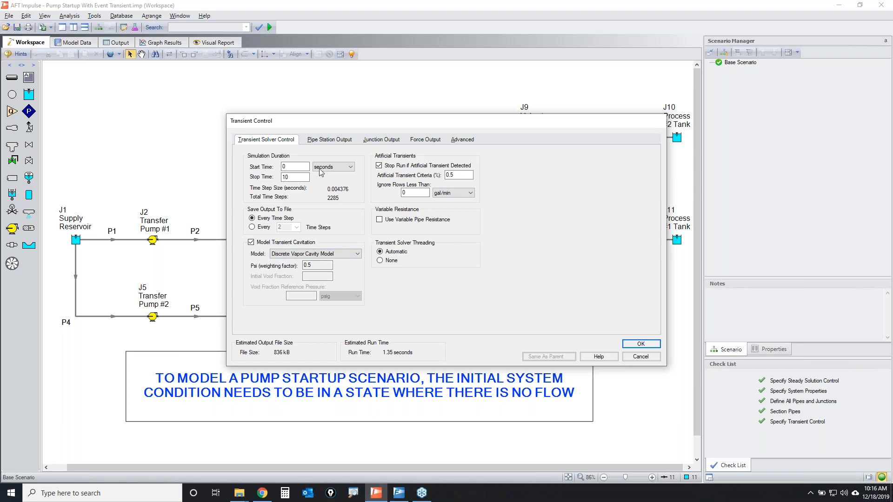
{"action": "left_click", "coordinate": [329, 141]}
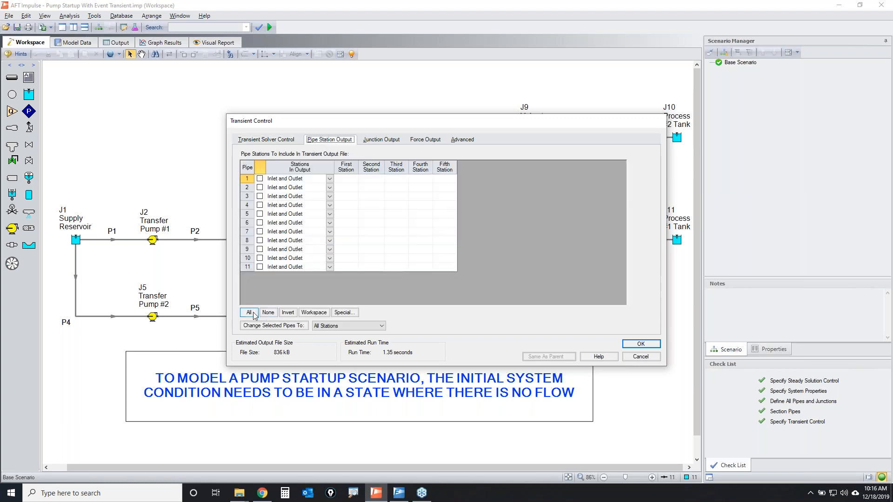
{"action": "left_click", "coordinate": [248, 314]}
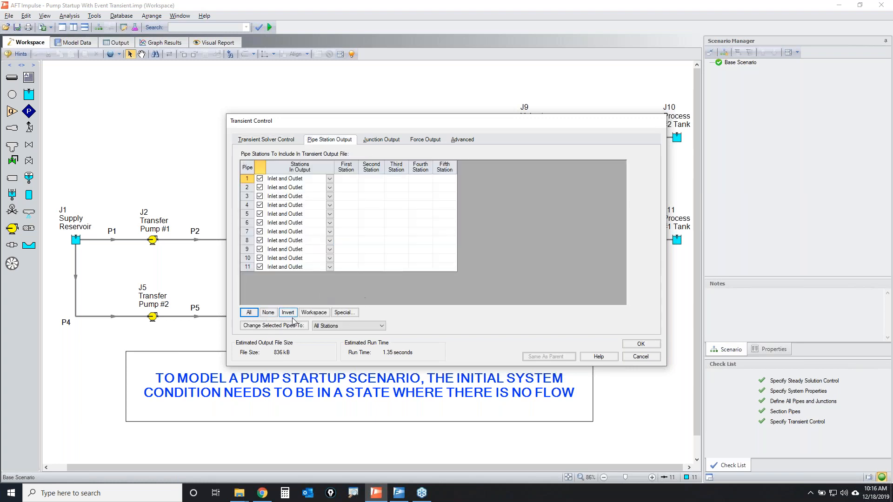
{"action": "left_click", "coordinate": [278, 326]}
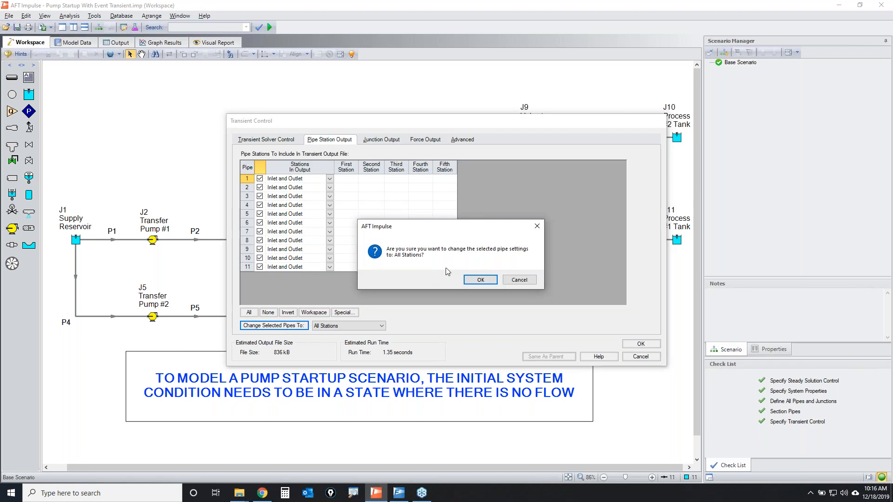
{"action": "left_click", "coordinate": [482, 279]}
Move the Transient Control window off the model, mark stations along pipe P2, circle the All Stations entries, and clear the markings.
{"action": "left_click_drag", "start_coordinate": [554, 123], "coordinate": [739, 208]}
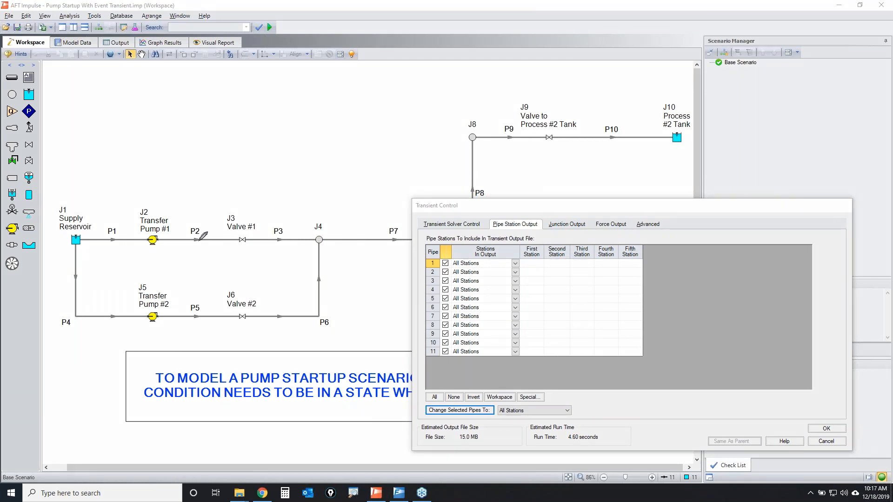
{"action": "mouse_move", "coordinate": [172, 238]}
{"action": "left_mouse_down"}
{"action": "mouse_move", "coordinate": [172, 250]}
{"action": "mouse_move", "coordinate": [195, 248]}
{"action": "left_mouse_up"}
{"action": "mouse_move", "coordinate": [201, 238]}
{"action": "left_mouse_down"}
{"action": "mouse_move", "coordinate": [201, 247]}
{"action": "mouse_move", "coordinate": [224, 244]}
{"action": "left_mouse_up"}
{"action": "left_click_drag", "start_coordinate": [227, 235], "coordinate": [231, 244]}
{"action": "mouse_move", "coordinate": [525, 259]}
{"action": "left_mouse_down"}
{"action": "mouse_move", "coordinate": [476, 252]}
{"action": "mouse_move", "coordinate": [435, 340]}
{"action": "mouse_move", "coordinate": [544, 269]}
{"action": "mouse_move", "coordinate": [508, 255]}
{"action": "left_mouse_up"}
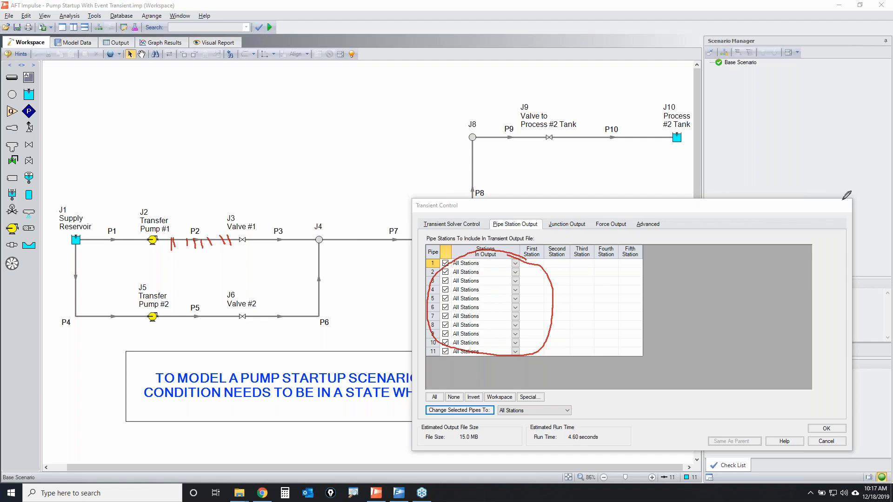
{"action": "key", "text": "Escape"}
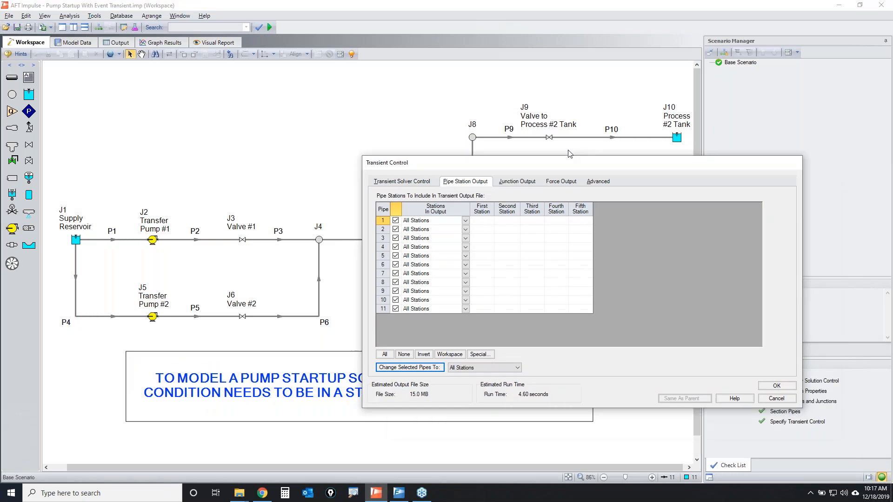
Include all junctions in the transient output and accept the Transient Control settings.
{"action": "left_click_drag", "start_coordinate": [629, 214], "coordinate": [555, 153]}
{"action": "left_click", "coordinate": [494, 163]}
{"action": "left_click", "coordinate": [360, 333]}
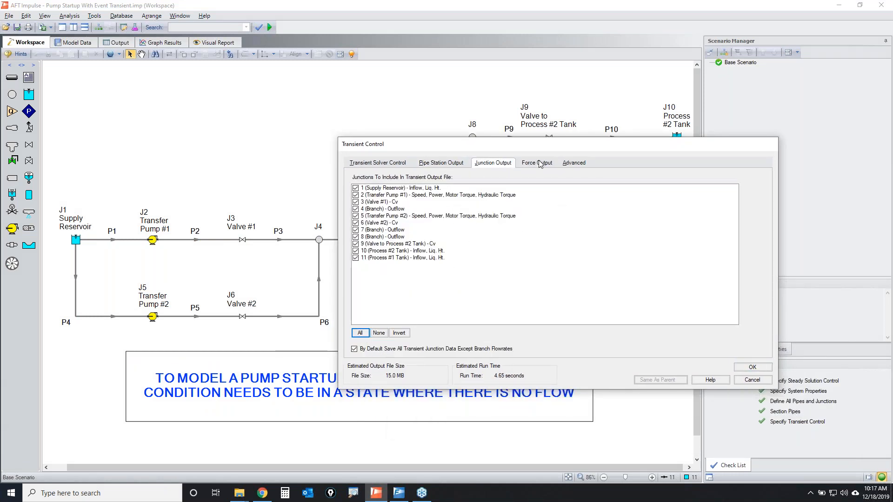
{"action": "left_click", "coordinate": [744, 368]}
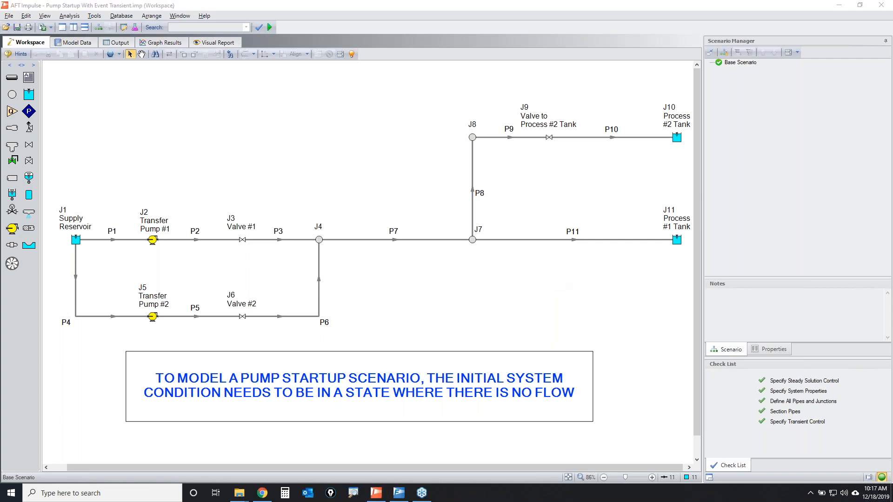
Underline the no-flow requirement in the note and apply the special condition that closes Valve #1 (J3).
{"action": "mouse_move", "coordinate": [464, 409]}
{"action": "left_mouse_down"}
{"action": "mouse_move", "coordinate": [566, 405]}
{"action": "mouse_move", "coordinate": [528, 414]}
{"action": "mouse_move", "coordinate": [567, 414]}
{"action": "left_mouse_up"}
{"action": "left_click", "coordinate": [241, 241]}
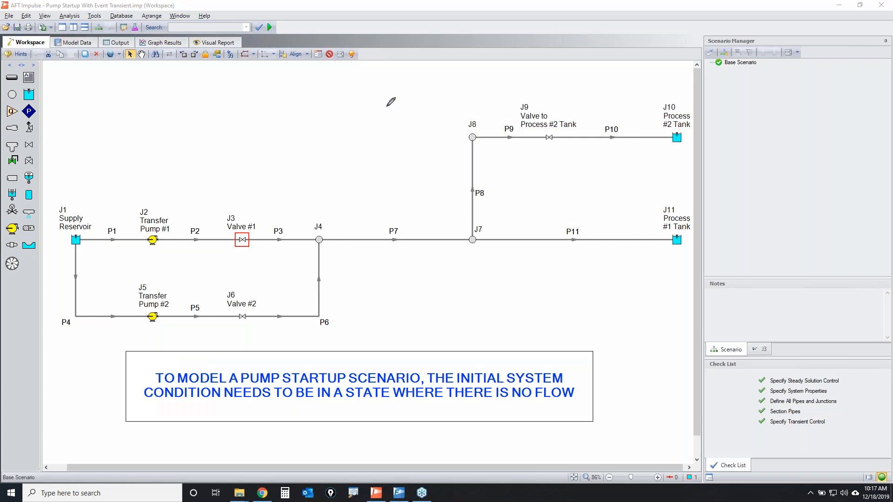
{"action": "mouse_move", "coordinate": [332, 53]}
{"action": "left_mouse_down"}
{"action": "mouse_move", "coordinate": [325, 54]}
{"action": "mouse_move", "coordinate": [339, 56]}
{"action": "mouse_move", "coordinate": [324, 58]}
{"action": "mouse_move", "coordinate": [331, 48]}
{"action": "left_mouse_up"}
{"action": "key", "text": "Escape"}
{"action": "left_click", "coordinate": [330, 54]}
{"action": "left_click", "coordinate": [330, 54]}
{"action": "left_click", "coordinate": [330, 54]}
{"action": "left_click", "coordinate": [330, 54]}
{"action": "left_click", "coordinate": [330, 54]}
{"action": "left_click", "coordinate": [330, 54]}
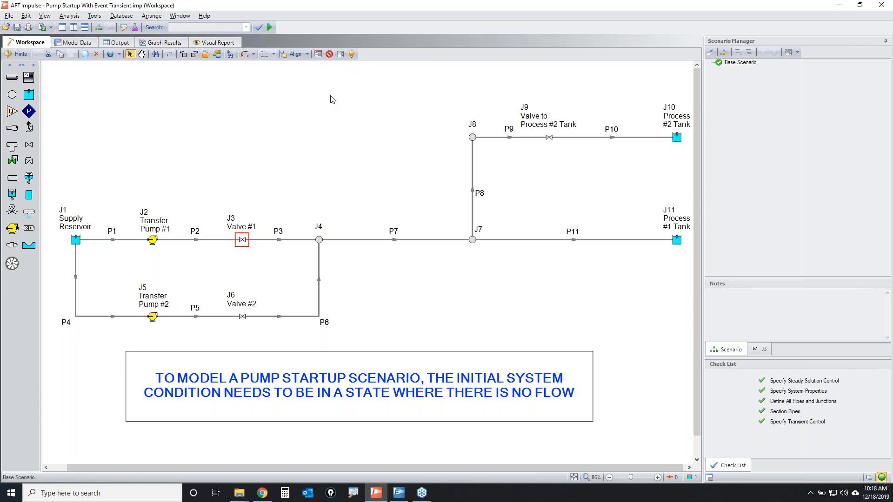
{"action": "left_click", "coordinate": [330, 55]}
{"action": "left_click", "coordinate": [892, 135]}
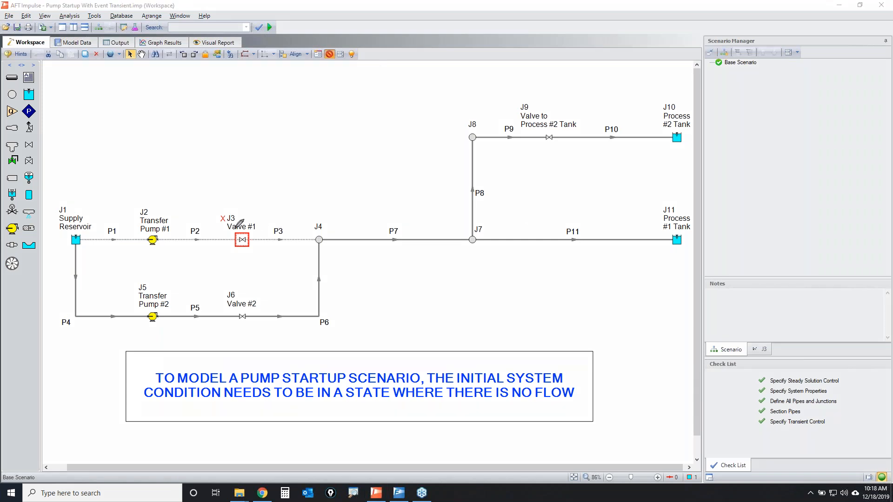
Circle the red X and the valve symbol at J3, and clear the markings.
{"action": "mouse_move", "coordinate": [214, 224]}
{"action": "left_mouse_down"}
{"action": "mouse_move", "coordinate": [228, 219]}
{"action": "mouse_move", "coordinate": [224, 209]}
{"action": "mouse_move", "coordinate": [215, 219]}
{"action": "mouse_move", "coordinate": [227, 217]}
{"action": "left_mouse_up"}
{"action": "mouse_move", "coordinate": [241, 228]}
{"action": "left_mouse_down"}
{"action": "mouse_move", "coordinate": [268, 237]}
{"action": "mouse_move", "coordinate": [242, 230]}
{"action": "left_mouse_up"}
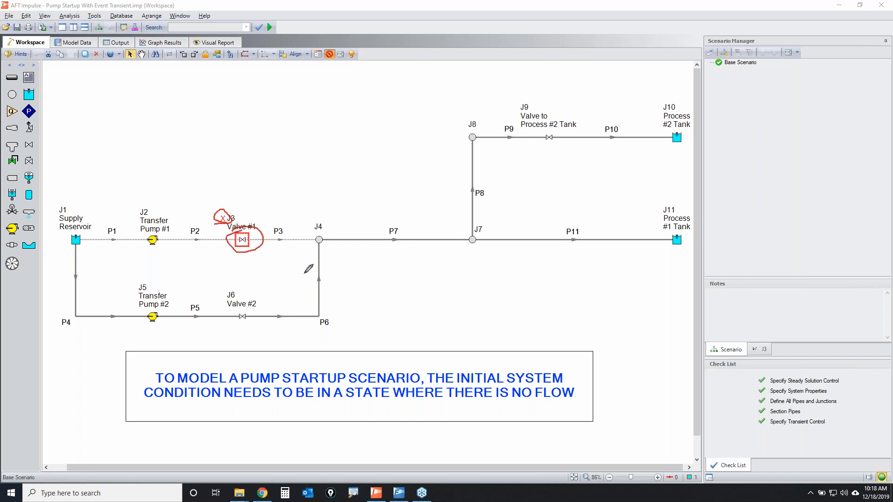
{"action": "left_click", "coordinate": [843, 152]}
In the optional properties of Valve #1, circle the Special Condition setting, clear the markings, and close the properties without changes.
{"action": "double_click", "coordinate": [241, 241]}
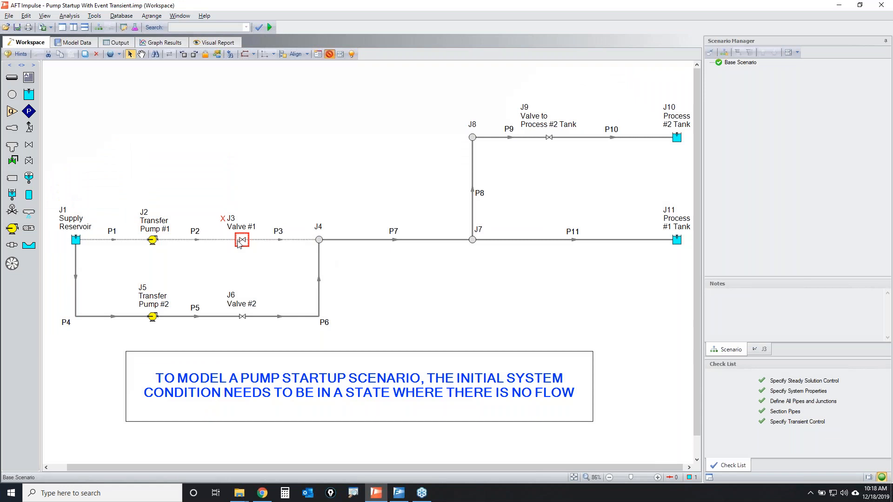
{"action": "left_click", "coordinate": [418, 178]}
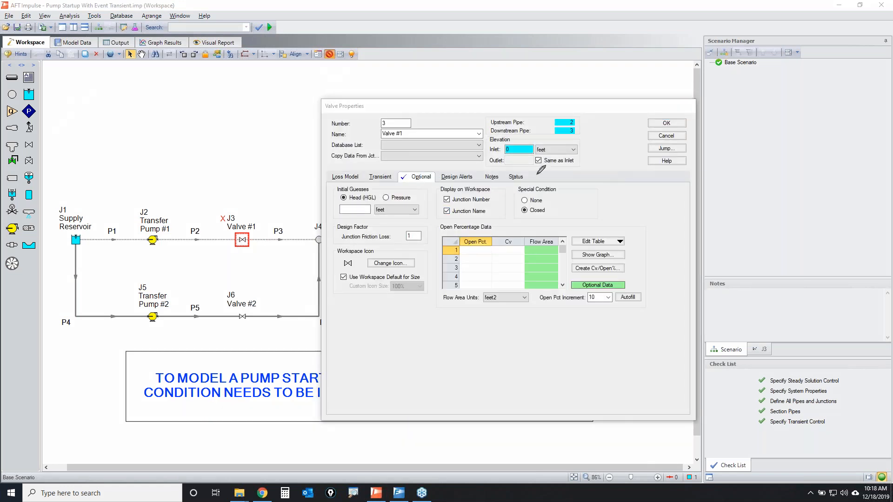
{"action": "mouse_move", "coordinate": [517, 185]}
{"action": "left_mouse_down"}
{"action": "mouse_move", "coordinate": [530, 223]}
{"action": "mouse_move", "coordinate": [546, 184]}
{"action": "left_mouse_up"}
{"action": "mouse_move", "coordinate": [419, 176]}
{"action": "left_mouse_down"}
{"action": "mouse_move", "coordinate": [399, 181]}
{"action": "mouse_move", "coordinate": [419, 185]}
{"action": "mouse_move", "coordinate": [431, 175]}
{"action": "left_mouse_up"}
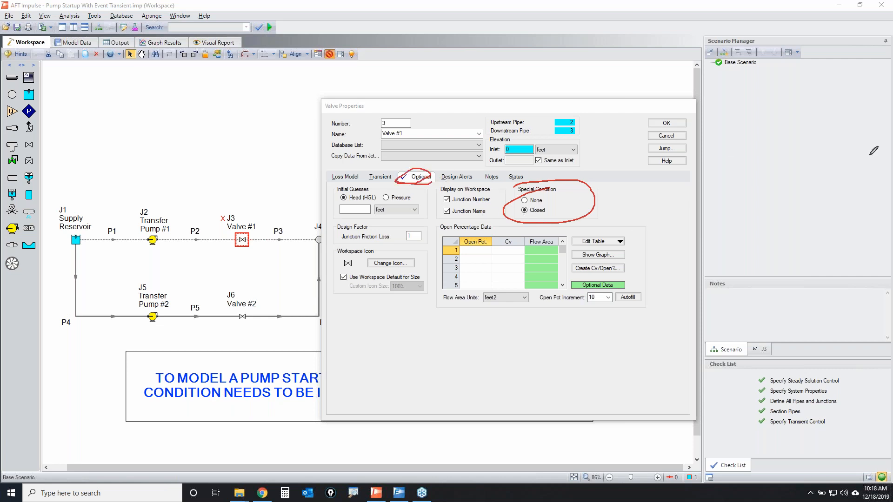
{"action": "key", "text": "Escape"}
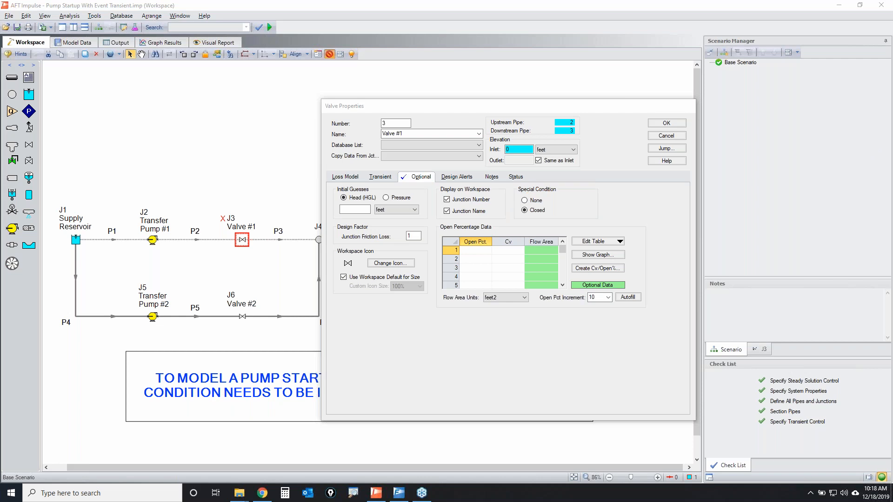
{"action": "left_click", "coordinate": [661, 136]}
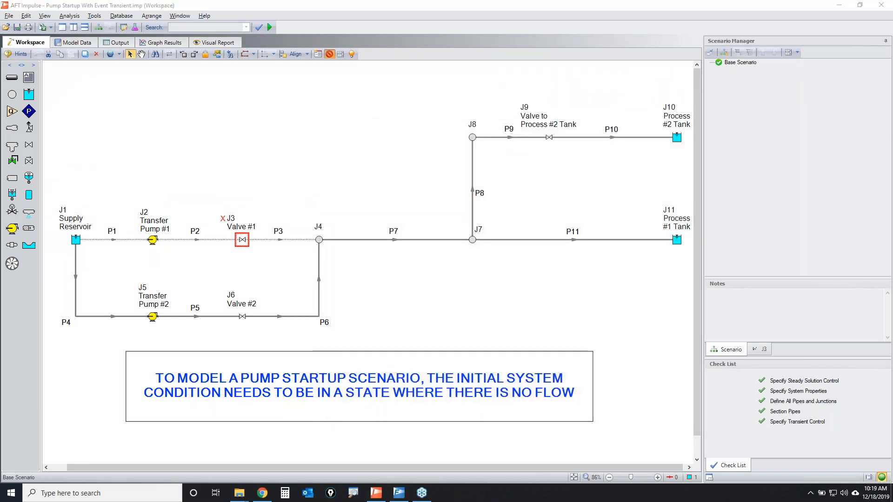
Circle the Transfer Pump #1 branch, mark Valve #1 and the line from P1 to J4, and clear the markings.
{"action": "mouse_move", "coordinate": [83, 238]}
{"action": "left_mouse_down"}
{"action": "mouse_move", "coordinate": [256, 233]}
{"action": "mouse_move", "coordinate": [186, 259]}
{"action": "mouse_move", "coordinate": [176, 226]}
{"action": "mouse_move", "coordinate": [213, 229]}
{"action": "left_mouse_up"}
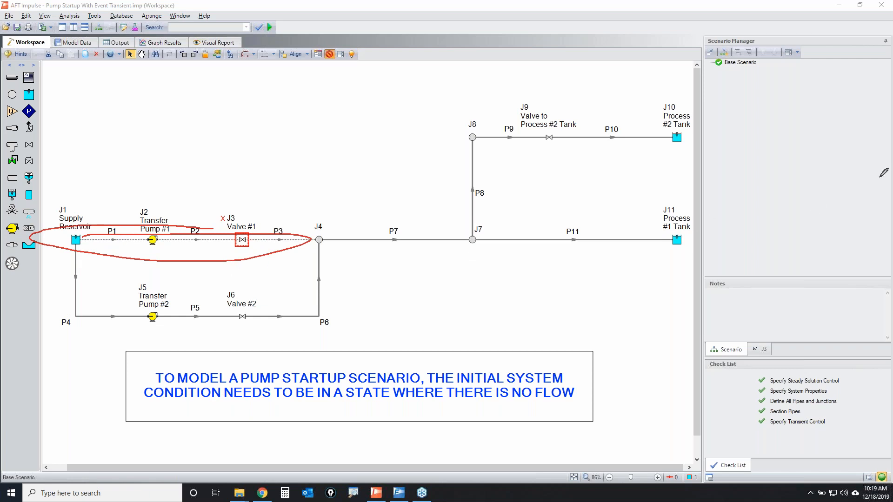
{"action": "key", "text": "e"}
{"action": "mouse_move", "coordinate": [230, 208]}
{"action": "left_mouse_down"}
{"action": "mouse_move", "coordinate": [224, 233]}
{"action": "mouse_move", "coordinate": [259, 243]}
{"action": "mouse_move", "coordinate": [231, 208]}
{"action": "left_mouse_up"}
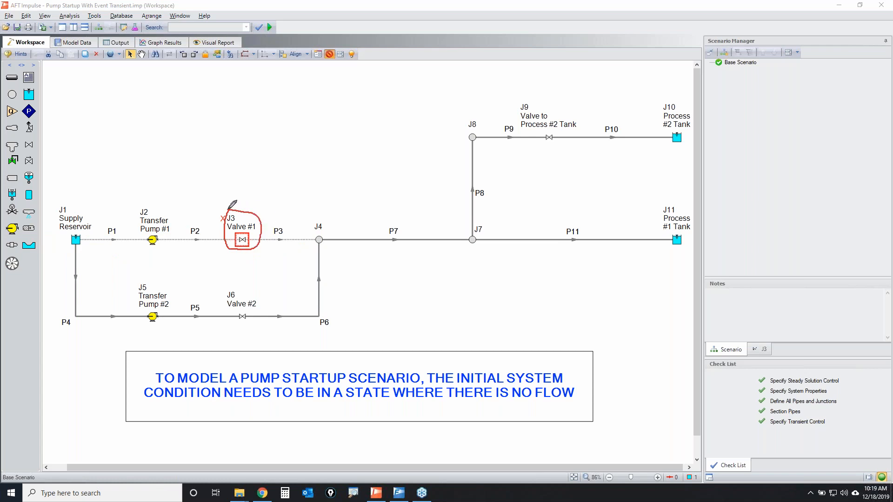
{"action": "left_click_drag", "start_coordinate": [100, 243], "coordinate": [318, 242]}
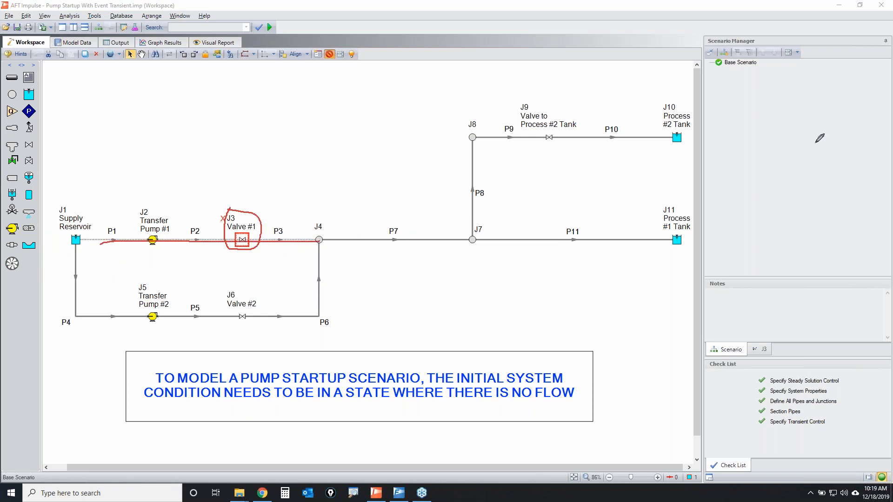
{"action": "key", "text": "Escape"}
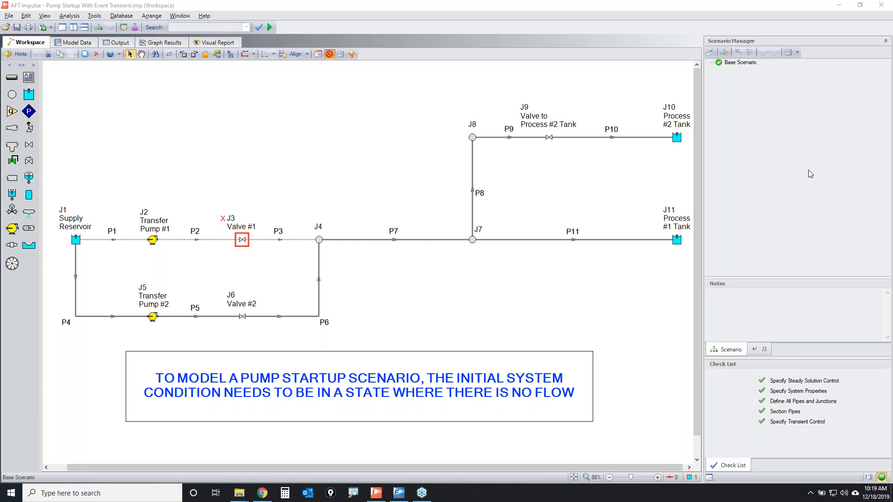
Circle both transfer pumps, Valve #1, Valve #2 and the Valve to Process #2 Tank, and clear the markings.
{"action": "mouse_move", "coordinate": [259, 214]}
{"action": "left_mouse_down"}
{"action": "mouse_move", "coordinate": [232, 251]}
{"action": "mouse_move", "coordinate": [267, 218]}
{"action": "left_mouse_up"}
{"action": "mouse_move", "coordinate": [251, 298]}
{"action": "left_mouse_down"}
{"action": "mouse_move", "coordinate": [203, 332]}
{"action": "mouse_move", "coordinate": [254, 296]}
{"action": "left_mouse_up"}
{"action": "mouse_move", "coordinate": [163, 213]}
{"action": "left_mouse_down"}
{"action": "mouse_move", "coordinate": [129, 224]}
{"action": "mouse_move", "coordinate": [187, 213]}
{"action": "left_mouse_up"}
{"action": "mouse_move", "coordinate": [159, 282]}
{"action": "left_mouse_down"}
{"action": "mouse_move", "coordinate": [141, 293]}
{"action": "mouse_move", "coordinate": [167, 283]}
{"action": "left_mouse_up"}
{"action": "mouse_move", "coordinate": [532, 121]}
{"action": "left_mouse_down"}
{"action": "mouse_move", "coordinate": [547, 148]}
{"action": "mouse_move", "coordinate": [561, 131]}
{"action": "left_mouse_up"}
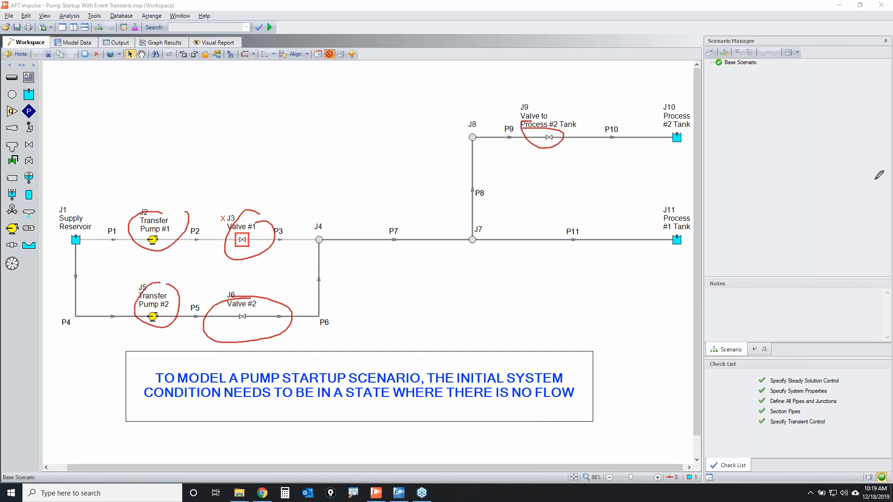
{"action": "key", "text": "Escape"}
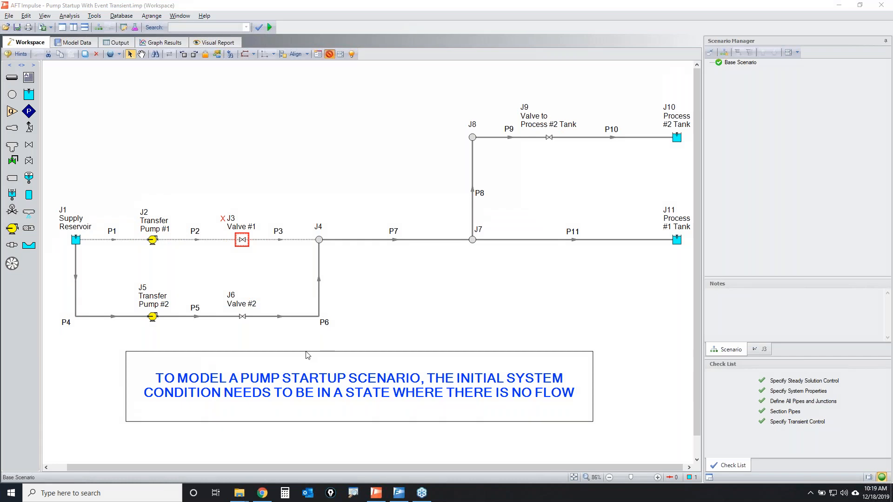
Set the special condition of Valve #2 (J6) to Closed and accept the valve properties.
{"action": "double_click", "coordinate": [242, 317]}
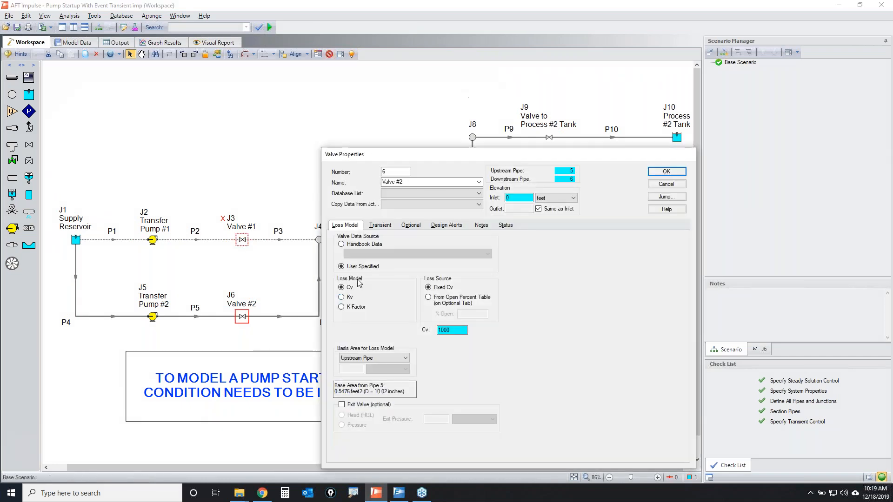
{"action": "left_click", "coordinate": [411, 227]}
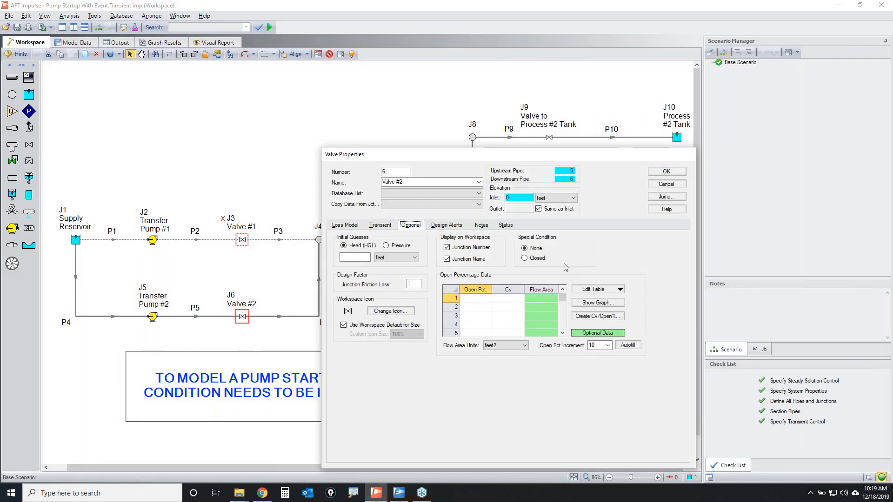
{"action": "left_click", "coordinate": [525, 258]}
{"action": "left_click", "coordinate": [666, 171]}
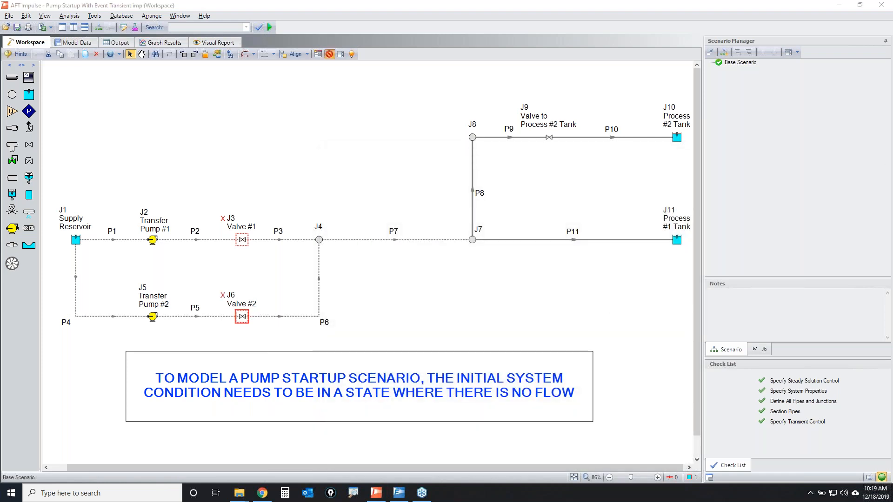
Circle the piping beyond J7 and the two process tanks J10 and J11, and clear the markings.
{"action": "mouse_move", "coordinate": [689, 107]}
{"action": "left_mouse_down"}
{"action": "mouse_move", "coordinate": [486, 91]}
{"action": "mouse_move", "coordinate": [440, 253]}
{"action": "mouse_move", "coordinate": [651, 263]}
{"action": "mouse_move", "coordinate": [684, 115]}
{"action": "mouse_move", "coordinate": [677, 124]}
{"action": "left_mouse_up"}
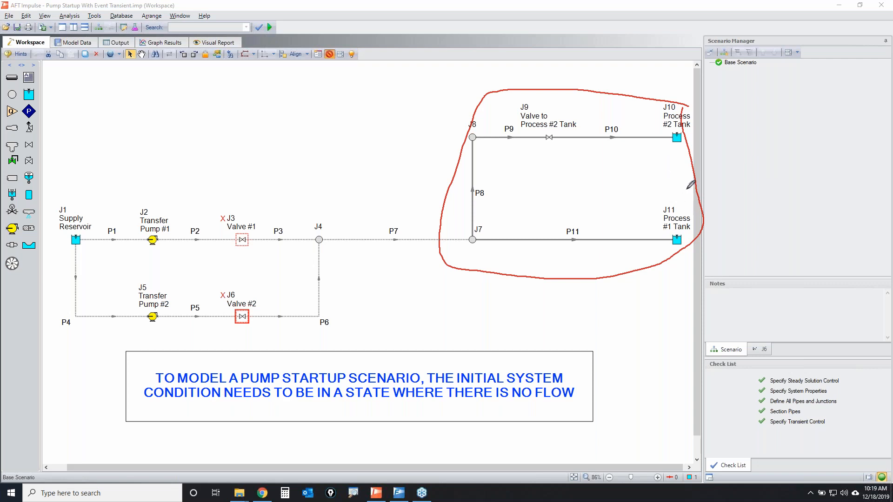
{"action": "mouse_move", "coordinate": [697, 112]}
{"action": "left_mouse_down"}
{"action": "mouse_move", "coordinate": [689, 107]}
{"action": "mouse_move", "coordinate": [640, 162]}
{"action": "mouse_move", "coordinate": [687, 247]}
{"action": "mouse_move", "coordinate": [689, 105]}
{"action": "mouse_move", "coordinate": [669, 265]}
{"action": "mouse_move", "coordinate": [701, 115]}
{"action": "left_mouse_up"}
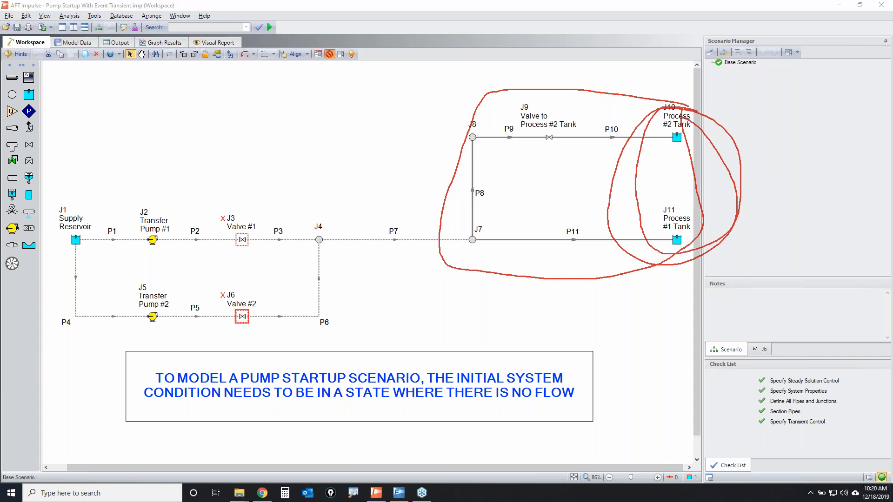
{"action": "key", "text": "e"}
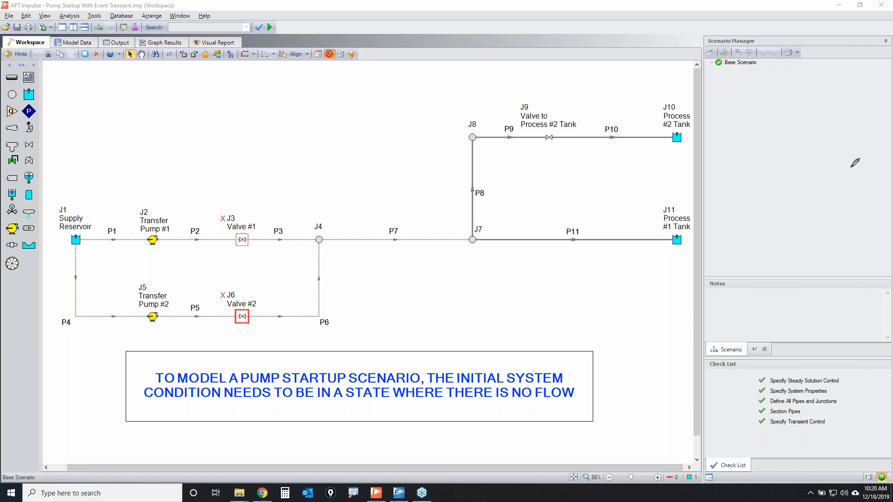
{"action": "double_click", "coordinate": [549, 138]}
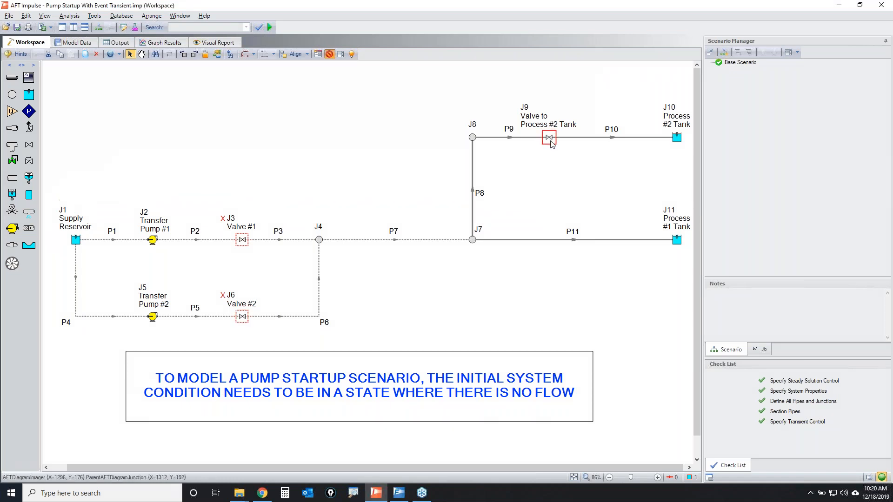
{"action": "left_click", "coordinate": [336, 108]}
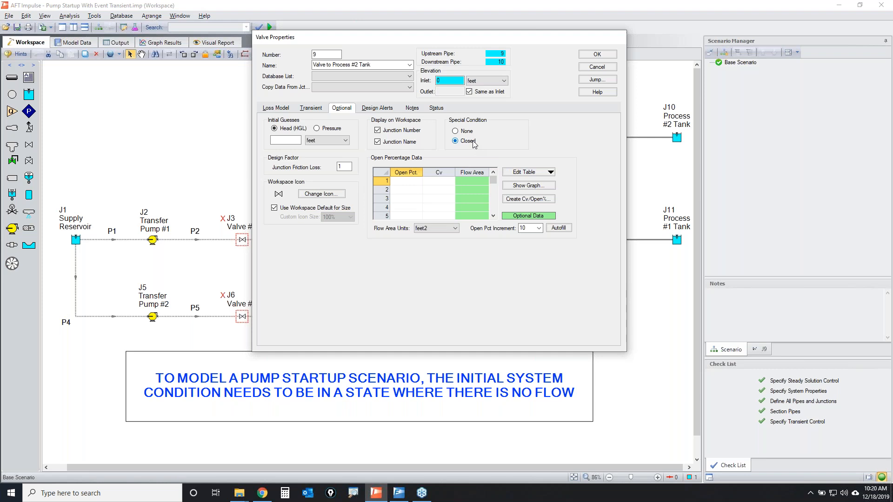
{"action": "left_click", "coordinate": [456, 131]}
{"action": "left_click", "coordinate": [599, 67]}
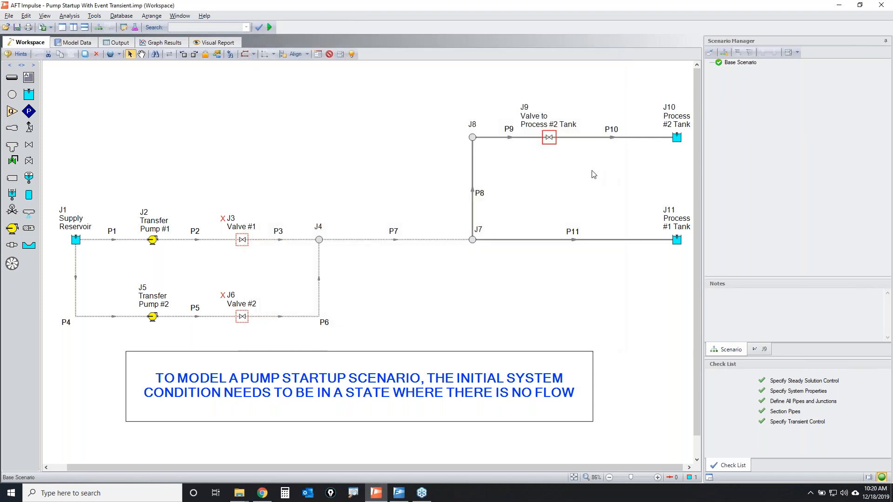
Turn on the special condition of the Valve to Process #2 Tank (J9), circle both transfer pumps and clear the marking.
{"action": "left_click", "coordinate": [328, 55]}
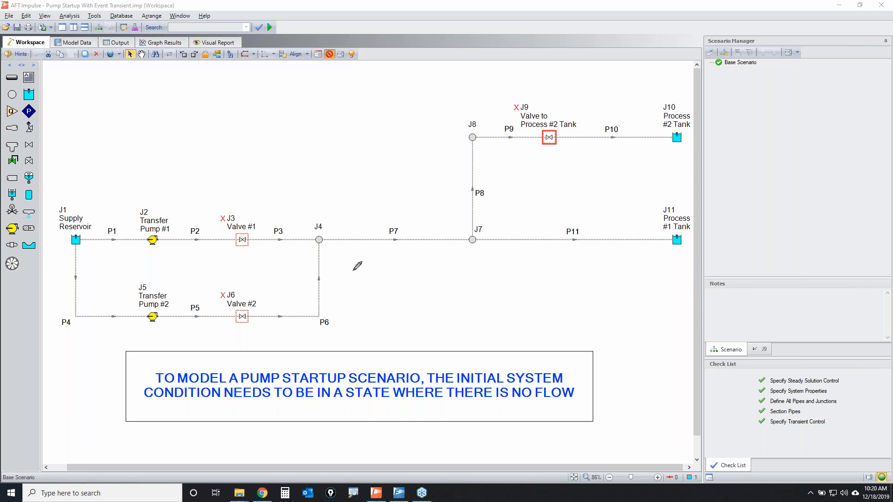
{"action": "mouse_move", "coordinate": [166, 200]}
{"action": "left_mouse_down"}
{"action": "mouse_move", "coordinate": [123, 230]}
{"action": "mouse_move", "coordinate": [121, 339]}
{"action": "mouse_move", "coordinate": [194, 243]}
{"action": "mouse_move", "coordinate": [170, 194]}
{"action": "mouse_move", "coordinate": [160, 197]}
{"action": "left_mouse_up"}
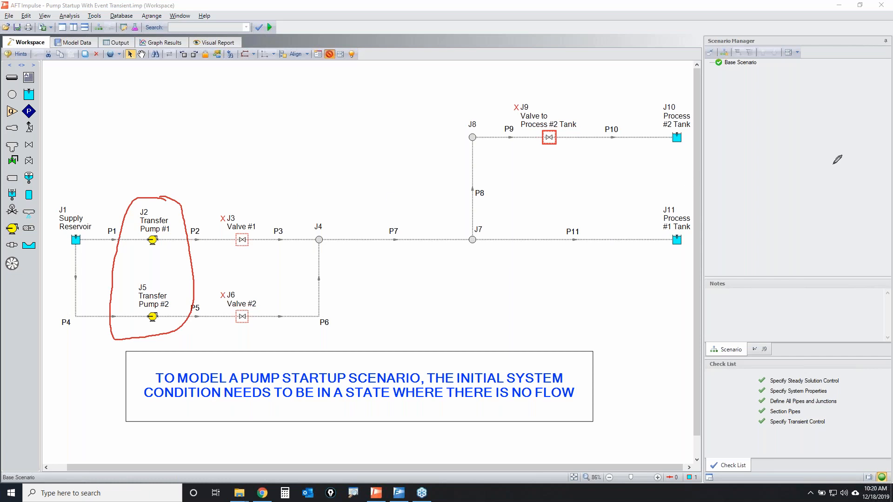
{"action": "key", "text": "Escape"}
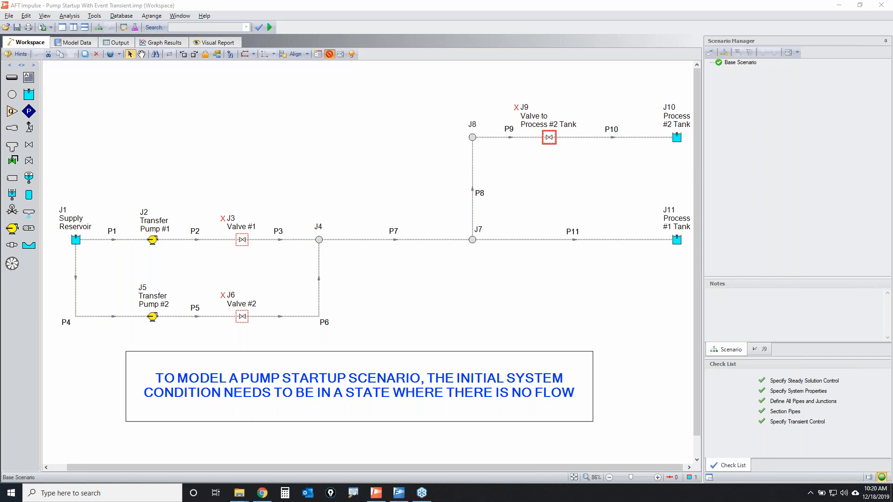
Open the properties of Transfer Pump #1 (J2), circle its pump curve and fixed speed setting, clear the markings and cancel the dialog.
{"action": "left_click", "coordinate": [152, 240]}
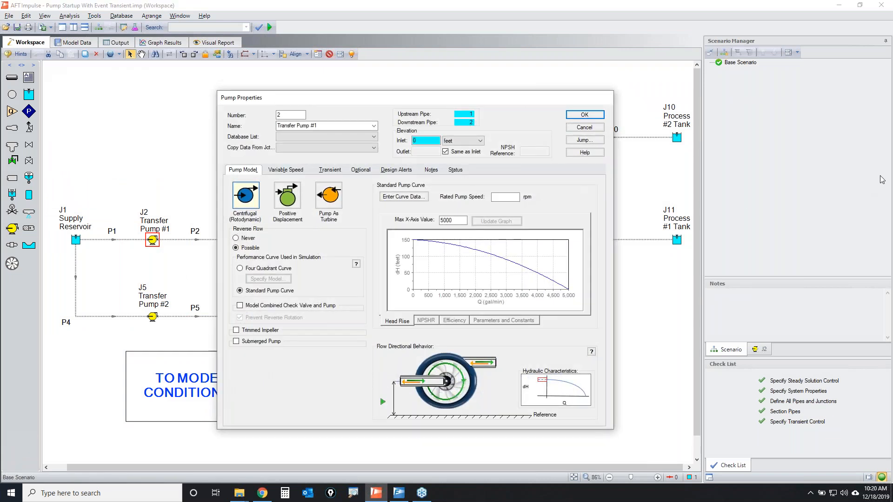
{"action": "mouse_move", "coordinate": [568, 226]}
{"action": "left_mouse_down"}
{"action": "mouse_move", "coordinate": [371, 245]}
{"action": "mouse_move", "coordinate": [576, 254]}
{"action": "mouse_move", "coordinate": [546, 227]}
{"action": "left_mouse_up"}
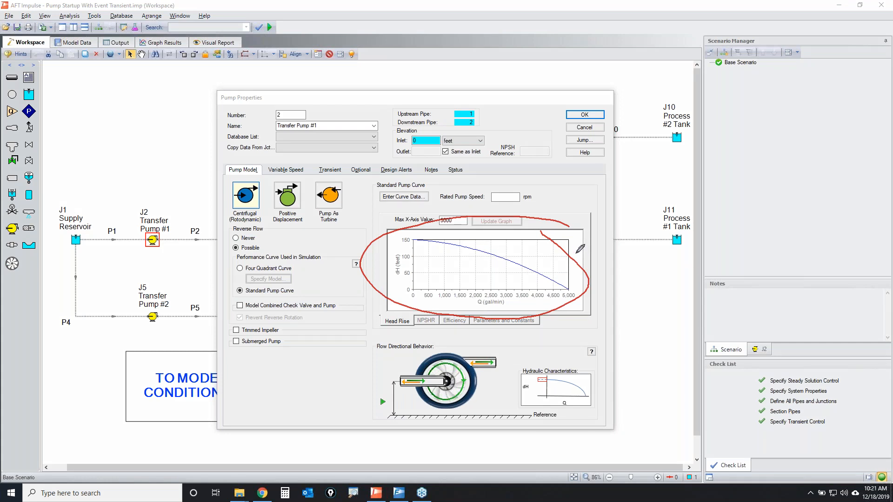
{"action": "mouse_move", "coordinate": [288, 161]}
{"action": "left_mouse_down"}
{"action": "mouse_move", "coordinate": [269, 177]}
{"action": "mouse_move", "coordinate": [294, 162]}
{"action": "left_mouse_up"}
{"action": "left_click", "coordinate": [285, 171]}
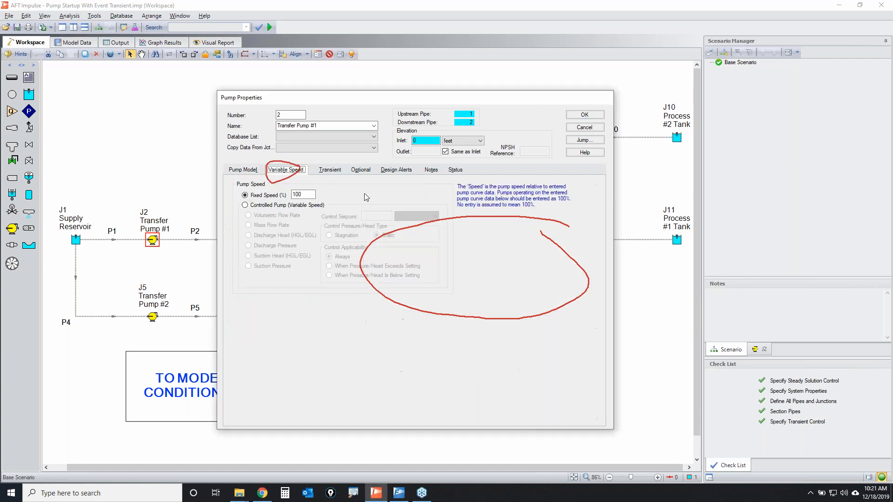
{"action": "left_click", "coordinate": [865, 170]}
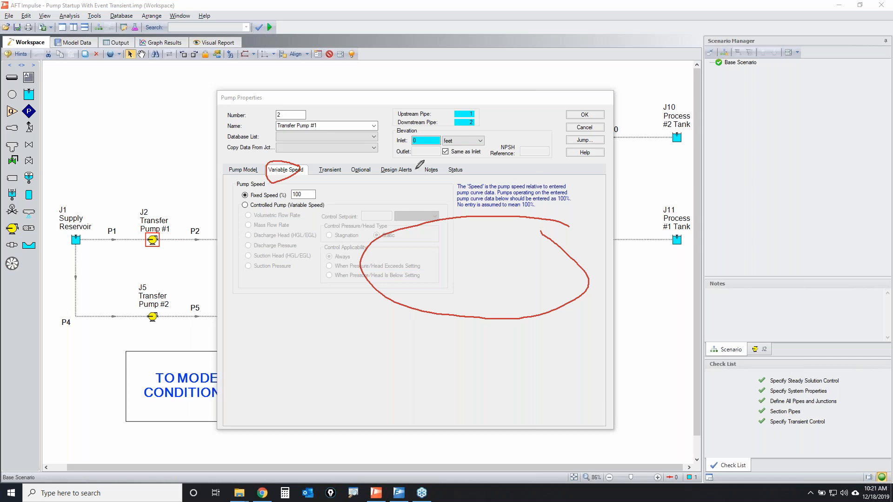
{"action": "mouse_move", "coordinate": [330, 195]}
{"action": "left_mouse_down"}
{"action": "mouse_move", "coordinate": [312, 193]}
{"action": "mouse_move", "coordinate": [321, 196]}
{"action": "left_mouse_up"}
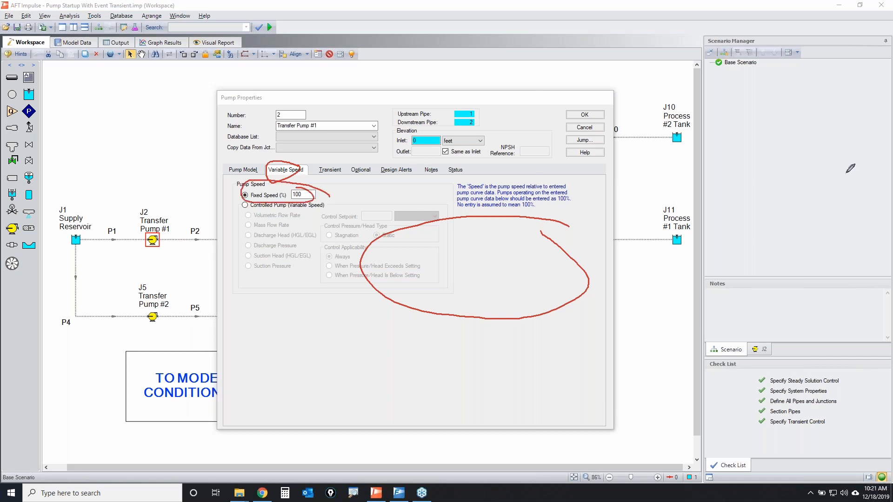
{"action": "key", "text": "Escape"}
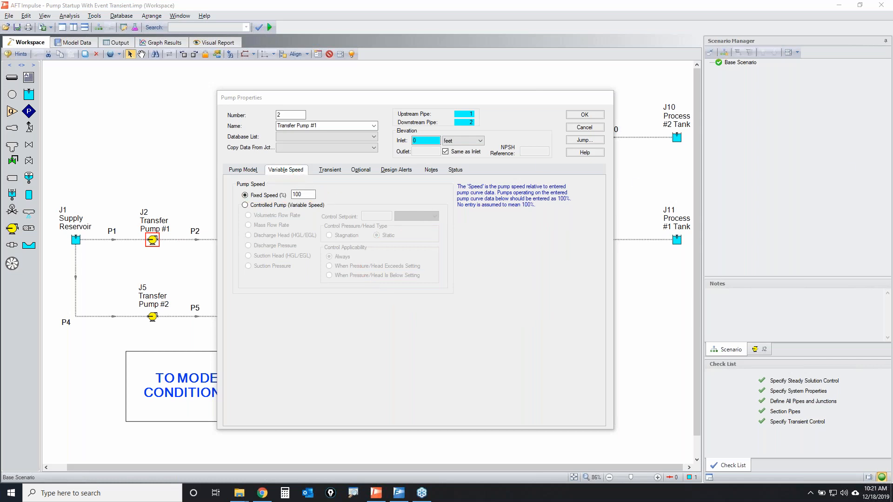
{"action": "left_click", "coordinate": [584, 127]}
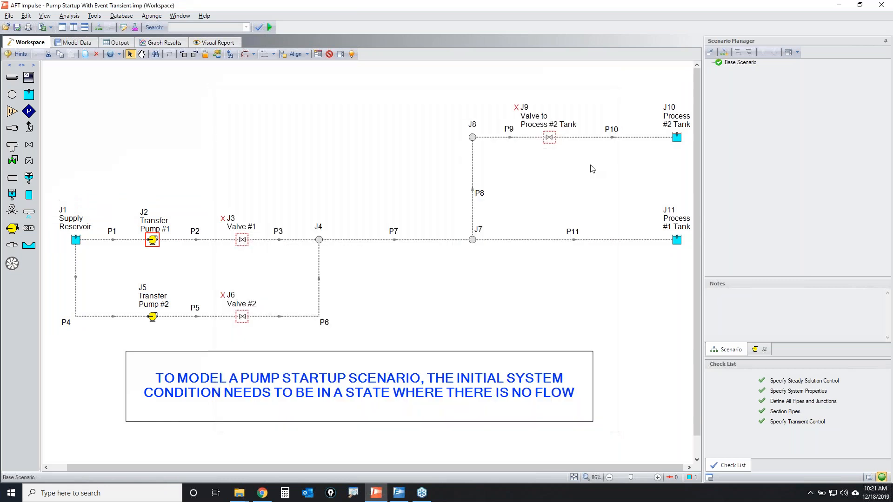
Circle Transfer Pump #1, Transfer Pump #2 and the pair of discharge valves J3 and J6, and clear the markings.
{"action": "key", "text": "ctrl+2"}
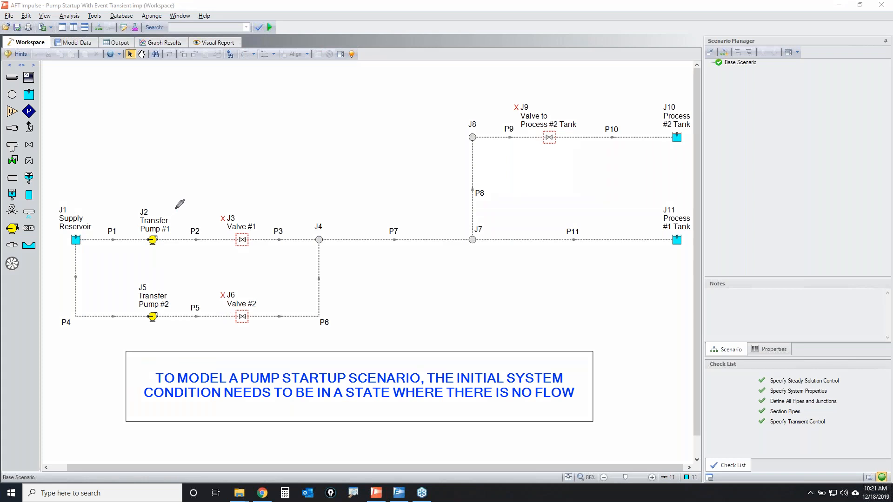
{"action": "mouse_move", "coordinate": [176, 208]}
{"action": "left_mouse_down"}
{"action": "mouse_move", "coordinate": [135, 203]}
{"action": "mouse_move", "coordinate": [140, 252]}
{"action": "mouse_move", "coordinate": [179, 206]}
{"action": "left_mouse_up"}
{"action": "mouse_move", "coordinate": [164, 279]}
{"action": "left_mouse_down"}
{"action": "mouse_move", "coordinate": [186, 322]}
{"action": "mouse_move", "coordinate": [168, 279]}
{"action": "left_mouse_up"}
{"action": "mouse_move", "coordinate": [254, 207]}
{"action": "left_mouse_down"}
{"action": "mouse_move", "coordinate": [225, 298]}
{"action": "mouse_move", "coordinate": [266, 326]}
{"action": "mouse_move", "coordinate": [266, 210]}
{"action": "mouse_move", "coordinate": [251, 208]}
{"action": "left_mouse_up"}
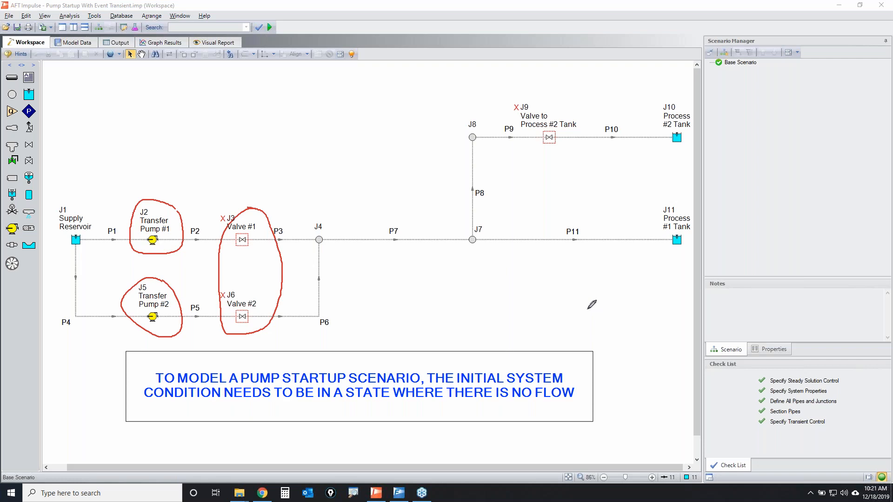
{"action": "left_click", "coordinate": [805, 309]}
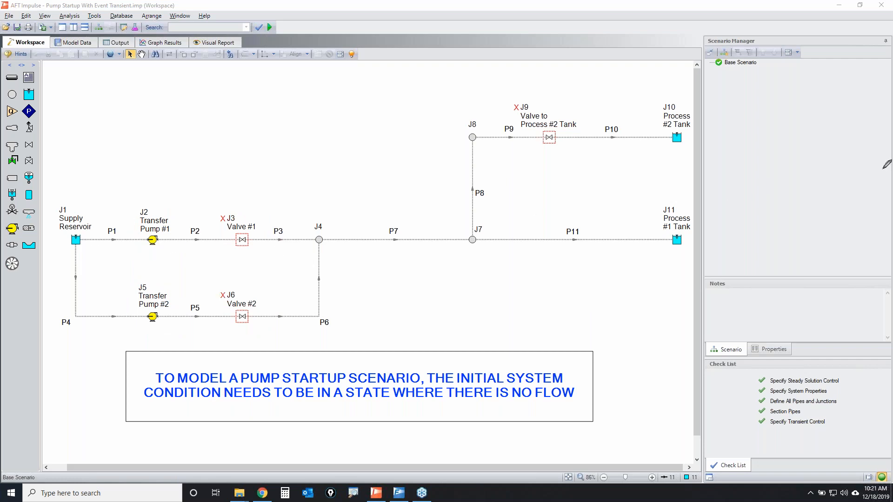
Turn on the special condition of Transfer Pump #1 (J2) and deselect the pump.
{"action": "left_click", "coordinate": [157, 243]}
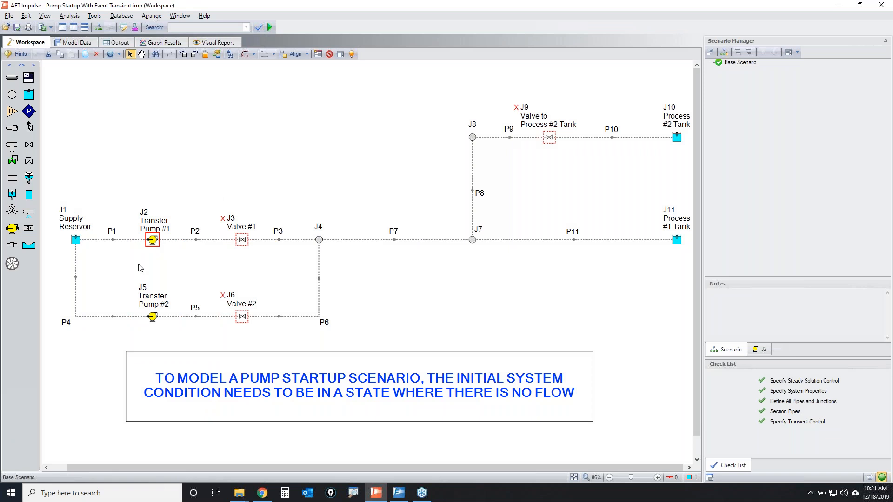
{"action": "left_click", "coordinate": [329, 54]}
{"action": "left_click", "coordinate": [464, 276]}
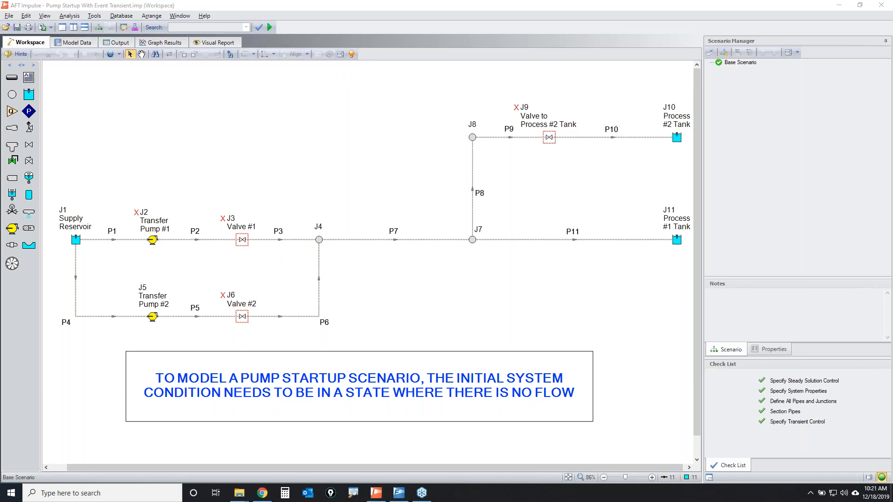
Circle the special condition toggle, select Transfer Pump #1, circle Valve #1 (J3) and clear the markings.
{"action": "mouse_move", "coordinate": [341, 41]}
{"action": "left_mouse_down"}
{"action": "mouse_move", "coordinate": [326, 60]}
{"action": "mouse_move", "coordinate": [340, 45]}
{"action": "left_mouse_up"}
{"action": "left_click", "coordinate": [153, 240]}
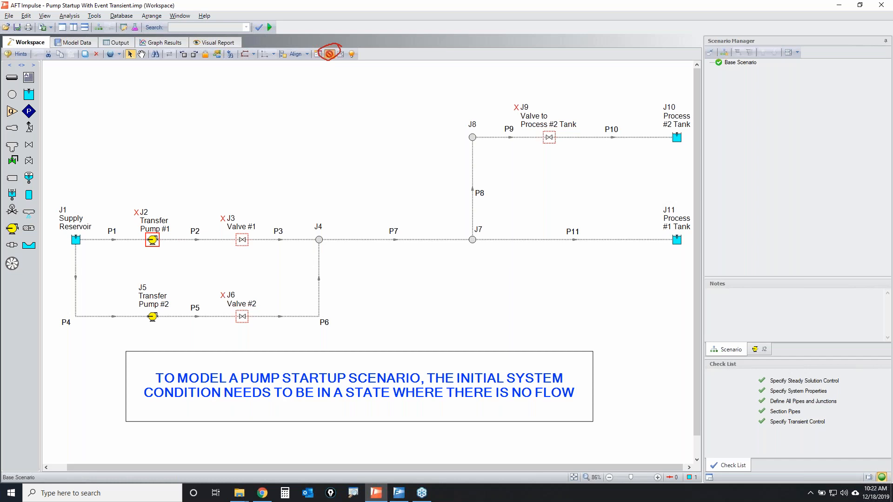
{"action": "mouse_move", "coordinate": [255, 228]}
{"action": "left_mouse_down"}
{"action": "mouse_move", "coordinate": [240, 223]}
{"action": "mouse_move", "coordinate": [254, 232]}
{"action": "left_mouse_up"}
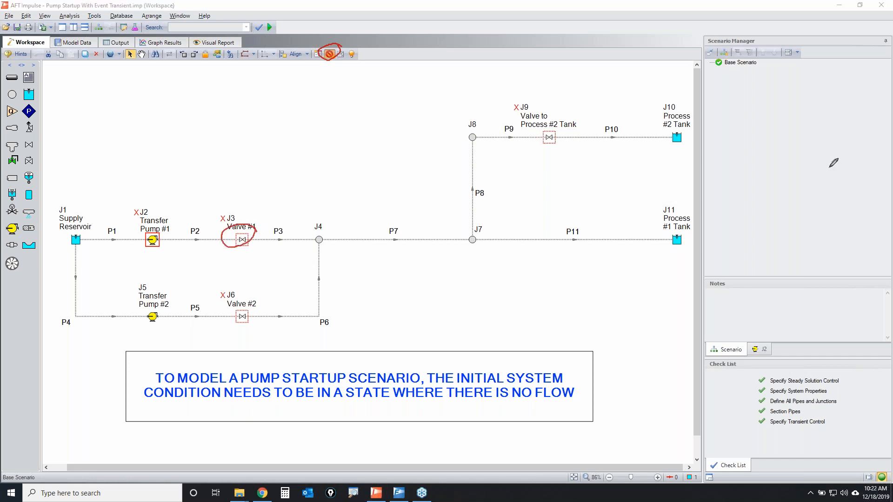
{"action": "key", "text": "Escape"}
Open the optional properties of Valve #1 (J3), circle the Closed special condition, clear the marking and cancel the dialog.
{"action": "double_click", "coordinate": [243, 242]}
{"action": "left_click", "coordinate": [421, 178]}
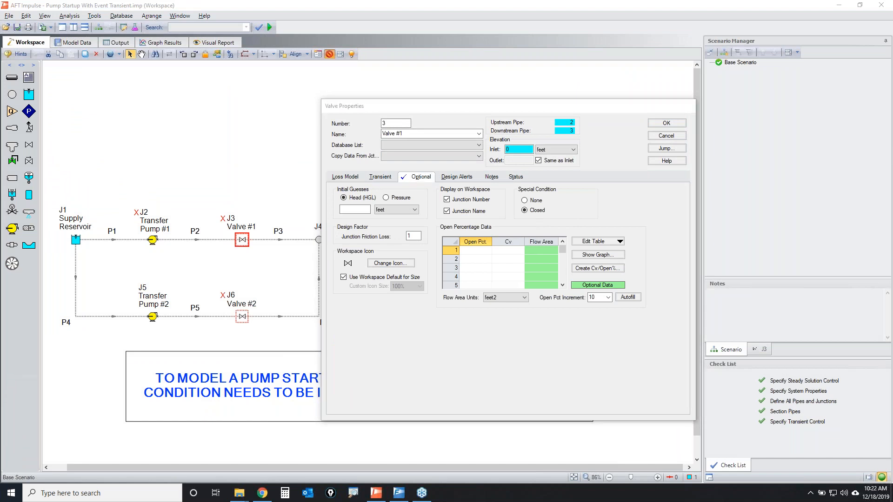
{"action": "mouse_move", "coordinate": [553, 203]}
{"action": "left_mouse_down"}
{"action": "mouse_move", "coordinate": [526, 199]}
{"action": "mouse_move", "coordinate": [552, 217]}
{"action": "mouse_move", "coordinate": [555, 209]}
{"action": "left_mouse_up"}
{"action": "key", "text": "Escape"}
{"action": "left_click", "coordinate": [675, 136]}
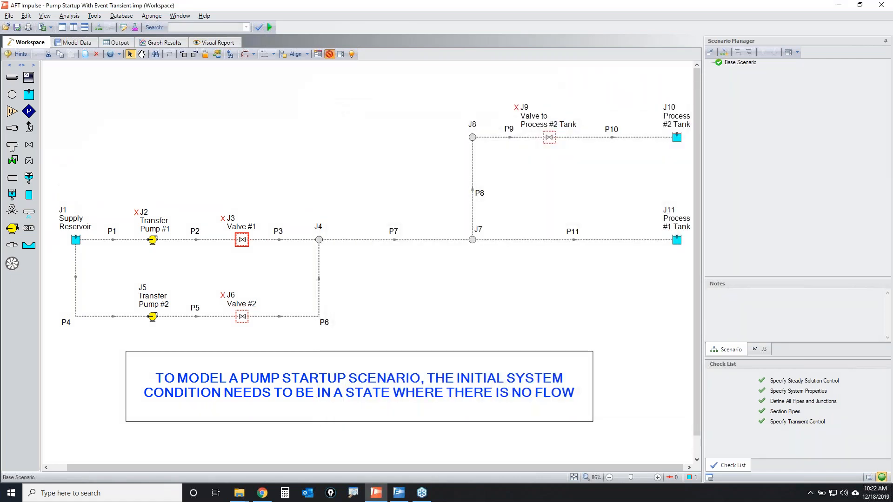
Open the optional properties of Transfer Pump #1 (J2), circle the special conditions and the two Pump Off options, and clear the markings.
{"action": "left_click", "coordinate": [363, 173]}
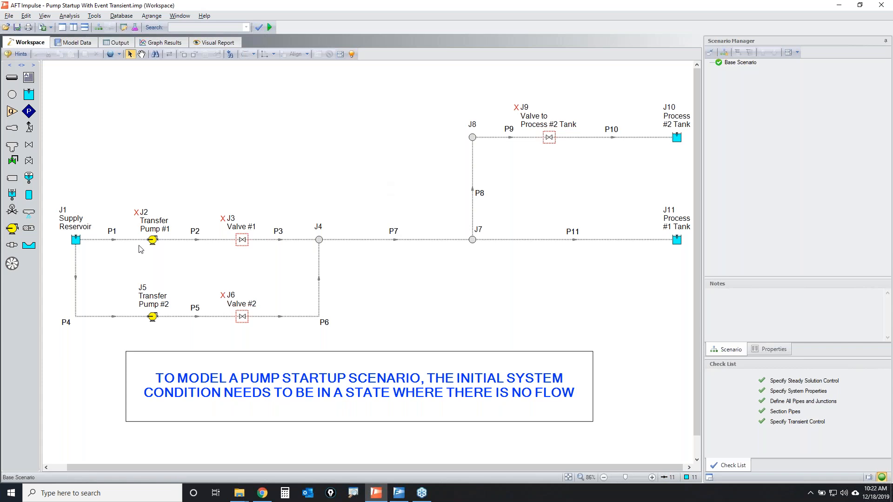
{"action": "double_click", "coordinate": [152, 241]}
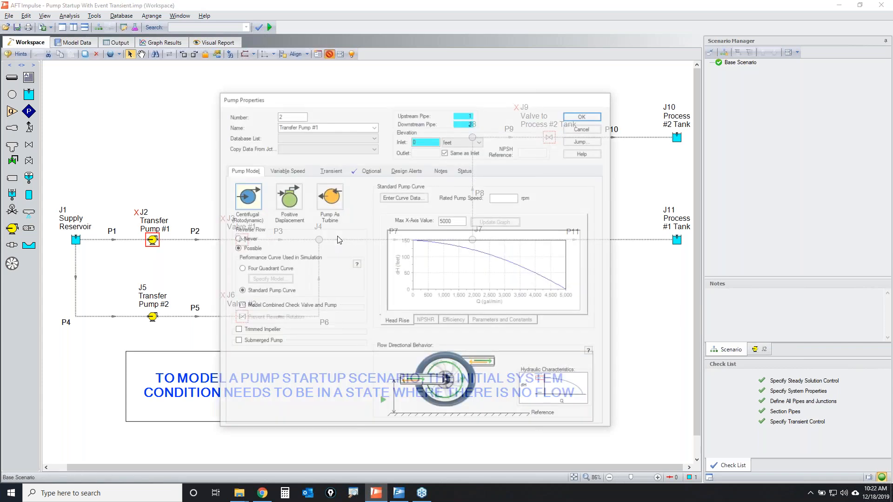
{"action": "left_click", "coordinate": [371, 170]}
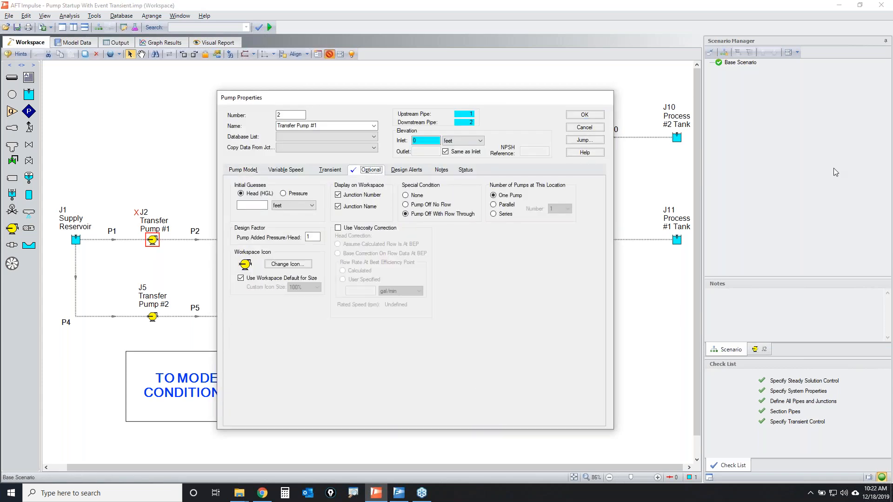
{"action": "mouse_move", "coordinate": [486, 180]}
{"action": "left_mouse_down"}
{"action": "mouse_move", "coordinate": [391, 185]}
{"action": "mouse_move", "coordinate": [465, 222]}
{"action": "mouse_move", "coordinate": [492, 182]}
{"action": "left_mouse_up"}
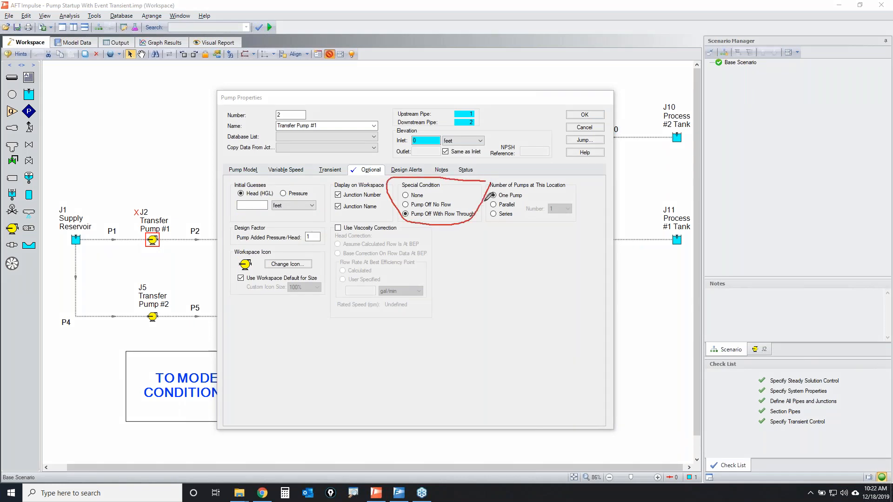
{"action": "mouse_move", "coordinate": [404, 200]}
{"action": "left_mouse_down"}
{"action": "mouse_move", "coordinate": [403, 219]}
{"action": "mouse_move", "coordinate": [449, 221]}
{"action": "mouse_move", "coordinate": [484, 207]}
{"action": "mouse_move", "coordinate": [403, 201]}
{"action": "left_mouse_up"}
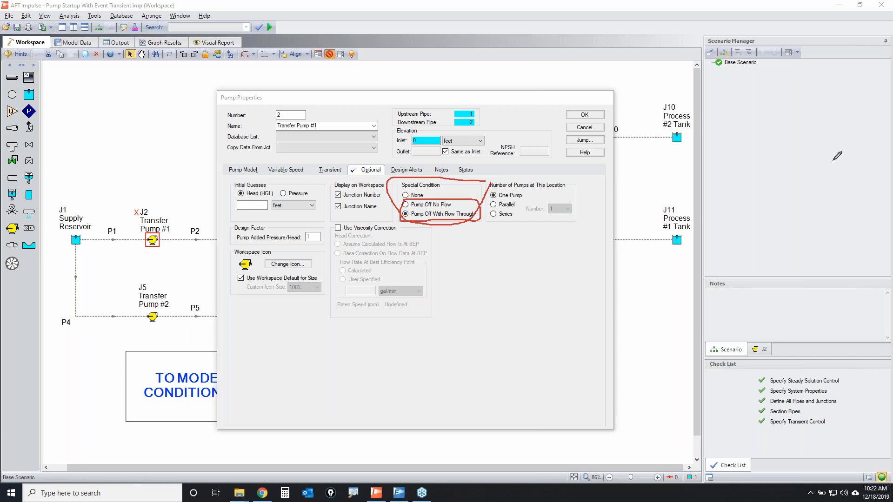
{"action": "key", "text": "e"}
Mark the Pump Off No Flow and Pump Off With Flow Through options, clear the markings, and check the pump model before returning to the optional properties.
{"action": "mouse_move", "coordinate": [381, 204]}
{"action": "left_mouse_down"}
{"action": "mouse_move", "coordinate": [404, 199]}
{"action": "mouse_move", "coordinate": [403, 213]}
{"action": "left_mouse_up"}
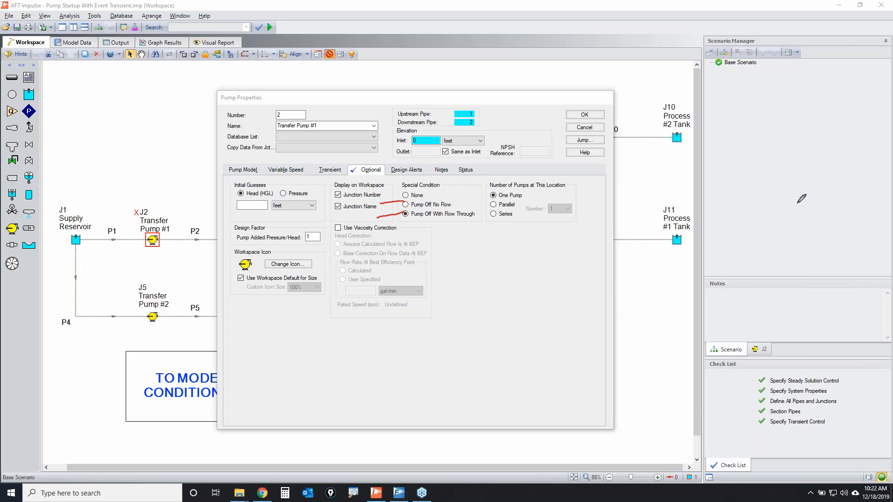
{"action": "key", "text": "Escape"}
{"action": "left_click", "coordinate": [260, 173]}
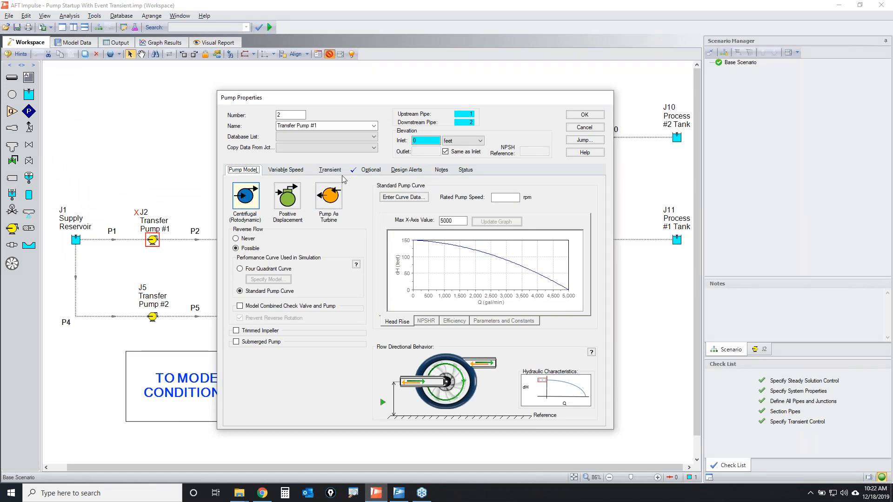
{"action": "left_click", "coordinate": [370, 171]}
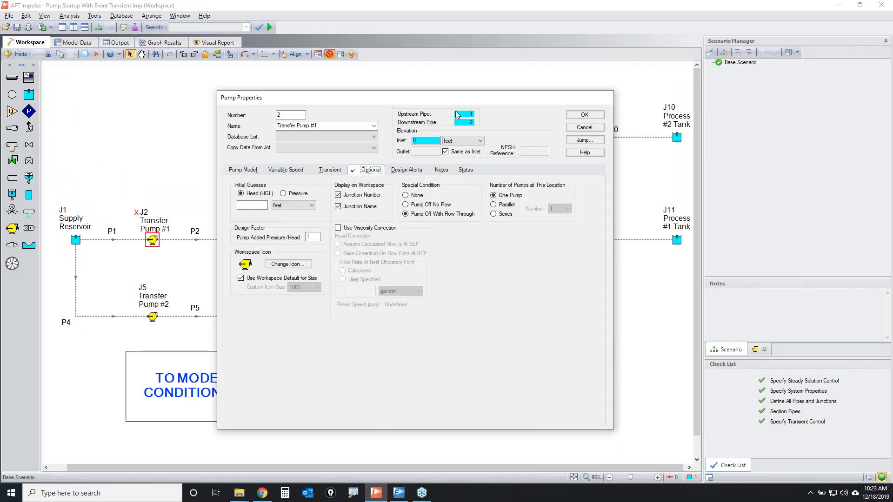
Move the pump properties dialog aside, circle Valve #1 (J3) on the workspace, clear the marking and cancel the dialog.
{"action": "left_click_drag", "start_coordinate": [509, 103], "coordinate": [633, 90]}
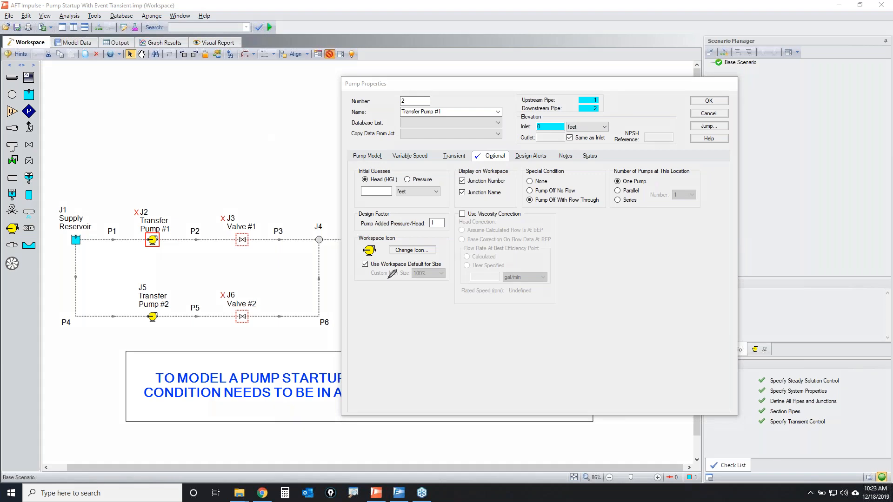
{"action": "mouse_move", "coordinate": [226, 230]}
{"action": "left_mouse_down"}
{"action": "mouse_move", "coordinate": [222, 253]}
{"action": "mouse_move", "coordinate": [253, 206]}
{"action": "left_mouse_up"}
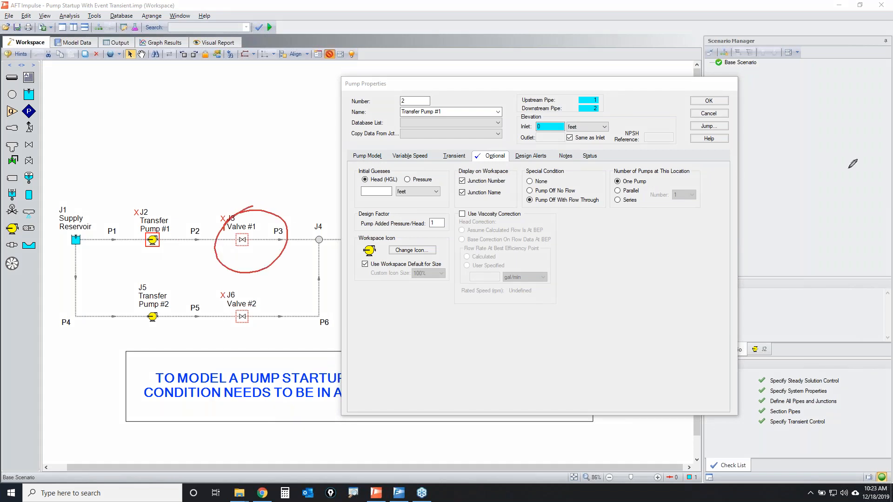
{"action": "key", "text": "Escape"}
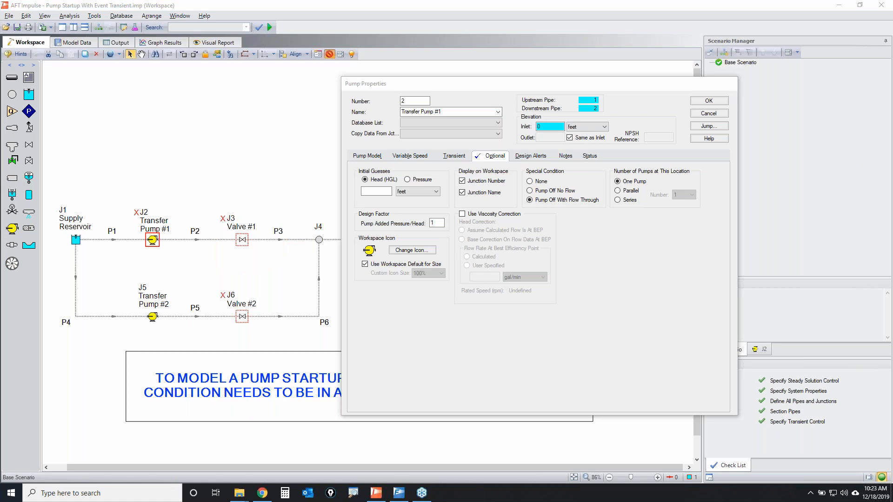
{"action": "left_click", "coordinate": [708, 114]}
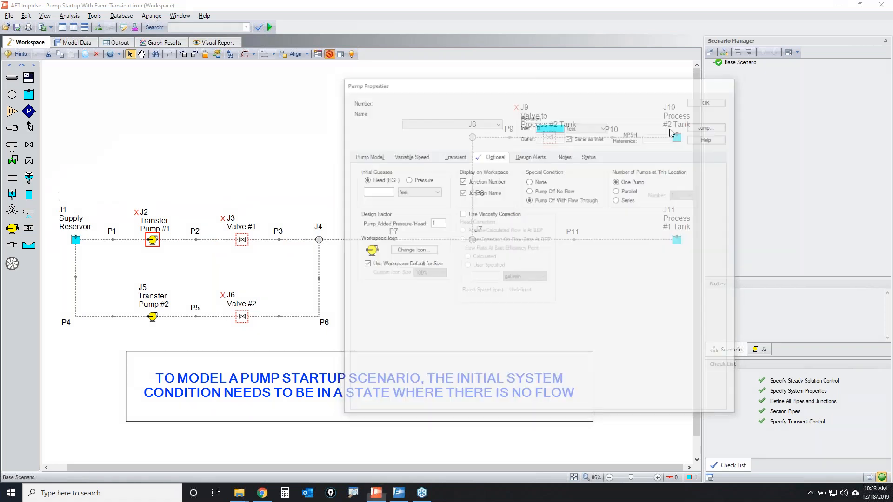
Turn off the special conditions of Valve #1 (J3) and Valve #2 (J6), and keep Transfer Pump #1 (J2) at Pump Off With Flow Through.
{"action": "left_click_drag", "start_coordinate": [196, 187], "coordinate": [274, 344]}
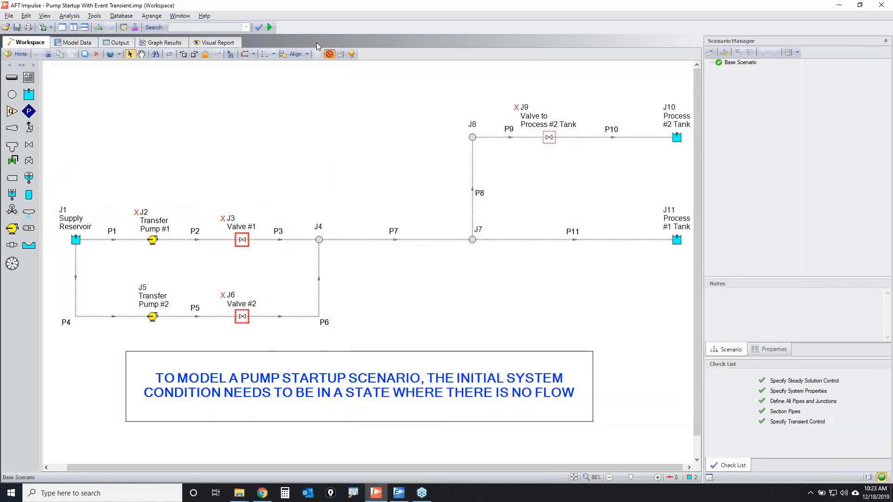
{"action": "left_click", "coordinate": [329, 54]}
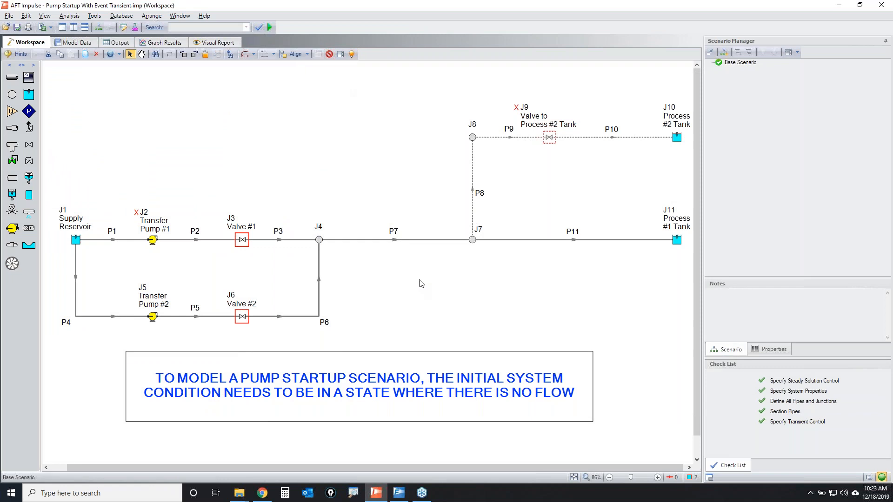
{"action": "left_click", "coordinate": [153, 241]}
{"action": "double_click", "coordinate": [153, 241]}
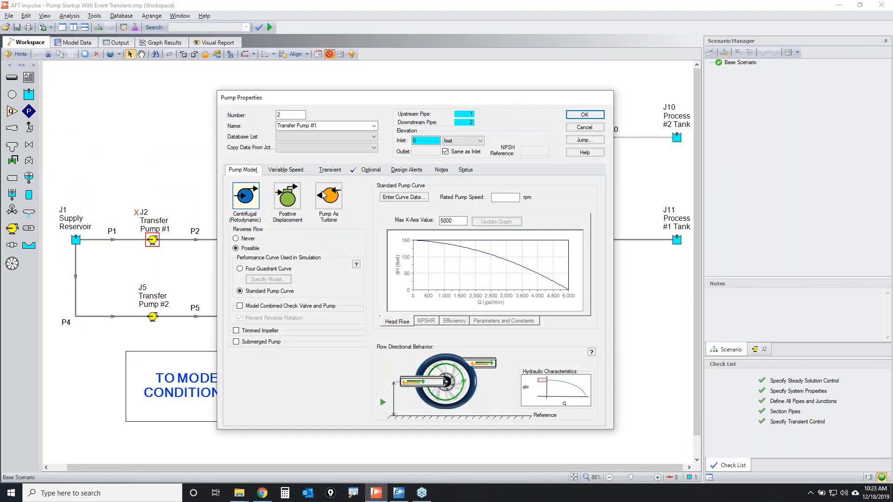
{"action": "left_click", "coordinate": [368, 170]}
{"action": "left_click", "coordinate": [449, 215]}
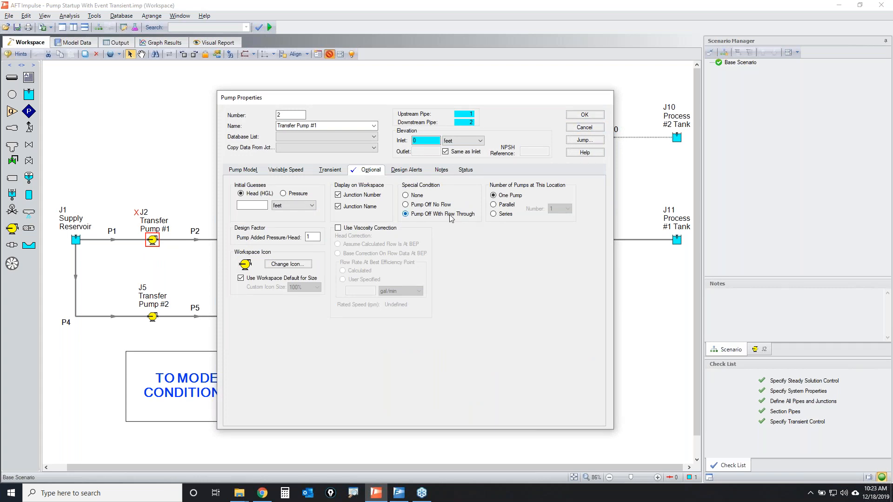
{"action": "left_click", "coordinate": [585, 115]}
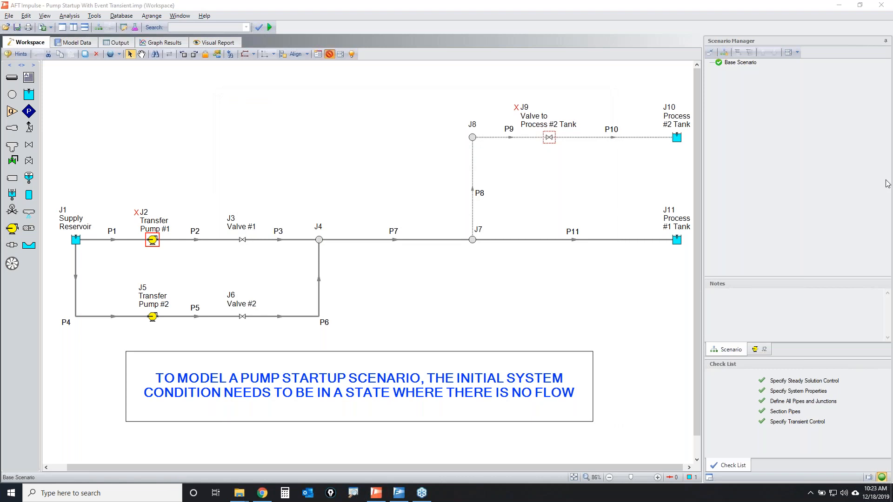
Circle the Transfer Pump #1 branch and its special condition mark, trace the flow path through the pump, and clear the markings.
{"action": "mouse_move", "coordinate": [89, 211]}
{"action": "left_mouse_down"}
{"action": "mouse_move", "coordinate": [7, 249]}
{"action": "mouse_move", "coordinate": [165, 202]}
{"action": "left_mouse_up"}
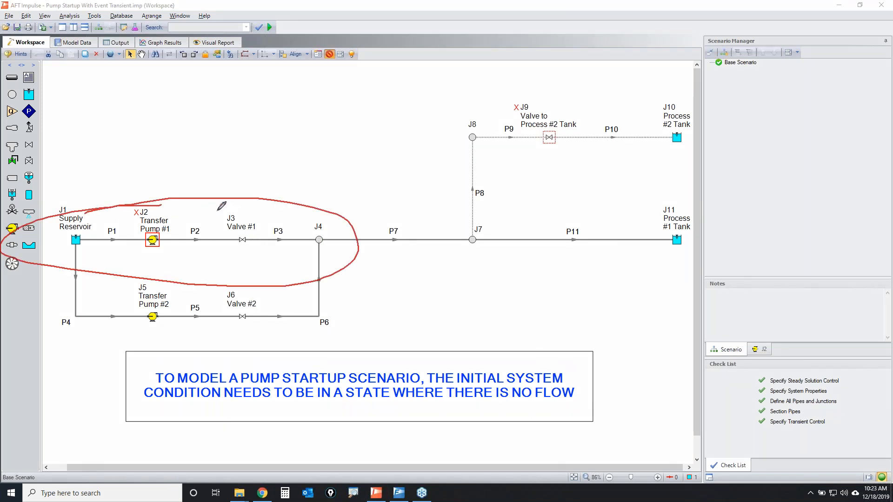
{"action": "mouse_move", "coordinate": [133, 214]}
{"action": "left_mouse_down"}
{"action": "mouse_move", "coordinate": [146, 216]}
{"action": "mouse_move", "coordinate": [138, 202]}
{"action": "mouse_move", "coordinate": [132, 214]}
{"action": "left_mouse_up"}
{"action": "mouse_move", "coordinate": [242, 160]}
{"action": "left_mouse_down"}
{"action": "mouse_move", "coordinate": [150, 226]}
{"action": "mouse_move", "coordinate": [158, 203]}
{"action": "mouse_move", "coordinate": [181, 209]}
{"action": "left_mouse_up"}
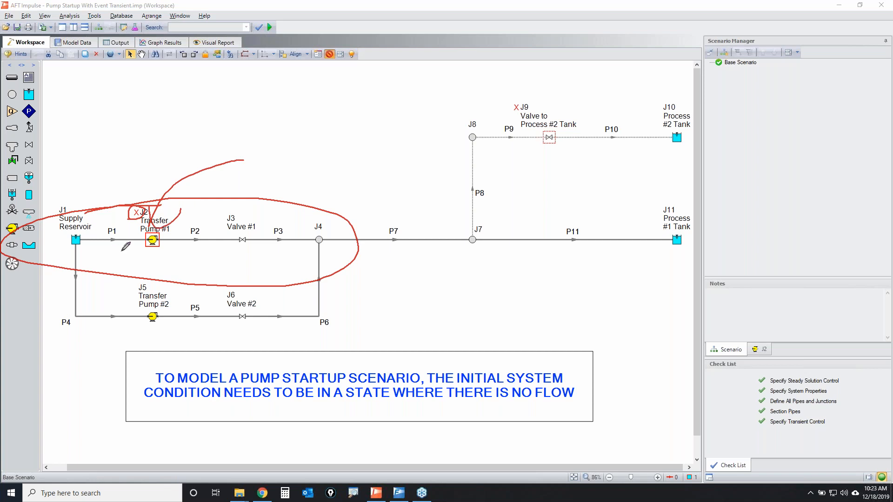
{"action": "mouse_move", "coordinate": [99, 254]}
{"action": "left_mouse_down"}
{"action": "mouse_move", "coordinate": [386, 252]}
{"action": "mouse_move", "coordinate": [343, 262]}
{"action": "left_mouse_up"}
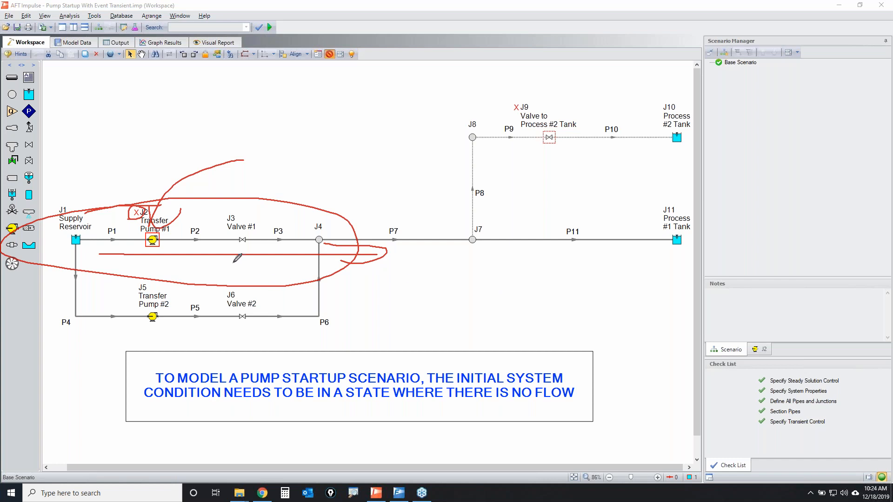
{"action": "mouse_move", "coordinate": [178, 228]}
{"action": "left_mouse_down"}
{"action": "mouse_move", "coordinate": [150, 218]}
{"action": "mouse_move", "coordinate": [171, 243]}
{"action": "mouse_move", "coordinate": [133, 232]}
{"action": "mouse_move", "coordinate": [182, 251]}
{"action": "left_mouse_up"}
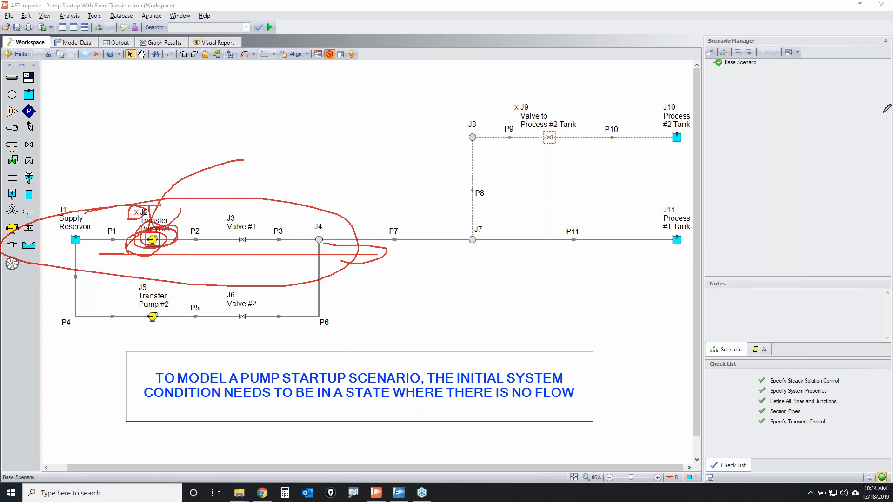
{"action": "key", "text": "Escape"}
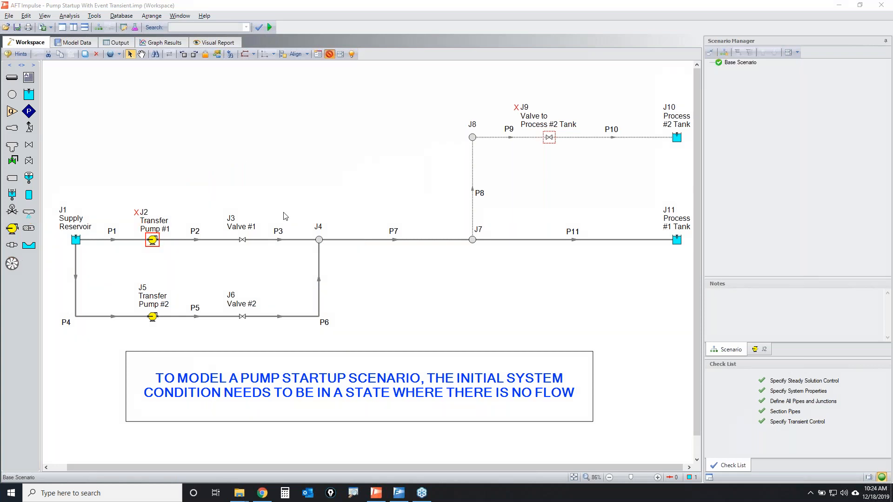
Set the special condition of Transfer Pump #1 (J2) to Pump Off No Flow and circle the pump on the workspace.
{"action": "double_click", "coordinate": [152, 240]}
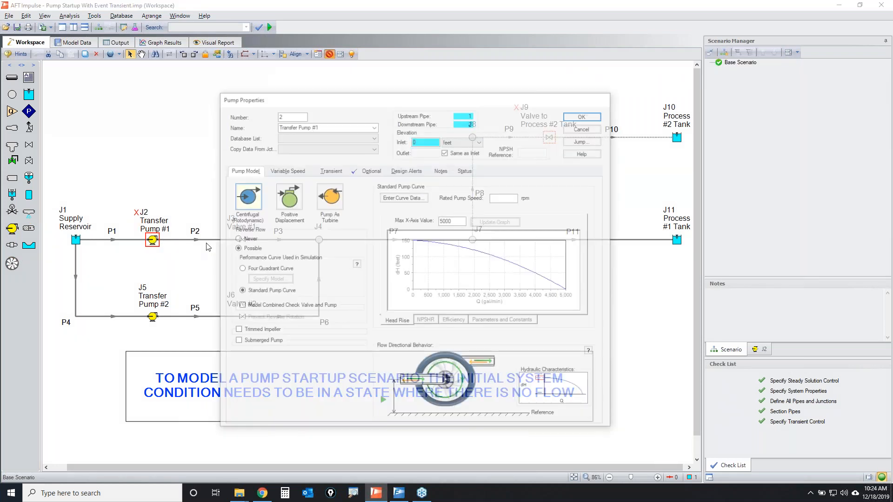
{"action": "left_click", "coordinate": [370, 171]}
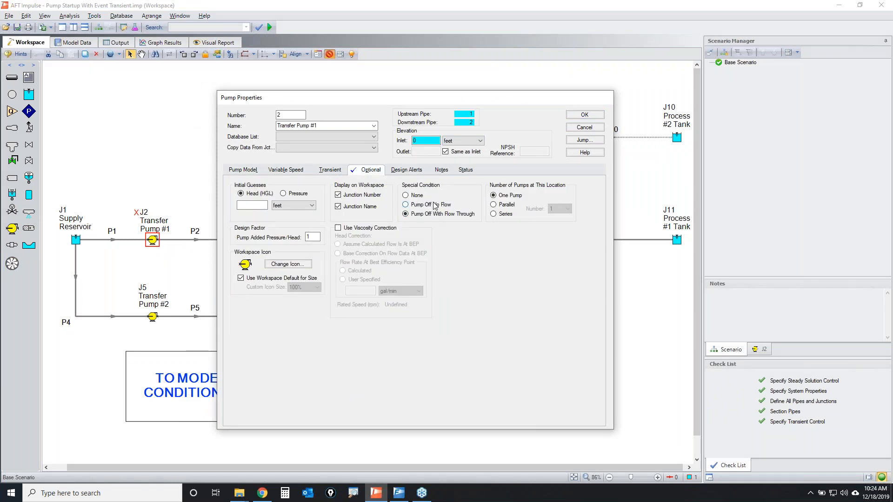
{"action": "left_click", "coordinate": [585, 114]}
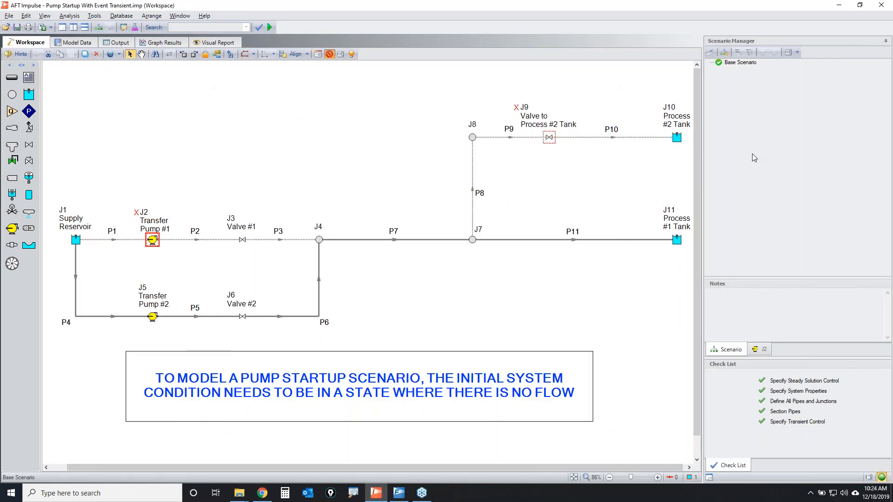
{"action": "mouse_move", "coordinate": [180, 205]}
{"action": "left_mouse_down"}
{"action": "mouse_move", "coordinate": [110, 210]}
{"action": "mouse_move", "coordinate": [186, 217]}
{"action": "mouse_move", "coordinate": [187, 205]}
{"action": "left_mouse_up"}
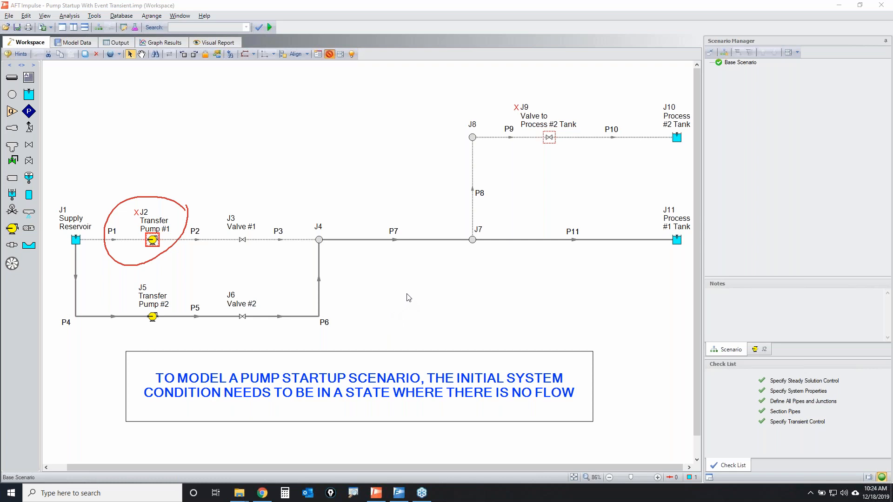
Try the Positive Displacement model on Transfer Pump #1 (J2), mark its special condition options, clear the markings and cancel the dialog.
{"action": "double_click", "coordinate": [153, 240]}
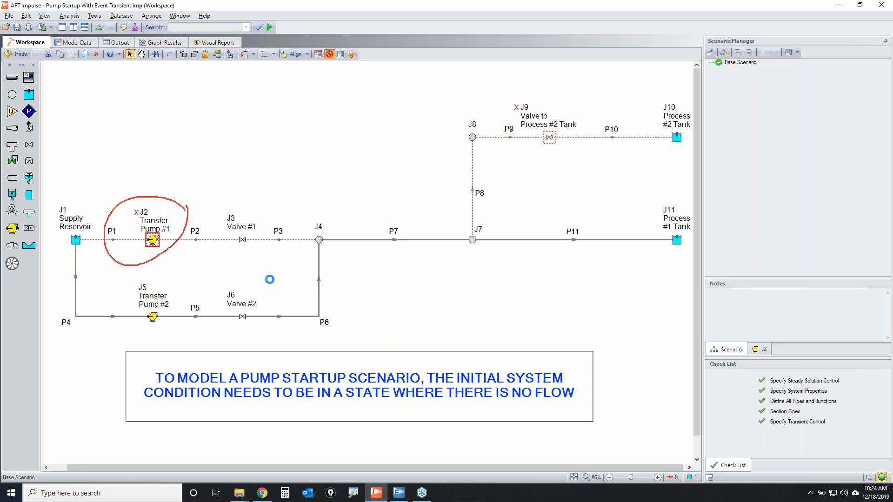
{"action": "left_click", "coordinate": [286, 201]}
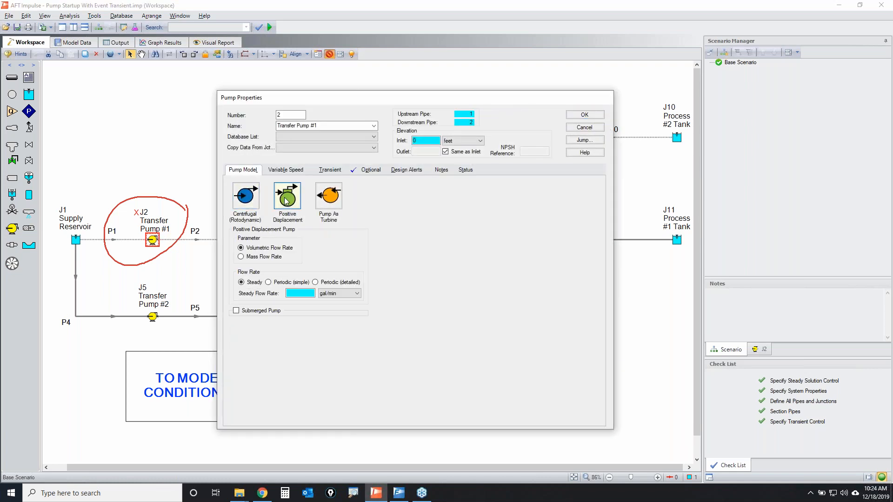
{"action": "left_click", "coordinate": [371, 170]}
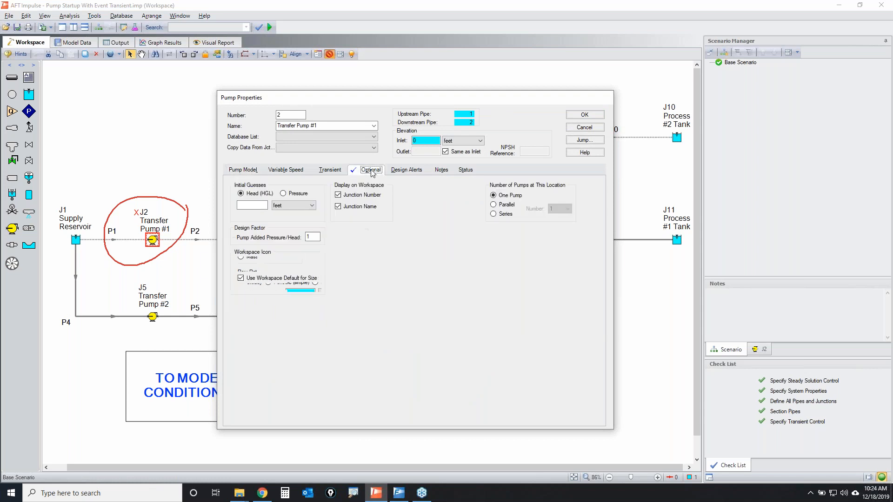
{"action": "left_click", "coordinate": [852, 170]}
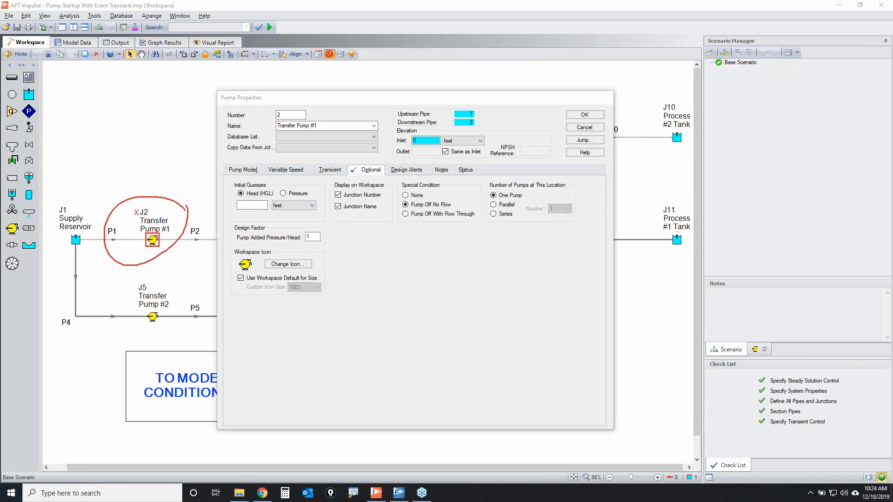
{"action": "mouse_move", "coordinate": [408, 199]}
{"action": "left_mouse_down"}
{"action": "mouse_move", "coordinate": [438, 198]}
{"action": "mouse_move", "coordinate": [439, 211]}
{"action": "mouse_move", "coordinate": [412, 201]}
{"action": "left_mouse_up"}
{"action": "left_click", "coordinate": [876, 202]}
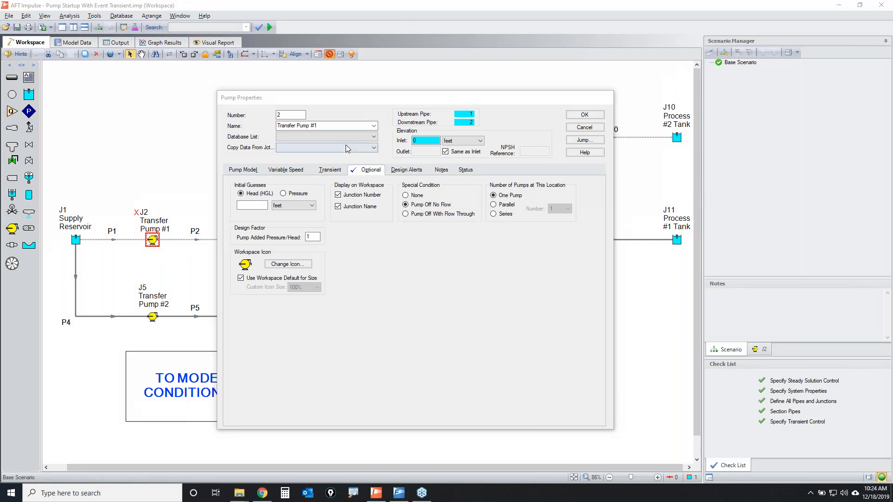
{"action": "left_click", "coordinate": [251, 170]}
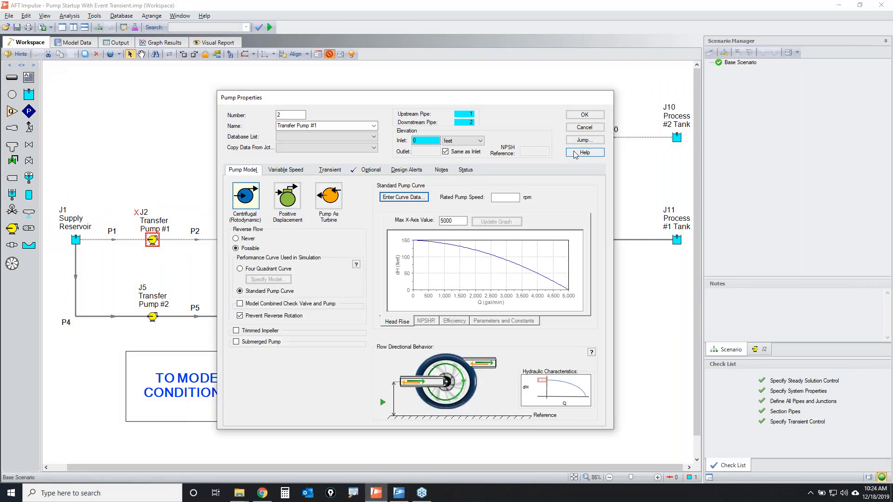
{"action": "left_click", "coordinate": [584, 128]}
Set the special condition of Transfer Pump #1 (J2) to Pump Off With Flow Through.
{"action": "double_click", "coordinate": [153, 240]}
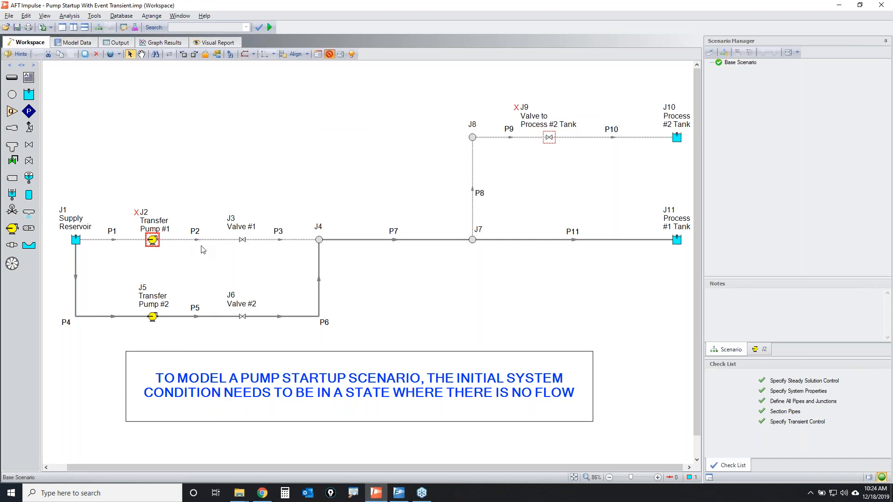
{"action": "left_click", "coordinate": [370, 169]}
{"action": "left_click", "coordinate": [435, 215]}
{"action": "left_click", "coordinate": [587, 114]}
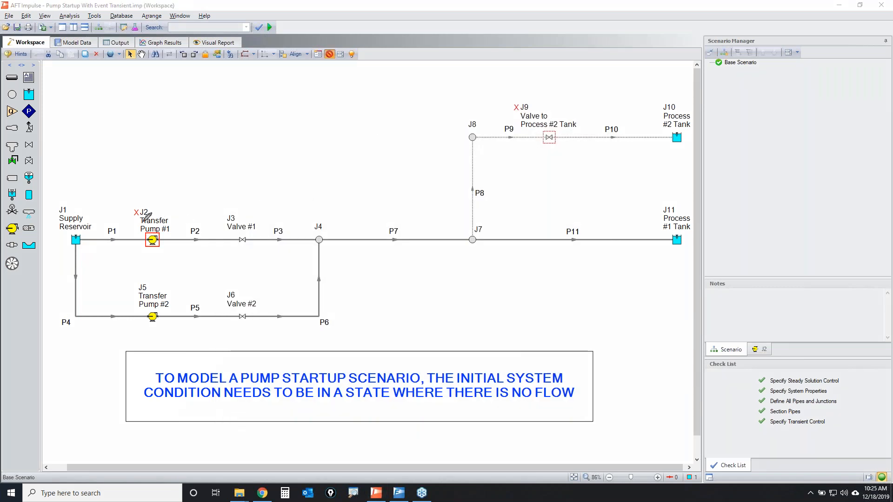
Circle the special condition mark of J2 and Valve #1 (J3), turn on the valve's special condition to close it, and clear the markings.
{"action": "mouse_move", "coordinate": [136, 217]}
{"action": "left_mouse_down"}
{"action": "mouse_move", "coordinate": [130, 204]}
{"action": "mouse_move", "coordinate": [139, 216]}
{"action": "left_mouse_up"}
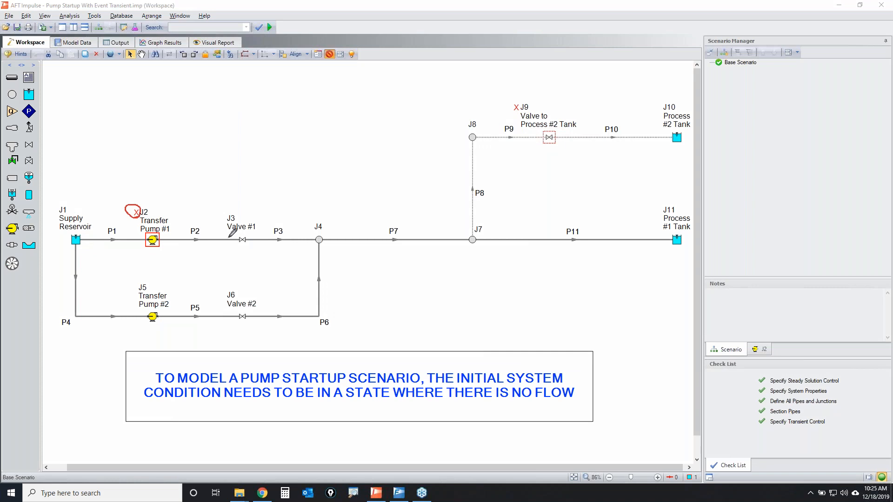
{"action": "mouse_move", "coordinate": [263, 215]}
{"action": "left_mouse_down"}
{"action": "mouse_move", "coordinate": [216, 207]}
{"action": "mouse_move", "coordinate": [268, 255]}
{"action": "mouse_move", "coordinate": [273, 212]}
{"action": "left_mouse_up"}
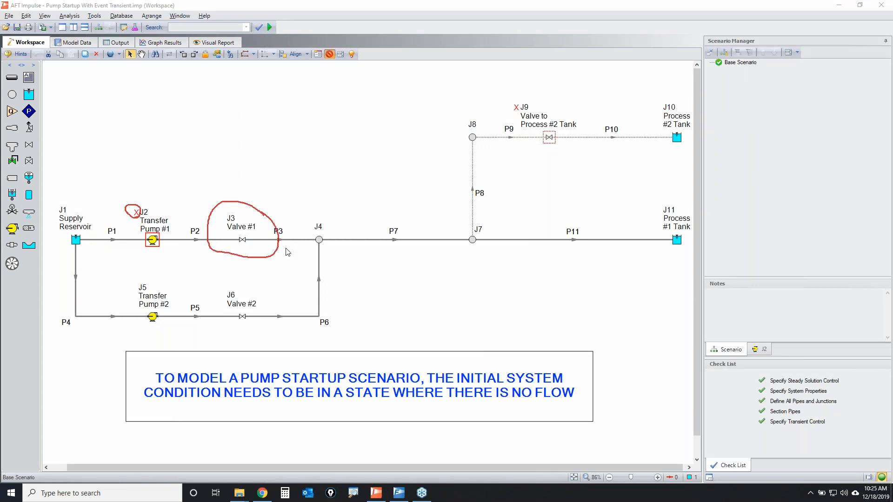
{"action": "left_click", "coordinate": [243, 240]}
{"action": "left_click", "coordinate": [329, 54]}
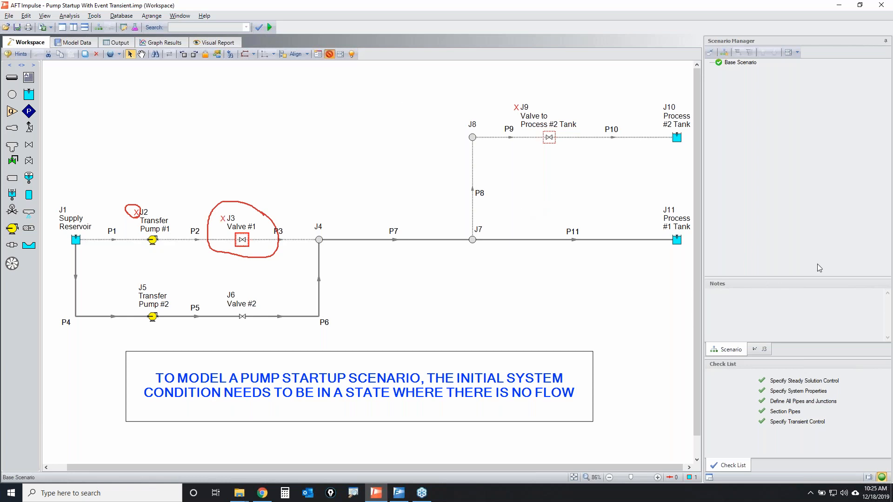
{"action": "left_click", "coordinate": [868, 218]}
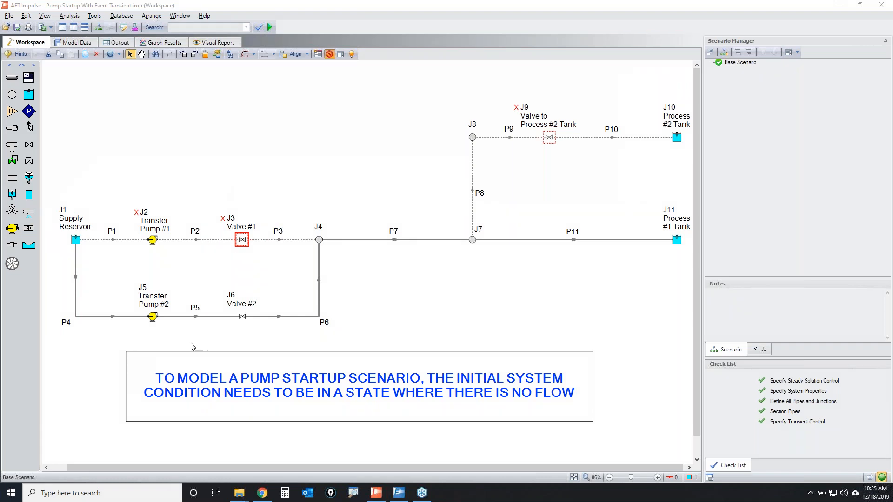
Set the special condition of Transfer Pump #2 (J5) to Pump Off With Flow Through.
{"action": "left_click", "coordinate": [155, 319]}
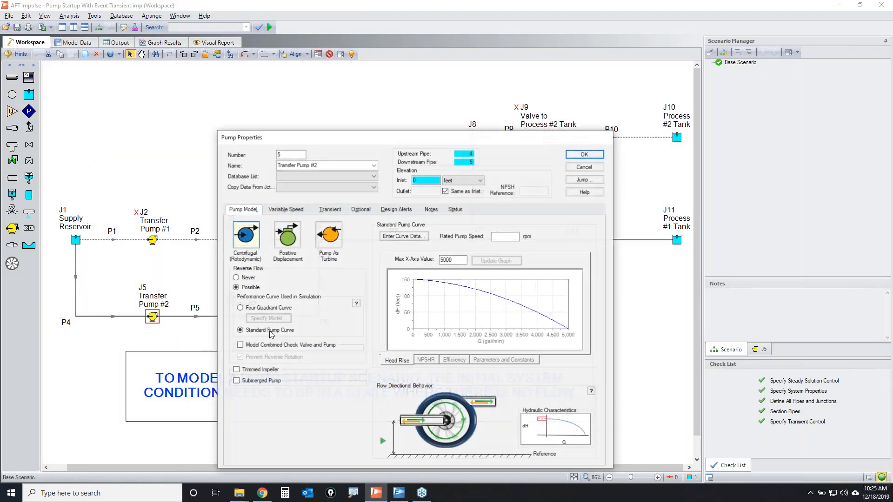
{"action": "left_click", "coordinate": [362, 211]}
{"action": "left_click", "coordinate": [423, 255]}
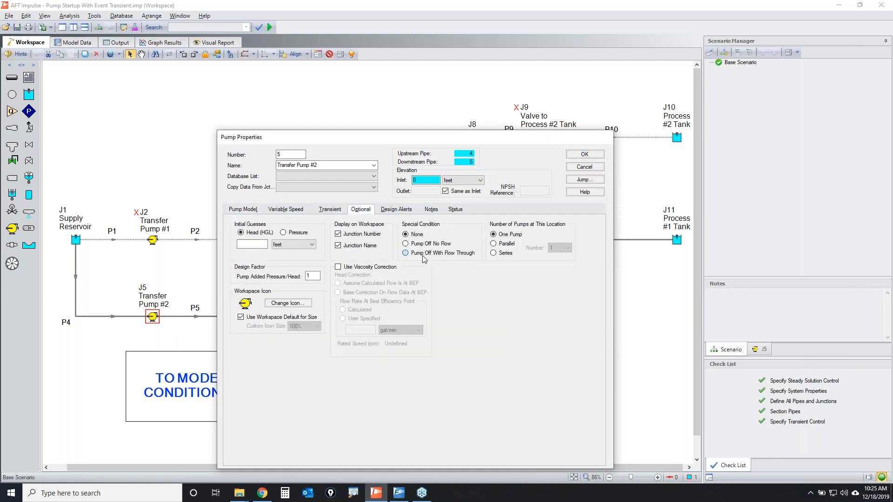
{"action": "left_click", "coordinate": [585, 154]}
Turn on the special condition of Valve #2 (J6) to close it, and deselect the valve.
{"action": "left_click", "coordinate": [242, 316]}
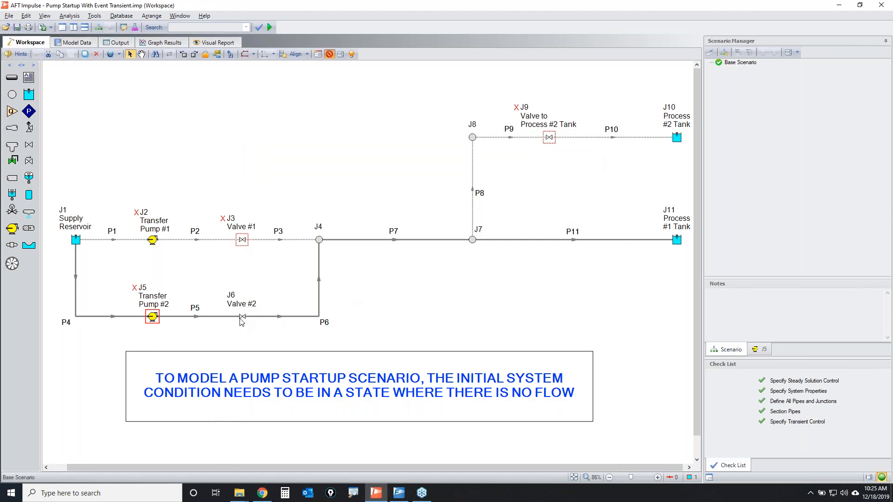
{"action": "left_click", "coordinate": [329, 54]}
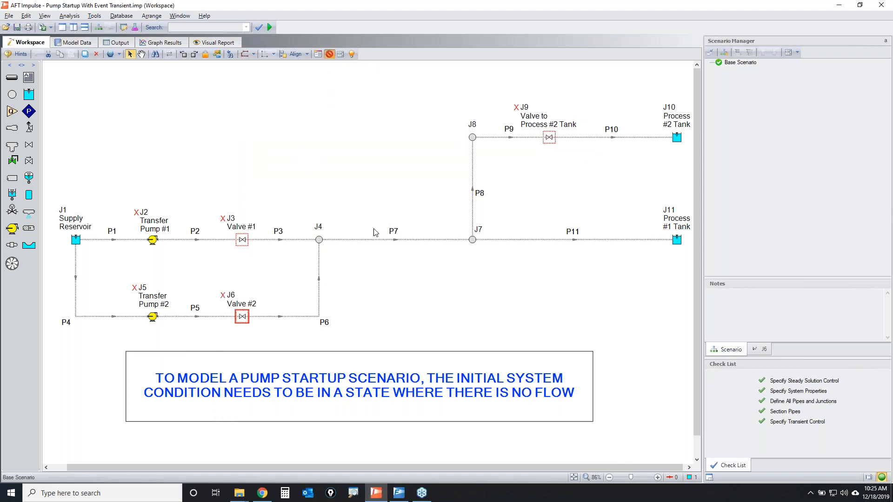
{"action": "left_click", "coordinate": [507, 319]}
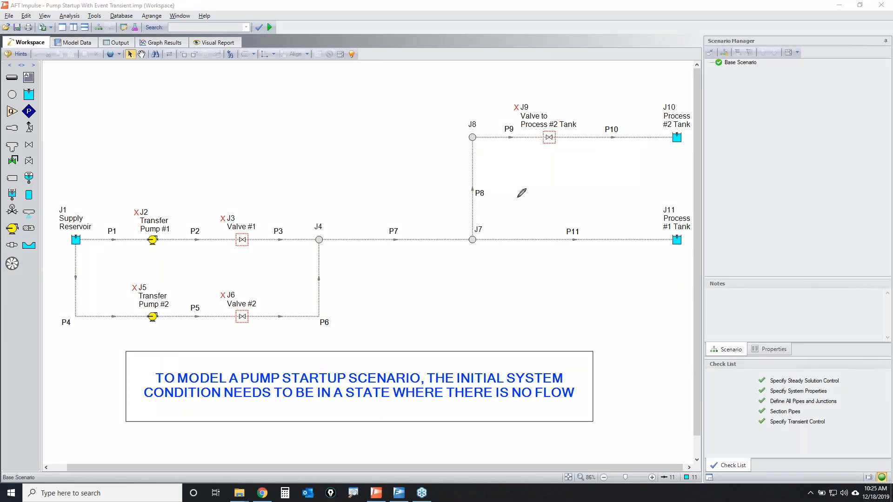
Circle the whole pipe system and both transfer pumps, mark the no-flow initial condition in the note, and clear the markings.
{"action": "mouse_move", "coordinate": [656, 107]}
{"action": "left_mouse_down"}
{"action": "mouse_move", "coordinate": [145, 143]}
{"action": "mouse_move", "coordinate": [37, 260]}
{"action": "mouse_move", "coordinate": [521, 321]}
{"action": "mouse_move", "coordinate": [721, 185]}
{"action": "mouse_move", "coordinate": [642, 113]}
{"action": "left_mouse_up"}
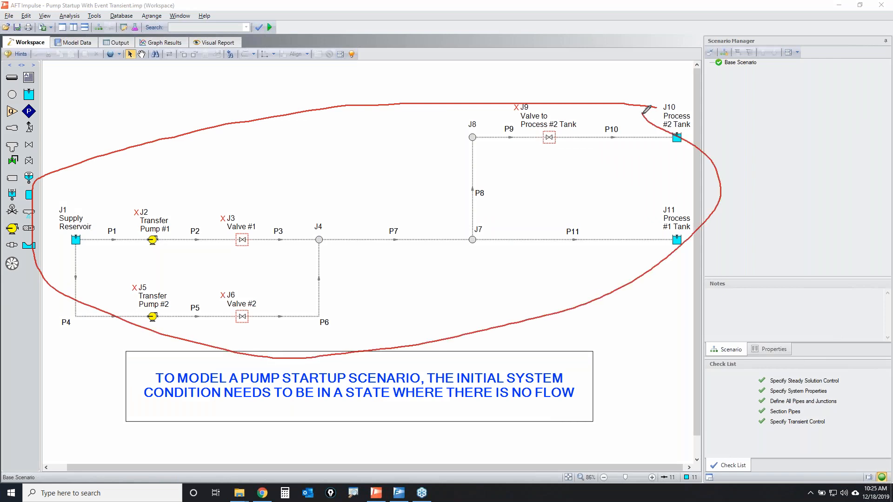
{"action": "mouse_move", "coordinate": [461, 386]}
{"action": "left_mouse_down"}
{"action": "mouse_move", "coordinate": [512, 384]}
{"action": "mouse_move", "coordinate": [488, 359]}
{"action": "mouse_move", "coordinate": [453, 386]}
{"action": "mouse_move", "coordinate": [565, 407]}
{"action": "left_mouse_up"}
{"action": "mouse_move", "coordinate": [170, 203]}
{"action": "left_mouse_down"}
{"action": "mouse_move", "coordinate": [141, 211]}
{"action": "mouse_move", "coordinate": [173, 215]}
{"action": "mouse_move", "coordinate": [156, 191]}
{"action": "left_mouse_up"}
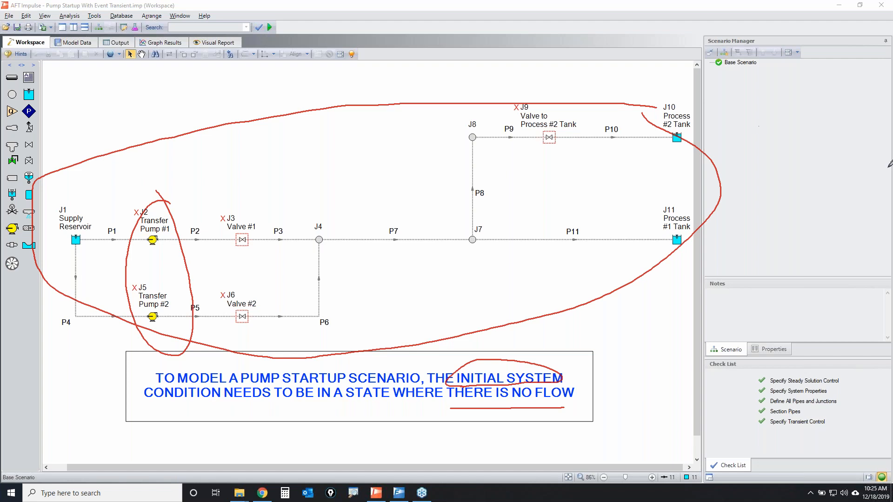
{"action": "key", "text": "Escape"}
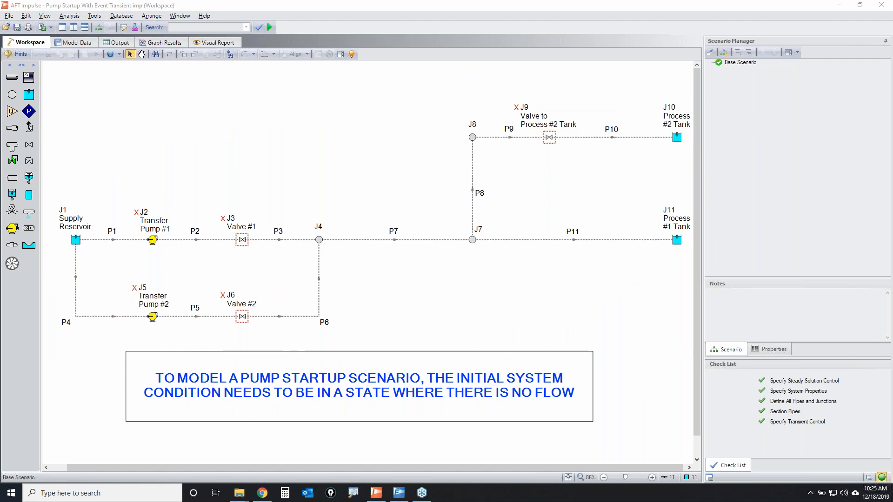
Review the pipe sectioning and then the transient control settings, closing both dialogs without changes.
{"action": "left_click", "coordinate": [72, 17]}
{"action": "left_click", "coordinate": [115, 79]}
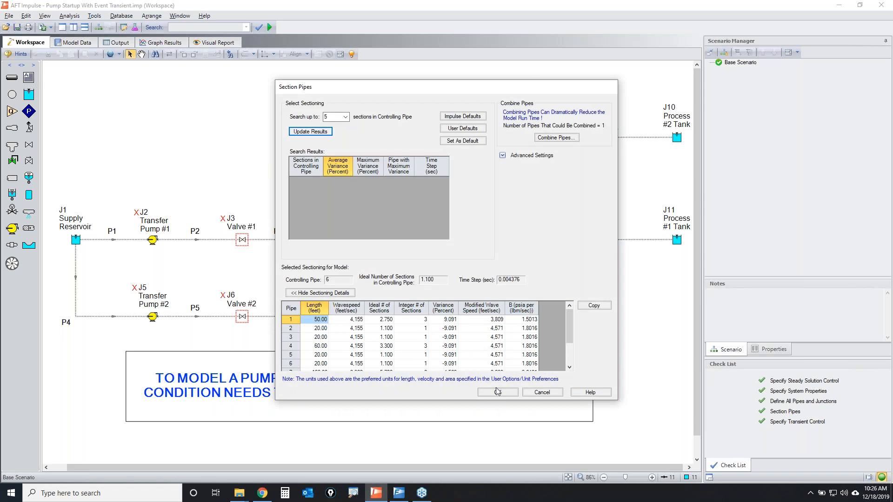
{"action": "left_click", "coordinate": [543, 392]}
{"action": "left_click", "coordinate": [71, 17]}
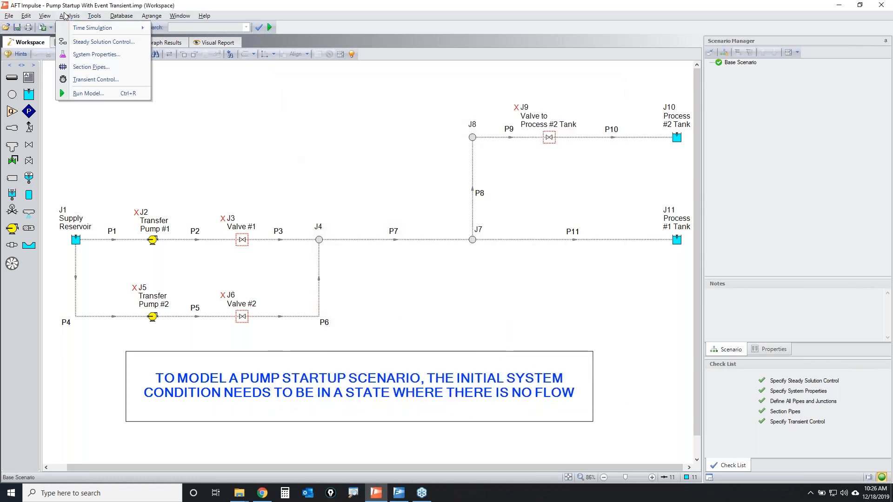
{"action": "left_click", "coordinate": [100, 82]}
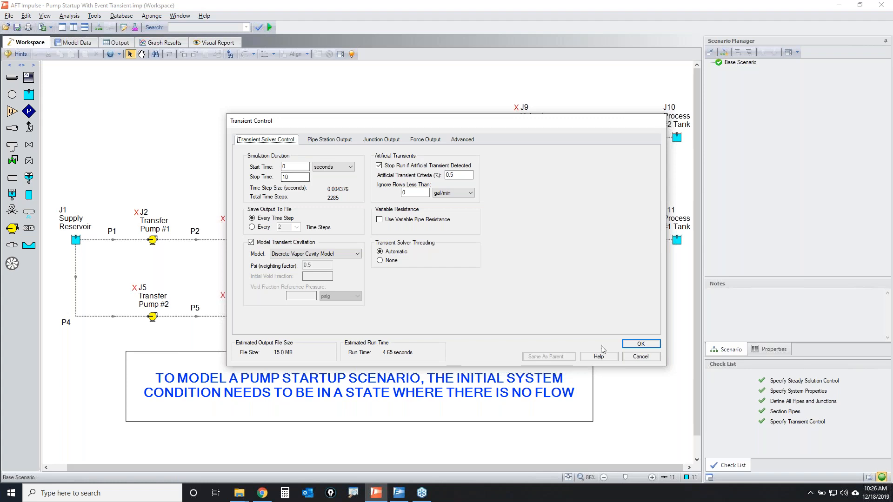
{"action": "left_click", "coordinate": [650, 360]}
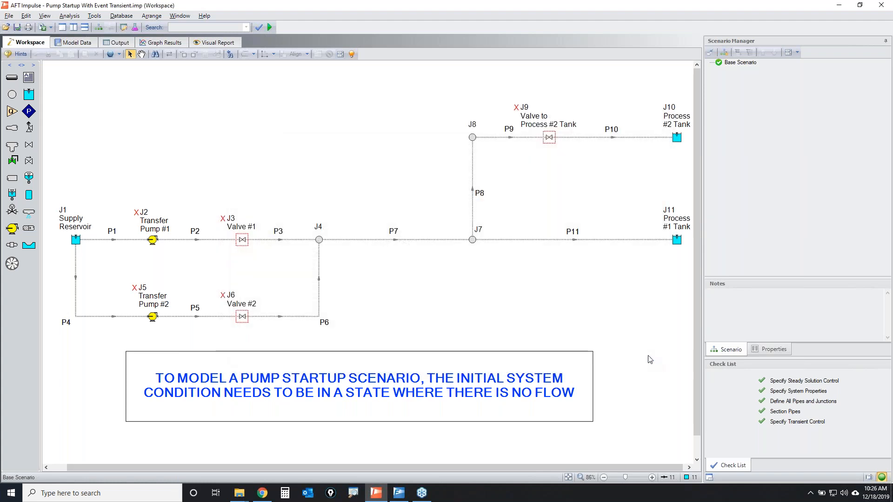
Run the model, open the output, and highlight the flow and head results of both transfer pumps in the pump summary.
{"action": "left_click", "coordinate": [270, 27]}
{"action": "key", "text": "Return"}
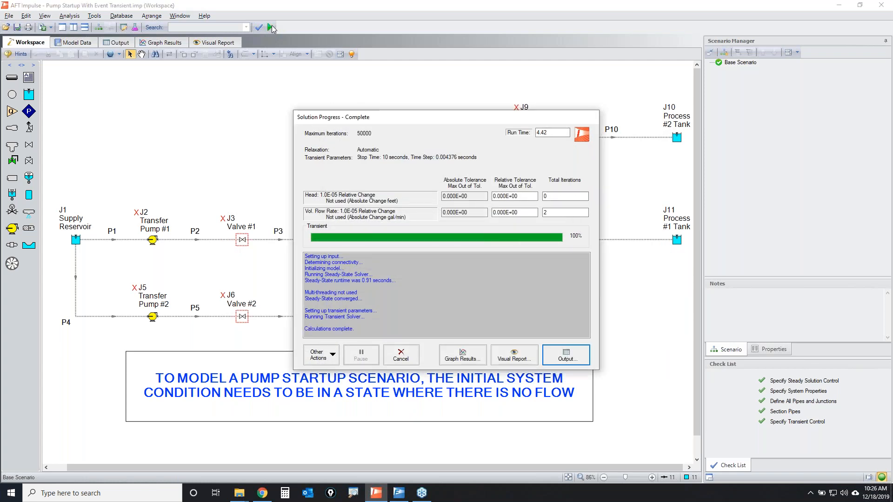
{"action": "left_click", "coordinate": [566, 356]}
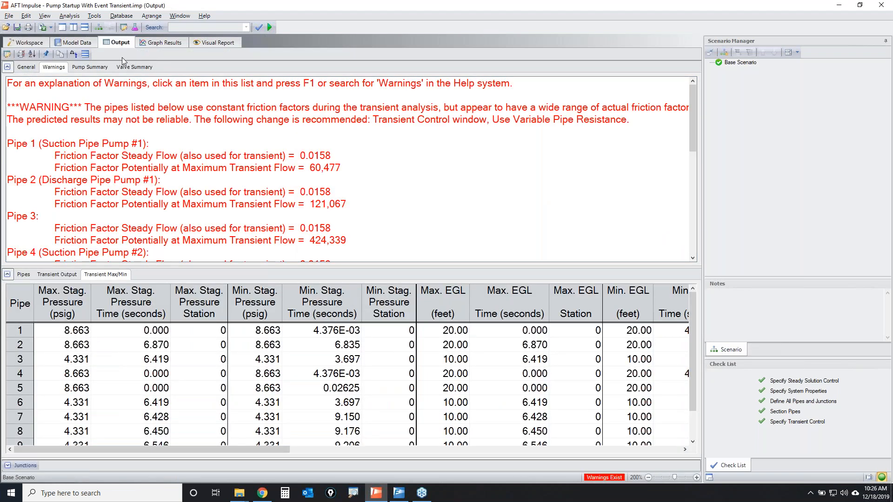
{"action": "left_click", "coordinate": [90, 67]}
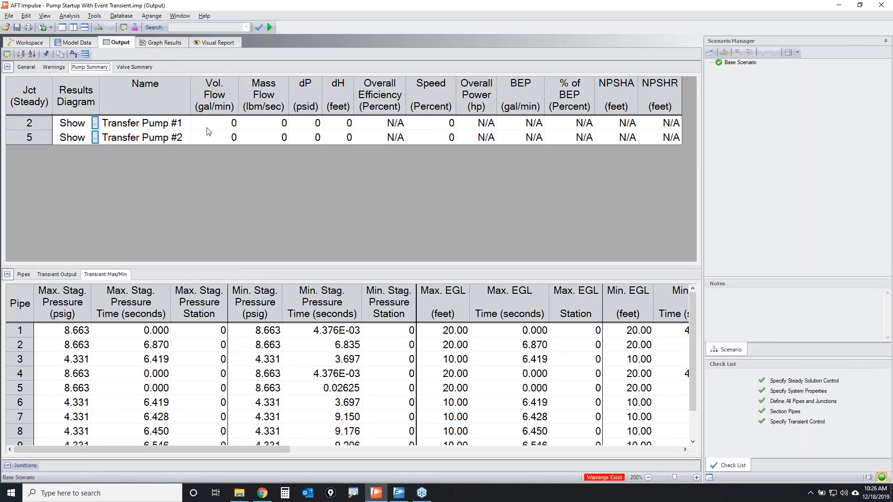
{"action": "left_click_drag", "start_coordinate": [208, 131], "coordinate": [336, 149]}
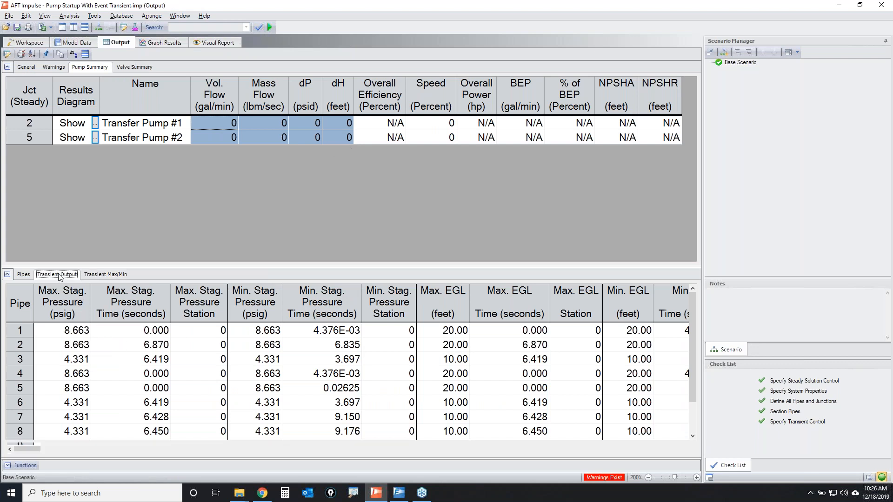
Show the transient output of the pipes and collapse the general and junction sections to enlarge it.
{"action": "left_click", "coordinate": [57, 274]}
{"action": "left_click", "coordinate": [8, 466]}
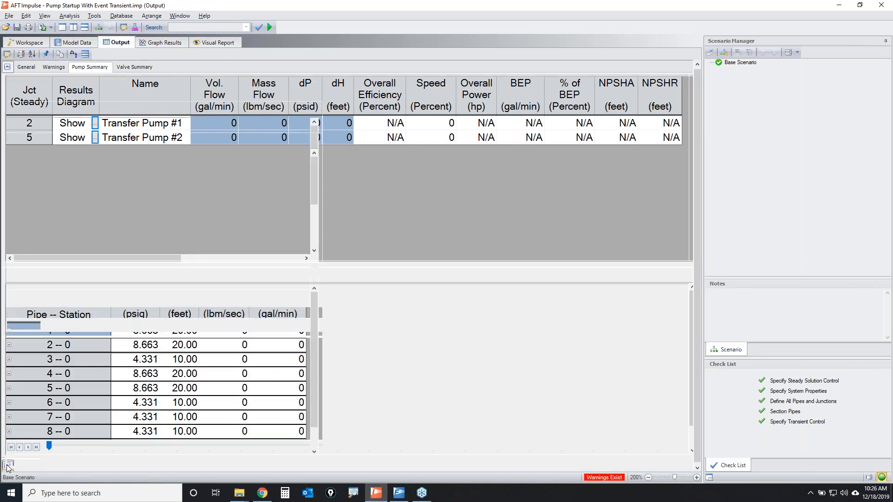
{"action": "left_click", "coordinate": [8, 65]}
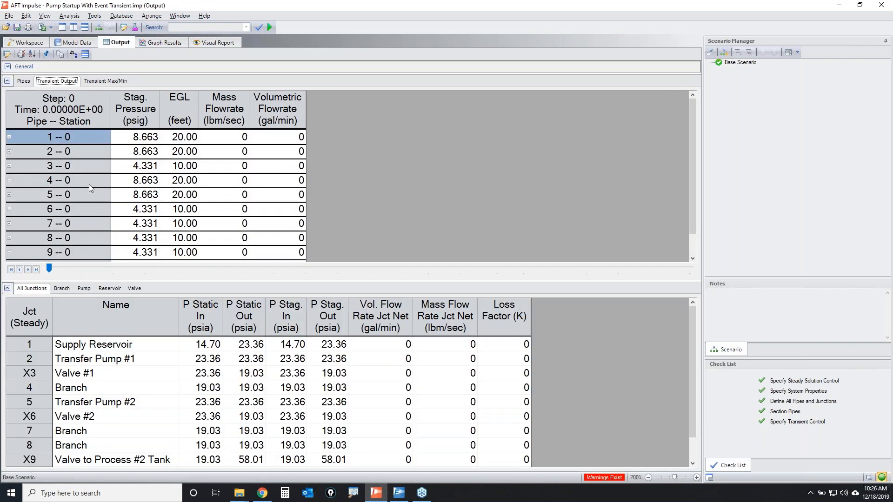
{"action": "left_click", "coordinate": [7, 289]}
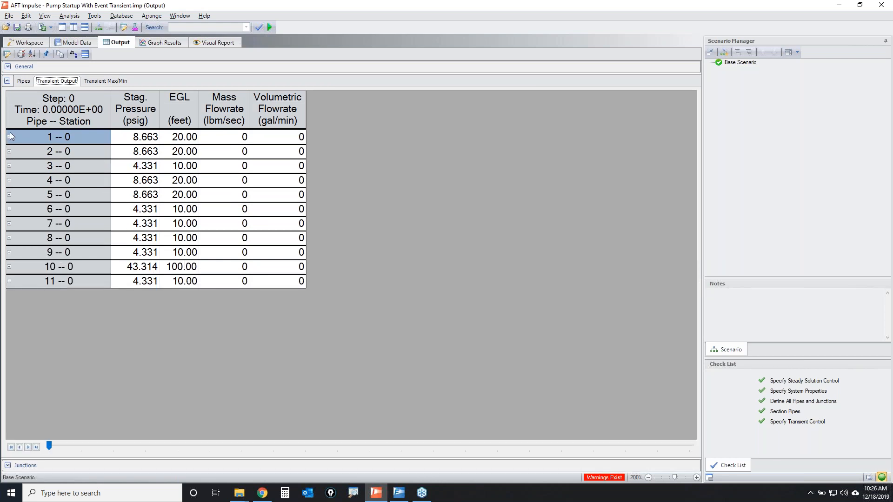
Expand the stations of pipes 1 and 2 and advance the transient results to time step 1422.
{"action": "left_click", "coordinate": [11, 138]}
{"action": "left_click", "coordinate": [10, 137]}
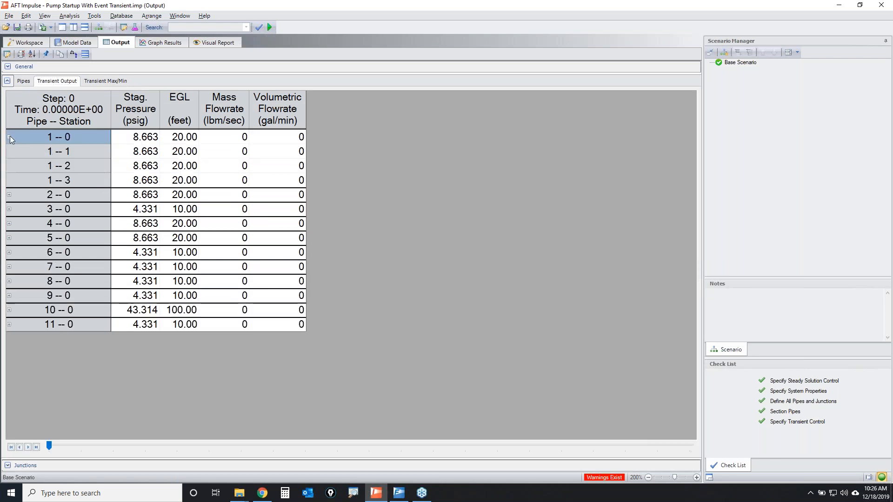
{"action": "left_click", "coordinate": [302, 156]}
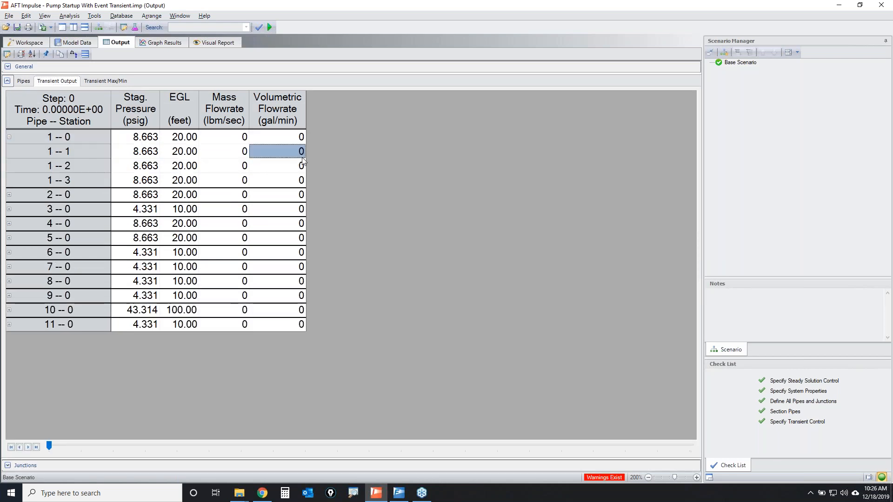
{"action": "left_click", "coordinate": [9, 195]}
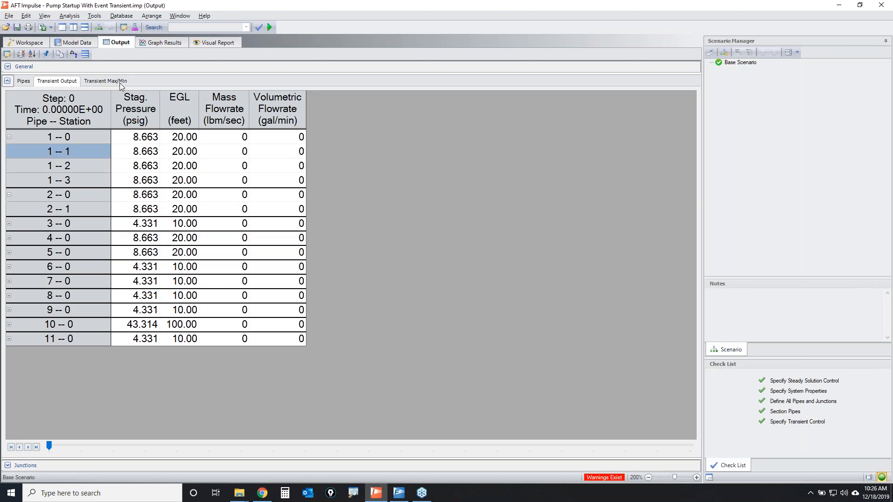
{"action": "left_click_drag", "start_coordinate": [49, 445], "coordinate": [449, 446]}
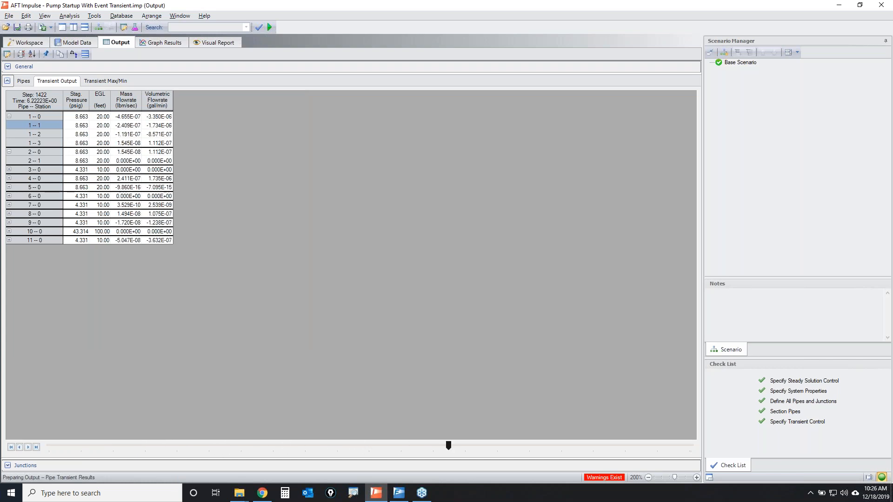
Return to the workspace, select valves J9, J3 and J6 with both transfer pumps to highlight them, and clear the selection.
{"action": "left_click", "coordinate": [26, 42]}
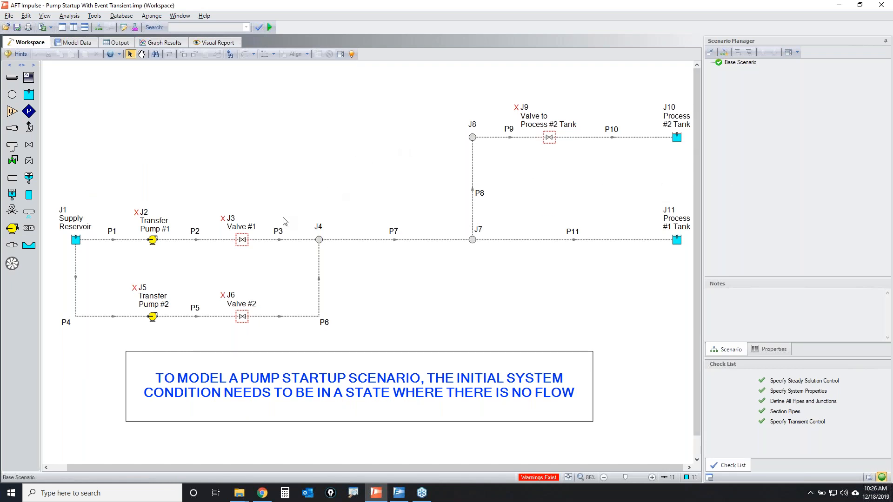
{"action": "left_click", "coordinate": [549, 138]}
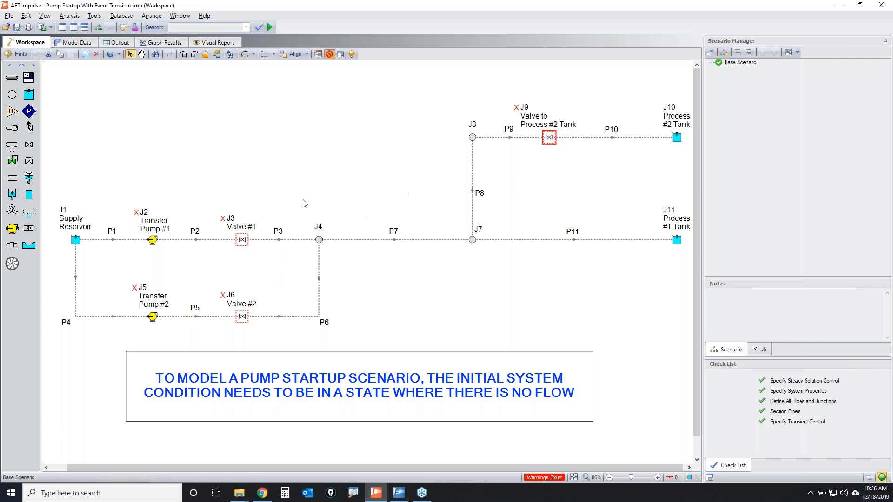
{"action": "key", "text": "super"}
{"action": "key", "text": "super"}
{"action": "left_click", "coordinate": [254, 279]}
{"action": "left_click_drag", "start_coordinate": [253, 279], "coordinate": [275, 334]}
{"action": "left_click_drag", "start_coordinate": [123, 181], "coordinate": [198, 340]}
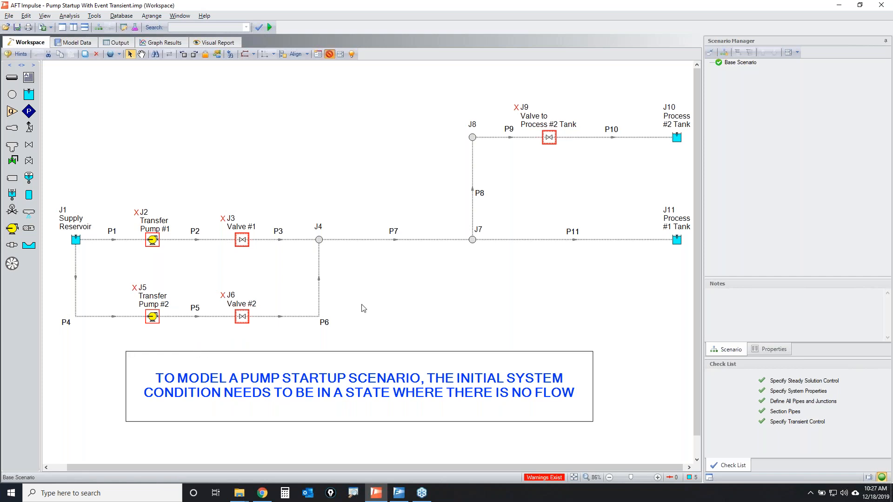
{"action": "left_click", "coordinate": [417, 302]}
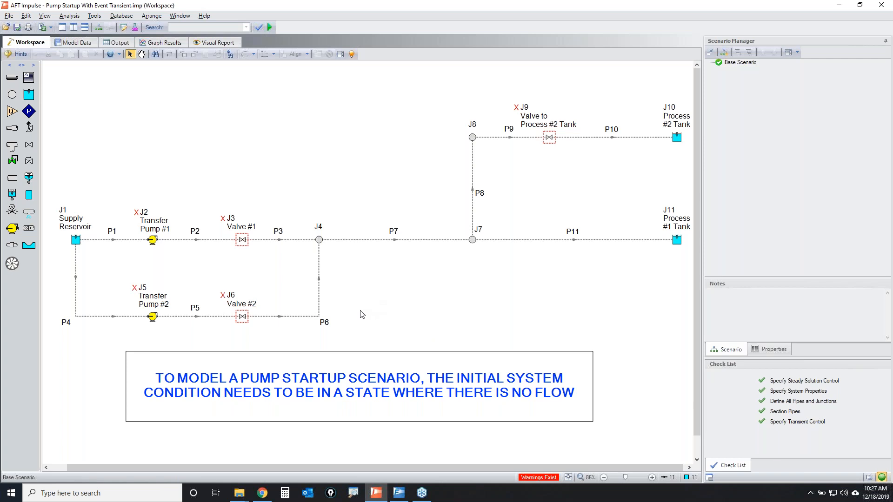
Open the properties of Transfer Pump #1 (J2) and check its special condition and transient options.
{"action": "double_click", "coordinate": [153, 240]}
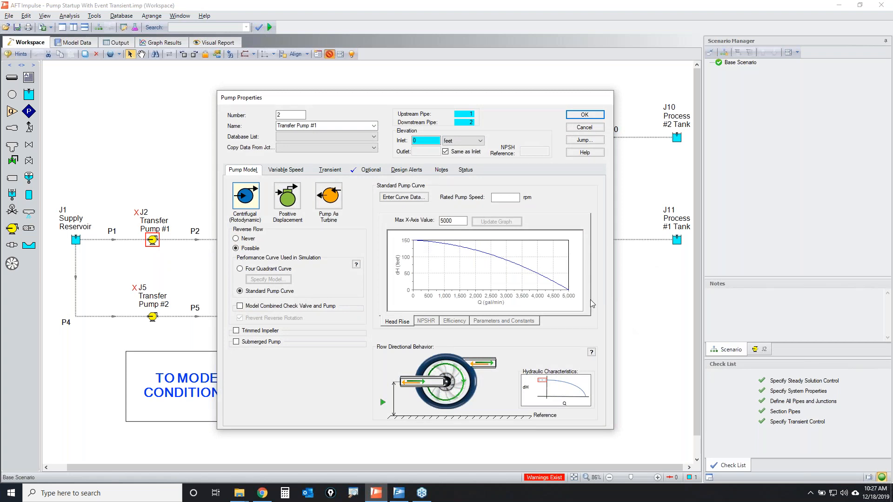
{"action": "left_click", "coordinate": [370, 171]}
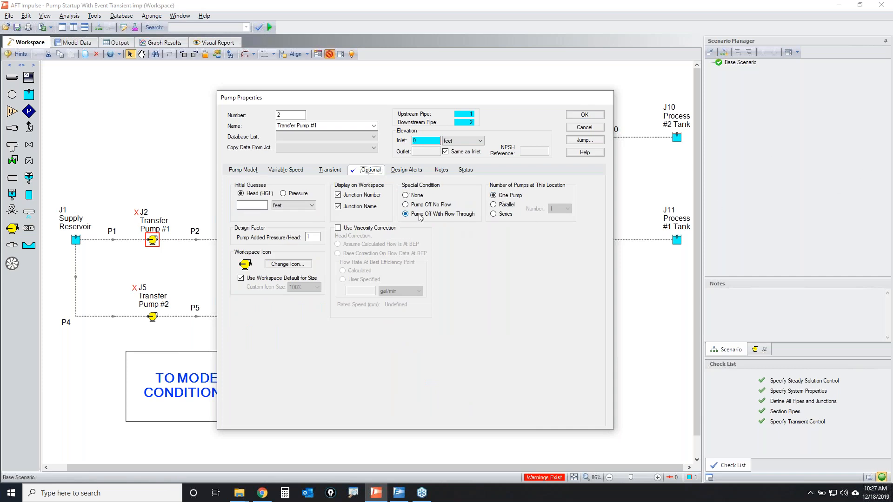
{"action": "left_click", "coordinate": [329, 170]}
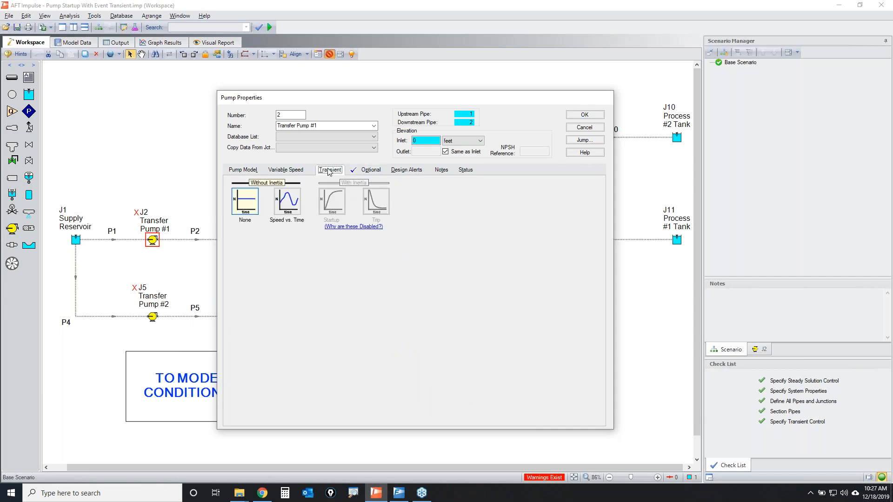
Show the pump model settings of J2, circle them, underline the Possible reverse flow option, and clear the markings.
{"action": "left_click", "coordinate": [737, 168]}
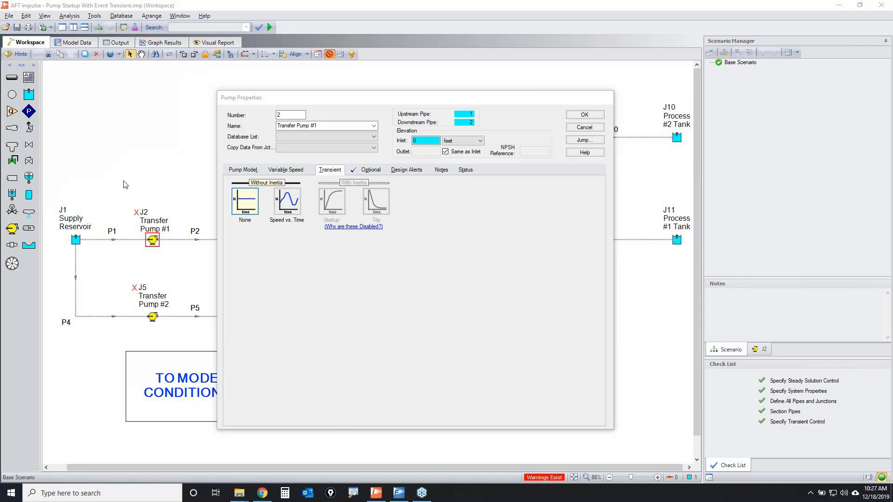
{"action": "left_click", "coordinate": [235, 172]}
{"action": "left_click", "coordinate": [875, 145]}
{"action": "mouse_move", "coordinate": [238, 249]}
{"action": "left_mouse_down"}
{"action": "mouse_move", "coordinate": [619, 358]}
{"action": "mouse_move", "coordinate": [167, 260]}
{"action": "mouse_move", "coordinate": [314, 248]}
{"action": "left_mouse_up"}
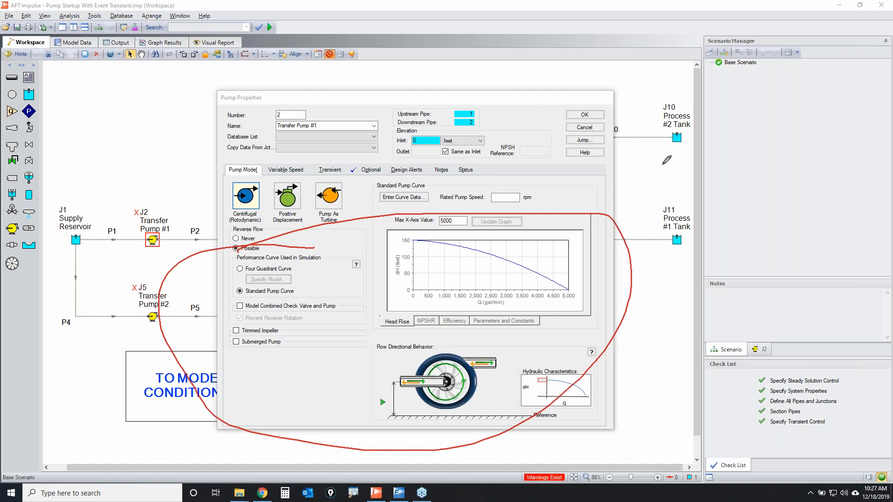
{"action": "key", "text": "Escape"}
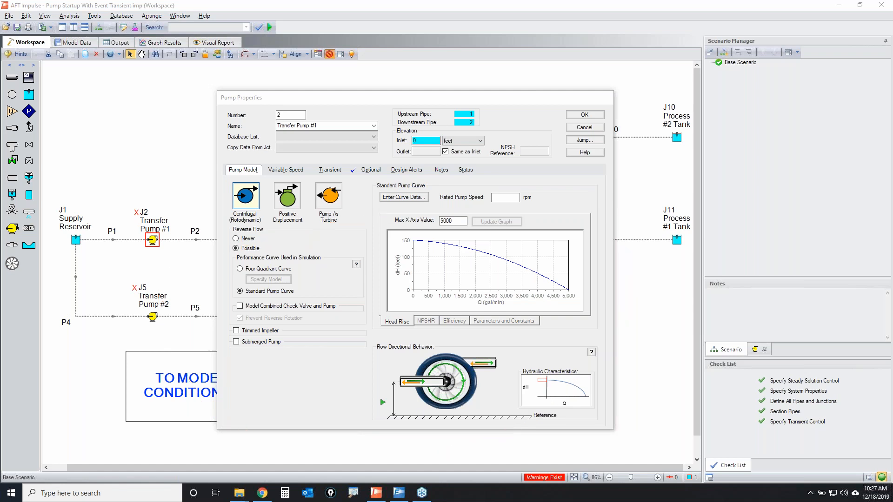
Go back to the pump's transient options, circle the choices with and without inertia, and clear the marking.
{"action": "left_click", "coordinate": [333, 170]}
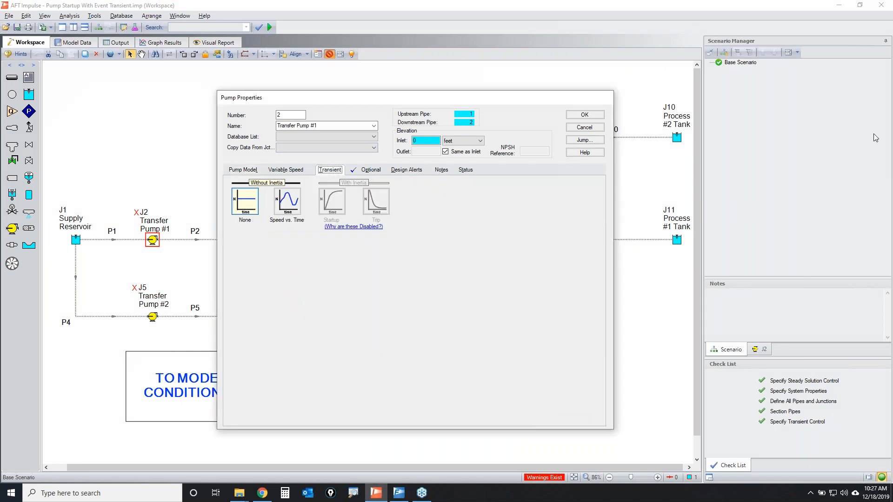
{"action": "key", "text": "ctrl+2"}
{"action": "mouse_move", "coordinate": [404, 193]}
{"action": "left_mouse_down"}
{"action": "mouse_move", "coordinate": [237, 175]}
{"action": "mouse_move", "coordinate": [410, 262]}
{"action": "mouse_move", "coordinate": [403, 193]}
{"action": "left_mouse_up"}
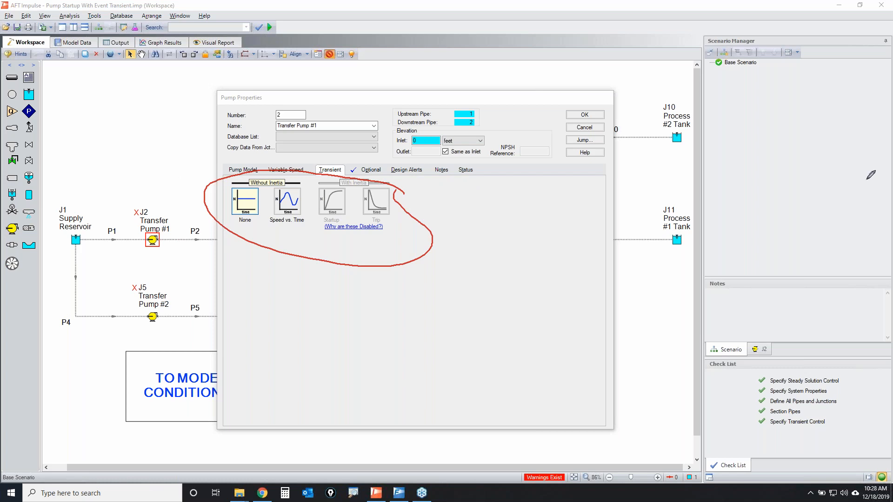
{"action": "key", "text": "Escape"}
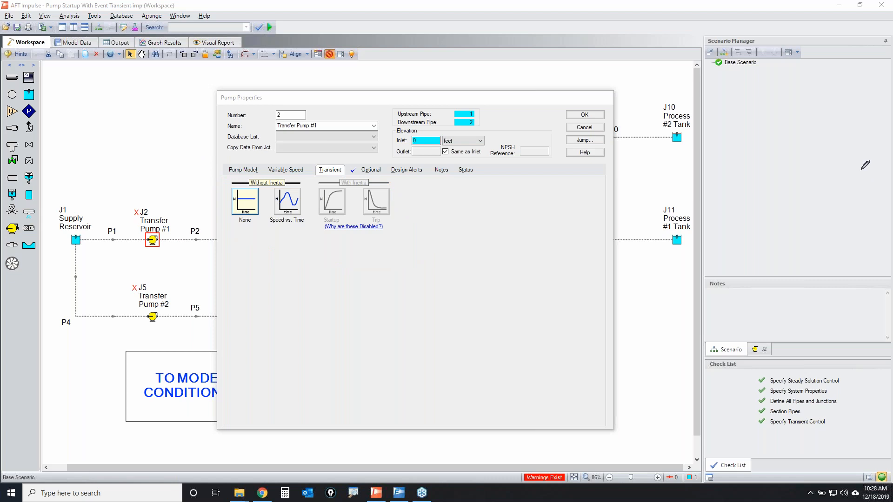
Open the pump model's curve data, circle the Efficiency/Power column, clear the marking, and close the pump configuration without changes.
{"action": "left_click", "coordinate": [252, 171]}
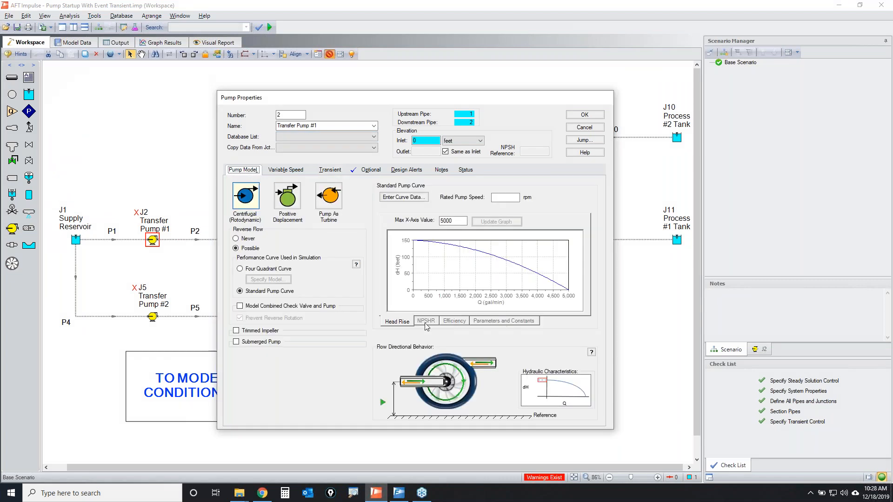
{"action": "left_click", "coordinate": [409, 200]}
{"action": "left_click", "coordinate": [886, 134]}
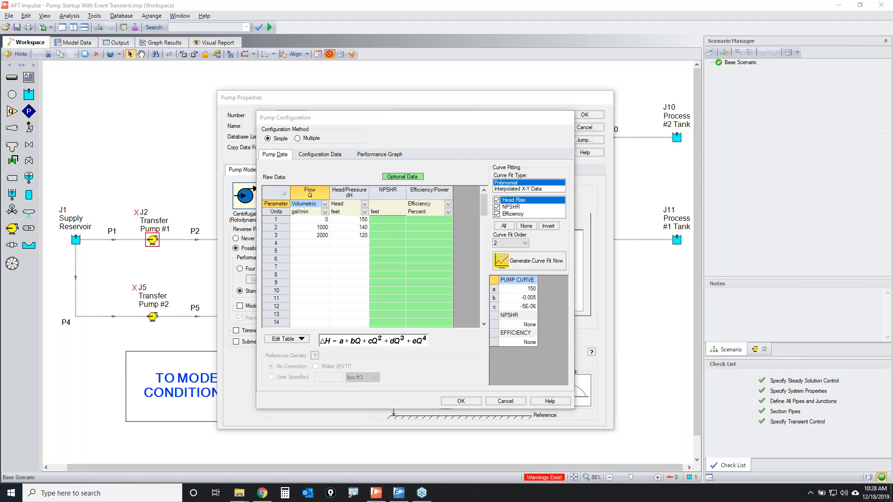
{"action": "mouse_move", "coordinate": [436, 199]}
{"action": "left_mouse_down"}
{"action": "mouse_move", "coordinate": [429, 273]}
{"action": "mouse_move", "coordinate": [433, 201]}
{"action": "left_mouse_up"}
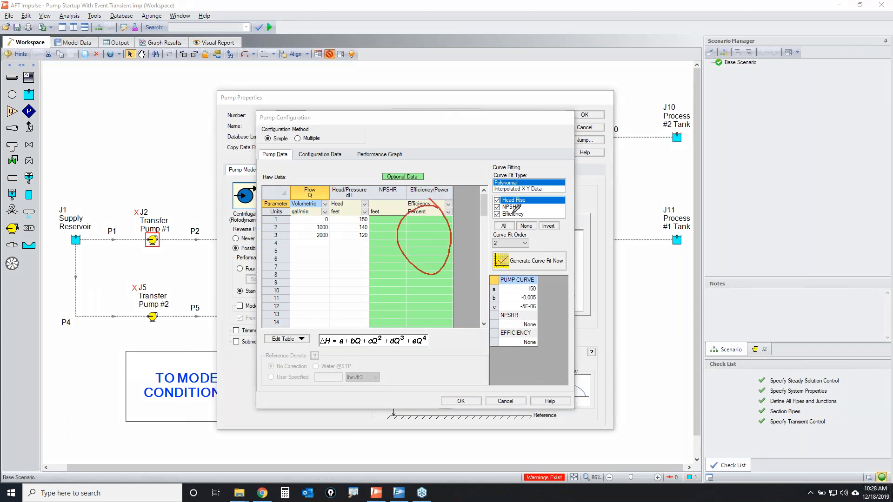
{"action": "right_click", "coordinate": [735, 227]}
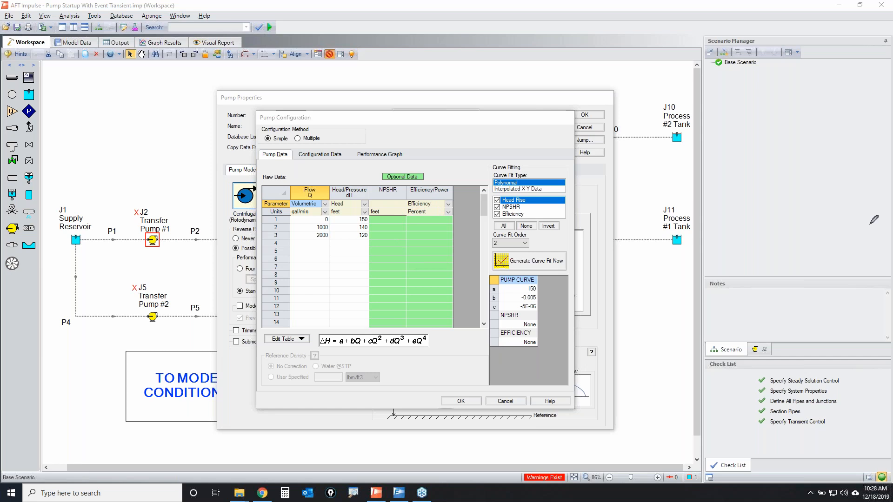
{"action": "left_click", "coordinate": [511, 404]}
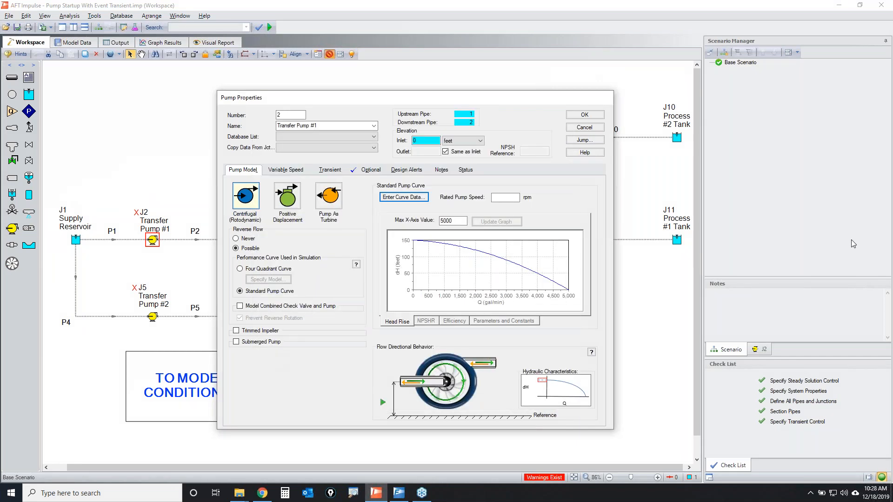
Cross out the empty rated pump speed field with two strokes and clear the markings.
{"action": "left_click", "coordinate": [852, 240]}
{"action": "left_click_drag", "start_coordinate": [558, 190], "coordinate": [408, 228]}
{"action": "left_click_drag", "start_coordinate": [437, 185], "coordinate": [566, 230]}
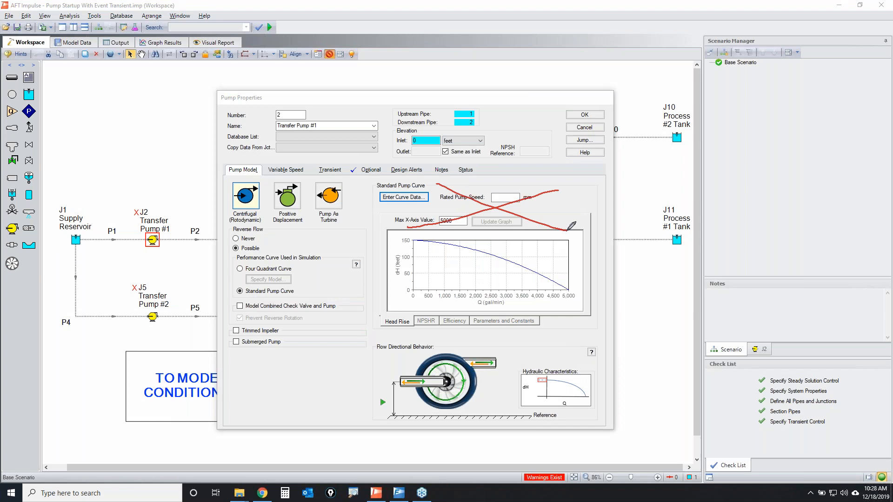
{"action": "left_click", "coordinate": [892, 151]}
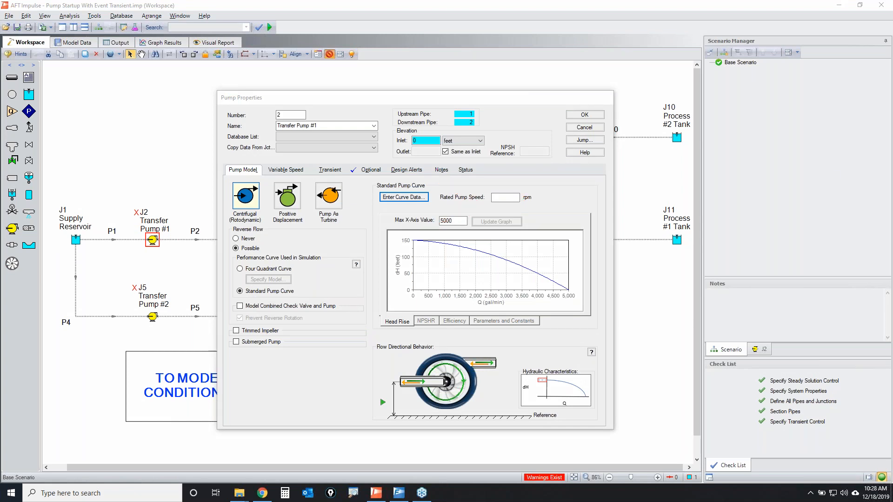
Return to J2's transient options, circle the With Inertia choices, clear the markings, and read why those choices are disabled.
{"action": "left_click", "coordinate": [406, 322]}
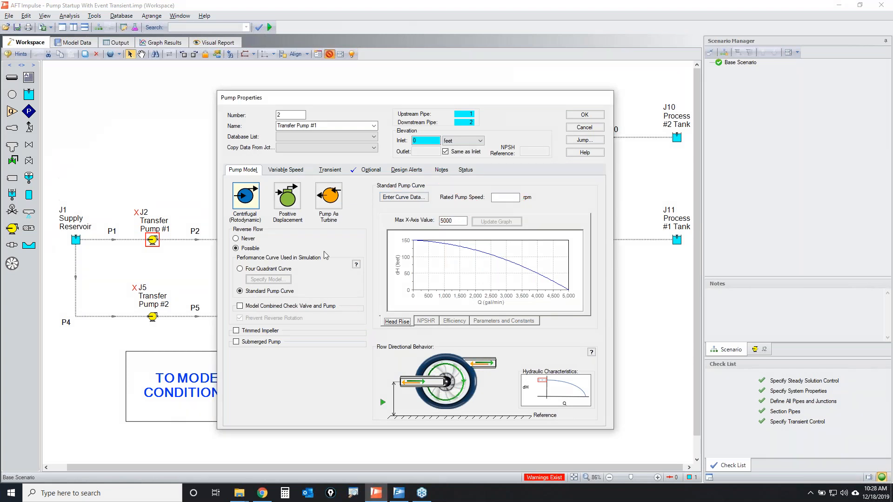
{"action": "left_click", "coordinate": [331, 171]}
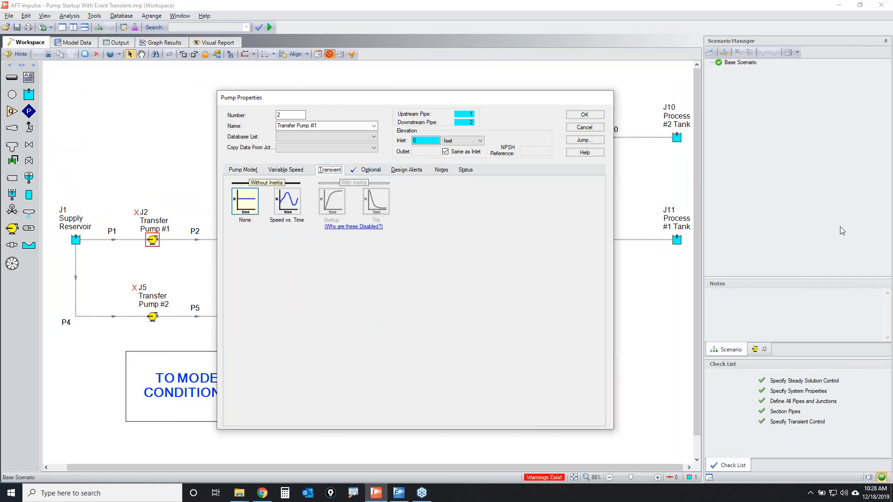
{"action": "left_click", "coordinate": [892, 240]}
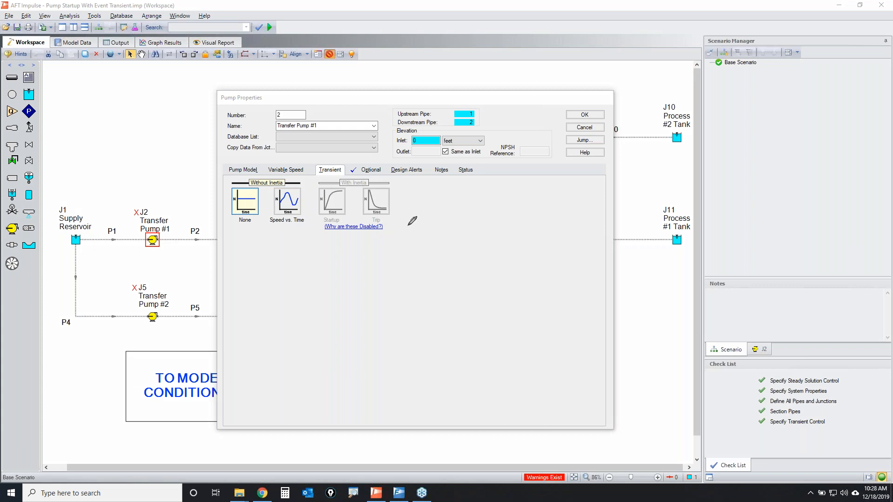
{"action": "mouse_move", "coordinate": [313, 177]}
{"action": "left_mouse_down"}
{"action": "mouse_move", "coordinate": [394, 237]}
{"action": "mouse_move", "coordinate": [405, 172]}
{"action": "mouse_move", "coordinate": [313, 181]}
{"action": "left_mouse_up"}
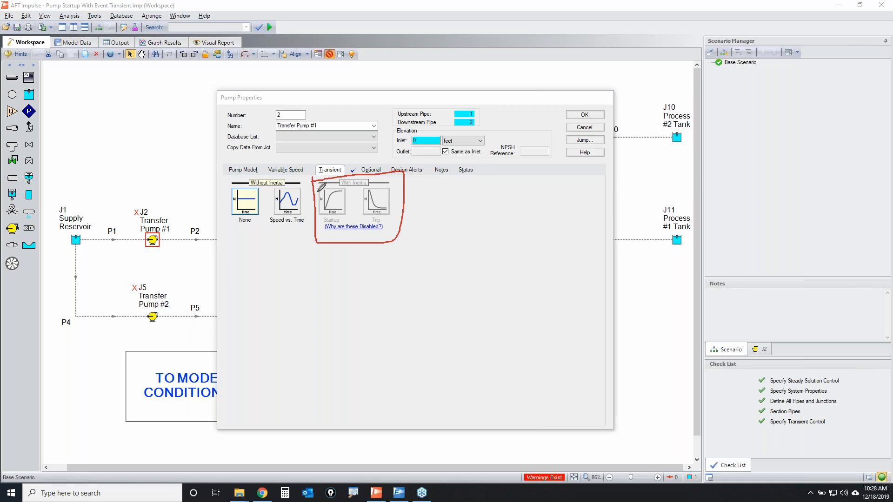
{"action": "left_click_drag", "start_coordinate": [331, 184], "coordinate": [345, 195]}
{"action": "key", "text": "Escape"}
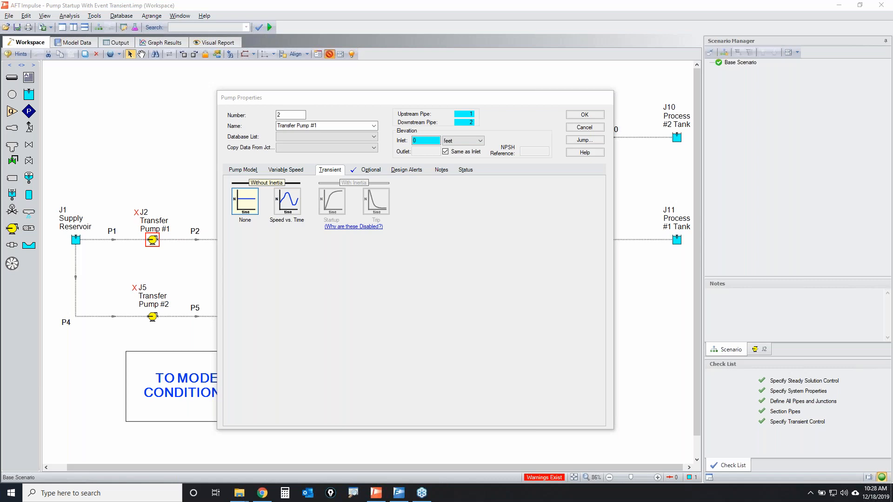
{"action": "left_click", "coordinate": [345, 227]}
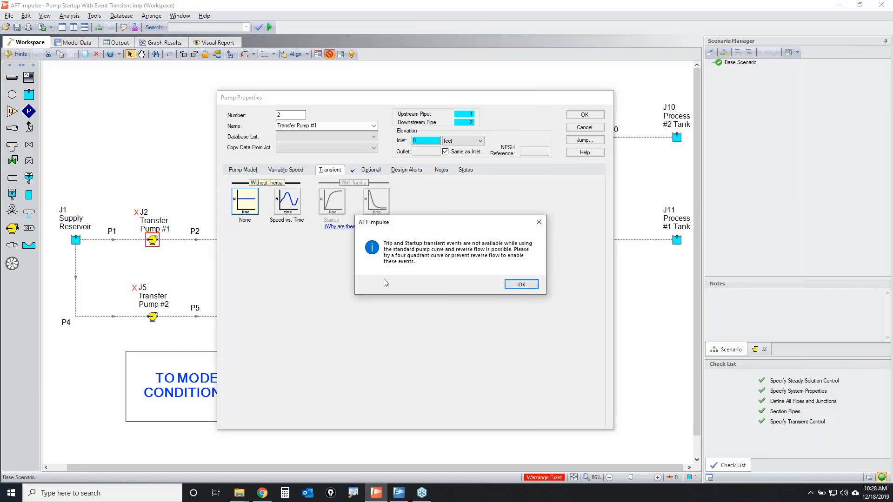
{"action": "left_click", "coordinate": [521, 285]}
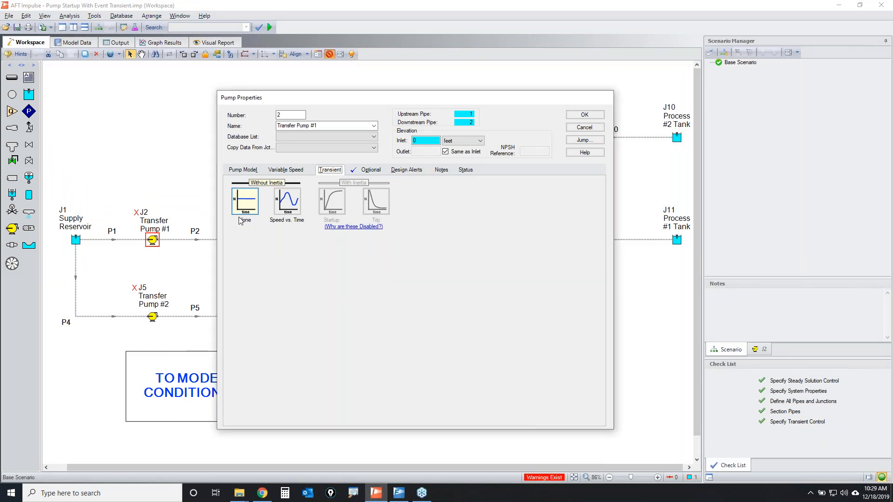
Choose the Speed vs. Time transient for J2, circle it and the Initiation of Transient options, and clear the markings.
{"action": "left_click", "coordinate": [235, 198]}
{"action": "left_click", "coordinate": [294, 204]}
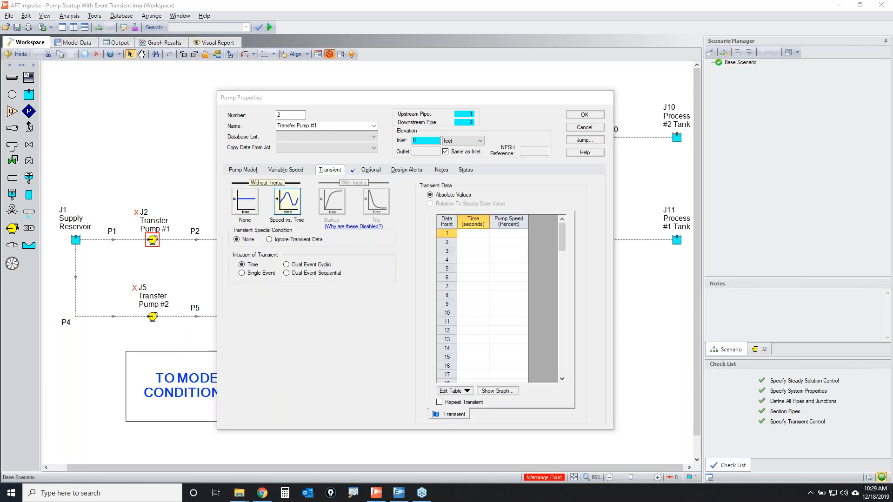
{"action": "mouse_move", "coordinate": [302, 182]}
{"action": "left_mouse_down"}
{"action": "mouse_move", "coordinate": [269, 188]}
{"action": "mouse_move", "coordinate": [301, 206]}
{"action": "mouse_move", "coordinate": [305, 183]}
{"action": "left_mouse_up"}
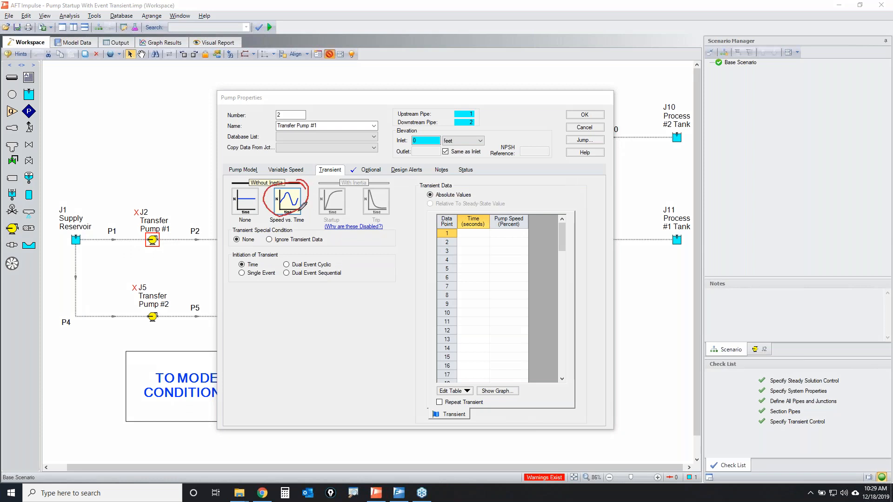
{"action": "mouse_move", "coordinate": [330, 251]}
{"action": "left_mouse_down"}
{"action": "mouse_move", "coordinate": [224, 256]}
{"action": "mouse_move", "coordinate": [296, 294]}
{"action": "mouse_move", "coordinate": [385, 266]}
{"action": "mouse_move", "coordinate": [321, 250]}
{"action": "mouse_move", "coordinate": [238, 261]}
{"action": "mouse_move", "coordinate": [281, 258]}
{"action": "mouse_move", "coordinate": [230, 249]}
{"action": "mouse_move", "coordinate": [245, 259]}
{"action": "left_mouse_up"}
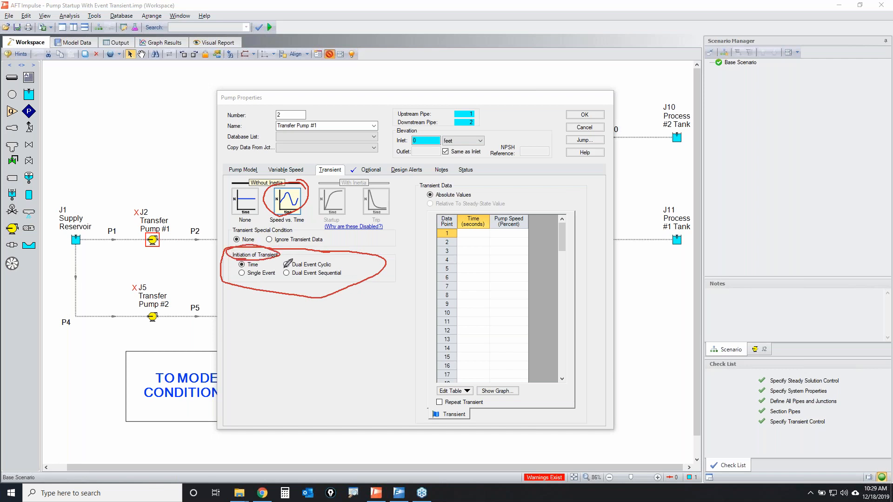
{"action": "right_click", "coordinate": [785, 231]}
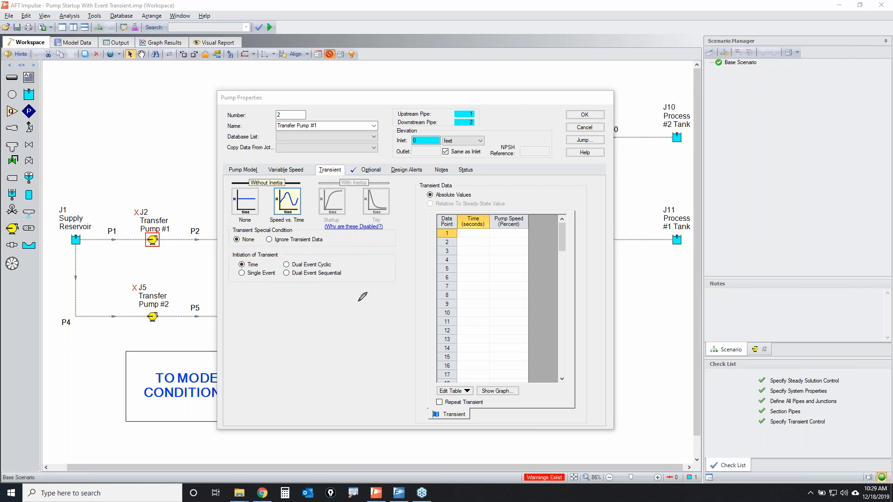
Circle the Time initiation option, the first transient data row and the Optional heading, and clear the markings.
{"action": "mouse_move", "coordinate": [239, 268]}
{"action": "left_mouse_down"}
{"action": "mouse_move", "coordinate": [265, 268]}
{"action": "mouse_move", "coordinate": [237, 268]}
{"action": "left_mouse_up"}
{"action": "mouse_move", "coordinate": [528, 228]}
{"action": "left_mouse_down"}
{"action": "mouse_move", "coordinate": [439, 233]}
{"action": "mouse_move", "coordinate": [521, 238]}
{"action": "mouse_move", "coordinate": [527, 229]}
{"action": "left_mouse_up"}
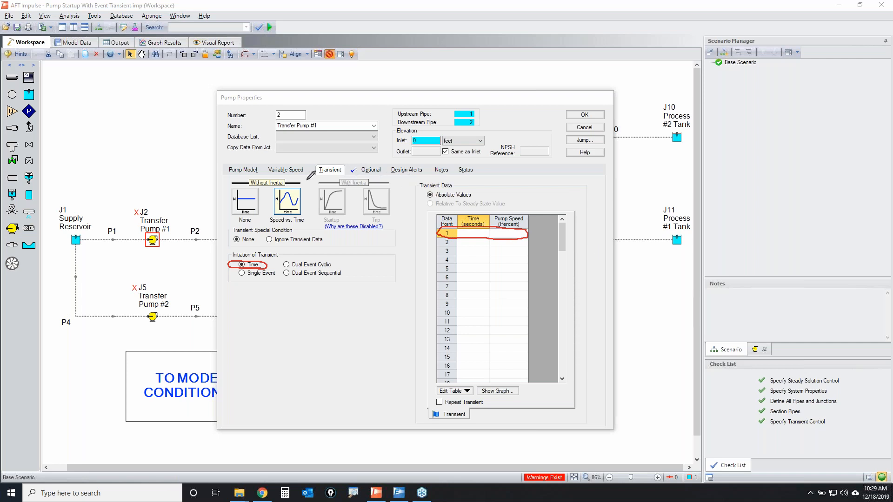
{"action": "mouse_move", "coordinate": [388, 168]}
{"action": "left_mouse_down"}
{"action": "mouse_move", "coordinate": [365, 154]}
{"action": "mouse_move", "coordinate": [358, 182]}
{"action": "mouse_move", "coordinate": [394, 160]}
{"action": "mouse_move", "coordinate": [382, 165]}
{"action": "left_mouse_up"}
{"action": "mouse_move", "coordinate": [533, 228]}
{"action": "left_mouse_down"}
{"action": "mouse_move", "coordinate": [480, 216]}
{"action": "mouse_move", "coordinate": [505, 243]}
{"action": "mouse_move", "coordinate": [465, 218]}
{"action": "mouse_move", "coordinate": [539, 243]}
{"action": "mouse_move", "coordinate": [514, 215]}
{"action": "left_mouse_up"}
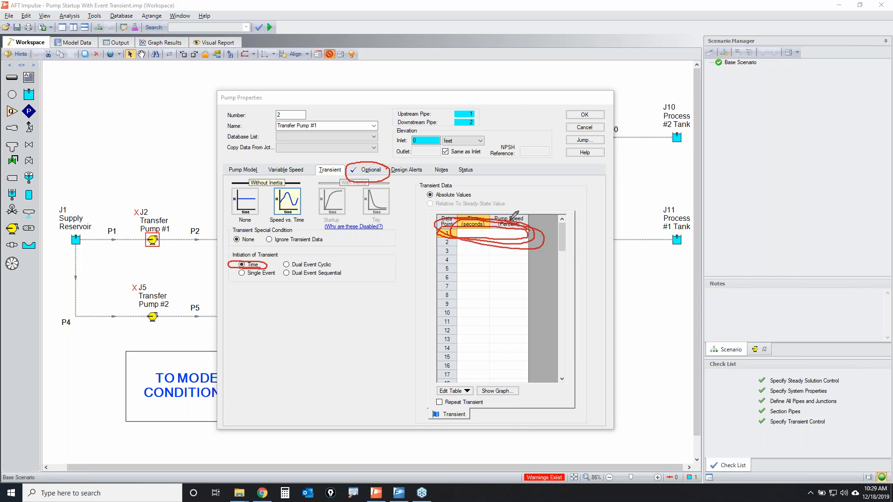
{"action": "key", "text": "Escape"}
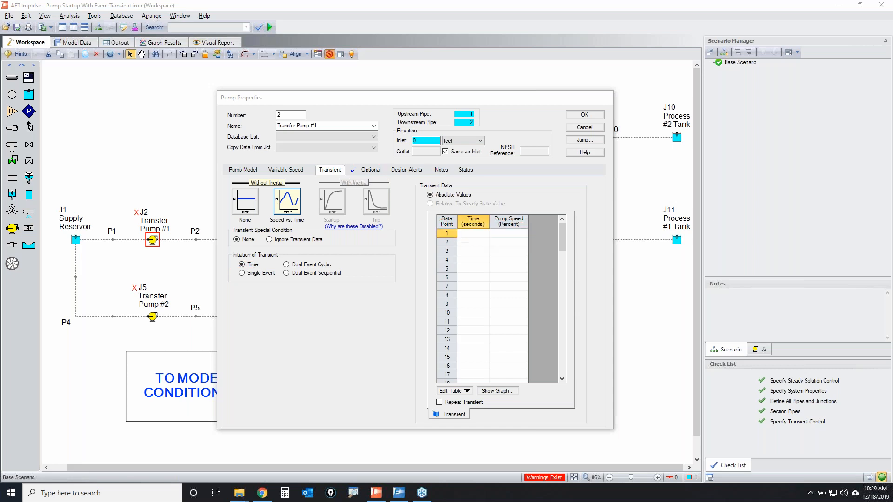
Enter a transient data point of 0 seconds and 100 percent pump speed, and try to apply it, agreeing to clear existing results.
{"action": "left_click", "coordinate": [473, 234]}
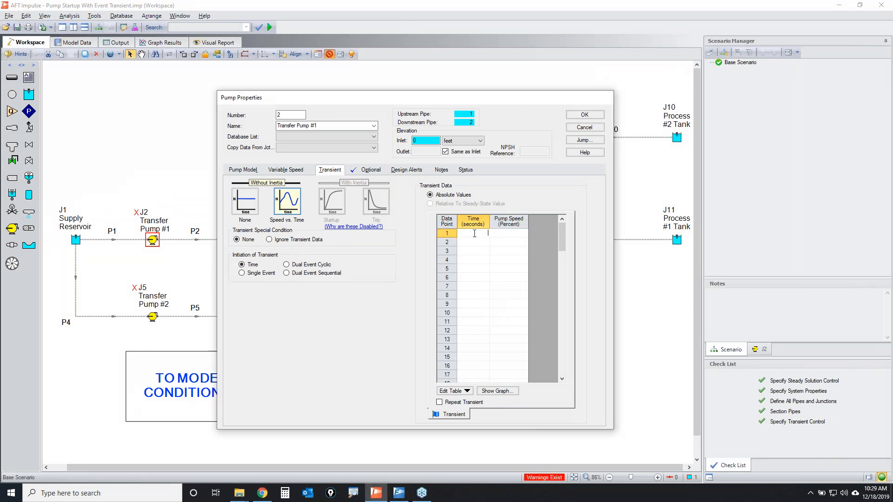
{"action": "key", "text": "Tab"}
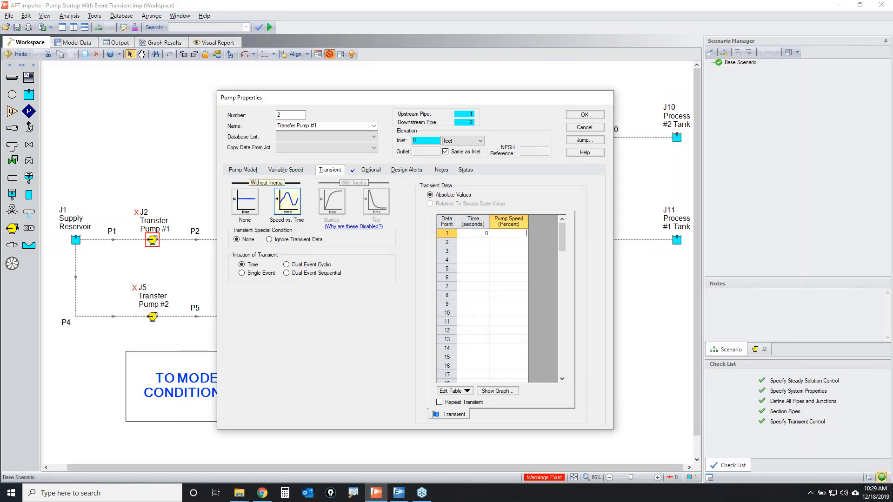
{"action": "key", "text": "Return"}
{"action": "left_click", "coordinate": [585, 114]}
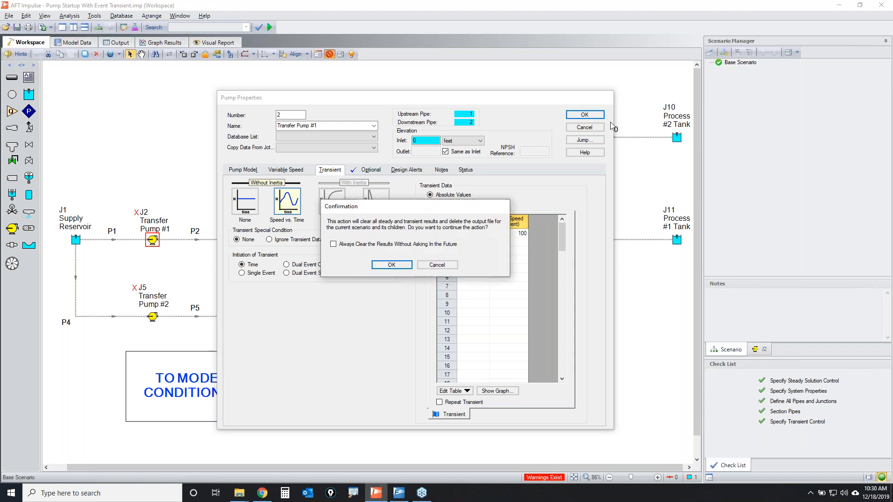
{"action": "left_click", "coordinate": [408, 264]}
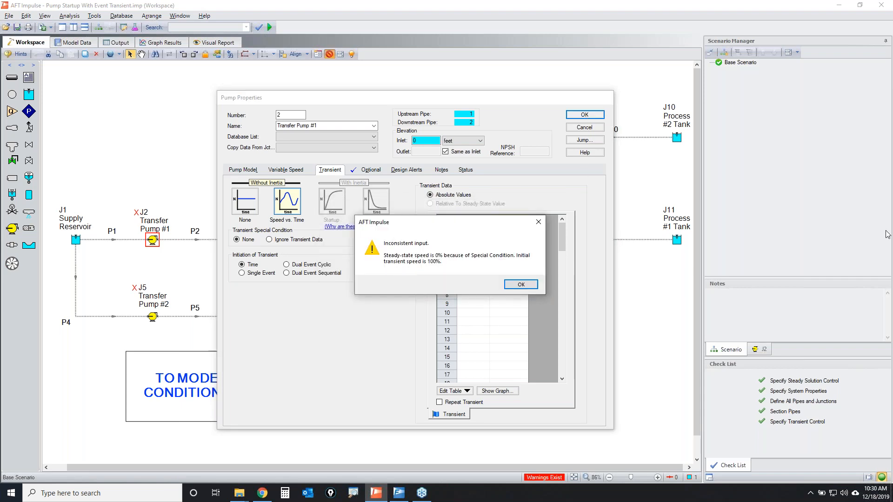
Circle the heading of the inconsistent input warning, underline its explanation, and clear the markings.
{"action": "mouse_move", "coordinate": [458, 240]}
{"action": "left_mouse_down"}
{"action": "mouse_move", "coordinate": [402, 232]}
{"action": "mouse_move", "coordinate": [429, 237]}
{"action": "left_mouse_up"}
{"action": "mouse_move", "coordinate": [384, 259]}
{"action": "left_mouse_down"}
{"action": "mouse_move", "coordinate": [513, 259]}
{"action": "mouse_move", "coordinate": [524, 247]}
{"action": "mouse_move", "coordinate": [486, 264]}
{"action": "mouse_move", "coordinate": [413, 268]}
{"action": "mouse_move", "coordinate": [539, 250]}
{"action": "left_mouse_up"}
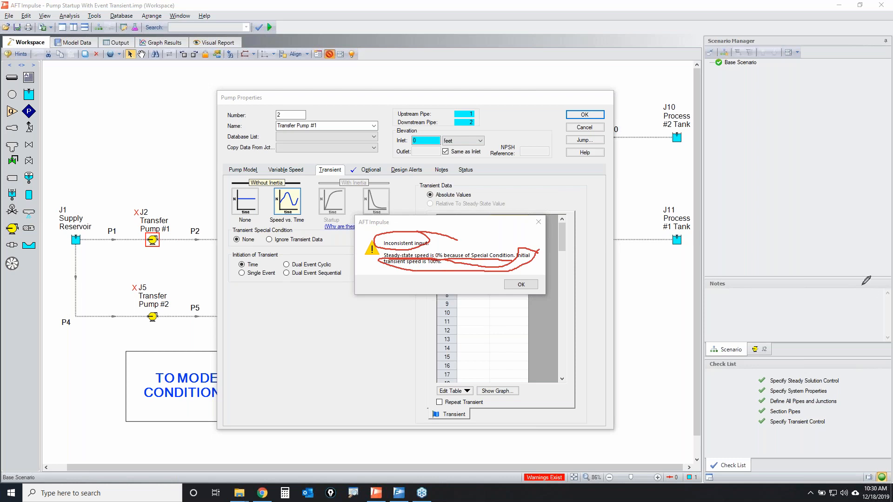
{"action": "key", "text": "Escape"}
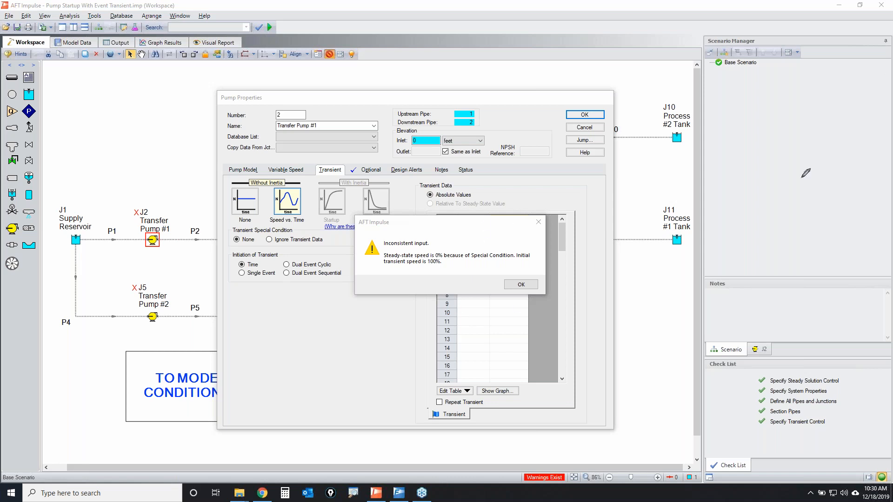
Move the warning off the transient table, cross out the table data, circle the Optional heading and the warning, and clear the markings.
{"action": "left_click_drag", "start_coordinate": [425, 223], "coordinate": [270, 218]}
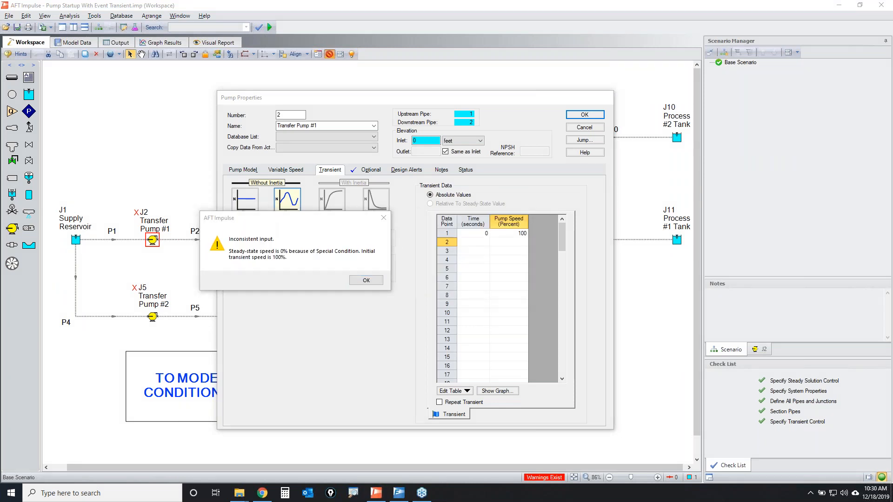
{"action": "left_click_drag", "start_coordinate": [512, 217], "coordinate": [474, 199]}
{"action": "left_click_drag", "start_coordinate": [571, 200], "coordinate": [398, 374]}
{"action": "left_click_drag", "start_coordinate": [465, 219], "coordinate": [619, 333]}
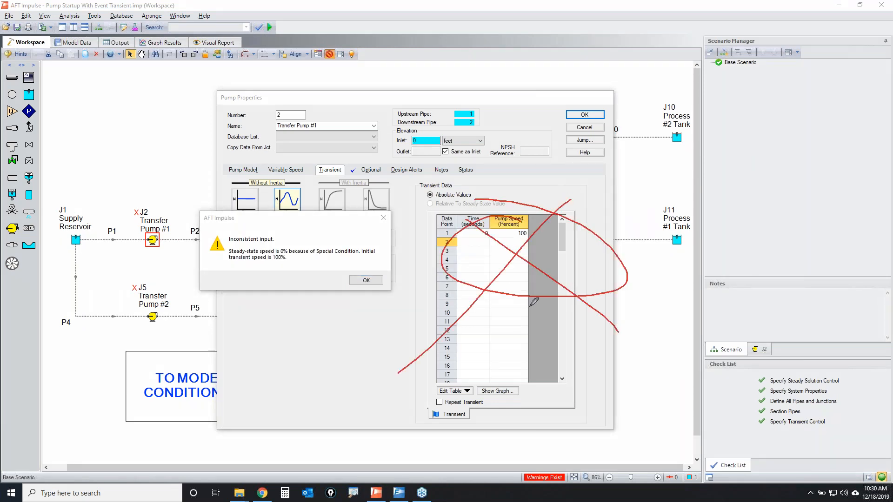
{"action": "mouse_move", "coordinate": [395, 161]}
{"action": "left_mouse_down"}
{"action": "mouse_move", "coordinate": [401, 171]}
{"action": "mouse_move", "coordinate": [397, 153]}
{"action": "left_mouse_up"}
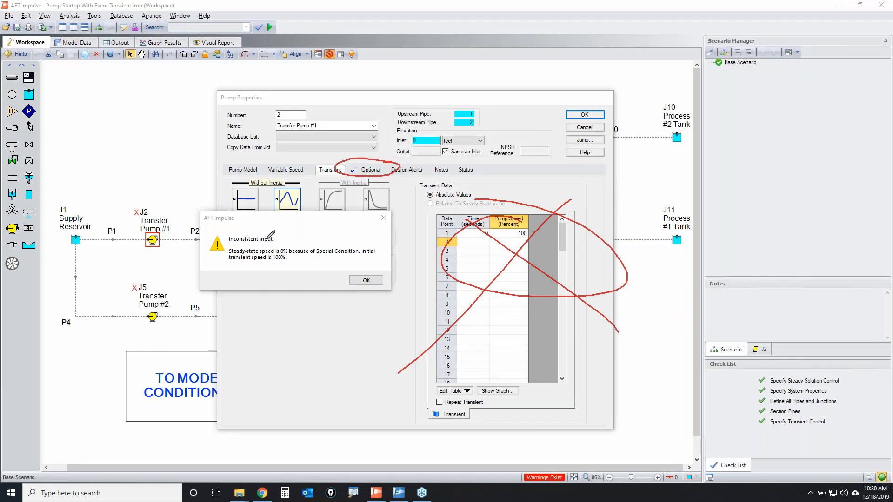
{"action": "mouse_move", "coordinate": [277, 232]}
{"action": "left_mouse_down"}
{"action": "mouse_move", "coordinate": [281, 253]}
{"action": "mouse_move", "coordinate": [266, 230]}
{"action": "left_mouse_up"}
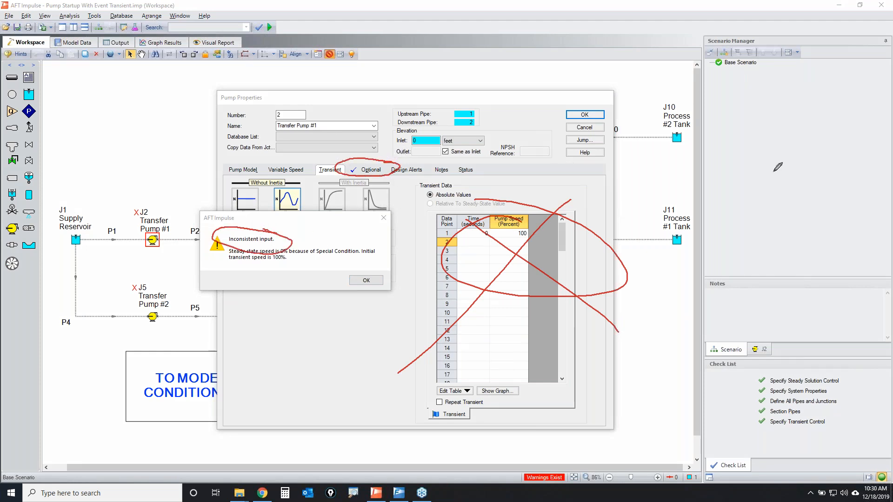
{"action": "key", "text": "Escape"}
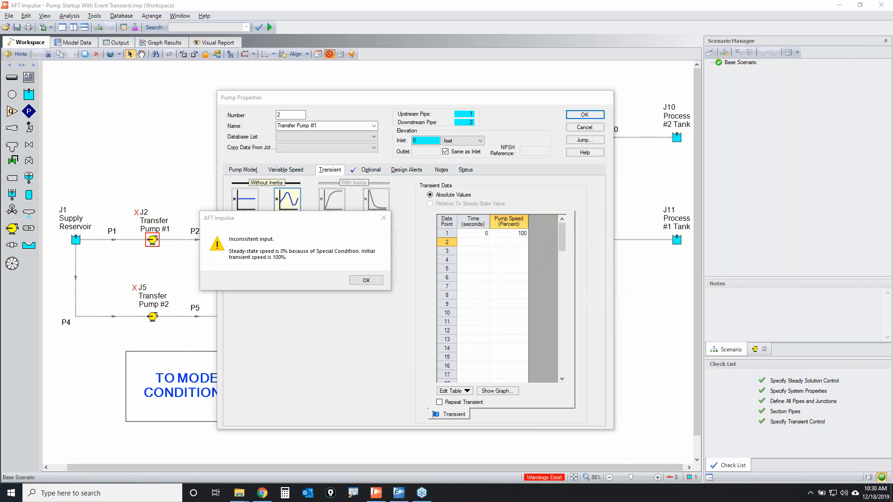
Dismiss the warning, set the first data point's pump speed to 0 percent, and apply the pump settings, agreeing to clear existing results.
{"action": "left_click", "coordinate": [370, 280]}
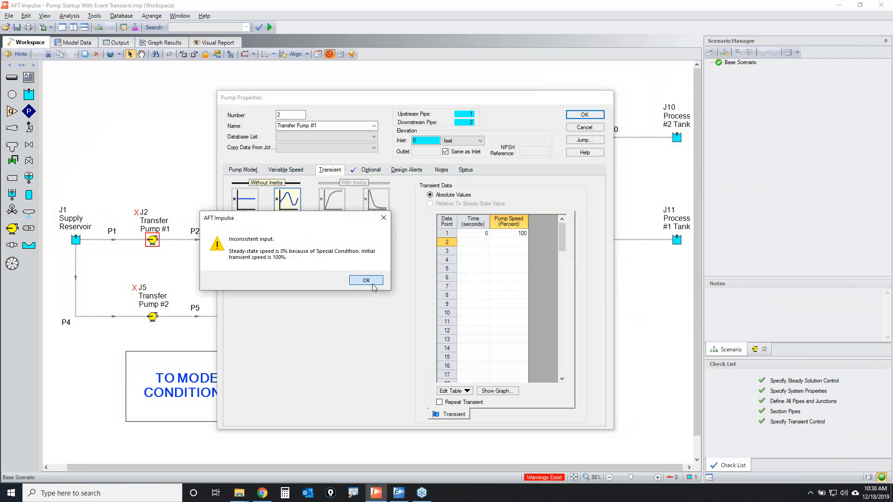
{"action": "left_click", "coordinate": [515, 234]}
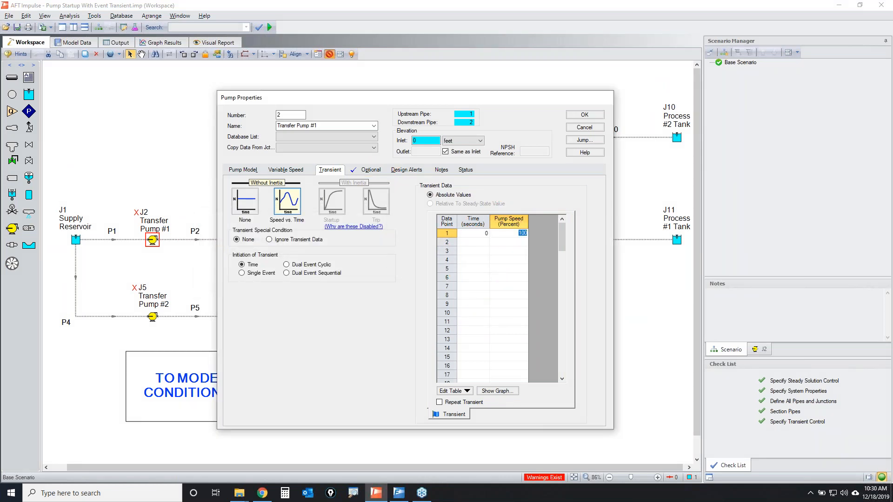
{"action": "type", "text": "0"}
{"action": "left_click", "coordinate": [584, 114]}
{"action": "left_click", "coordinate": [393, 266]}
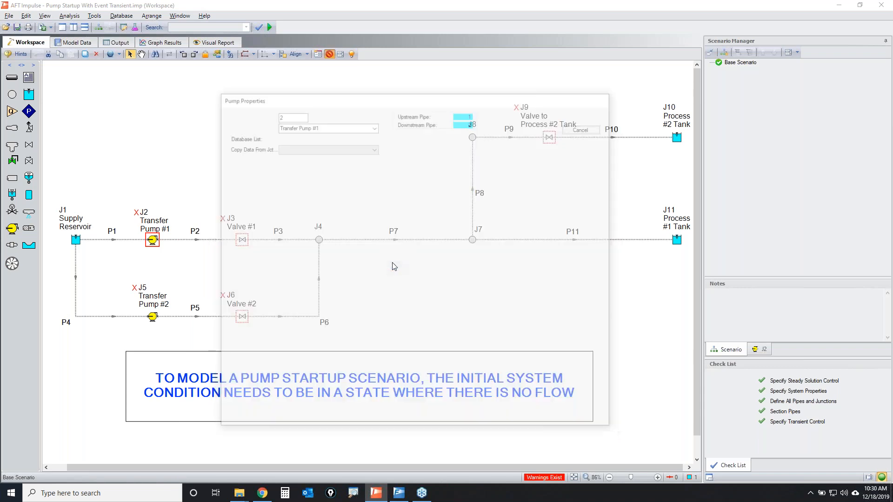
Reopen J2's transient data, circle the Time option, first-row values, empty rows and Specify Transient Control item, and clear the markings.
{"action": "double_click", "coordinate": [151, 241]}
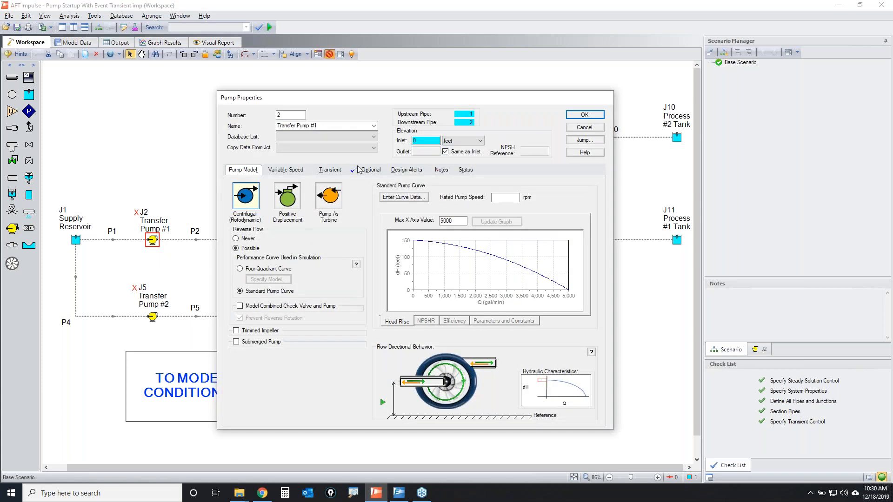
{"action": "left_click", "coordinate": [325, 172]}
{"action": "left_click", "coordinate": [884, 188]}
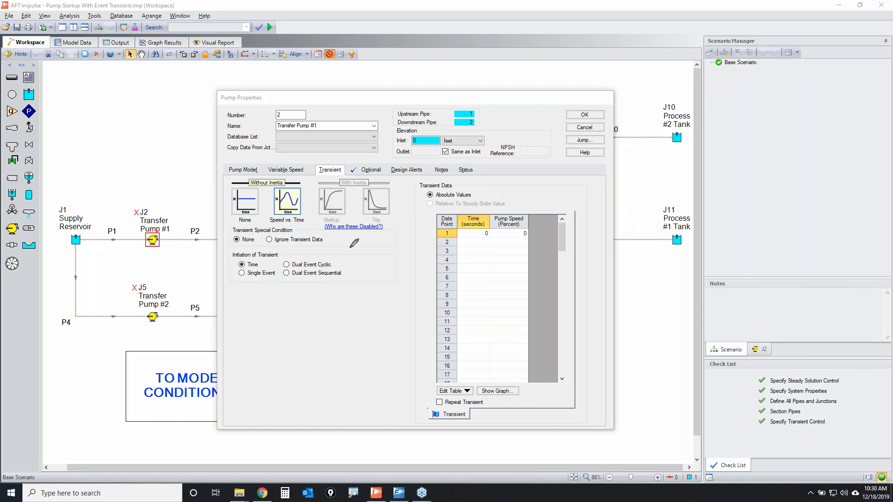
{"action": "mouse_move", "coordinate": [260, 257]}
{"action": "left_mouse_down"}
{"action": "mouse_move", "coordinate": [235, 263]}
{"action": "mouse_move", "coordinate": [258, 255]}
{"action": "left_mouse_up"}
{"action": "mouse_move", "coordinate": [460, 235]}
{"action": "left_mouse_down"}
{"action": "mouse_move", "coordinate": [490, 229]}
{"action": "mouse_move", "coordinate": [461, 235]}
{"action": "left_mouse_up"}
{"action": "mouse_move", "coordinate": [494, 236]}
{"action": "left_mouse_down"}
{"action": "mouse_move", "coordinate": [530, 234]}
{"action": "mouse_move", "coordinate": [507, 222]}
{"action": "mouse_move", "coordinate": [500, 237]}
{"action": "left_mouse_up"}
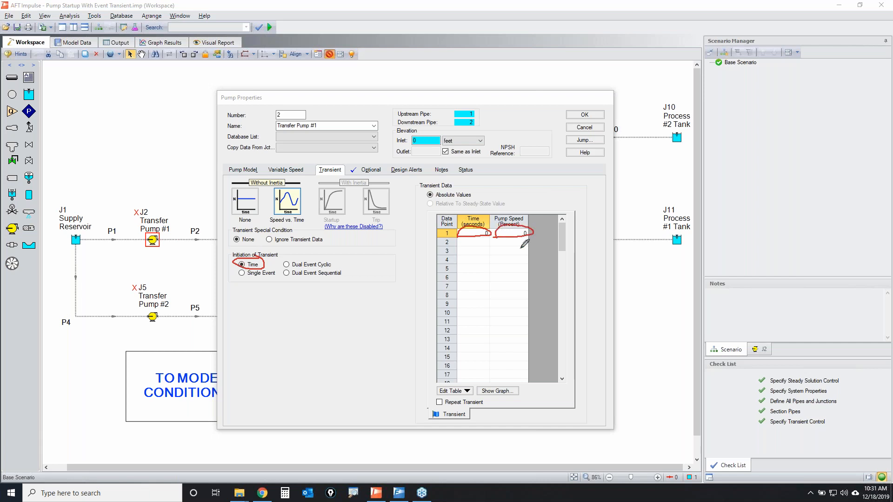
{"action": "mouse_move", "coordinate": [522, 238]}
{"action": "left_mouse_down"}
{"action": "mouse_move", "coordinate": [442, 247]}
{"action": "mouse_move", "coordinate": [488, 392]}
{"action": "mouse_move", "coordinate": [556, 259]}
{"action": "mouse_move", "coordinate": [520, 239]}
{"action": "left_mouse_up"}
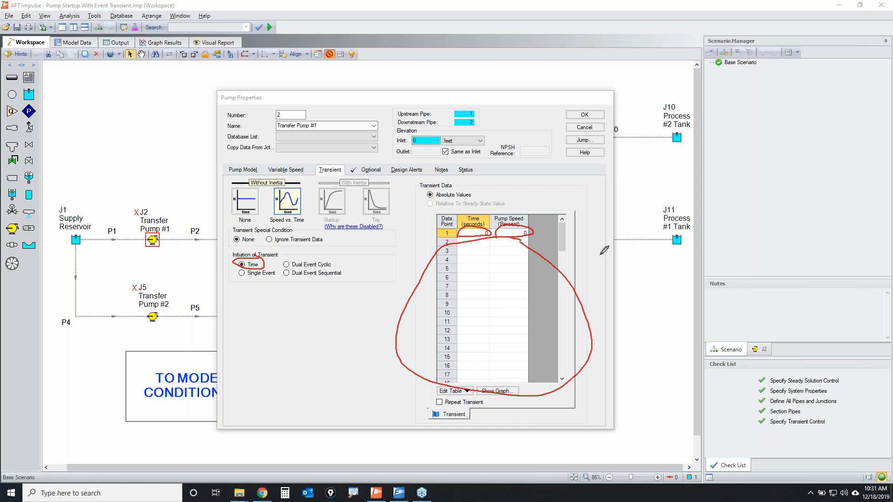
{"action": "mouse_move", "coordinate": [510, 236]}
{"action": "left_mouse_down"}
{"action": "mouse_move", "coordinate": [494, 220]}
{"action": "mouse_move", "coordinate": [500, 236]}
{"action": "left_mouse_up"}
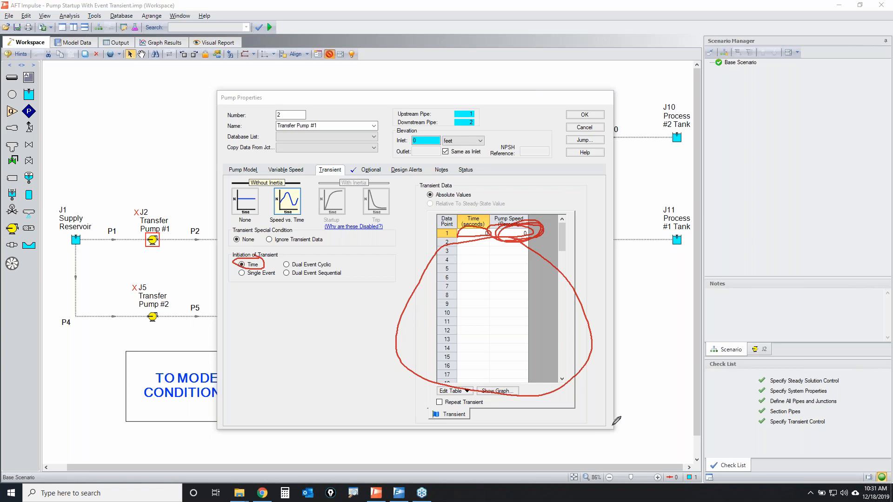
{"action": "mouse_move", "coordinate": [837, 417]}
{"action": "left_mouse_down"}
{"action": "mouse_move", "coordinate": [774, 415]}
{"action": "mouse_move", "coordinate": [763, 433]}
{"action": "mouse_move", "coordinate": [839, 418]}
{"action": "left_mouse_up"}
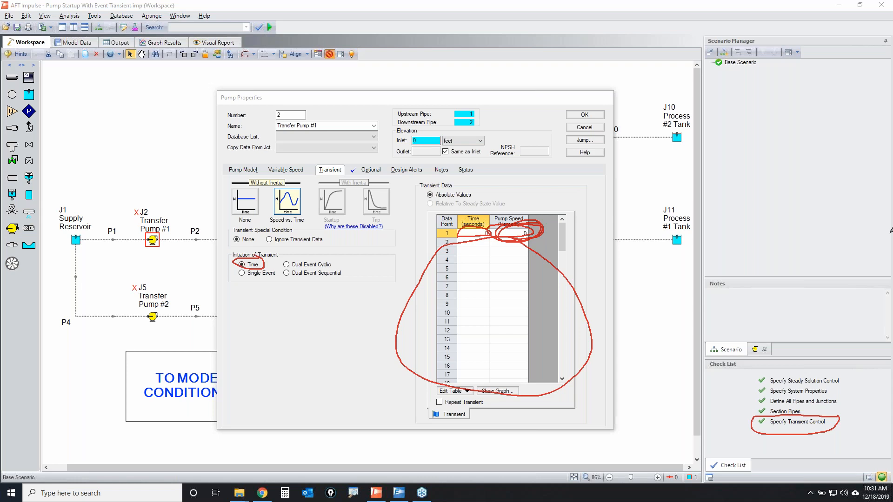
{"action": "key", "text": "Escape"}
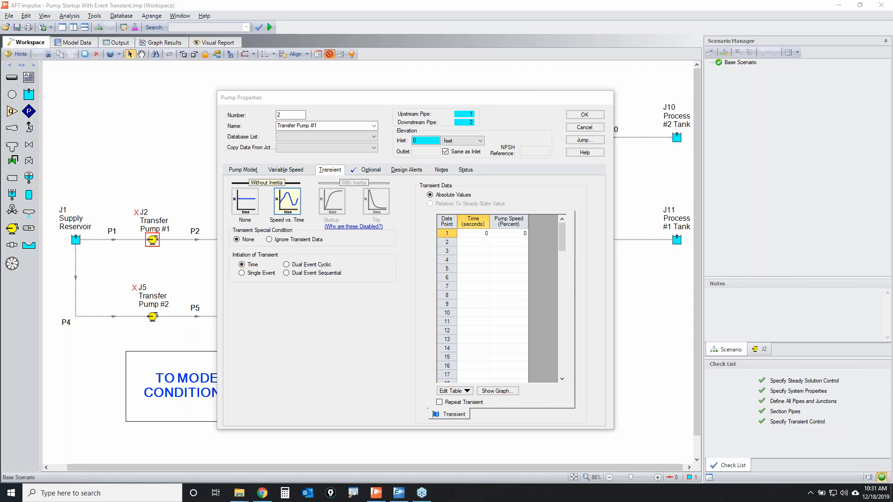
Add a second transient data point of 100 percent pump speed at 2 seconds, then graph the data and move the graph aside.
{"action": "left_click", "coordinate": [491, 243]}
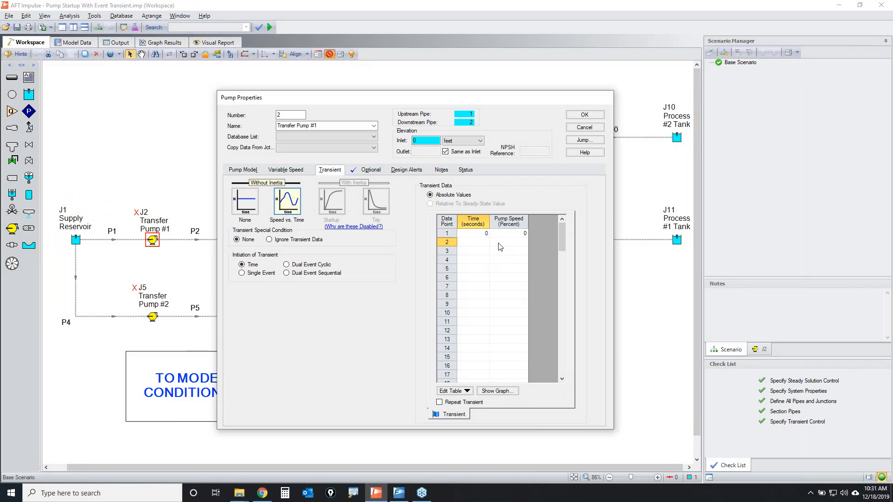
{"action": "key", "text": "Tab"}
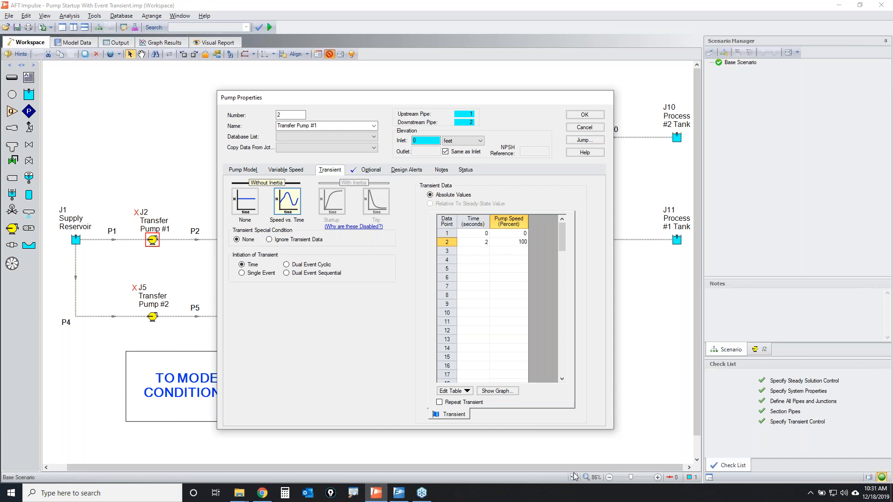
{"action": "left_click", "coordinate": [496, 391]}
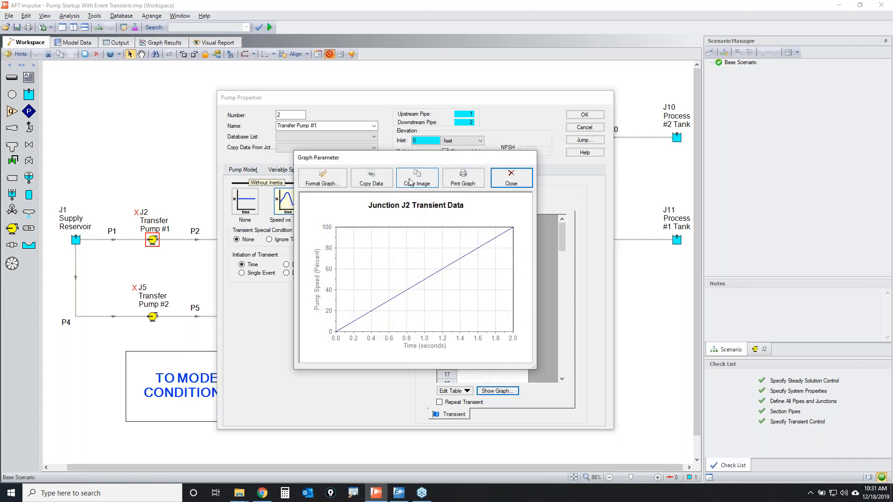
{"action": "left_click_drag", "start_coordinate": [559, 148], "coordinate": [656, 136]}
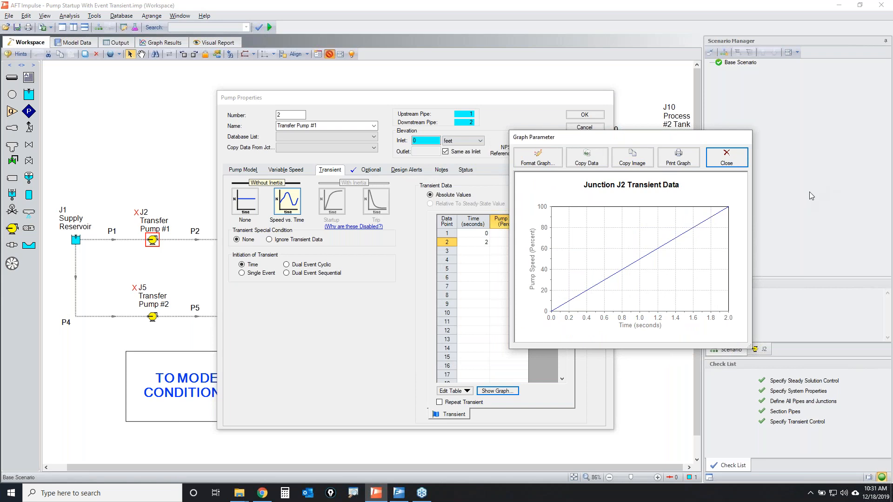
Circle the With Inertia heading, cross out the Startup model, circle the graph's speed curve, clear the markings and close the graph.
{"action": "left_click", "coordinate": [852, 167]}
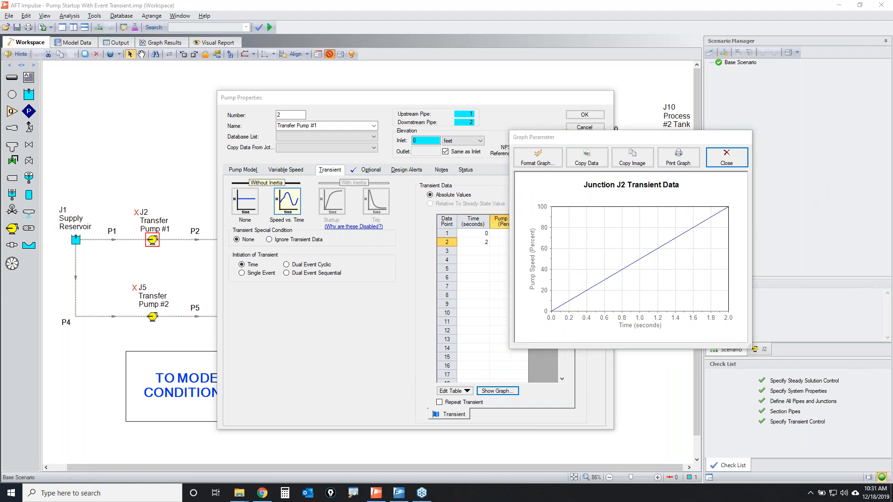
{"action": "mouse_move", "coordinate": [363, 176]}
{"action": "left_mouse_down"}
{"action": "mouse_move", "coordinate": [326, 203]}
{"action": "mouse_move", "coordinate": [361, 227]}
{"action": "left_mouse_up"}
{"action": "mouse_move", "coordinate": [340, 184]}
{"action": "left_mouse_down"}
{"action": "mouse_move", "coordinate": [378, 178]}
{"action": "mouse_move", "coordinate": [340, 182]}
{"action": "mouse_move", "coordinate": [361, 189]}
{"action": "left_mouse_up"}
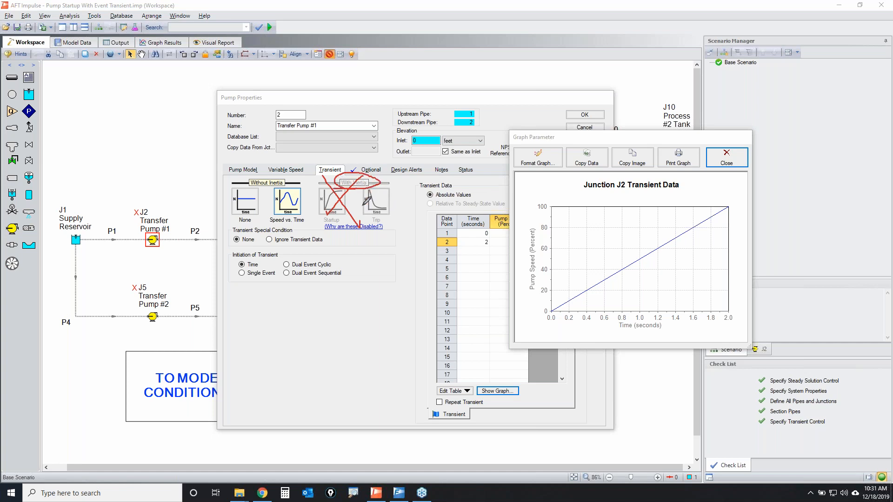
{"action": "mouse_move", "coordinate": [740, 204]}
{"action": "left_mouse_down"}
{"action": "mouse_move", "coordinate": [650, 224]}
{"action": "mouse_move", "coordinate": [517, 311]}
{"action": "mouse_move", "coordinate": [722, 257]}
{"action": "mouse_move", "coordinate": [741, 198]}
{"action": "left_mouse_up"}
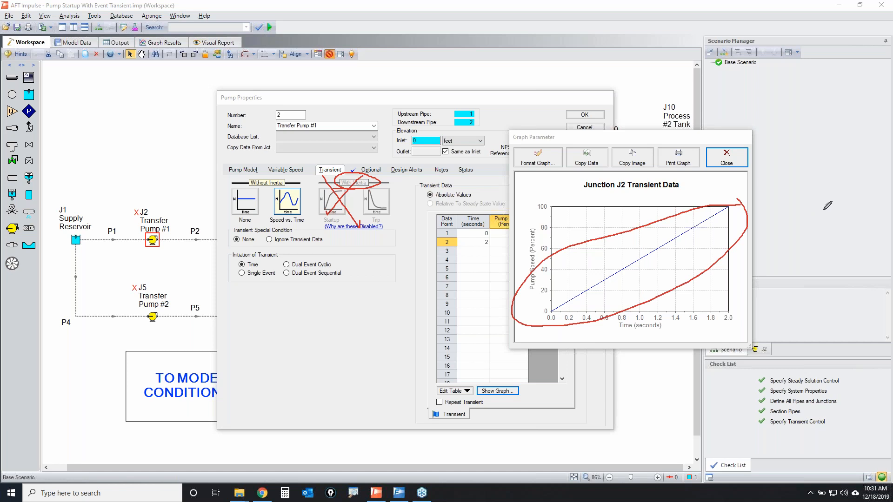
{"action": "right_click", "coordinate": [824, 211]}
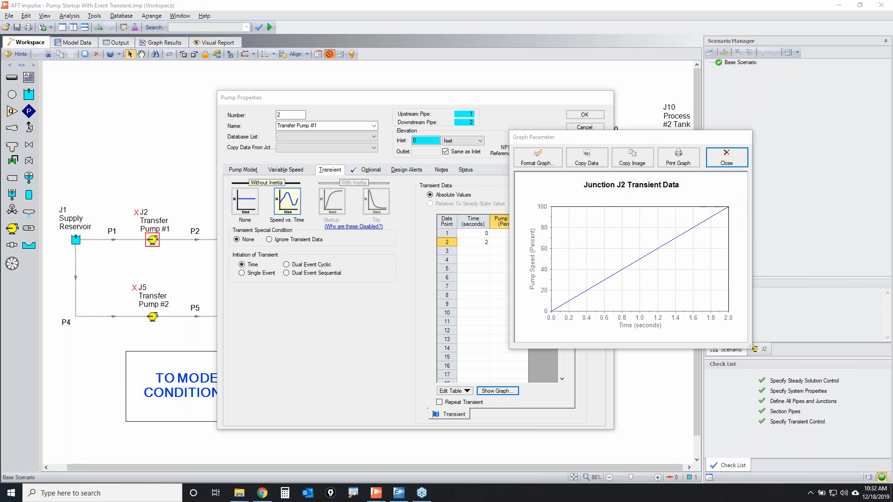
{"action": "left_click", "coordinate": [737, 160]}
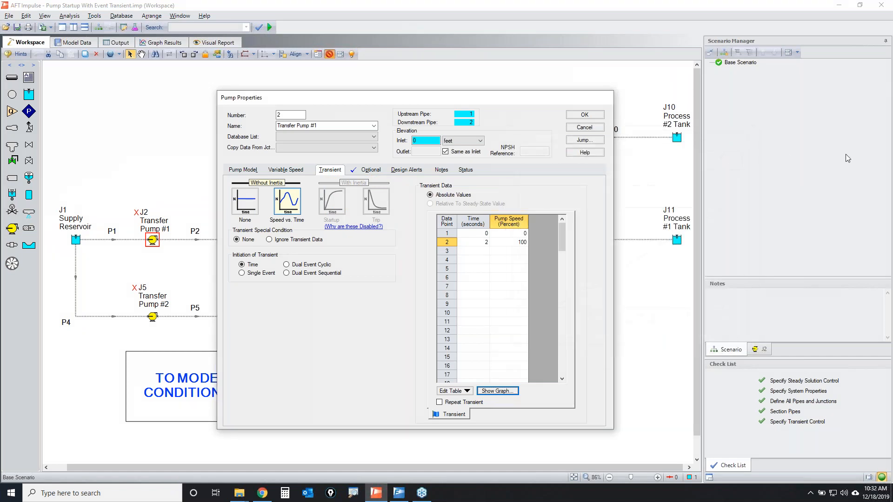
Circle the disabled Startup model under With Inertia and clear the marking.
{"action": "left_click", "coordinate": [848, 158]}
{"action": "mouse_move", "coordinate": [353, 181]}
{"action": "left_mouse_down"}
{"action": "mouse_move", "coordinate": [317, 193]}
{"action": "mouse_move", "coordinate": [361, 212]}
{"action": "mouse_move", "coordinate": [351, 178]}
{"action": "left_mouse_up"}
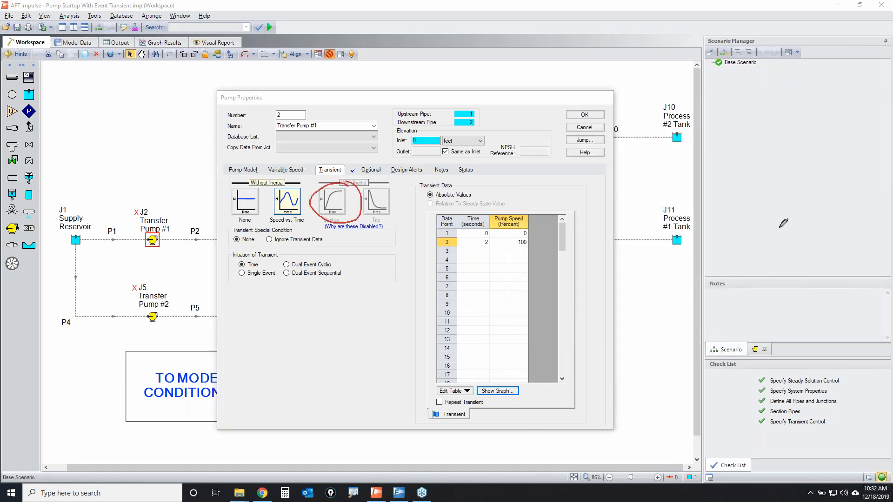
{"action": "key", "text": "Escape"}
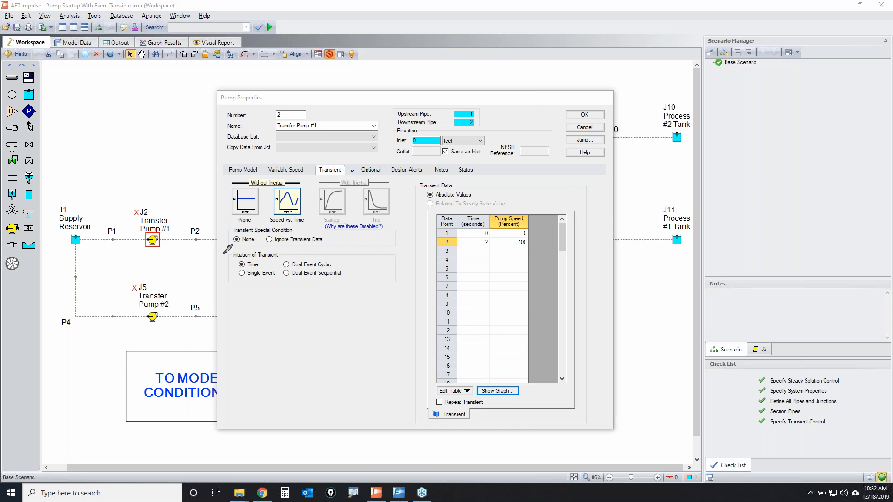
Circle the Time option and first data point, draw arrows from its values to Optional and Specify Transient Control, and clear the markings.
{"action": "mouse_move", "coordinate": [234, 264]}
{"action": "left_mouse_down"}
{"action": "mouse_move", "coordinate": [260, 259]}
{"action": "mouse_move", "coordinate": [240, 274]}
{"action": "left_mouse_up"}
{"action": "mouse_move", "coordinate": [441, 238]}
{"action": "left_mouse_down"}
{"action": "mouse_move", "coordinate": [511, 240]}
{"action": "mouse_move", "coordinate": [535, 223]}
{"action": "mouse_move", "coordinate": [460, 221]}
{"action": "mouse_move", "coordinate": [430, 232]}
{"action": "mouse_move", "coordinate": [448, 238]}
{"action": "left_mouse_up"}
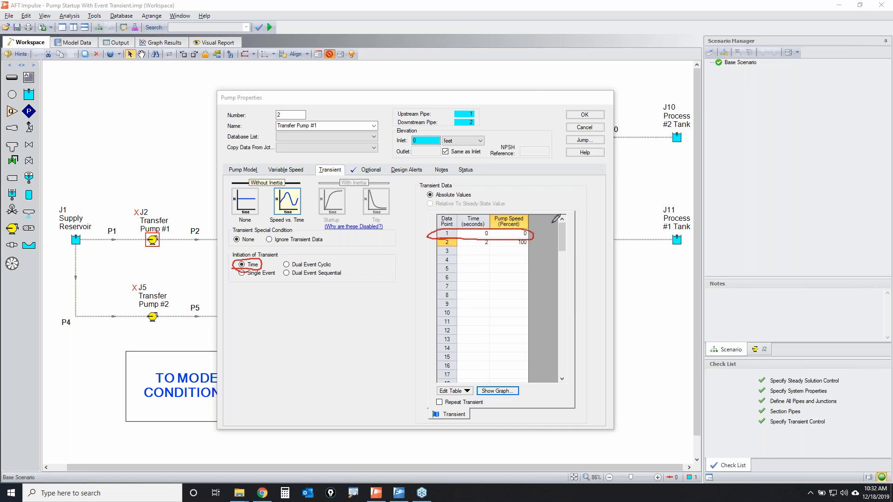
{"action": "mouse_move", "coordinate": [552, 207]}
{"action": "left_mouse_down"}
{"action": "mouse_move", "coordinate": [529, 229]}
{"action": "mouse_move", "coordinate": [507, 230]}
{"action": "mouse_move", "coordinate": [532, 234]}
{"action": "mouse_move", "coordinate": [549, 210]}
{"action": "mouse_move", "coordinate": [442, 139]}
{"action": "mouse_move", "coordinate": [378, 163]}
{"action": "left_mouse_up"}
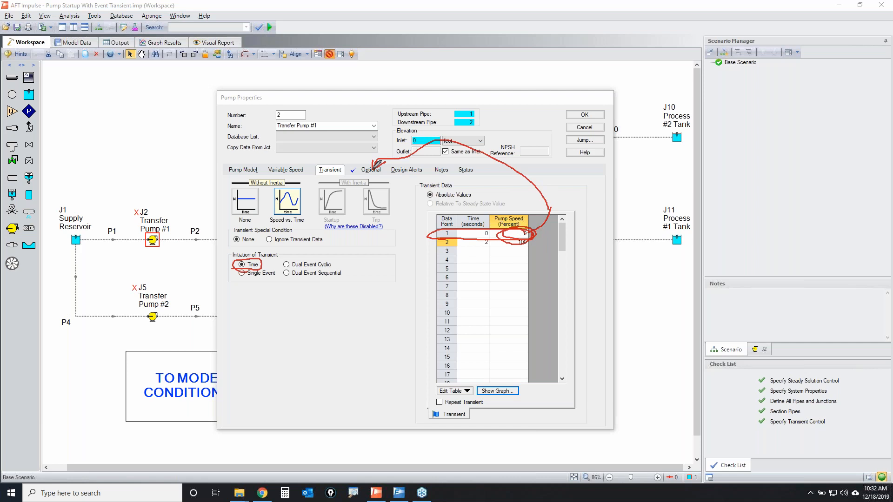
{"action": "mouse_move", "coordinate": [489, 228]}
{"action": "left_mouse_down"}
{"action": "mouse_move", "coordinate": [458, 229]}
{"action": "mouse_move", "coordinate": [461, 238]}
{"action": "mouse_move", "coordinate": [486, 228]}
{"action": "left_mouse_up"}
{"action": "mouse_move", "coordinate": [469, 240]}
{"action": "left_mouse_down"}
{"action": "mouse_move", "coordinate": [534, 356]}
{"action": "mouse_move", "coordinate": [766, 421]}
{"action": "mouse_move", "coordinate": [750, 423]}
{"action": "left_mouse_up"}
{"action": "mouse_move", "coordinate": [824, 417]}
{"action": "left_mouse_down"}
{"action": "mouse_move", "coordinate": [769, 415]}
{"action": "mouse_move", "coordinate": [804, 412]}
{"action": "left_mouse_up"}
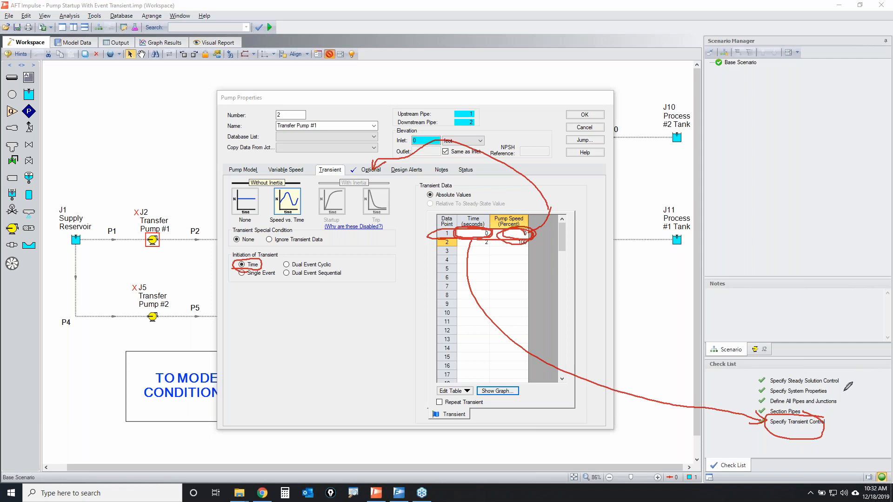
{"action": "key", "text": "Escape"}
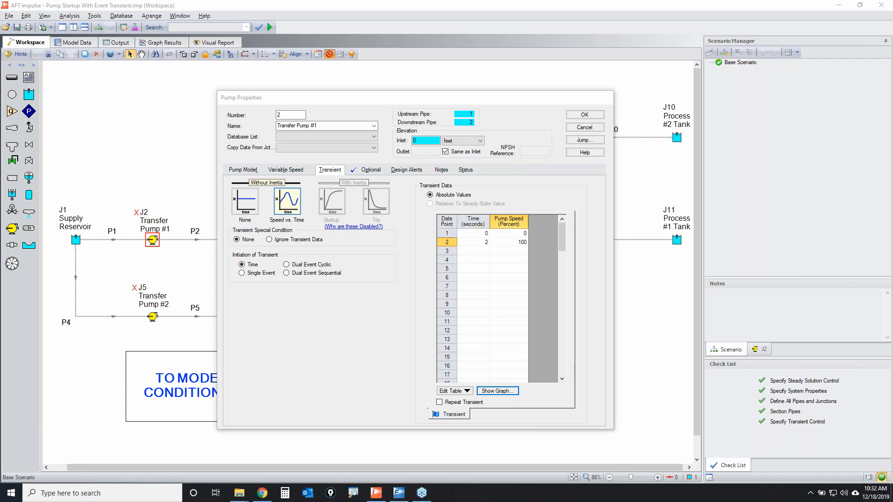
Point out the first and second transient data points with their time values, and the Time initiation option.
{"action": "left_click", "coordinate": [451, 234]}
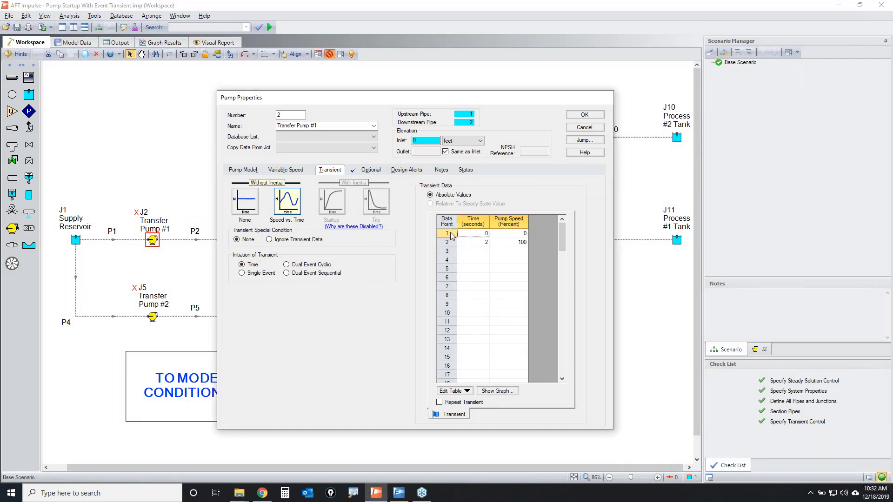
{"action": "left_click", "coordinate": [475, 234]}
{"action": "left_click", "coordinate": [452, 243]}
{"action": "left_click", "coordinate": [474, 243]}
{"action": "left_click", "coordinate": [256, 265]}
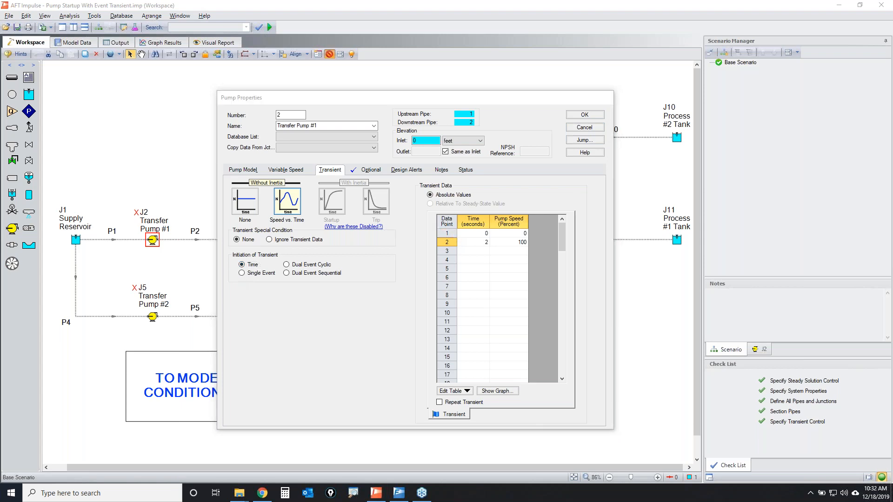
Circle the two transient data points repeatedly, draw an arrow pointing to them, and clear the markings.
{"action": "mouse_move", "coordinate": [526, 217]}
{"action": "left_mouse_down"}
{"action": "mouse_move", "coordinate": [538, 237]}
{"action": "mouse_move", "coordinate": [551, 223]}
{"action": "left_mouse_up"}
{"action": "mouse_move", "coordinate": [519, 187]}
{"action": "left_mouse_down"}
{"action": "mouse_move", "coordinate": [518, 200]}
{"action": "mouse_move", "coordinate": [600, 103]}
{"action": "left_mouse_up"}
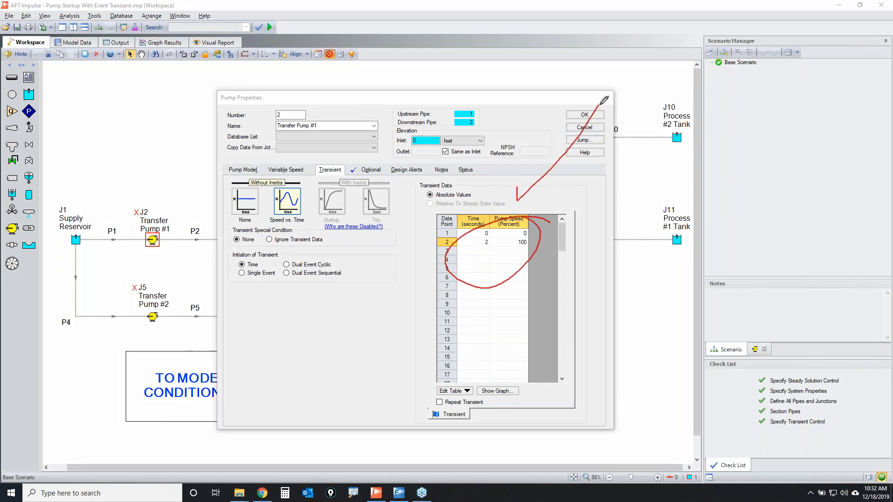
{"action": "mouse_move", "coordinate": [547, 223]}
{"action": "left_mouse_down"}
{"action": "mouse_move", "coordinate": [535, 241]}
{"action": "mouse_move", "coordinate": [475, 224]}
{"action": "mouse_move", "coordinate": [525, 278]}
{"action": "mouse_move", "coordinate": [478, 270]}
{"action": "mouse_move", "coordinate": [446, 233]}
{"action": "mouse_move", "coordinate": [503, 219]}
{"action": "mouse_move", "coordinate": [488, 275]}
{"action": "mouse_move", "coordinate": [538, 259]}
{"action": "mouse_move", "coordinate": [476, 216]}
{"action": "left_mouse_up"}
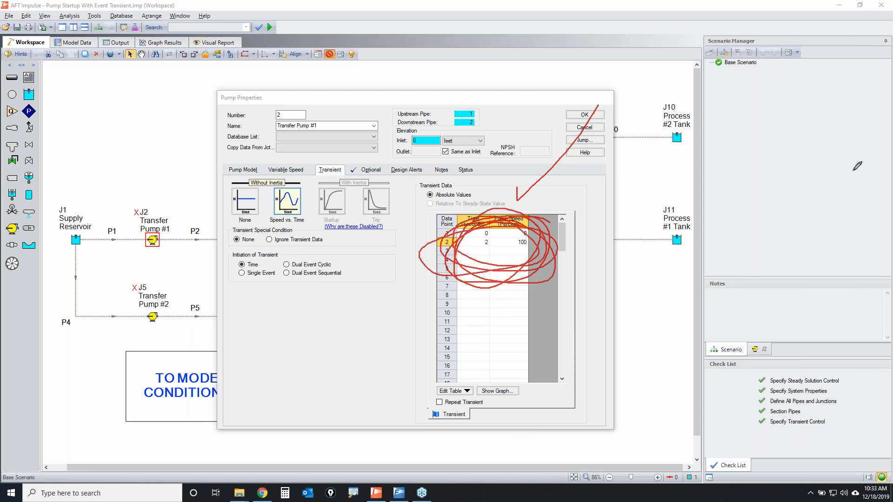
{"action": "key", "text": "Escape"}
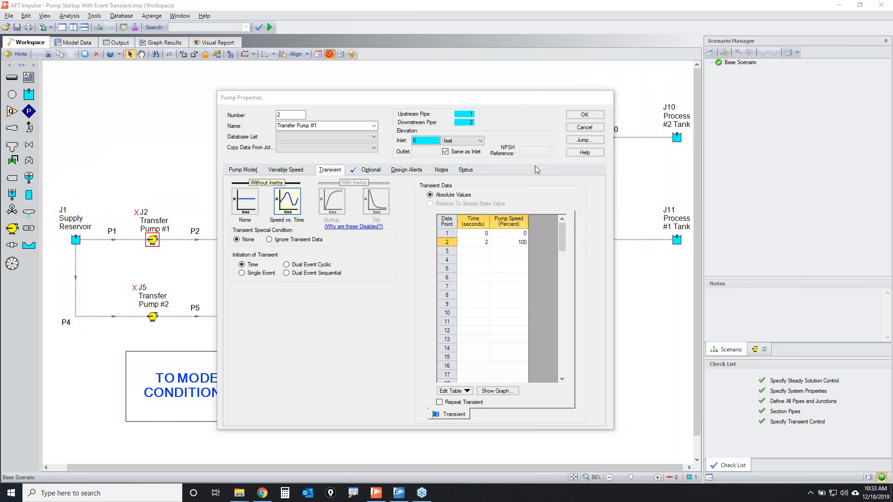
Review the simulation start time in the Transient Control settings without changing anything.
{"action": "left_click", "coordinate": [585, 127]}
{"action": "left_click", "coordinate": [806, 423]}
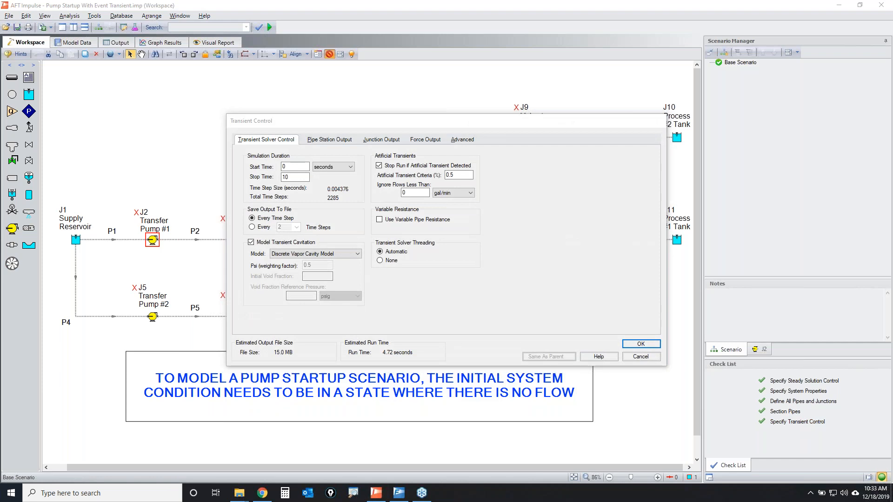
{"action": "mouse_move", "coordinate": [254, 165]}
{"action": "left_mouse_down"}
{"action": "mouse_move", "coordinate": [282, 164]}
{"action": "mouse_move", "coordinate": [247, 161]}
{"action": "mouse_move", "coordinate": [251, 149]}
{"action": "mouse_move", "coordinate": [276, 160]}
{"action": "left_mouse_up"}
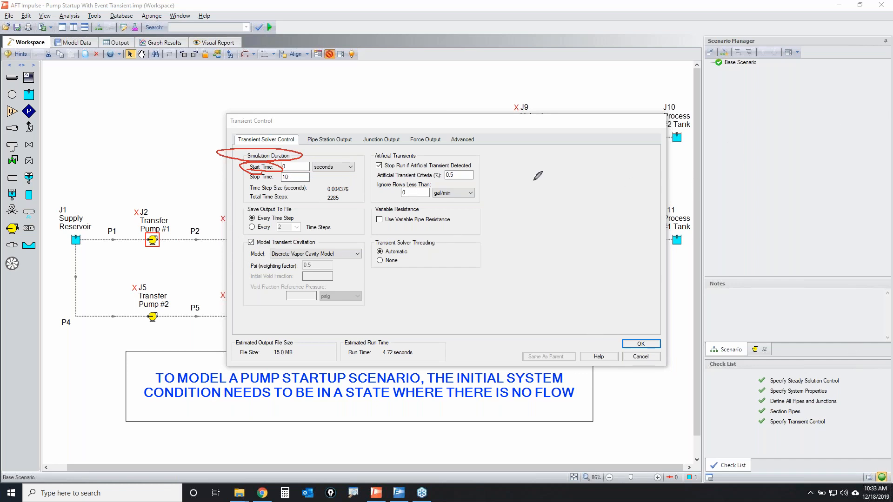
{"action": "mouse_move", "coordinate": [267, 169]}
{"action": "left_mouse_down"}
{"action": "mouse_move", "coordinate": [328, 166]}
{"action": "mouse_move", "coordinate": [247, 158]}
{"action": "mouse_move", "coordinate": [246, 168]}
{"action": "mouse_move", "coordinate": [297, 171]}
{"action": "mouse_move", "coordinate": [328, 160]}
{"action": "mouse_move", "coordinate": [281, 173]}
{"action": "mouse_move", "coordinate": [328, 163]}
{"action": "left_mouse_up"}
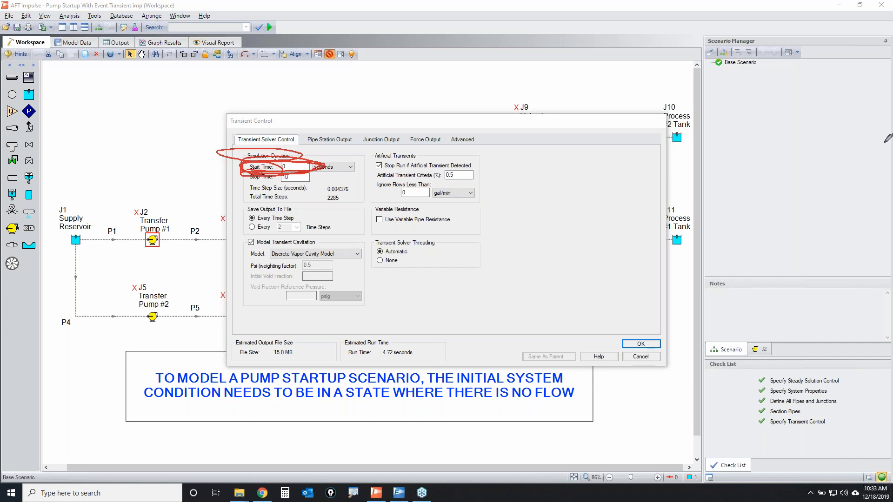
{"action": "key", "text": "Escape"}
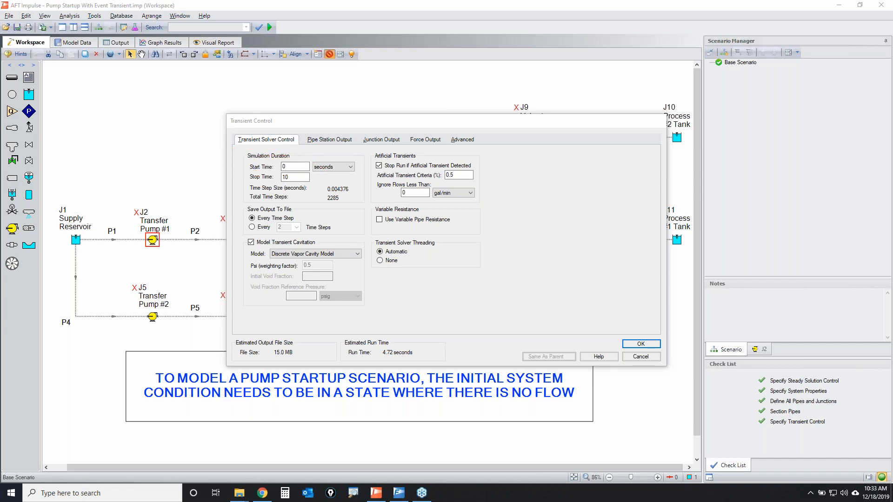
{"action": "left_click", "coordinate": [641, 356]}
Extend Transfer Pump #1's time-based transient table with 0% speed at 5 seconds and 100% speed at 7 seconds.
{"action": "double_click", "coordinate": [157, 241]}
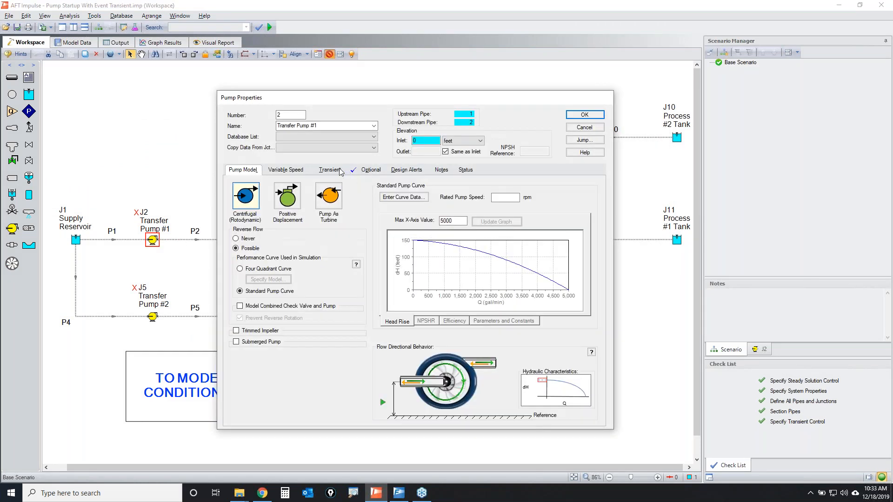
{"action": "left_click", "coordinate": [330, 170]}
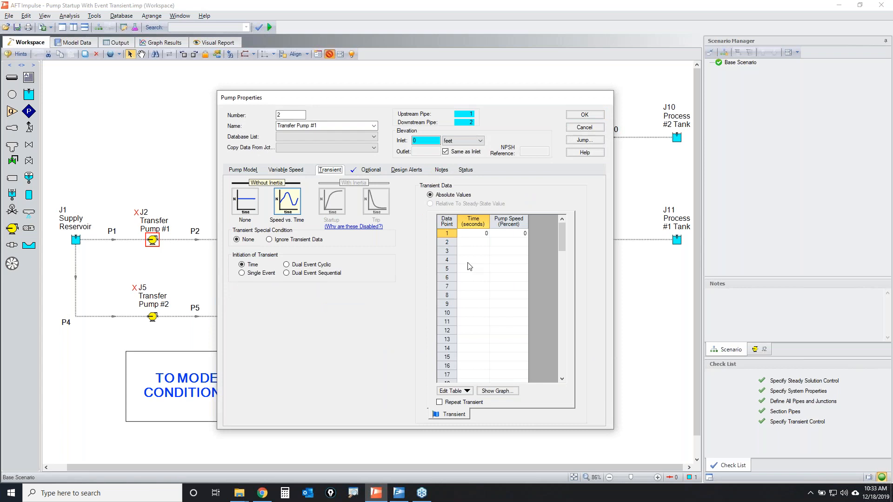
{"action": "left_click", "coordinate": [516, 235]}
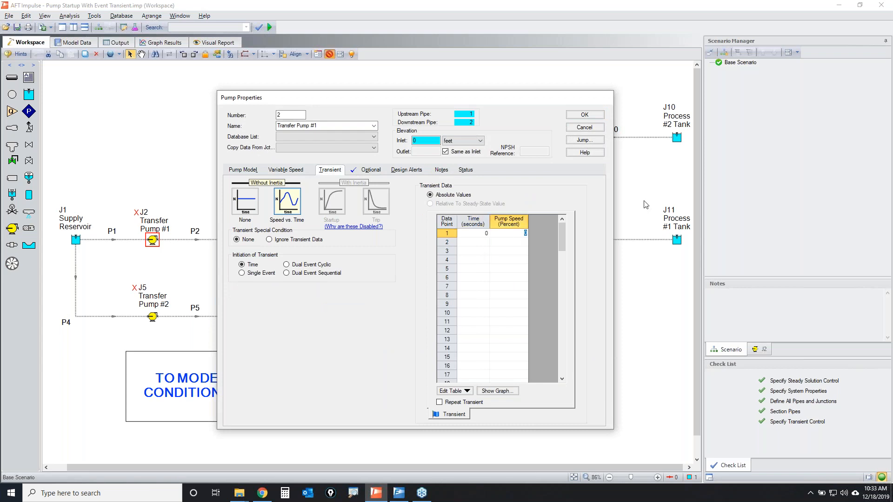
{"action": "key", "text": "Tab"}
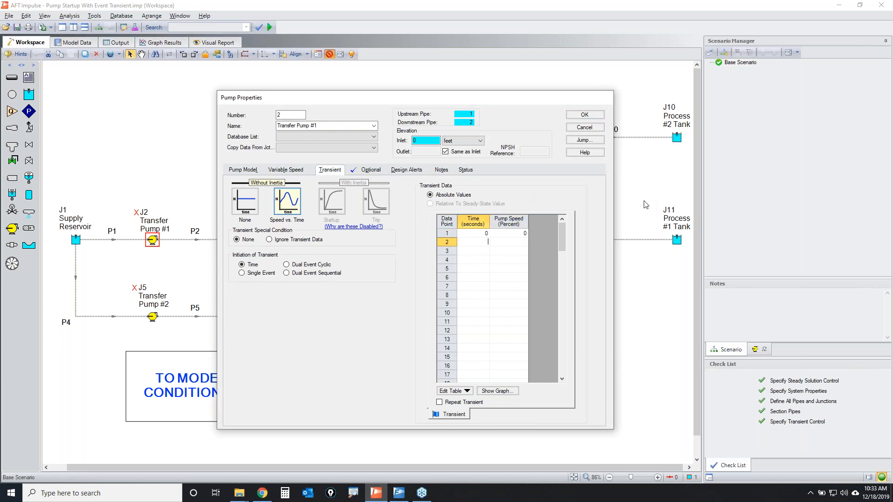
{"action": "key", "text": "Tab"}
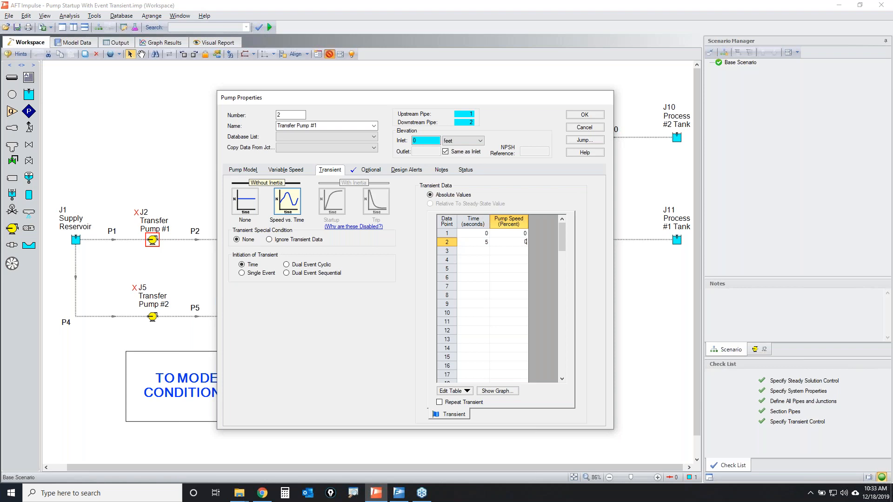
{"action": "type", "text": "0"}
{"action": "key", "text": "Tab"}
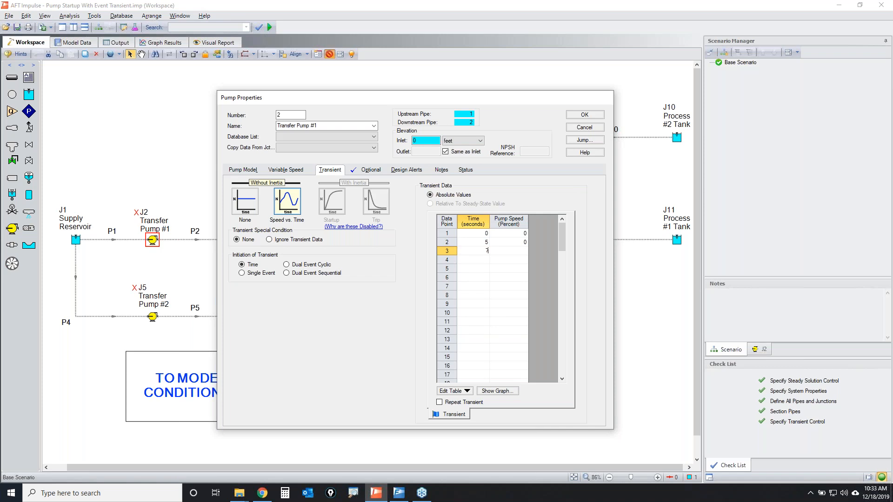
{"action": "key", "text": "Tab"}
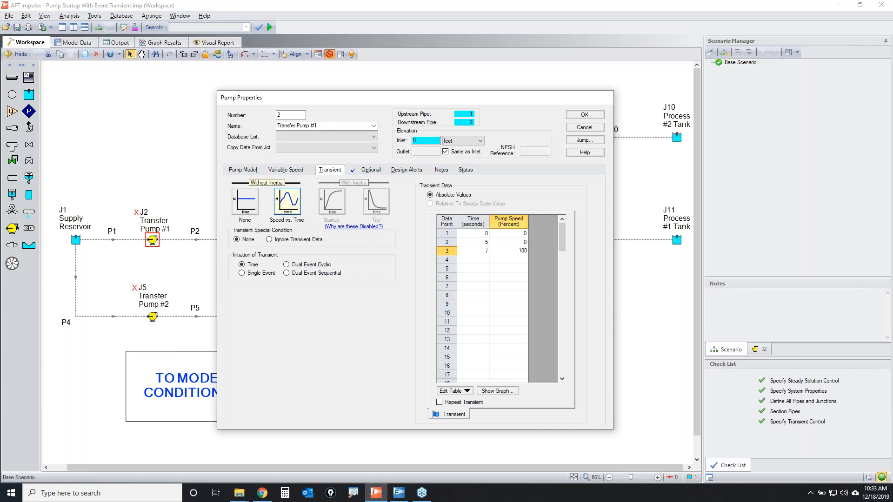
Graph Transfer Pump #1's transient data and compare the speed curve with the table entries and time-based initiation.
{"action": "left_click", "coordinate": [497, 391]}
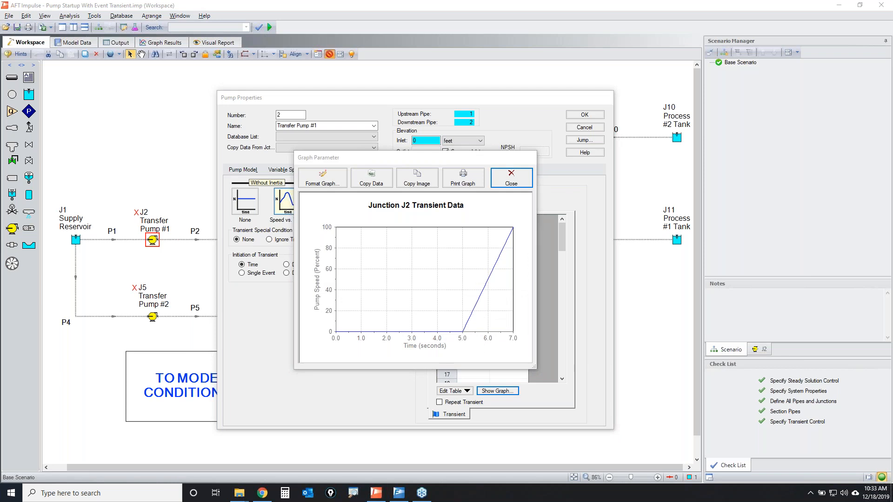
{"action": "left_click_drag", "start_coordinate": [466, 160], "coordinate": [795, 136]}
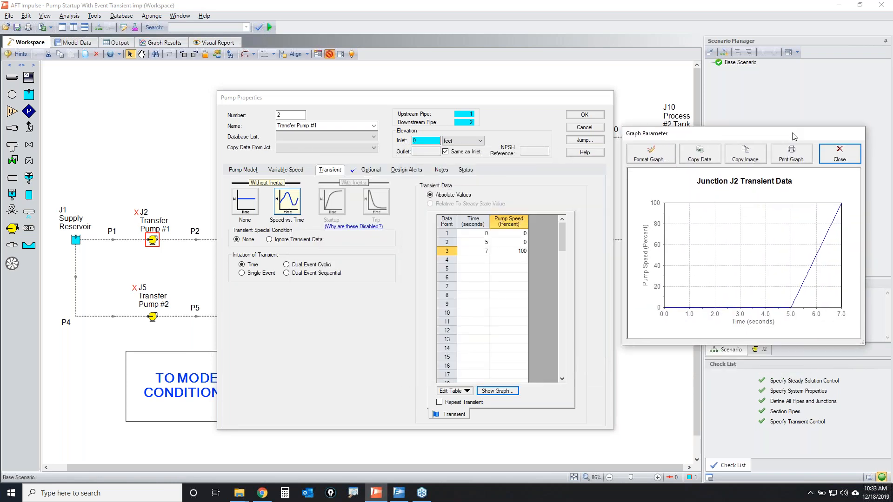
{"action": "mouse_move", "coordinate": [226, 267]}
{"action": "left_mouse_down"}
{"action": "mouse_move", "coordinate": [267, 263]}
{"action": "mouse_move", "coordinate": [244, 260]}
{"action": "left_mouse_up"}
{"action": "mouse_move", "coordinate": [456, 231]}
{"action": "left_mouse_down"}
{"action": "mouse_move", "coordinate": [518, 227]}
{"action": "mouse_move", "coordinate": [535, 244]}
{"action": "mouse_move", "coordinate": [459, 246]}
{"action": "mouse_move", "coordinate": [458, 231]}
{"action": "left_mouse_up"}
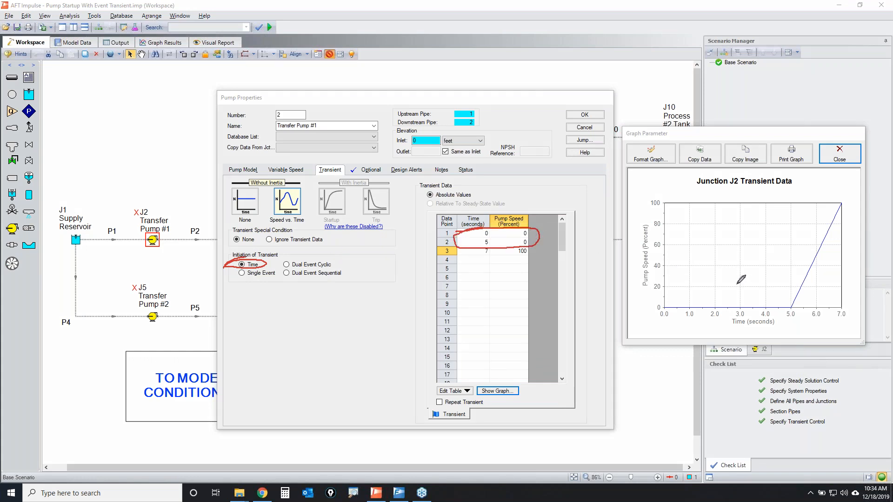
{"action": "mouse_move", "coordinate": [658, 303]}
{"action": "left_mouse_down"}
{"action": "mouse_move", "coordinate": [791, 301]}
{"action": "mouse_move", "coordinate": [793, 314]}
{"action": "mouse_move", "coordinate": [693, 323]}
{"action": "mouse_move", "coordinate": [656, 309]}
{"action": "mouse_move", "coordinate": [674, 304]}
{"action": "left_mouse_up"}
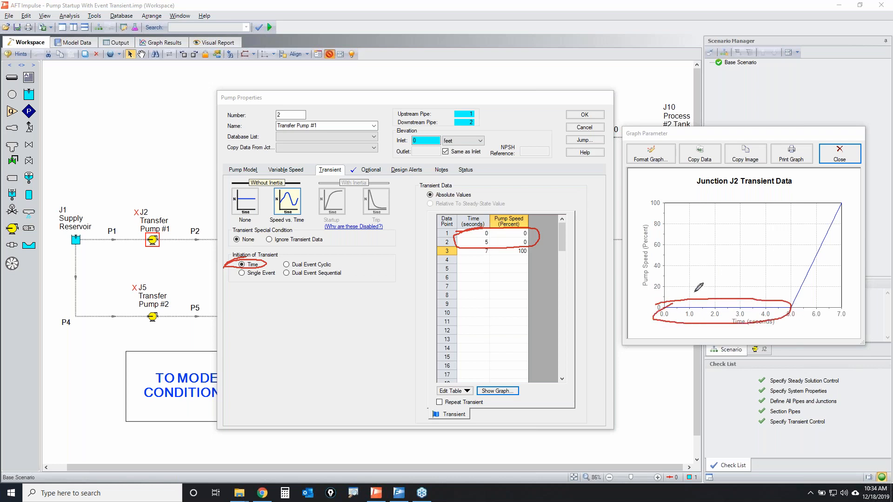
{"action": "left_click_drag", "start_coordinate": [793, 306], "coordinate": [845, 203]}
{"action": "left_click_drag", "start_coordinate": [515, 215], "coordinate": [568, 171]}
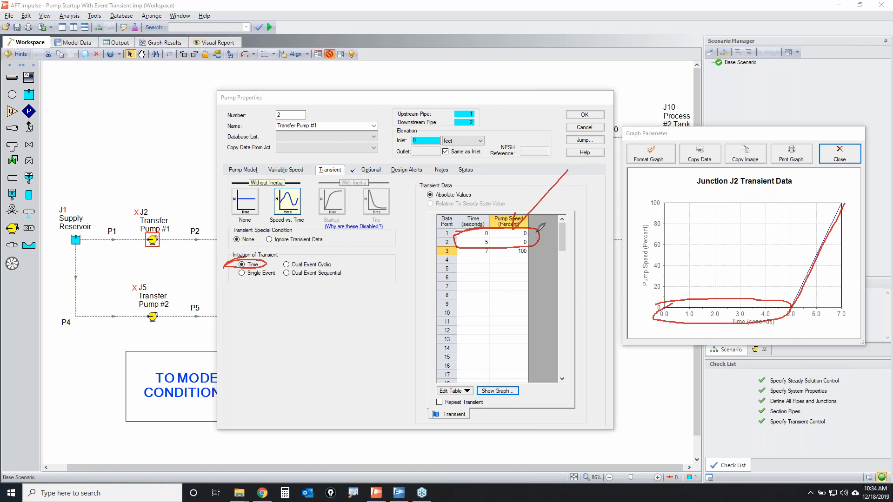
{"action": "left_click_drag", "start_coordinate": [449, 243], "coordinate": [542, 231]}
{"action": "mouse_move", "coordinate": [561, 256]}
{"action": "left_mouse_down"}
{"action": "mouse_move", "coordinate": [440, 255]}
{"action": "mouse_move", "coordinate": [540, 222]}
{"action": "left_mouse_up"}
{"action": "mouse_move", "coordinate": [234, 269]}
{"action": "left_mouse_down"}
{"action": "mouse_move", "coordinate": [266, 264]}
{"action": "mouse_move", "coordinate": [223, 267]}
{"action": "mouse_move", "coordinate": [231, 259]}
{"action": "mouse_move", "coordinate": [224, 268]}
{"action": "left_mouse_up"}
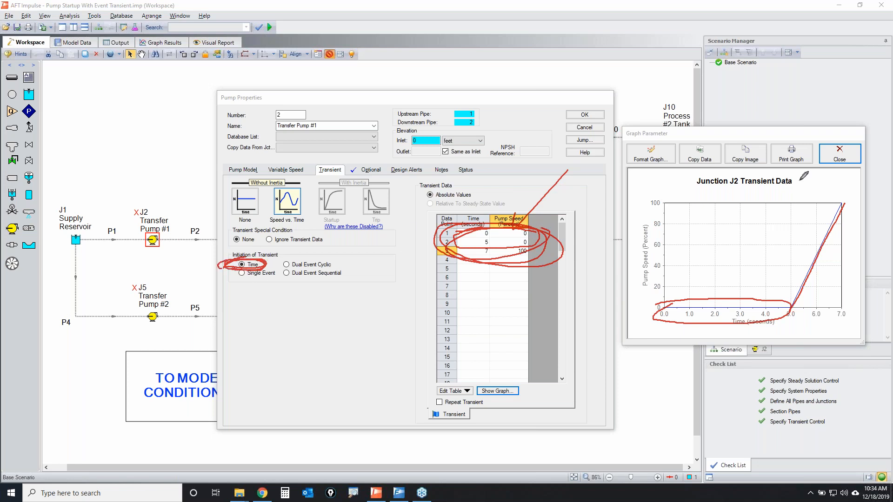
{"action": "key", "text": "Escape"}
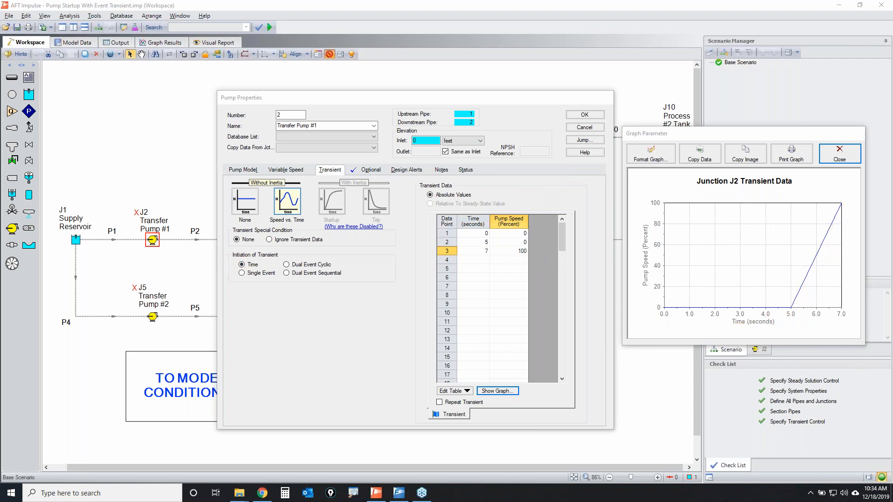
{"action": "left_click", "coordinate": [848, 156]}
Clear Transfer Pump #1's transient data and enter 0% speed at 0 seconds and 100% speed at 2 seconds.
{"action": "left_click", "coordinate": [470, 392]}
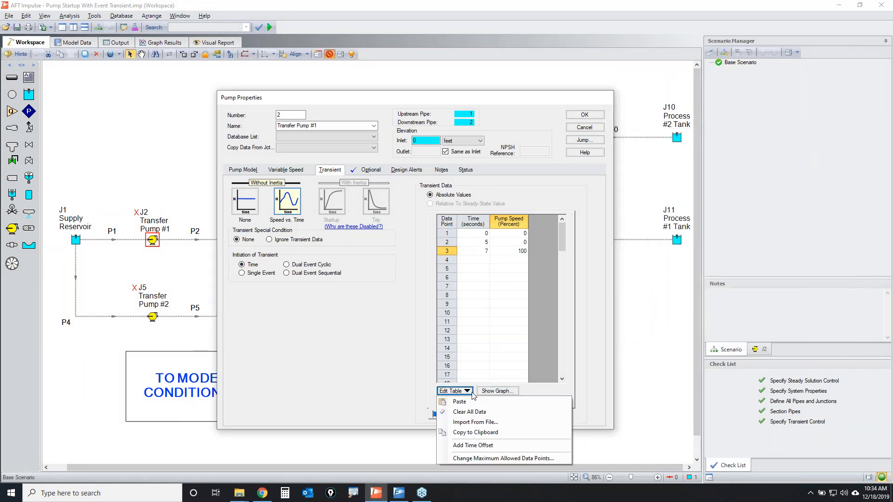
{"action": "left_click", "coordinate": [469, 413]}
{"action": "left_click", "coordinate": [473, 234]}
{"action": "key", "text": "Tab"}
{"action": "type", "text": "0"}
{"action": "key", "text": "Tab"}
{"action": "type", "text": "2"}
{"action": "key", "text": "Tab"}
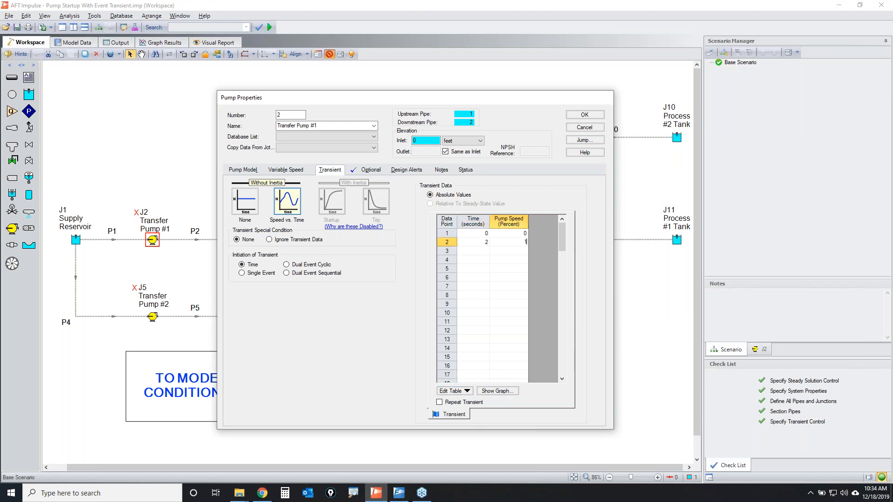
Preview the graph of Transfer Pump #1's revised transient data and accept the pump properties.
{"action": "left_click", "coordinate": [492, 392]}
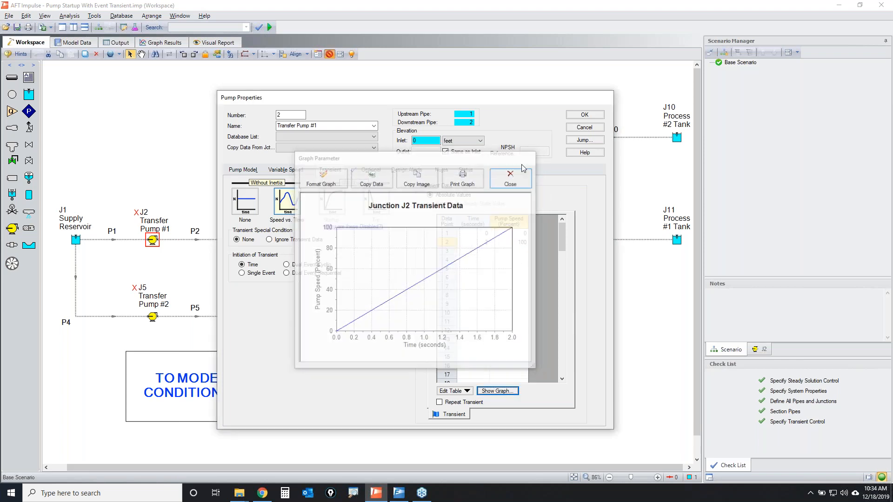
{"action": "left_click", "coordinate": [517, 176]}
{"action": "left_click", "coordinate": [585, 114]}
{"action": "left_click", "coordinate": [532, 294]}
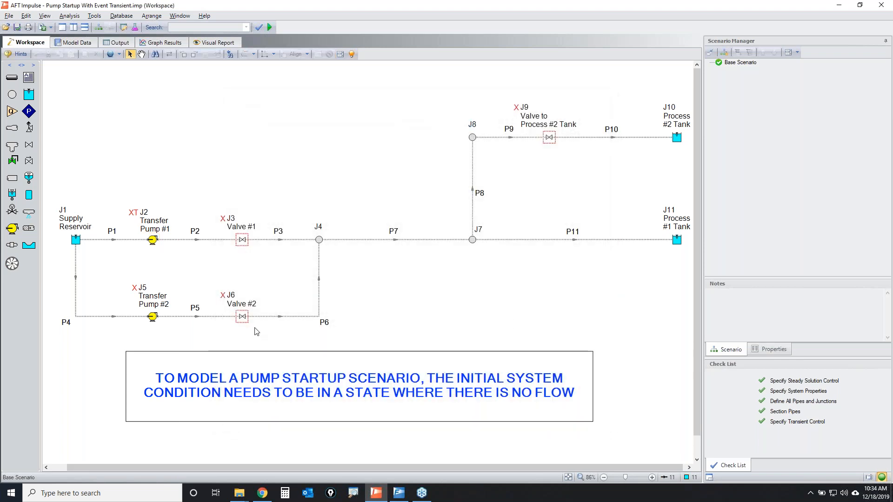
Open the properties of Transfer Pump #2 and try out its Speed vs. Time transient option.
{"action": "double_click", "coordinate": [154, 316]}
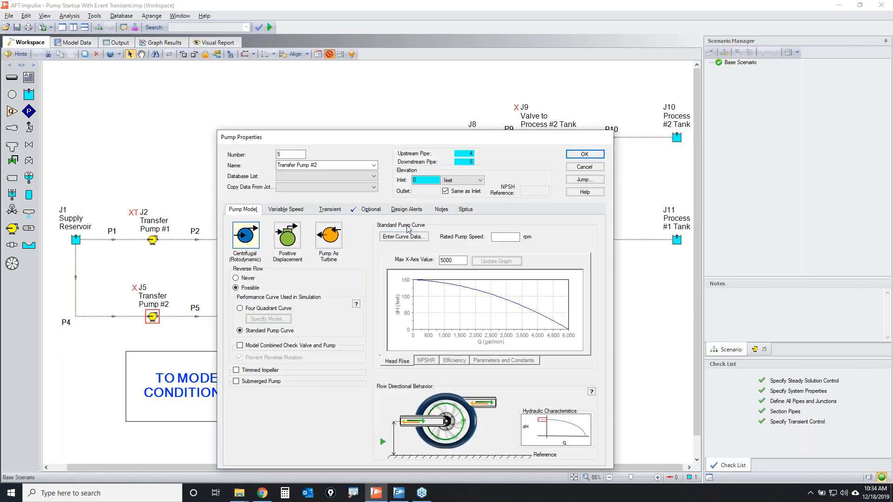
{"action": "left_click", "coordinate": [338, 211]}
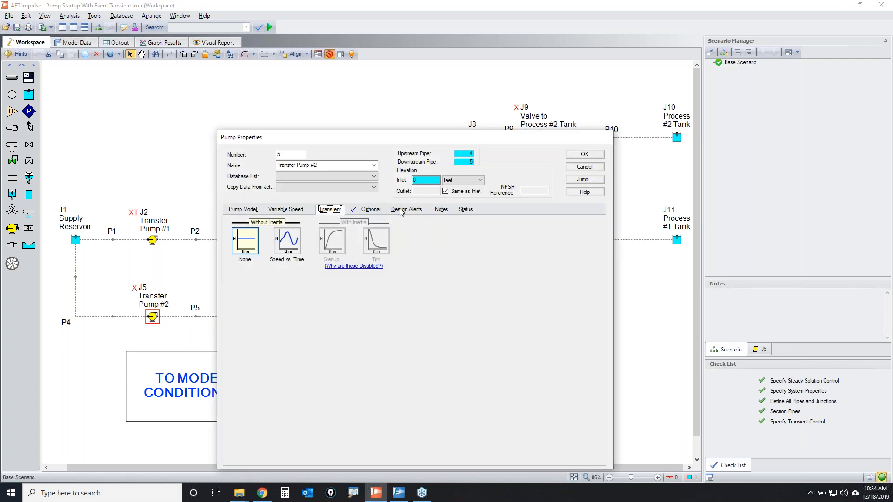
{"action": "left_click", "coordinate": [287, 240]}
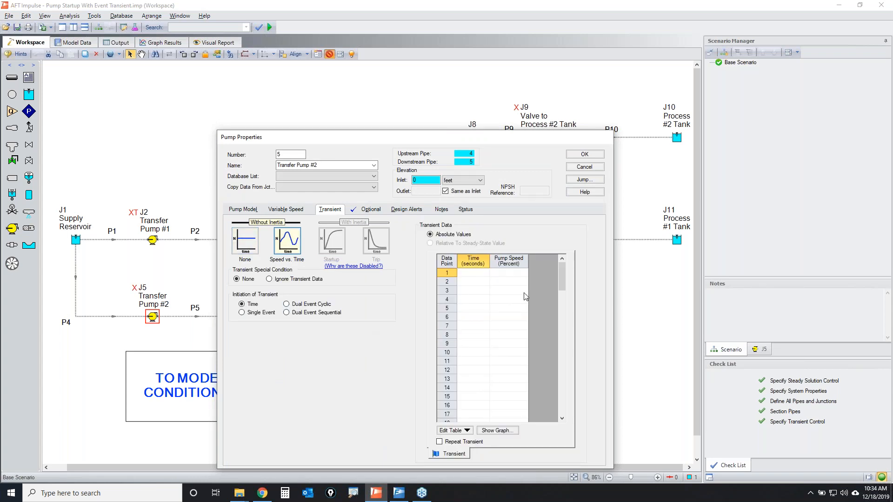
{"action": "left_click", "coordinate": [245, 241]}
{"action": "left_click", "coordinate": [244, 209]}
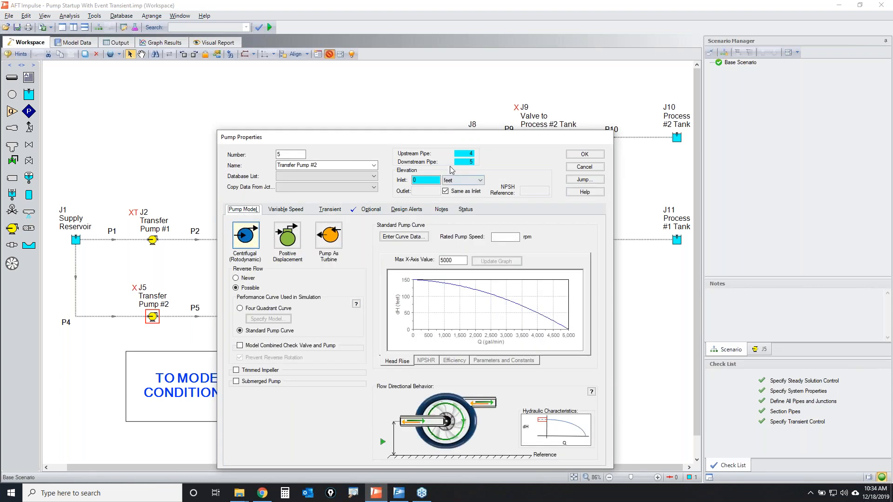
Copy all Transient Data parameters from junction 2 (Transfer Pump #1) into Transfer Pump #2.
{"action": "left_click_drag", "start_coordinate": [478, 138], "coordinate": [527, 130]}
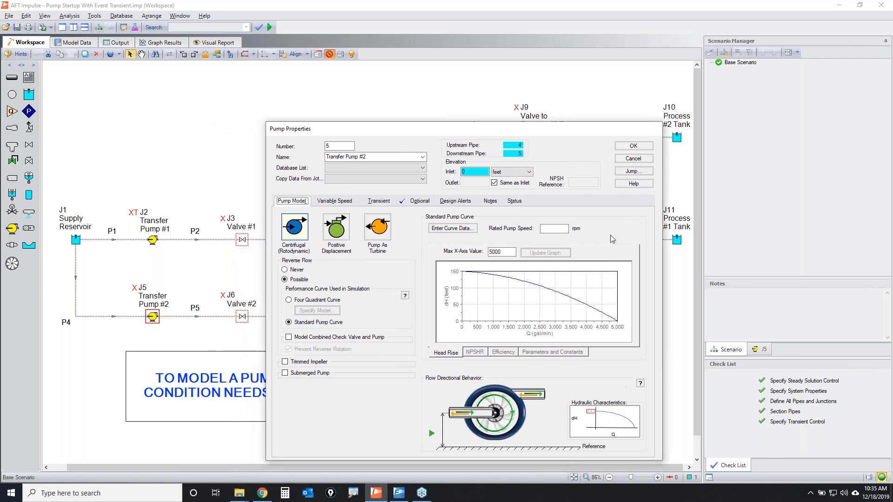
{"action": "left_click", "coordinate": [367, 180]}
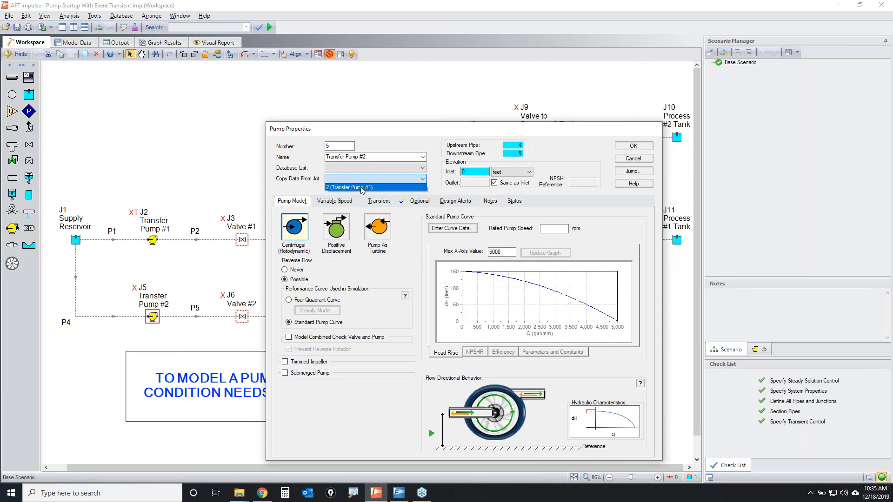
{"action": "left_click", "coordinate": [361, 188]}
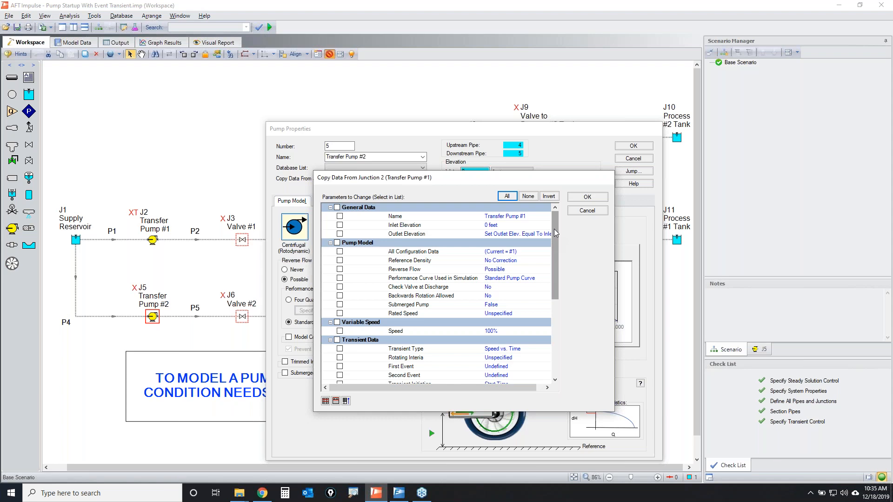
{"action": "scroll", "coordinate": [555, 256], "scroll_direction": "down", "scroll_amount": 3}
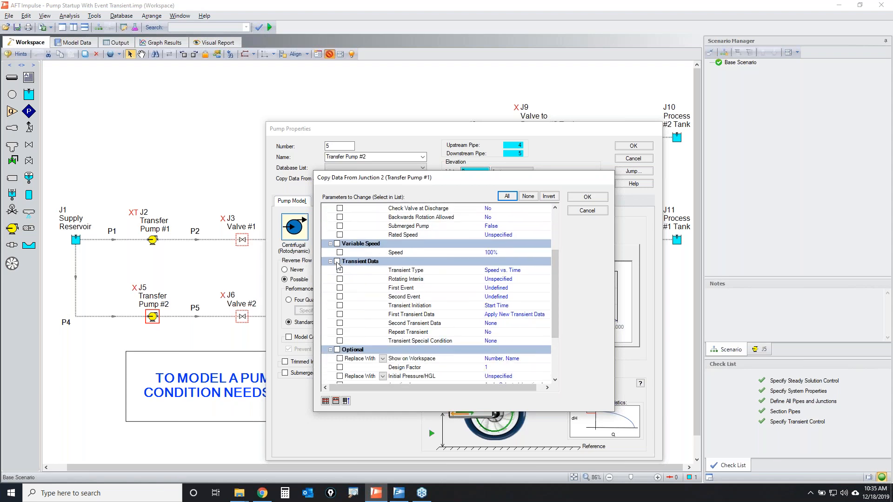
{"action": "left_click", "coordinate": [338, 262]}
{"action": "left_click_drag", "start_coordinate": [561, 179], "coordinate": [683, 198]}
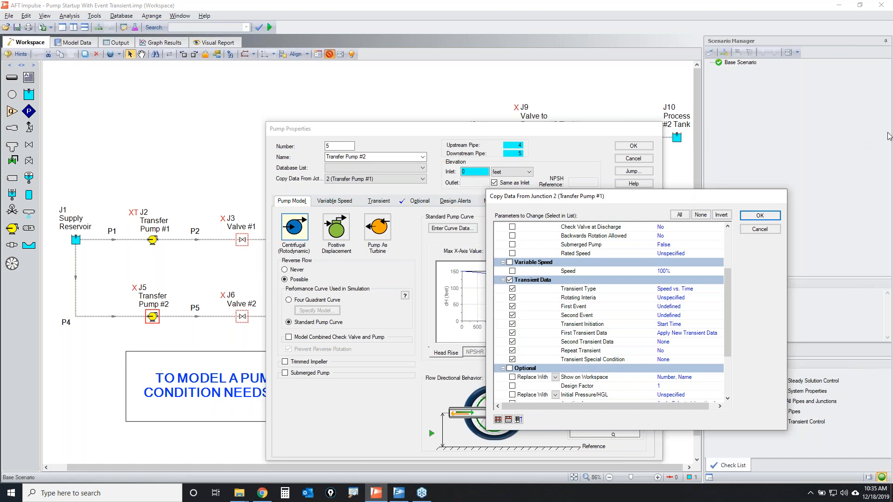
{"action": "mouse_move", "coordinate": [400, 190]}
{"action": "left_mouse_down"}
{"action": "mouse_move", "coordinate": [386, 213]}
{"action": "mouse_move", "coordinate": [375, 193]}
{"action": "left_mouse_up"}
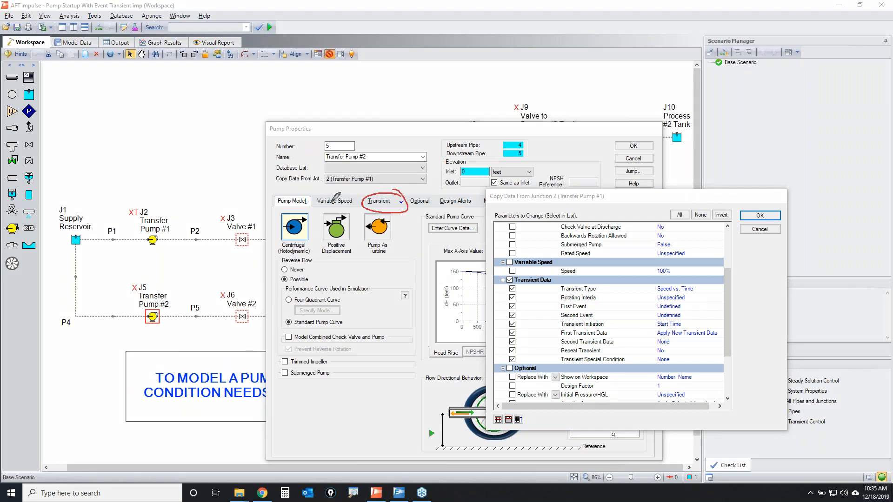
{"action": "mouse_move", "coordinate": [184, 192]}
{"action": "left_mouse_down"}
{"action": "mouse_move", "coordinate": [135, 254]}
{"action": "mouse_move", "coordinate": [163, 188]}
{"action": "left_mouse_up"}
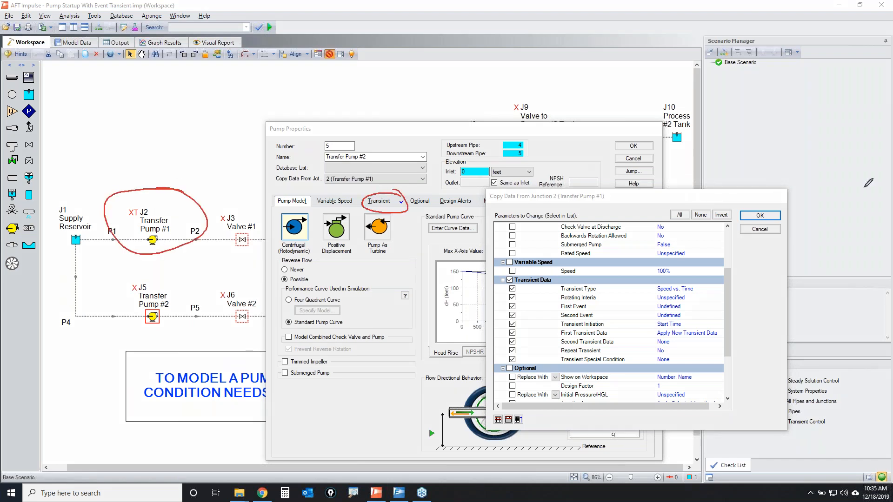
{"action": "mouse_move", "coordinate": [522, 280]}
{"action": "left_mouse_down"}
{"action": "mouse_move", "coordinate": [502, 279]}
{"action": "mouse_move", "coordinate": [483, 348]}
{"action": "mouse_move", "coordinate": [530, 356]}
{"action": "mouse_move", "coordinate": [521, 274]}
{"action": "left_mouse_up"}
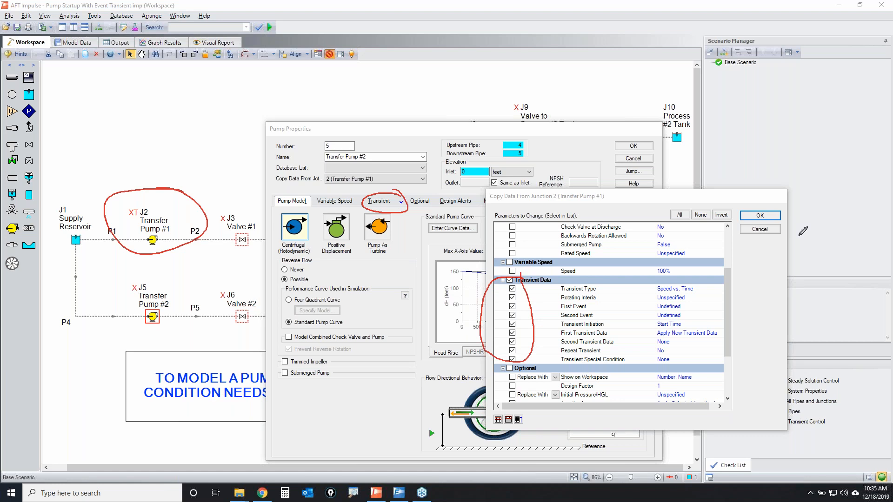
{"action": "key", "text": "Escape"}
{"action": "left_click", "coordinate": [760, 215]}
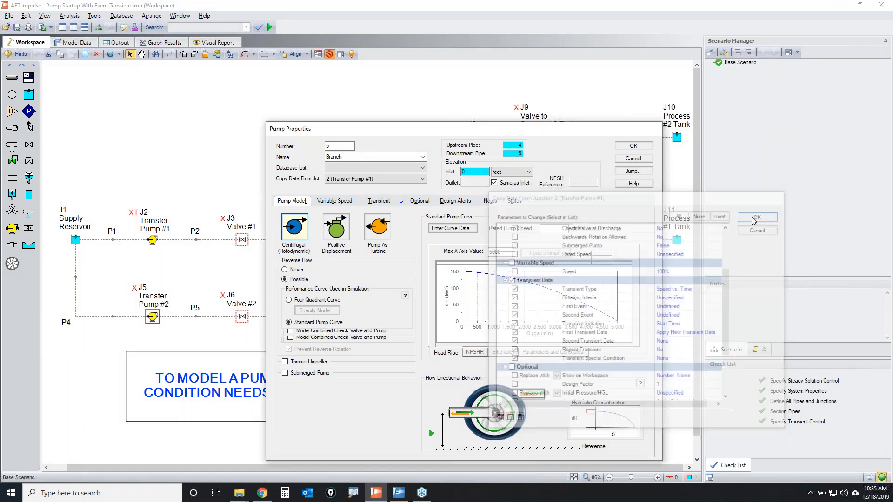
Check Transfer Pump #2's copied Speed vs. Time transient settings and accept the pump properties.
{"action": "left_click", "coordinate": [390, 203]}
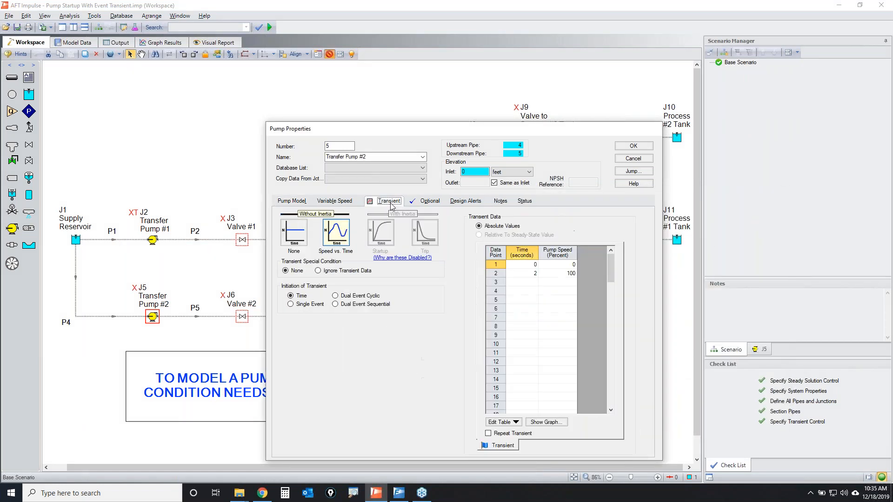
{"action": "key", "text": "ctrl+2"}
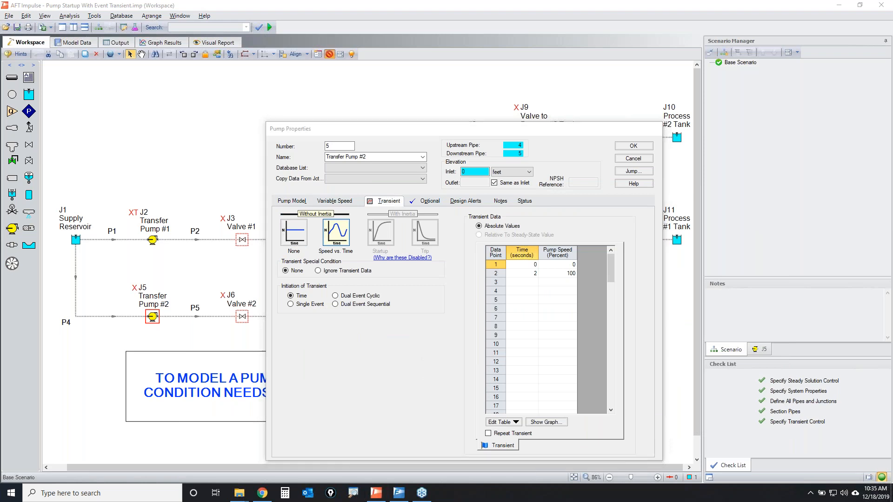
{"action": "mouse_move", "coordinate": [357, 219]}
{"action": "left_mouse_down"}
{"action": "mouse_move", "coordinate": [329, 217]}
{"action": "mouse_move", "coordinate": [345, 247]}
{"action": "mouse_move", "coordinate": [348, 217]}
{"action": "mouse_move", "coordinate": [300, 215]}
{"action": "left_mouse_up"}
{"action": "mouse_move", "coordinate": [285, 297]}
{"action": "left_mouse_down"}
{"action": "mouse_move", "coordinate": [328, 292]}
{"action": "mouse_move", "coordinate": [274, 291]}
{"action": "mouse_move", "coordinate": [288, 298]}
{"action": "left_mouse_up"}
{"action": "mouse_move", "coordinate": [575, 252]}
{"action": "left_mouse_down"}
{"action": "mouse_move", "coordinate": [558, 275]}
{"action": "mouse_move", "coordinate": [571, 256]}
{"action": "left_mouse_up"}
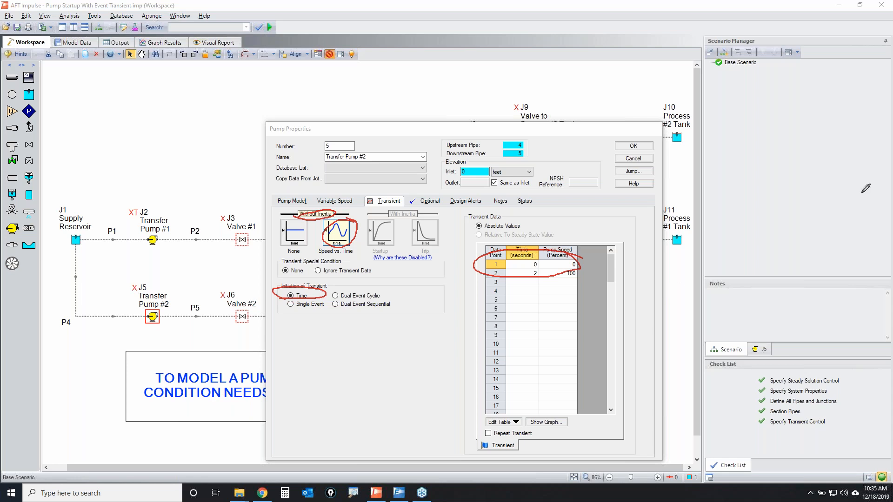
{"action": "key", "text": "Escape"}
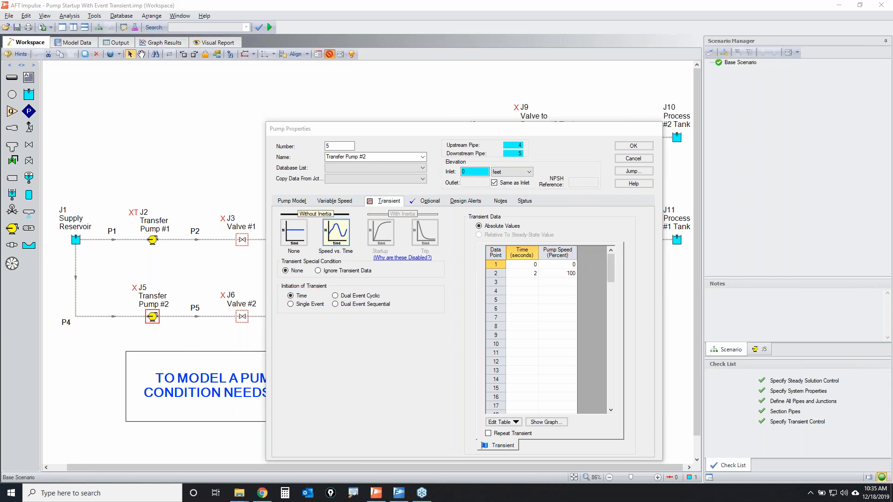
{"action": "left_click", "coordinate": [650, 145]}
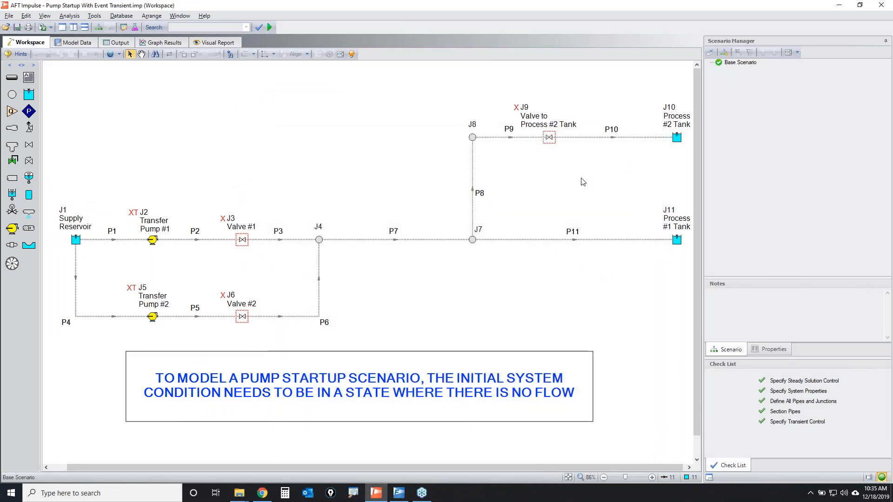
{"action": "double_click", "coordinate": [242, 240]}
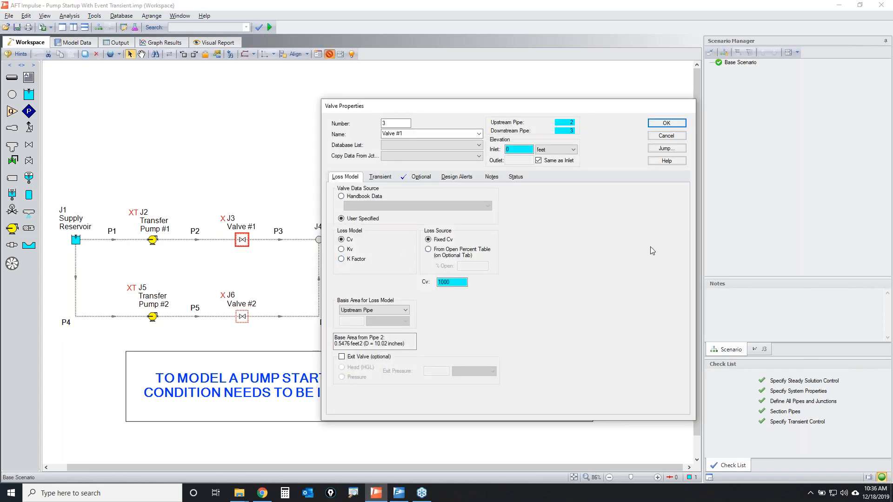
{"action": "left_click", "coordinate": [666, 136]}
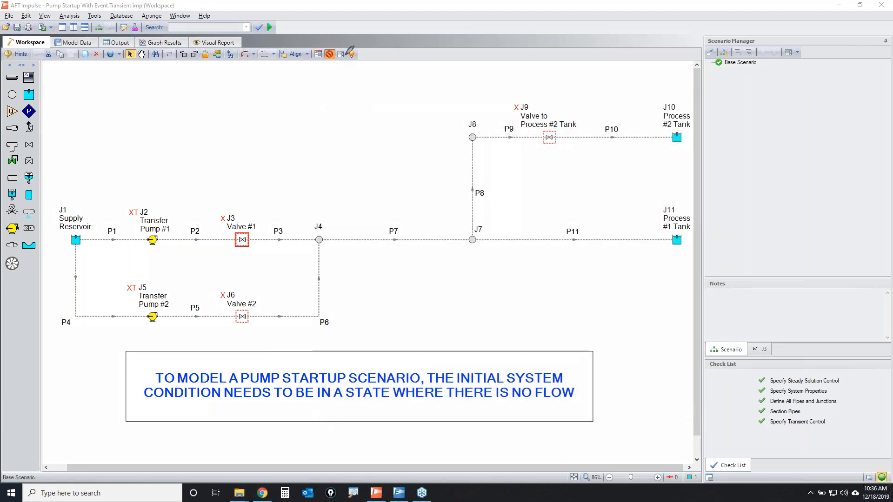
{"action": "mouse_move", "coordinate": [169, 214]}
{"action": "left_mouse_down"}
{"action": "mouse_move", "coordinate": [106, 266]}
{"action": "mouse_move", "coordinate": [207, 305]}
{"action": "mouse_move", "coordinate": [153, 211]}
{"action": "left_mouse_up"}
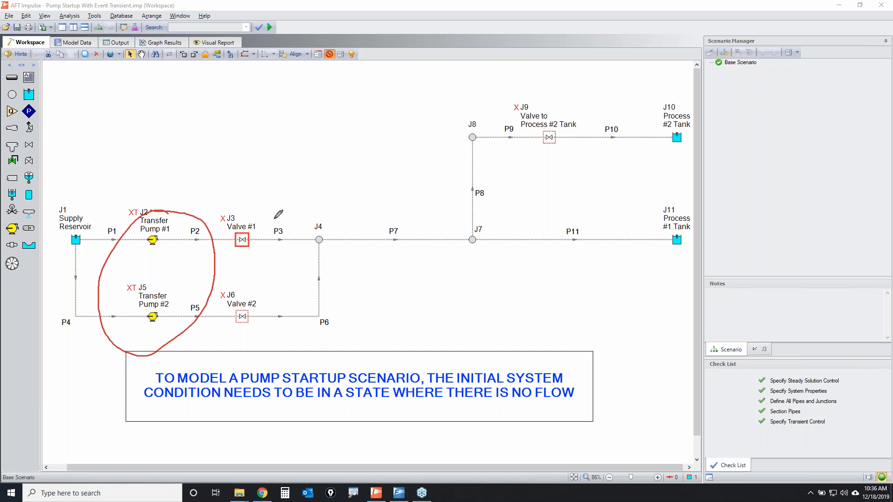
{"action": "mouse_move", "coordinate": [295, 207]}
{"action": "left_mouse_down"}
{"action": "mouse_move", "coordinate": [276, 200]}
{"action": "mouse_move", "coordinate": [214, 275]}
{"action": "mouse_move", "coordinate": [300, 312]}
{"action": "mouse_move", "coordinate": [291, 200]}
{"action": "left_mouse_up"}
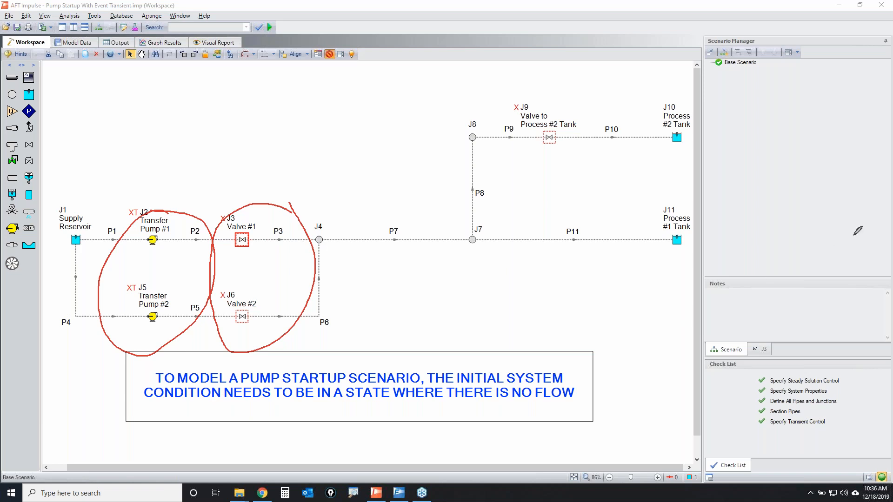
{"action": "key", "text": "Escape"}
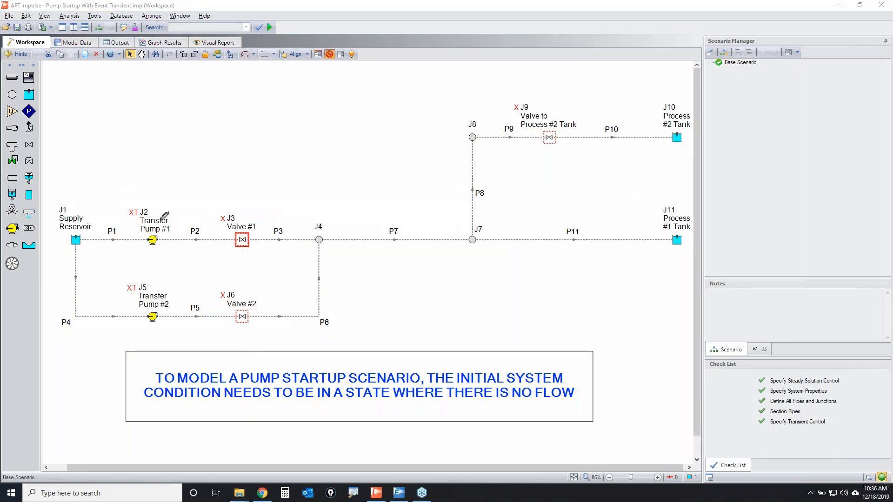
{"action": "mouse_move", "coordinate": [133, 217]}
{"action": "left_mouse_down"}
{"action": "mouse_move", "coordinate": [146, 212]}
{"action": "mouse_move", "coordinate": [131, 208]}
{"action": "mouse_move", "coordinate": [141, 208]}
{"action": "left_mouse_up"}
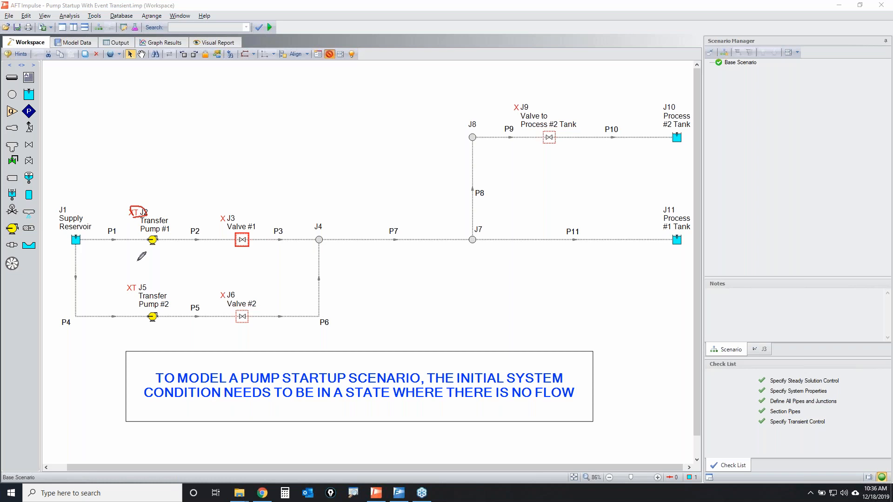
{"action": "left_click_drag", "start_coordinate": [143, 285], "coordinate": [133, 291]}
{"action": "key", "text": "Escape"}
{"action": "left_click", "coordinate": [255, 251]}
Open the properties of Valve #1 and review its loss model Cv and special condition.
{"action": "double_click", "coordinate": [242, 241]}
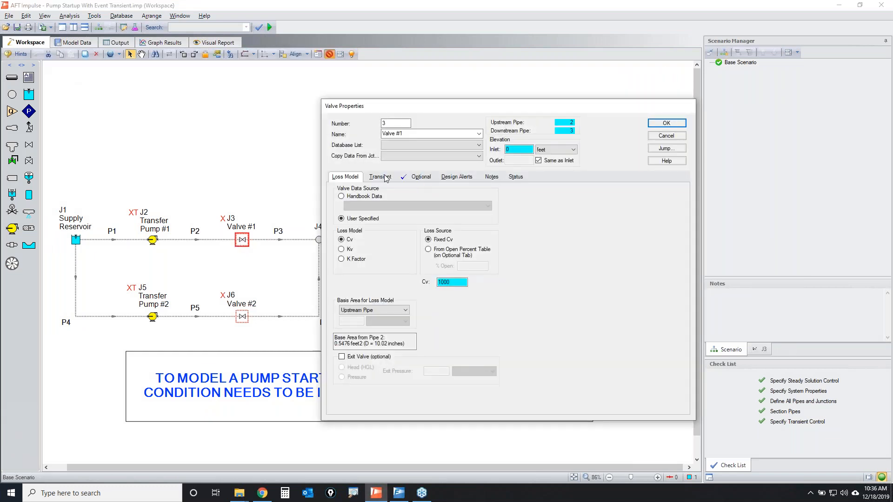
{"action": "left_click", "coordinate": [422, 177]}
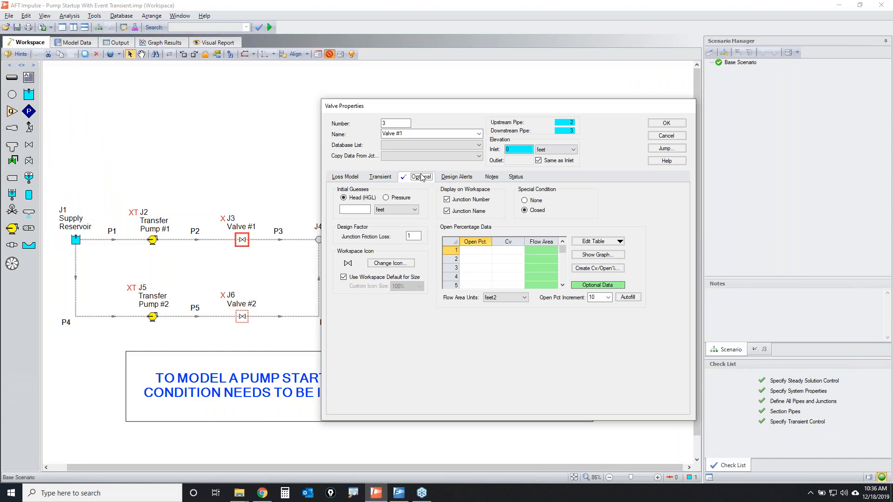
{"action": "left_click", "coordinate": [355, 177]}
{"action": "double_click", "coordinate": [452, 284]}
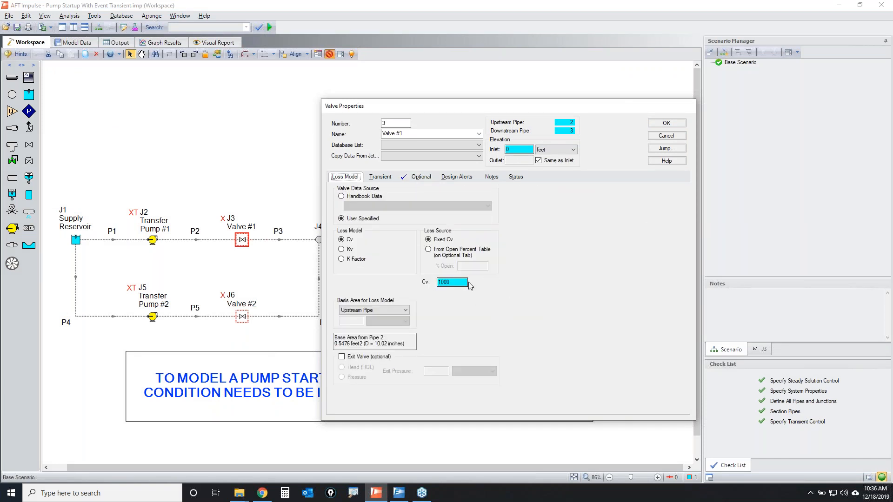
{"action": "double_click", "coordinate": [455, 283]}
{"action": "left_click", "coordinate": [421, 178]}
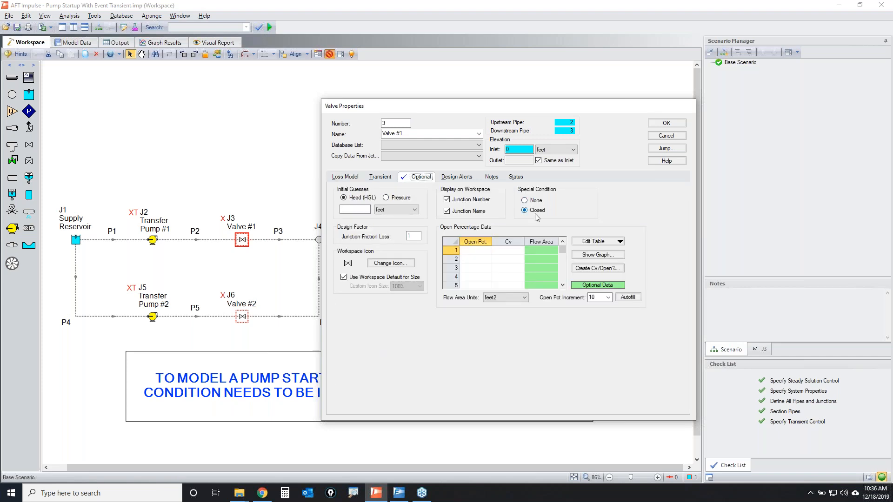
Set Valve #1's transient to be initiated by a Single Event with the Time Absolute event type.
{"action": "left_click", "coordinate": [380, 178]}
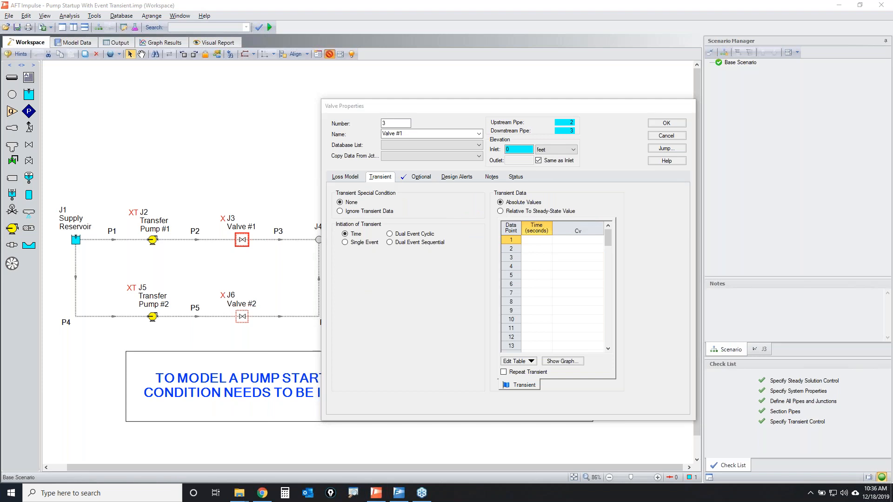
{"action": "mouse_move", "coordinate": [339, 240]}
{"action": "left_mouse_down"}
{"action": "mouse_move", "coordinate": [370, 223]}
{"action": "mouse_move", "coordinate": [348, 223]}
{"action": "mouse_move", "coordinate": [387, 213]}
{"action": "mouse_move", "coordinate": [331, 238]}
{"action": "left_mouse_up"}
{"action": "mouse_move", "coordinate": [329, 224]}
{"action": "left_mouse_down"}
{"action": "mouse_move", "coordinate": [382, 240]}
{"action": "mouse_move", "coordinate": [348, 232]}
{"action": "left_mouse_up"}
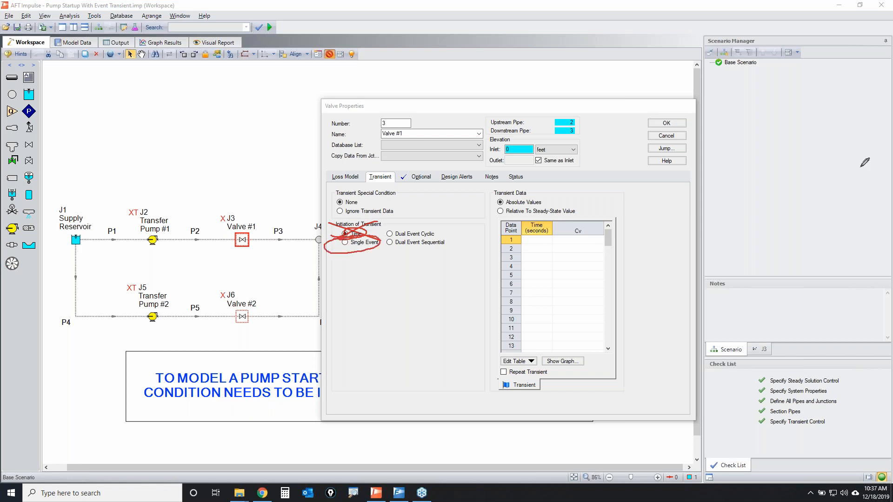
{"action": "key", "text": "Escape"}
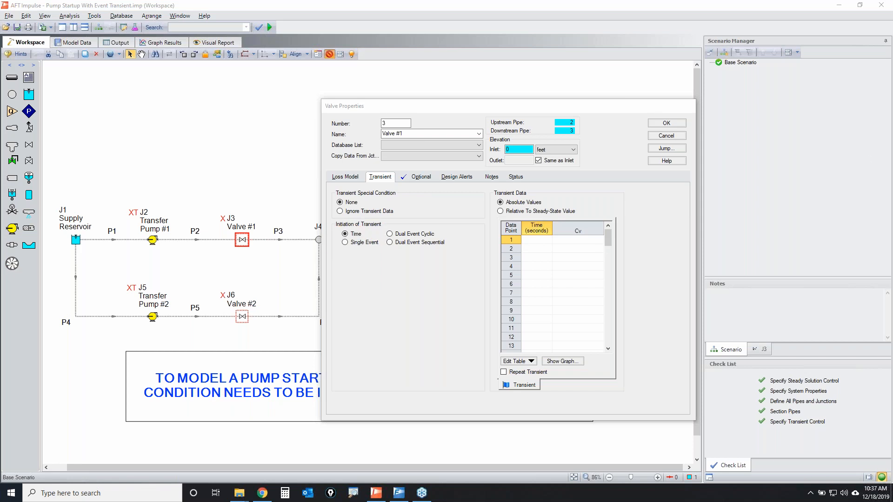
{"action": "left_click", "coordinate": [355, 243]}
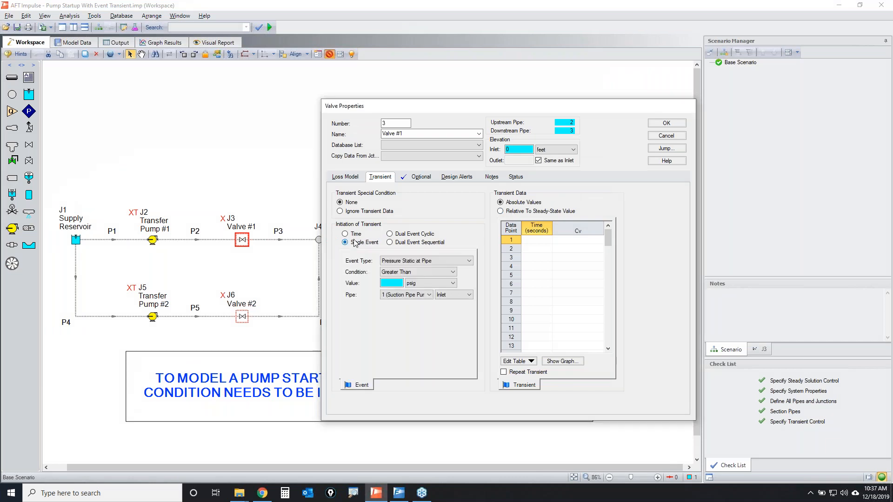
{"action": "left_click", "coordinate": [446, 262]}
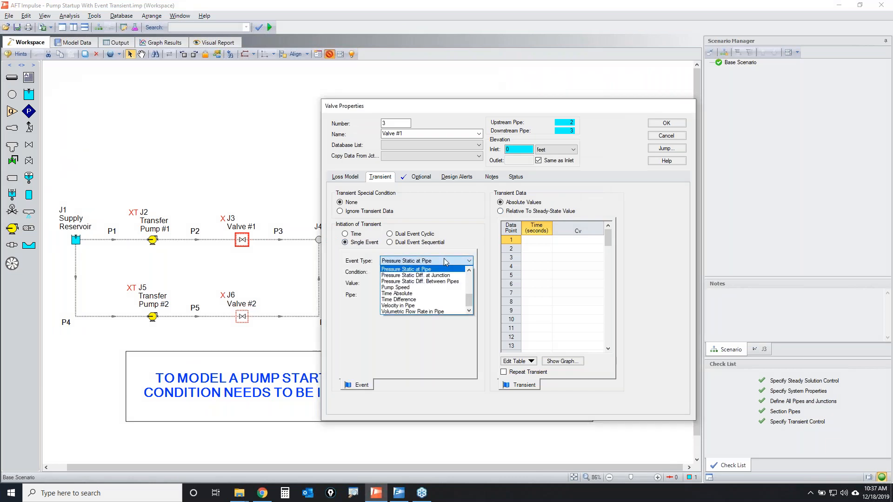
{"action": "left_click", "coordinate": [410, 294]}
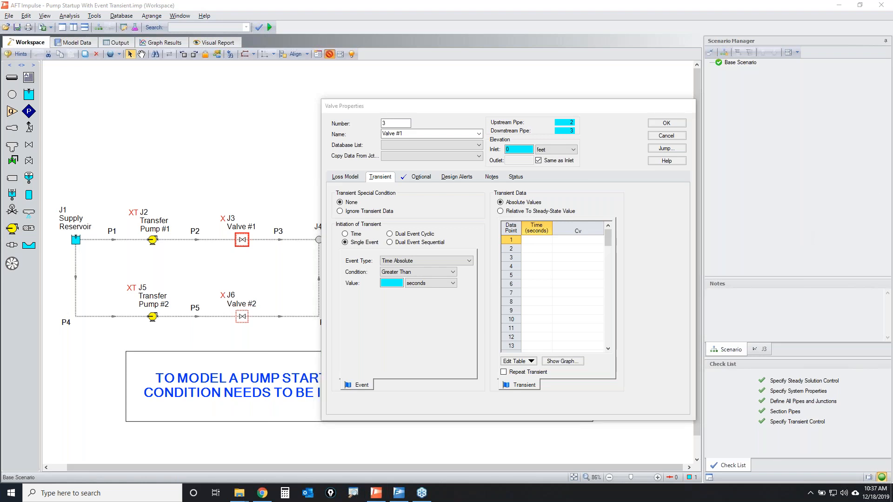
{"action": "mouse_move", "coordinate": [344, 236]}
{"action": "left_mouse_down"}
{"action": "mouse_move", "coordinate": [356, 223]}
{"action": "mouse_move", "coordinate": [352, 231]}
{"action": "mouse_move", "coordinate": [372, 232]}
{"action": "mouse_move", "coordinate": [457, 221]}
{"action": "mouse_move", "coordinate": [332, 248]}
{"action": "mouse_move", "coordinate": [346, 232]}
{"action": "left_mouse_up"}
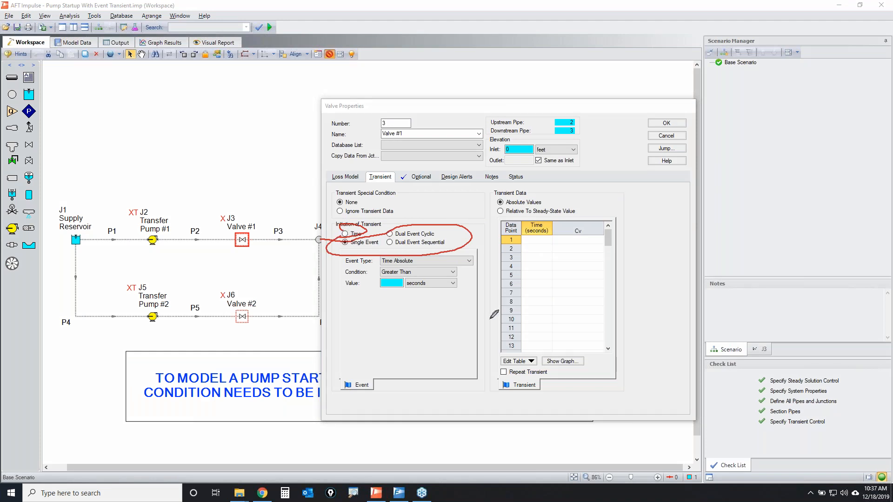
{"action": "mouse_move", "coordinate": [484, 256]}
{"action": "left_mouse_down"}
{"action": "mouse_move", "coordinate": [402, 251]}
{"action": "mouse_move", "coordinate": [336, 317]}
{"action": "mouse_move", "coordinate": [517, 271]}
{"action": "mouse_move", "coordinate": [479, 251]}
{"action": "mouse_move", "coordinate": [604, 207]}
{"action": "mouse_move", "coordinate": [508, 279]}
{"action": "mouse_move", "coordinate": [610, 328]}
{"action": "mouse_move", "coordinate": [602, 233]}
{"action": "mouse_move", "coordinate": [601, 245]}
{"action": "left_mouse_up"}
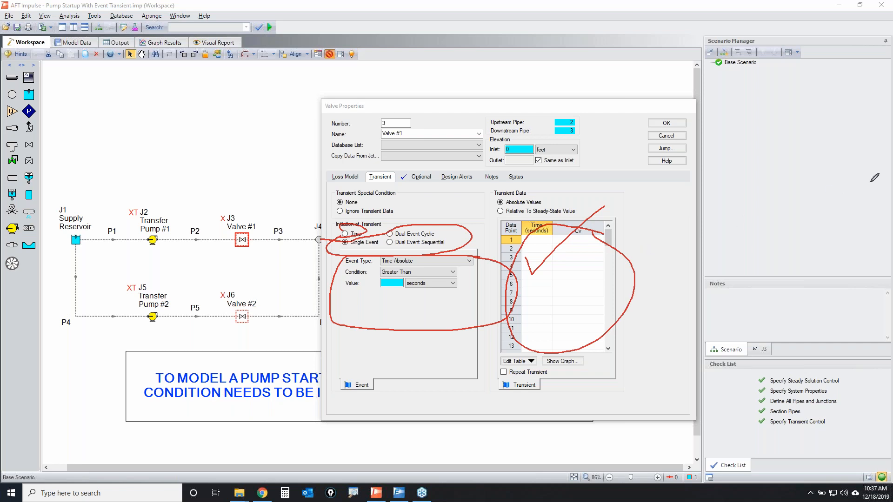
{"action": "key", "text": "Escape"}
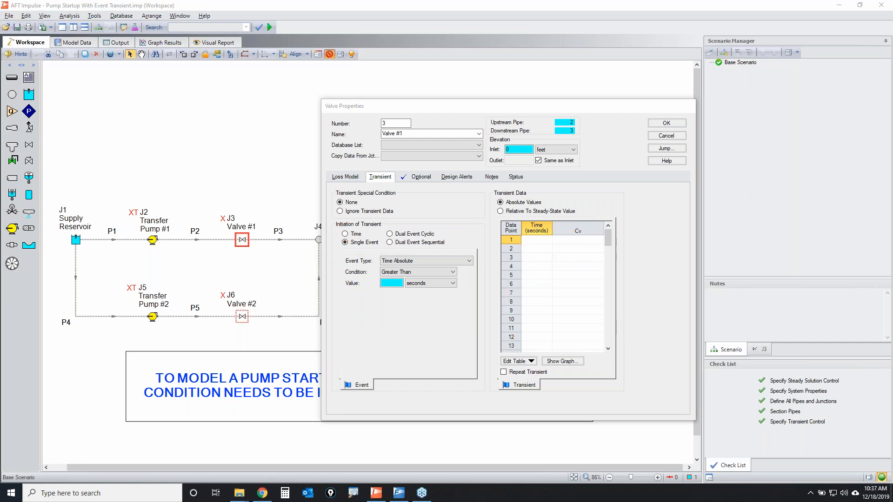
{"action": "mouse_move", "coordinate": [367, 264]}
{"action": "left_mouse_down"}
{"action": "mouse_move", "coordinate": [463, 264]}
{"action": "mouse_move", "coordinate": [463, 252]}
{"action": "mouse_move", "coordinate": [380, 255]}
{"action": "mouse_move", "coordinate": [378, 264]}
{"action": "mouse_move", "coordinate": [338, 255]}
{"action": "mouse_move", "coordinate": [360, 266]}
{"action": "left_mouse_up"}
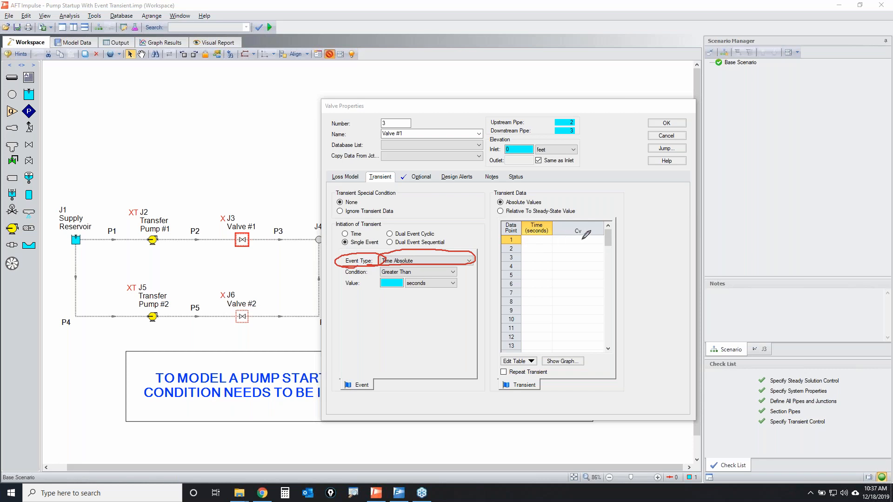
{"action": "mouse_move", "coordinate": [610, 236]}
{"action": "left_mouse_down"}
{"action": "mouse_move", "coordinate": [563, 232]}
{"action": "mouse_move", "coordinate": [520, 274]}
{"action": "mouse_move", "coordinate": [575, 357]}
{"action": "left_mouse_up"}
{"action": "mouse_move", "coordinate": [623, 328]}
{"action": "left_mouse_down"}
{"action": "mouse_move", "coordinate": [775, 414]}
{"action": "mouse_move", "coordinate": [762, 422]}
{"action": "left_mouse_up"}
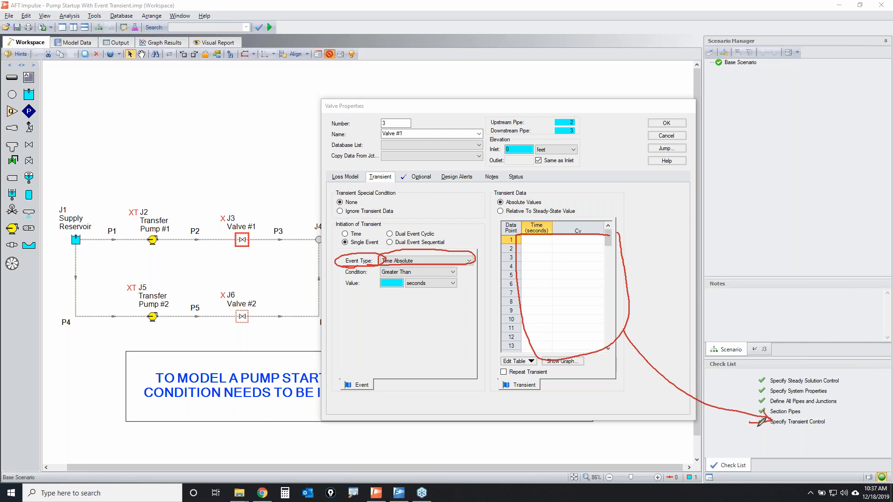
{"action": "mouse_move", "coordinate": [820, 416]}
{"action": "left_mouse_down"}
{"action": "mouse_move", "coordinate": [812, 432]}
{"action": "mouse_move", "coordinate": [816, 413]}
{"action": "left_mouse_up"}
{"action": "mouse_move", "coordinate": [548, 234]}
{"action": "left_mouse_down"}
{"action": "mouse_move", "coordinate": [517, 242]}
{"action": "mouse_move", "coordinate": [547, 233]}
{"action": "left_mouse_up"}
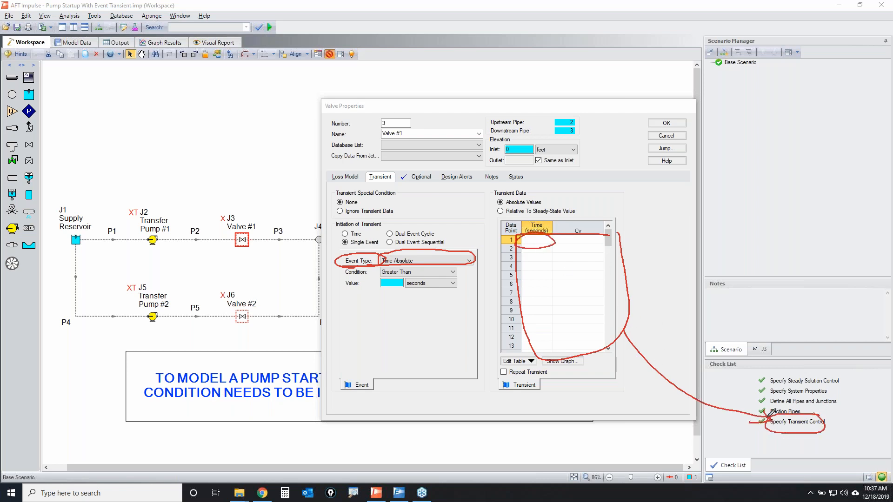
{"action": "mouse_move", "coordinate": [810, 412]}
{"action": "left_mouse_down"}
{"action": "mouse_move", "coordinate": [837, 424]}
{"action": "mouse_move", "coordinate": [818, 416]}
{"action": "left_mouse_up"}
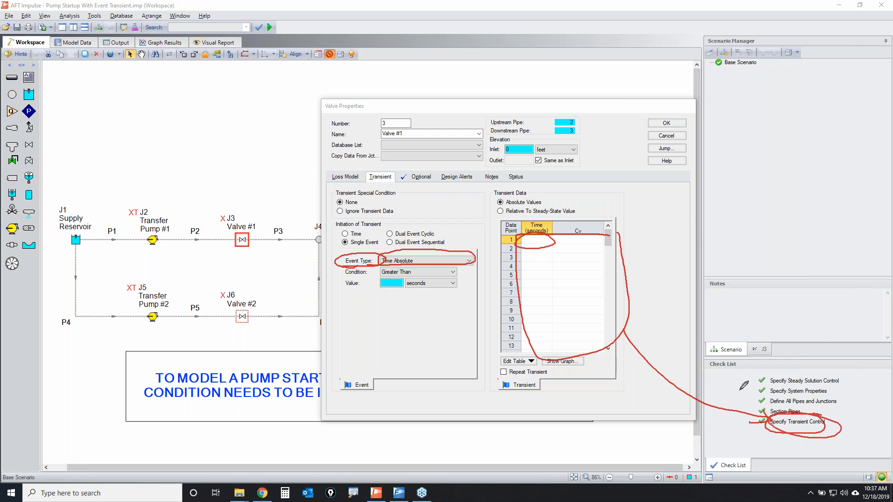
{"action": "mouse_move", "coordinate": [380, 262]}
{"action": "left_mouse_down"}
{"action": "mouse_move", "coordinate": [401, 251]}
{"action": "mouse_move", "coordinate": [380, 260]}
{"action": "left_mouse_up"}
{"action": "key", "text": "Escape"}
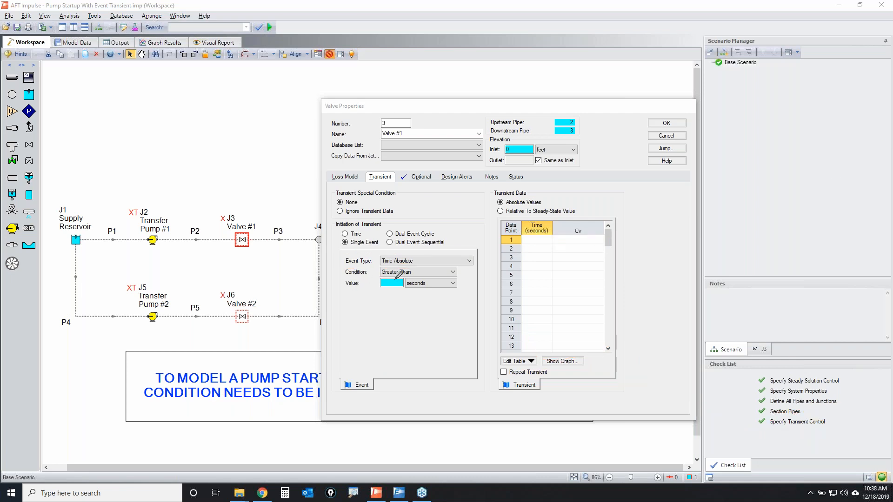
Set Valve #1's event value to 5 seconds and enter Cv transient data of 0 at 0 s, 800 at 2 s and 1000 at 3 s.
{"action": "mouse_move", "coordinate": [395, 275]}
{"action": "left_mouse_down"}
{"action": "mouse_move", "coordinate": [371, 290]}
{"action": "mouse_move", "coordinate": [408, 270]}
{"action": "left_mouse_up"}
{"action": "left_click", "coordinate": [395, 281]}
{"action": "left_click", "coordinate": [543, 243]}
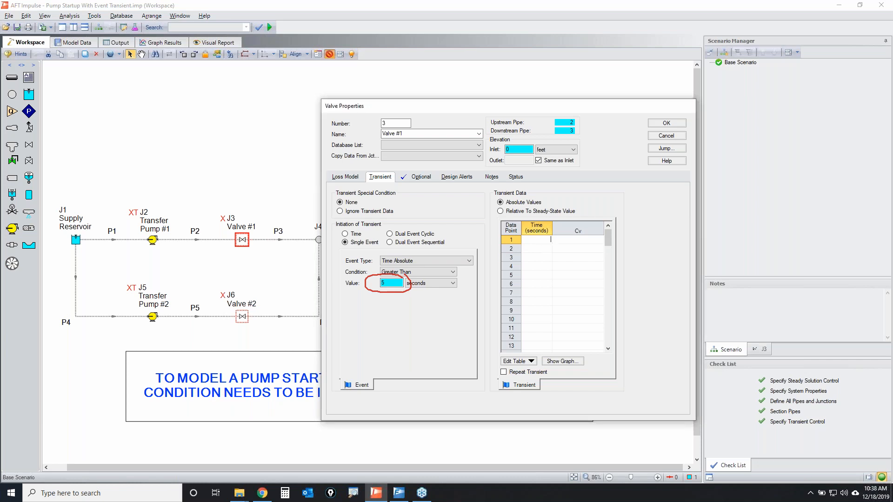
{"action": "type", "text": "0"}
{"action": "key", "text": "Tab"}
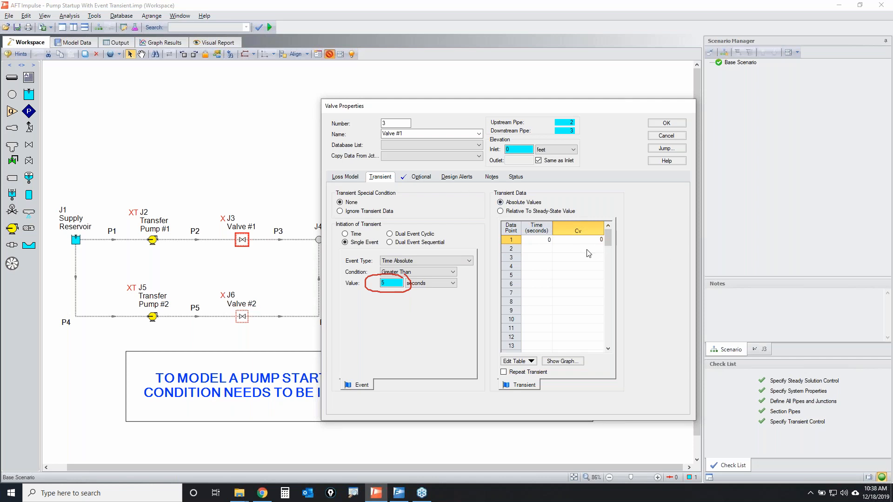
{"action": "key", "text": "Tab"}
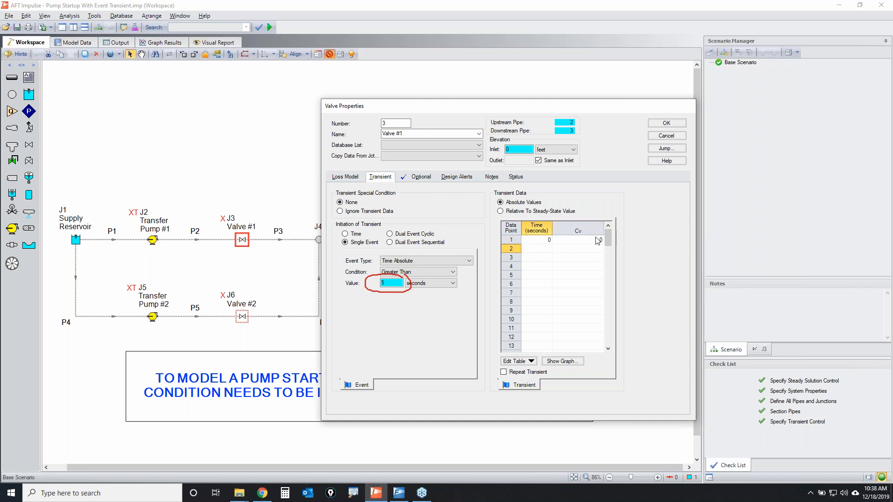
{"action": "key", "text": "Tab"}
{"action": "key", "text": "Tab"}
{"action": "type", "text": "3"}
{"action": "key", "text": "Tab"}
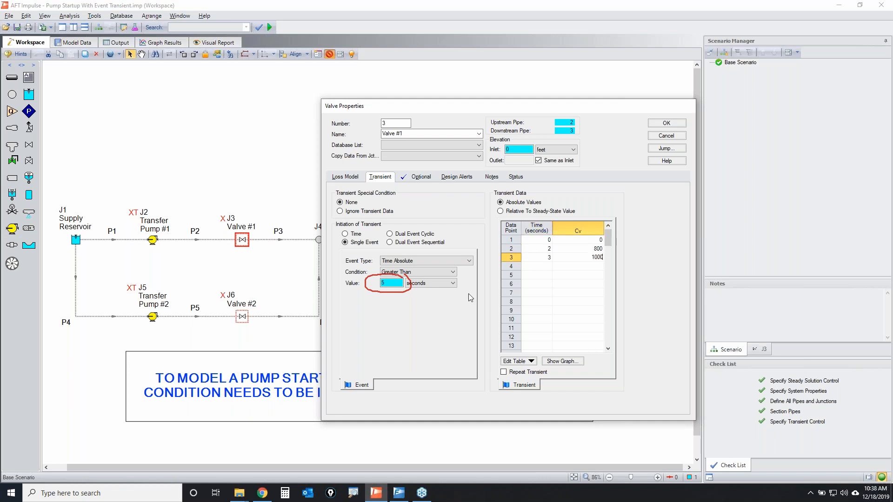
Set the value of Valve #1's Time Absolute Greater Than event to 0 seconds.
{"action": "double_click", "coordinate": [389, 284]}
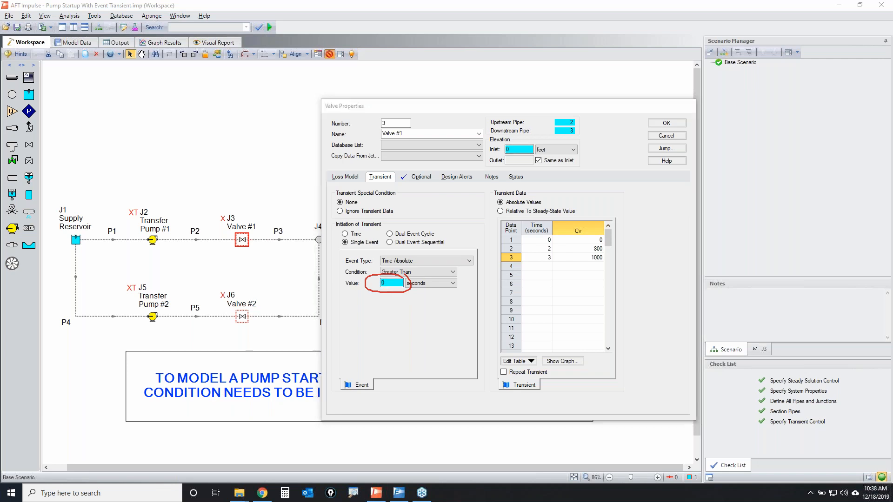
{"action": "mouse_move", "coordinate": [379, 256]}
{"action": "left_mouse_down"}
{"action": "mouse_move", "coordinate": [369, 259]}
{"action": "mouse_move", "coordinate": [405, 255]}
{"action": "mouse_move", "coordinate": [375, 272]}
{"action": "mouse_move", "coordinate": [407, 262]}
{"action": "mouse_move", "coordinate": [392, 264]}
{"action": "mouse_move", "coordinate": [412, 282]}
{"action": "mouse_move", "coordinate": [376, 288]}
{"action": "mouse_move", "coordinate": [412, 277]}
{"action": "mouse_move", "coordinate": [410, 302]}
{"action": "mouse_move", "coordinate": [552, 362]}
{"action": "mouse_move", "coordinate": [763, 419]}
{"action": "mouse_move", "coordinate": [747, 423]}
{"action": "left_mouse_up"}
{"action": "mouse_move", "coordinate": [827, 416]}
{"action": "left_mouse_down"}
{"action": "mouse_move", "coordinate": [776, 417]}
{"action": "mouse_move", "coordinate": [836, 433]}
{"action": "mouse_move", "coordinate": [827, 417]}
{"action": "left_mouse_up"}
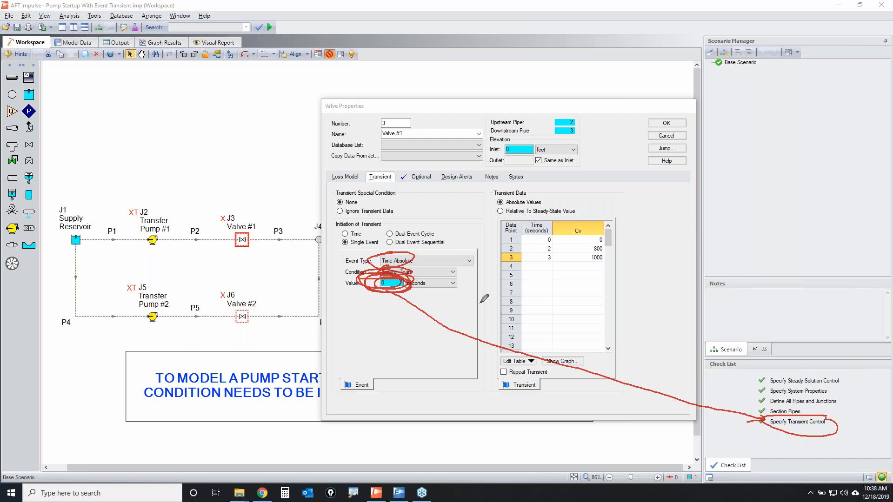
{"action": "mouse_move", "coordinate": [393, 278]}
{"action": "left_mouse_down"}
{"action": "mouse_move", "coordinate": [370, 289]}
{"action": "mouse_move", "coordinate": [376, 275]}
{"action": "mouse_move", "coordinate": [394, 270]}
{"action": "left_mouse_up"}
{"action": "mouse_move", "coordinate": [607, 228]}
{"action": "left_mouse_down"}
{"action": "mouse_move", "coordinate": [511, 258]}
{"action": "mouse_move", "coordinate": [610, 226]}
{"action": "left_mouse_up"}
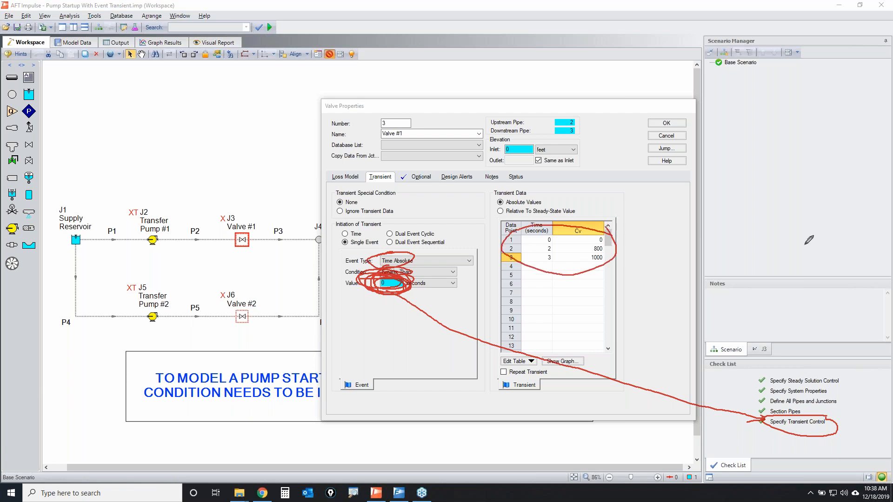
{"action": "key", "text": "Escape"}
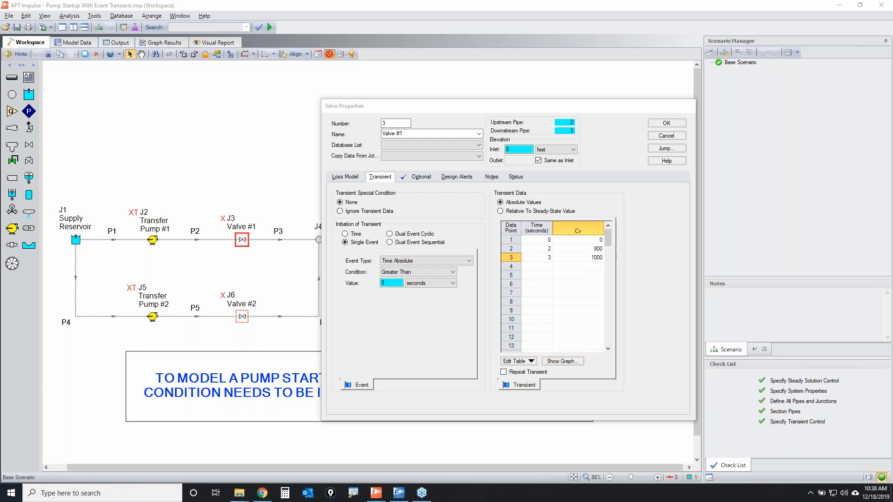
{"action": "mouse_move", "coordinate": [344, 236]}
{"action": "left_mouse_down"}
{"action": "mouse_move", "coordinate": [364, 235]}
{"action": "mouse_move", "coordinate": [345, 234]}
{"action": "left_mouse_up"}
{"action": "mouse_move", "coordinate": [521, 258]}
{"action": "left_mouse_down"}
{"action": "mouse_move", "coordinate": [519, 237]}
{"action": "mouse_move", "coordinate": [542, 265]}
{"action": "left_mouse_up"}
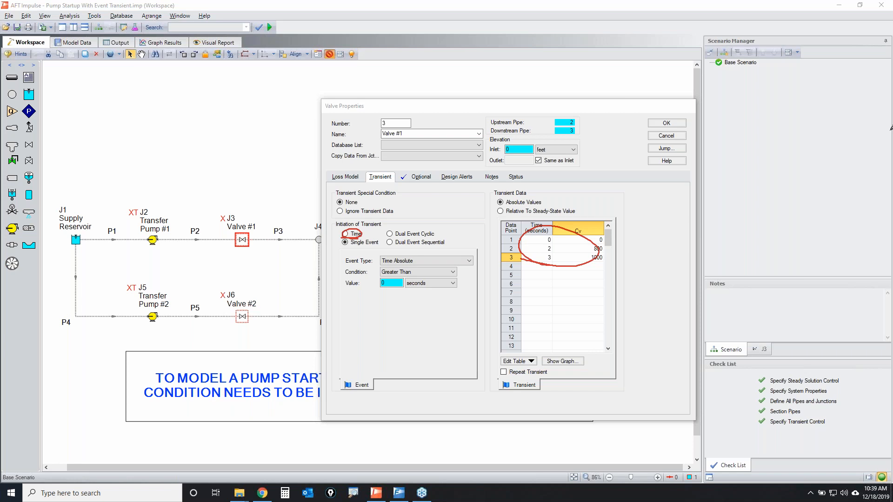
{"action": "left_click_drag", "start_coordinate": [394, 283], "coordinate": [352, 295]}
{"action": "mouse_move", "coordinate": [600, 230]}
{"action": "left_mouse_down"}
{"action": "mouse_move", "coordinate": [597, 267]}
{"action": "mouse_move", "coordinate": [514, 243]}
{"action": "mouse_move", "coordinate": [594, 231]}
{"action": "mouse_move", "coordinate": [576, 230]}
{"action": "left_mouse_up"}
{"action": "mouse_move", "coordinate": [398, 282]}
{"action": "left_mouse_down"}
{"action": "mouse_move", "coordinate": [361, 276]}
{"action": "mouse_move", "coordinate": [402, 275]}
{"action": "mouse_move", "coordinate": [390, 270]}
{"action": "left_mouse_up"}
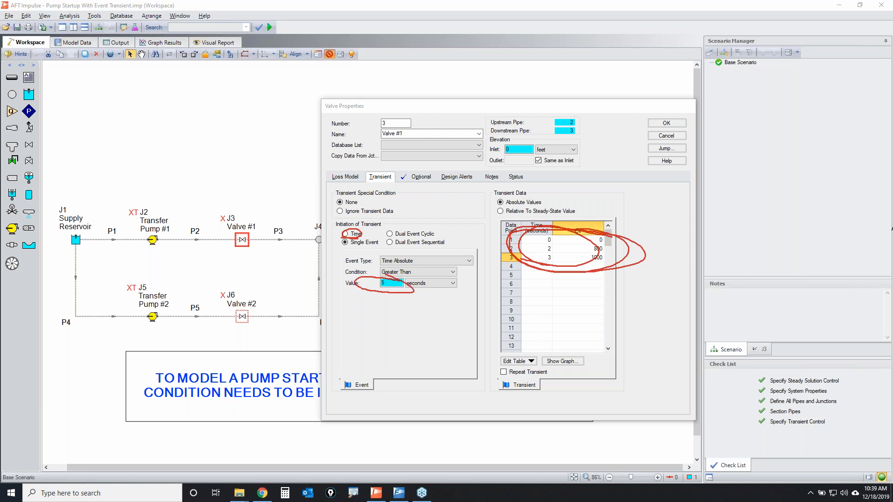
{"action": "key", "text": "Escape"}
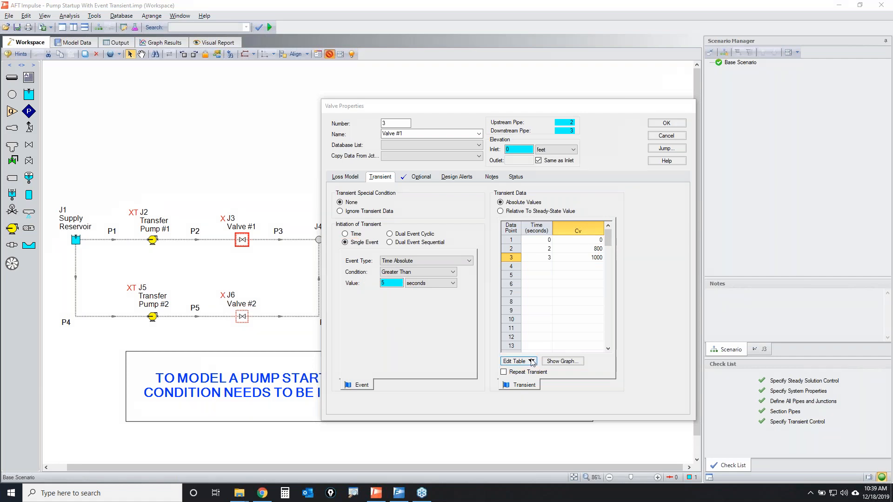
Graph Valve #1's transient Cv data, examine the opening curve against the event start time, and close the graph.
{"action": "left_click", "coordinate": [563, 361]}
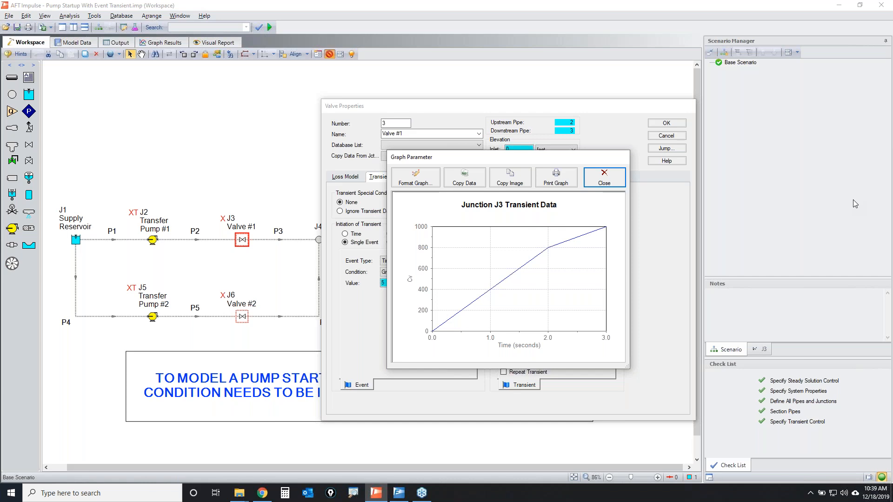
{"action": "left_click_drag", "start_coordinate": [561, 159], "coordinate": [344, 40]}
{"action": "left_click", "coordinate": [751, 115]}
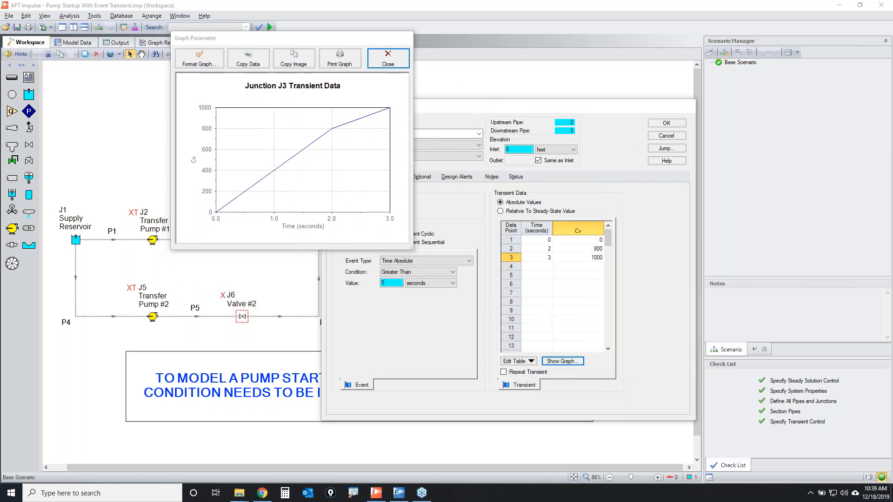
{"action": "mouse_move", "coordinate": [618, 236]}
{"action": "left_mouse_down"}
{"action": "mouse_move", "coordinate": [505, 253]}
{"action": "mouse_move", "coordinate": [628, 230]}
{"action": "left_mouse_up"}
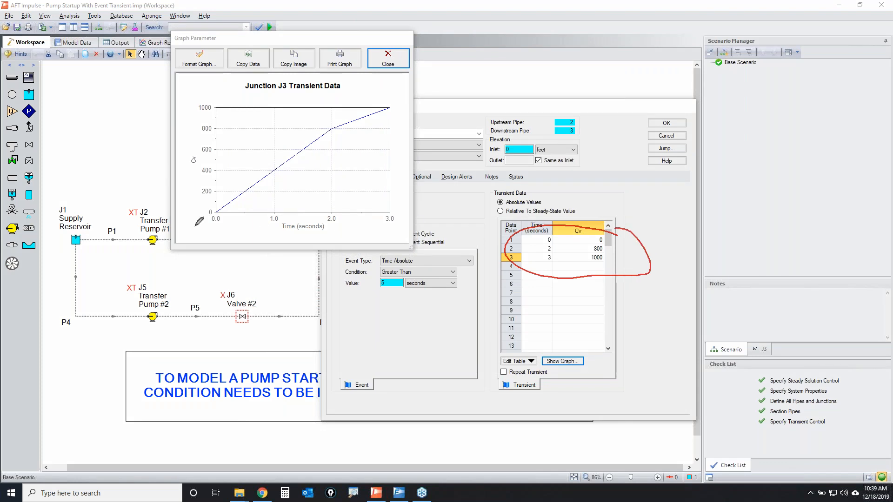
{"action": "mouse_move", "coordinate": [217, 212]}
{"action": "left_mouse_down"}
{"action": "mouse_move", "coordinate": [347, 122]}
{"action": "mouse_move", "coordinate": [399, 103]}
{"action": "left_mouse_up"}
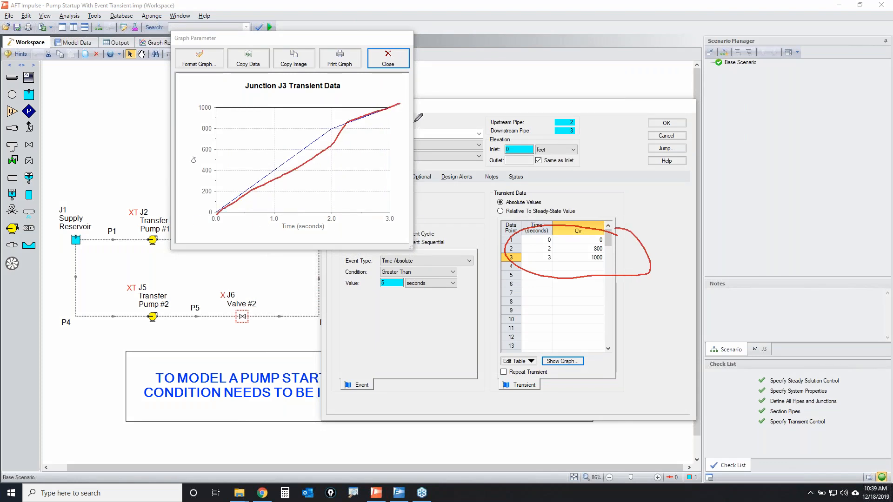
{"action": "mouse_move", "coordinate": [215, 216]}
{"action": "left_mouse_down"}
{"action": "mouse_move", "coordinate": [224, 201]}
{"action": "mouse_move", "coordinate": [208, 216]}
{"action": "mouse_move", "coordinate": [215, 207]}
{"action": "left_mouse_up"}
{"action": "mouse_move", "coordinate": [761, 412]}
{"action": "left_mouse_down"}
{"action": "mouse_move", "coordinate": [842, 421]}
{"action": "mouse_move", "coordinate": [794, 408]}
{"action": "left_mouse_up"}
{"action": "left_click_drag", "start_coordinate": [767, 347], "coordinate": [631, 418]}
{"action": "left_click_drag", "start_coordinate": [666, 347], "coordinate": [752, 412]}
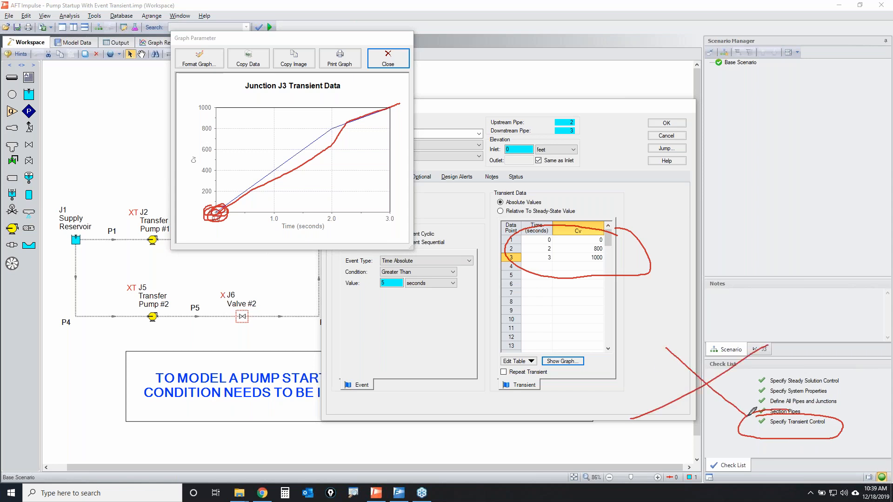
{"action": "mouse_move", "coordinate": [382, 277]}
{"action": "left_mouse_down"}
{"action": "mouse_move", "coordinate": [415, 278]}
{"action": "mouse_move", "coordinate": [401, 278]}
{"action": "left_mouse_up"}
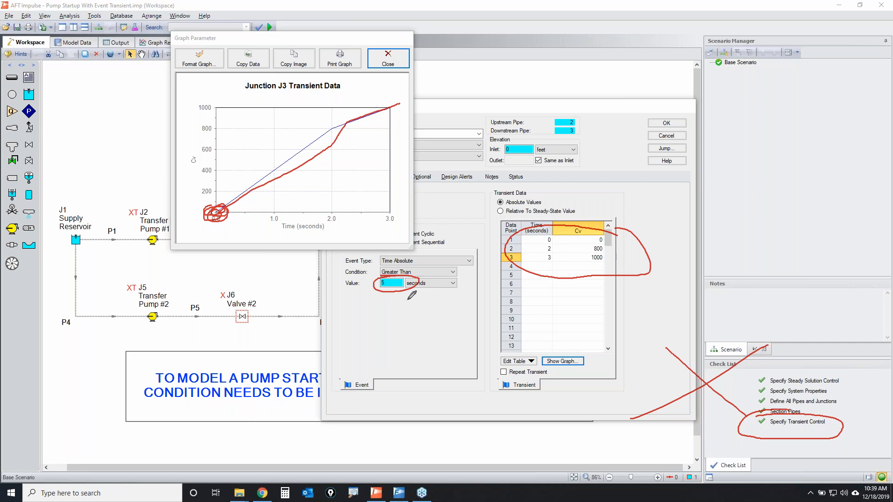
{"action": "mouse_move", "coordinate": [417, 282]}
{"action": "left_mouse_down"}
{"action": "mouse_move", "coordinate": [365, 268]}
{"action": "mouse_move", "coordinate": [386, 272]}
{"action": "left_mouse_up"}
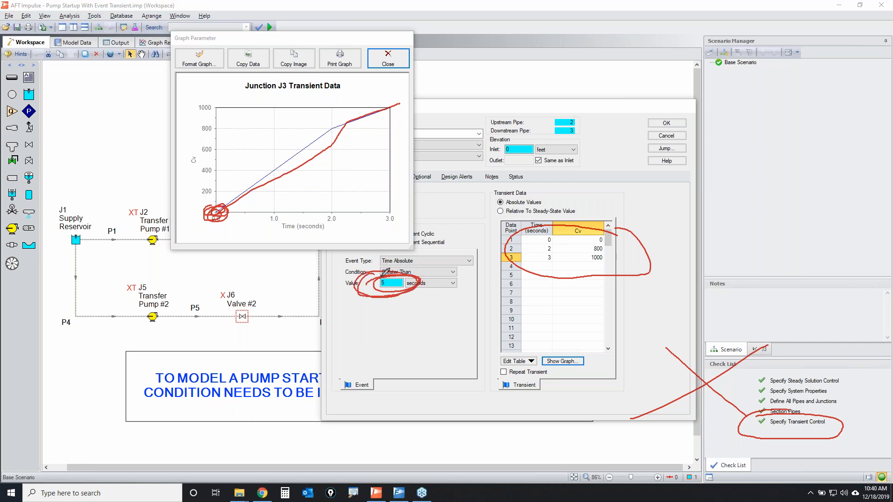
{"action": "left_click_drag", "start_coordinate": [52, 218], "coordinate": [264, 212]}
{"action": "mouse_move", "coordinate": [205, 215]}
{"action": "left_mouse_down"}
{"action": "mouse_move", "coordinate": [55, 210]}
{"action": "mouse_move", "coordinate": [163, 213]}
{"action": "left_mouse_up"}
{"action": "mouse_move", "coordinate": [114, 239]}
{"action": "left_mouse_down"}
{"action": "mouse_move", "coordinate": [100, 264]}
{"action": "mouse_move", "coordinate": [152, 238]}
{"action": "left_mouse_up"}
{"action": "mouse_move", "coordinate": [228, 210]}
{"action": "left_mouse_down"}
{"action": "mouse_move", "coordinate": [338, 114]}
{"action": "mouse_move", "coordinate": [399, 82]}
{"action": "left_mouse_up"}
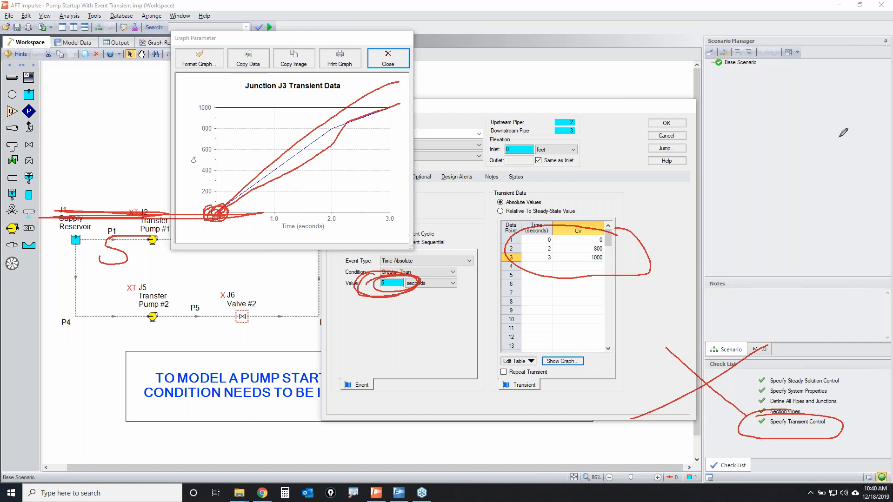
{"action": "key", "text": "Escape"}
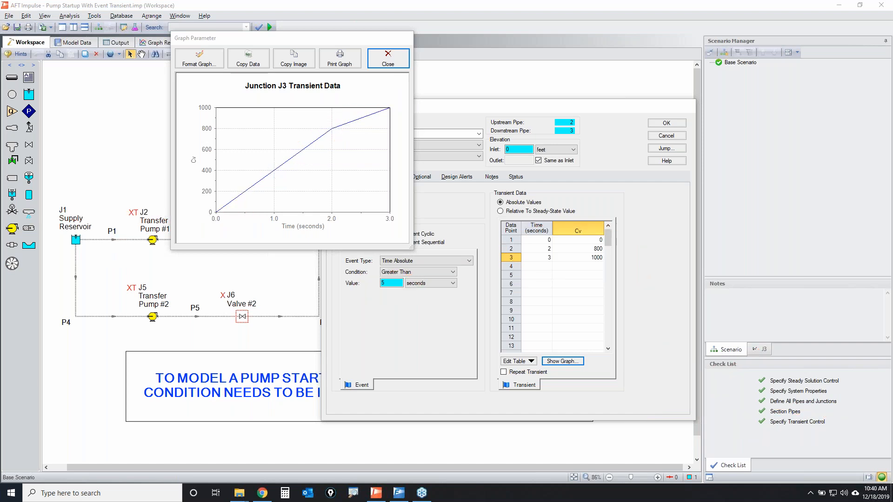
{"action": "left_click", "coordinate": [389, 59]}
Set Valve #1's event value to 0 seconds, check its transient graph, and accept the valve properties.
{"action": "type", "text": "0"}
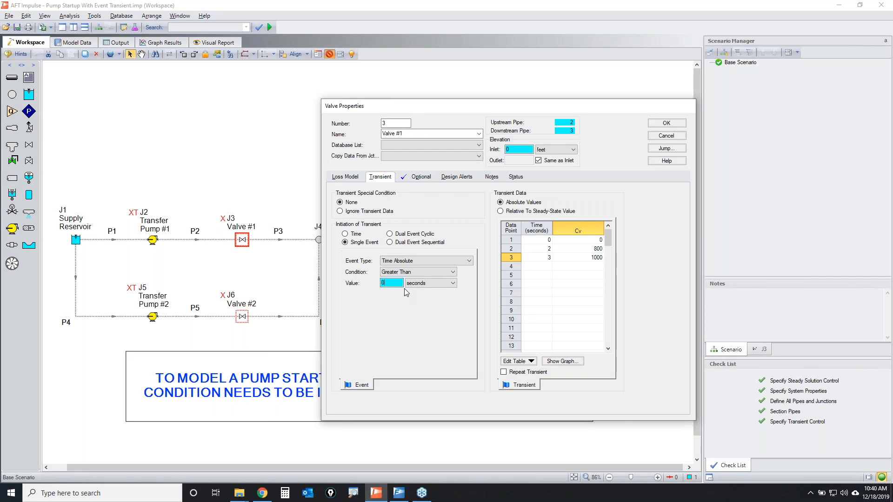
{"action": "left_click", "coordinate": [556, 362]}
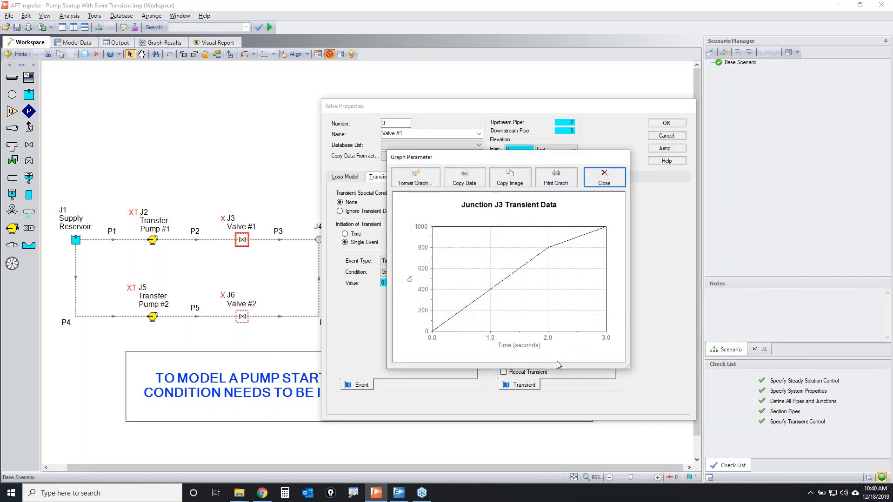
{"action": "left_click", "coordinate": [604, 177]}
{"action": "left_click", "coordinate": [667, 123]}
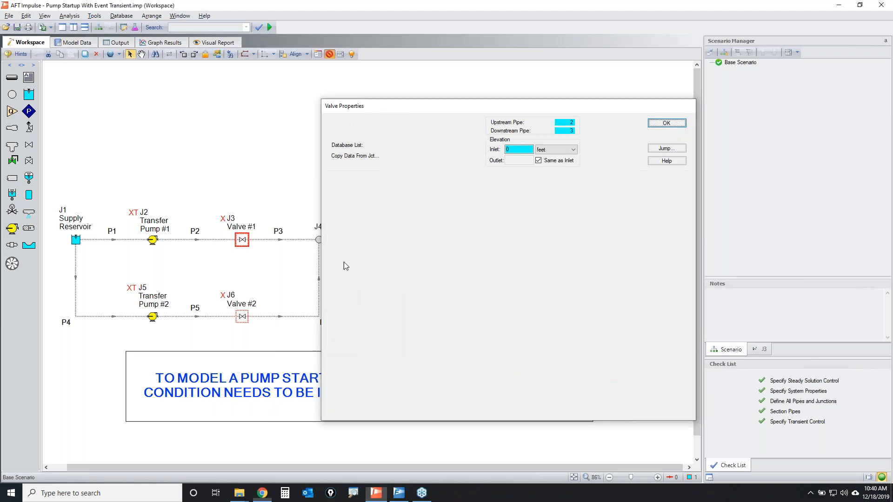
Copy only the transient data from Valve #1 into the properties of Valve #2.
{"action": "double_click", "coordinate": [242, 316]}
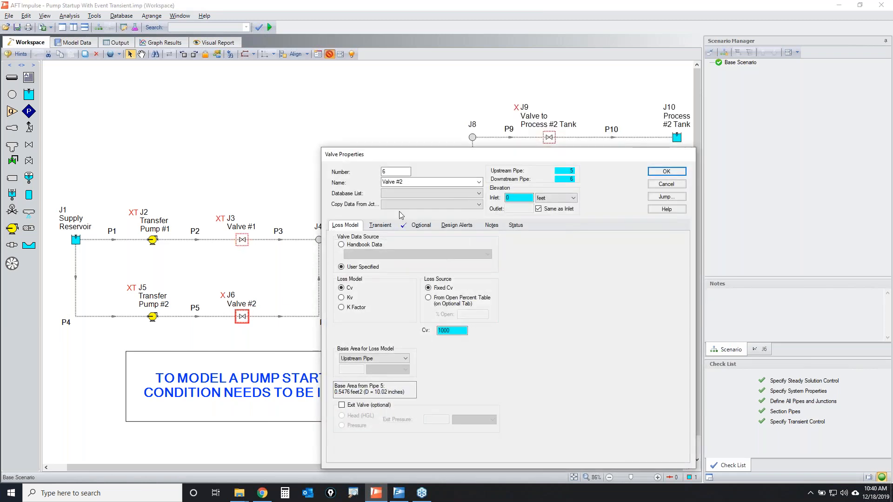
{"action": "left_click", "coordinate": [413, 205]}
{"action": "left_click", "coordinate": [412, 214]}
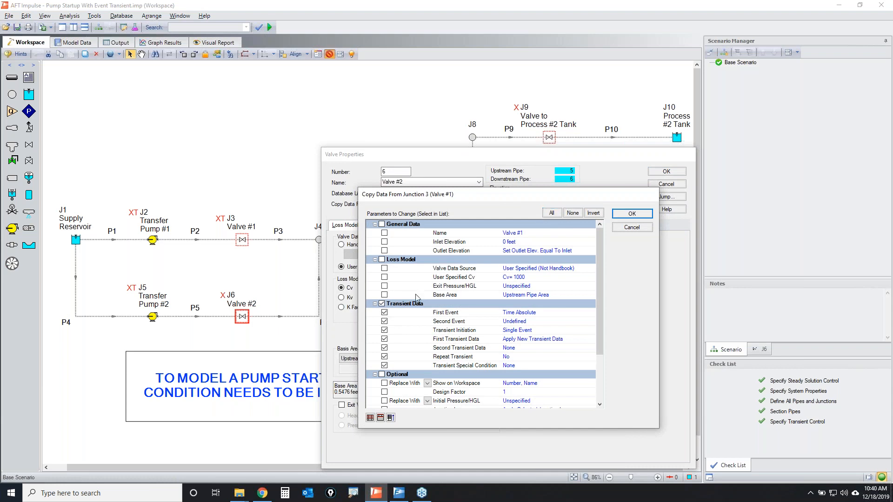
{"action": "left_click", "coordinate": [632, 213]}
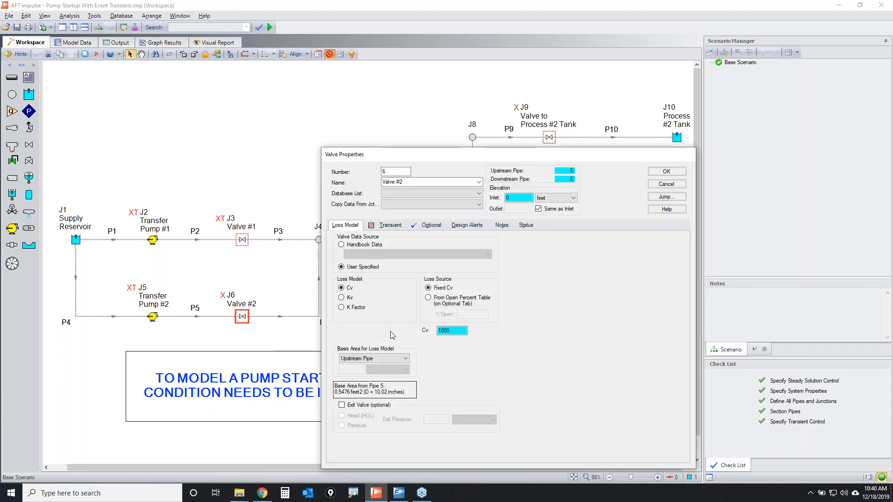
Check the graph of Valve #2's transient data and accept the valve properties.
{"action": "left_click", "coordinate": [389, 225]}
{"action": "left_click", "coordinate": [565, 410]}
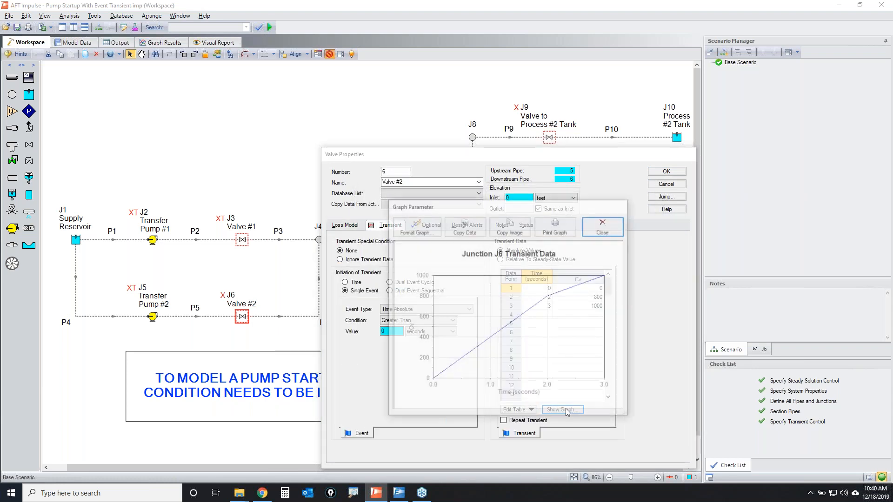
{"action": "left_click", "coordinate": [605, 228]}
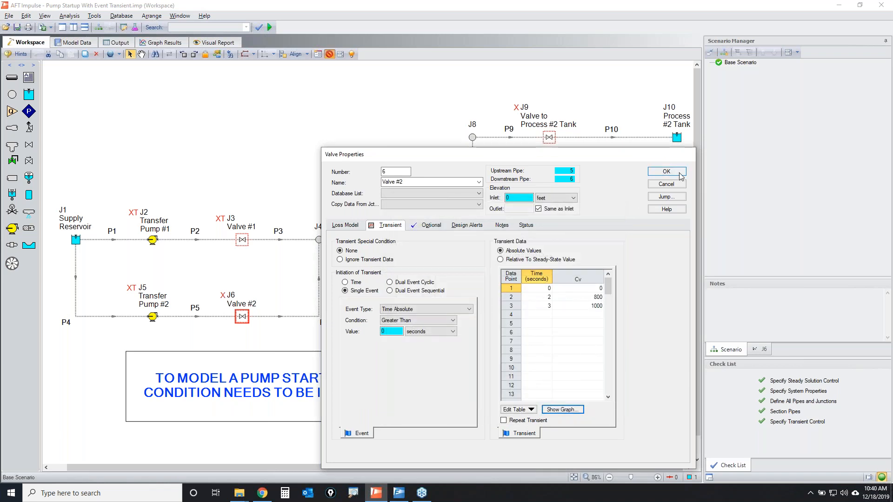
{"action": "left_click", "coordinate": [680, 175]}
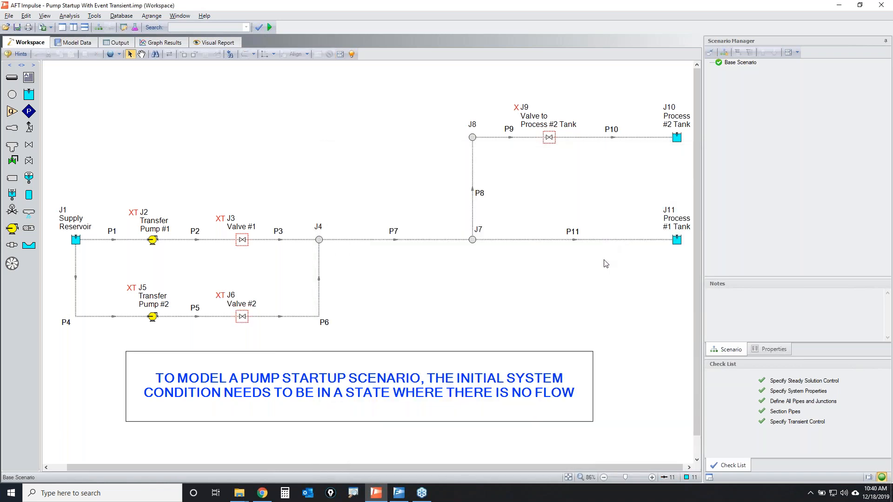
Review Transfer Pump #1's time-based speed transient data and close its properties without changes.
{"action": "left_click_drag", "start_coordinate": [114, 183], "coordinate": [191, 339]}
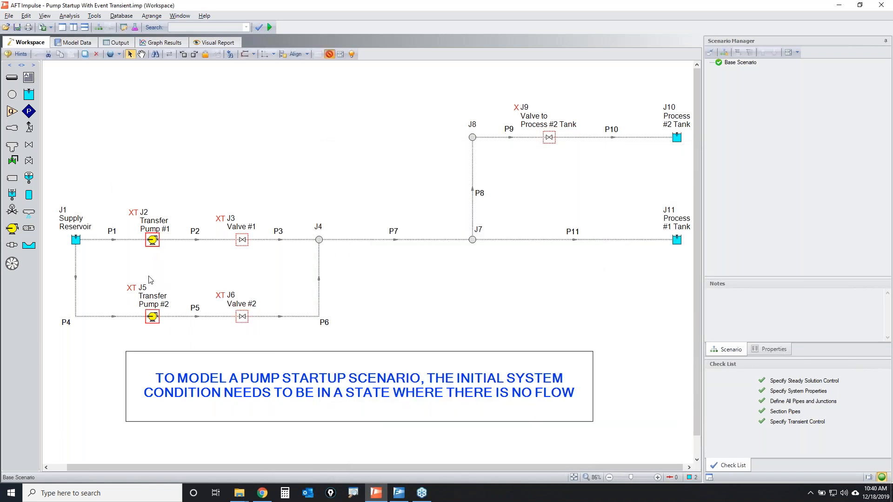
{"action": "double_click", "coordinate": [153, 240]}
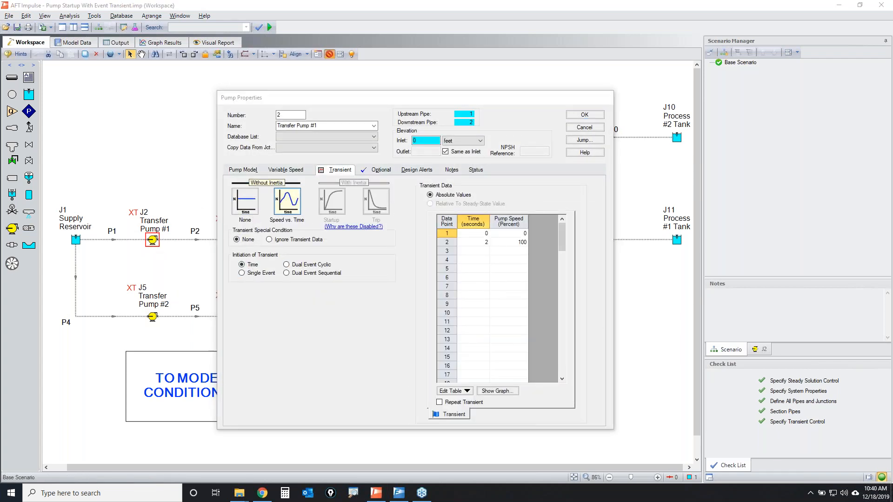
{"action": "mouse_move", "coordinate": [475, 225]}
{"action": "left_mouse_down"}
{"action": "mouse_move", "coordinate": [555, 228]}
{"action": "mouse_move", "coordinate": [448, 224]}
{"action": "mouse_move", "coordinate": [484, 230]}
{"action": "left_mouse_up"}
{"action": "mouse_move", "coordinate": [737, 410]}
{"action": "left_mouse_down"}
{"action": "mouse_move", "coordinate": [836, 416]}
{"action": "mouse_move", "coordinate": [763, 404]}
{"action": "left_mouse_up"}
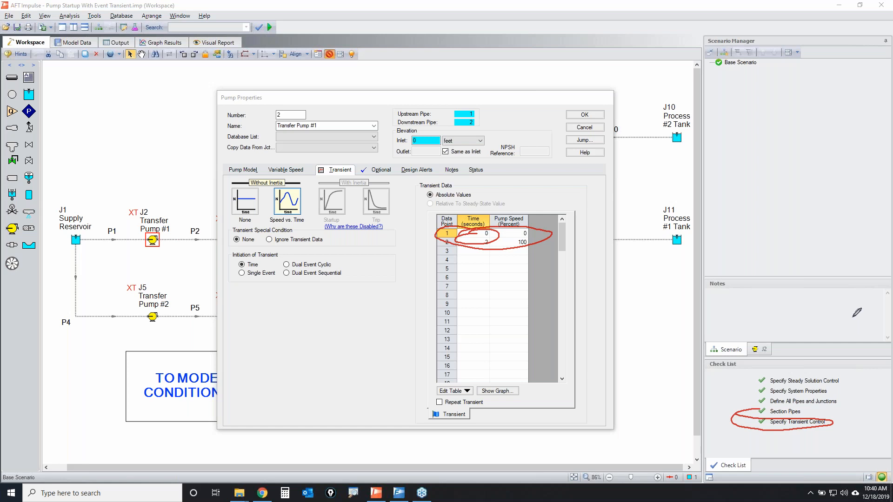
{"action": "key", "text": "Escape"}
{"action": "left_click", "coordinate": [582, 127]}
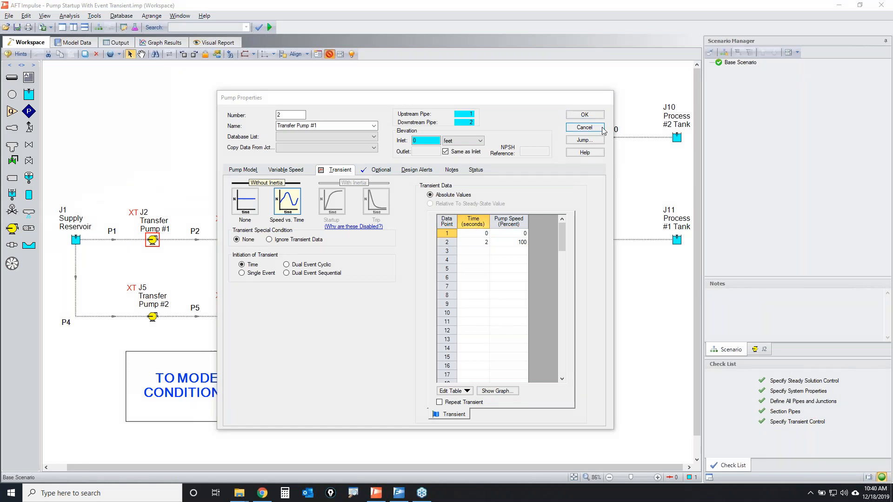
Review Valve #1's Single Event settings and its Cv transient data, and close its properties without changes.
{"action": "left_click", "coordinate": [244, 241]}
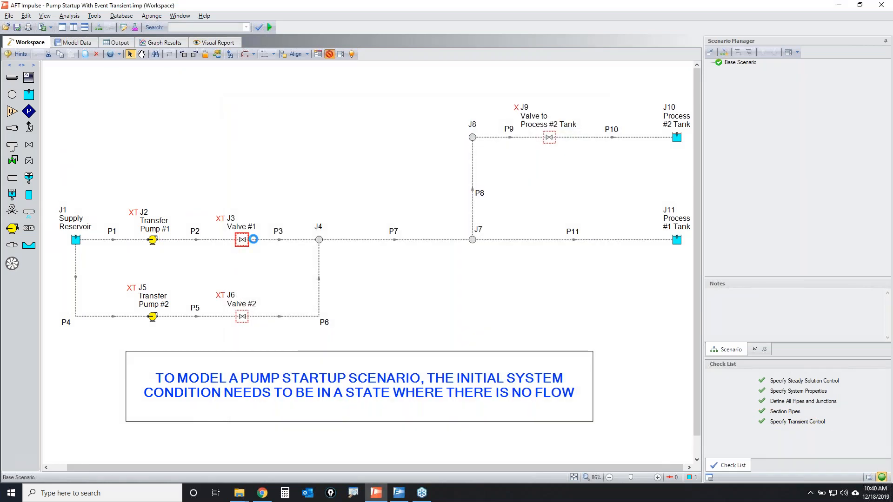
{"action": "double_click", "coordinate": [243, 240]}
{"action": "left_click", "coordinate": [390, 178]}
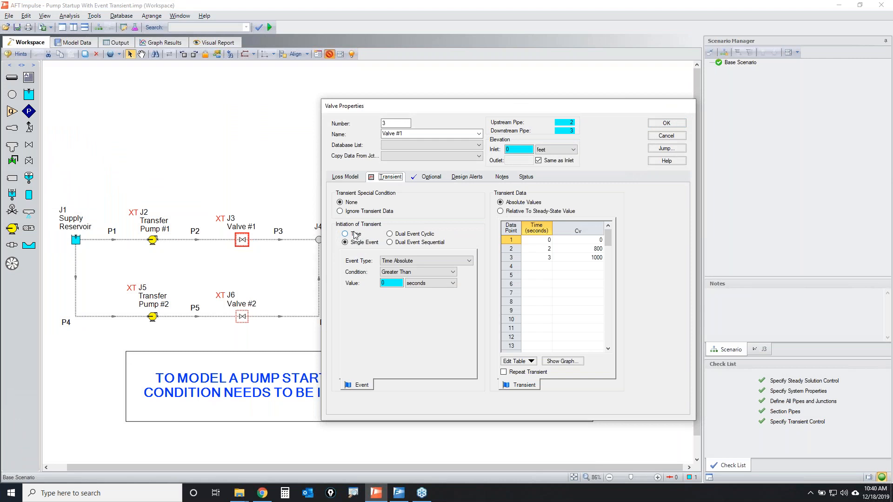
{"action": "left_click", "coordinate": [759, 238]}
{"action": "mouse_move", "coordinate": [350, 259]}
{"action": "left_mouse_down"}
{"action": "mouse_move", "coordinate": [415, 262]}
{"action": "mouse_move", "coordinate": [343, 255]}
{"action": "mouse_move", "coordinate": [398, 262]}
{"action": "mouse_move", "coordinate": [371, 276]}
{"action": "mouse_move", "coordinate": [419, 278]}
{"action": "mouse_move", "coordinate": [395, 283]}
{"action": "mouse_move", "coordinate": [405, 288]}
{"action": "left_mouse_up"}
{"action": "mouse_move", "coordinate": [667, 380]}
{"action": "left_mouse_down"}
{"action": "mouse_move", "coordinate": [763, 417]}
{"action": "mouse_move", "coordinate": [745, 423]}
{"action": "left_mouse_up"}
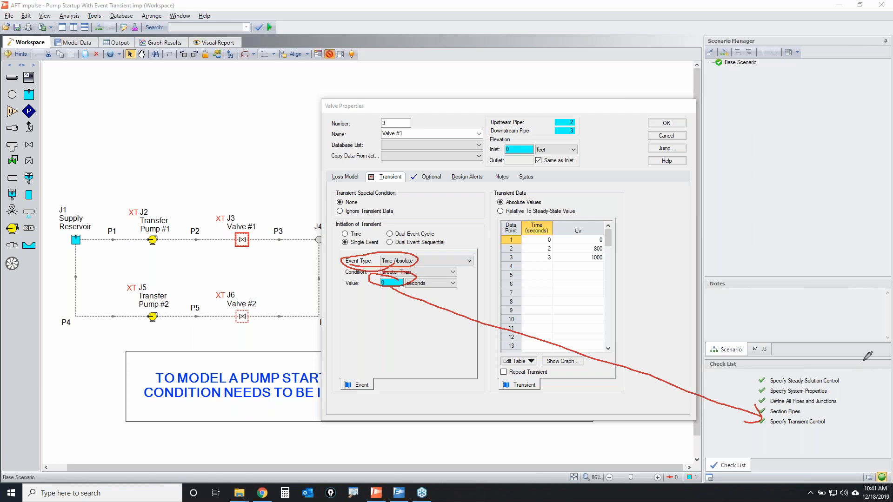
{"action": "key", "text": "Escape"}
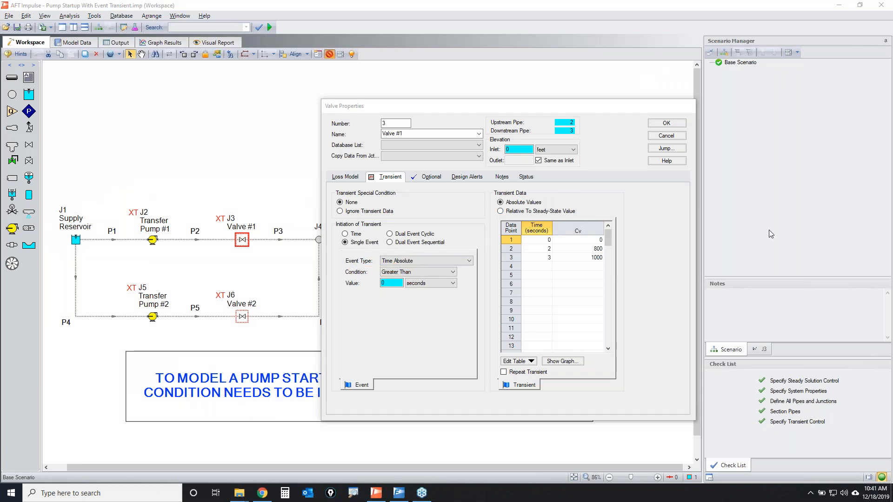
{"action": "key", "text": "ctrl+2"}
{"action": "mouse_move", "coordinate": [626, 232]}
{"action": "left_mouse_down"}
{"action": "mouse_move", "coordinate": [540, 262]}
{"action": "mouse_move", "coordinate": [619, 226]}
{"action": "left_mouse_up"}
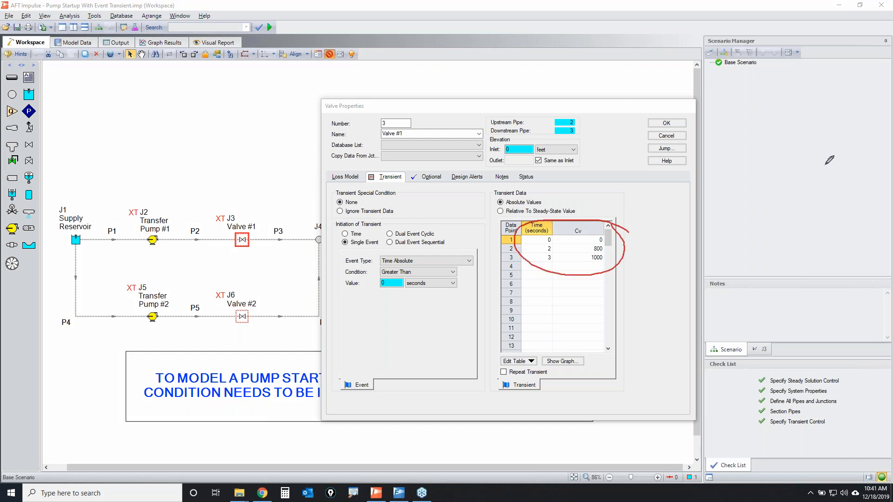
{"action": "key", "text": "Escape"}
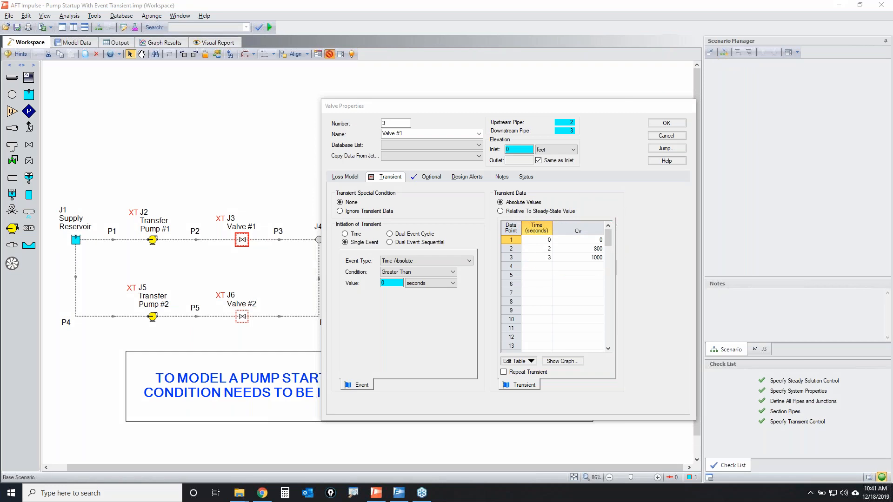
{"action": "left_click", "coordinate": [664, 136]}
Open the properties of the Valve to Process #2 Tank (J9) and check its loss model and optional settings.
{"action": "left_click", "coordinate": [554, 187]}
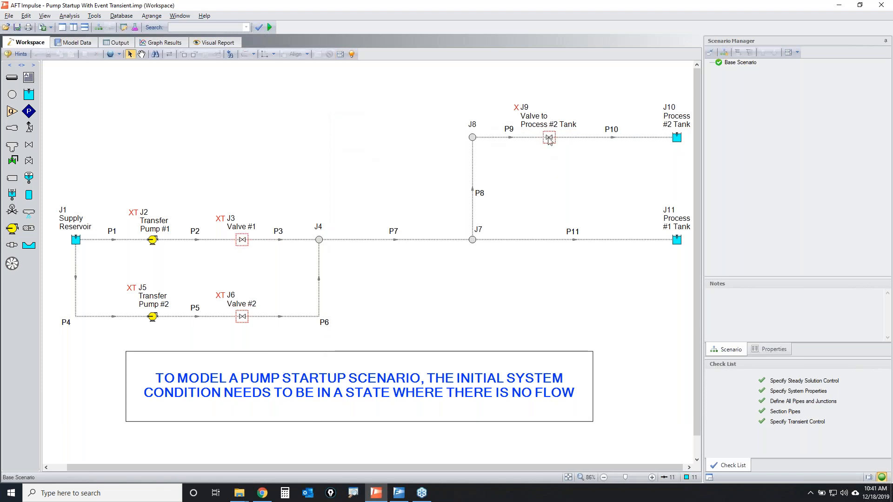
{"action": "double_click", "coordinate": [549, 139]}
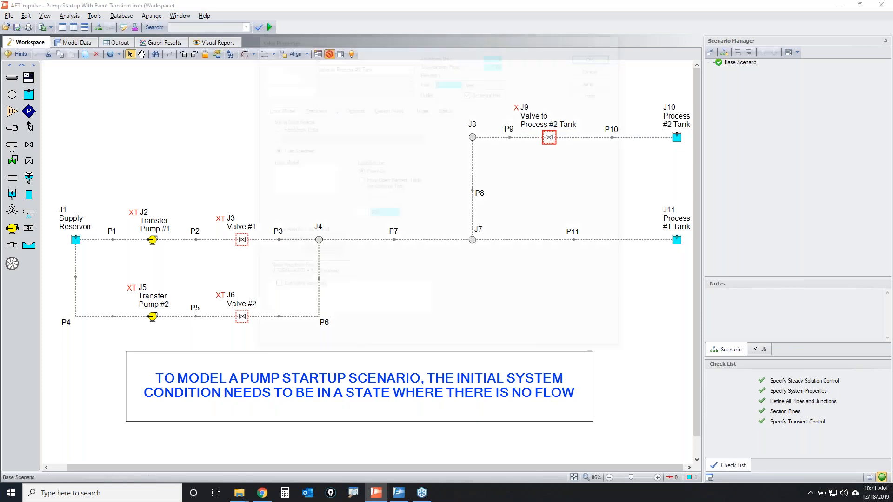
{"action": "double_click", "coordinate": [368, 212]}
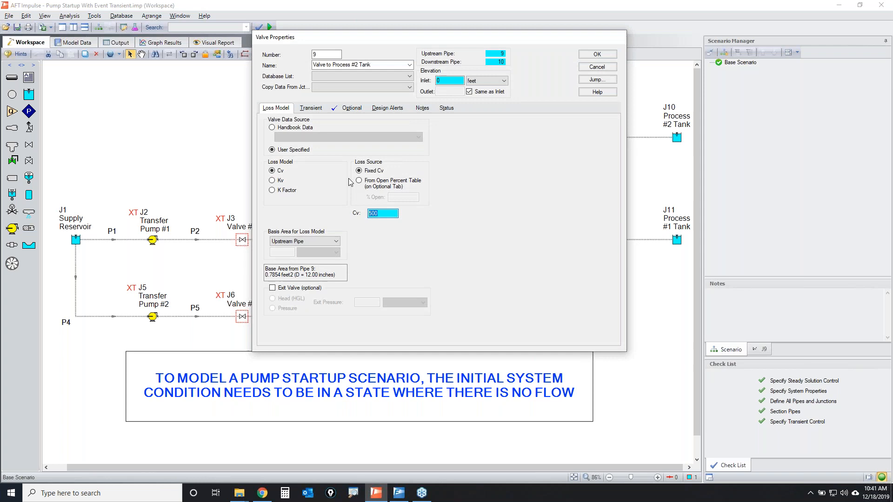
{"action": "left_click", "coordinate": [354, 109]}
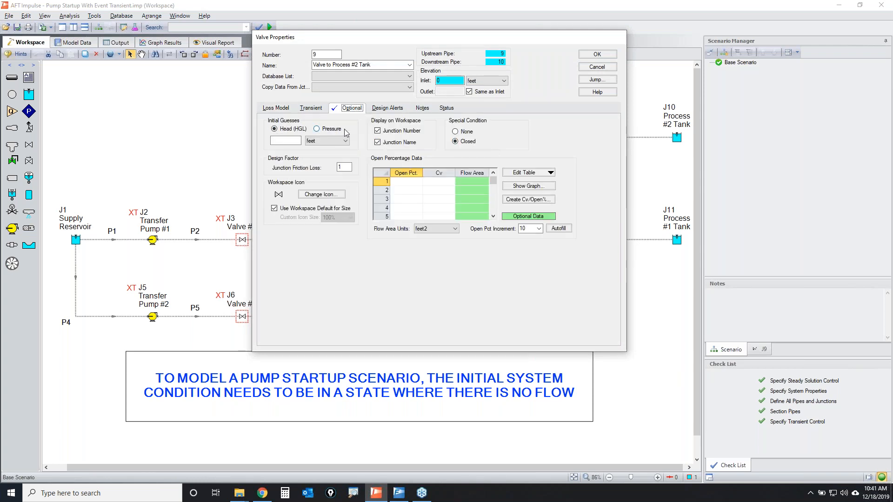
Enter the transient data for the Valve to Process #2 Tank: Cv 0 at 0 seconds and Cv 500 at 2.5 seconds.
{"action": "left_click", "coordinate": [318, 110]}
{"action": "left_click", "coordinate": [468, 171]}
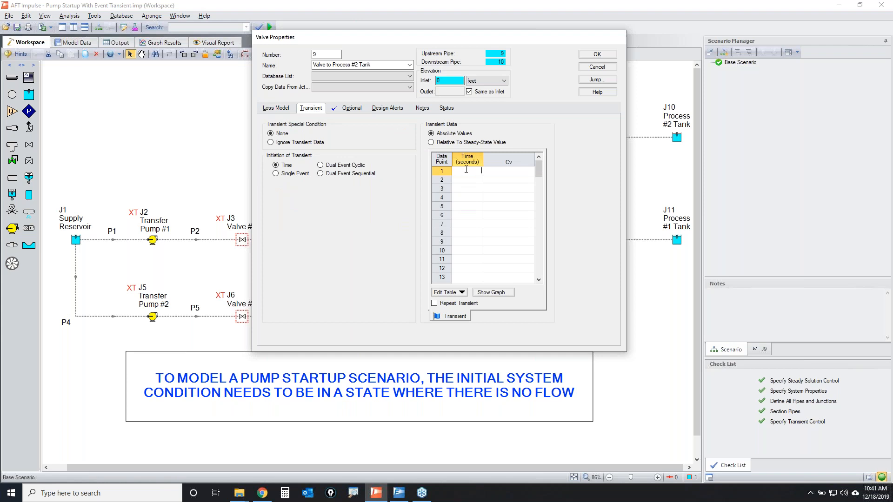
{"action": "type", "text": "0"}
{"action": "key", "text": "Tab"}
{"action": "type", "text": "0"}
{"action": "key", "text": "Tab"}
{"action": "key", "text": "Tab"}
{"action": "type", "text": "5"}
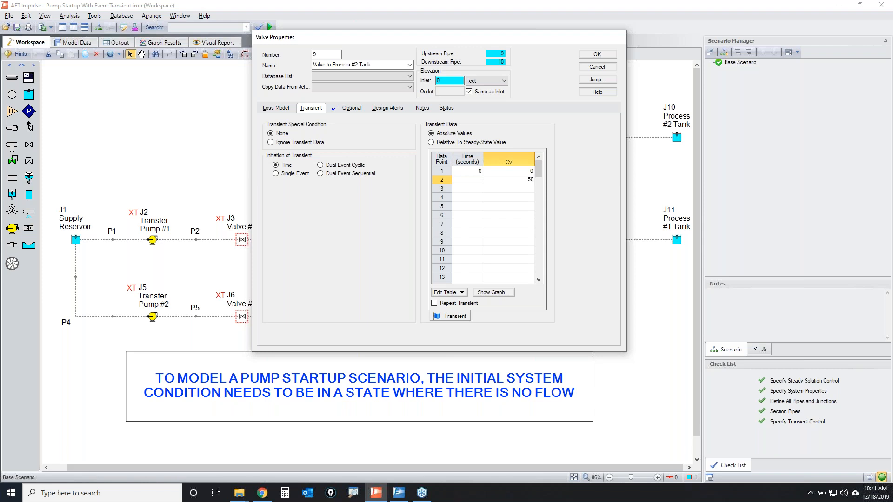
{"action": "type", "text": "00"}
{"action": "left_click", "coordinate": [466, 175]}
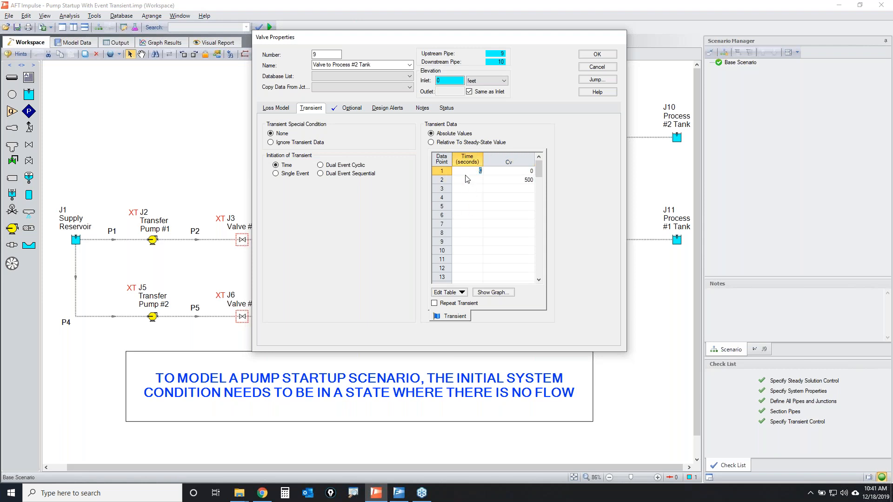
{"action": "left_click", "coordinate": [464, 178]}
{"action": "key", "text": "BackSpace"}
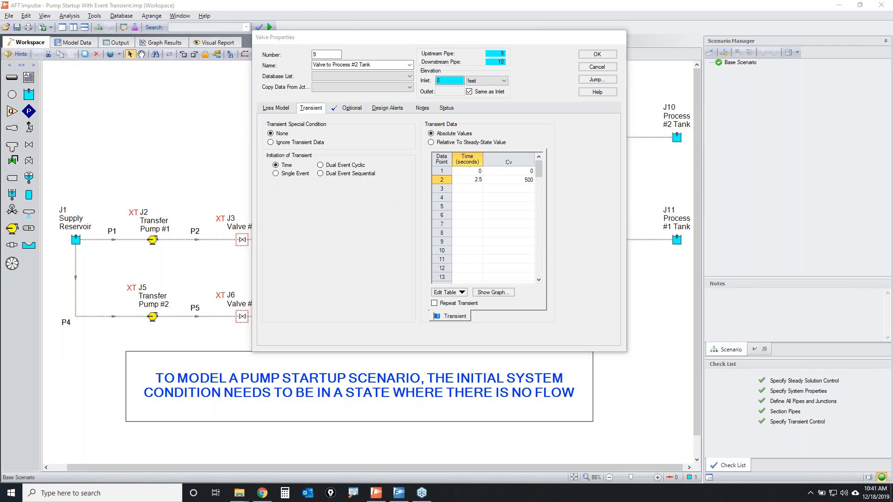
Move the Valve Properties window aside so that junction J9 is uncovered in the workspace.
{"action": "mouse_move", "coordinate": [301, 158]}
{"action": "left_mouse_down"}
{"action": "mouse_move", "coordinate": [267, 167]}
{"action": "mouse_move", "coordinate": [316, 179]}
{"action": "left_mouse_up"}
{"action": "right_click", "coordinate": [890, 156]}
{"action": "left_click_drag", "start_coordinate": [486, 42], "coordinate": [724, 166]}
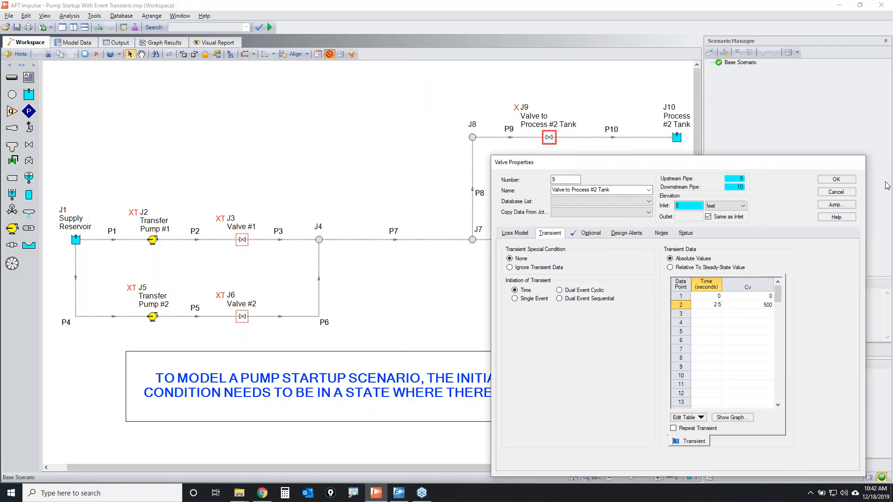
{"action": "mouse_move", "coordinate": [566, 125]}
{"action": "left_mouse_down"}
{"action": "mouse_move", "coordinate": [548, 143]}
{"action": "mouse_move", "coordinate": [557, 115]}
{"action": "left_mouse_up"}
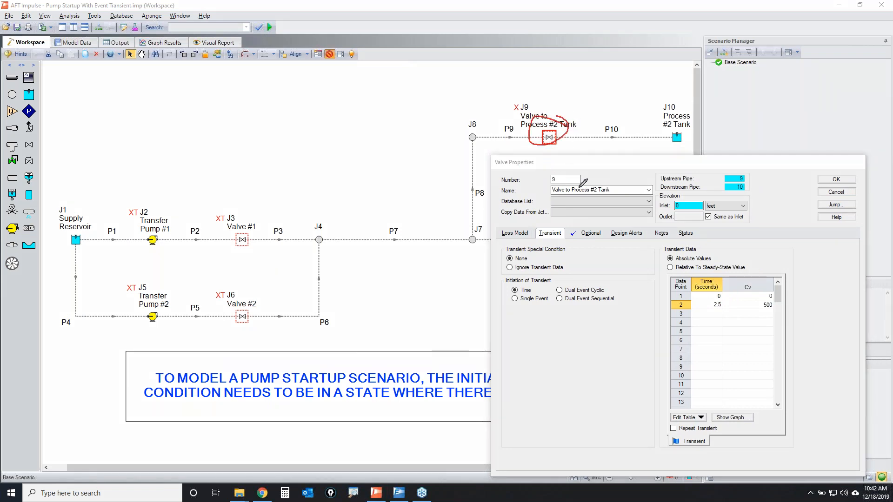
{"action": "left_click_drag", "start_coordinate": [467, 237], "coordinate": [468, 237]}
{"action": "mouse_move", "coordinate": [468, 243]}
{"action": "left_mouse_down"}
{"action": "mouse_move", "coordinate": [470, 112]}
{"action": "mouse_move", "coordinate": [541, 111]}
{"action": "mouse_move", "coordinate": [517, 123]}
{"action": "mouse_move", "coordinate": [624, 85]}
{"action": "left_mouse_up"}
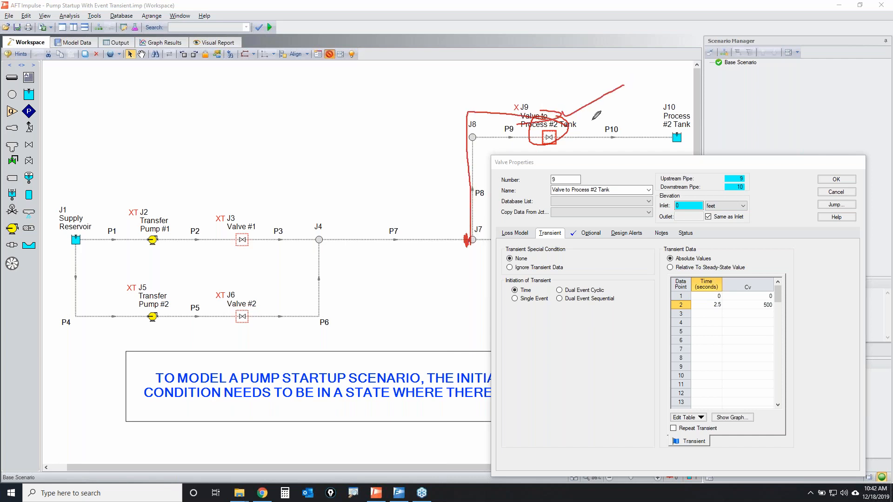
{"action": "mouse_move", "coordinate": [508, 295]}
{"action": "left_mouse_down"}
{"action": "mouse_move", "coordinate": [547, 305]}
{"action": "mouse_move", "coordinate": [502, 304]}
{"action": "mouse_move", "coordinate": [519, 293]}
{"action": "left_mouse_up"}
{"action": "key", "text": "Escape"}
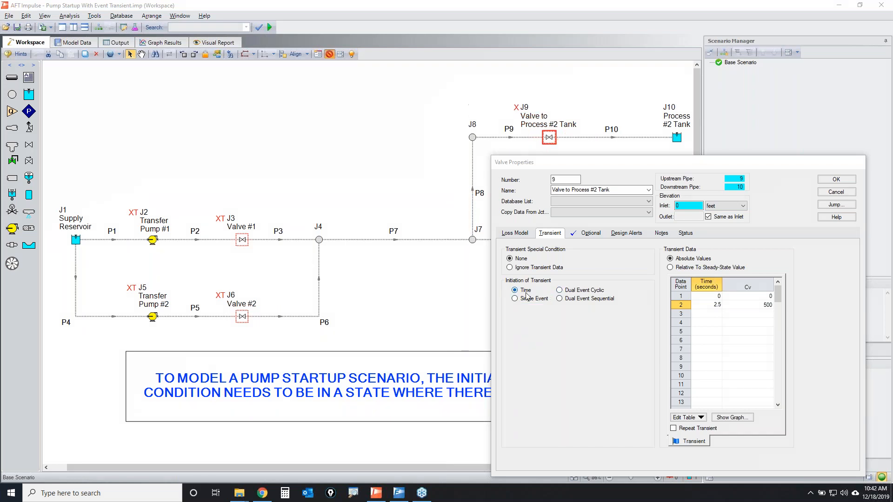
Change the initiation of the J9 valve's transient to Single Event and look through the available event types.
{"action": "left_click", "coordinate": [515, 298]}
{"action": "left_click", "coordinate": [638, 317]}
{"action": "left_click_drag", "start_coordinate": [640, 351], "coordinate": [644, 322]}
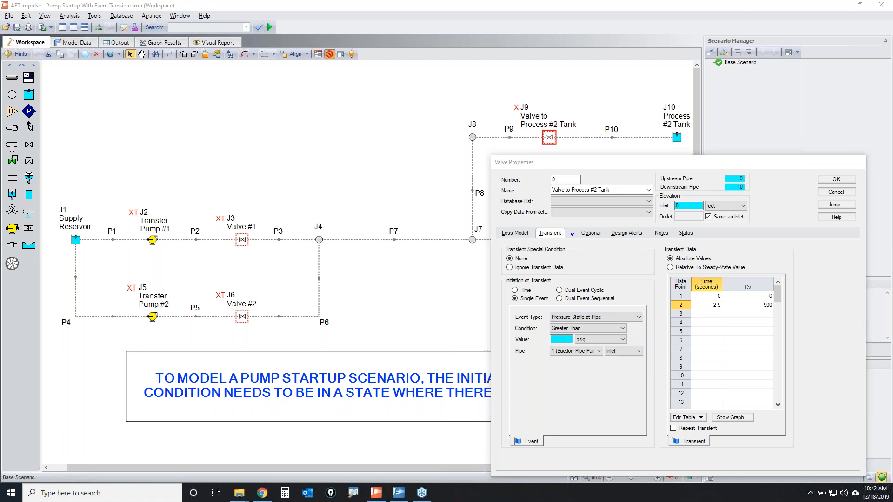
{"action": "mouse_move", "coordinate": [766, 281]}
{"action": "left_mouse_down"}
{"action": "mouse_move", "coordinate": [704, 309]}
{"action": "mouse_move", "coordinate": [765, 294]}
{"action": "mouse_move", "coordinate": [759, 292]}
{"action": "left_mouse_up"}
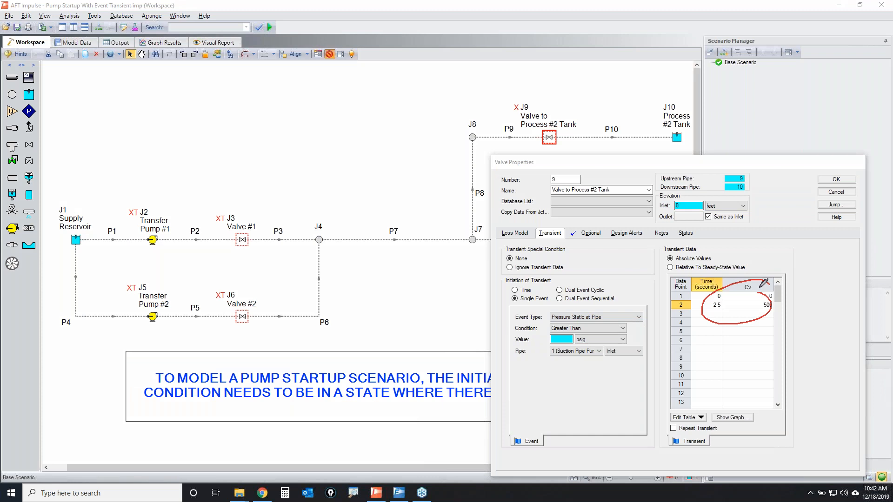
{"action": "mouse_move", "coordinate": [565, 155]}
{"action": "left_mouse_down"}
{"action": "mouse_move", "coordinate": [474, 162]}
{"action": "mouse_move", "coordinate": [566, 148]}
{"action": "left_mouse_up"}
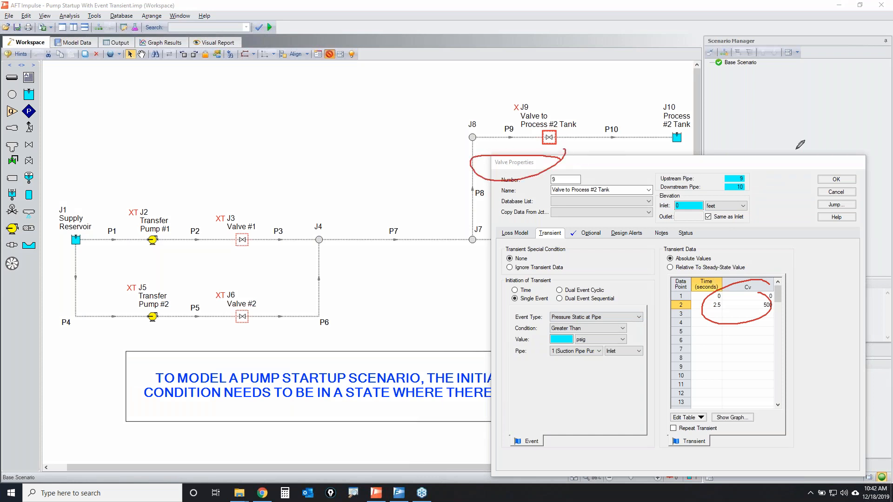
{"action": "key", "text": "Escape"}
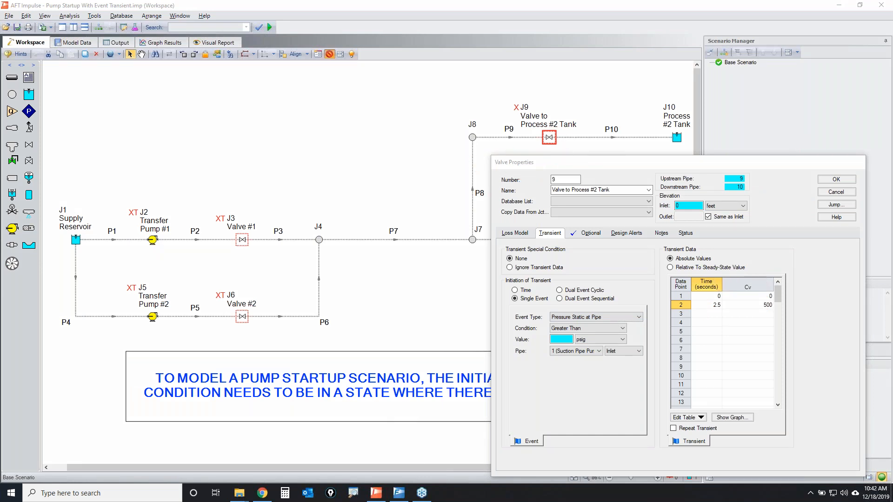
Define the J9 valve's event as Pressure Stagnation at Pipe with the condition Greater Than or Equal To 45 psig.
{"action": "left_click", "coordinate": [569, 318]}
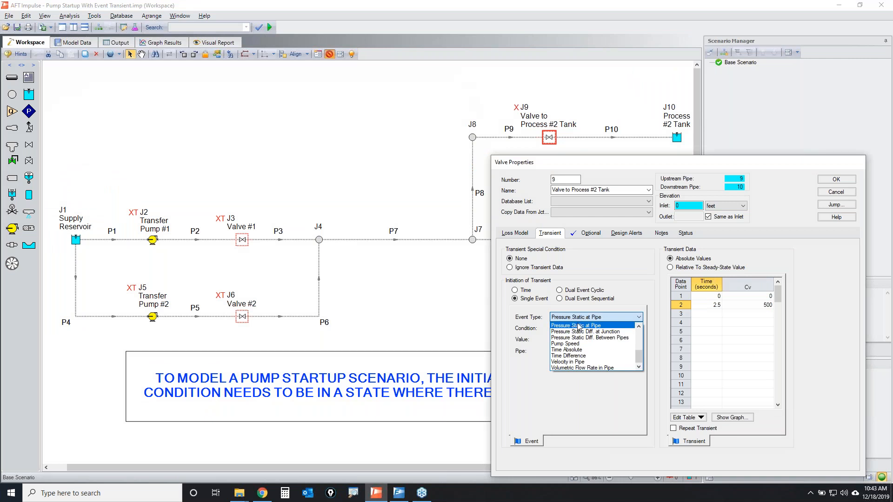
{"action": "left_click", "coordinate": [639, 326]}
{"action": "left_click", "coordinate": [639, 326]}
{"action": "left_click", "coordinate": [611, 332]}
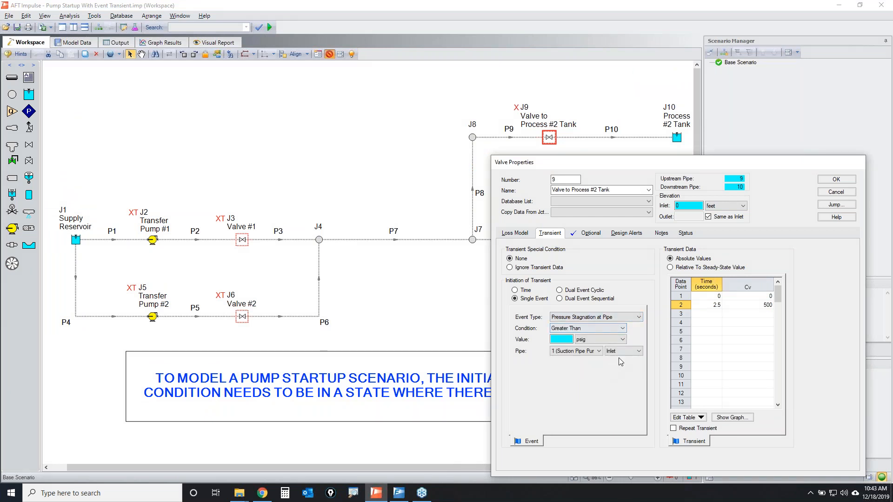
{"action": "left_click", "coordinate": [595, 326]}
{"action": "left_click", "coordinate": [590, 343]}
{"action": "left_click", "coordinate": [562, 340]}
{"action": "type", "text": "45"}
{"action": "mouse_move", "coordinate": [503, 348]}
{"action": "left_mouse_down"}
{"action": "mouse_move", "coordinate": [609, 361]}
{"action": "mouse_move", "coordinate": [510, 372]}
{"action": "mouse_move", "coordinate": [505, 353]}
{"action": "left_mouse_up"}
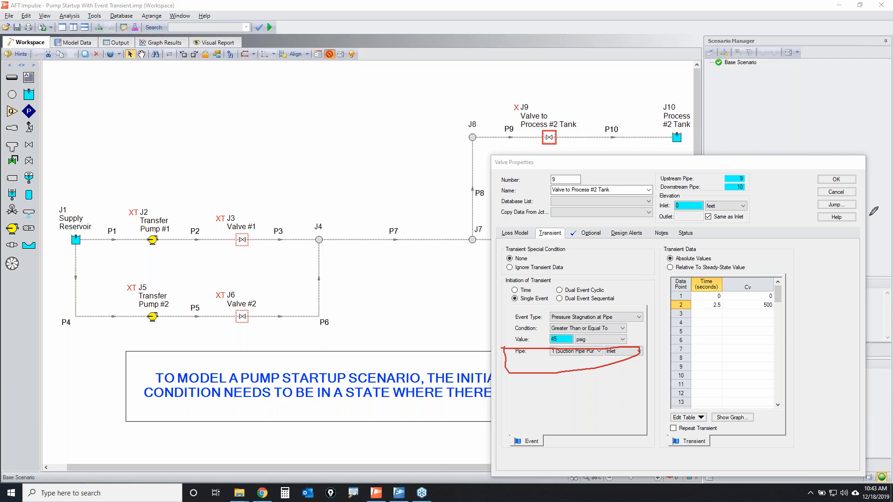
{"action": "key", "text": "Escape"}
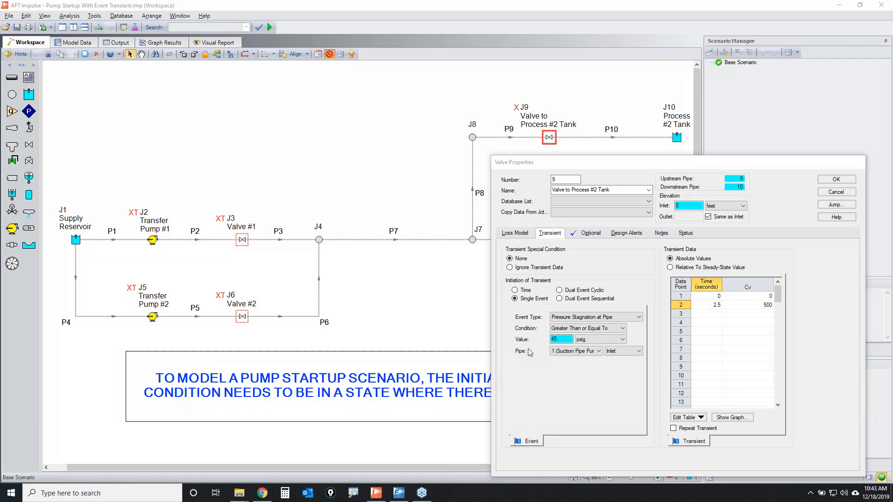
Set the location of the J9 valve's pressure event to the outlet of pipe 7.
{"action": "left_click", "coordinate": [575, 352]}
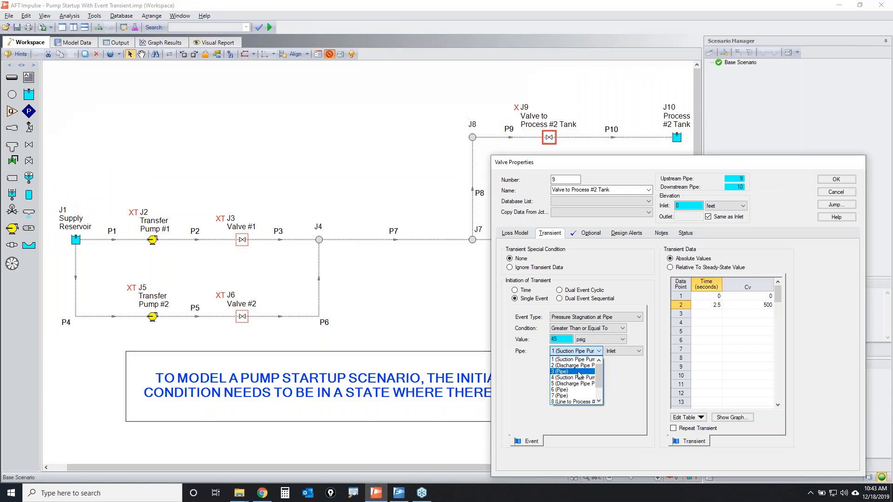
{"action": "left_click", "coordinate": [566, 396]}
{"action": "left_click", "coordinate": [622, 356]}
{"action": "left_click", "coordinate": [615, 358]}
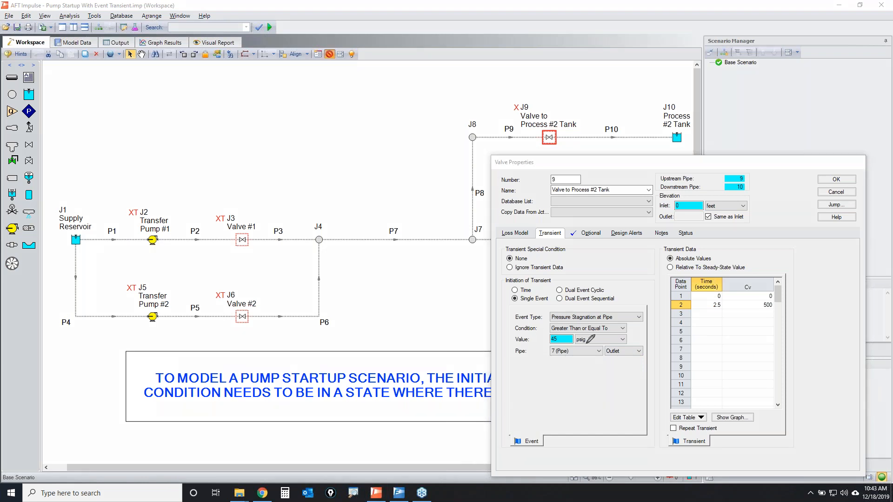
{"action": "left_click_drag", "start_coordinate": [467, 240], "coordinate": [467, 239]}
{"action": "mouse_move", "coordinate": [786, 287]}
{"action": "left_mouse_down"}
{"action": "mouse_move", "coordinate": [691, 282]}
{"action": "mouse_move", "coordinate": [794, 308]}
{"action": "mouse_move", "coordinate": [766, 287]}
{"action": "left_mouse_up"}
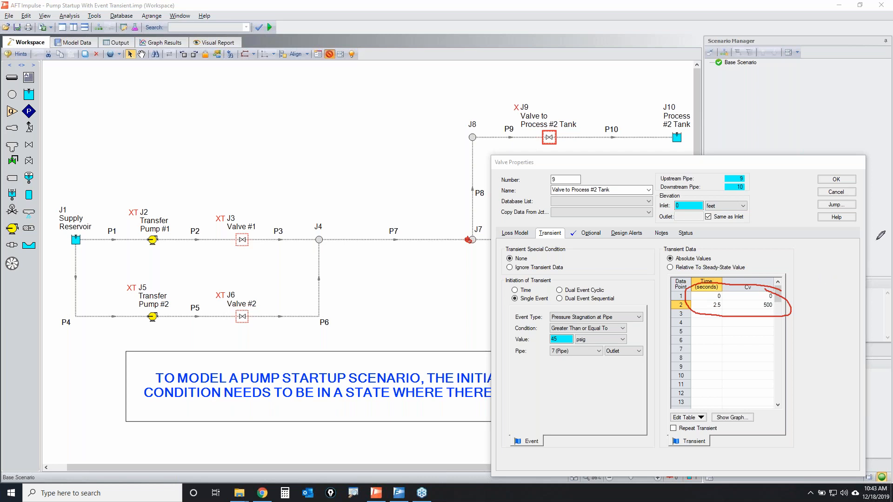
{"action": "key", "text": "Escape"}
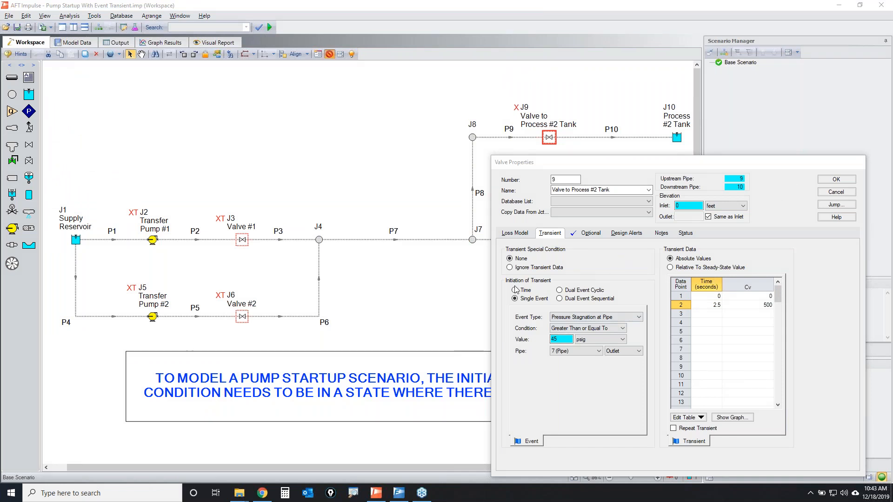
Accept the properties of the Valve to Process #2 Tank and run the transient model through to its output.
{"action": "left_click", "coordinate": [836, 180]}
{"action": "left_click", "coordinate": [537, 317]}
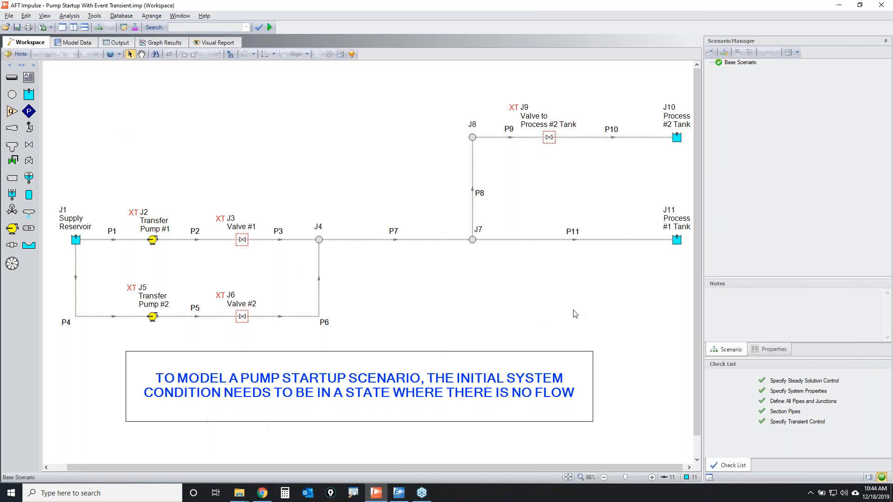
{"action": "left_click", "coordinate": [271, 29]}
{"action": "key", "text": "Return"}
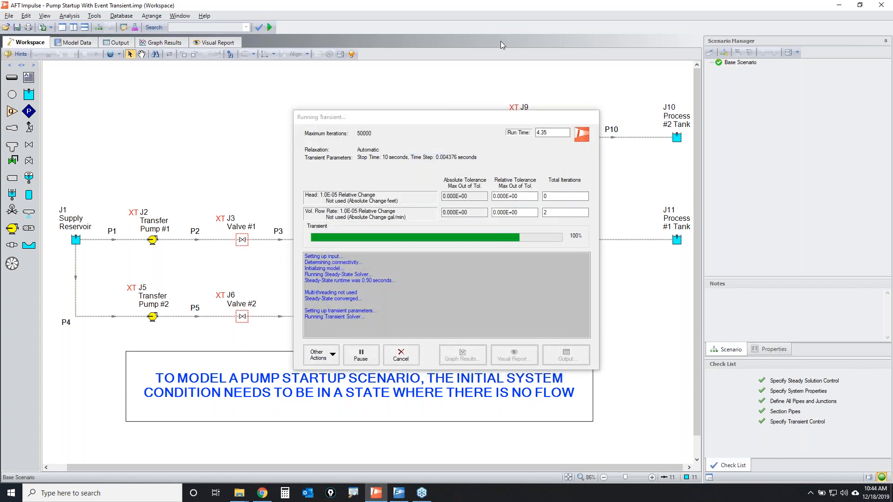
{"action": "key", "text": "Return"}
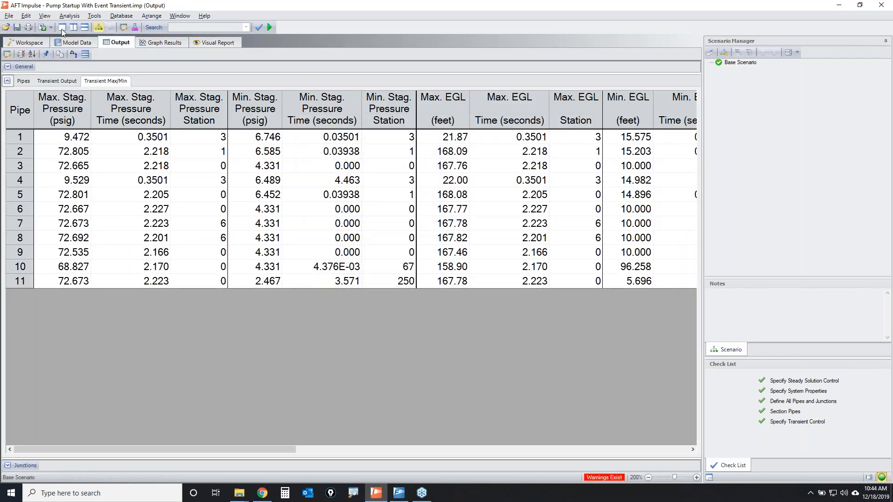
Show the output sections with Junctions collapsed and review the maximum and minimum stagnation pressures of the pipes.
{"action": "left_click", "coordinate": [86, 54]}
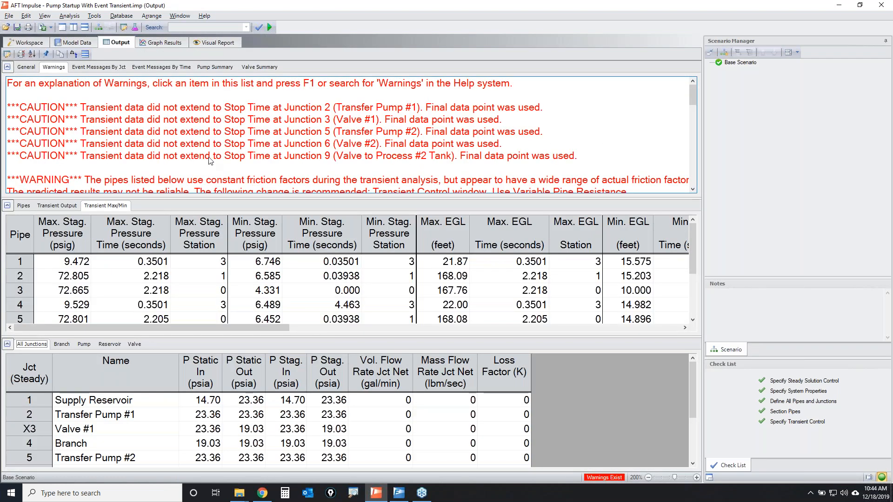
{"action": "left_click", "coordinate": [6, 345]}
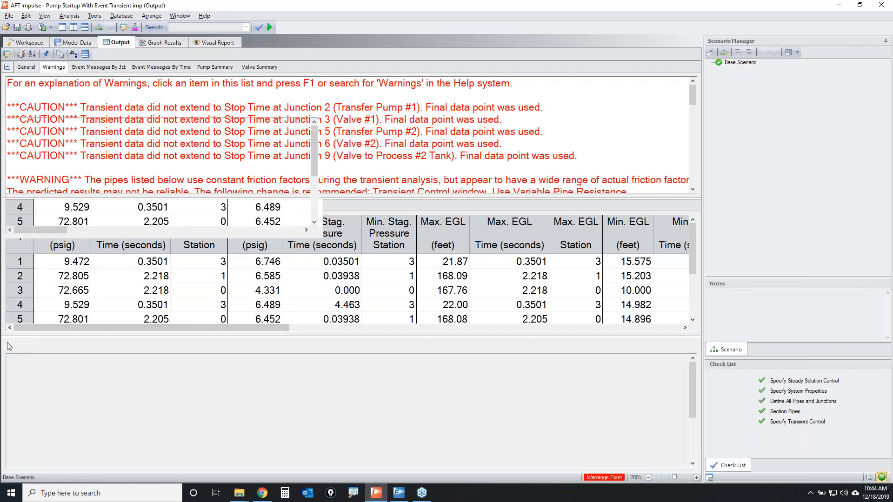
{"action": "left_click_drag", "start_coordinate": [83, 263], "coordinate": [67, 399]}
{"action": "left_click_drag", "start_coordinate": [269, 264], "coordinate": [263, 395]}
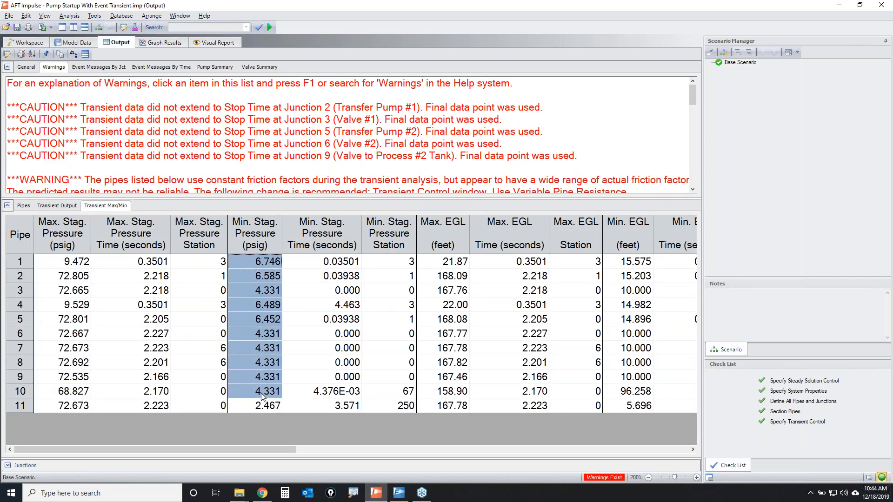
Collapse the pipe results to read the full list of warnings, and open the help for the Junction 2 (Transfer Pump #1) caution.
{"action": "left_click", "coordinate": [6, 205]}
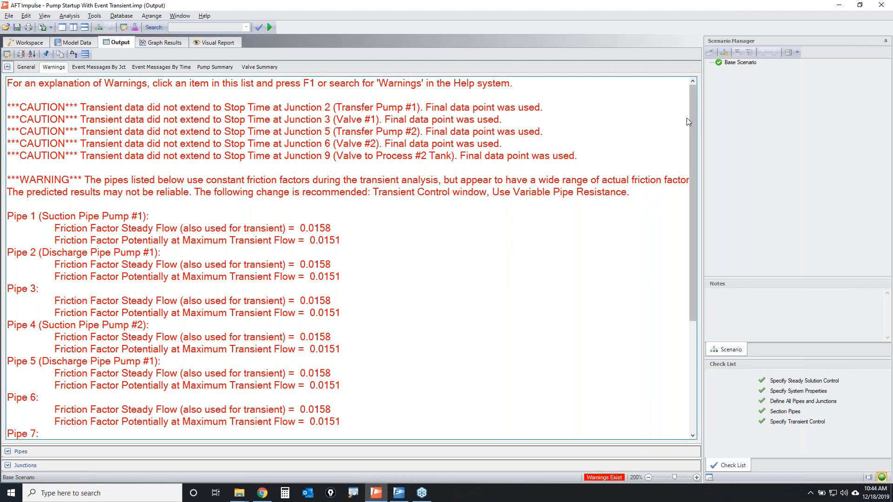
{"action": "left_click_drag", "start_coordinate": [691, 128], "coordinate": [692, 190]}
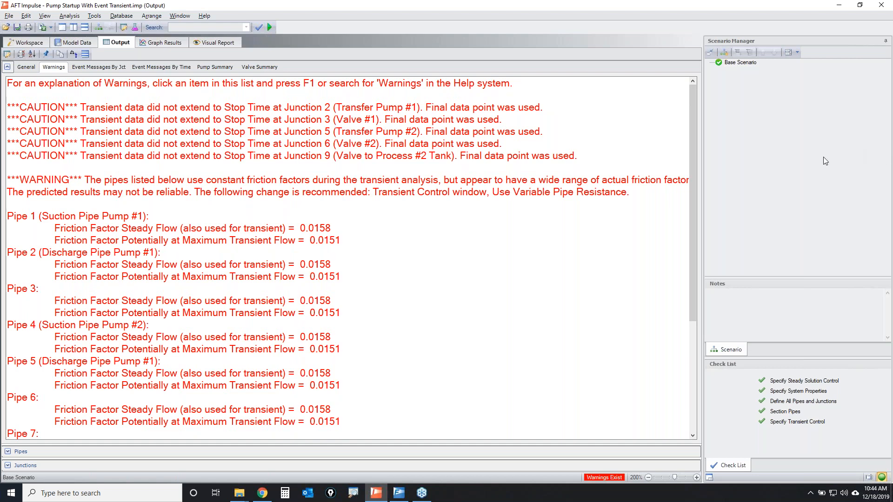
{"action": "left_click", "coordinate": [262, 113]}
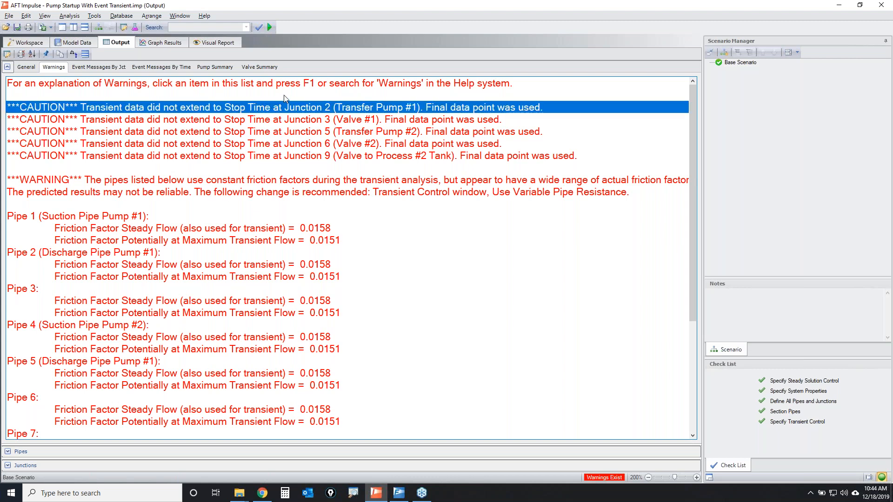
{"action": "left_click", "coordinate": [299, 89]}
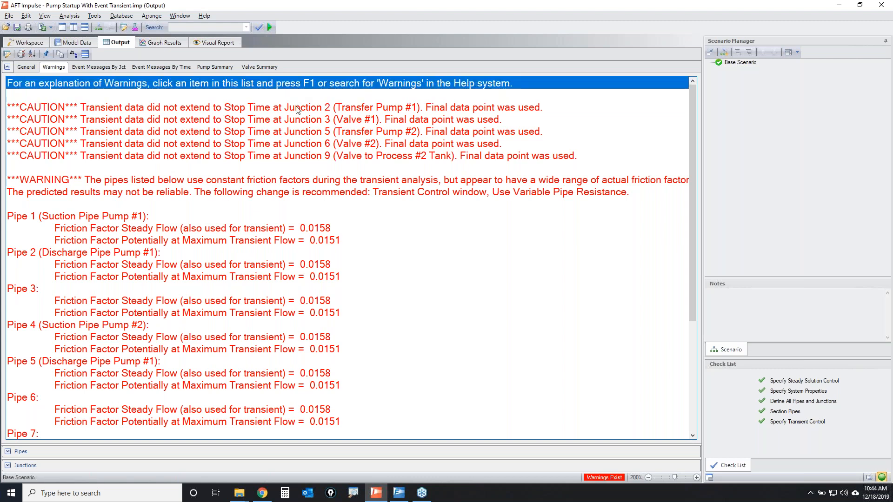
{"action": "left_click", "coordinate": [295, 109]}
{"action": "key", "text": "F1"}
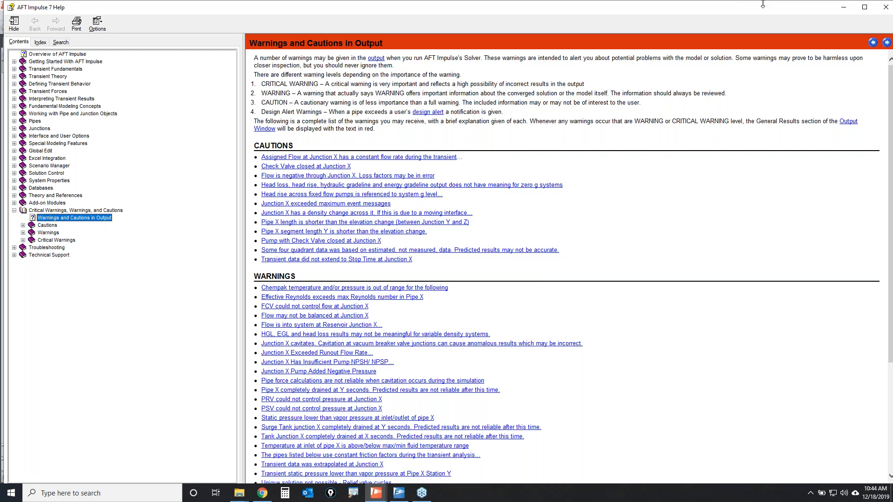
Close the help and review the event messages sorted by time.
{"action": "left_click", "coordinate": [886, 7]}
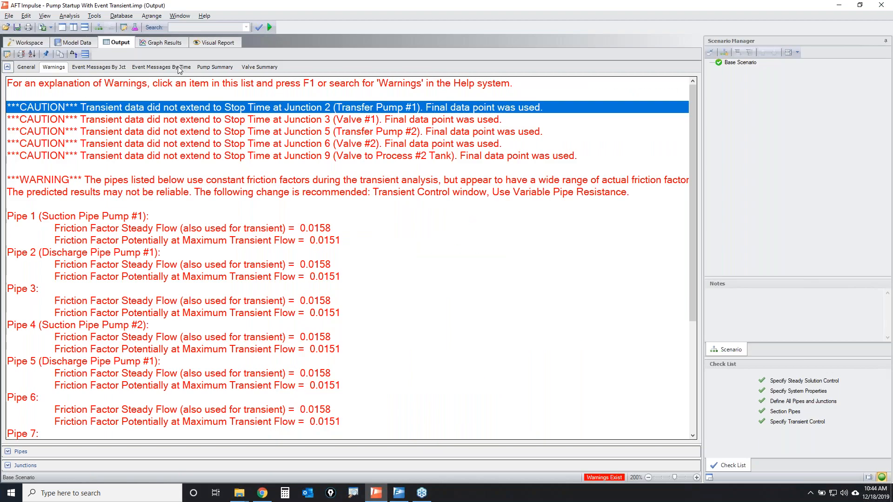
{"action": "left_click", "coordinate": [178, 68]}
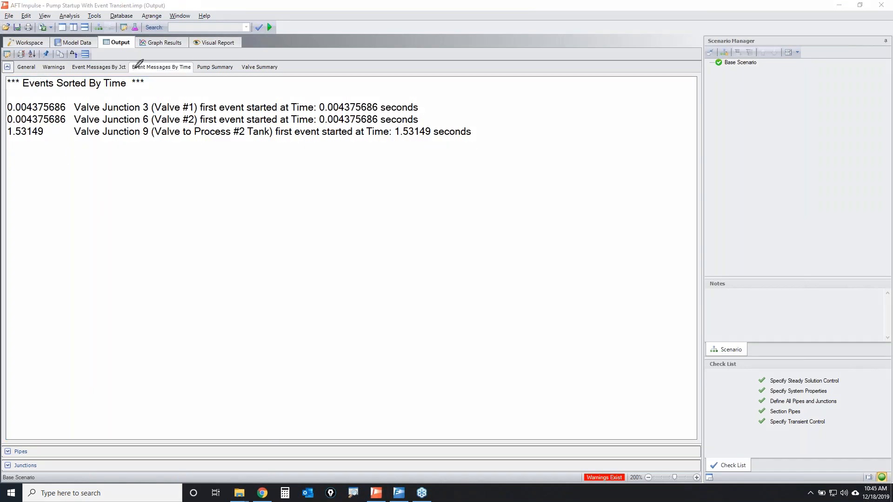
{"action": "mouse_move", "coordinate": [134, 66]}
{"action": "left_mouse_down"}
{"action": "mouse_move", "coordinate": [184, 62]}
{"action": "mouse_move", "coordinate": [176, 78]}
{"action": "mouse_move", "coordinate": [128, 68]}
{"action": "mouse_move", "coordinate": [148, 60]}
{"action": "left_mouse_up"}
Place the Output in a pane below the Workspace so the event messages and the model show together.
{"action": "double_click", "coordinate": [124, 44]}
{"action": "left_click_drag", "start_coordinate": [118, 41], "coordinate": [364, 264]}
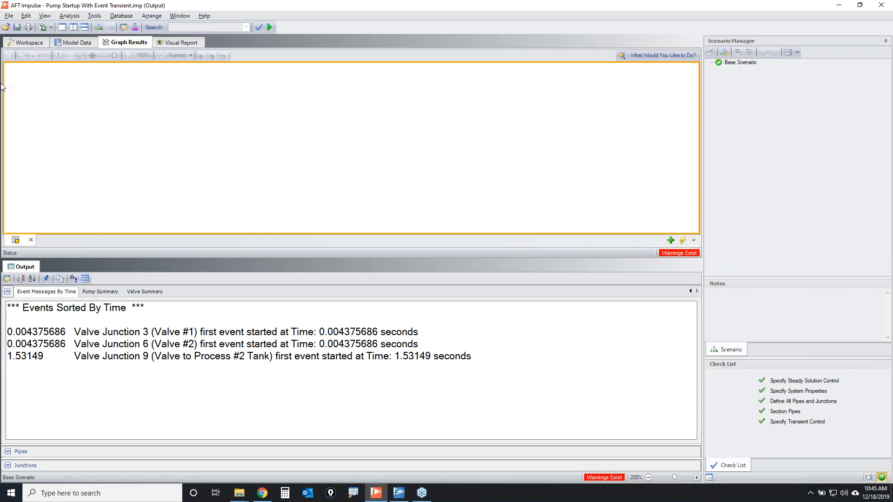
{"action": "left_click", "coordinate": [29, 43]}
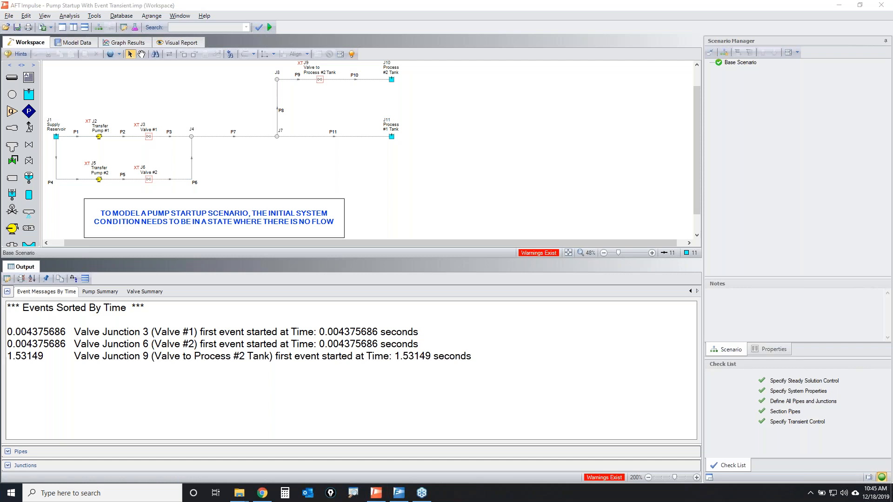
Examine the event start times of valve junctions 3 and 6 against the positions of both valves in the model.
{"action": "mouse_move", "coordinate": [68, 326]}
{"action": "left_mouse_down"}
{"action": "mouse_move", "coordinate": [153, 336]}
{"action": "mouse_move", "coordinate": [98, 365]}
{"action": "mouse_move", "coordinate": [106, 314]}
{"action": "left_mouse_up"}
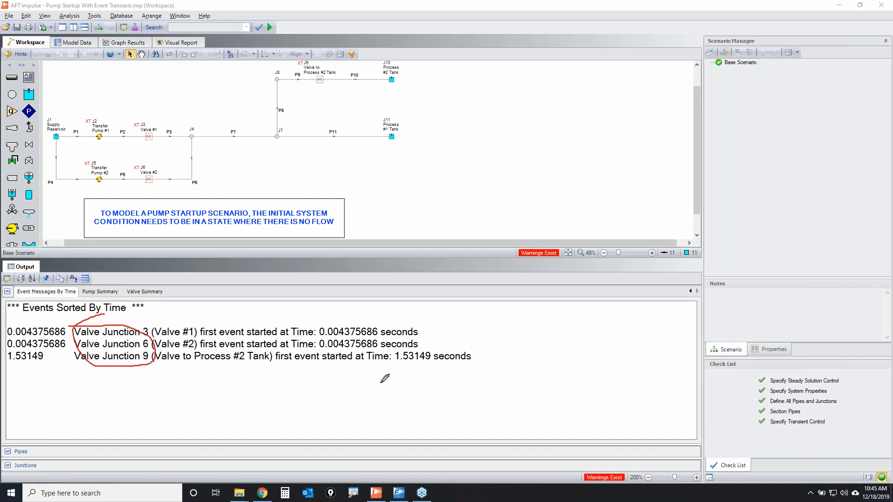
{"action": "mouse_move", "coordinate": [70, 328]}
{"action": "left_mouse_down"}
{"action": "mouse_move", "coordinate": [151, 327]}
{"action": "mouse_move", "coordinate": [161, 339]}
{"action": "mouse_move", "coordinate": [123, 348]}
{"action": "mouse_move", "coordinate": [88, 320]}
{"action": "mouse_move", "coordinate": [157, 323]}
{"action": "left_mouse_up"}
{"action": "mouse_move", "coordinate": [173, 117]}
{"action": "left_mouse_down"}
{"action": "mouse_move", "coordinate": [134, 149]}
{"action": "mouse_move", "coordinate": [172, 159]}
{"action": "mouse_move", "coordinate": [175, 119]}
{"action": "left_mouse_up"}
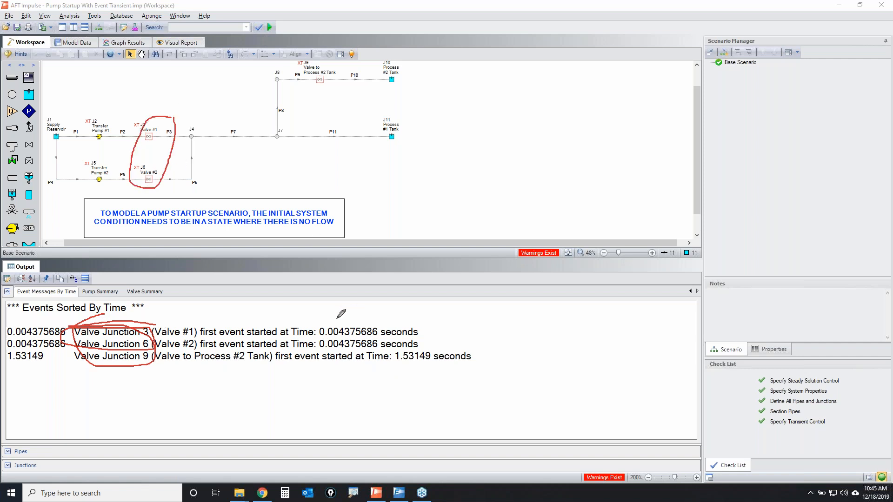
{"action": "mouse_move", "coordinate": [321, 324]}
{"action": "left_mouse_down"}
{"action": "mouse_move", "coordinate": [318, 345]}
{"action": "mouse_move", "coordinate": [419, 346]}
{"action": "mouse_move", "coordinate": [327, 325]}
{"action": "left_mouse_up"}
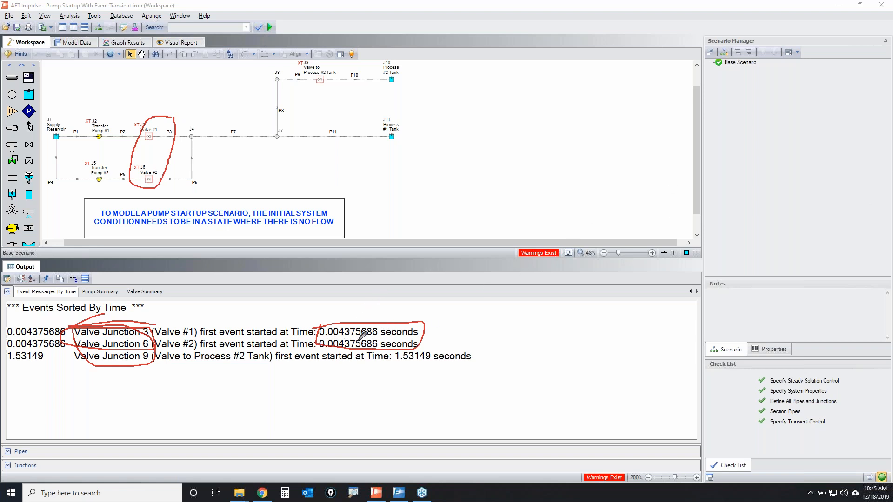
{"action": "left_click_drag", "start_coordinate": [337, 339], "coordinate": [342, 337]}
{"action": "key", "text": "e"}
Examine the junction 9 event and its valve in the model, and compare the time-based pump transients with the event-based valve transients.
{"action": "mouse_move", "coordinate": [77, 367]}
{"action": "left_mouse_down"}
{"action": "mouse_move", "coordinate": [97, 343]}
{"action": "mouse_move", "coordinate": [80, 359]}
{"action": "left_mouse_up"}
{"action": "mouse_move", "coordinate": [387, 359]}
{"action": "left_mouse_down"}
{"action": "mouse_move", "coordinate": [442, 356]}
{"action": "mouse_move", "coordinate": [393, 370]}
{"action": "left_mouse_up"}
{"action": "mouse_move", "coordinate": [323, 89]}
{"action": "left_mouse_down"}
{"action": "mouse_move", "coordinate": [324, 75]}
{"action": "mouse_move", "coordinate": [308, 90]}
{"action": "mouse_move", "coordinate": [313, 98]}
{"action": "left_mouse_up"}
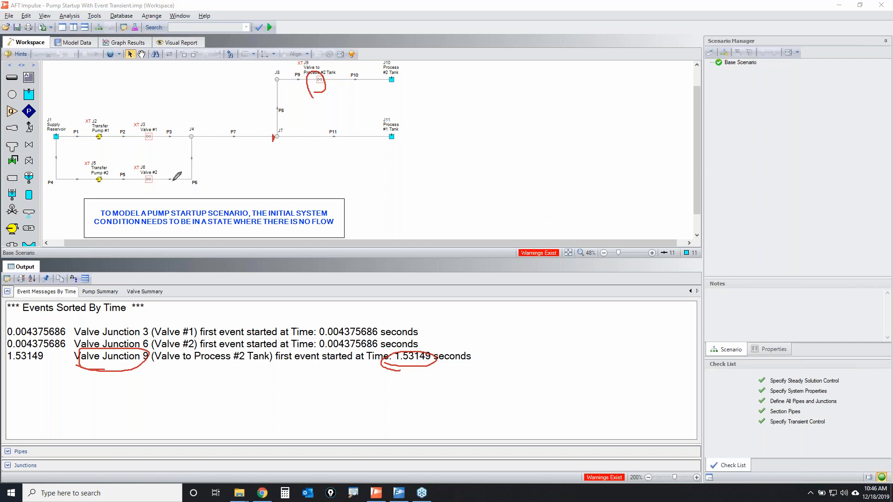
{"action": "mouse_move", "coordinate": [174, 124]}
{"action": "left_mouse_down"}
{"action": "mouse_move", "coordinate": [142, 175]}
{"action": "mouse_move", "coordinate": [177, 129]}
{"action": "left_mouse_up"}
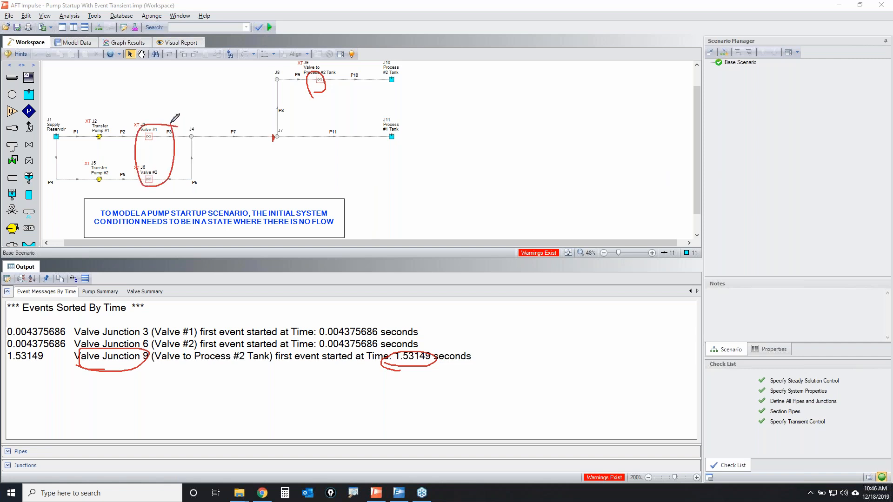
{"action": "mouse_move", "coordinate": [116, 121]}
{"action": "left_mouse_down"}
{"action": "mouse_move", "coordinate": [83, 131]}
{"action": "mouse_move", "coordinate": [120, 99]}
{"action": "mouse_move", "coordinate": [96, 183]}
{"action": "left_mouse_up"}
{"action": "left_click_drag", "start_coordinate": [88, 100], "coordinate": [140, 182]}
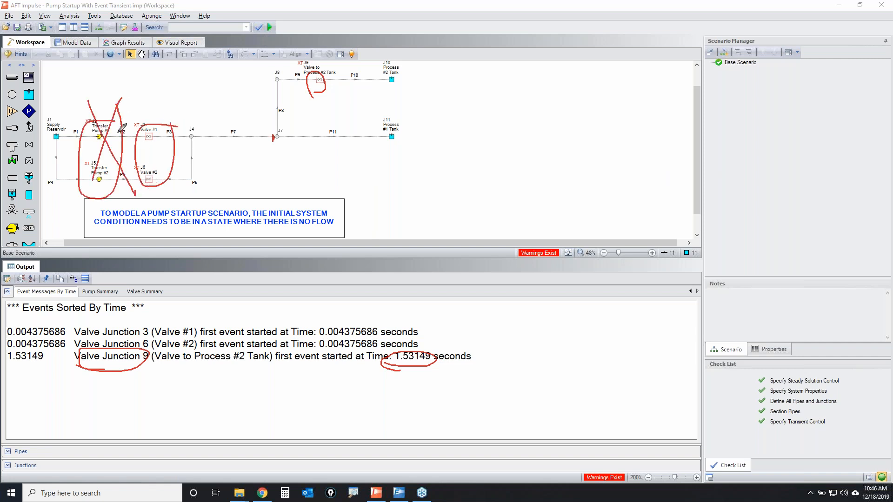
{"action": "mouse_move", "coordinate": [103, 82]}
{"action": "left_mouse_down"}
{"action": "mouse_move", "coordinate": [101, 116]}
{"action": "mouse_move", "coordinate": [96, 85]}
{"action": "mouse_move", "coordinate": [120, 82]}
{"action": "left_mouse_up"}
{"action": "mouse_move", "coordinate": [158, 93]}
{"action": "left_mouse_down"}
{"action": "mouse_move", "coordinate": [157, 117]}
{"action": "mouse_move", "coordinate": [173, 91]}
{"action": "mouse_move", "coordinate": [174, 115]}
{"action": "left_mouse_up"}
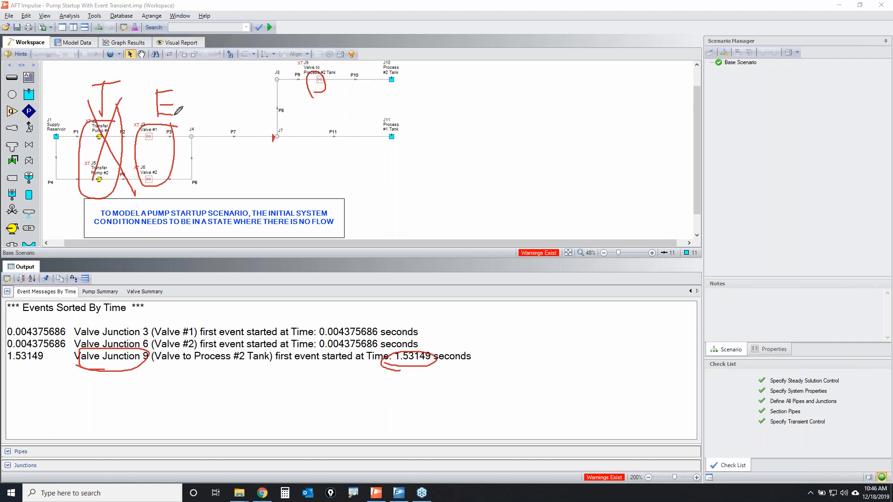
{"action": "left_click", "coordinate": [869, 147]}
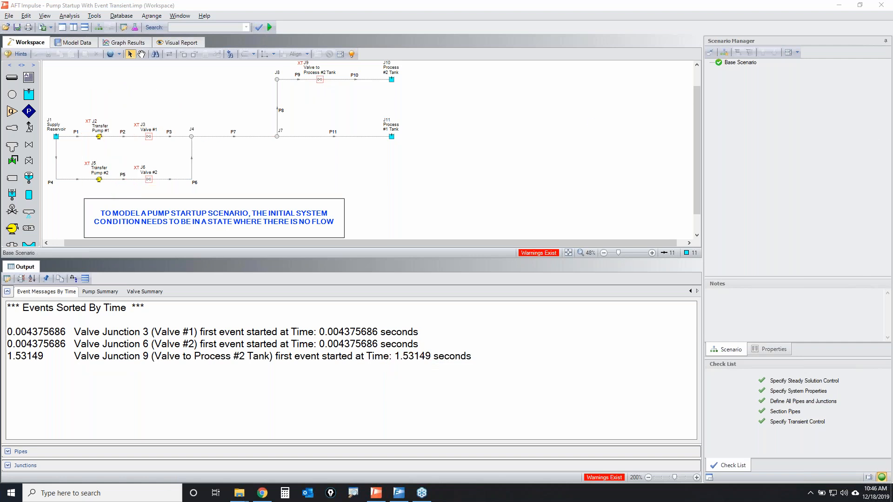
Review how the transient of Transfer Pump #1 is initiated and leave its properties without changes.
{"action": "double_click", "coordinate": [100, 139]}
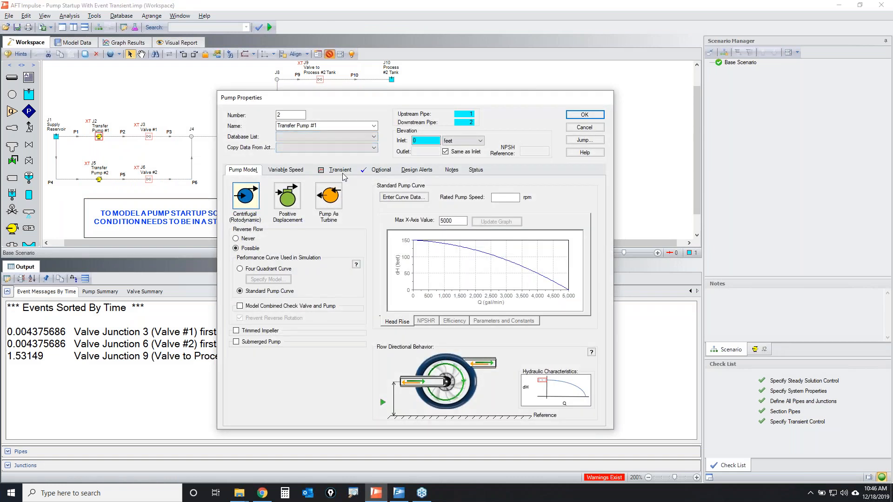
{"action": "left_click", "coordinate": [340, 170]}
{"action": "left_click", "coordinate": [819, 181]}
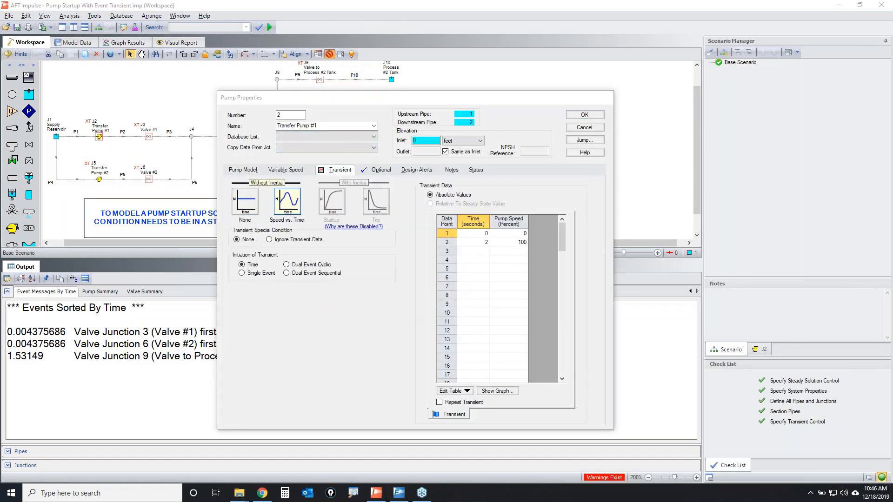
{"action": "mouse_move", "coordinate": [232, 267]}
{"action": "left_mouse_down"}
{"action": "mouse_move", "coordinate": [261, 262]}
{"action": "mouse_move", "coordinate": [228, 261]}
{"action": "mouse_move", "coordinate": [259, 268]}
{"action": "left_mouse_up"}
{"action": "left_click_drag", "start_coordinate": [75, 278], "coordinate": [30, 321]}
{"action": "left_click_drag", "start_coordinate": [19, 272], "coordinate": [99, 336]}
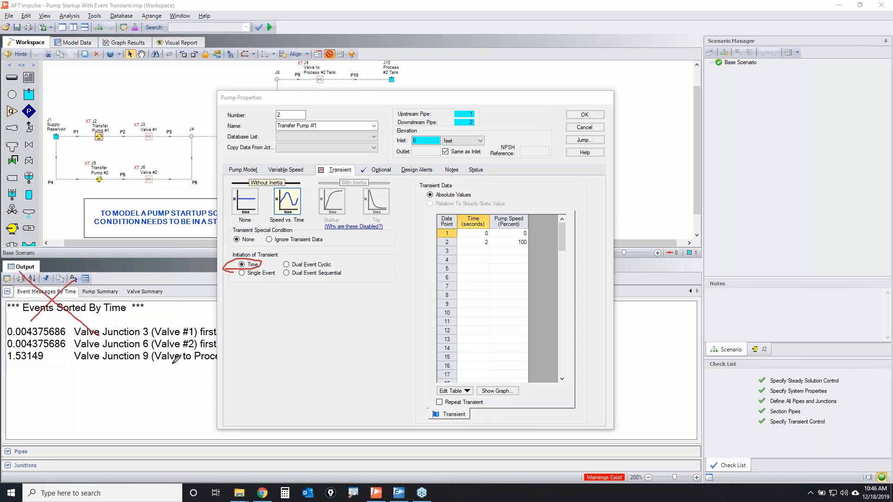
{"action": "mouse_move", "coordinate": [7, 268]}
{"action": "left_mouse_down"}
{"action": "mouse_move", "coordinate": [32, 268]}
{"action": "mouse_move", "coordinate": [6, 263]}
{"action": "mouse_move", "coordinate": [16, 272]}
{"action": "left_mouse_up"}
{"action": "left_click", "coordinate": [848, 133]}
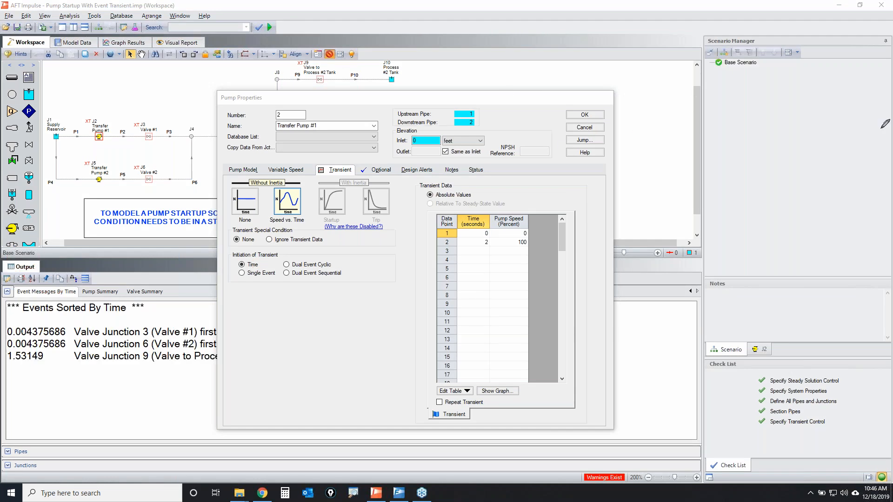
{"action": "left_click", "coordinate": [575, 129]}
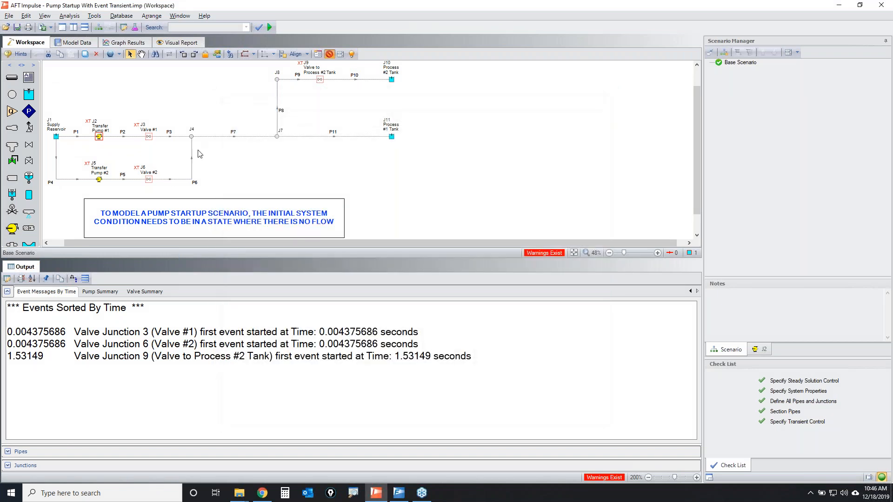
Review the single-event initiation and event value in the transient data of Valve #1, and leave its properties without changes.
{"action": "double_click", "coordinate": [147, 140]}
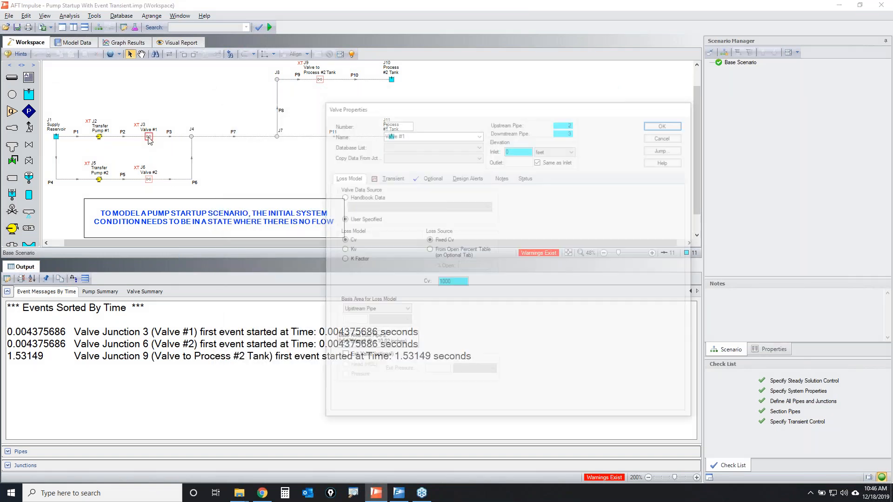
{"action": "left_click", "coordinate": [391, 177]}
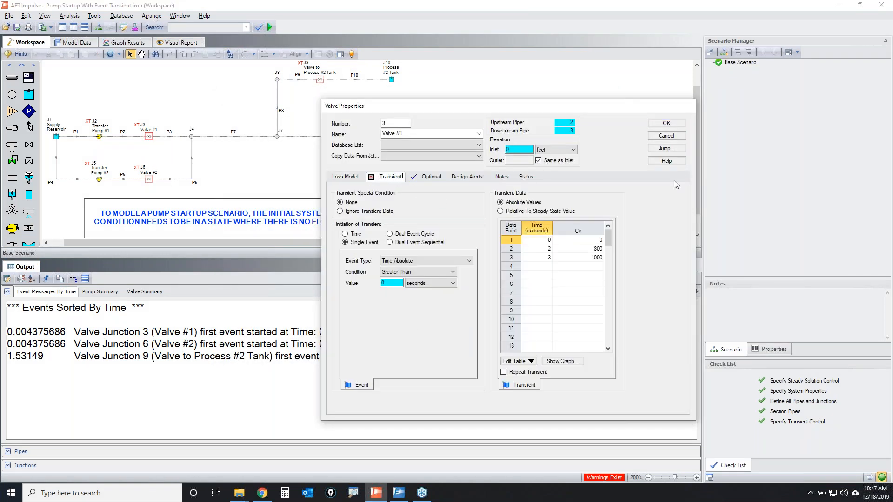
{"action": "mouse_move", "coordinate": [344, 252]}
{"action": "left_mouse_down"}
{"action": "mouse_move", "coordinate": [367, 237]}
{"action": "mouse_move", "coordinate": [347, 244]}
{"action": "left_mouse_up"}
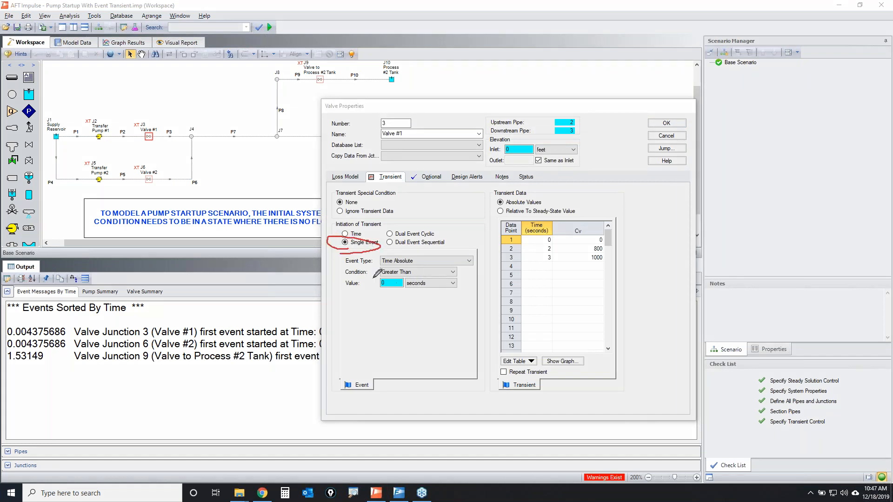
{"action": "mouse_move", "coordinate": [346, 292]}
{"action": "left_mouse_down"}
{"action": "mouse_move", "coordinate": [421, 282]}
{"action": "mouse_move", "coordinate": [340, 287]}
{"action": "mouse_move", "coordinate": [344, 293]}
{"action": "left_mouse_up"}
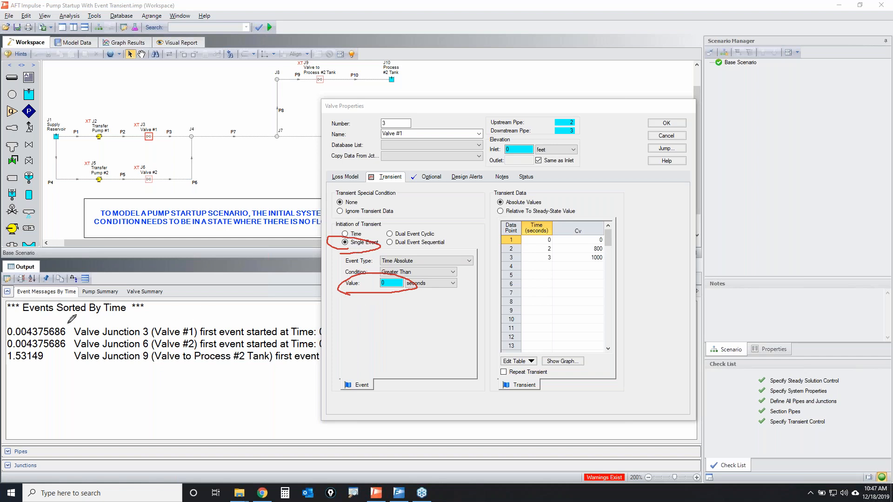
{"action": "mouse_move", "coordinate": [77, 287]}
{"action": "left_mouse_down"}
{"action": "mouse_move", "coordinate": [5, 307]}
{"action": "mouse_move", "coordinate": [70, 298]}
{"action": "mouse_move", "coordinate": [73, 285]}
{"action": "left_mouse_up"}
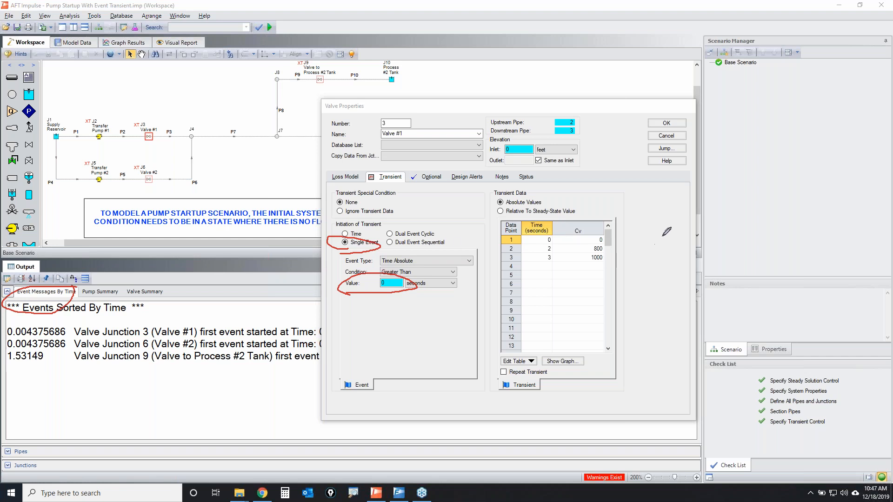
{"action": "key", "text": "Escape"}
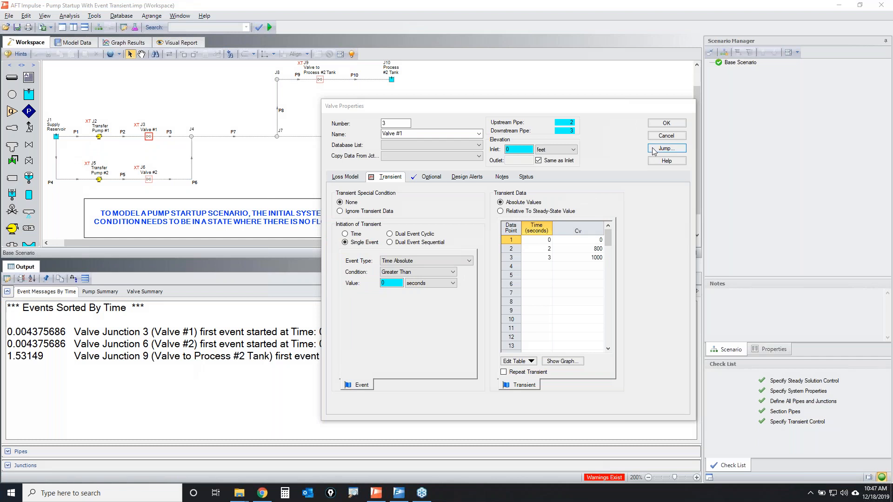
{"action": "left_click", "coordinate": [666, 136]}
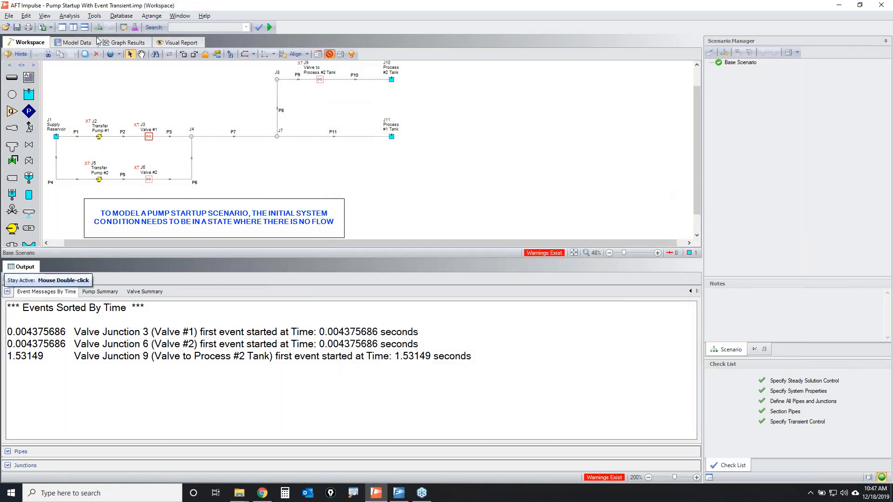
Restore the single-window layout with the model fitted, and graph Pump Speed over time for Transfer Pump #1 and Transfer Pump #2.
{"action": "left_click", "coordinate": [62, 27]}
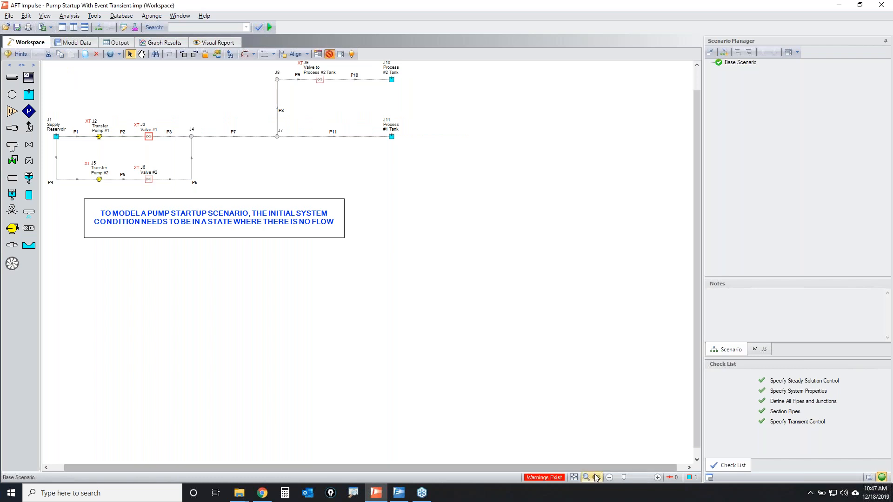
{"action": "left_click", "coordinate": [574, 477]}
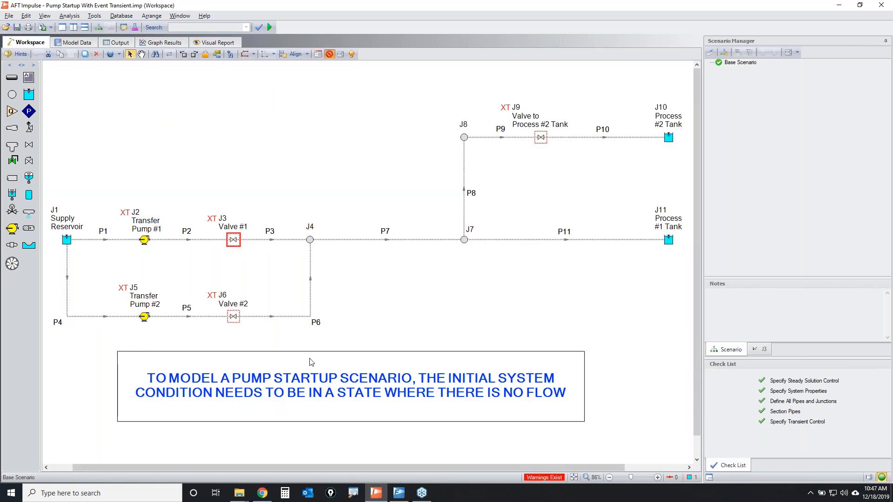
{"action": "left_click", "coordinate": [144, 241]}
{"action": "left_click", "coordinate": [144, 317], "text": "shift"}
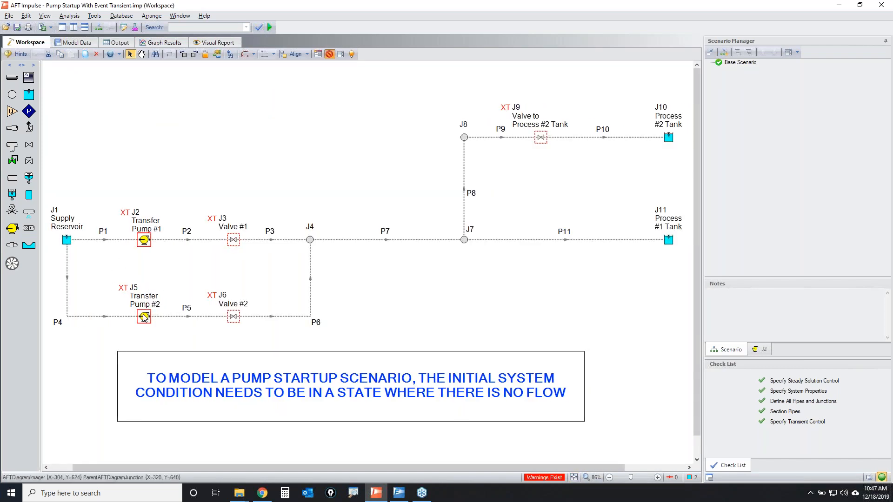
{"action": "right_click", "coordinate": [147, 242]}
{"action": "mouse_move", "coordinate": [415, 250]}
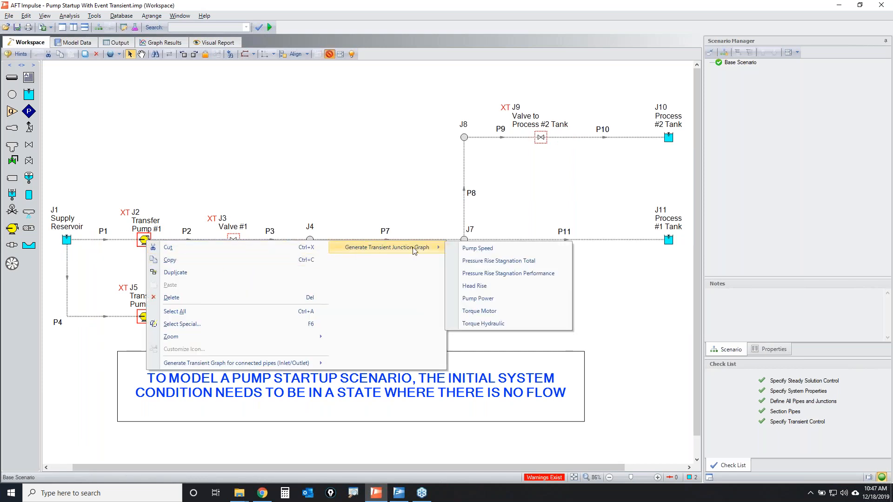
{"action": "left_click", "coordinate": [488, 249]}
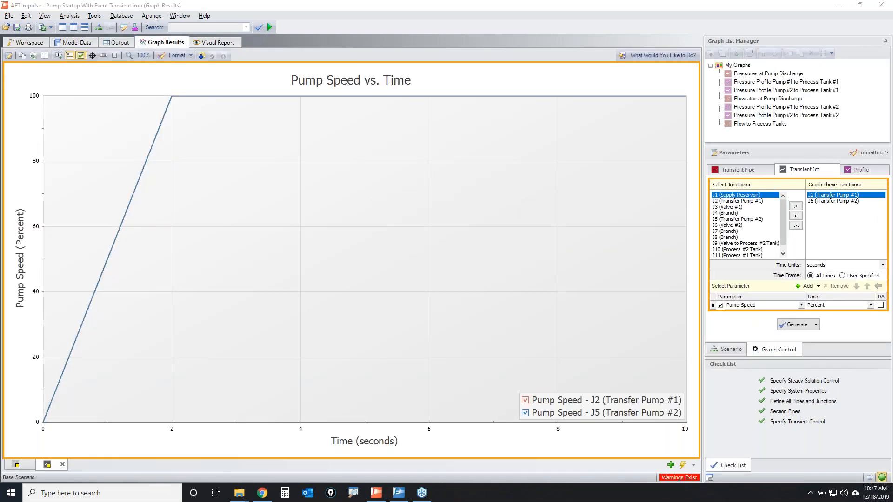
{"action": "mouse_move", "coordinate": [679, 91]}
{"action": "left_mouse_down"}
{"action": "mouse_move", "coordinate": [229, 89]}
{"action": "mouse_move", "coordinate": [84, 409]}
{"action": "mouse_move", "coordinate": [707, 196]}
{"action": "left_mouse_up"}
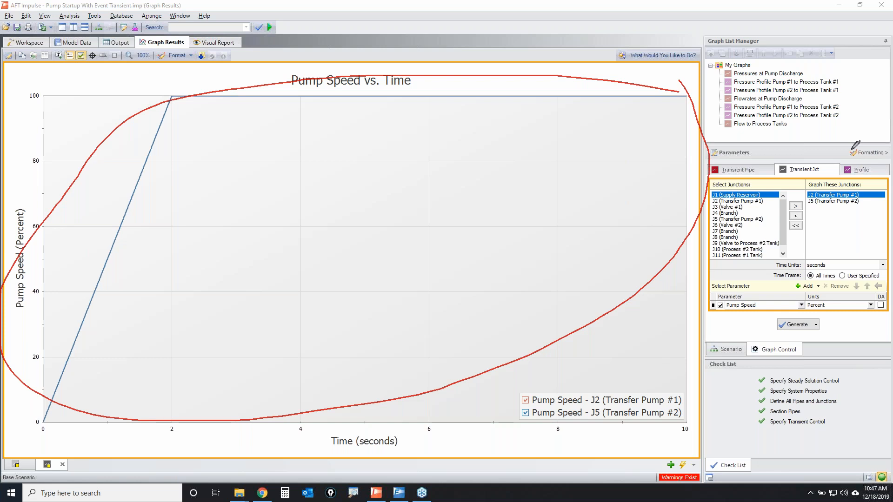
{"action": "key", "text": "Escape"}
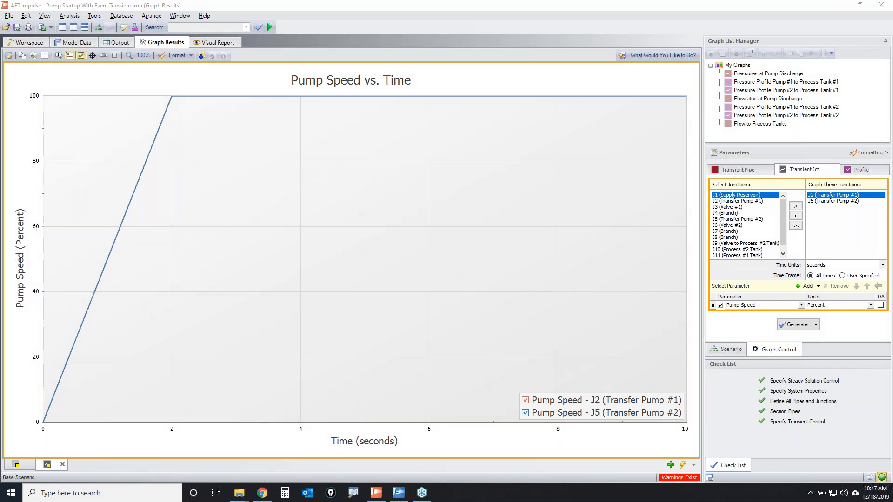
Graph Valve Cv over time for Valve #1 and Valve #2 together and examine the opening curve.
{"action": "left_click", "coordinate": [881, 478]}
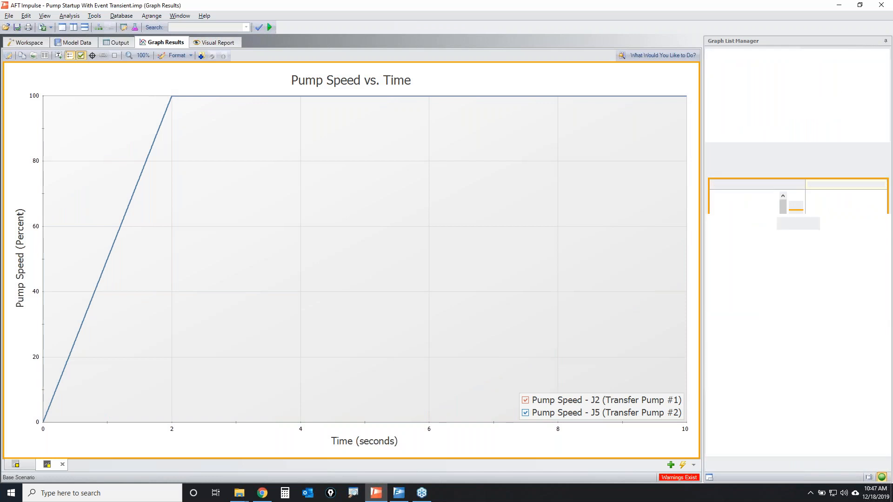
{"action": "left_click", "coordinate": [24, 43]}
{"action": "left_click_drag", "start_coordinate": [188, 188], "coordinate": [268, 331]}
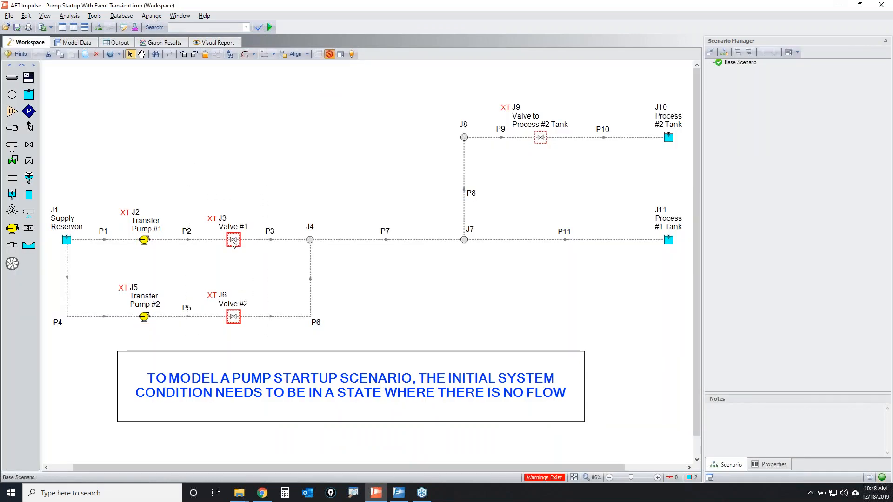
{"action": "right_click", "coordinate": [242, 244]}
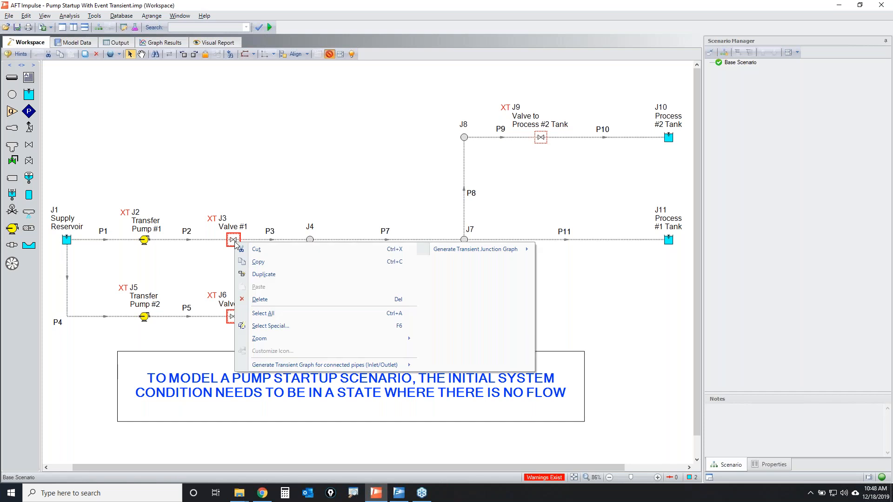
{"action": "mouse_move", "coordinate": [454, 251]}
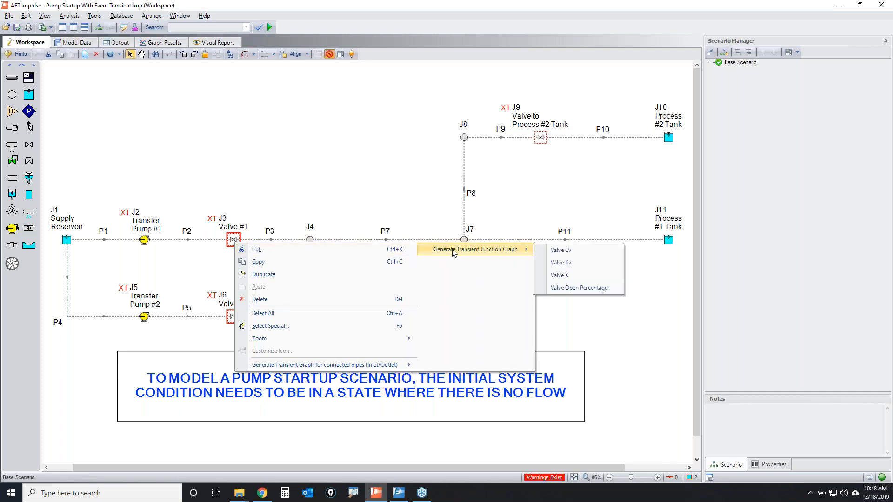
{"action": "left_click", "coordinate": [577, 256]}
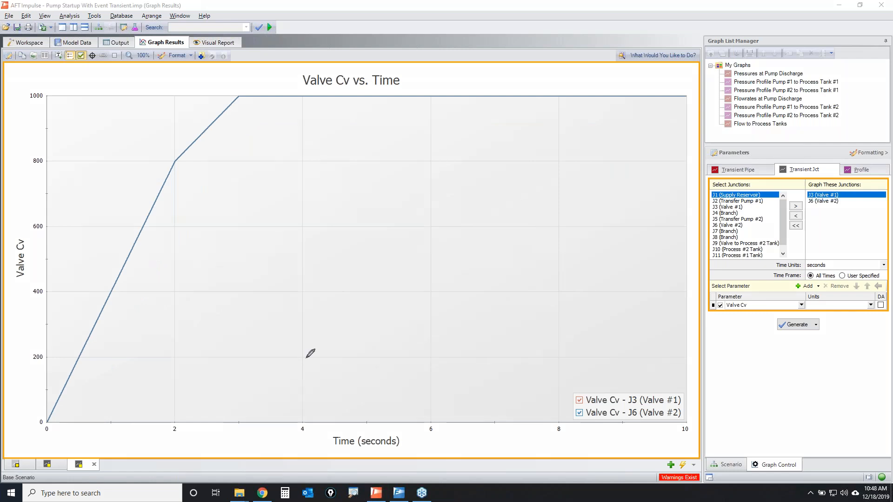
{"action": "mouse_move", "coordinate": [48, 420]}
{"action": "left_mouse_down"}
{"action": "mouse_move", "coordinate": [62, 422]}
{"action": "mouse_move", "coordinate": [48, 418]}
{"action": "mouse_move", "coordinate": [135, 281]}
{"action": "mouse_move", "coordinate": [186, 149]}
{"action": "mouse_move", "coordinate": [247, 93]}
{"action": "mouse_move", "coordinate": [643, 97]}
{"action": "left_mouse_up"}
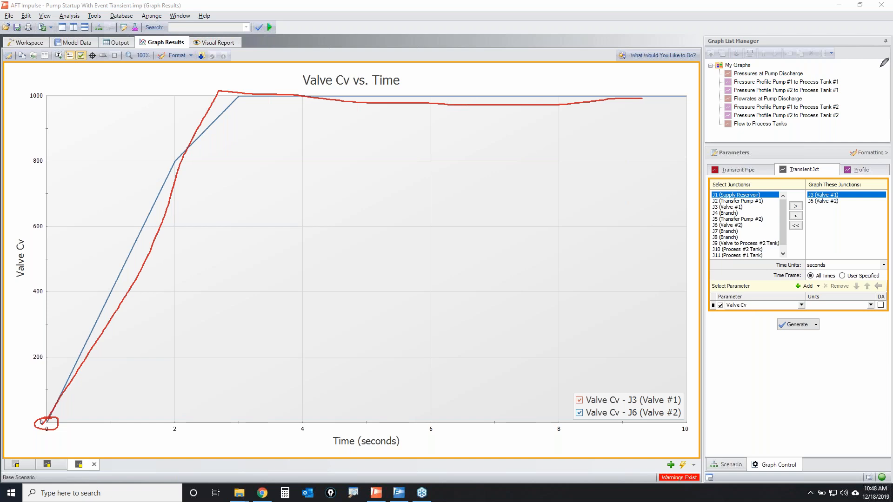
{"action": "key", "text": "Escape"}
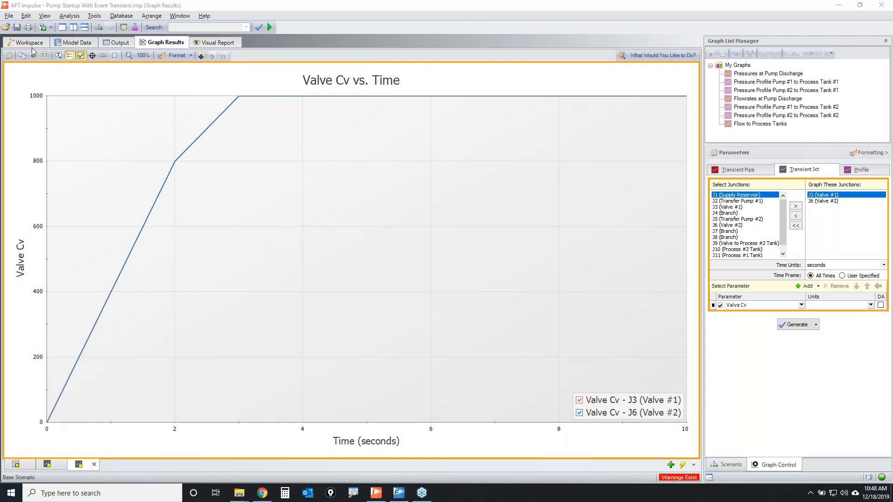
Review the event value and Cv transient table of Valve #1 without changes, and compare them with the Valve Cv graph.
{"action": "left_click", "coordinate": [29, 43]}
{"action": "double_click", "coordinate": [233, 239]}
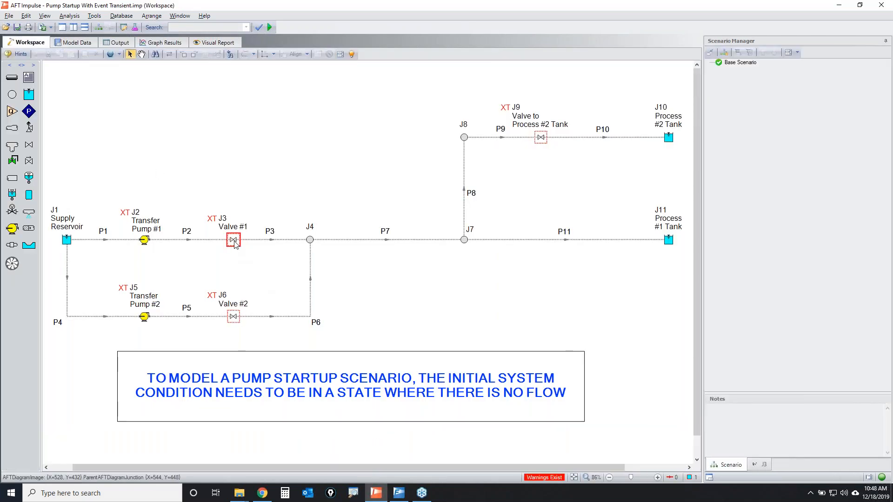
{"action": "left_click", "coordinate": [391, 177]}
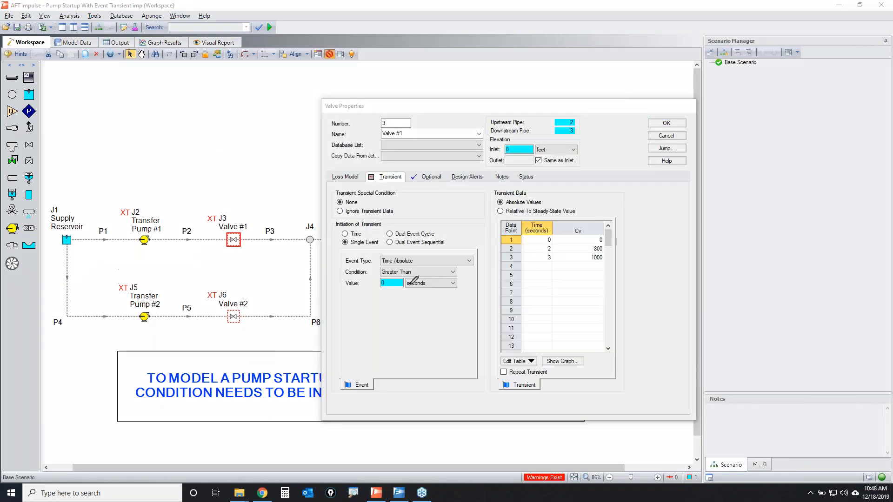
{"action": "mouse_move", "coordinate": [329, 282]}
{"action": "left_mouse_down"}
{"action": "mouse_move", "coordinate": [408, 277]}
{"action": "mouse_move", "coordinate": [330, 286]}
{"action": "mouse_move", "coordinate": [343, 275]}
{"action": "left_mouse_up"}
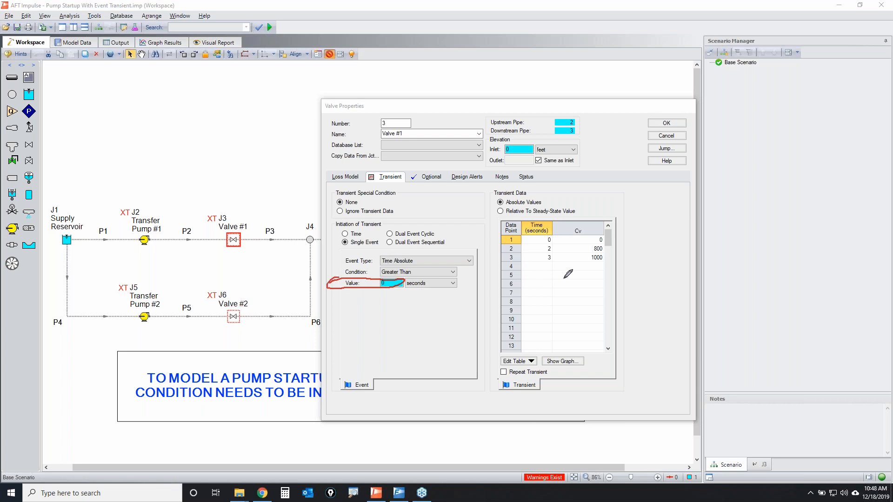
{"action": "mouse_move", "coordinate": [518, 241]}
{"action": "left_mouse_down"}
{"action": "mouse_move", "coordinate": [618, 230]}
{"action": "mouse_move", "coordinate": [528, 243]}
{"action": "mouse_move", "coordinate": [595, 219]}
{"action": "left_mouse_up"}
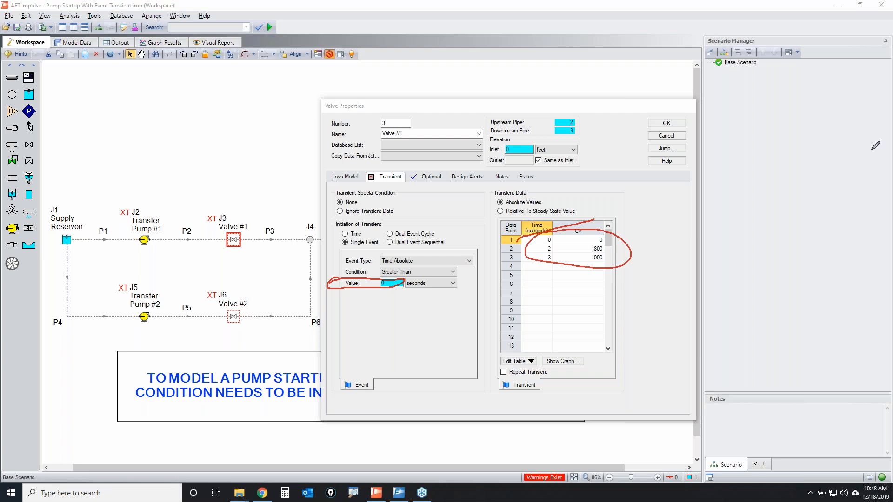
{"action": "key", "text": "Escape"}
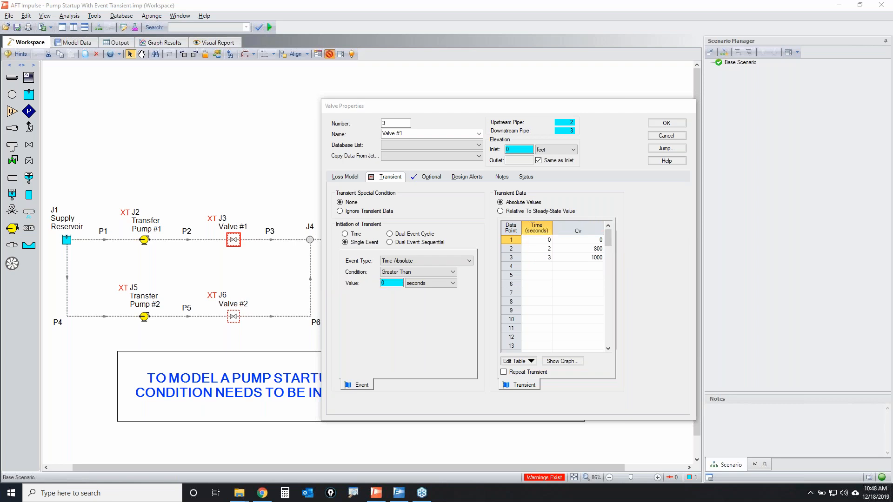
{"action": "left_click", "coordinate": [679, 136]}
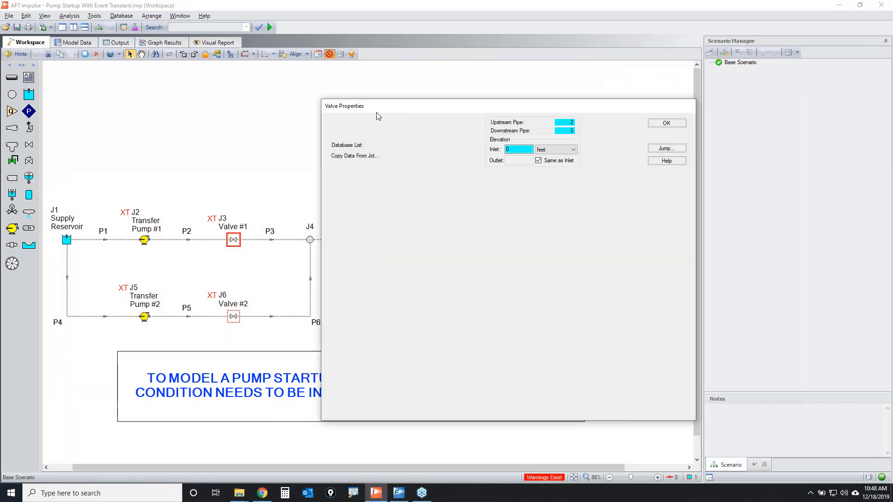
{"action": "left_click", "coordinate": [161, 42]}
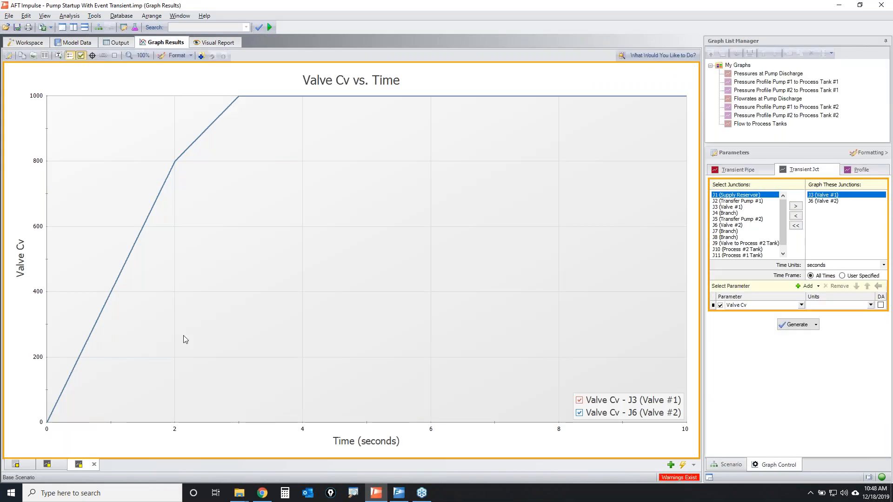
Graph Valve Cv over time for junction J9, the Valve to Process #2 Tank.
{"action": "left_click", "coordinate": [29, 43]}
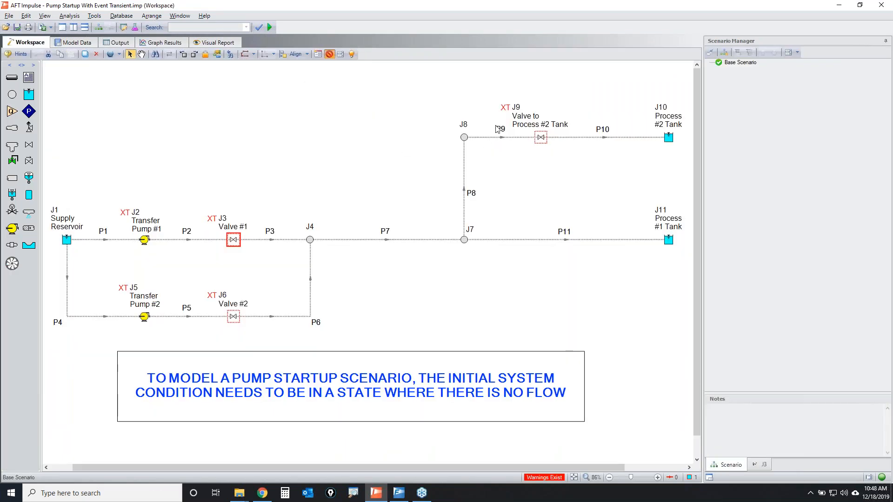
{"action": "left_click", "coordinate": [541, 138]}
{"action": "right_click", "coordinate": [542, 140]}
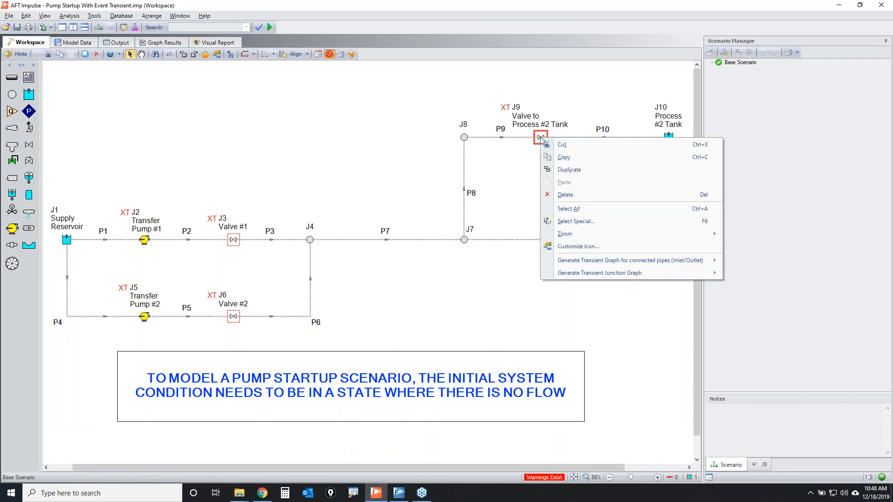
{"action": "mouse_move", "coordinate": [587, 275]}
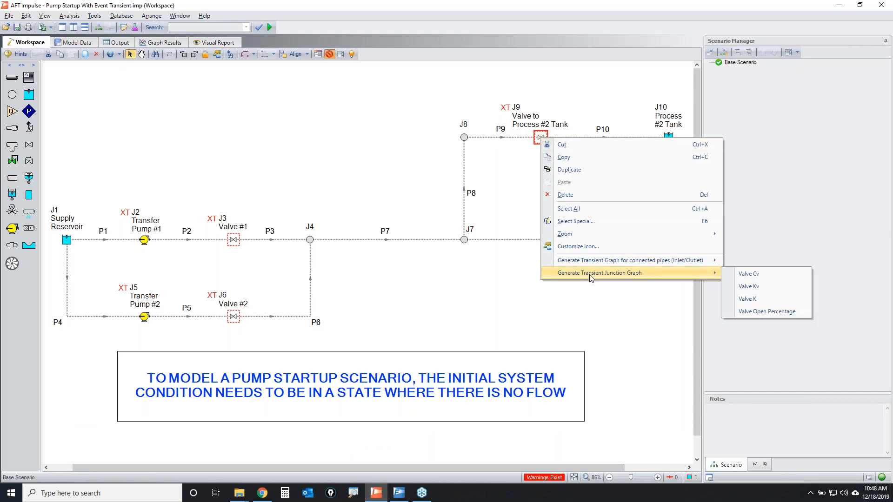
{"action": "left_click", "coordinate": [754, 278]}
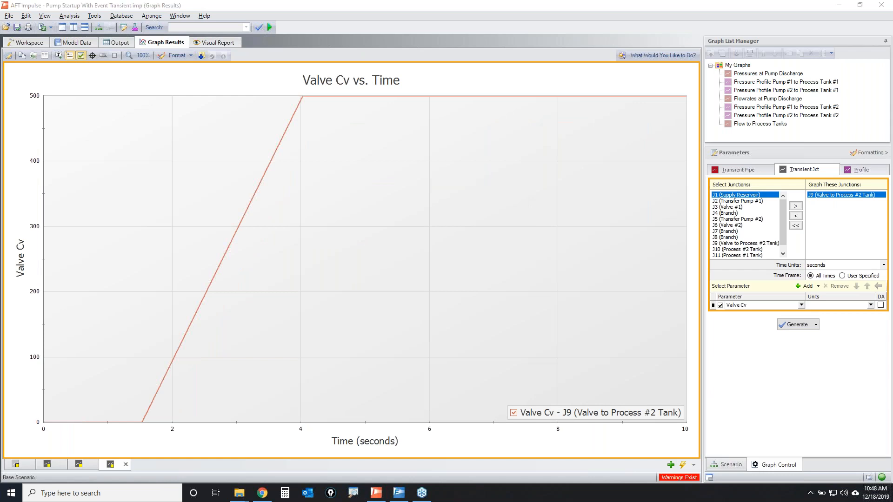
Examine when the J9 valve starts and finishes opening on the graph, and the transient junction graph parameters.
{"action": "left_click_drag", "start_coordinate": [44, 422], "coordinate": [143, 419]}
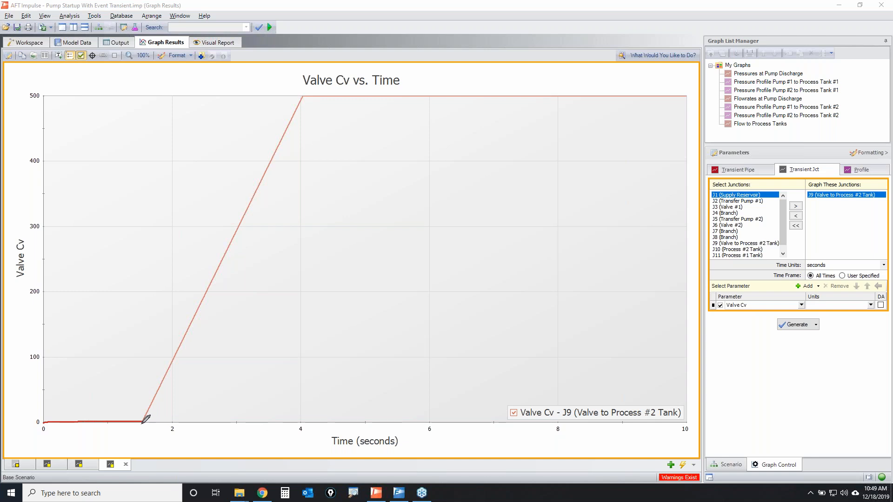
{"action": "left_click_drag", "start_coordinate": [142, 417], "coordinate": [141, 422]}
{"action": "left_click_drag", "start_coordinate": [307, 91], "coordinate": [309, 100]}
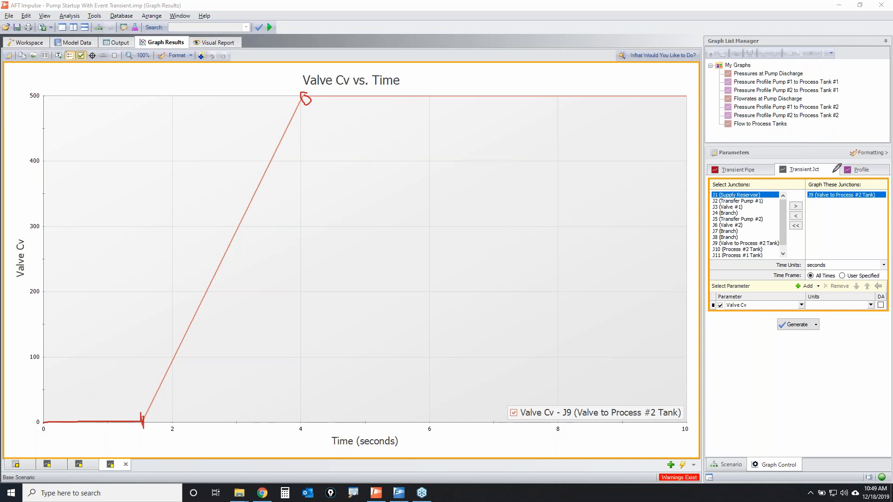
{"action": "mouse_move", "coordinate": [880, 38]}
{"action": "left_mouse_down"}
{"action": "mouse_move", "coordinate": [765, 33]}
{"action": "mouse_move", "coordinate": [718, 408]}
{"action": "mouse_move", "coordinate": [877, 106]}
{"action": "mouse_move", "coordinate": [865, 51]}
{"action": "left_mouse_up"}
{"action": "mouse_move", "coordinate": [838, 165]}
{"action": "left_mouse_down"}
{"action": "mouse_move", "coordinate": [787, 176]}
{"action": "mouse_move", "coordinate": [833, 158]}
{"action": "mouse_move", "coordinate": [805, 178]}
{"action": "mouse_move", "coordinate": [781, 168]}
{"action": "left_mouse_up"}
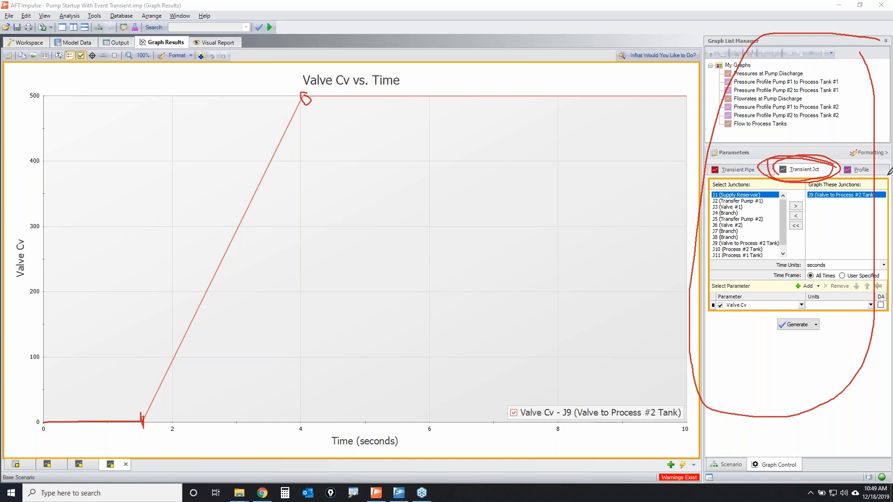
{"action": "key", "text": "Escape"}
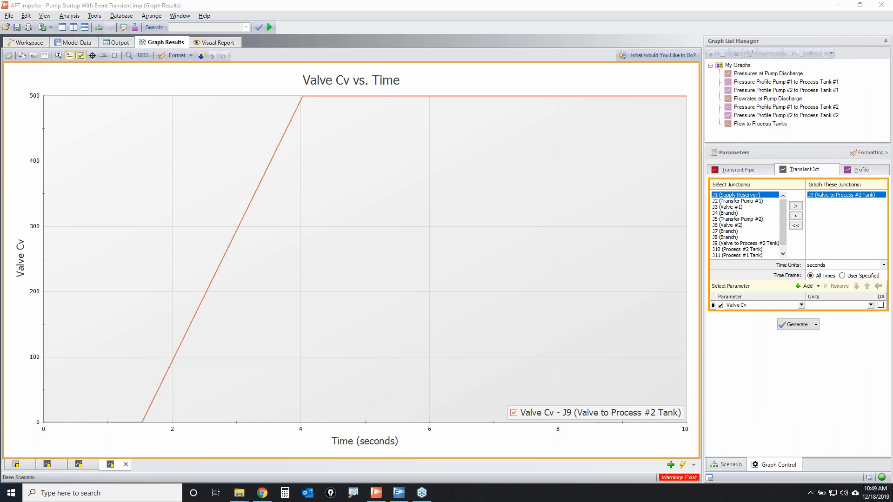
Compare the pump speed graph, the Cv graph of Valve #1 and Valve #2, and the J9 valve Cv graph.
{"action": "left_click", "coordinate": [47, 465]}
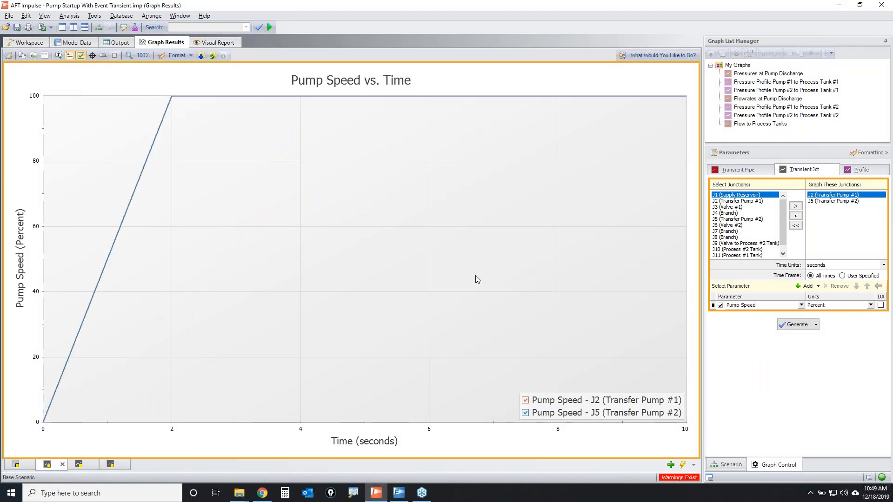
{"action": "left_click", "coordinate": [838, 201]}
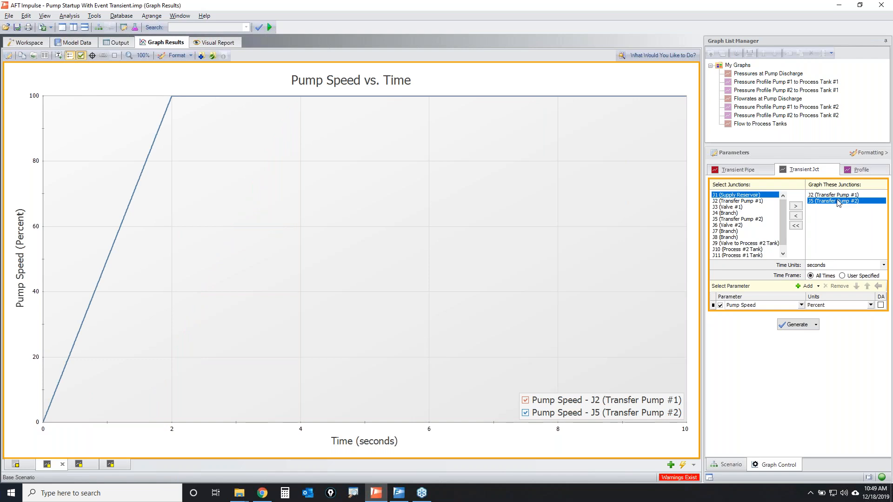
{"action": "left_click", "coordinate": [85, 466]}
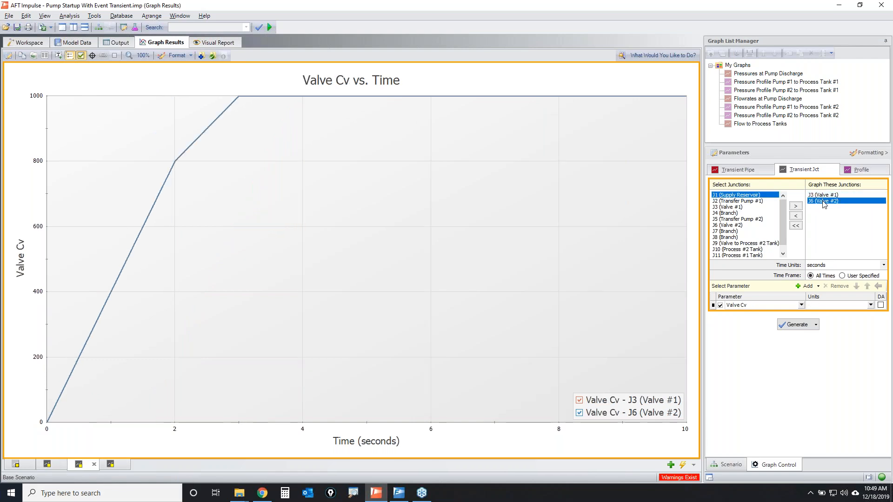
{"action": "left_click", "coordinate": [110, 464]}
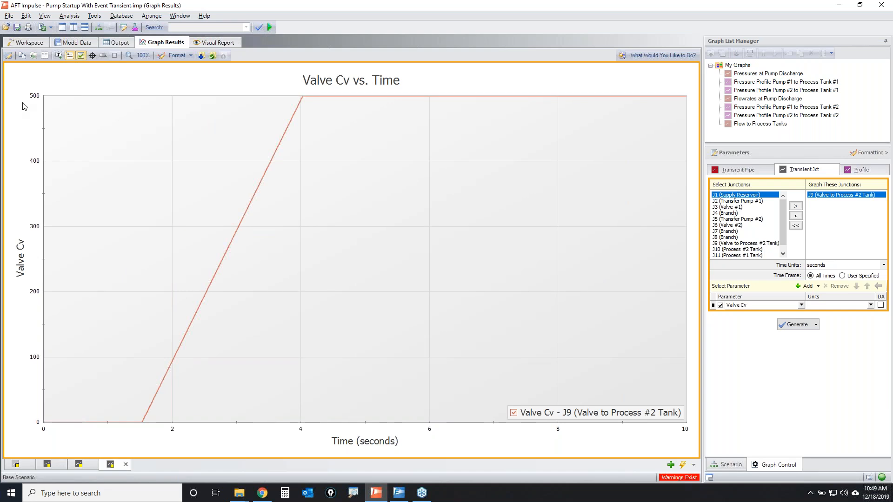
Examine in the model how the J9 valve relates to the end of pipe P7 at junction J7.
{"action": "left_click", "coordinate": [26, 43]}
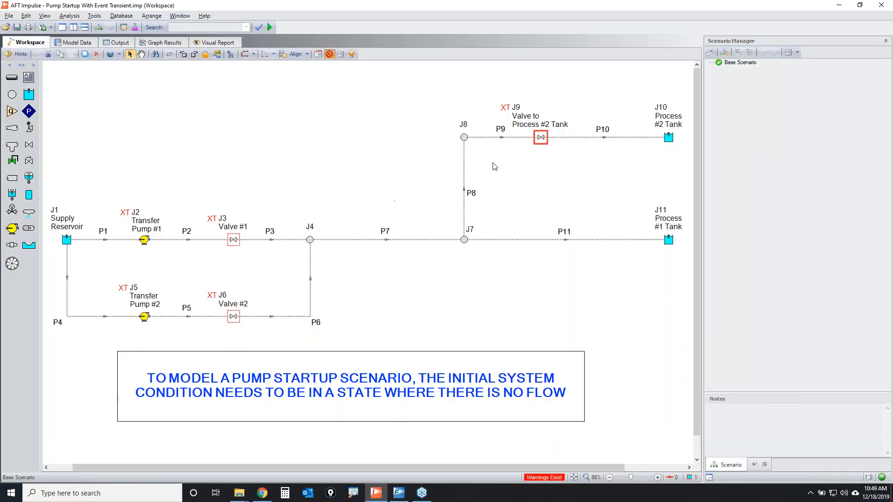
{"action": "left_click", "coordinate": [541, 138]}
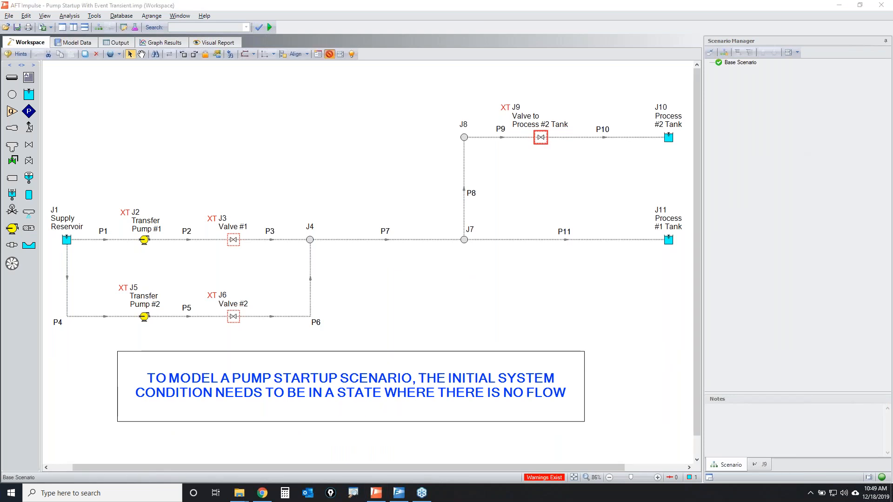
{"action": "mouse_move", "coordinate": [550, 126]}
{"action": "left_mouse_down"}
{"action": "mouse_move", "coordinate": [527, 146]}
{"action": "mouse_move", "coordinate": [559, 153]}
{"action": "left_mouse_up"}
{"action": "left_click_drag", "start_coordinate": [458, 232], "coordinate": [460, 245]}
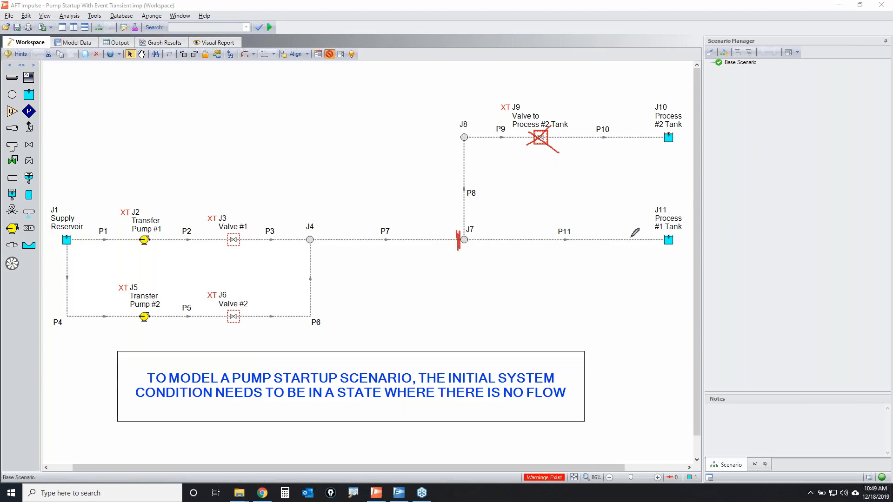
{"action": "mouse_move", "coordinate": [349, 222]}
{"action": "left_mouse_down"}
{"action": "mouse_move", "coordinate": [426, 251]}
{"action": "mouse_move", "coordinate": [423, 203]}
{"action": "mouse_move", "coordinate": [462, 242]}
{"action": "left_mouse_up"}
{"action": "left_click_drag", "start_coordinate": [463, 198], "coordinate": [460, 239]}
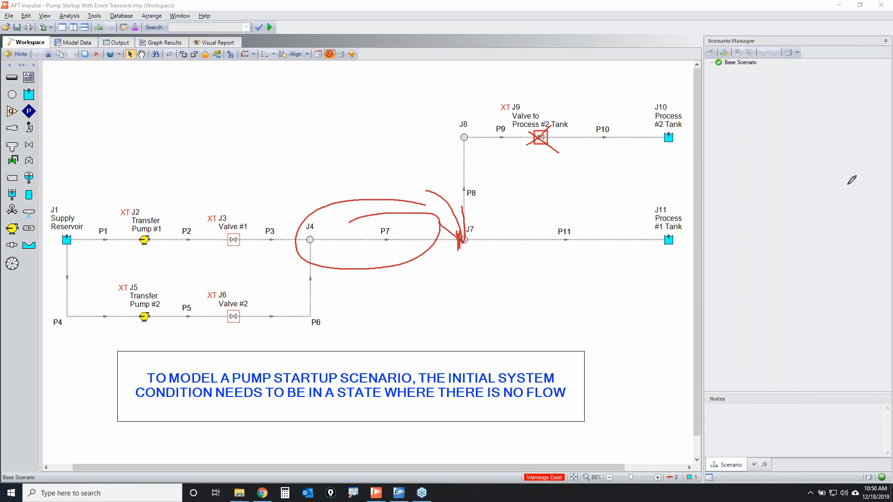
{"action": "key", "text": "Escape"}
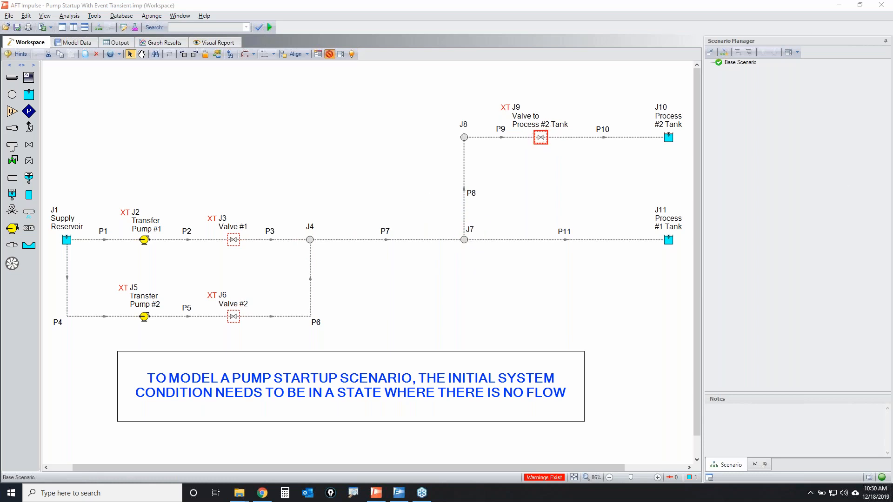
Generate a transient graph of Pressure Stagnation over time at the outlet only of pipe P7.
{"action": "left_click", "coordinate": [438, 240]}
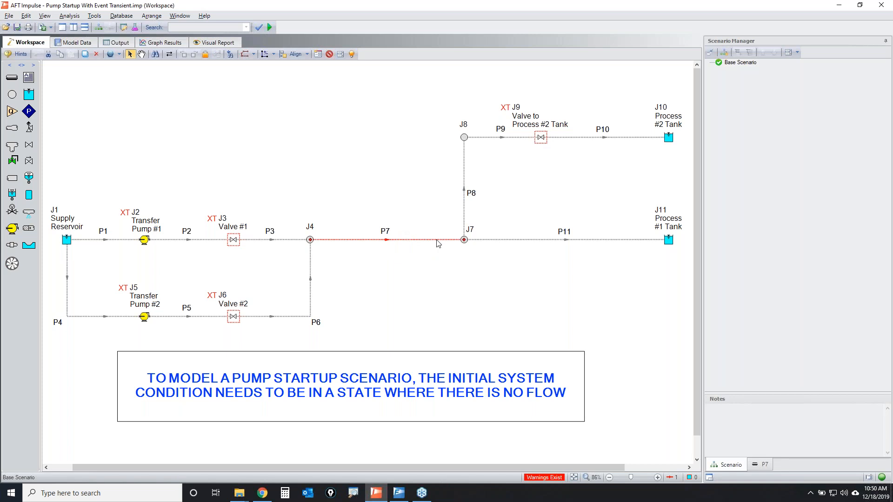
{"action": "right_click", "coordinate": [438, 240]}
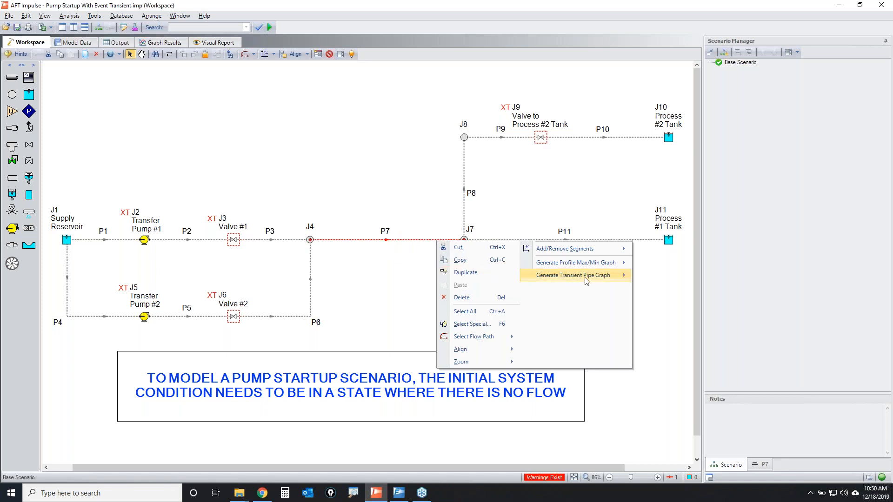
{"action": "mouse_move", "coordinate": [587, 281]}
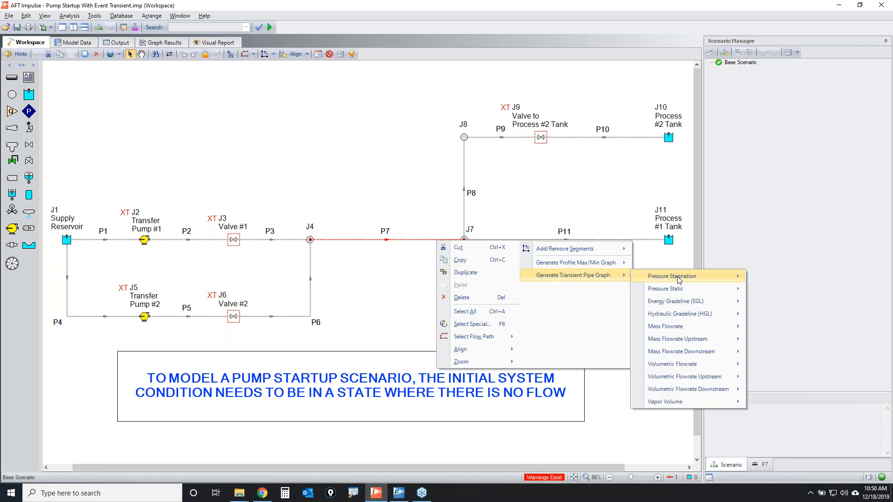
{"action": "mouse_move", "coordinate": [677, 276]}
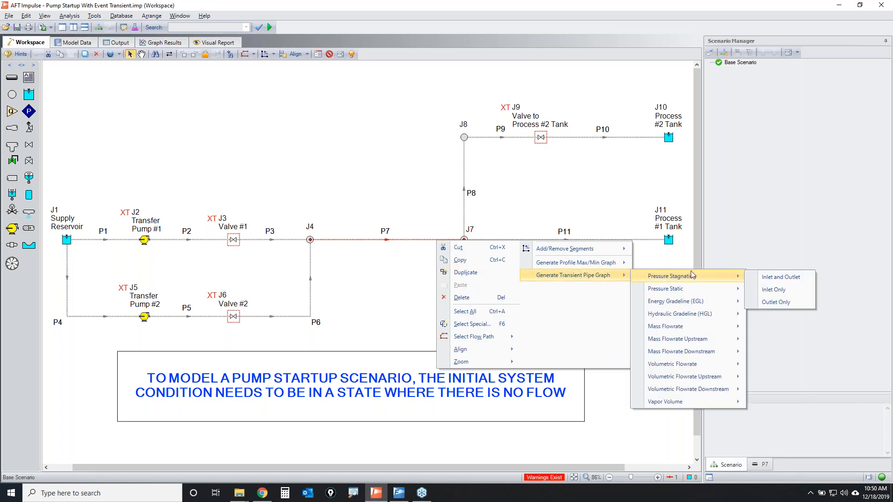
{"action": "left_click", "coordinate": [797, 300]}
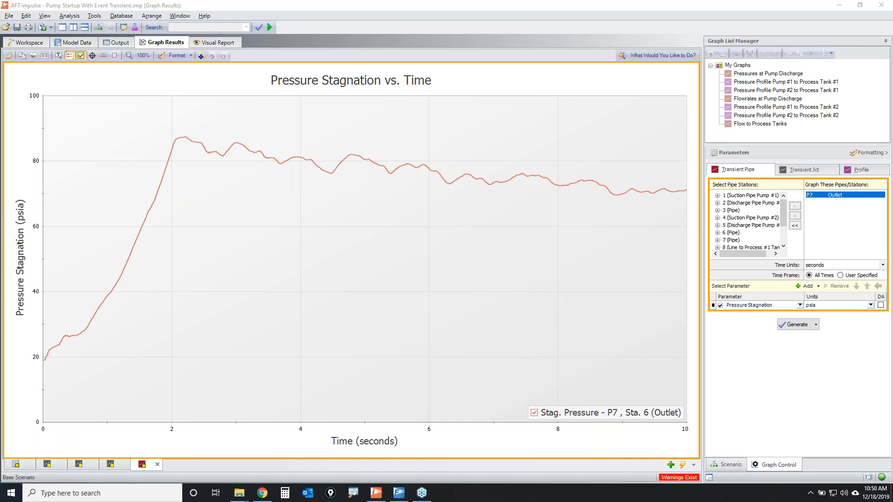
Change the Pressure Stagnation units to psig and regenerate the P7 outlet graph.
{"action": "mouse_move", "coordinate": [32, 198]}
{"action": "left_mouse_down"}
{"action": "mouse_move", "coordinate": [30, 246]}
{"action": "mouse_move", "coordinate": [39, 201]}
{"action": "left_mouse_up"}
{"action": "mouse_move", "coordinate": [851, 296]}
{"action": "left_mouse_down"}
{"action": "mouse_move", "coordinate": [843, 308]}
{"action": "mouse_move", "coordinate": [851, 296]}
{"action": "left_mouse_up"}
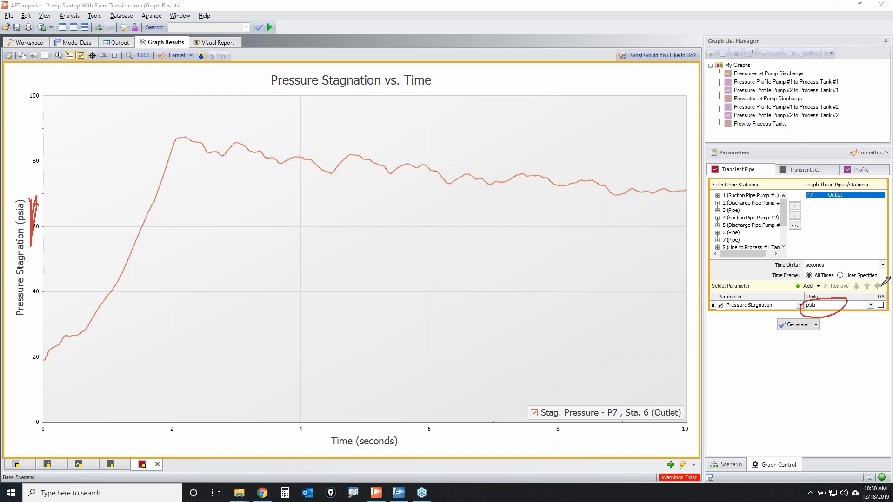
{"action": "key", "text": "Escape"}
{"action": "left_click", "coordinate": [871, 306]}
{"action": "left_click", "coordinate": [828, 363]}
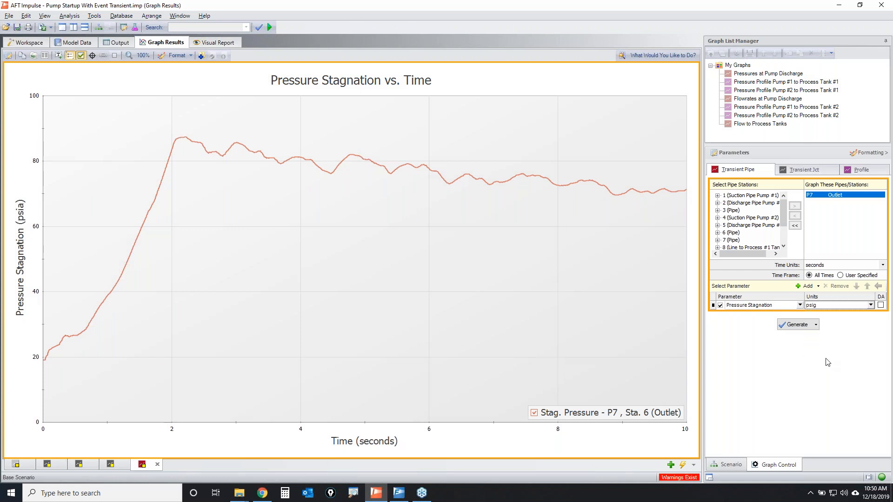
{"action": "left_click", "coordinate": [797, 324]}
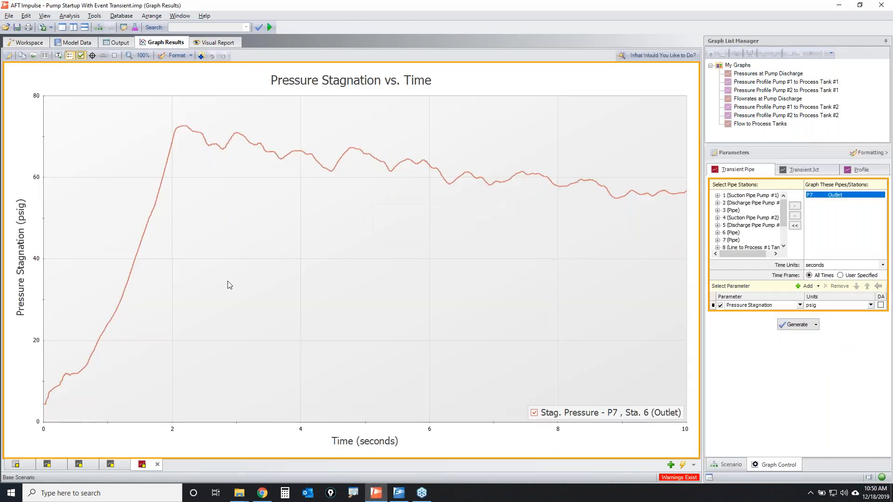
Turn off auto scaling for the graph's pressure axis and set its major value to 5.
{"action": "left_click", "coordinate": [39, 265]}
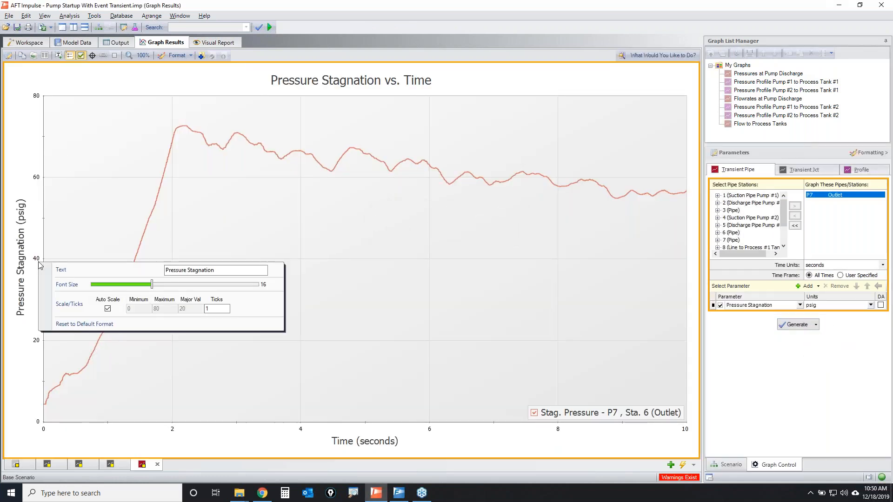
{"action": "left_click", "coordinate": [108, 311]}
{"action": "left_click_drag", "start_coordinate": [188, 309], "coordinate": [164, 310]}
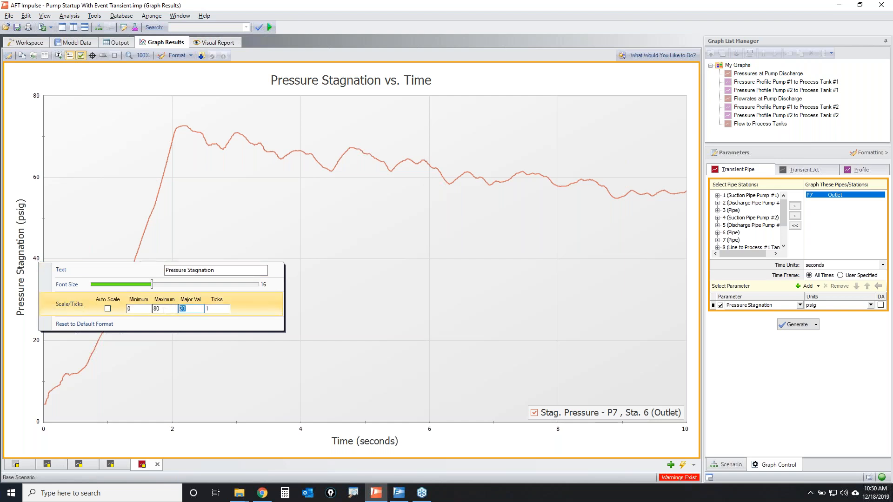
{"action": "type", "text": "5"}
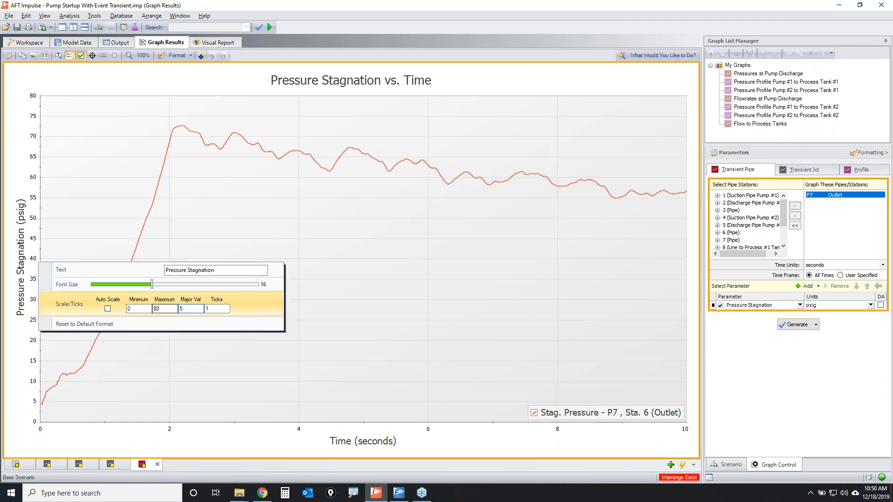
{"action": "left_click", "coordinate": [377, 299]}
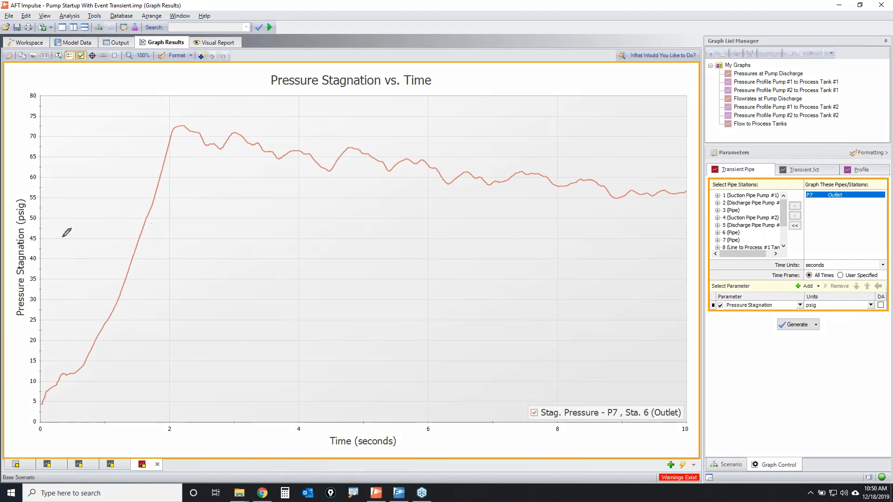
Turn off auto scaling for the graph's time axis and set its major value to 0.25.
{"action": "left_click_drag", "start_coordinate": [39, 238], "coordinate": [699, 238]}
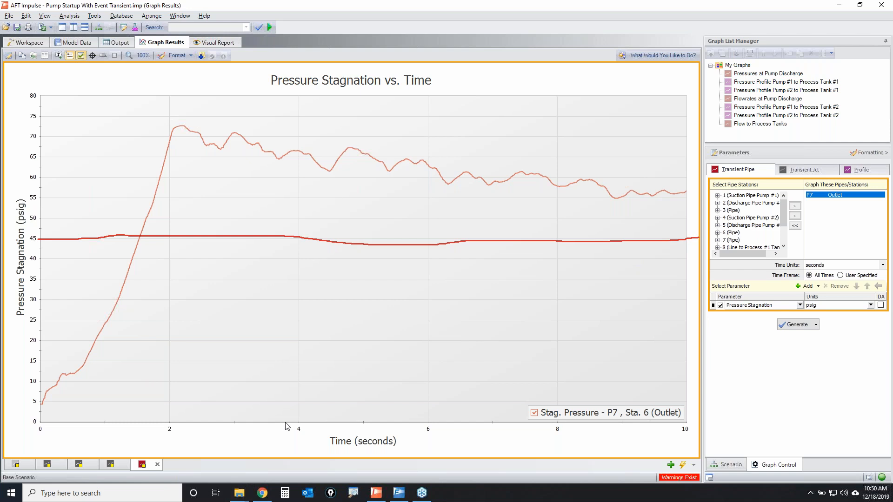
{"action": "left_click", "coordinate": [298, 434]}
{"action": "left_click", "coordinate": [366, 407]}
{"action": "left_click", "coordinate": [450, 407]}
{"action": "left_click_drag", "start_coordinate": [450, 407], "coordinate": [422, 407]}
{"action": "type", "text": "0.25"}
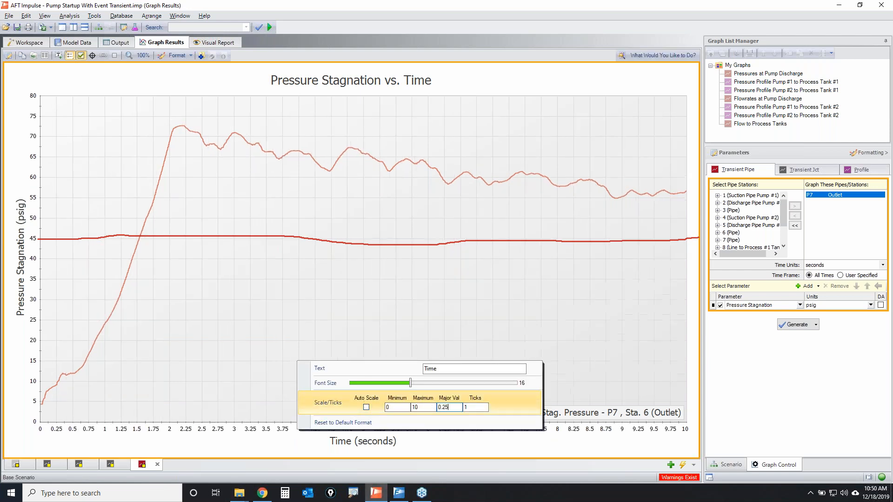
{"action": "key", "text": "Return"}
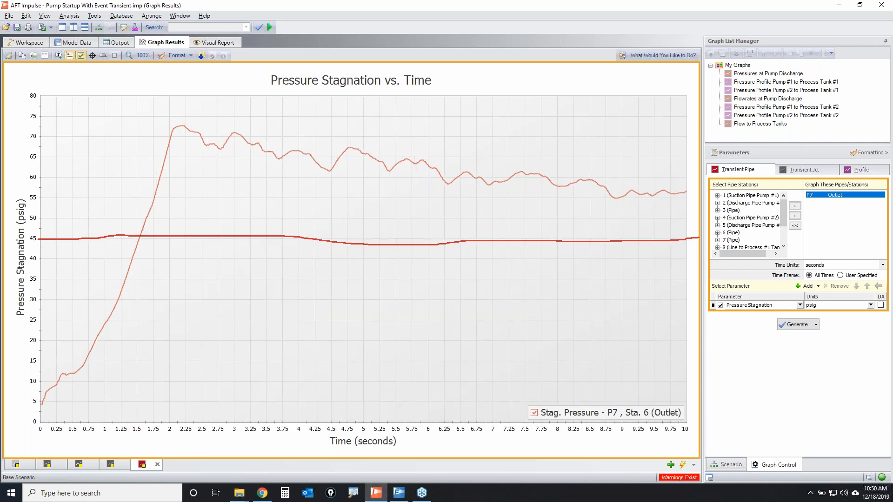
Examine when the P7 outlet pressure curve reaches 45 psig, and turn on the graph's cross-hair for reading the time.
{"action": "left_click", "coordinate": [860, 87]}
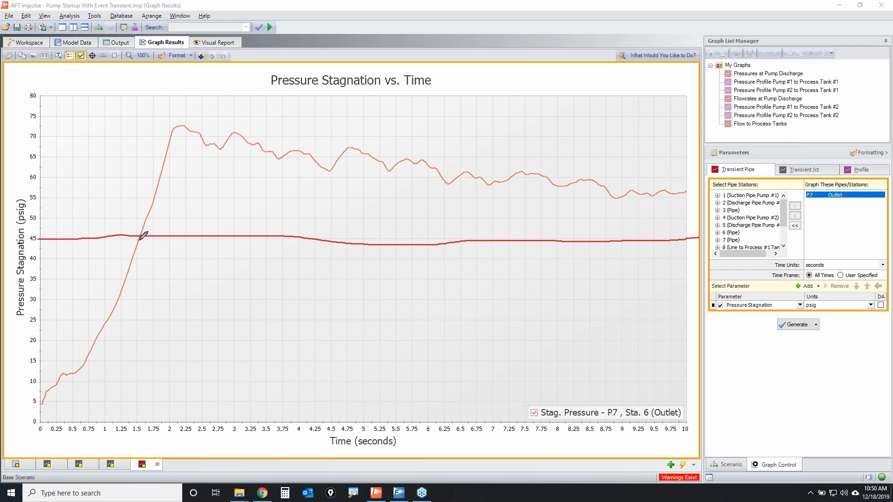
{"action": "left_click_drag", "start_coordinate": [141, 235], "coordinate": [136, 424]}
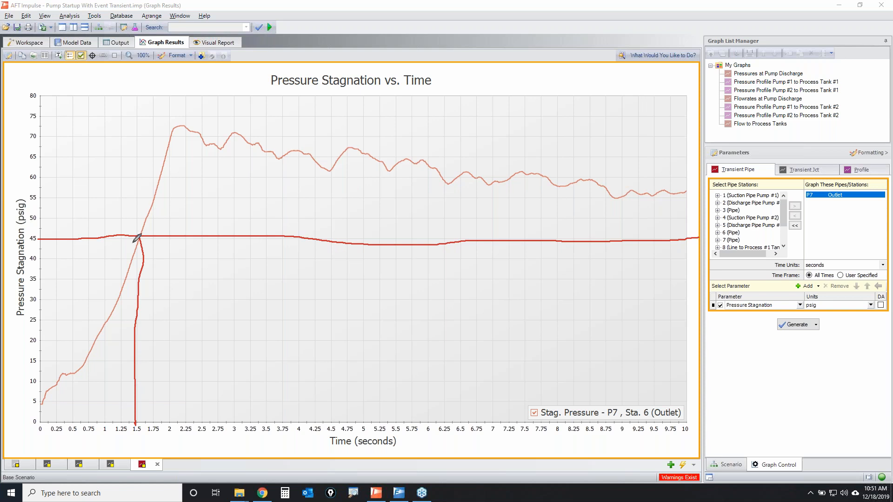
{"action": "left_click_drag", "start_coordinate": [140, 236], "coordinate": [145, 238]}
{"action": "mouse_move", "coordinate": [145, 229]}
{"action": "left_mouse_down"}
{"action": "mouse_move", "coordinate": [136, 238]}
{"action": "mouse_move", "coordinate": [145, 236]}
{"action": "left_mouse_up"}
{"action": "left_click_drag", "start_coordinate": [134, 424], "coordinate": [135, 422]}
{"action": "key", "text": "Escape"}
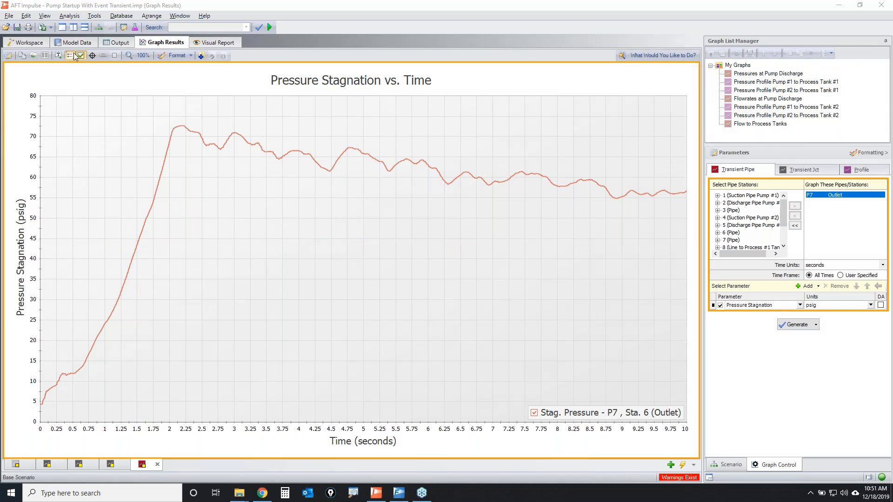
{"action": "left_click", "coordinate": [94, 56]}
{"action": "left_click_drag", "start_coordinate": [99, 50], "coordinate": [96, 49]}
Create a graph list folder named New Graphs and add the P7 pressure graph to it as Pressure @ P7 Outlet.
{"action": "left_click", "coordinate": [788, 41]}
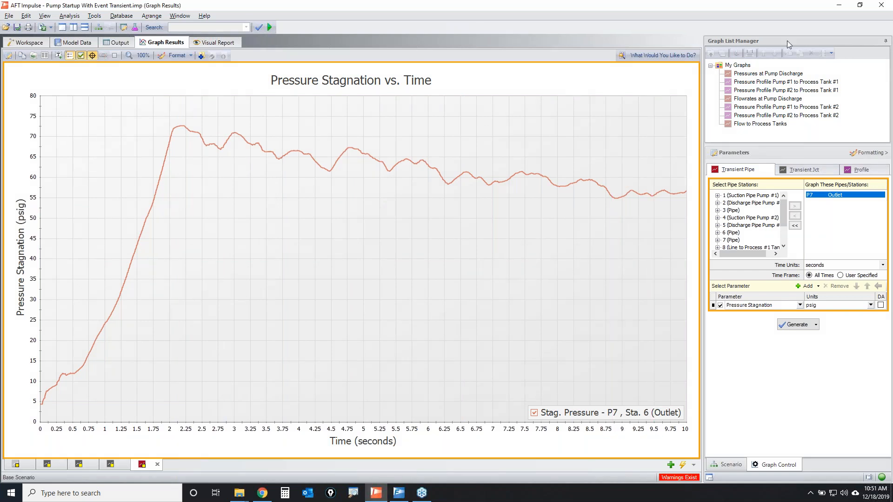
{"action": "left_click", "coordinate": [737, 54]}
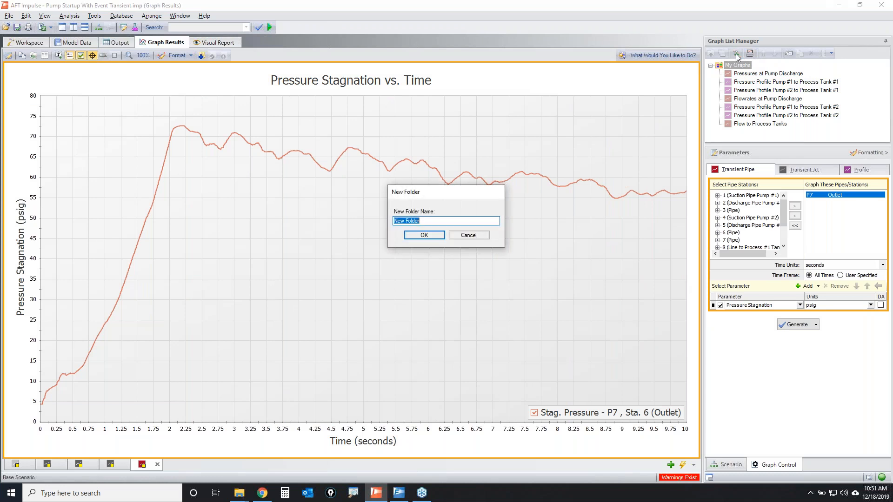
{"action": "type", "text": "New Graphs"}
{"action": "key", "text": "Return"}
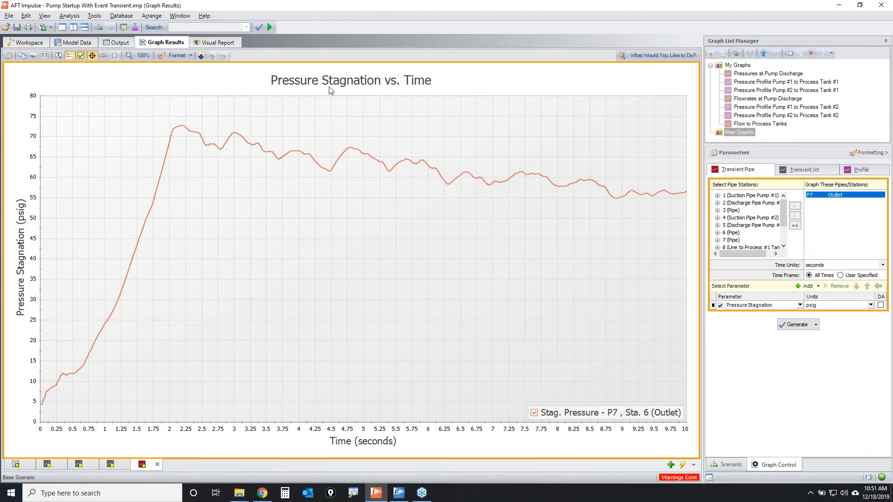
{"action": "left_click", "coordinate": [202, 56]}
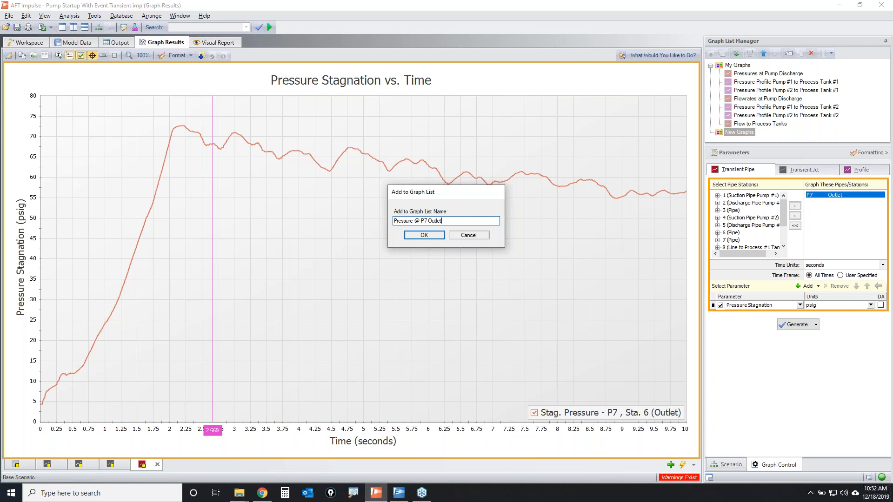
{"action": "key", "text": "Return"}
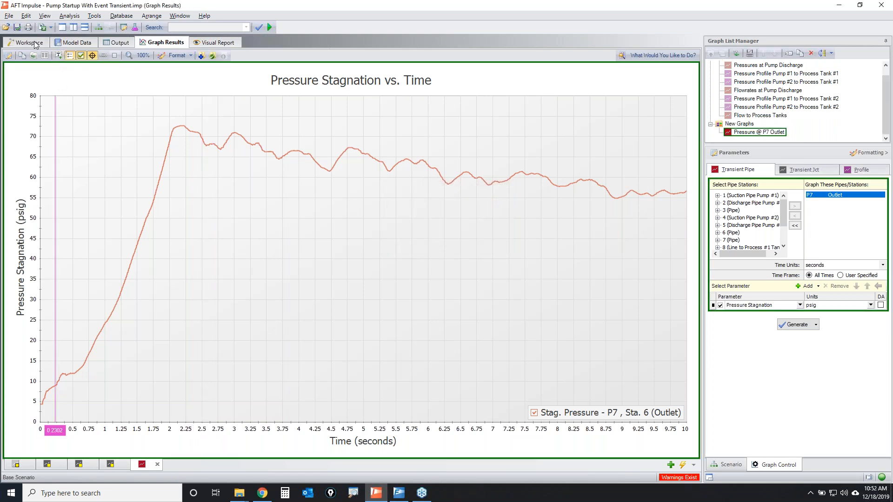
Add the pump speed graph of both transfer pumps to the New Graphs folder under the name Pump Speed.
{"action": "left_click", "coordinate": [51, 464]}
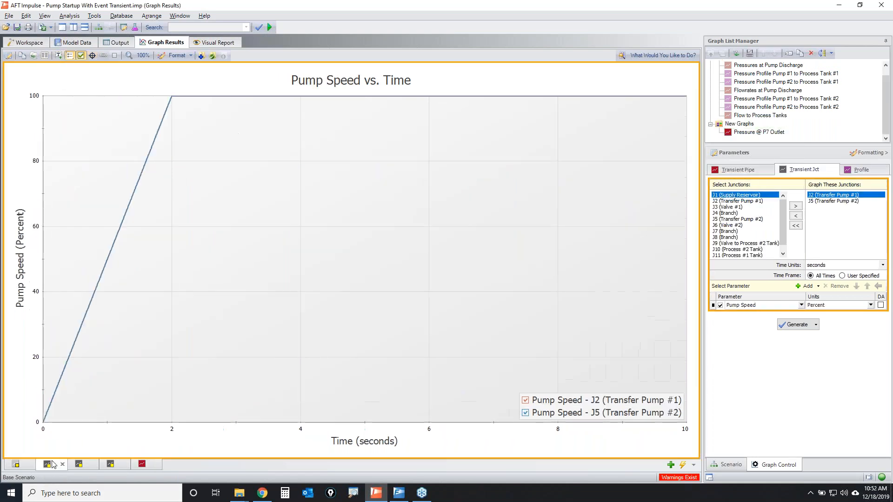
{"action": "left_click", "coordinate": [78, 466]}
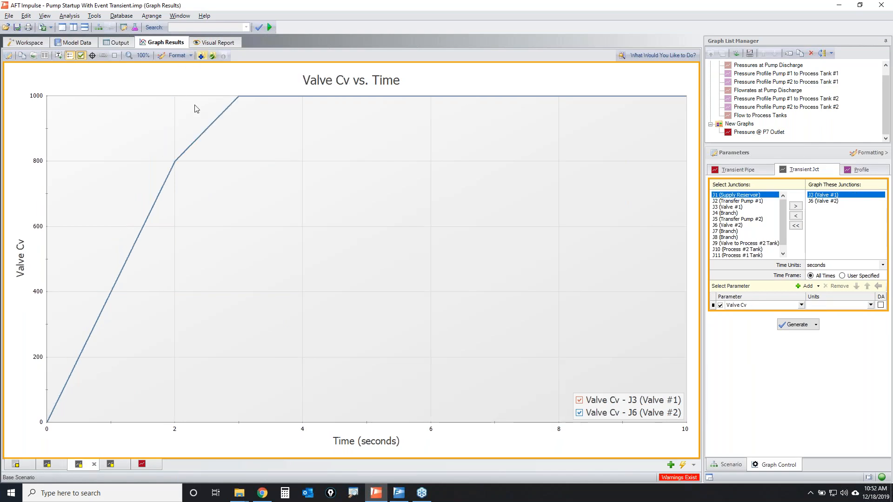
{"action": "left_click", "coordinate": [47, 465]}
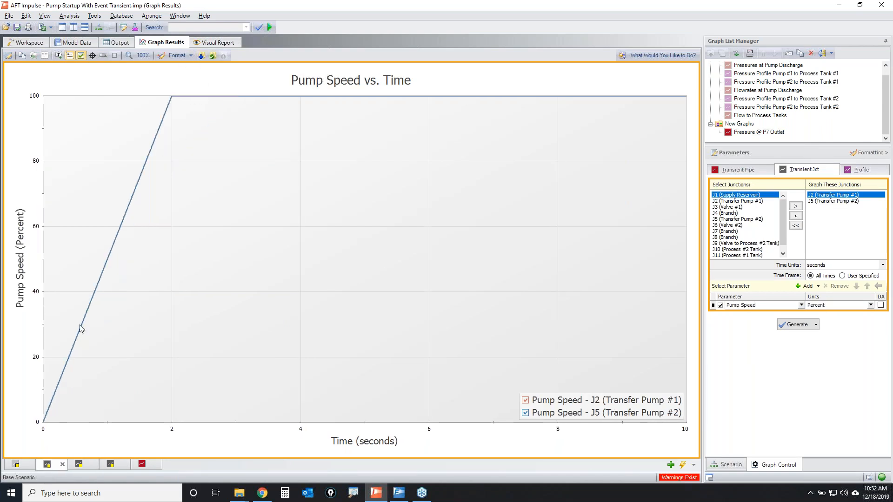
{"action": "left_click", "coordinate": [202, 56]}
{"action": "type", "text": "Pump Speed"}
{"action": "key", "text": "Return"}
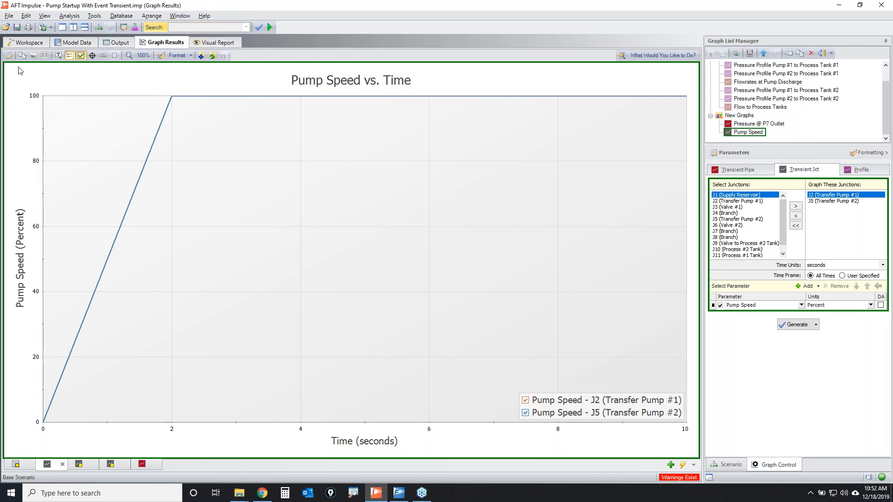
Select the flow path P1, P2, P3, P7, P8, P9 and P10 through Transfer Pump #1 to the Process #2 Tank.
{"action": "left_click", "coordinate": [30, 41]}
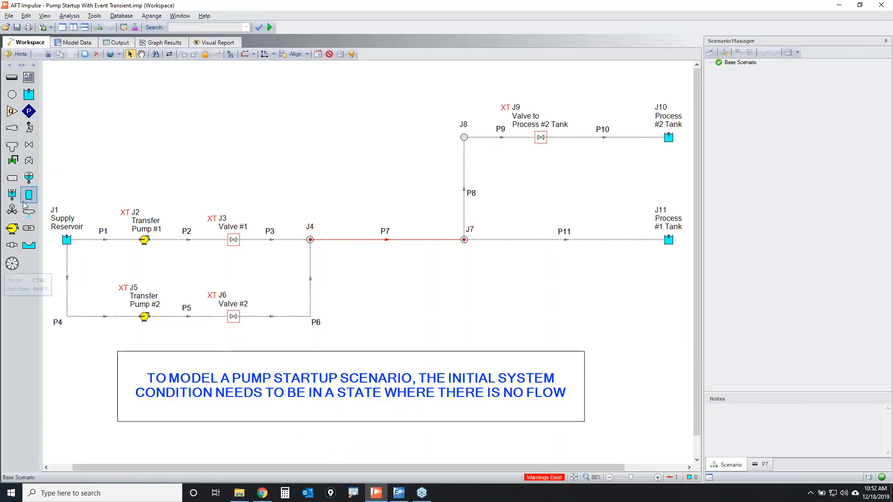
{"action": "left_click_drag", "start_coordinate": [291, 265], "coordinate": [112, 222]}
{"action": "left_click_drag", "start_coordinate": [386, 264], "coordinate": [328, 214]}
{"action": "left_click_drag", "start_coordinate": [623, 183], "coordinate": [406, 133]}
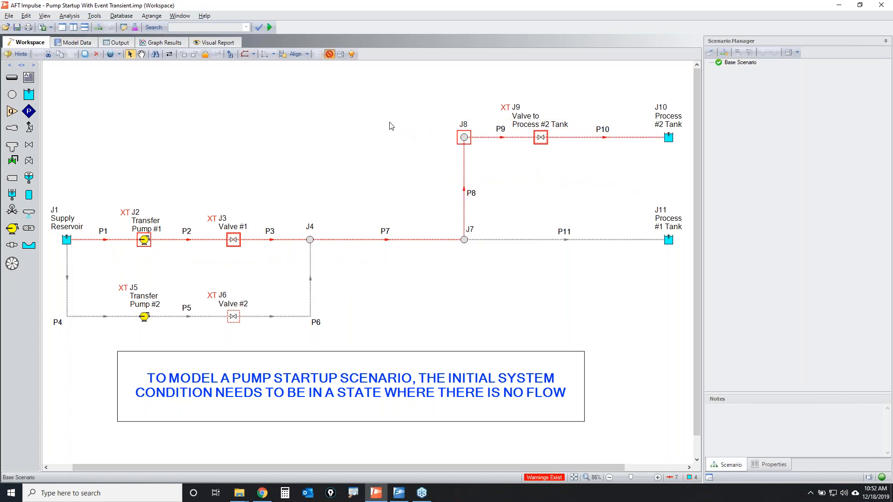
Set up a new profile graph of Pressure Stagnation for the workspace-selected pipes, animated using output, without maximum and minimum curves.
{"action": "left_click", "coordinate": [165, 44]}
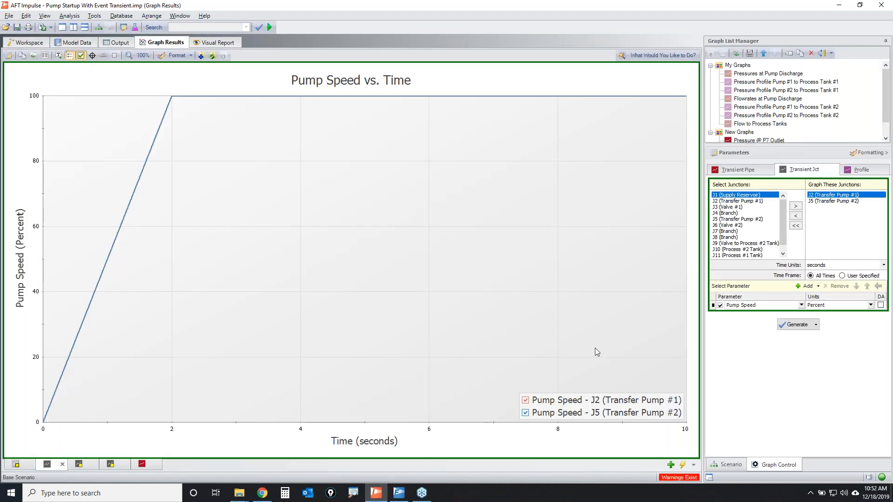
{"action": "left_click", "coordinate": [673, 465]}
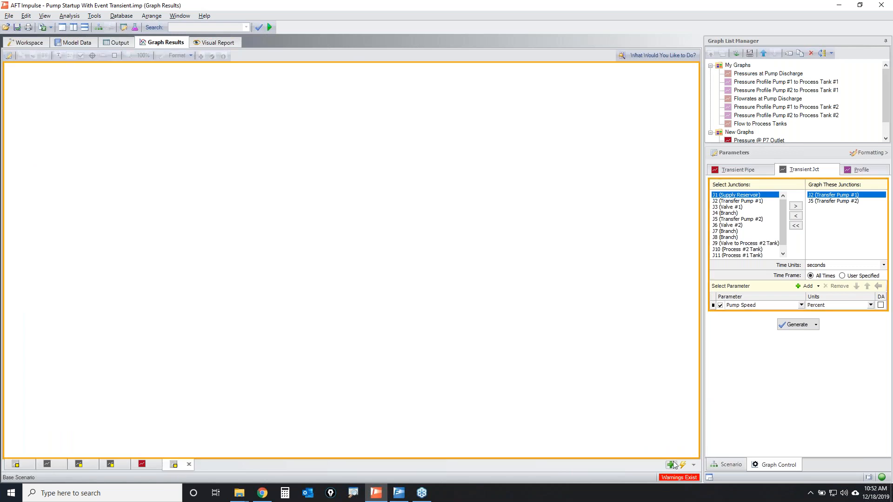
{"action": "left_click", "coordinate": [866, 171]}
{"action": "left_click", "coordinate": [761, 230]}
{"action": "left_click", "coordinate": [823, 267]}
{"action": "left_click", "coordinate": [848, 306]}
{"action": "left_click", "coordinate": [860, 306]}
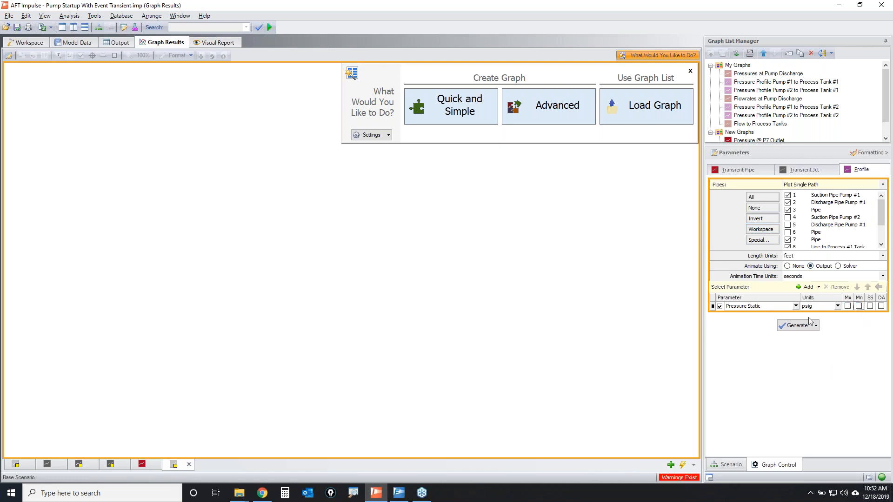
{"action": "left_click", "coordinate": [796, 306]}
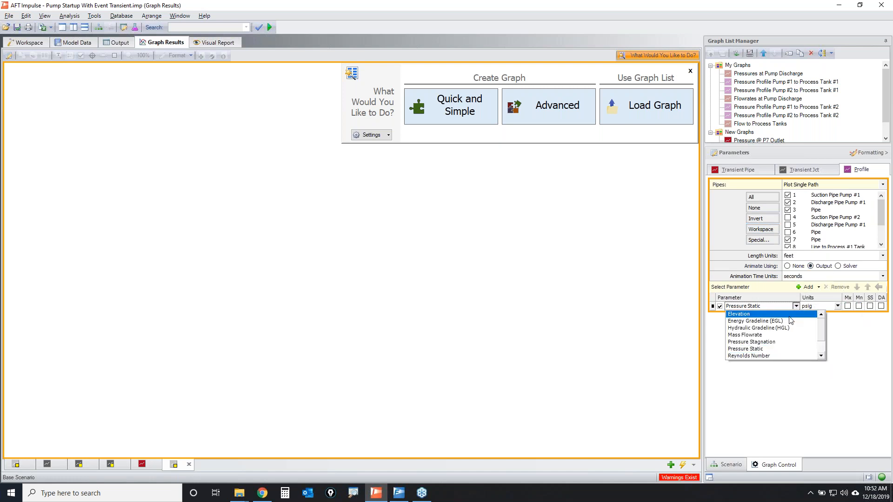
{"action": "left_click", "coordinate": [754, 342]}
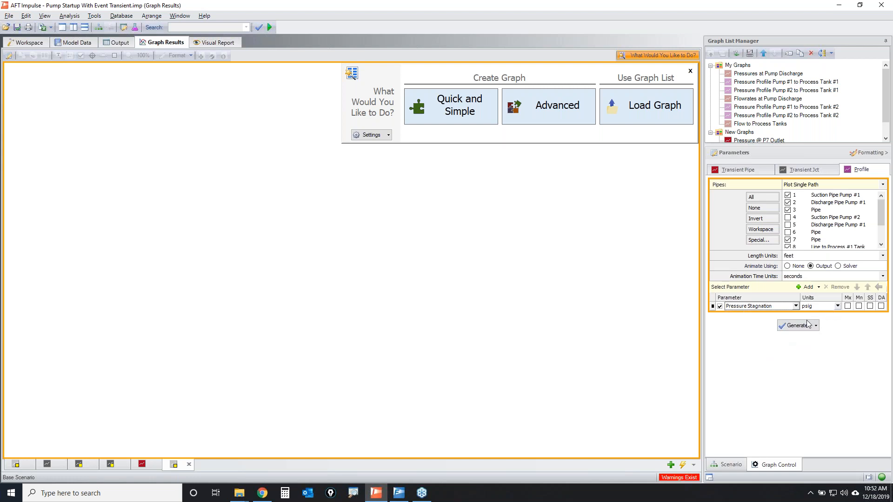
Add Volumetric Flowrate to the profile graph without maximum and minimum curves, and generate the animated graph.
{"action": "left_click", "coordinate": [807, 287]}
{"action": "left_click", "coordinate": [796, 315]}
{"action": "scroll", "coordinate": [772, 356], "scroll_direction": "down", "scroll_amount": 1}
{"action": "left_click", "coordinate": [774, 363]}
{"action": "left_click", "coordinate": [848, 315]}
{"action": "left_click", "coordinate": [859, 315]}
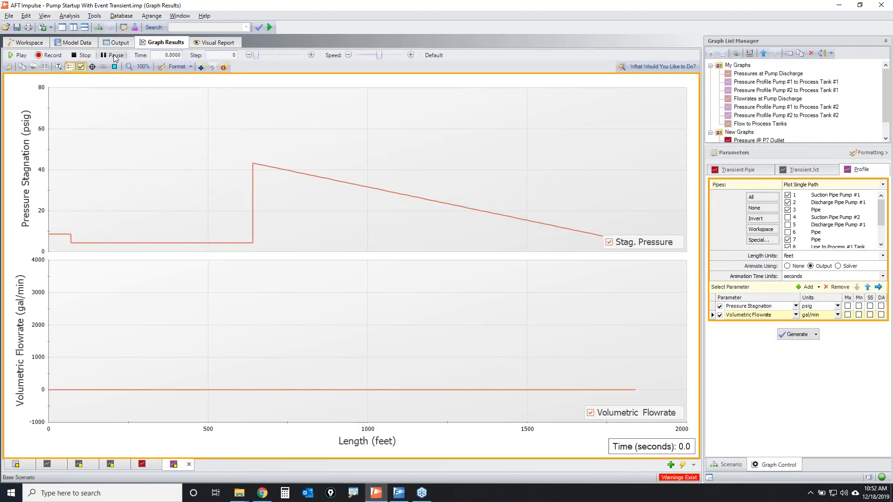
Show the junction locations on the profile graph and add it to the New Graphs folder as P & V Animation.
{"action": "left_click", "coordinate": [114, 67]}
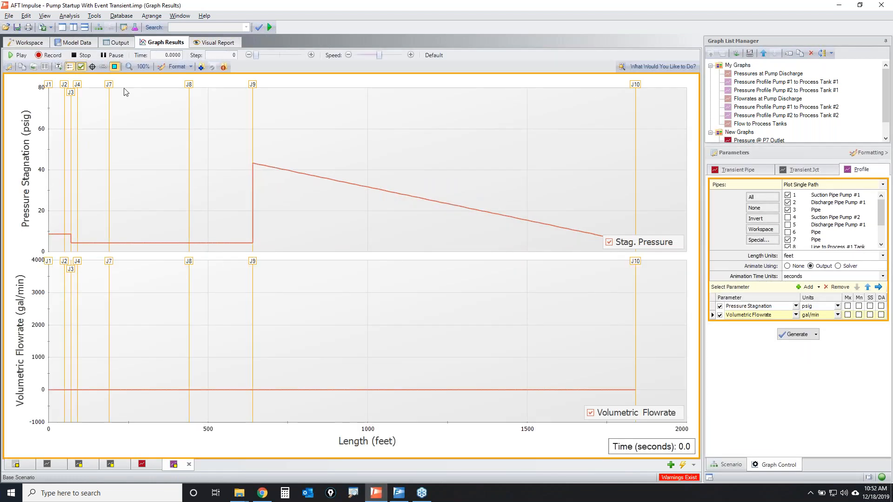
{"action": "left_click", "coordinate": [201, 67]}
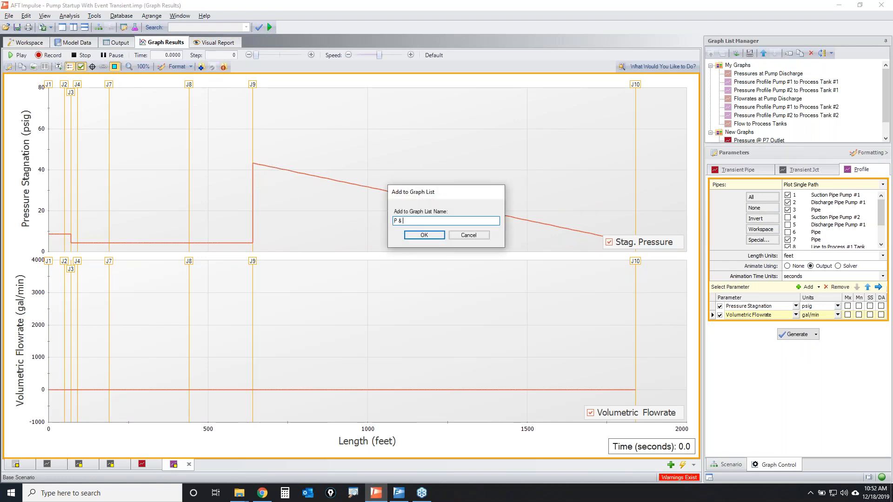
{"action": "type", "text": "P & V Animation"}
{"action": "key", "text": "Return"}
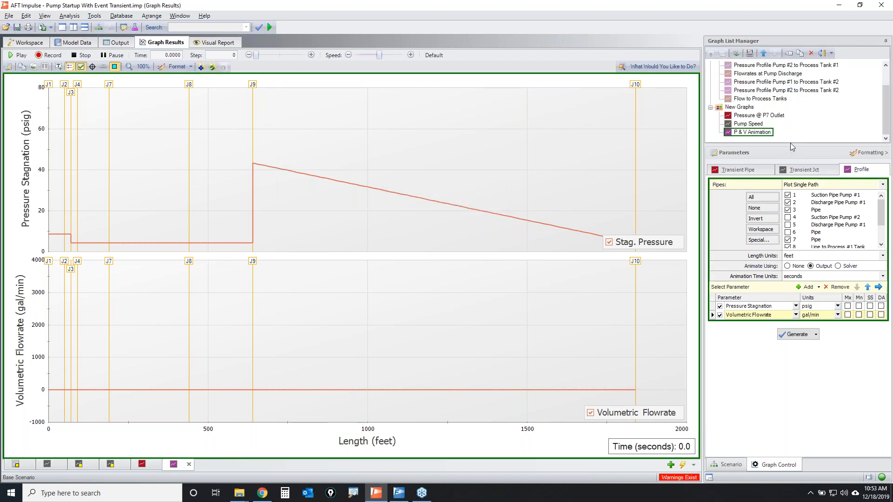
Enlarge the Graph List Manager to show all saved graphs, and close all open graph tabs.
{"action": "left_click_drag", "start_coordinate": [789, 146], "coordinate": [789, 188]}
{"action": "left_click", "coordinate": [26, 467]}
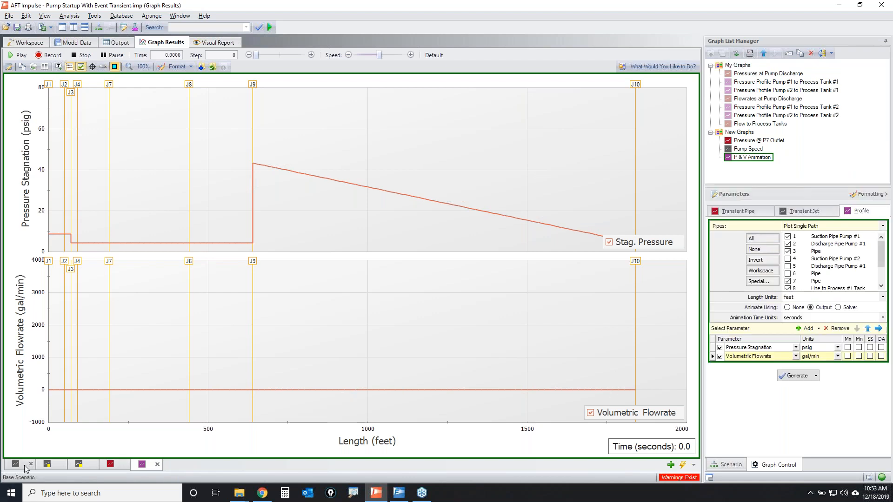
{"action": "right_click", "coordinate": [26, 467]}
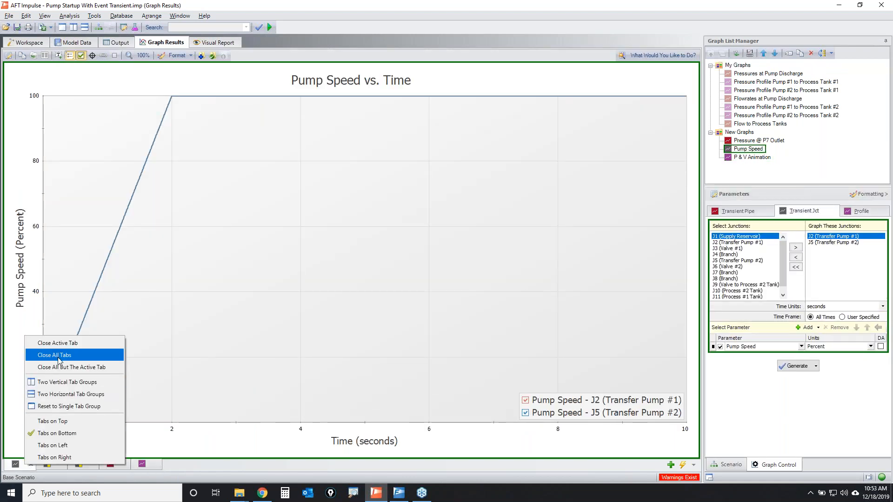
{"action": "left_click", "coordinate": [56, 357]}
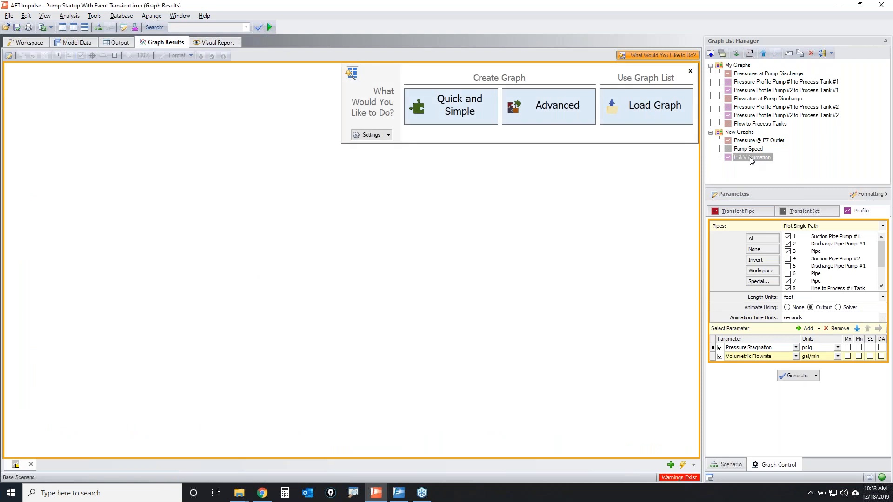
Move P & V Animation to first place in the New Graphs folder, ahead of Pressure @ P7 Outlet and Pump Speed.
{"action": "left_click", "coordinate": [764, 51]}
{"action": "left_click", "coordinate": [764, 52]}
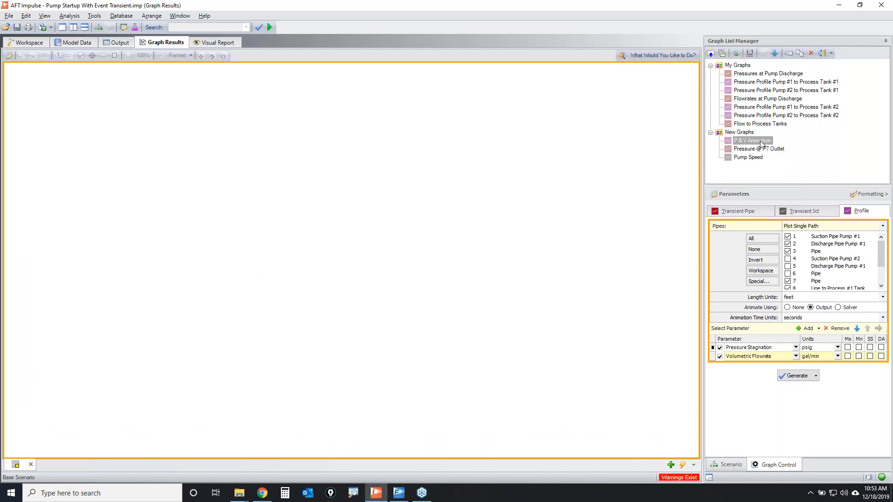
{"action": "left_click", "coordinate": [747, 149]}
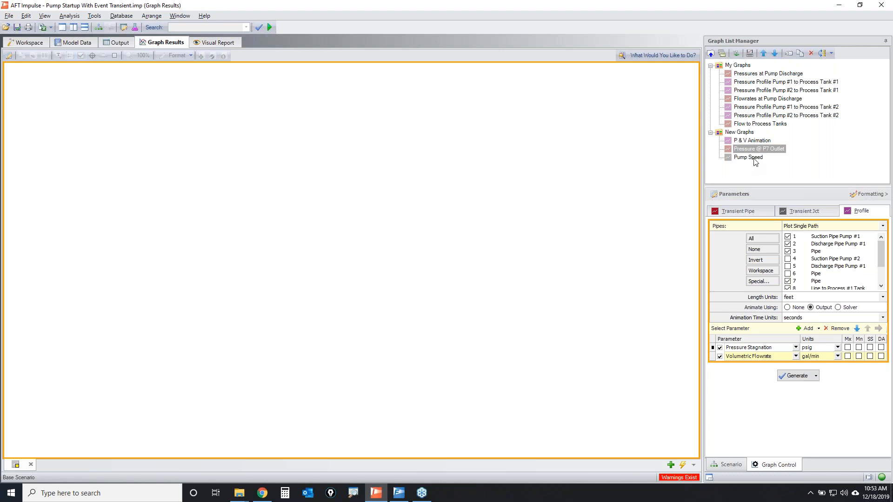
{"action": "left_click", "coordinate": [751, 158]}
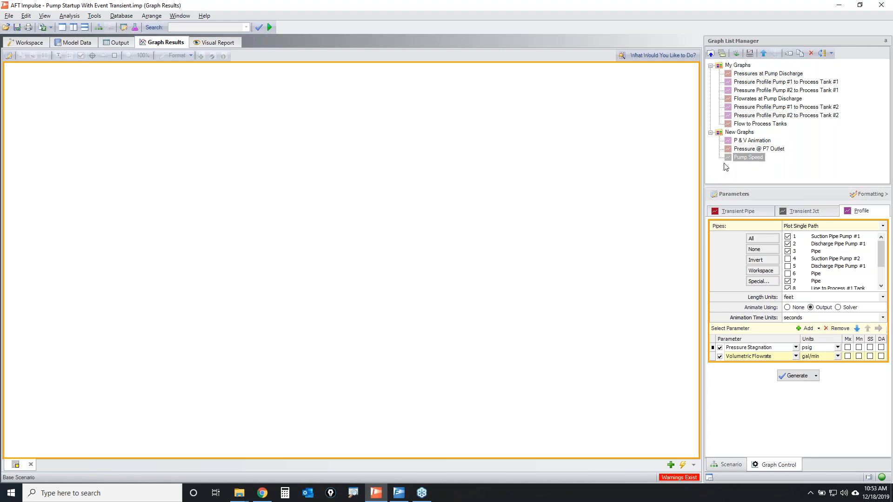
Load all New Graphs folder items together in the same tab and collapse the Graph List Manager to widen the graphs.
{"action": "left_click", "coordinate": [740, 133]}
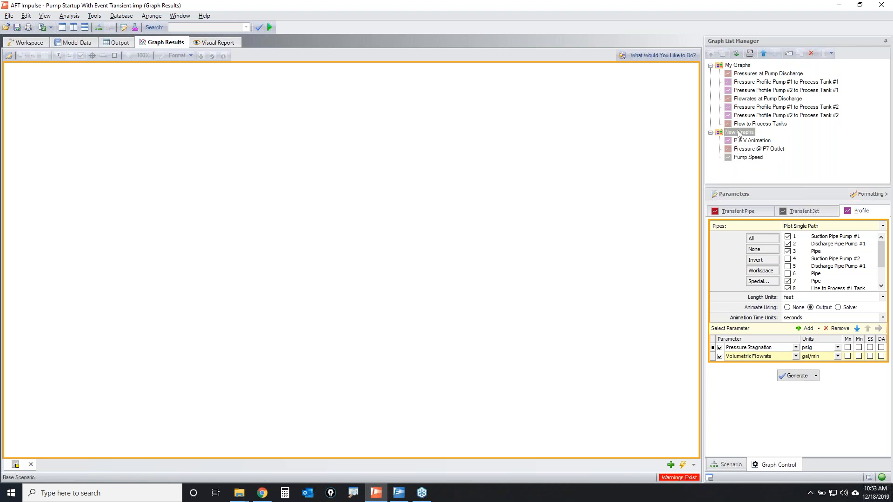
{"action": "right_click", "coordinate": [746, 135]}
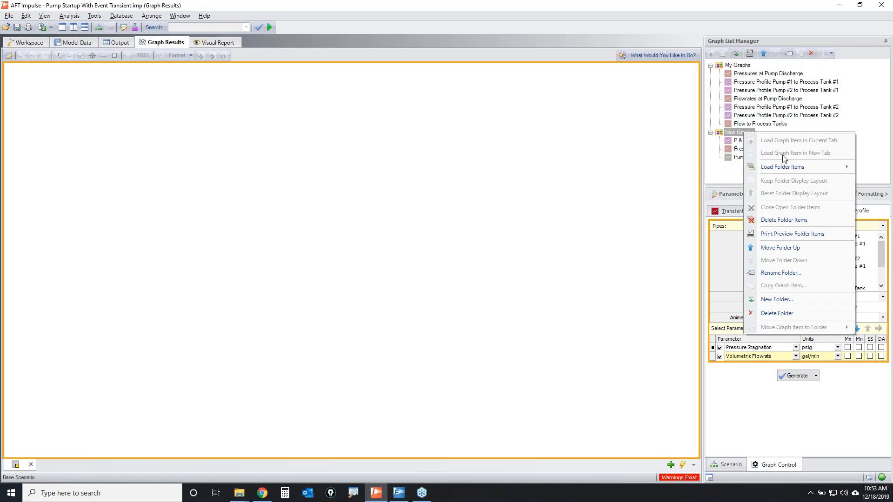
{"action": "mouse_move", "coordinate": [787, 171]}
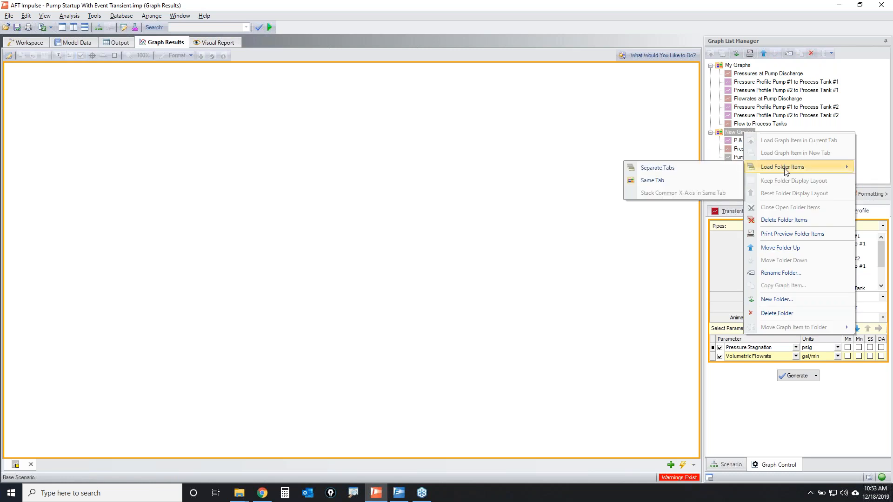
{"action": "left_click", "coordinate": [667, 185]}
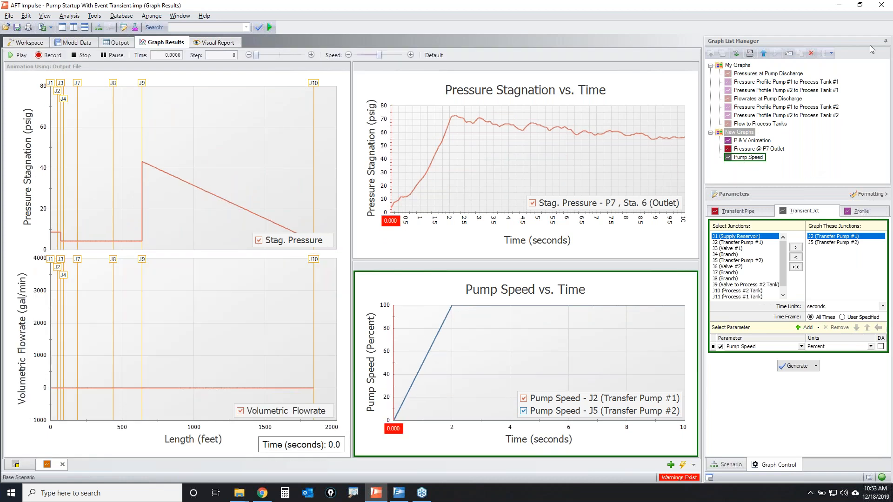
{"action": "left_click", "coordinate": [886, 41]}
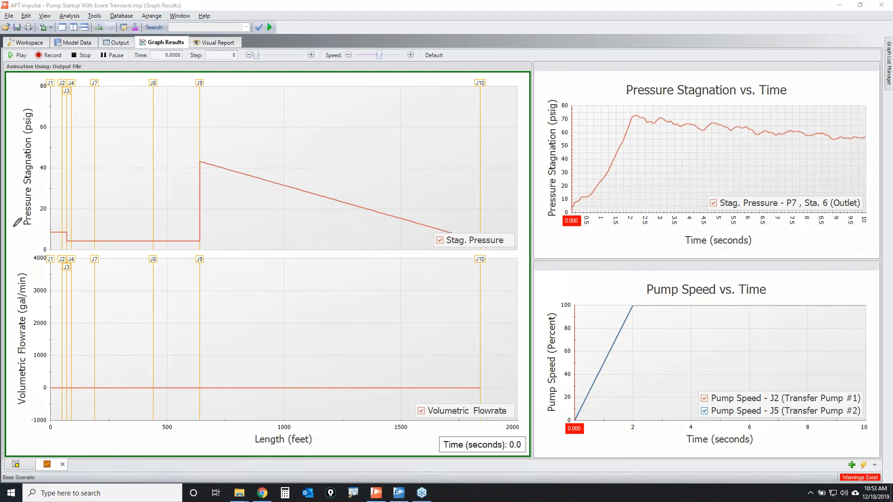
Examine the pressure and flowrate profiles together with the P7 outlet pressure and pump speed graphs before running the animation.
{"action": "mouse_move", "coordinate": [29, 111]}
{"action": "left_mouse_down"}
{"action": "mouse_move", "coordinate": [50, 153]}
{"action": "mouse_move", "coordinate": [45, 119]}
{"action": "left_mouse_up"}
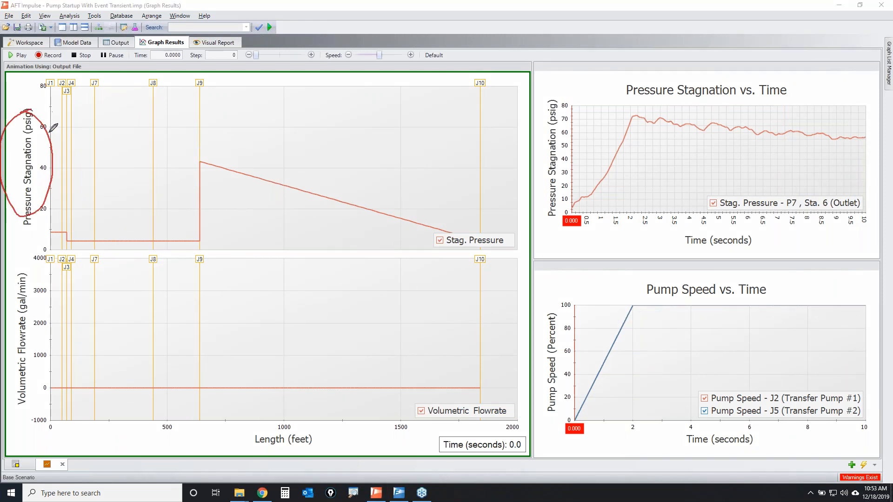
{"action": "mouse_move", "coordinate": [33, 224]}
{"action": "left_mouse_down"}
{"action": "mouse_move", "coordinate": [89, 239]}
{"action": "mouse_move", "coordinate": [465, 172]}
{"action": "left_mouse_up"}
{"action": "left_click_drag", "start_coordinate": [396, 147], "coordinate": [108, 217]}
{"action": "mouse_move", "coordinate": [57, 368]}
{"action": "left_mouse_down"}
{"action": "mouse_move", "coordinate": [259, 395]}
{"action": "mouse_move", "coordinate": [263, 261]}
{"action": "mouse_move", "coordinate": [150, 361]}
{"action": "left_mouse_up"}
{"action": "mouse_move", "coordinate": [827, 131]}
{"action": "left_mouse_down"}
{"action": "mouse_move", "coordinate": [595, 213]}
{"action": "mouse_move", "coordinate": [815, 142]}
{"action": "left_mouse_up"}
{"action": "left_click_drag", "start_coordinate": [779, 217], "coordinate": [844, 208]}
{"action": "mouse_move", "coordinate": [748, 302]}
{"action": "left_mouse_down"}
{"action": "mouse_move", "coordinate": [587, 347]}
{"action": "mouse_move", "coordinate": [770, 296]}
{"action": "left_mouse_up"}
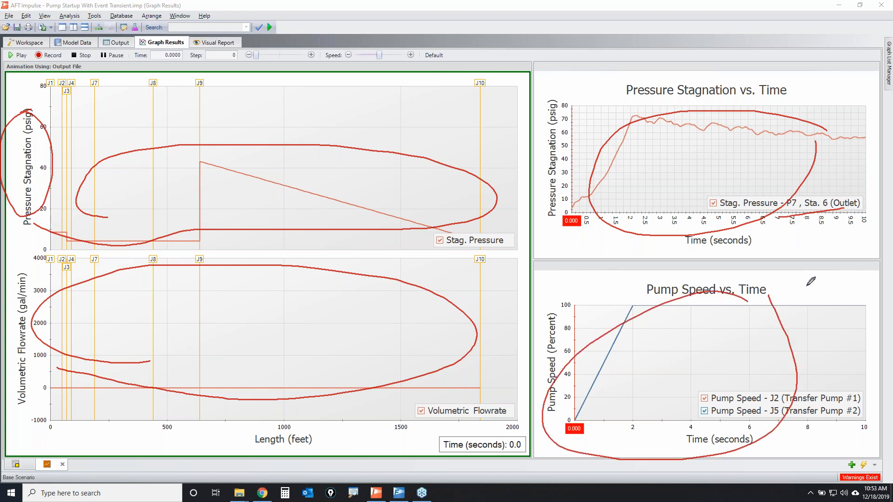
{"action": "key", "text": "Escape"}
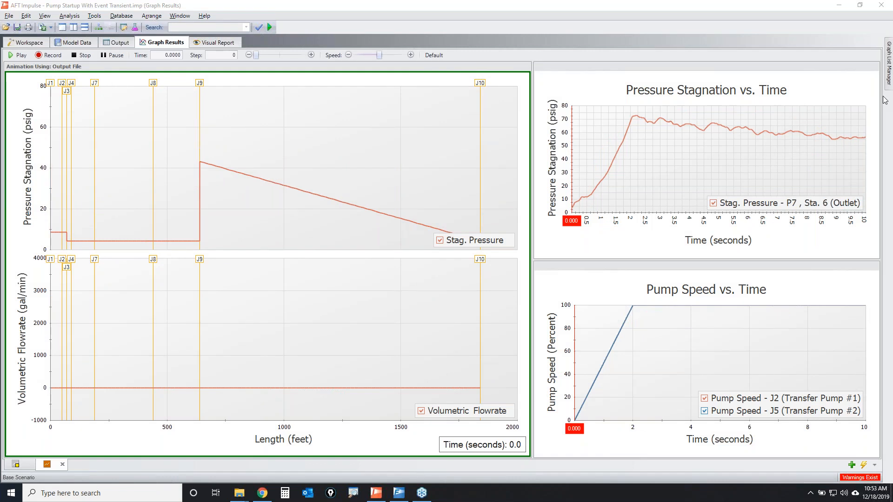
Play the animation, pause it at about 0.2 seconds, and examine the pressure and flowrate profiles around J8, J9 and J10.
{"action": "mouse_move", "coordinate": [65, 48]}
{"action": "left_mouse_down"}
{"action": "mouse_move", "coordinate": [51, 66]}
{"action": "mouse_move", "coordinate": [65, 47]}
{"action": "left_mouse_up"}
{"action": "left_click", "coordinate": [19, 55]}
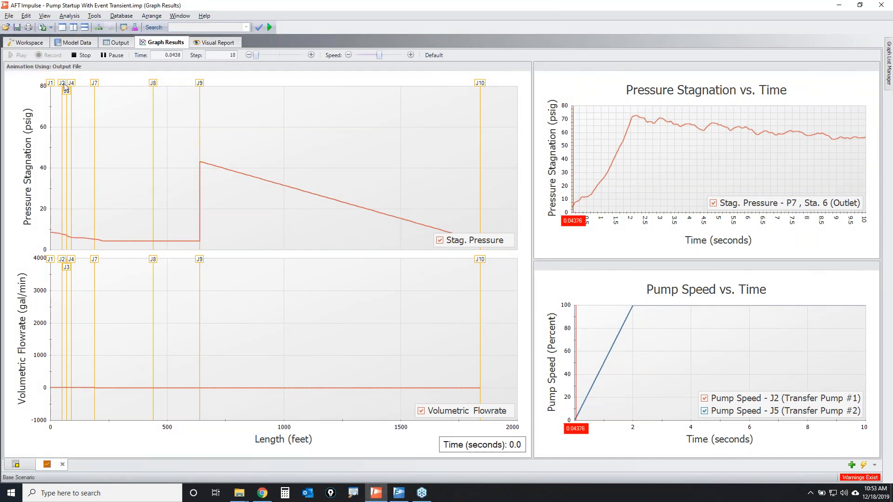
{"action": "left_click", "coordinate": [115, 56]}
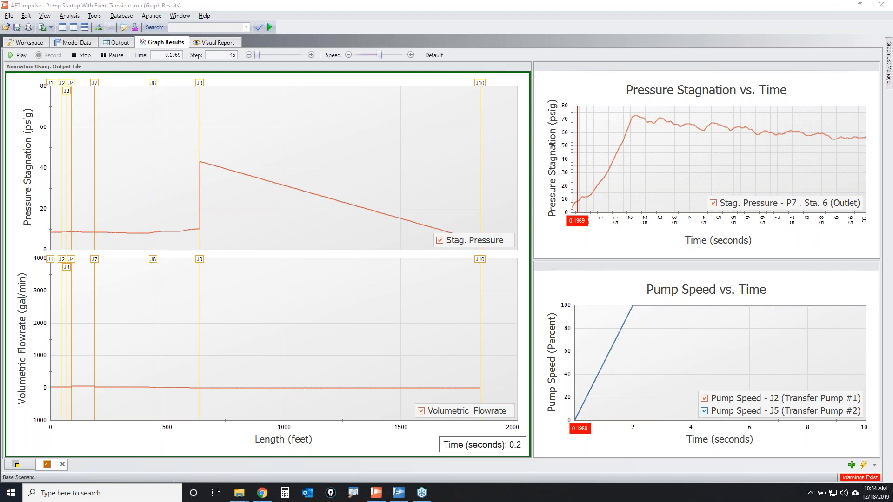
{"action": "mouse_move", "coordinate": [200, 211]}
{"action": "left_mouse_down"}
{"action": "mouse_move", "coordinate": [133, 275]}
{"action": "mouse_move", "coordinate": [161, 206]}
{"action": "left_mouse_up"}
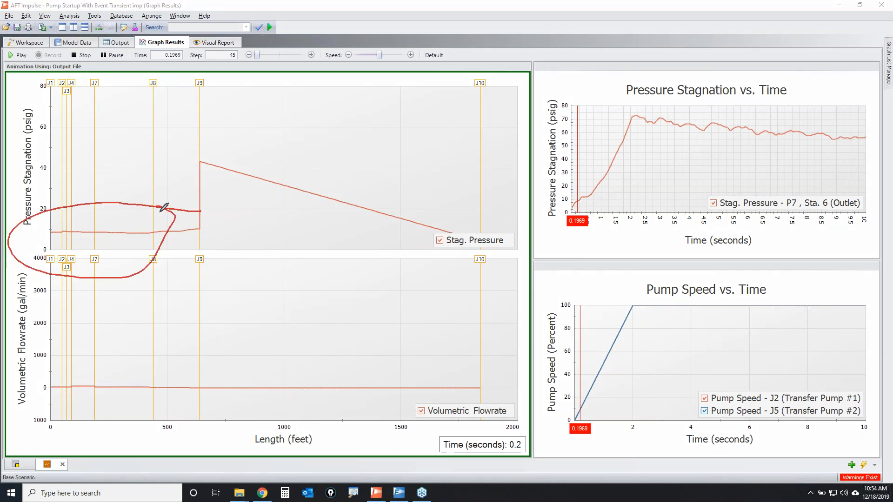
{"action": "mouse_move", "coordinate": [160, 385]}
{"action": "left_mouse_down"}
{"action": "mouse_move", "coordinate": [89, 368]}
{"action": "mouse_move", "coordinate": [39, 391]}
{"action": "mouse_move", "coordinate": [170, 387]}
{"action": "mouse_move", "coordinate": [139, 373]}
{"action": "left_mouse_up"}
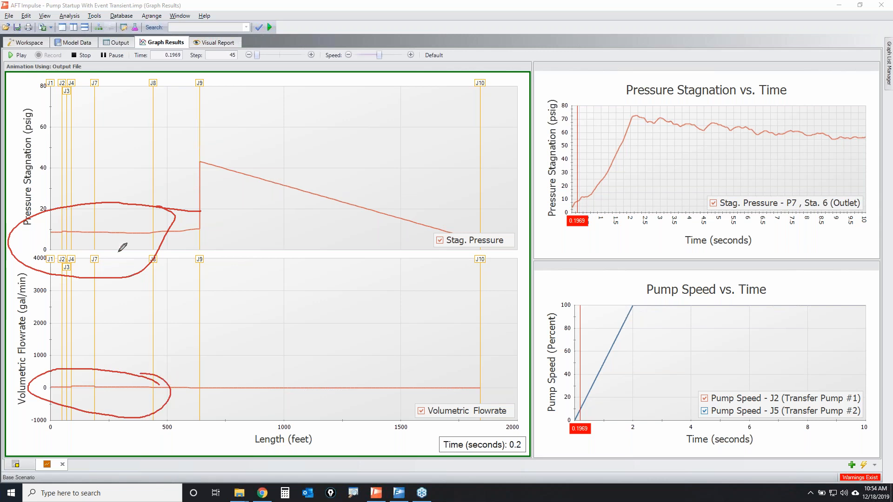
{"action": "mouse_move", "coordinate": [159, 259]}
{"action": "left_mouse_down"}
{"action": "mouse_move", "coordinate": [154, 279]}
{"action": "mouse_move", "coordinate": [156, 263]}
{"action": "mouse_move", "coordinate": [197, 286]}
{"action": "mouse_move", "coordinate": [200, 264]}
{"action": "left_mouse_up"}
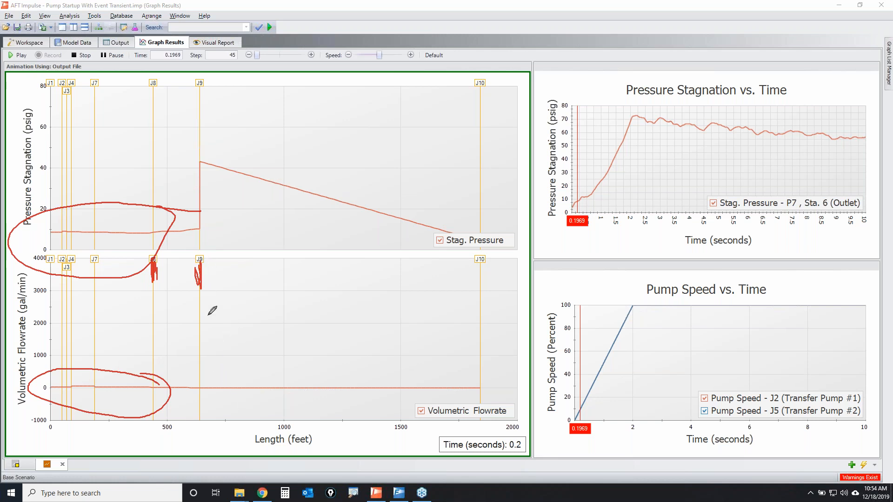
{"action": "mouse_move", "coordinate": [482, 378]}
{"action": "left_mouse_down"}
{"action": "mouse_move", "coordinate": [204, 375]}
{"action": "mouse_move", "coordinate": [398, 409]}
{"action": "mouse_move", "coordinate": [452, 375]}
{"action": "left_mouse_up"}
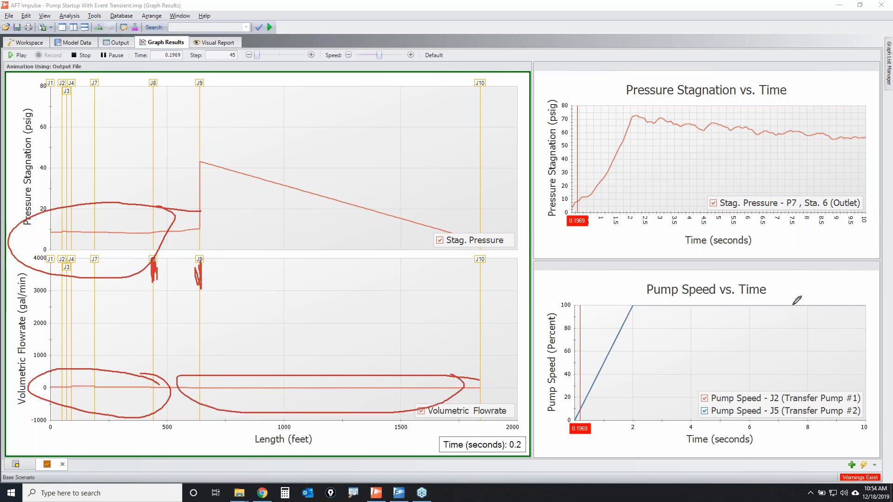
{"action": "key", "text": "Escape"}
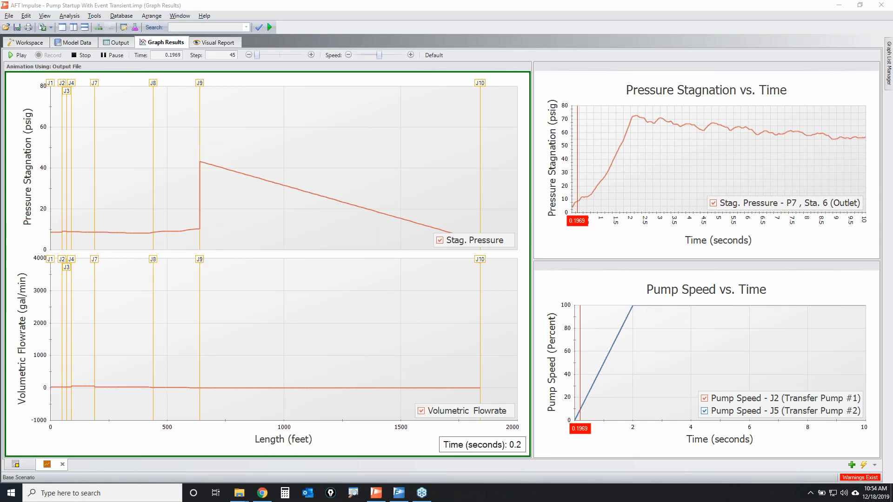
Resume the animation, raise its playback speed by two increments, and watch the graphs through the rest of the startup.
{"action": "left_click", "coordinate": [18, 56]}
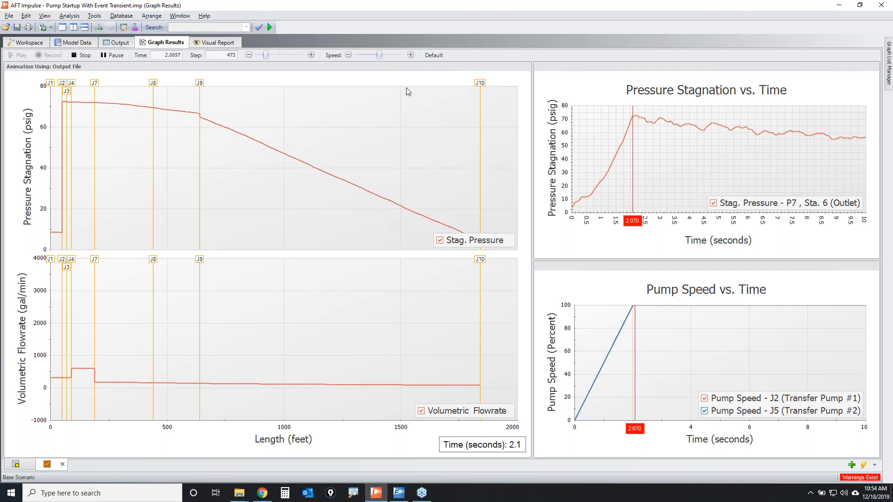
{"action": "left_click", "coordinate": [412, 56]}
{"action": "left_click", "coordinate": [411, 55]}
{"action": "left_click", "coordinate": [17, 55]}
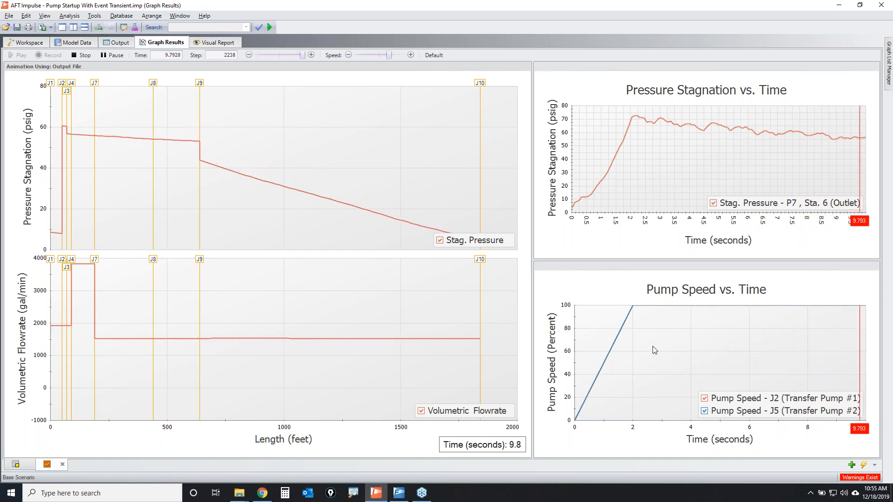
Return to the workspace, review Transfer Pump #1, Valve #1, J7 and the Valve to Process #2 Tank, and clear the flow-path selection.
{"action": "left_click", "coordinate": [36, 43]}
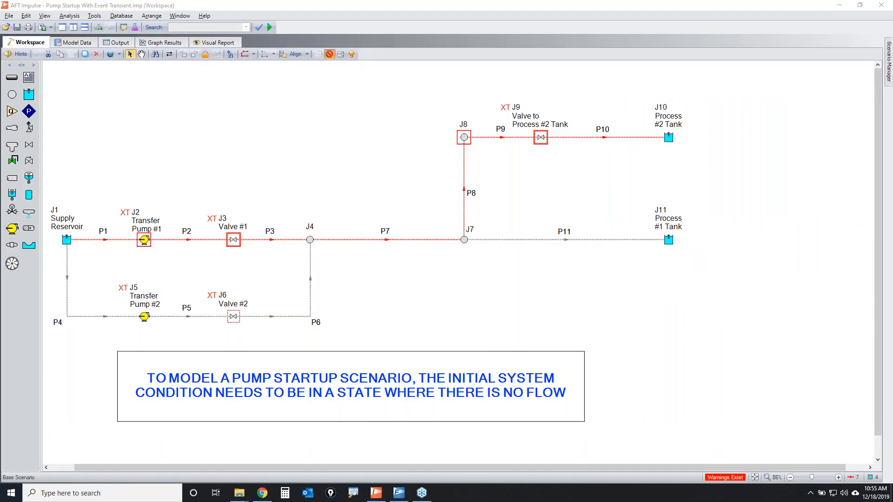
{"action": "left_click_drag", "start_coordinate": [163, 207], "coordinate": [166, 213]}
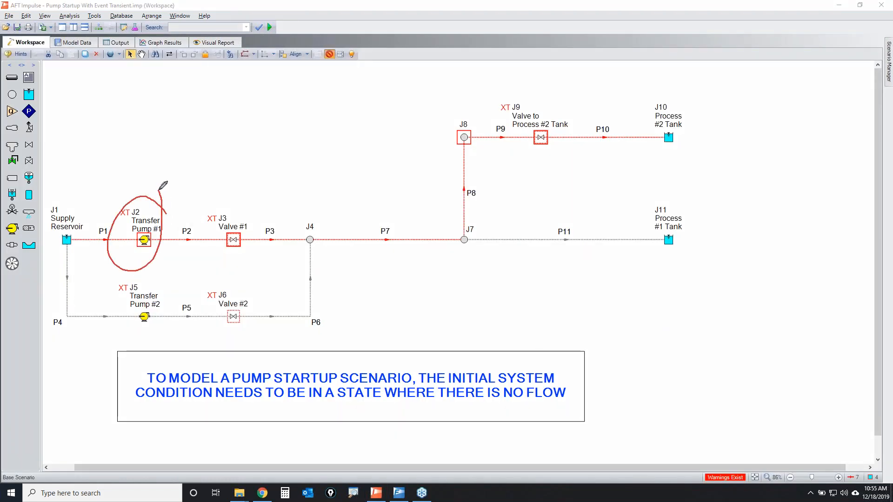
{"action": "mouse_move", "coordinate": [266, 215]}
{"action": "left_mouse_down"}
{"action": "mouse_move", "coordinate": [198, 247]}
{"action": "mouse_move", "coordinate": [276, 218]}
{"action": "left_mouse_up"}
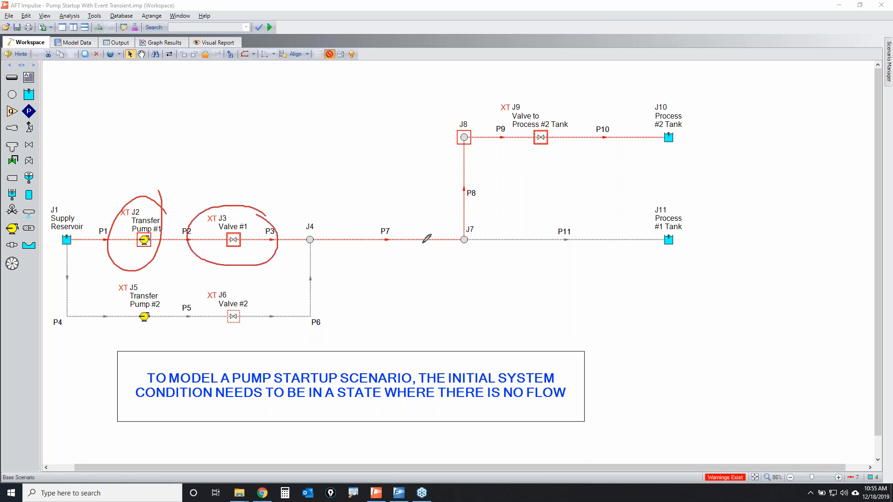
{"action": "mouse_move", "coordinate": [589, 117]}
{"action": "left_mouse_down"}
{"action": "mouse_move", "coordinate": [571, 86]}
{"action": "mouse_move", "coordinate": [556, 160]}
{"action": "mouse_move", "coordinate": [584, 106]}
{"action": "mouse_move", "coordinate": [552, 120]}
{"action": "mouse_move", "coordinate": [557, 131]}
{"action": "mouse_move", "coordinate": [540, 121]}
{"action": "mouse_move", "coordinate": [533, 141]}
{"action": "left_mouse_up"}
{"action": "left_click_drag", "start_coordinate": [417, 205], "coordinate": [475, 237]}
{"action": "mouse_move", "coordinate": [460, 209]}
{"action": "left_mouse_down"}
{"action": "mouse_move", "coordinate": [472, 220]}
{"action": "mouse_move", "coordinate": [433, 221]}
{"action": "left_mouse_up"}
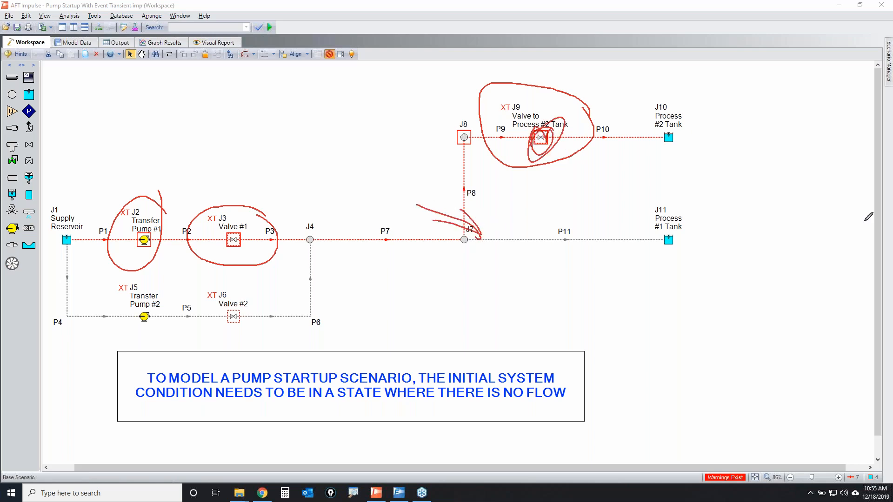
{"action": "key", "text": "Escape"}
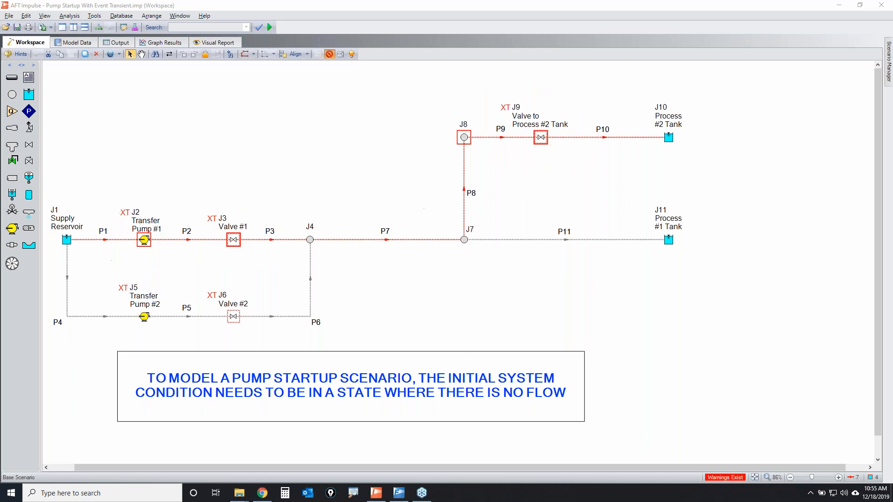
{"action": "left_click", "coordinate": [778, 325]}
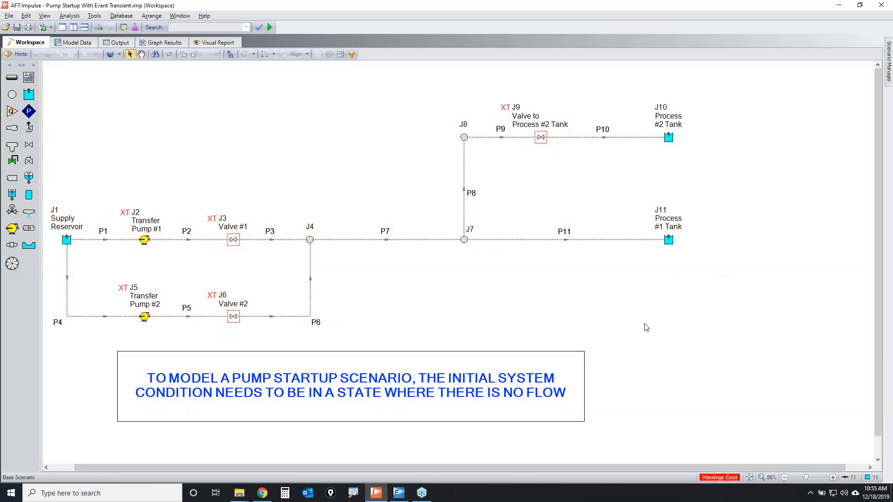
Switch to AFT Fathom, discard the untitled model, and open Variable Demand - XTS.fth from the Desktop with its most recent active scenario.
{"action": "left_click", "coordinate": [399, 493]}
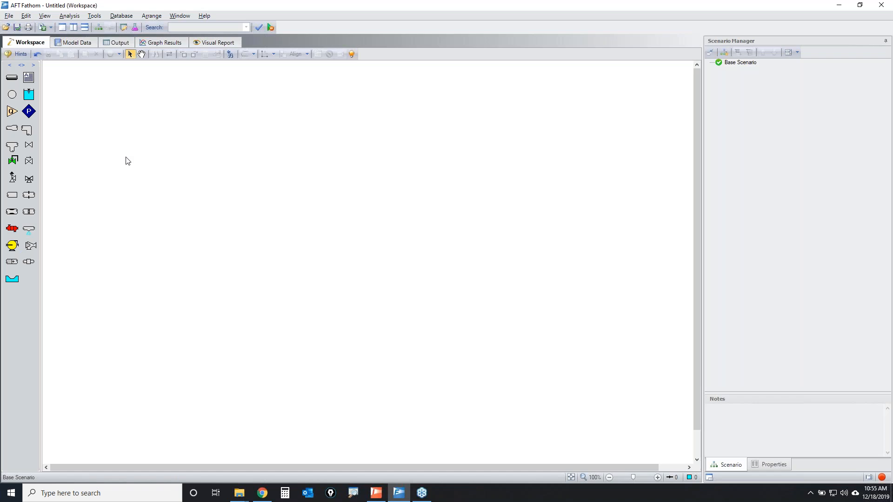
{"action": "left_click", "coordinate": [6, 28]}
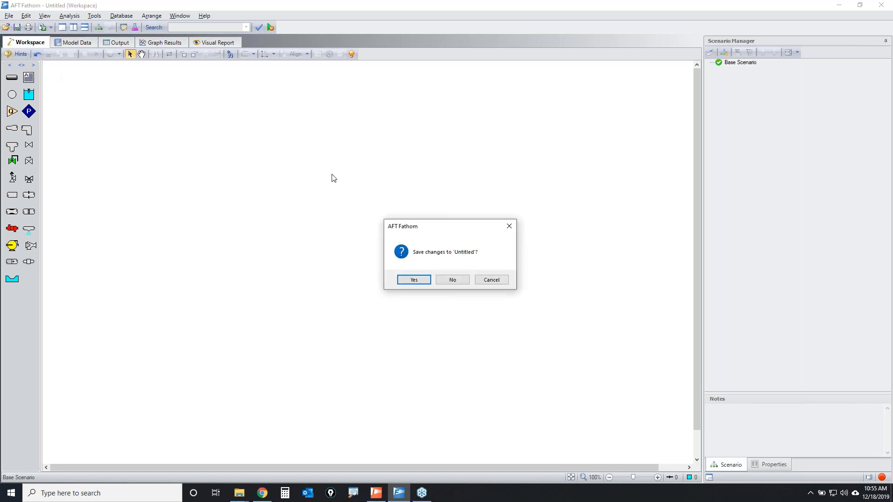
{"action": "left_click", "coordinate": [446, 280]}
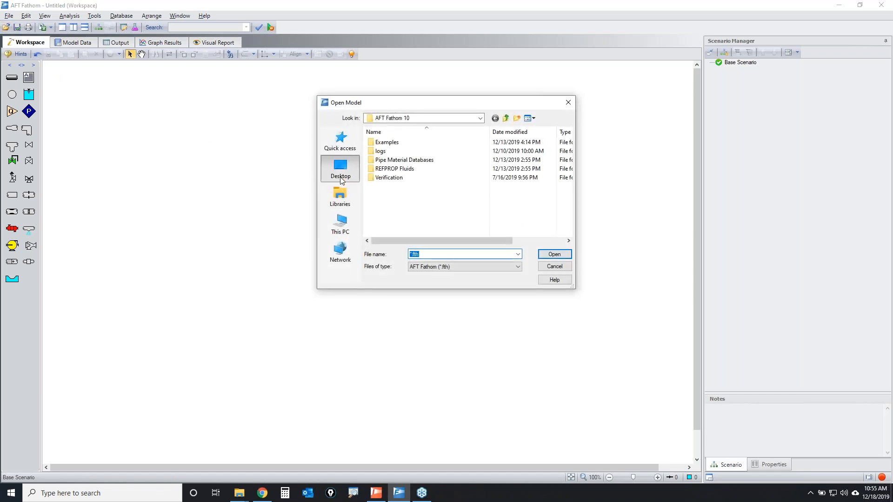
{"action": "left_click", "coordinate": [340, 168]}
{"action": "scroll", "coordinate": [481, 170], "scroll_direction": "down", "scroll_amount": 3}
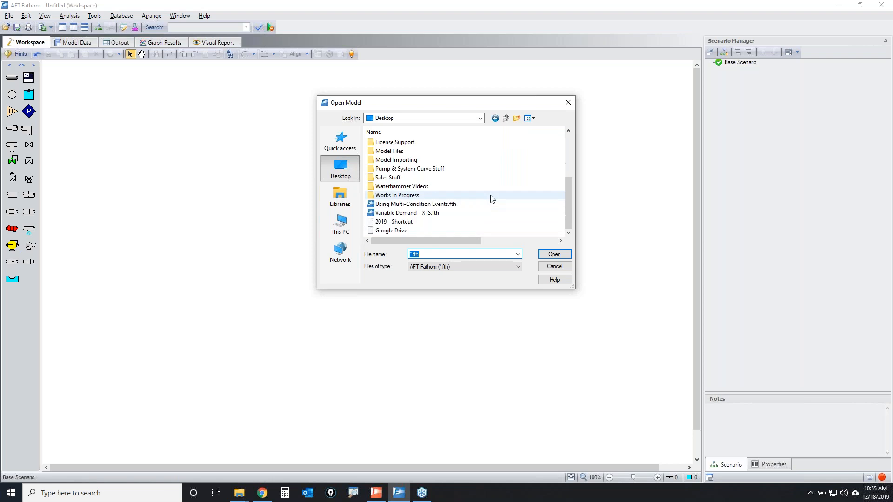
{"action": "double_click", "coordinate": [408, 213]}
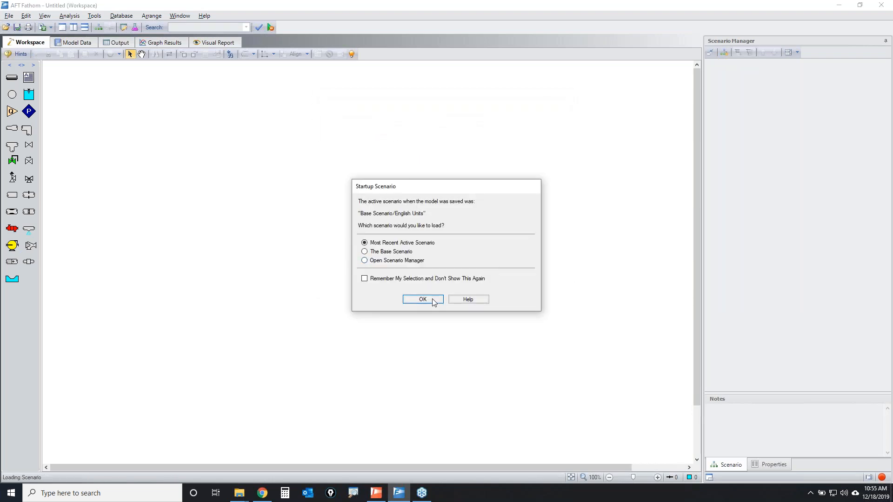
{"action": "left_click", "coordinate": [433, 300]}
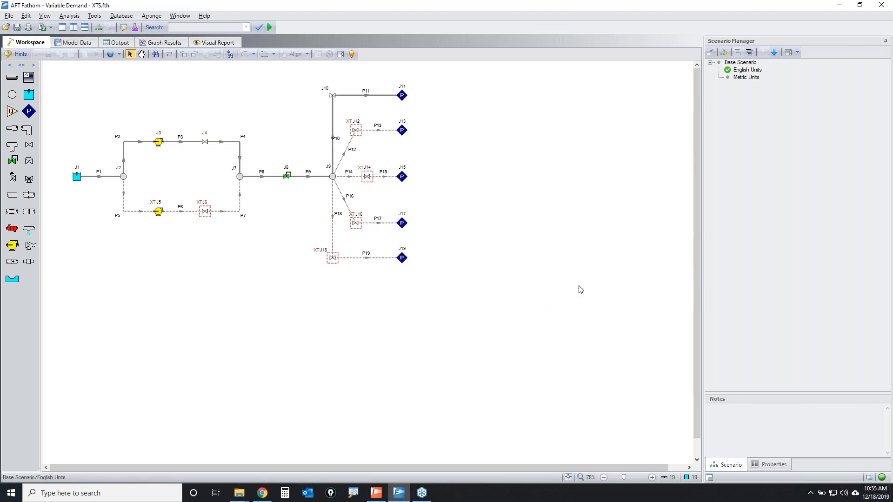
{"action": "left_click", "coordinate": [573, 479]}
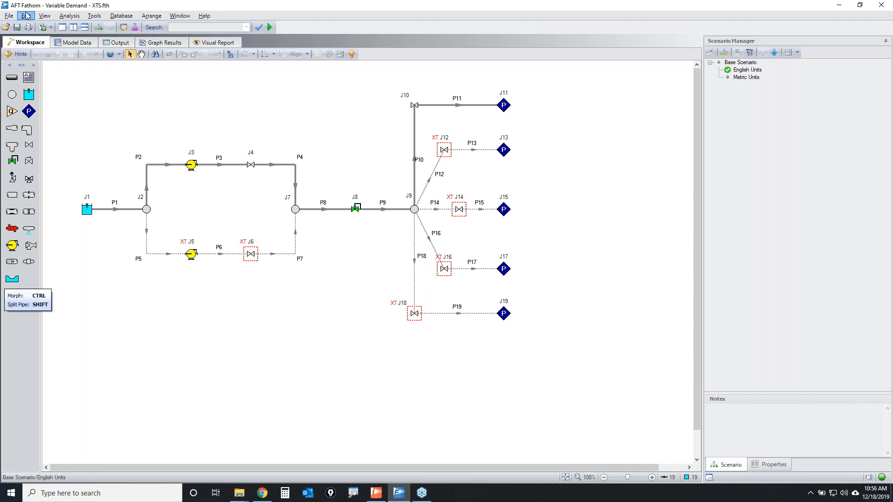
Review the transient simulation mode and the start time, stop time and time step in Transient Control without changing them.
{"action": "left_click", "coordinate": [69, 16]}
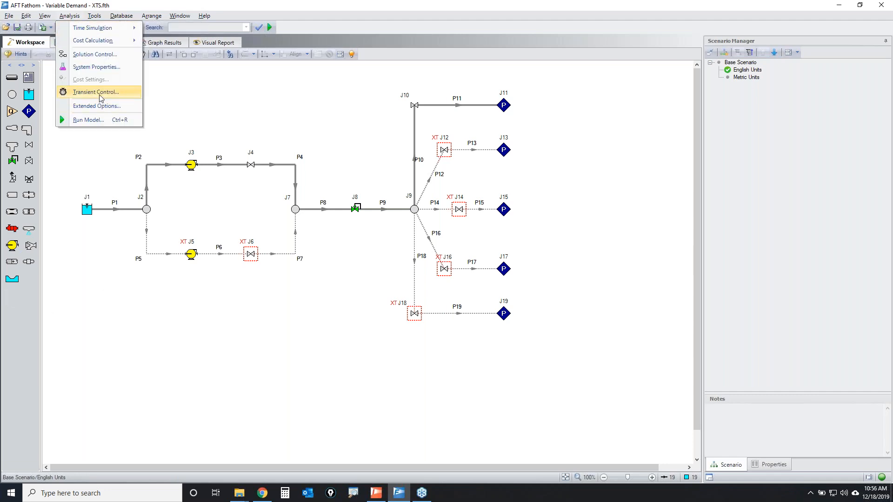
{"action": "mouse_move", "coordinate": [91, 27]}
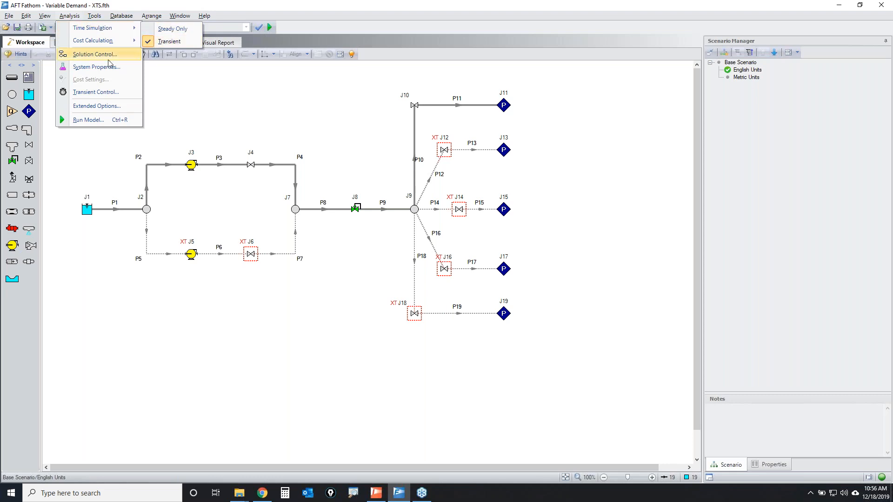
{"action": "left_click", "coordinate": [100, 91]}
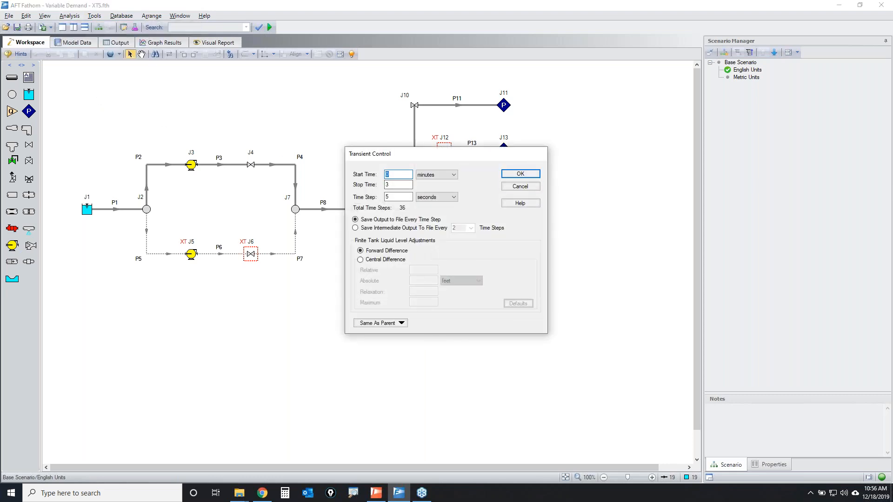
{"action": "mouse_move", "coordinate": [467, 173]}
{"action": "left_mouse_down"}
{"action": "mouse_move", "coordinate": [379, 168]}
{"action": "mouse_move", "coordinate": [450, 166]}
{"action": "mouse_move", "coordinate": [373, 202]}
{"action": "mouse_move", "coordinate": [417, 188]}
{"action": "left_mouse_up"}
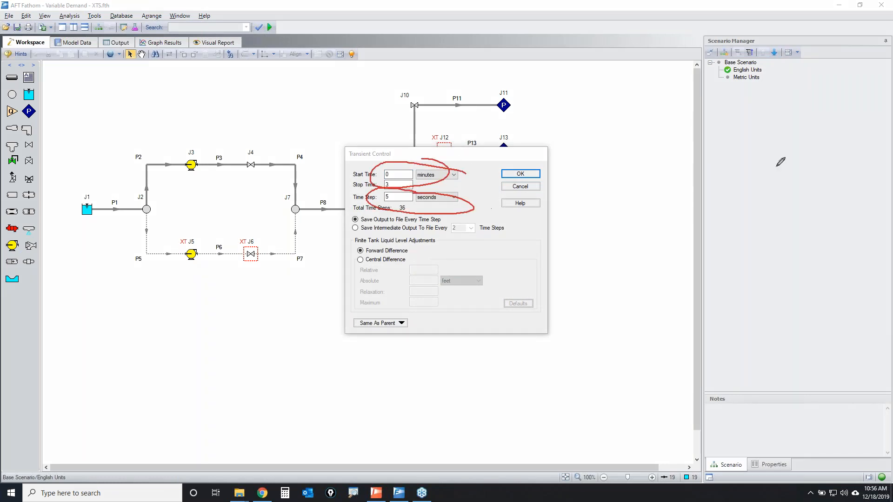
{"action": "key", "text": "Escape"}
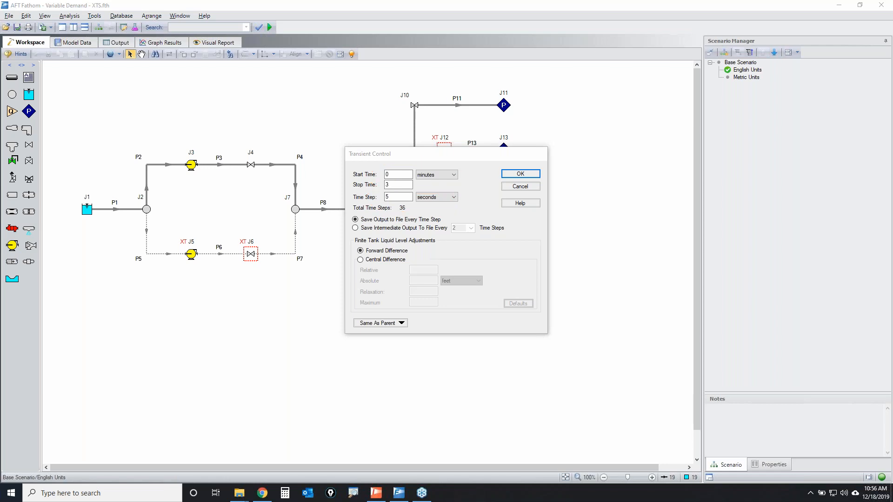
{"action": "left_click", "coordinate": [528, 187]}
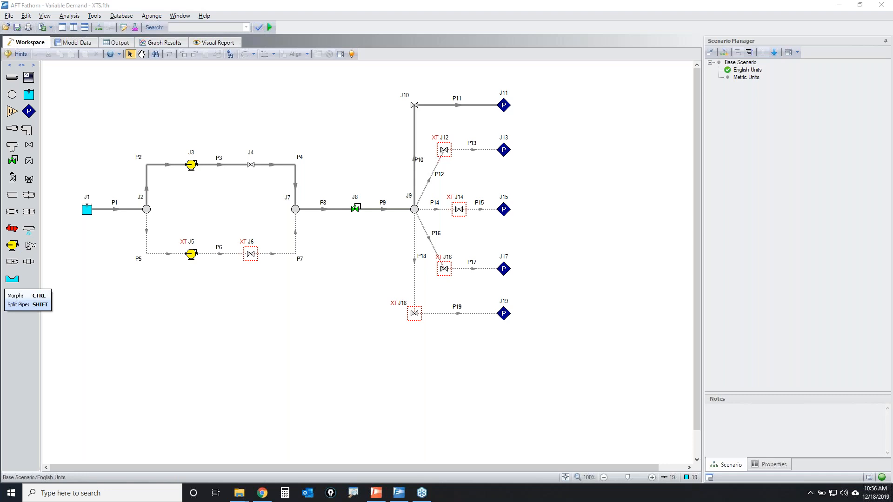
Trace the open flow path from J1 to J11, and inspect control valve J8's pressure setpoint and open percentage Cv data.
{"action": "mouse_move", "coordinate": [92, 203]}
{"action": "left_mouse_down"}
{"action": "mouse_move", "coordinate": [215, 163]}
{"action": "mouse_move", "coordinate": [298, 196]}
{"action": "mouse_move", "coordinate": [389, 214]}
{"action": "mouse_move", "coordinate": [462, 96]}
{"action": "mouse_move", "coordinate": [535, 97]}
{"action": "mouse_move", "coordinate": [487, 126]}
{"action": "mouse_move", "coordinate": [537, 96]}
{"action": "left_mouse_up"}
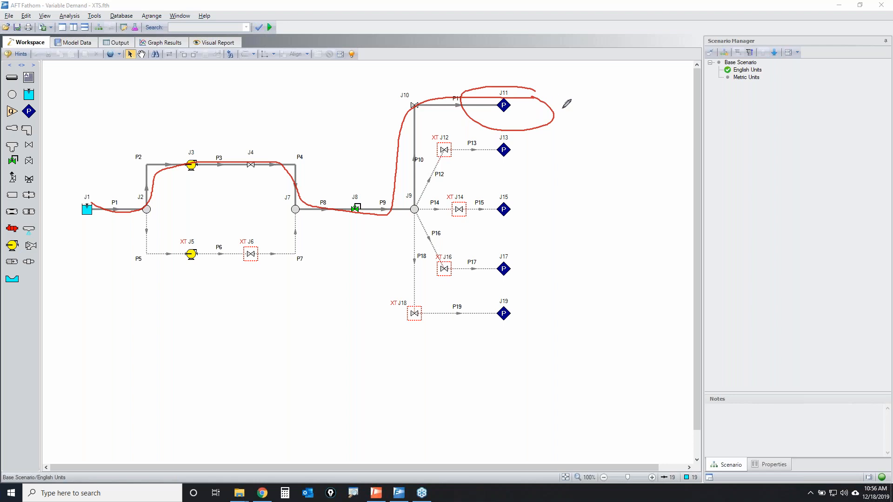
{"action": "key", "text": "Escape"}
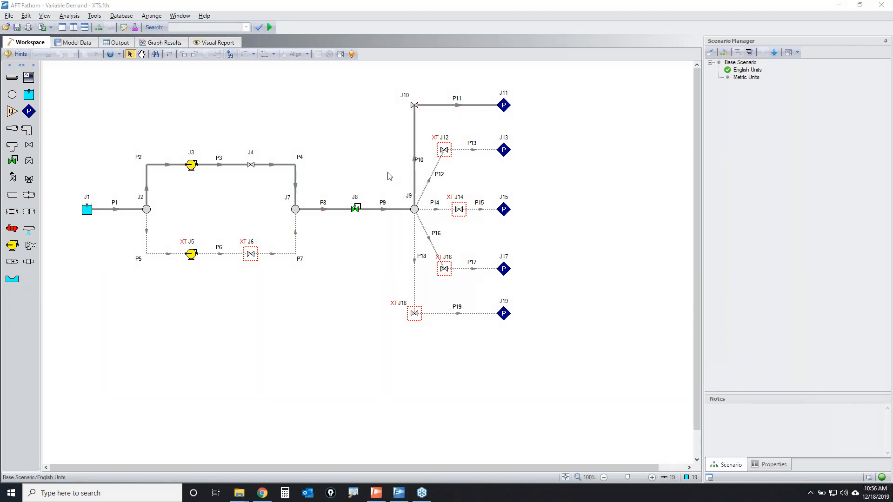
{"action": "left_click", "coordinate": [356, 210]}
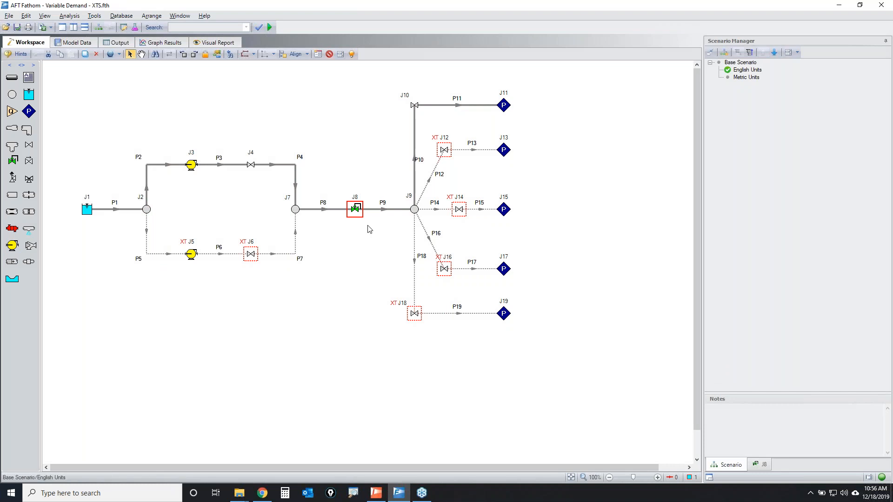
{"action": "double_click", "coordinate": [356, 210]}
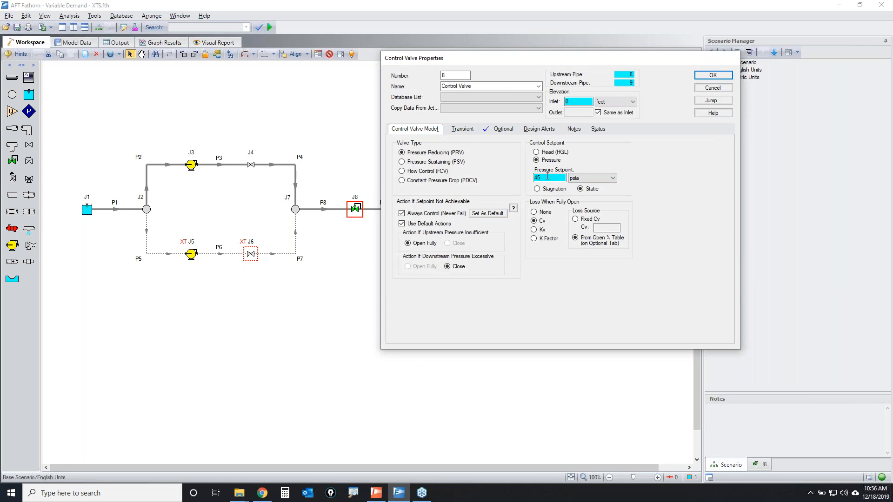
{"action": "left_click", "coordinate": [504, 129]}
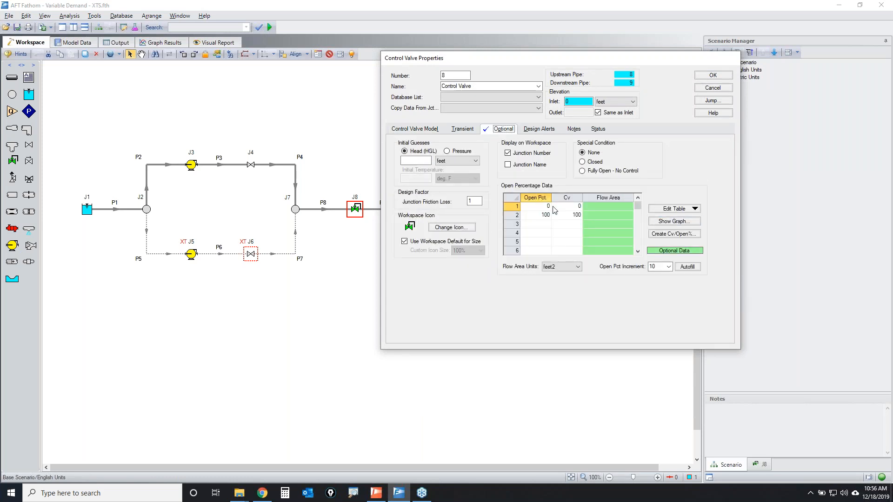
{"action": "left_click", "coordinate": [564, 205]}
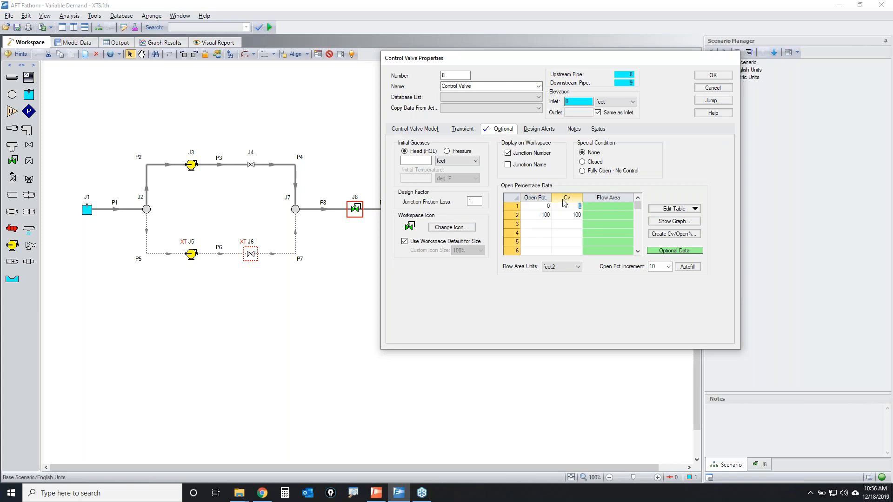
{"action": "left_click", "coordinate": [712, 88]}
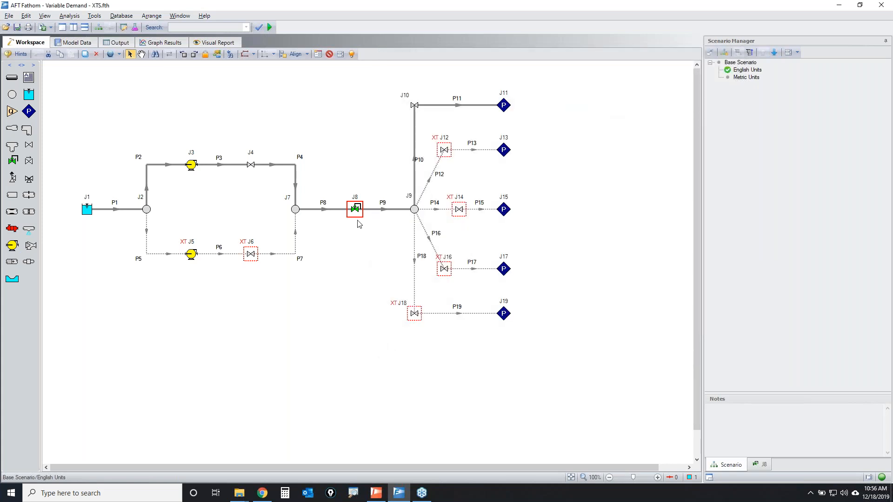
Point out valves J12, J14, J16 and J18 by selecting them together, clear the selection, and mark the demand junctions J13 to J19.
{"action": "left_click", "coordinate": [444, 150]}
{"action": "left_click", "coordinate": [459, 209], "text": "shift"}
{"action": "left_click", "coordinate": [445, 268], "text": "shift"}
{"action": "left_click", "coordinate": [416, 313], "text": "shift"}
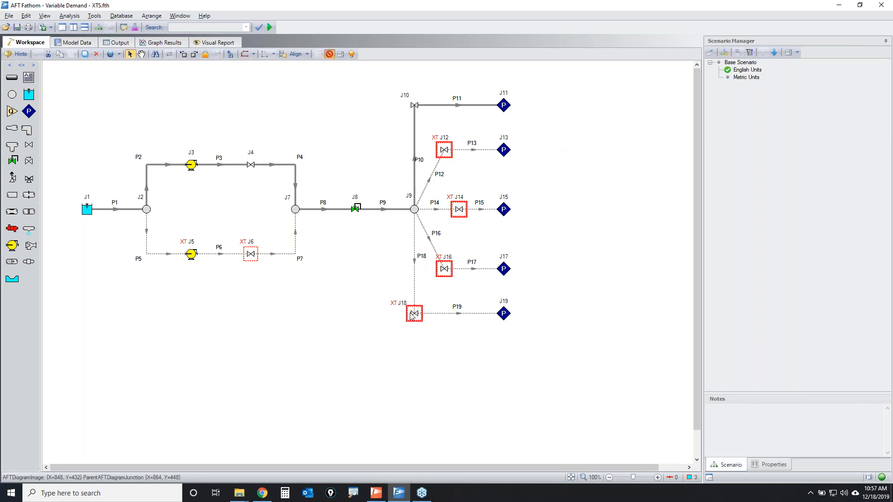
{"action": "left_click", "coordinate": [605, 278]}
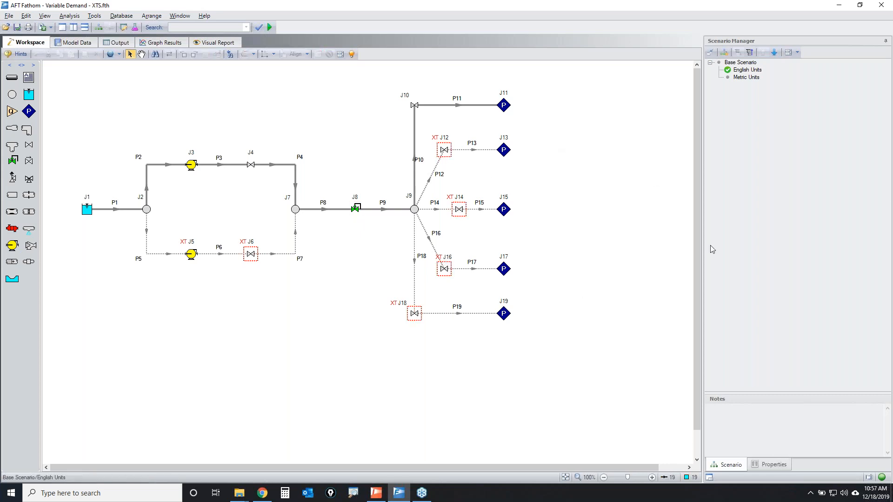
{"action": "mouse_move", "coordinate": [535, 141]}
{"action": "left_mouse_down"}
{"action": "mouse_move", "coordinate": [449, 246]}
{"action": "mouse_move", "coordinate": [555, 188]}
{"action": "mouse_move", "coordinate": [534, 155]}
{"action": "left_mouse_up"}
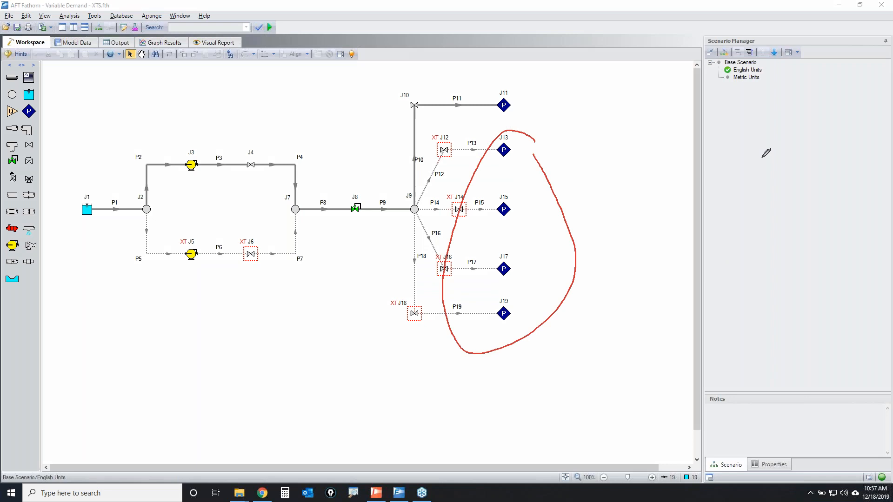
{"action": "key", "text": "Escape"}
Open valve J12's properties and review its loss model while marking the matching valves J12, J14, J16 and J18 on the workspace.
{"action": "double_click", "coordinate": [444, 150]}
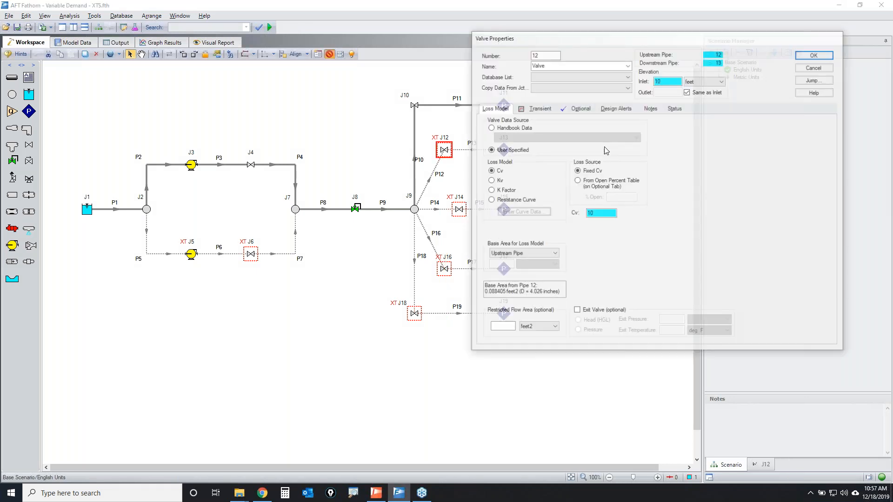
{"action": "left_click_drag", "start_coordinate": [633, 39], "coordinate": [697, 88]}
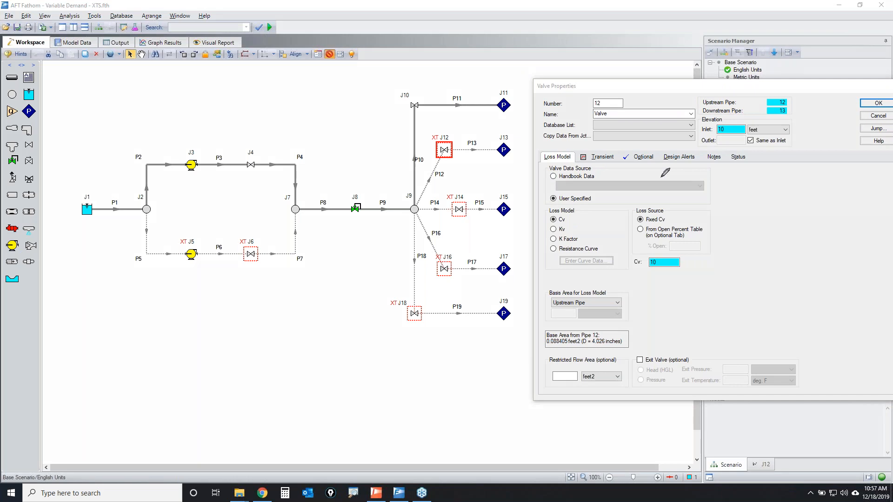
{"action": "mouse_move", "coordinate": [453, 139]}
{"action": "left_mouse_down"}
{"action": "mouse_move", "coordinate": [455, 164]}
{"action": "mouse_move", "coordinate": [456, 142]}
{"action": "left_mouse_up"}
{"action": "mouse_move", "coordinate": [462, 194]}
{"action": "left_mouse_down"}
{"action": "mouse_move", "coordinate": [445, 211]}
{"action": "mouse_move", "coordinate": [467, 196]}
{"action": "left_mouse_up"}
{"action": "mouse_move", "coordinate": [466, 248]}
{"action": "left_mouse_down"}
{"action": "mouse_move", "coordinate": [468, 259]}
{"action": "mouse_move", "coordinate": [463, 251]}
{"action": "left_mouse_up"}
{"action": "mouse_move", "coordinate": [429, 296]}
{"action": "left_mouse_down"}
{"action": "mouse_move", "coordinate": [390, 319]}
{"action": "mouse_move", "coordinate": [421, 305]}
{"action": "left_mouse_up"}
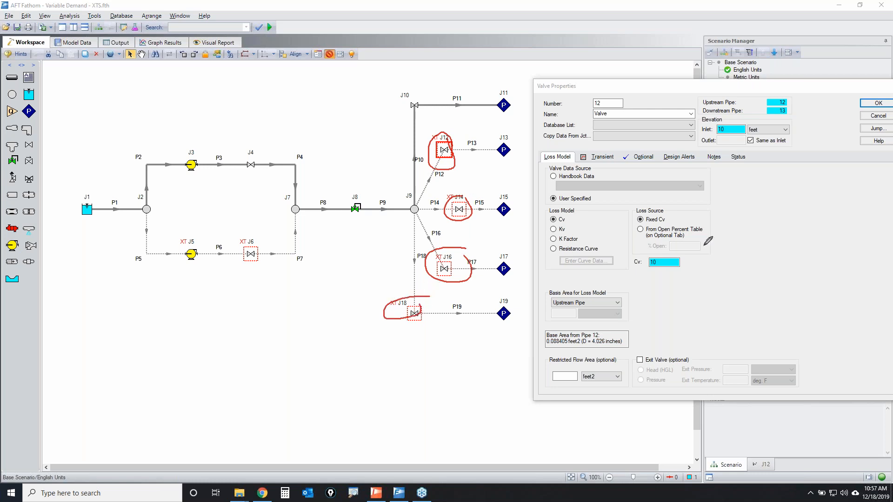
{"action": "key", "text": "Escape"}
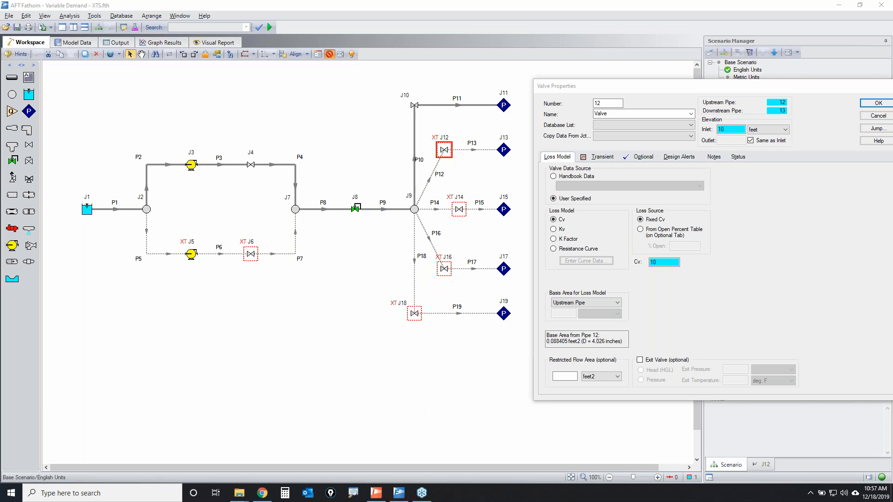
{"action": "left_click_drag", "start_coordinate": [736, 91], "coordinate": [550, 62]}
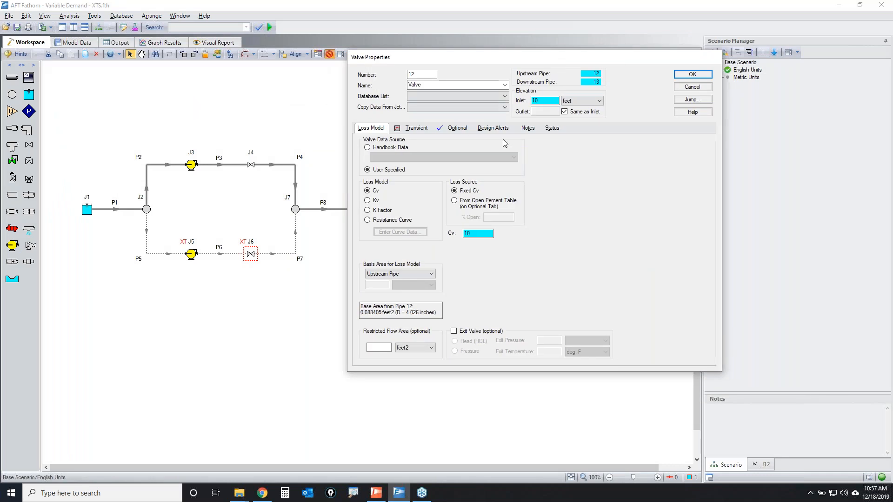
Examine valve J12's special condition, its single-event transient trigger and Cv-versus-time data, and view the transient data as a graph.
{"action": "left_click", "coordinate": [458, 129]}
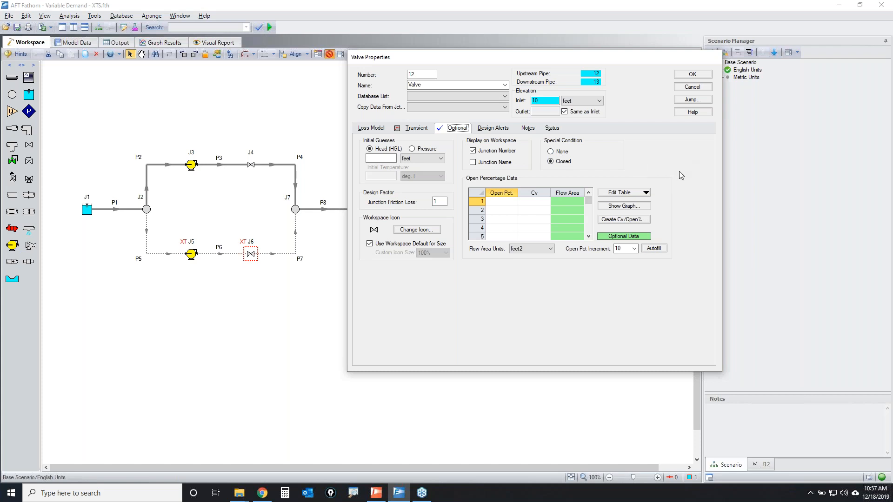
{"action": "left_click", "coordinate": [417, 129]}
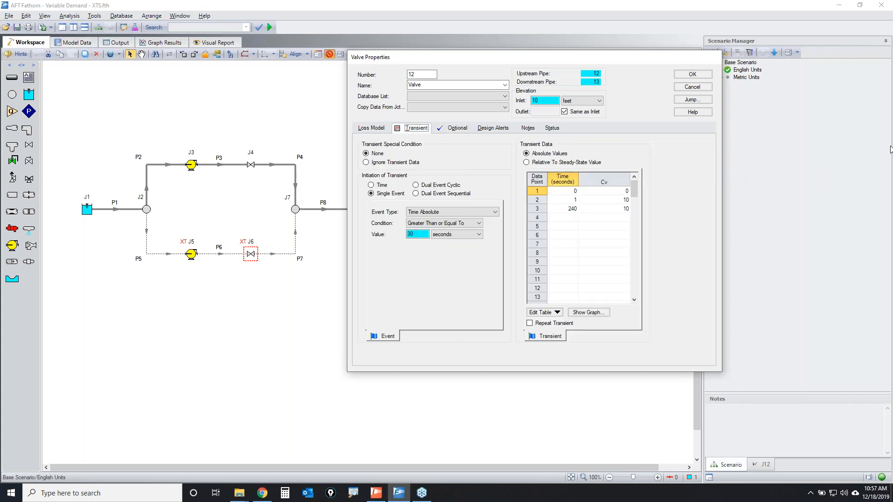
{"action": "mouse_move", "coordinate": [656, 188]}
{"action": "left_mouse_down"}
{"action": "mouse_move", "coordinate": [605, 175]}
{"action": "mouse_move", "coordinate": [635, 226]}
{"action": "mouse_move", "coordinate": [647, 187]}
{"action": "left_mouse_up"}
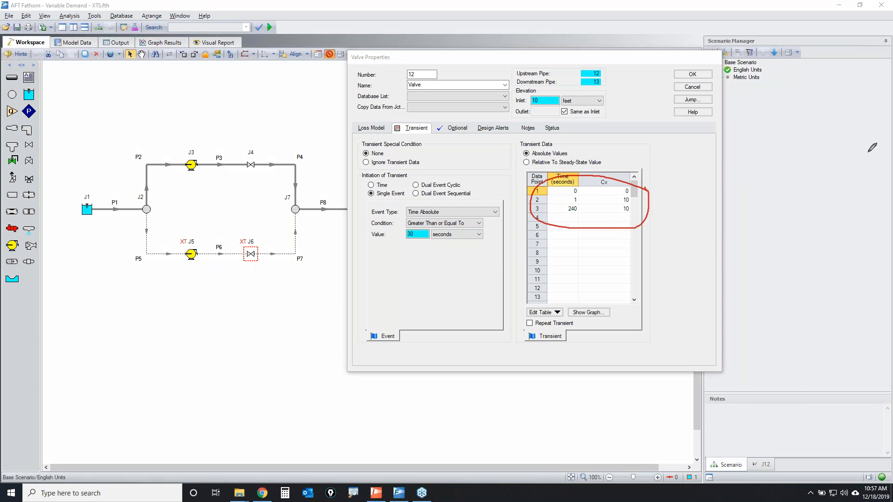
{"action": "left_click_drag", "start_coordinate": [576, 197], "coordinate": [579, 204]}
{"action": "left_click_drag", "start_coordinate": [636, 196], "coordinate": [636, 199]}
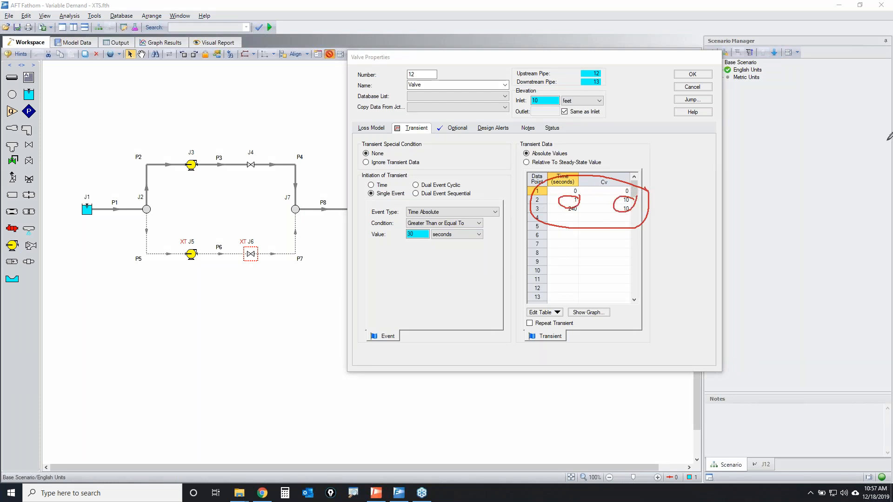
{"action": "key", "text": "e"}
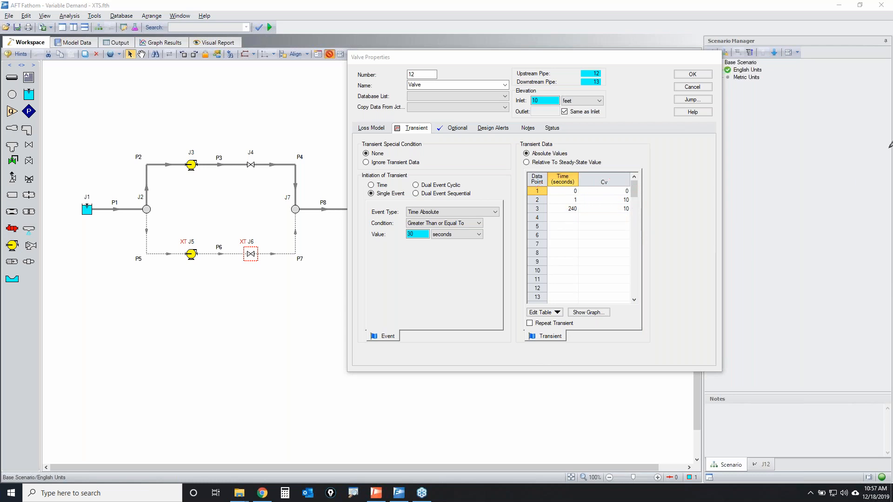
{"action": "left_click", "coordinate": [589, 313]}
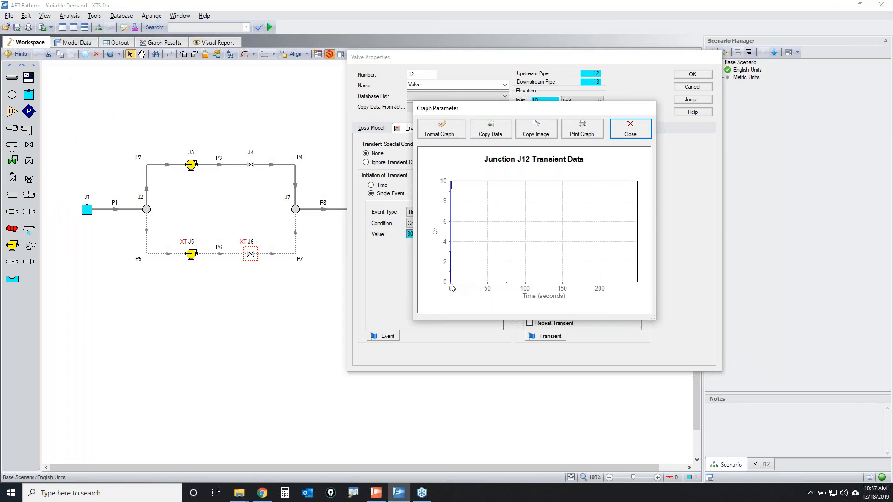
{"action": "left_click", "coordinate": [636, 124]}
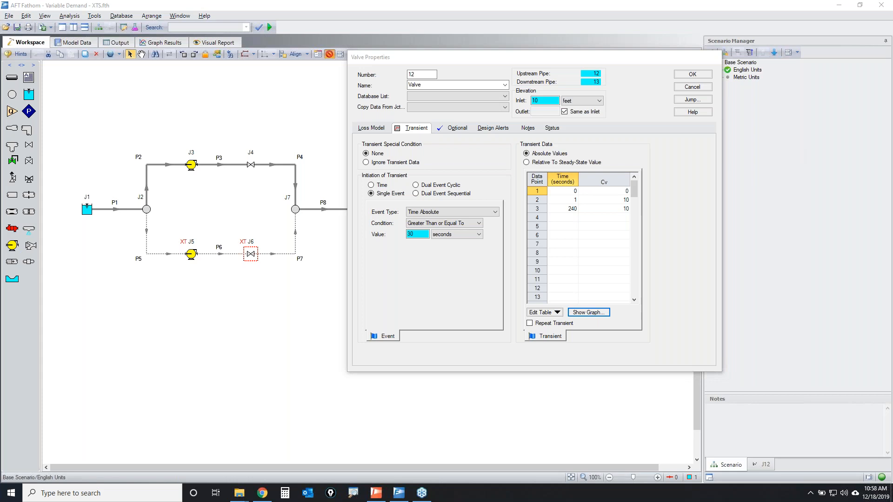
Mark valve J12's Single Event initiation, Time Absolute event type and transient table, clear the marks, and highlight the trigger time value.
{"action": "mouse_move", "coordinate": [409, 183]}
{"action": "left_mouse_down"}
{"action": "mouse_move", "coordinate": [356, 194]}
{"action": "mouse_move", "coordinate": [411, 194]}
{"action": "left_mouse_up"}
{"action": "mouse_move", "coordinate": [450, 215]}
{"action": "left_mouse_down"}
{"action": "mouse_move", "coordinate": [395, 208]}
{"action": "mouse_move", "coordinate": [426, 219]}
{"action": "mouse_move", "coordinate": [450, 208]}
{"action": "left_mouse_up"}
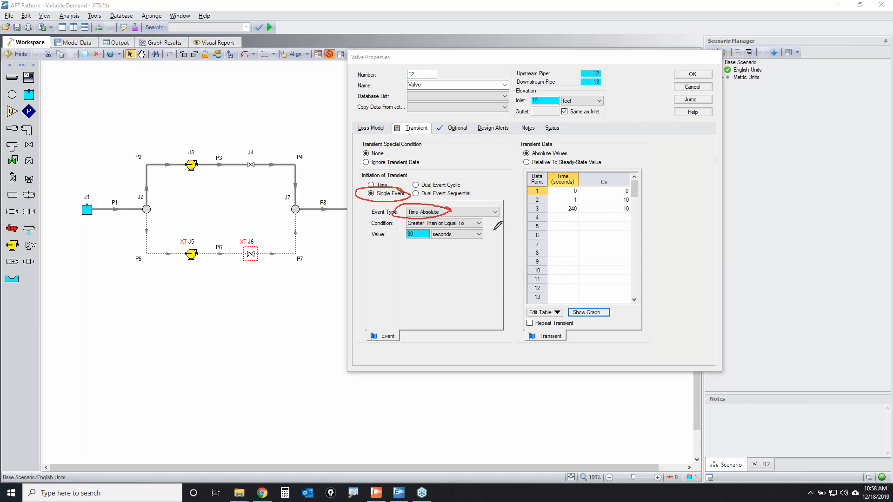
{"action": "mouse_move", "coordinate": [648, 185]}
{"action": "left_mouse_down"}
{"action": "mouse_move", "coordinate": [532, 190]}
{"action": "mouse_move", "coordinate": [662, 182]}
{"action": "mouse_move", "coordinate": [607, 175]}
{"action": "left_mouse_up"}
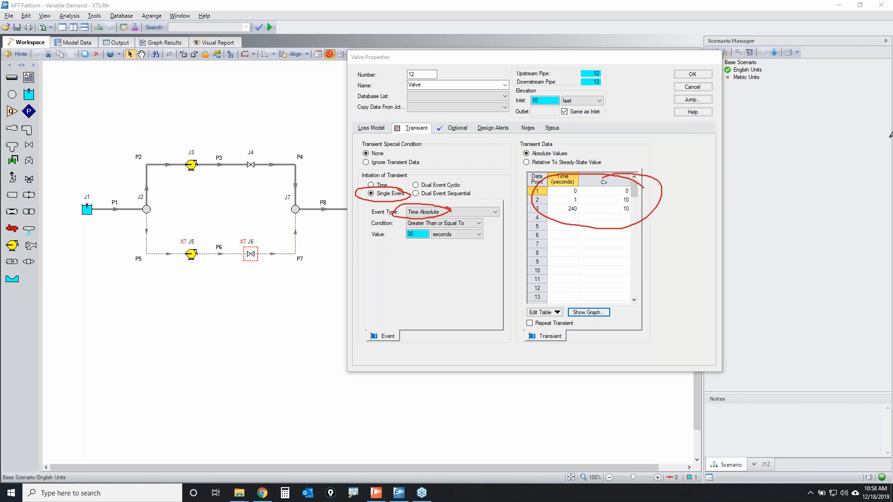
{"action": "key", "text": "Escape"}
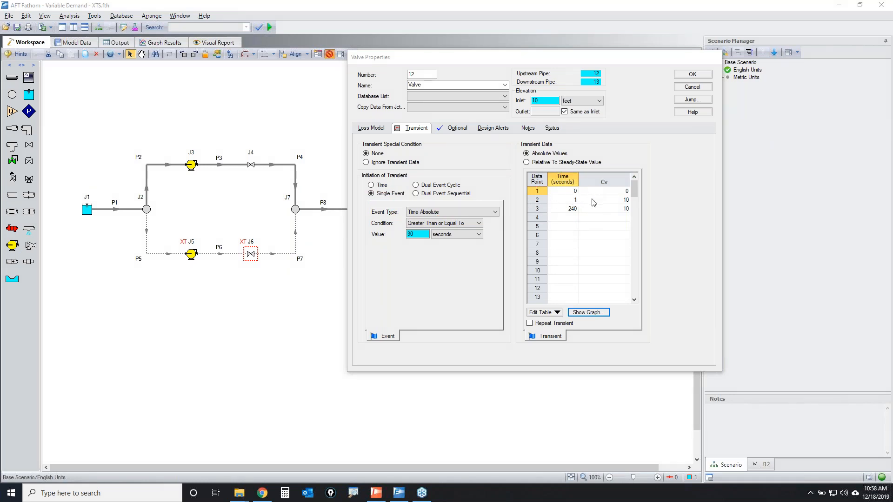
{"action": "left_click_drag", "start_coordinate": [424, 235], "coordinate": [400, 233]}
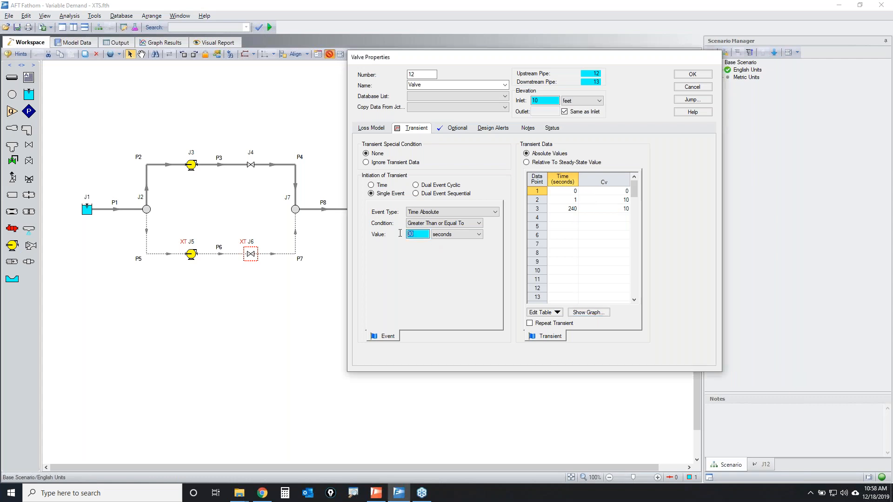
Try a time-based version of valve J12's transient: clear the table, choose Time initiation, and enter Cv 0 at 0 and 30 seconds and 10 at 31 seconds.
{"action": "left_click", "coordinate": [546, 313]}
{"action": "left_click", "coordinate": [554, 333]}
{"action": "key", "text": "Tab"}
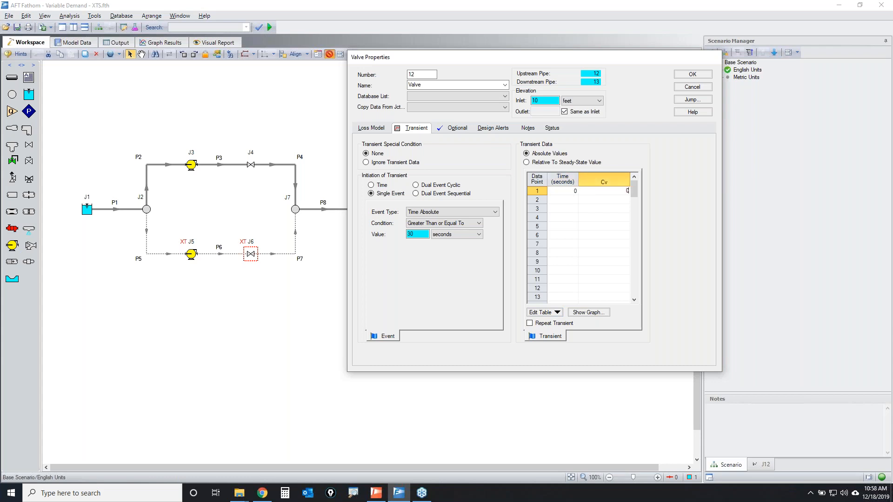
{"action": "key", "text": "Tab"}
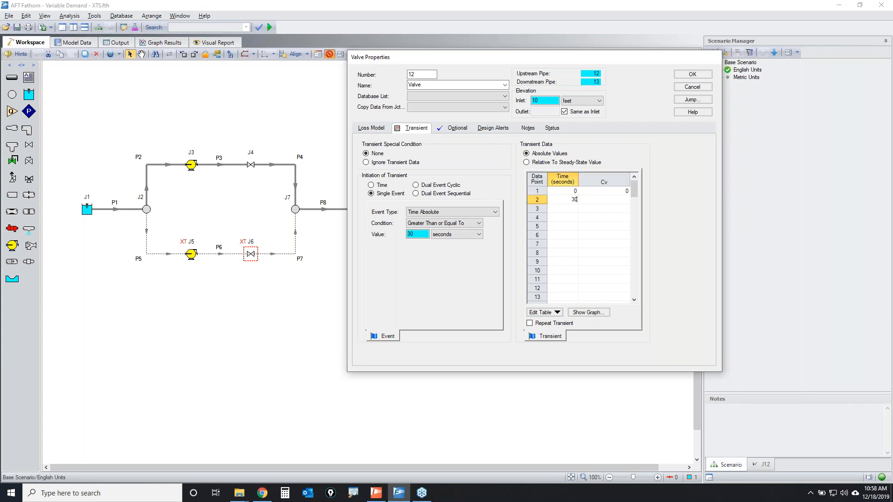
{"action": "key", "text": "Tab"}
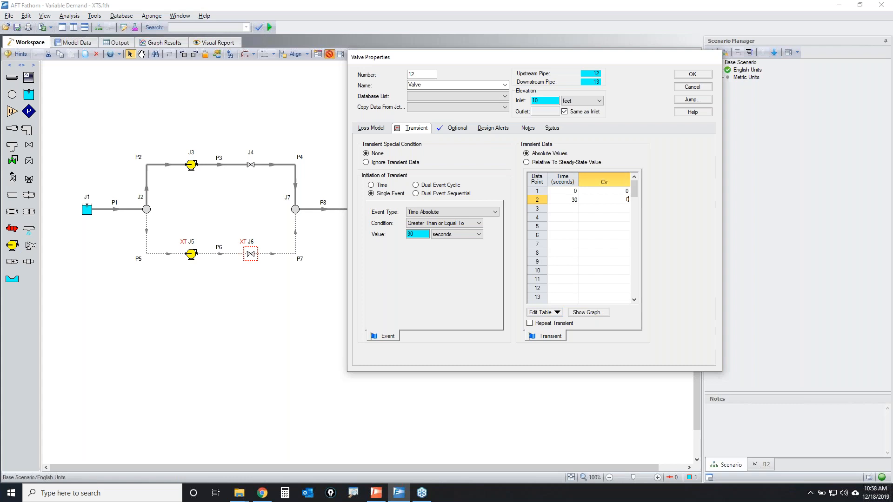
{"action": "left_click", "coordinate": [379, 185]}
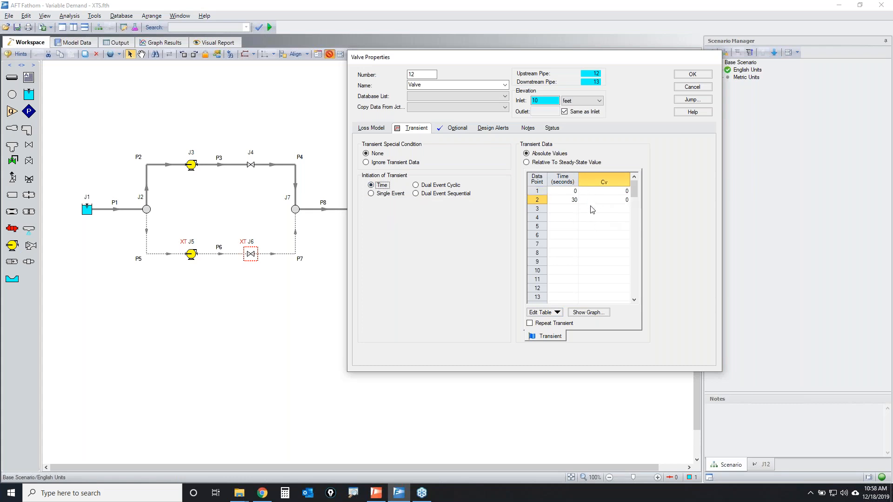
{"action": "left_click", "coordinate": [563, 210]}
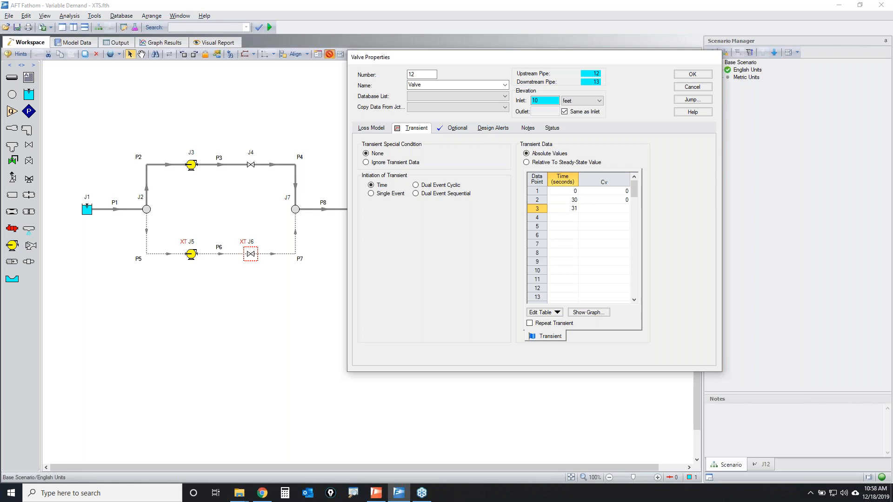
{"action": "key", "text": "Tab"}
{"action": "key", "text": "Tab"}
Mark the Time initiation option, the 30-second data row and the whole Cv table, and clear the marks.
{"action": "left_click", "coordinate": [735, 195]}
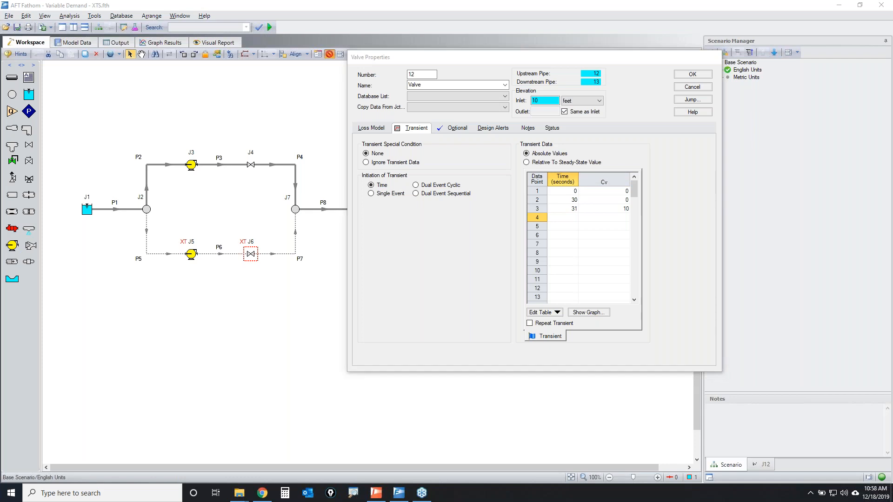
{"action": "mouse_move", "coordinate": [395, 187]}
{"action": "left_mouse_down"}
{"action": "mouse_move", "coordinate": [367, 180]}
{"action": "mouse_move", "coordinate": [389, 184]}
{"action": "left_mouse_up"}
{"action": "mouse_move", "coordinate": [573, 195]}
{"action": "left_mouse_down"}
{"action": "mouse_move", "coordinate": [636, 198]}
{"action": "mouse_move", "coordinate": [573, 193]}
{"action": "left_mouse_up"}
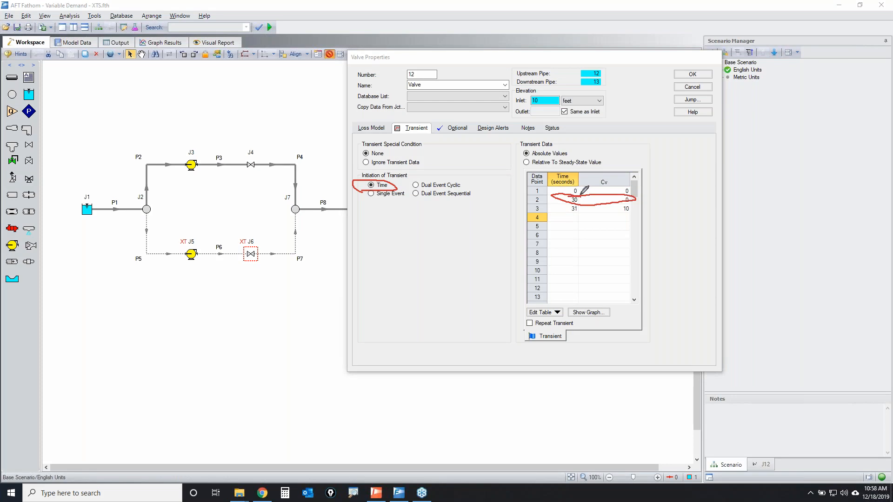
{"action": "mouse_move", "coordinate": [633, 177]}
{"action": "left_mouse_down"}
{"action": "mouse_move", "coordinate": [539, 187]}
{"action": "mouse_move", "coordinate": [629, 176]}
{"action": "left_mouse_up"}
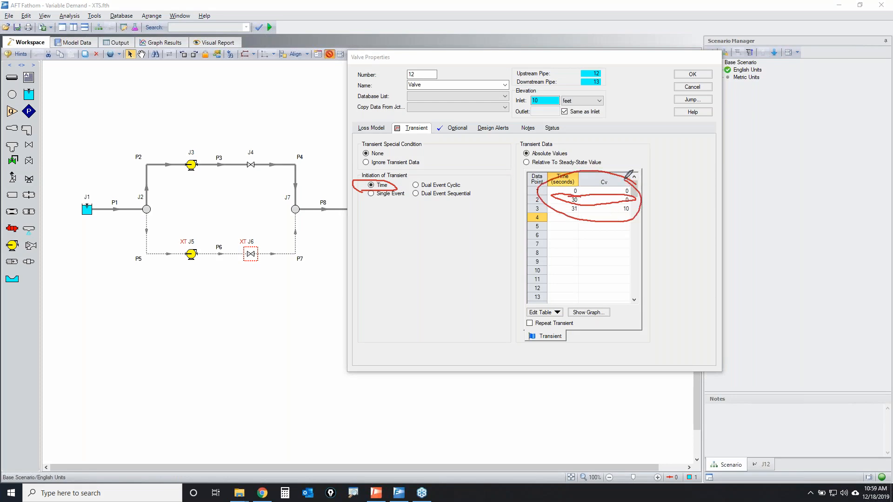
{"action": "key", "text": "Escape"}
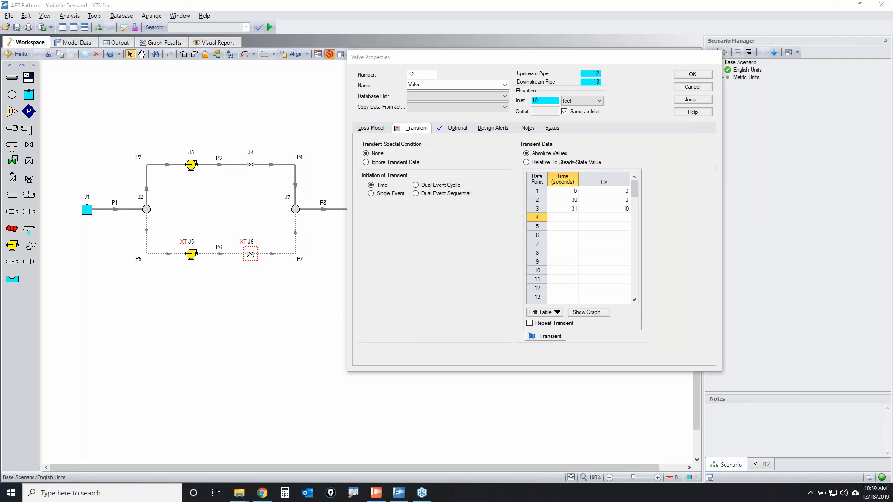
Switch valve J12's initiation back to Single Event with the Time Absolute event type, and discard all the trial changes.
{"action": "left_click", "coordinate": [392, 194]}
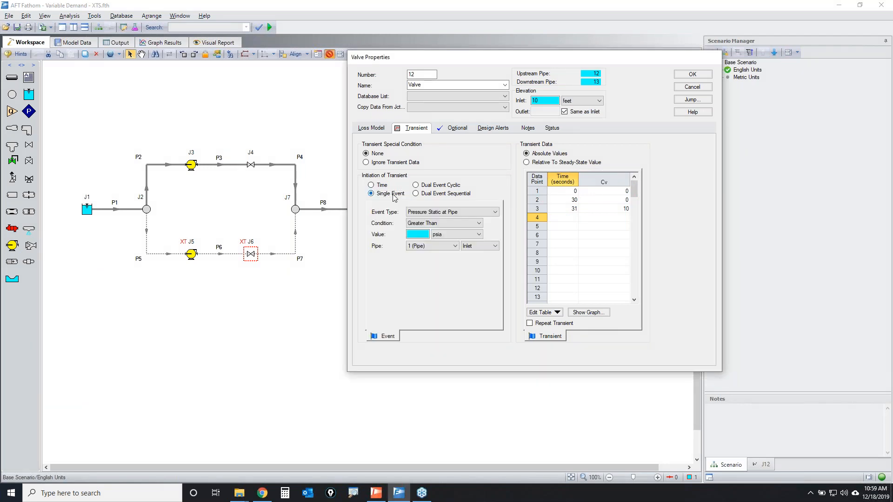
{"action": "left_click", "coordinate": [437, 212]}
{"action": "scroll", "coordinate": [442, 242], "scroll_direction": "down", "scroll_amount": 3}
{"action": "left_click", "coordinate": [440, 240]}
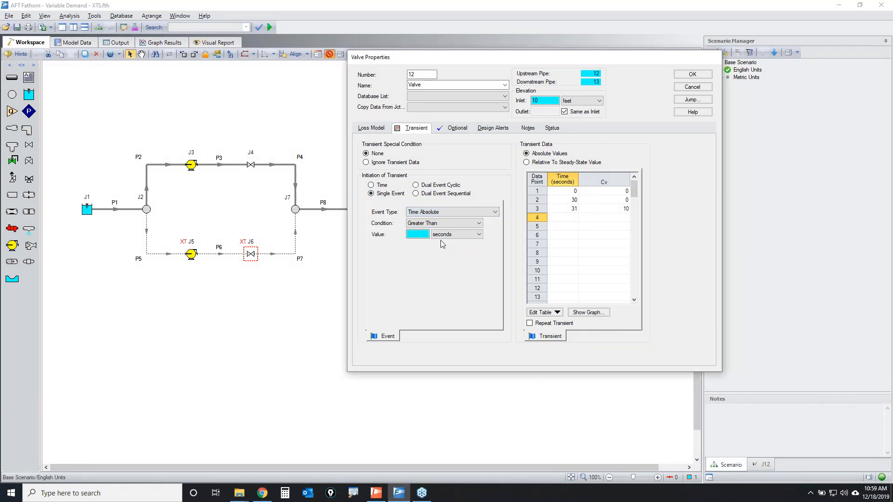
{"action": "left_click", "coordinate": [693, 87]}
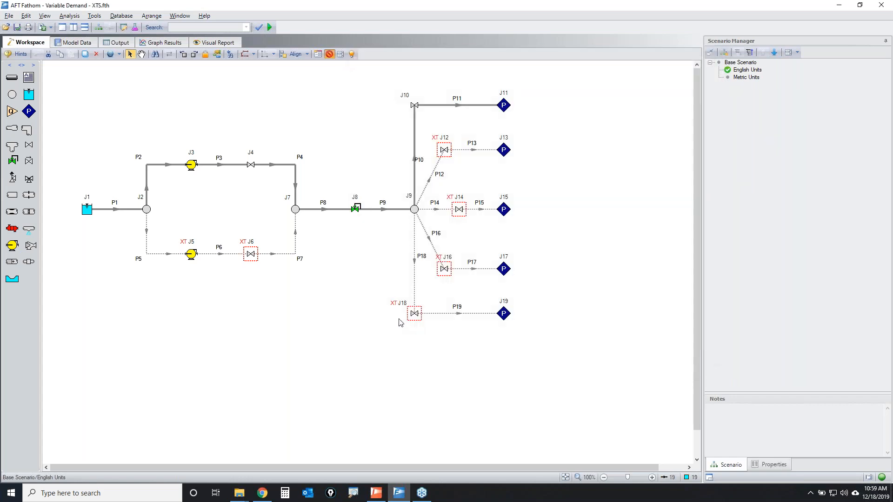
Reopen valve J12's transient data, mark the Cv table and the event trigger value, clear the marks, and close the properties without changes.
{"action": "double_click", "coordinate": [444, 150]}
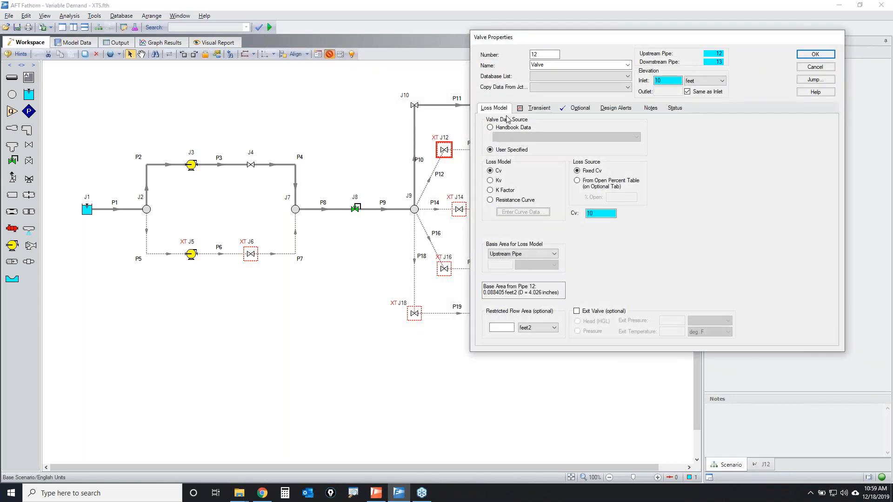
{"action": "left_click", "coordinate": [534, 106]}
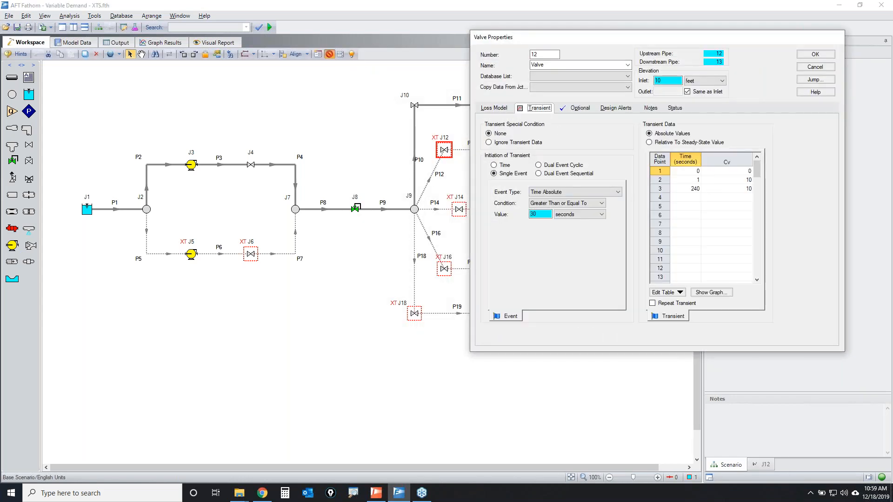
{"action": "mouse_move", "coordinate": [759, 162]}
{"action": "left_mouse_down"}
{"action": "mouse_move", "coordinate": [698, 191]}
{"action": "mouse_move", "coordinate": [739, 176]}
{"action": "left_mouse_up"}
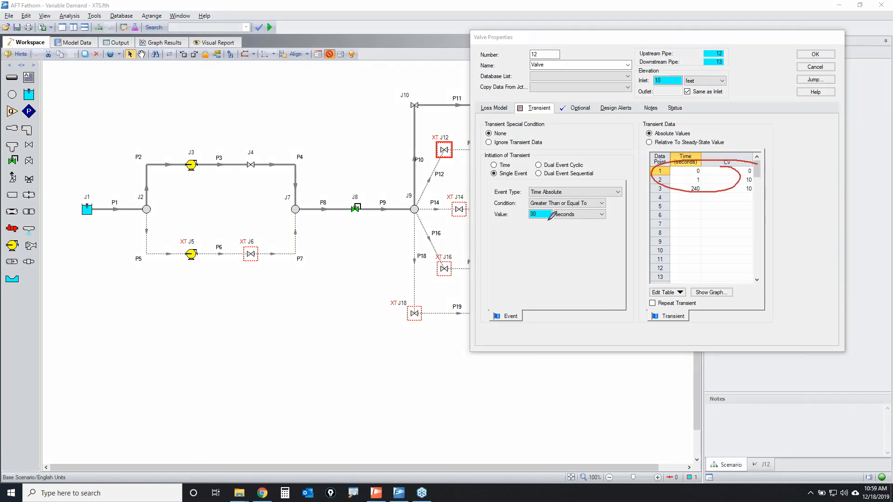
{"action": "left_click_drag", "start_coordinate": [519, 208], "coordinate": [549, 208]}
{"action": "mouse_move", "coordinate": [747, 168]}
{"action": "left_mouse_down"}
{"action": "mouse_move", "coordinate": [688, 205]}
{"action": "mouse_move", "coordinate": [742, 173]}
{"action": "mouse_move", "coordinate": [663, 183]}
{"action": "mouse_move", "coordinate": [745, 176]}
{"action": "left_mouse_up"}
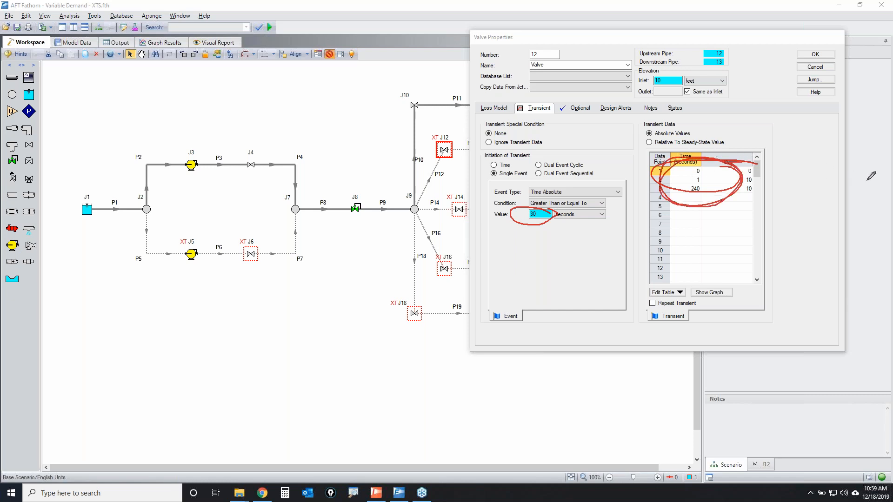
{"action": "key", "text": "Escape"}
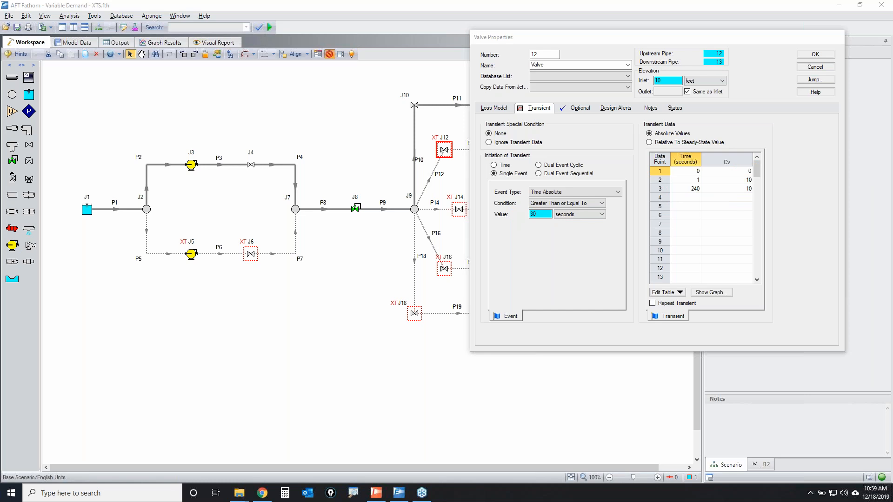
{"action": "left_click", "coordinate": [815, 68]}
Inspect the transient event settings of valves J14 and J16, closing each valve's properties without changes.
{"action": "double_click", "coordinate": [457, 211]}
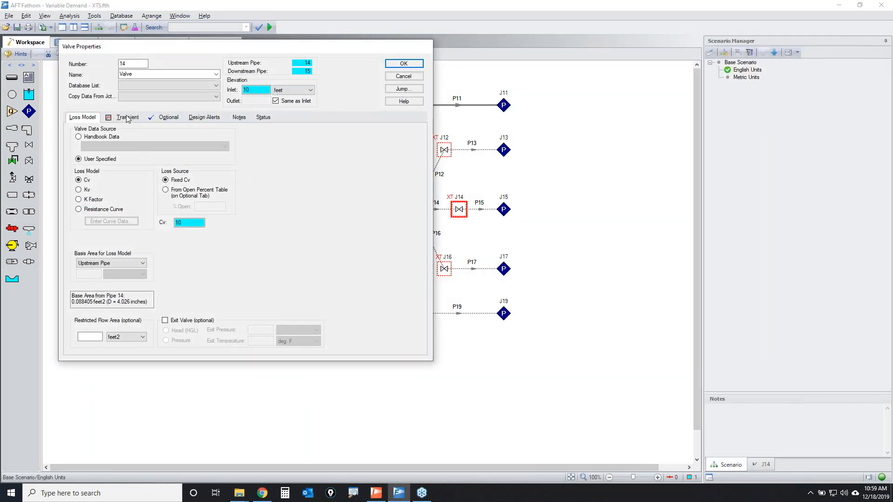
{"action": "left_click", "coordinate": [127, 117]}
{"action": "key", "text": "Escape"}
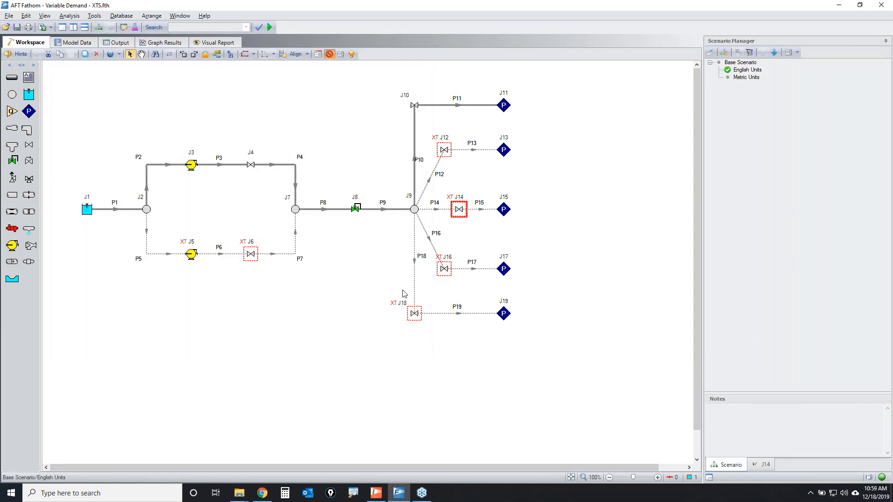
{"action": "double_click", "coordinate": [444, 269]}
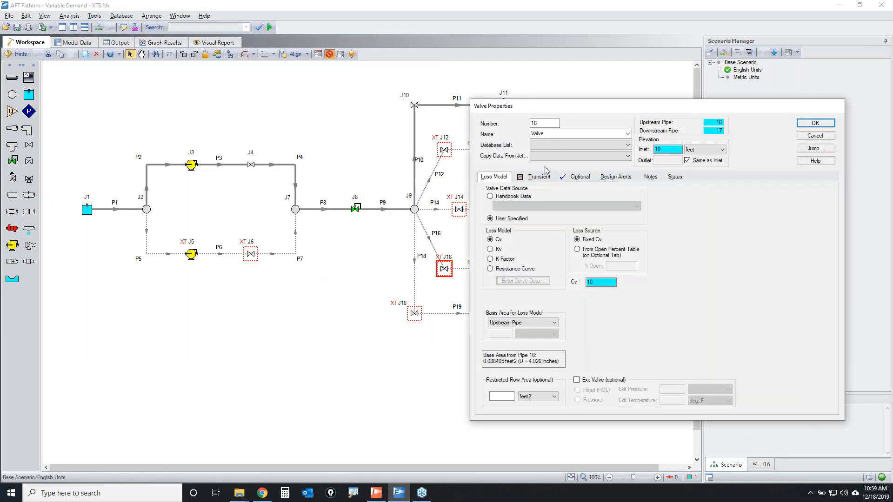
{"action": "left_click", "coordinate": [543, 178]}
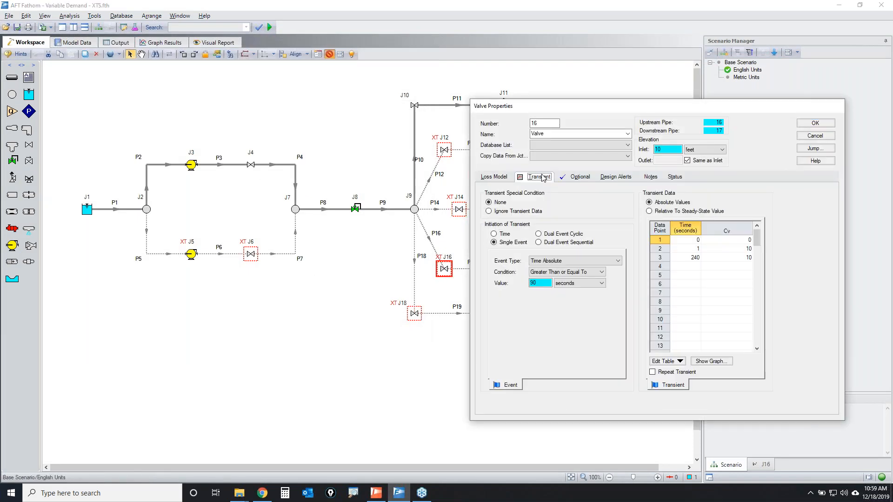
{"action": "key", "text": "Escape"}
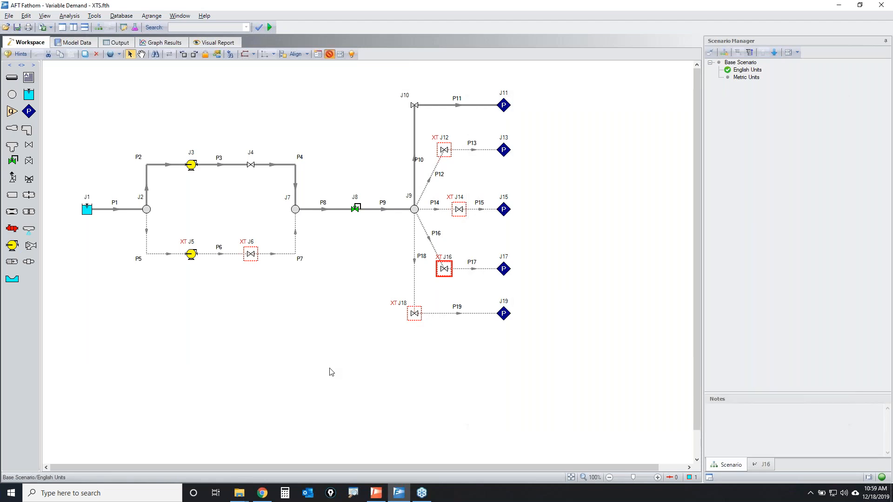
Select control valve J8, circle pump J5, valve J6 and J8 in the workspace, and clear the markings and selection.
{"action": "left_click", "coordinate": [305, 339]}
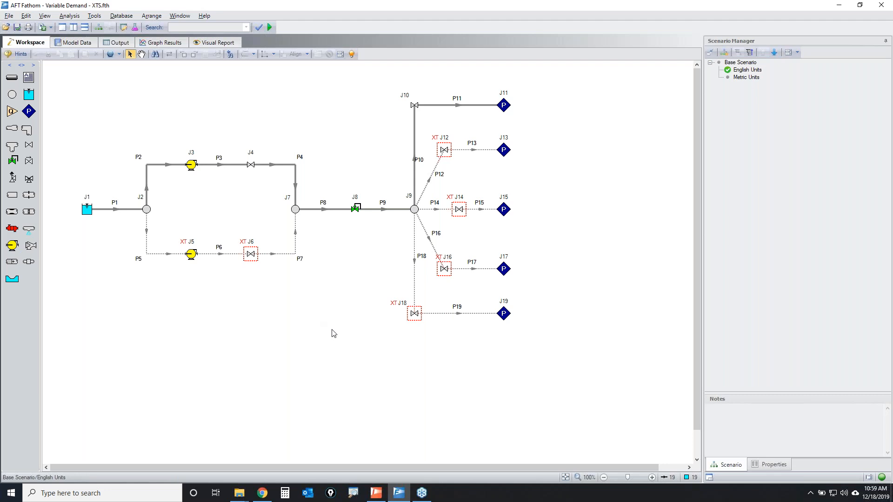
{"action": "left_click_drag", "start_coordinate": [334, 187], "coordinate": [385, 238]}
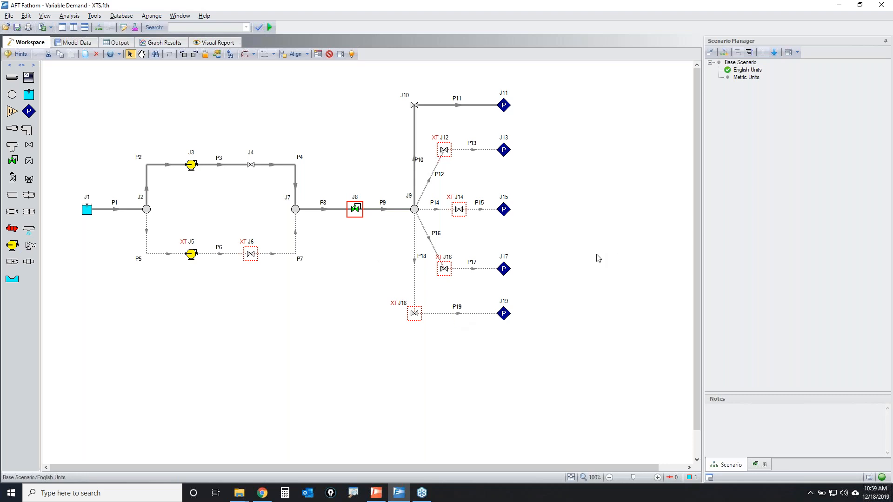
{"action": "left_click", "coordinate": [892, 193]}
{"action": "mouse_move", "coordinate": [177, 239]}
{"action": "left_mouse_down"}
{"action": "mouse_move", "coordinate": [203, 242]}
{"action": "mouse_move", "coordinate": [171, 247]}
{"action": "left_mouse_up"}
{"action": "mouse_move", "coordinate": [246, 238]}
{"action": "left_mouse_down"}
{"action": "mouse_move", "coordinate": [233, 253]}
{"action": "mouse_move", "coordinate": [242, 240]}
{"action": "left_mouse_up"}
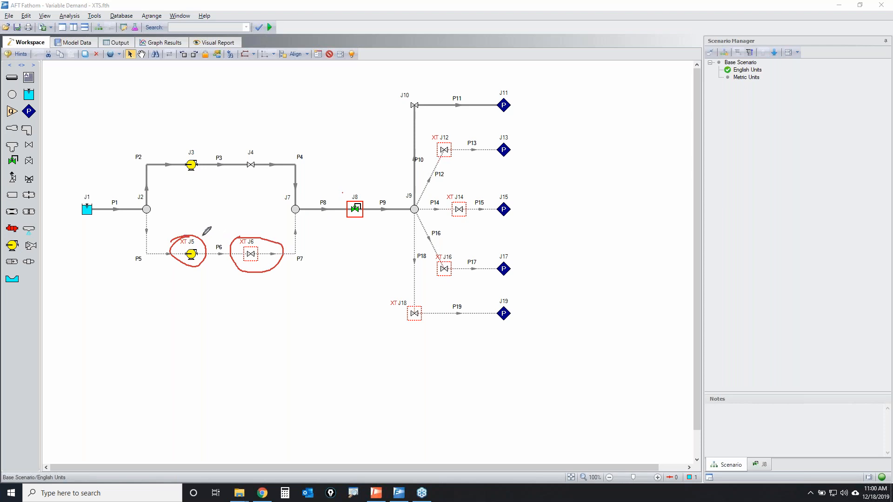
{"action": "mouse_move", "coordinate": [343, 195]}
{"action": "left_mouse_down"}
{"action": "mouse_move", "coordinate": [370, 194]}
{"action": "mouse_move", "coordinate": [378, 225]}
{"action": "mouse_move", "coordinate": [333, 209]}
{"action": "mouse_move", "coordinate": [361, 190]}
{"action": "left_mouse_up"}
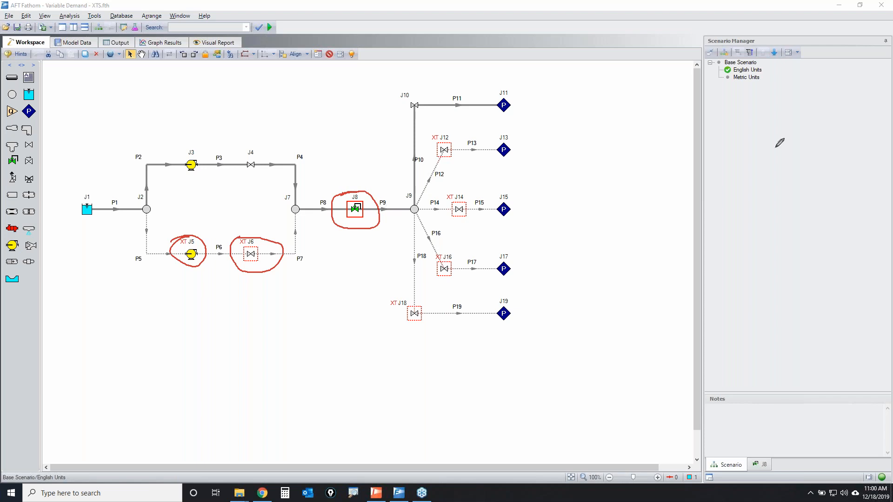
{"action": "key", "text": "Escape"}
{"action": "left_click", "coordinate": [297, 330]}
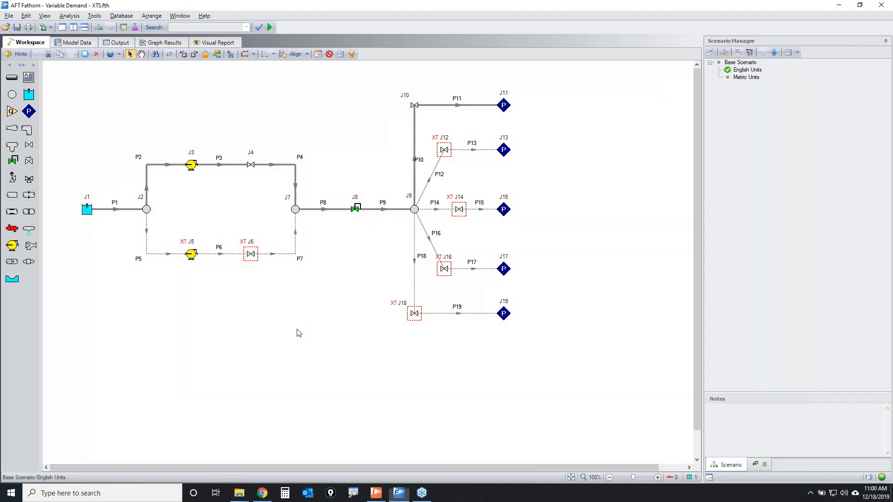
Open the properties of pump J5 and review its special condition and single-event transient initiation settings.
{"action": "left_click", "coordinate": [192, 256]}
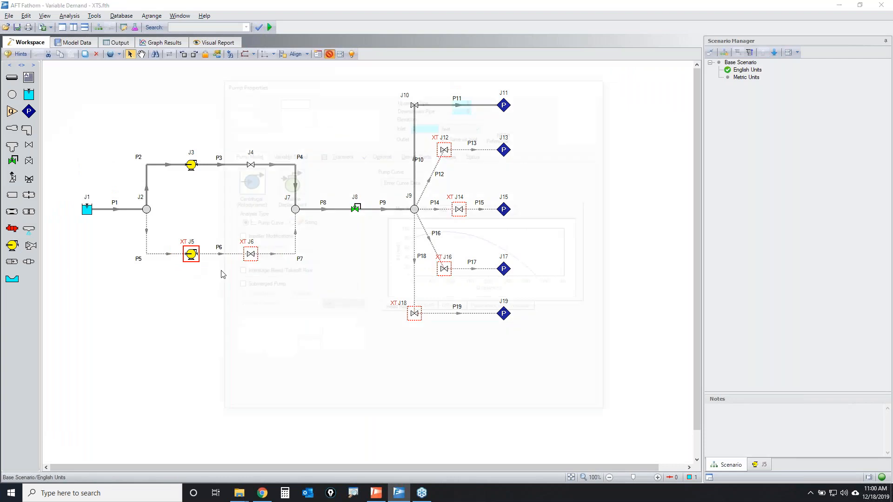
{"action": "double_click", "coordinate": [192, 254]}
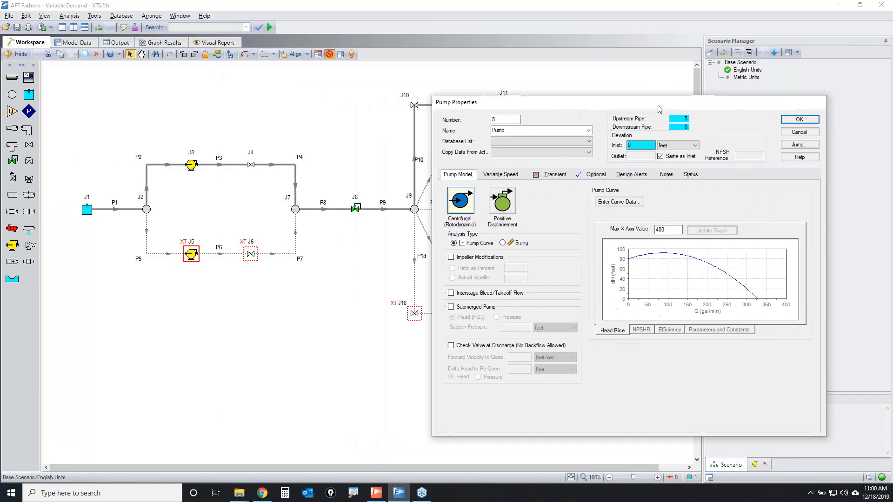
{"action": "left_click", "coordinate": [596, 174]}
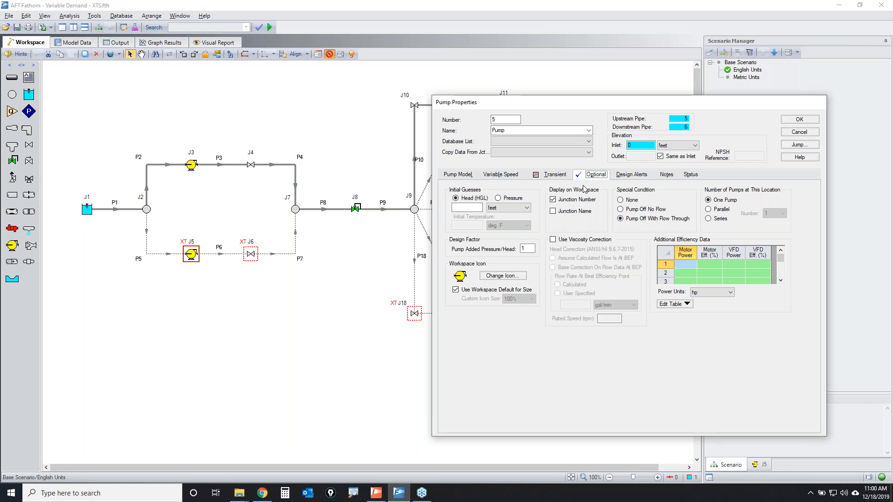
{"action": "left_click", "coordinate": [561, 177]}
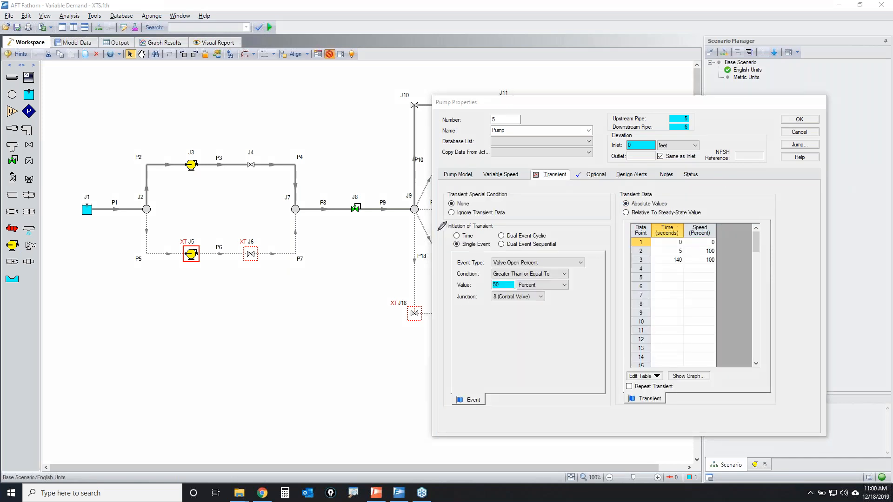
{"action": "mouse_move", "coordinate": [447, 247]}
{"action": "left_mouse_down"}
{"action": "mouse_move", "coordinate": [488, 239]}
{"action": "mouse_move", "coordinate": [462, 252]}
{"action": "left_mouse_up"}
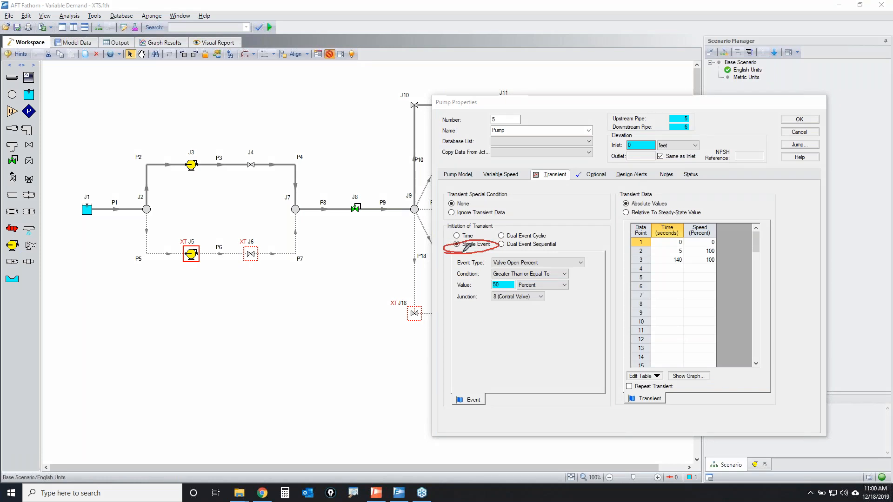
{"action": "mouse_move", "coordinate": [563, 258]}
{"action": "left_mouse_down"}
{"action": "mouse_move", "coordinate": [534, 254]}
{"action": "mouse_move", "coordinate": [547, 269]}
{"action": "mouse_move", "coordinate": [563, 255]}
{"action": "left_mouse_up"}
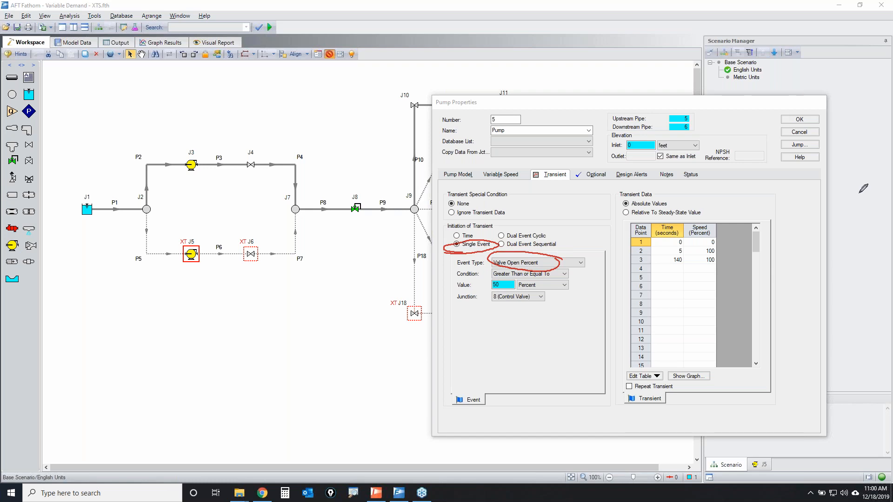
{"action": "key", "text": "Escape"}
Review pump J5's event type and condition choices and its transient speed data, and close its properties without changes.
{"action": "left_click", "coordinate": [540, 263]}
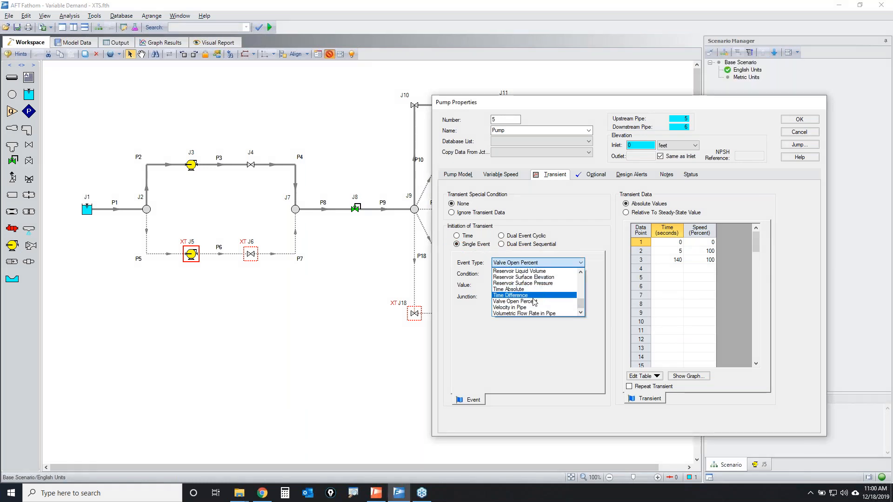
{"action": "key", "text": "Escape"}
{"action": "left_click", "coordinate": [528, 275]}
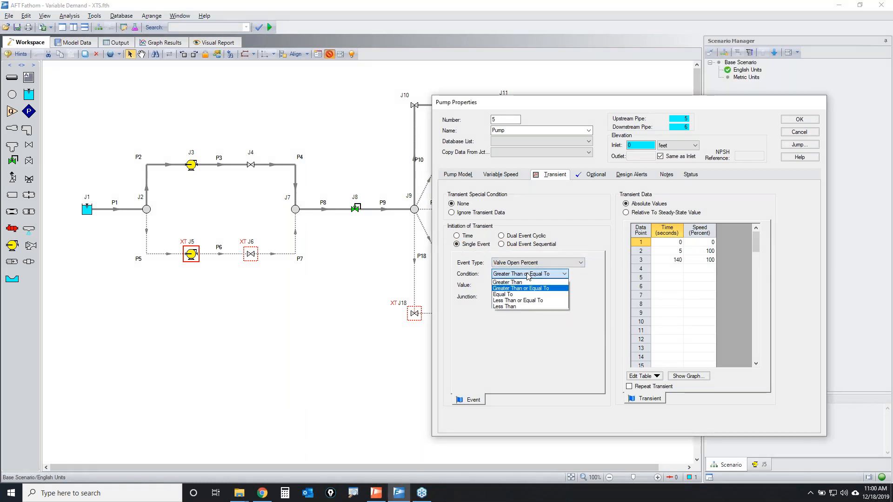
{"action": "left_click", "coordinate": [525, 288]}
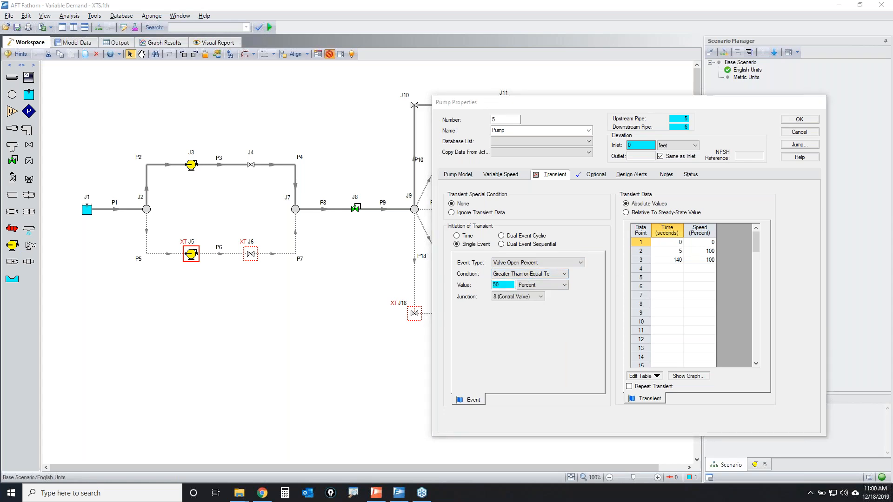
{"action": "mouse_move", "coordinate": [384, 194]}
{"action": "left_mouse_down"}
{"action": "mouse_move", "coordinate": [386, 201]}
{"action": "mouse_move", "coordinate": [381, 194]}
{"action": "left_mouse_up"}
{"action": "mouse_move", "coordinate": [727, 236]}
{"action": "left_mouse_down"}
{"action": "mouse_move", "coordinate": [656, 230]}
{"action": "mouse_move", "coordinate": [721, 239]}
{"action": "mouse_move", "coordinate": [739, 251]}
{"action": "mouse_move", "coordinate": [651, 259]}
{"action": "left_mouse_up"}
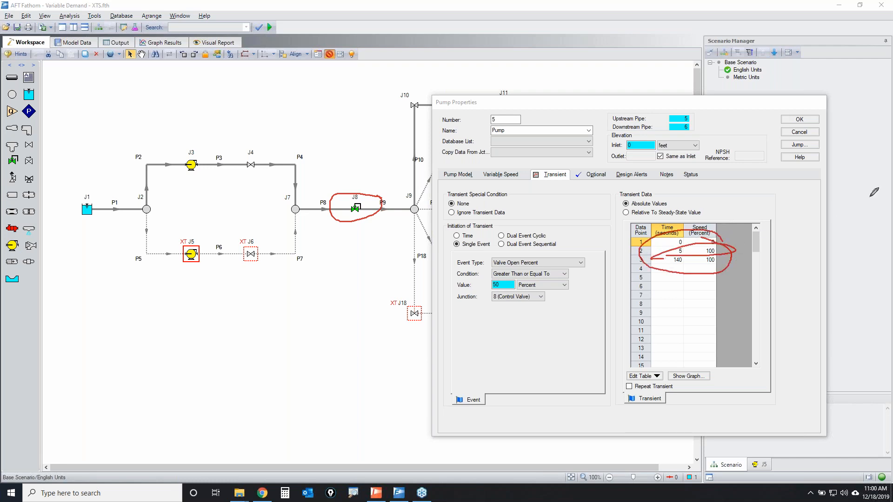
{"action": "key", "text": "Escape"}
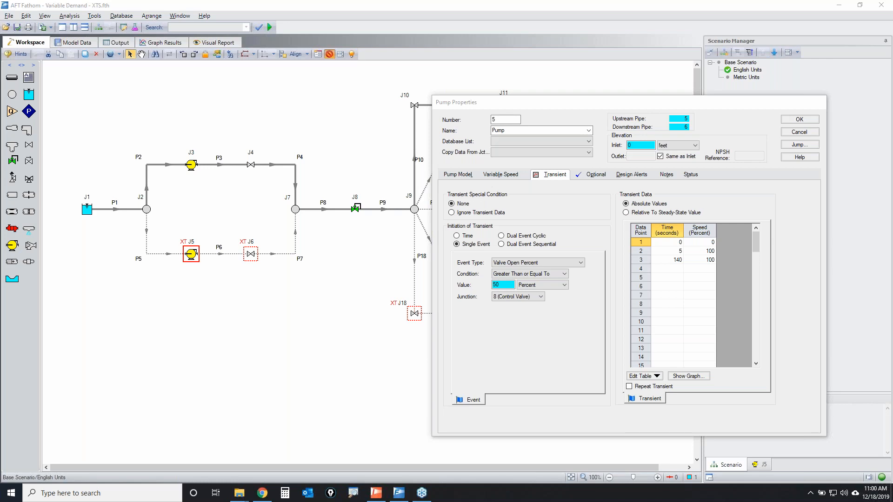
{"action": "left_click", "coordinate": [799, 132]}
Open the properties of valve J6 and check its special condition alongside the transient markers on J5 and J6.
{"action": "double_click", "coordinate": [256, 254]}
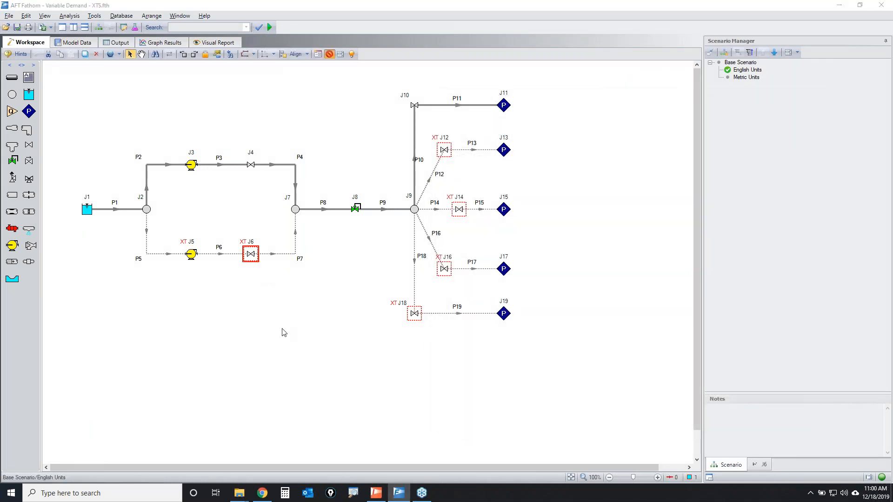
{"action": "left_click_drag", "start_coordinate": [420, 94], "coordinate": [520, 117]}
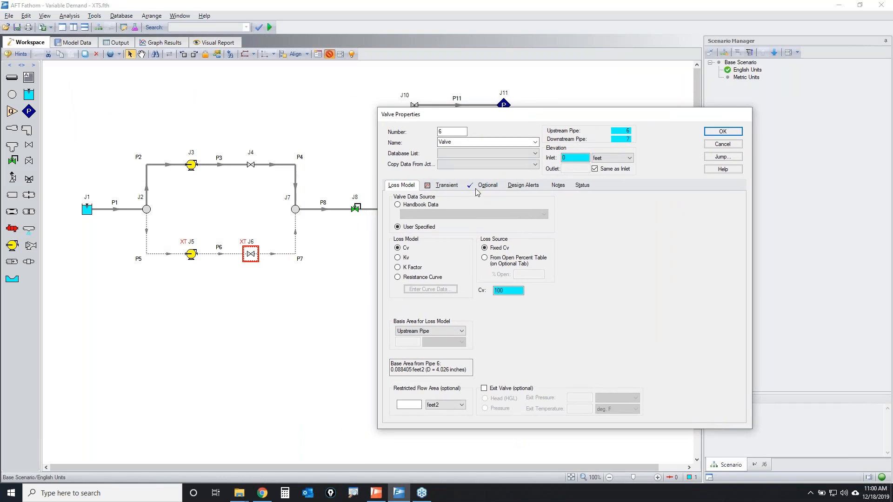
{"action": "left_click", "coordinate": [487, 185]}
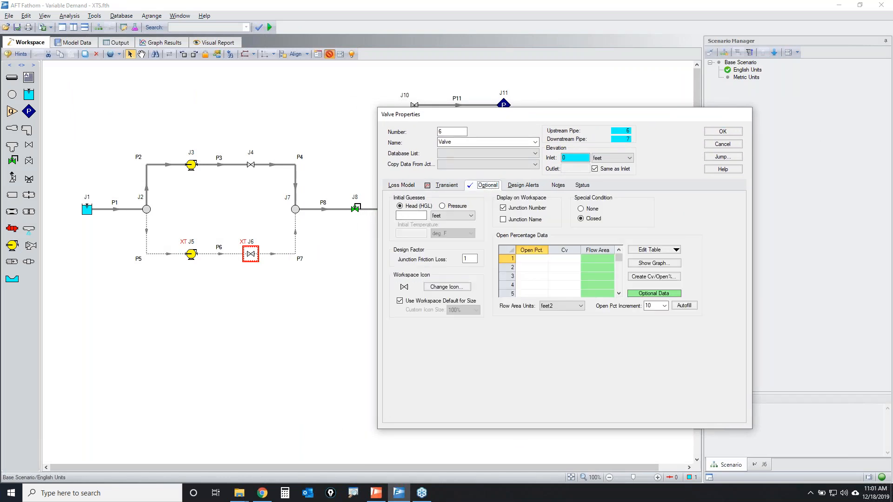
{"action": "left_click_drag", "start_coordinate": [170, 247], "coordinate": [188, 242]}
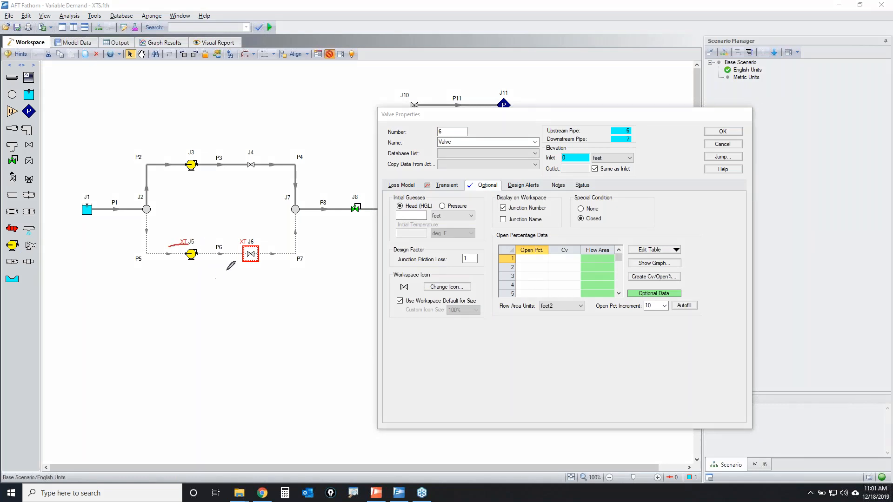
{"action": "left_click_drag", "start_coordinate": [243, 245], "coordinate": [255, 239]}
Examine valve J6's transient event settings and Cv-versus-time data in relation to control valve J8 and pump J5.
{"action": "left_click", "coordinate": [446, 185]}
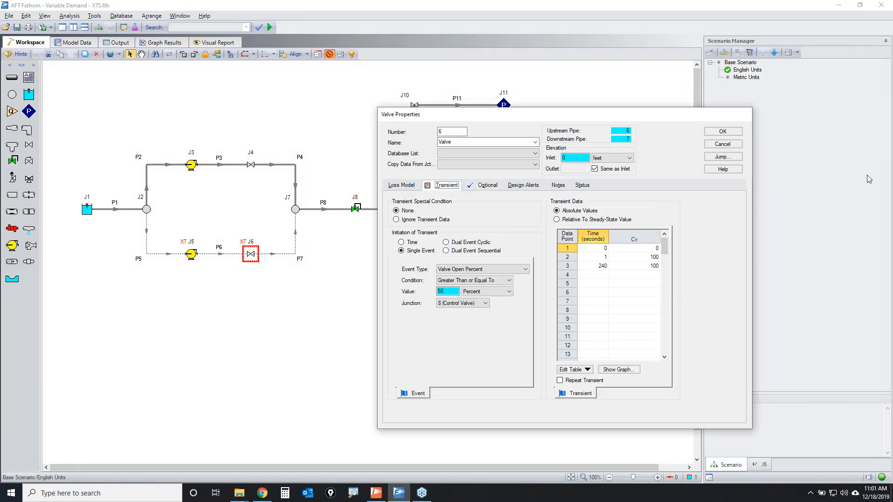
{"action": "mouse_move", "coordinate": [543, 261]}
{"action": "left_mouse_down"}
{"action": "mouse_move", "coordinate": [435, 256]}
{"action": "mouse_move", "coordinate": [546, 284]}
{"action": "mouse_move", "coordinate": [535, 262]}
{"action": "left_mouse_up"}
{"action": "mouse_move", "coordinate": [673, 247]}
{"action": "left_mouse_down"}
{"action": "mouse_move", "coordinate": [629, 229]}
{"action": "mouse_move", "coordinate": [696, 244]}
{"action": "mouse_move", "coordinate": [673, 237]}
{"action": "left_mouse_up"}
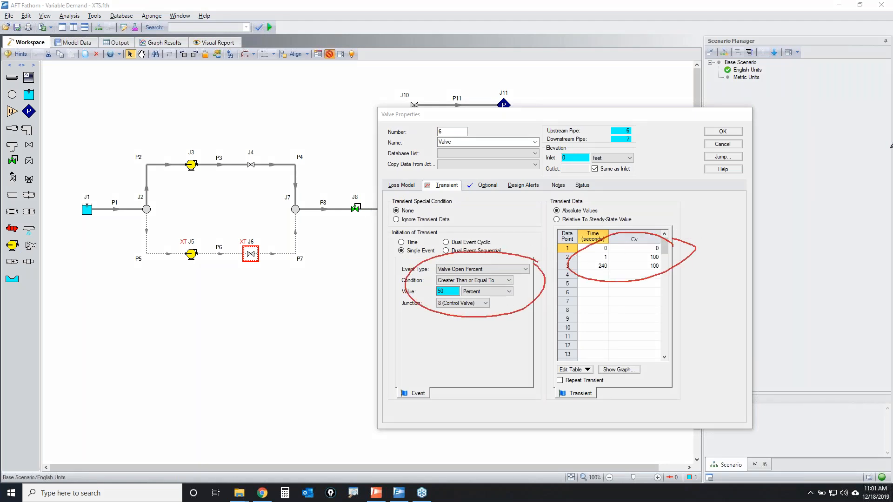
{"action": "key", "text": "Escape"}
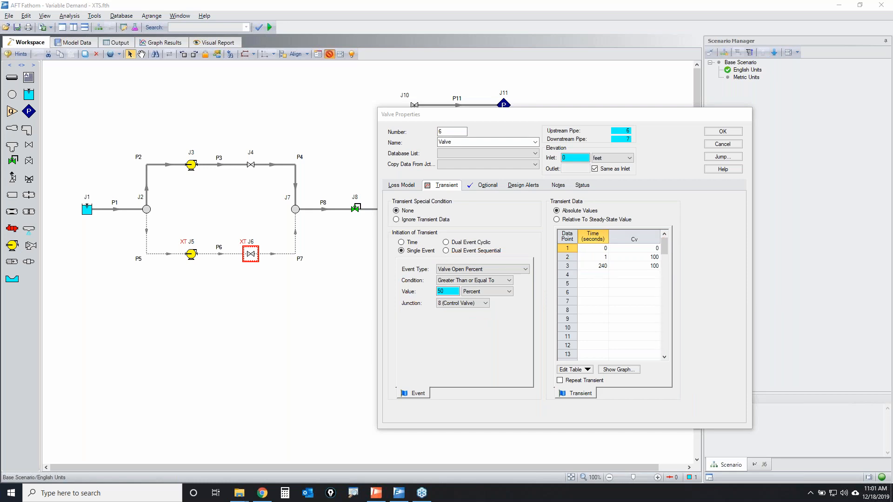
{"action": "mouse_move", "coordinate": [364, 192]}
{"action": "left_mouse_down"}
{"action": "mouse_move", "coordinate": [348, 212]}
{"action": "mouse_move", "coordinate": [368, 192]}
{"action": "left_mouse_up"}
{"action": "mouse_move", "coordinate": [207, 236]}
{"action": "left_mouse_down"}
{"action": "mouse_move", "coordinate": [157, 249]}
{"action": "mouse_move", "coordinate": [206, 241]}
{"action": "left_mouse_up"}
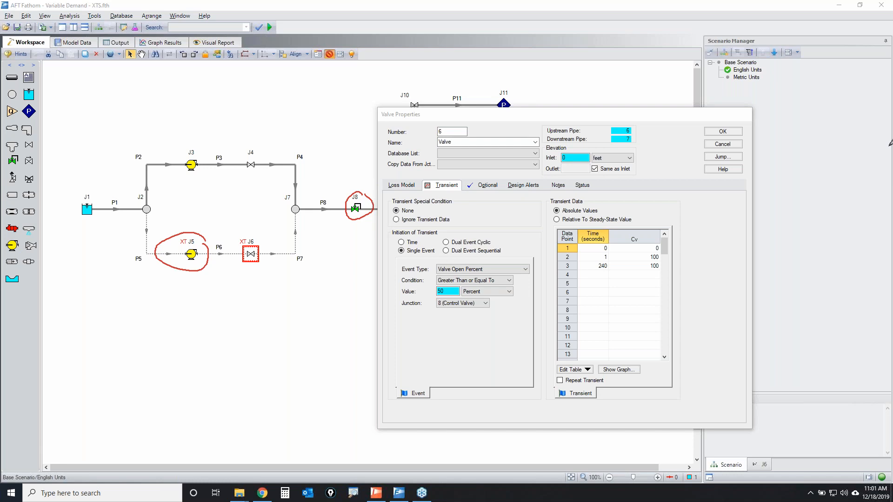
{"action": "key", "text": "Escape"}
Try setting valve J6's transient event to Pump Speed, Greater Than or Equal To 10 percent, at pump 5.
{"action": "left_click", "coordinate": [486, 270]}
{"action": "scroll", "coordinate": [490, 278], "scroll_direction": "up", "scroll_amount": 3}
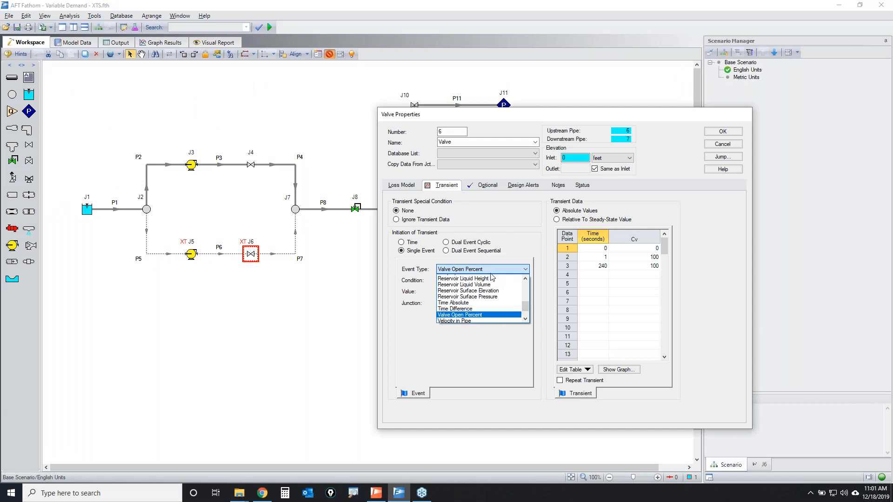
{"action": "left_click", "coordinate": [479, 283]}
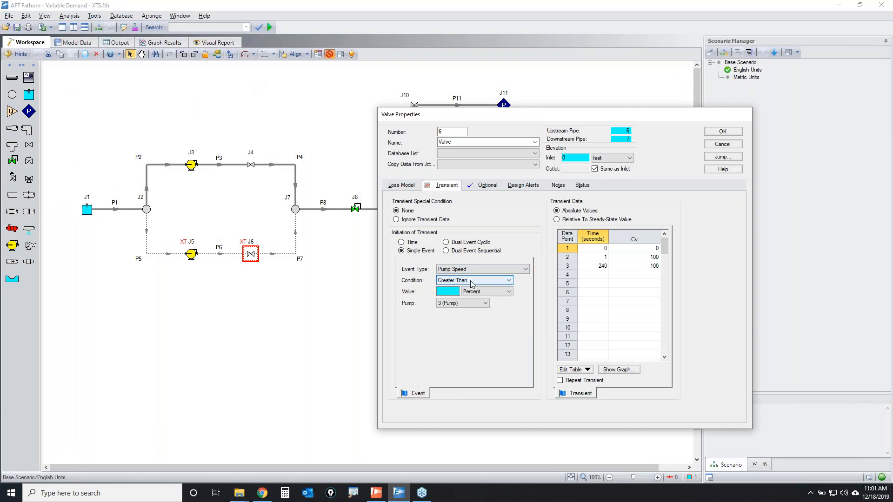
{"action": "left_click", "coordinate": [465, 281]}
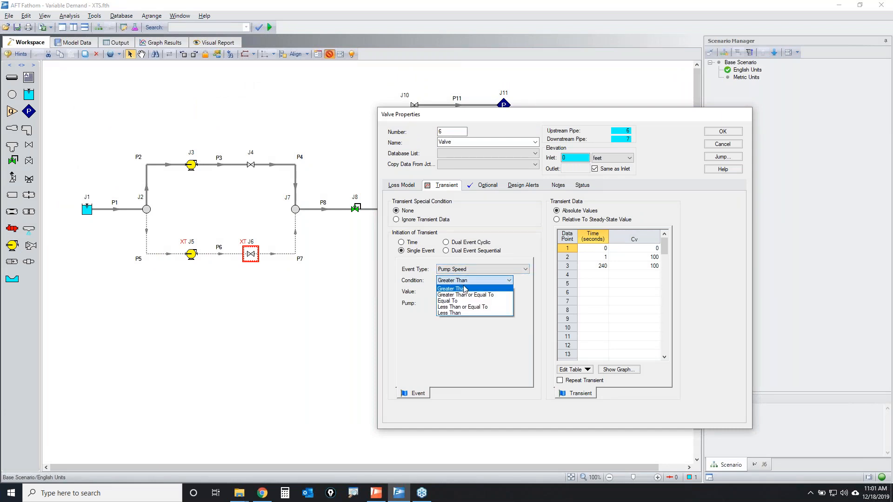
{"action": "left_click", "coordinate": [456, 295]}
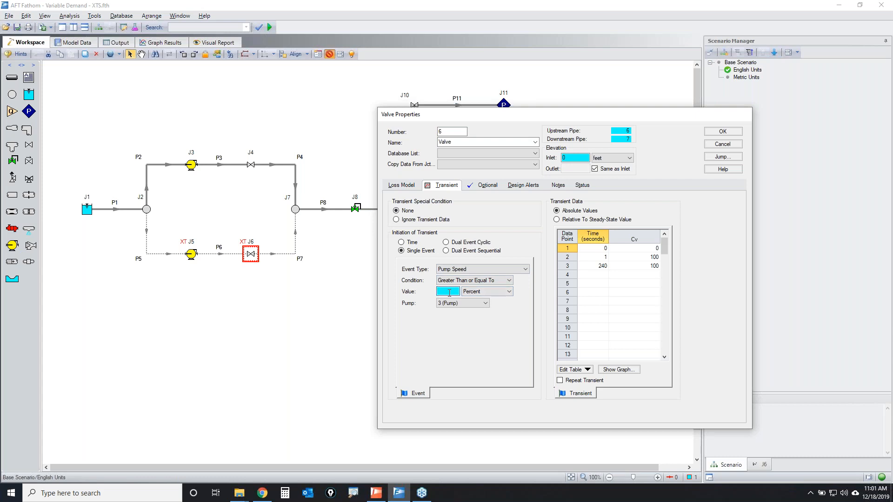
{"action": "left_click", "coordinate": [460, 307]}
{"action": "left_click", "coordinate": [462, 320]}
Mark the pump-speed event settings, J8 and J5, and cancel the changes to valve J6's properties.
{"action": "mouse_move", "coordinate": [375, 196]}
{"action": "left_mouse_down"}
{"action": "mouse_move", "coordinate": [350, 199]}
{"action": "mouse_move", "coordinate": [384, 210]}
{"action": "mouse_move", "coordinate": [365, 198]}
{"action": "left_mouse_up"}
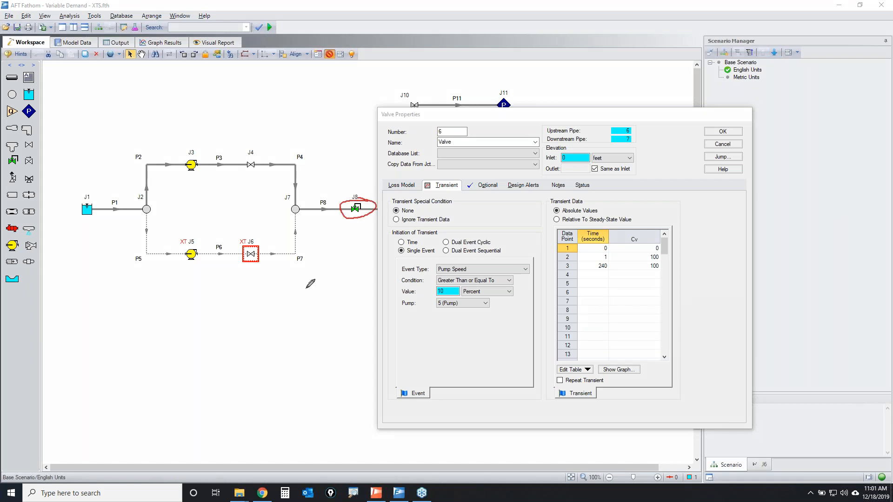
{"action": "mouse_move", "coordinate": [520, 261]}
{"action": "left_mouse_down"}
{"action": "mouse_move", "coordinate": [458, 255]}
{"action": "mouse_move", "coordinate": [494, 317]}
{"action": "mouse_move", "coordinate": [504, 257]}
{"action": "left_mouse_up"}
{"action": "mouse_move", "coordinate": [198, 245]}
{"action": "left_mouse_down"}
{"action": "mouse_move", "coordinate": [179, 265]}
{"action": "mouse_move", "coordinate": [205, 245]}
{"action": "mouse_move", "coordinate": [189, 238]}
{"action": "left_mouse_up"}
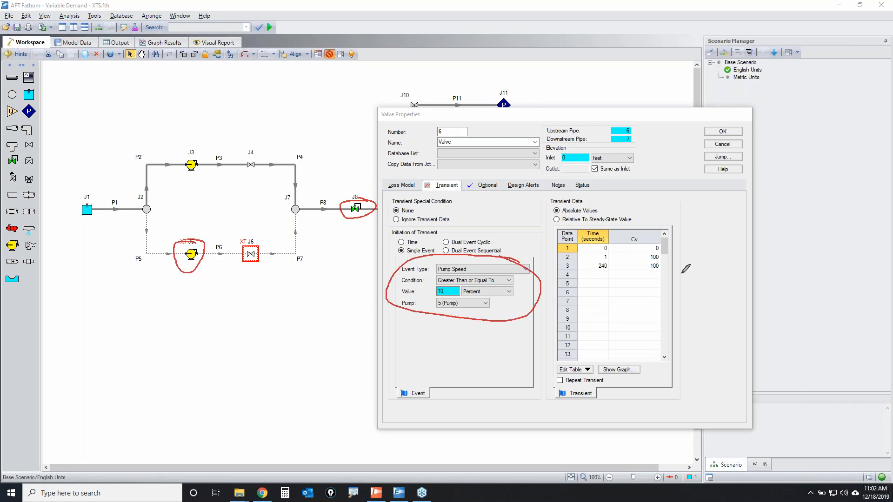
{"action": "key", "text": "Escape"}
{"action": "left_click", "coordinate": [723, 145]}
{"action": "left_click", "coordinate": [320, 312]}
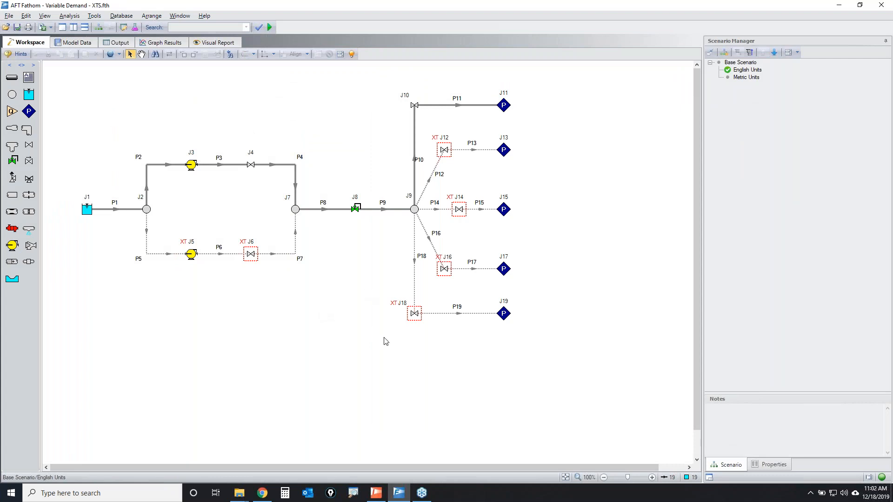
Run the model and display the event messages by time at 176% zoom, with the pipe and junction results collapsed.
{"action": "left_click", "coordinate": [270, 27]}
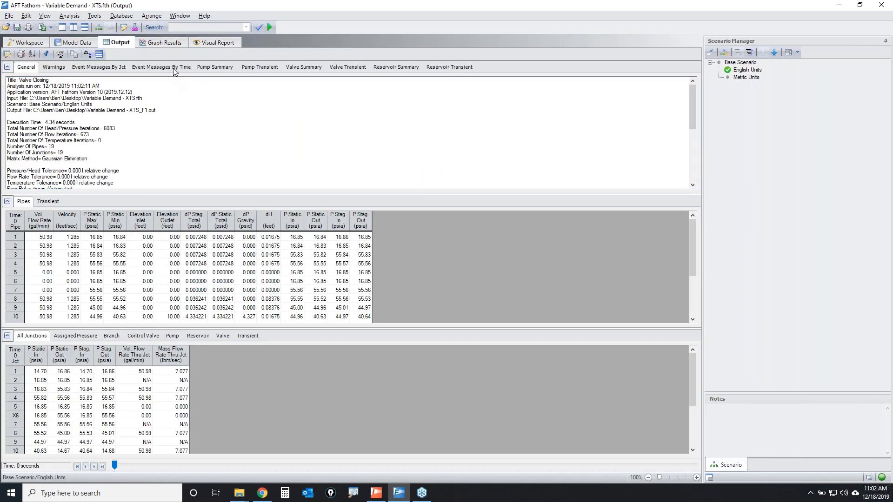
{"action": "left_click", "coordinate": [174, 68]}
{"action": "left_click", "coordinate": [8, 201]}
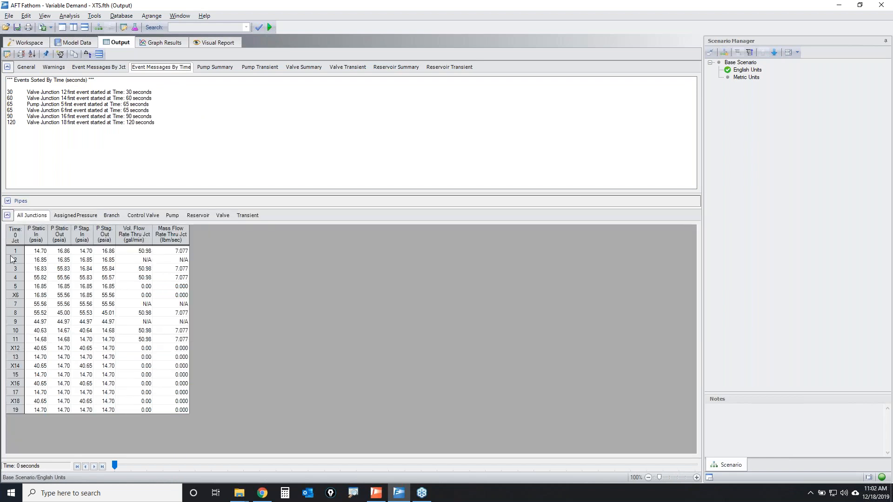
{"action": "left_click", "coordinate": [7, 215]}
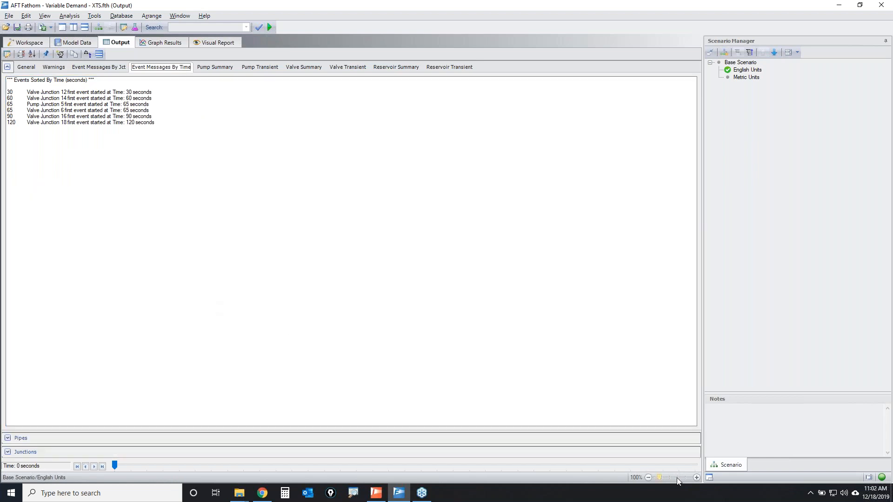
{"action": "left_click", "coordinate": [671, 476]}
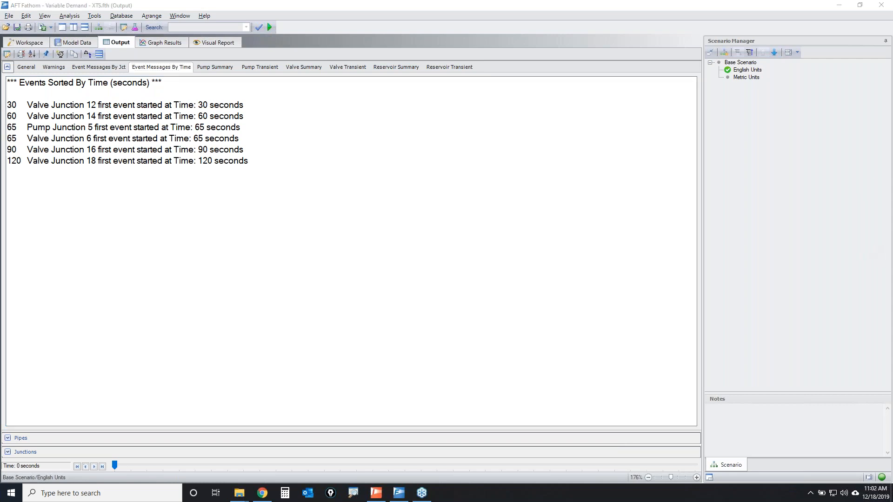
Mark the start times of the valve and pump events in the time-sorted event messages, then clear the marks.
{"action": "left_click_drag", "start_coordinate": [243, 103], "coordinate": [331, 75]}
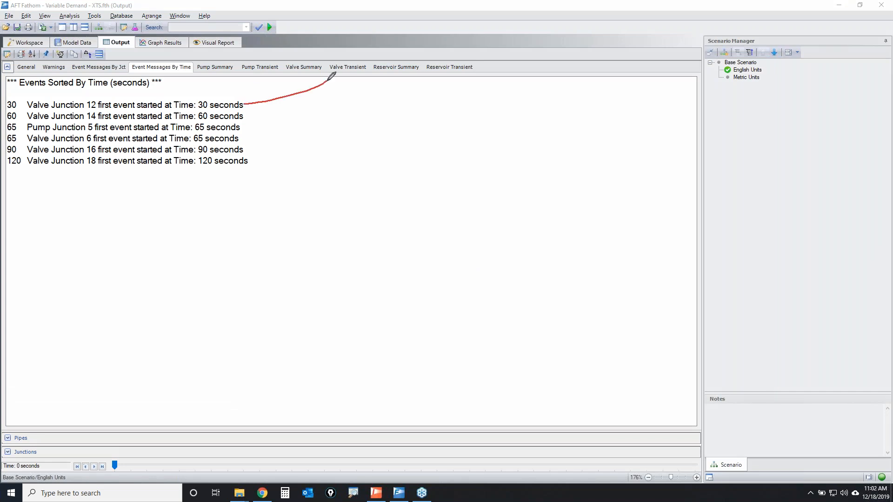
{"action": "left_click_drag", "start_coordinate": [244, 117], "coordinate": [328, 98]}
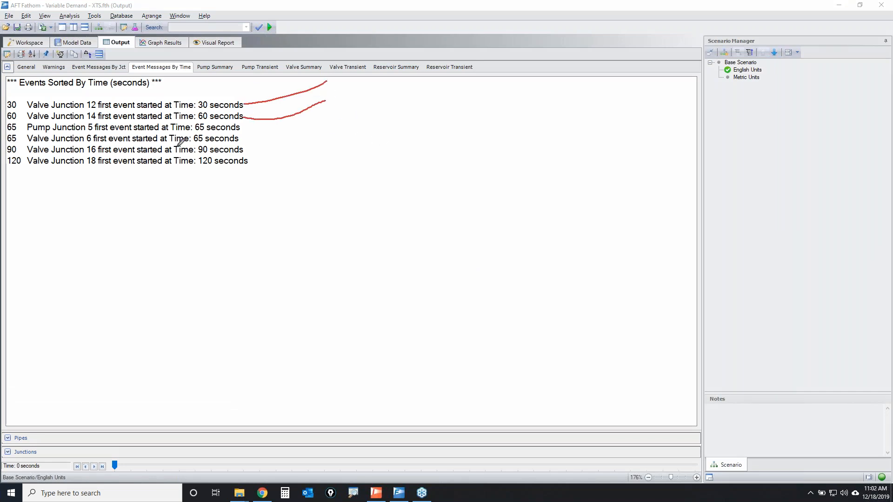
{"action": "mouse_move", "coordinate": [3, 122]}
{"action": "left_mouse_down"}
{"action": "mouse_move", "coordinate": [26, 143]}
{"action": "mouse_move", "coordinate": [238, 139]}
{"action": "mouse_move", "coordinate": [207, 122]}
{"action": "mouse_move", "coordinate": [3, 123]}
{"action": "left_mouse_up"}
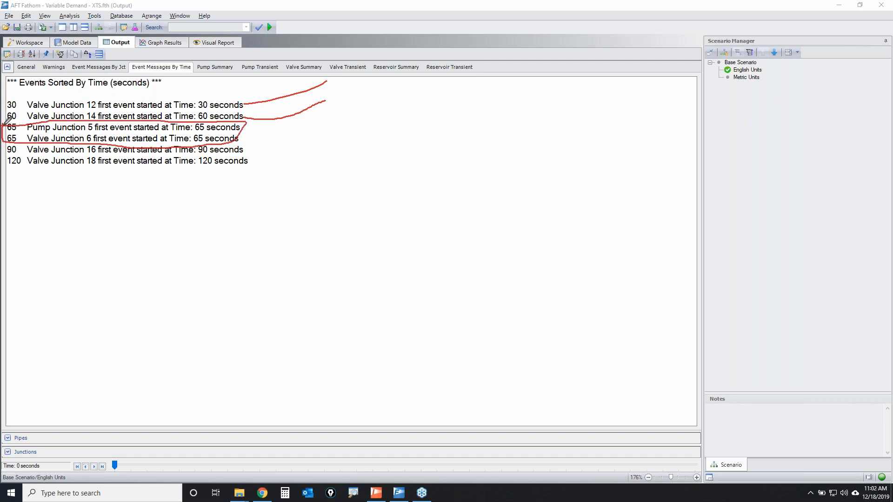
{"action": "mouse_move", "coordinate": [196, 132]}
{"action": "left_mouse_down"}
{"action": "mouse_move", "coordinate": [238, 132]}
{"action": "mouse_move", "coordinate": [221, 143]}
{"action": "mouse_move", "coordinate": [244, 142]}
{"action": "mouse_move", "coordinate": [211, 168]}
{"action": "mouse_move", "coordinate": [204, 149]}
{"action": "left_mouse_up"}
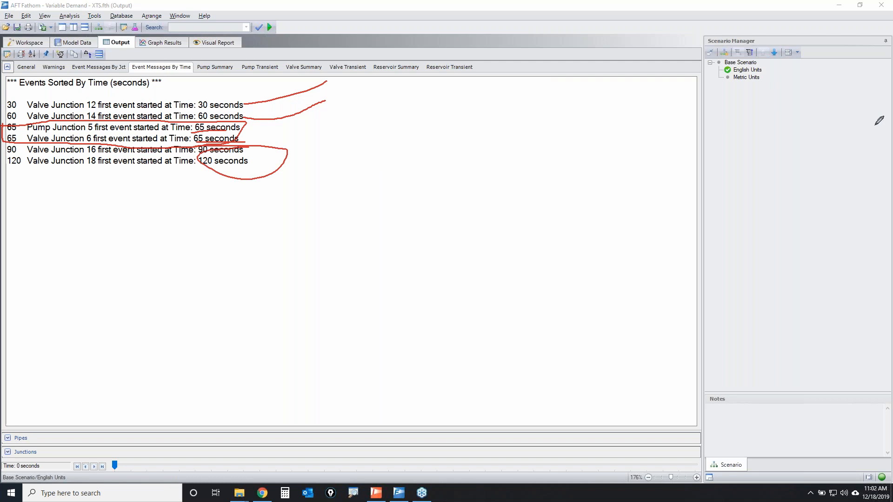
{"action": "key", "text": "Escape"}
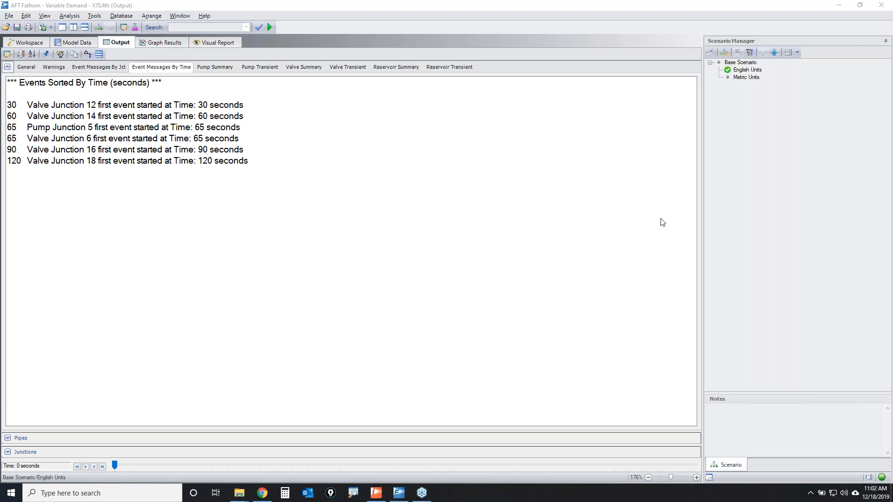
Expand the transient results for pump junction 3, view a Quick Graph of its volumetric flow over time, and close it.
{"action": "left_click", "coordinate": [269, 68]}
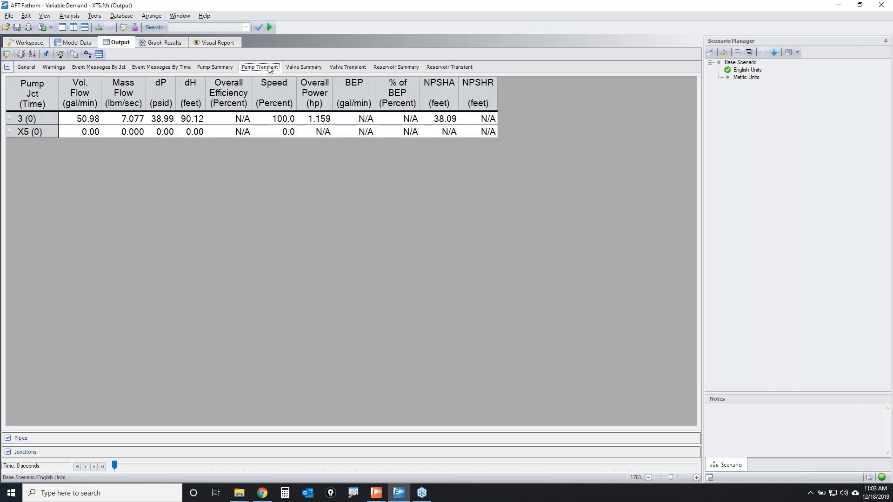
{"action": "left_click", "coordinate": [8, 119]}
{"action": "left_click", "coordinate": [91, 143]}
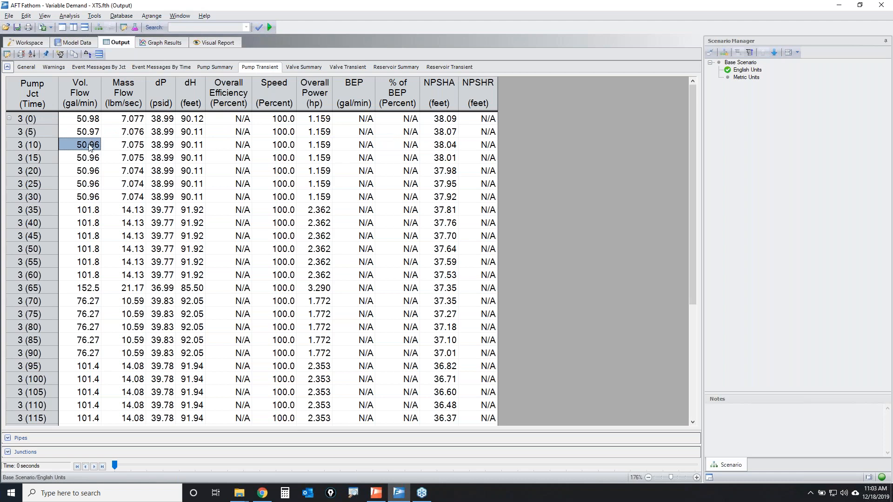
{"action": "right_click", "coordinate": [77, 144]}
{"action": "left_click", "coordinate": [140, 156]}
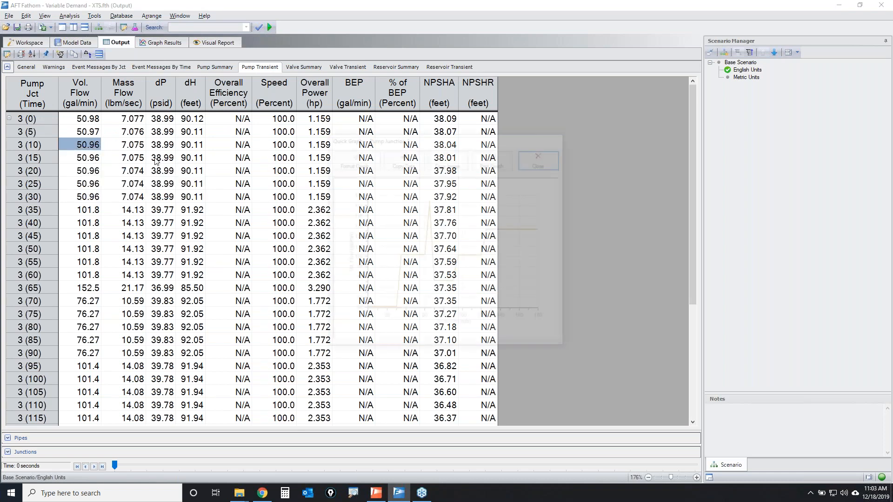
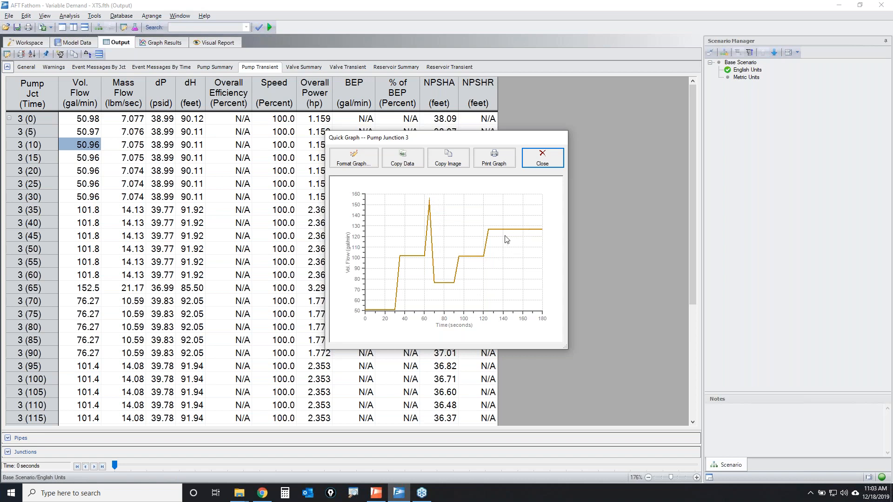
{"action": "left_click", "coordinate": [556, 162]}
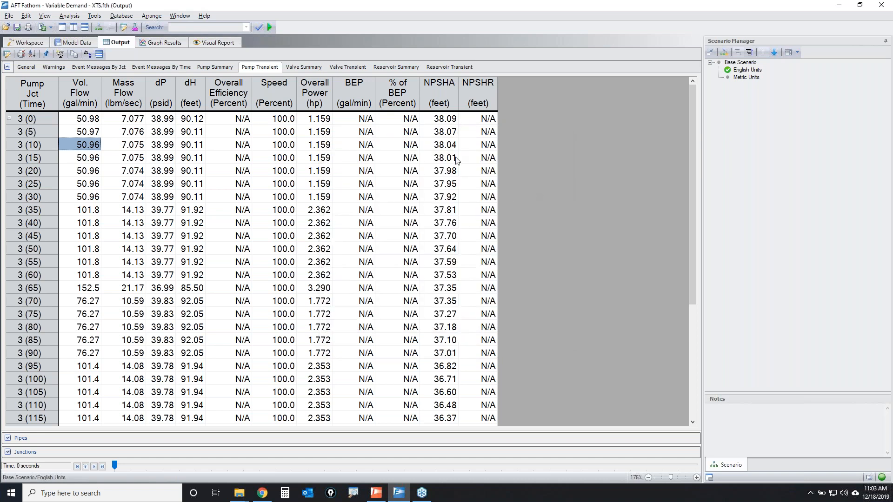
View a Quick Graph of pump junction 3's speed over time, close it, and collapse that pump's transient rows.
{"action": "right_click", "coordinate": [441, 146]}
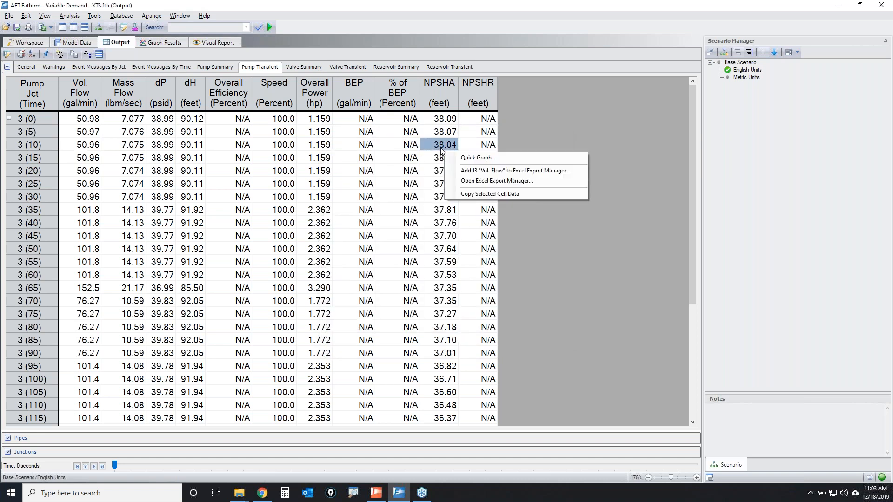
{"action": "right_click", "coordinate": [310, 160]}
{"action": "right_click", "coordinate": [271, 159]}
{"action": "left_click", "coordinate": [315, 165]}
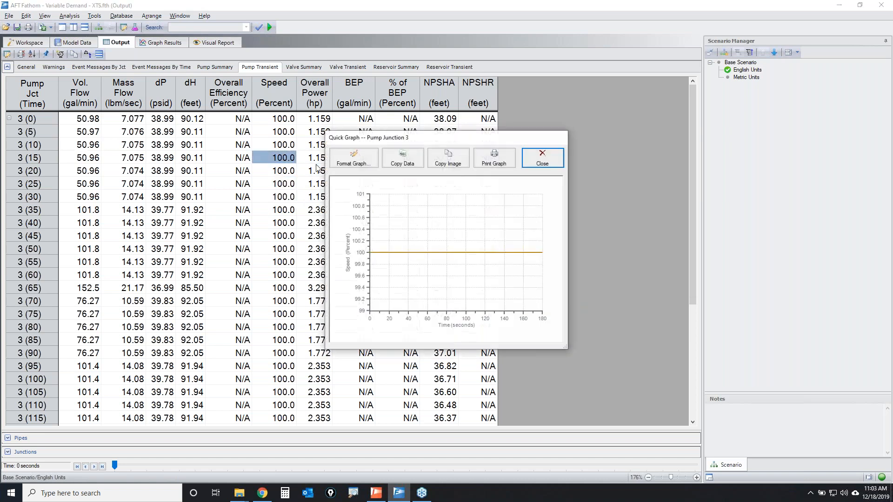
{"action": "left_click", "coordinate": [543, 158]}
{"action": "left_click", "coordinate": [10, 68]}
{"action": "left_click", "coordinate": [8, 67]}
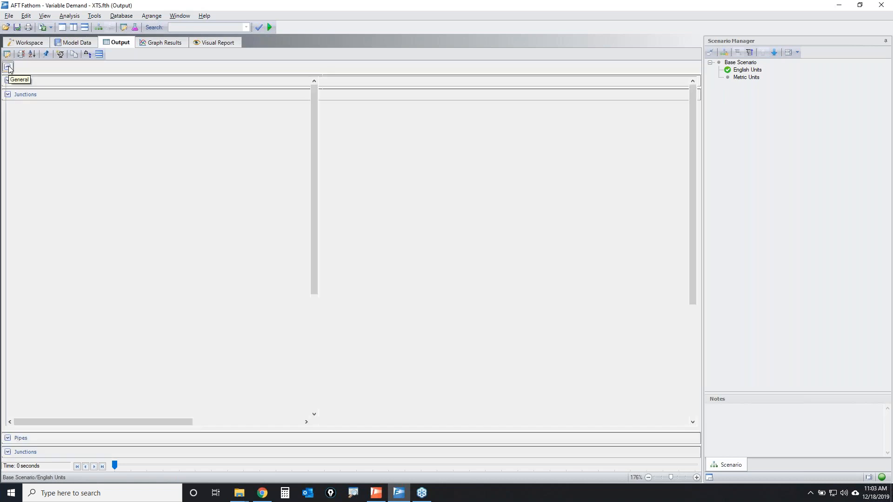
{"action": "left_click", "coordinate": [9, 120]}
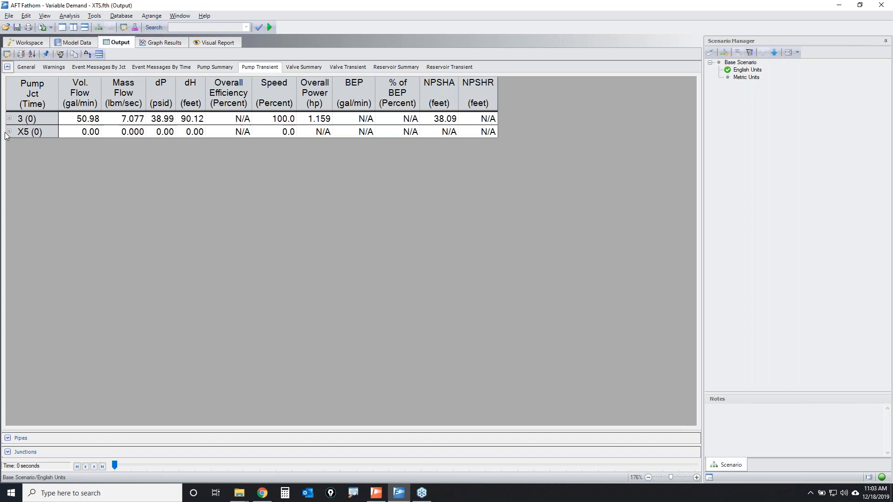
Expand pump junction 5's transient results, trace its volumetric flow on a Quick Graph, then clear the markings and close the graph.
{"action": "left_click", "coordinate": [7, 134]}
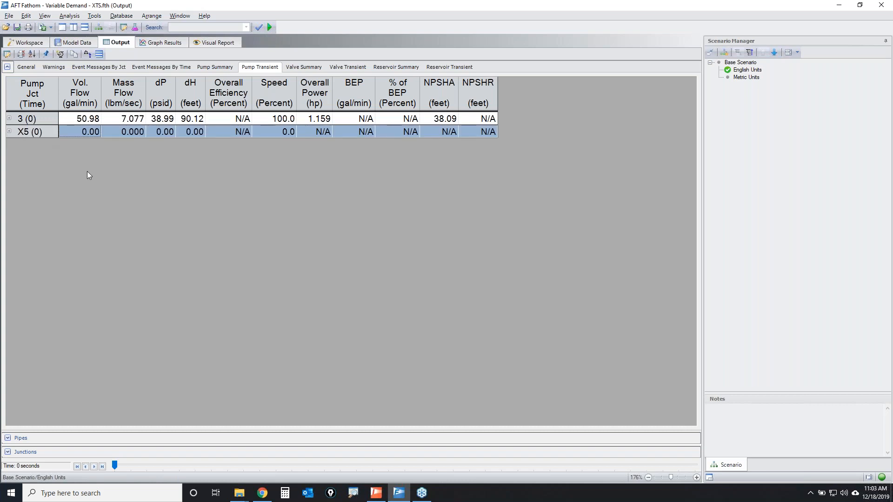
{"action": "left_click", "coordinate": [9, 131]}
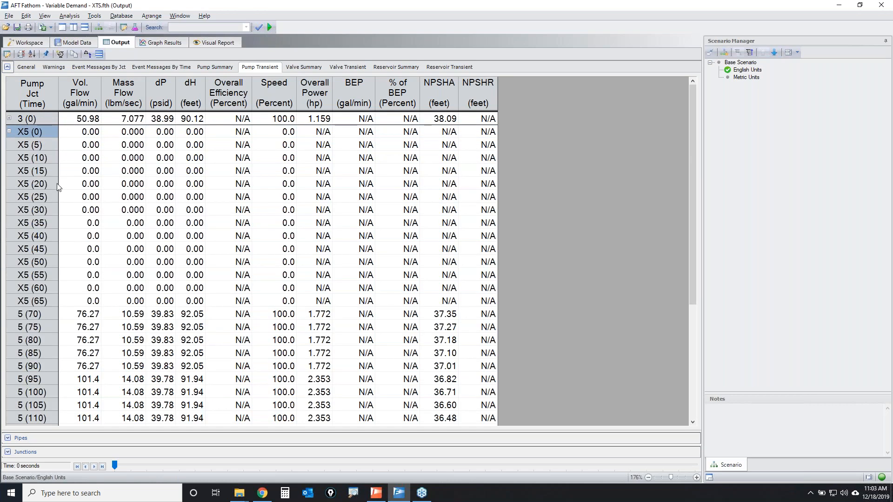
{"action": "right_click", "coordinate": [91, 176]}
{"action": "left_click", "coordinate": [127, 183]}
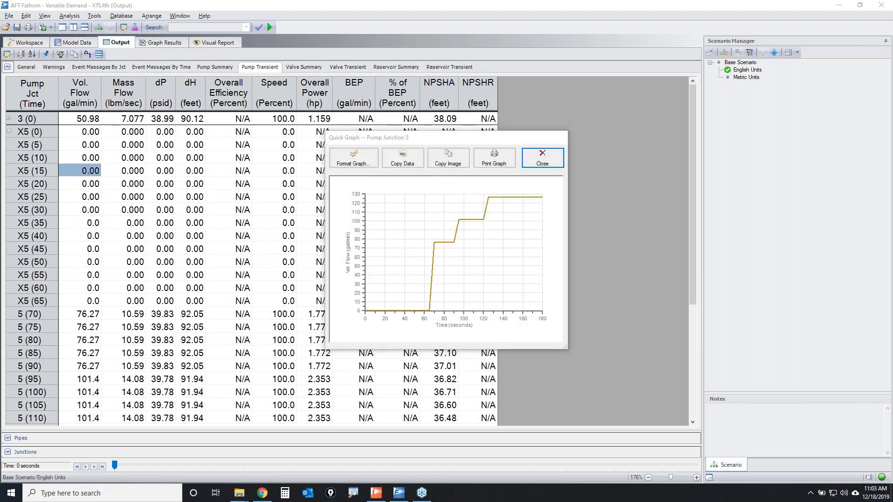
{"action": "mouse_move", "coordinate": [366, 309]}
{"action": "left_mouse_down"}
{"action": "mouse_move", "coordinate": [413, 306]}
{"action": "mouse_move", "coordinate": [421, 318]}
{"action": "mouse_move", "coordinate": [387, 306]}
{"action": "mouse_move", "coordinate": [429, 316]}
{"action": "mouse_move", "coordinate": [428, 308]}
{"action": "mouse_move", "coordinate": [428, 318]}
{"action": "mouse_move", "coordinate": [433, 243]}
{"action": "mouse_move", "coordinate": [472, 218]}
{"action": "mouse_move", "coordinate": [548, 197]}
{"action": "left_mouse_up"}
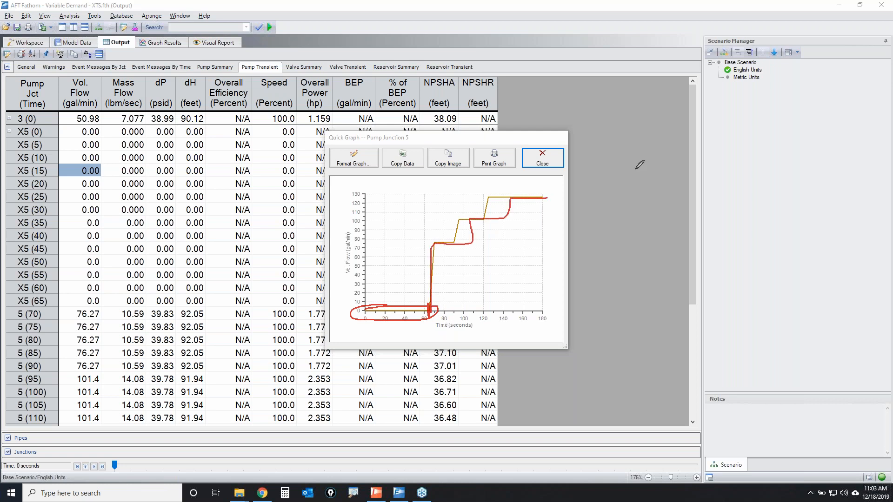
{"action": "key", "text": "Escape"}
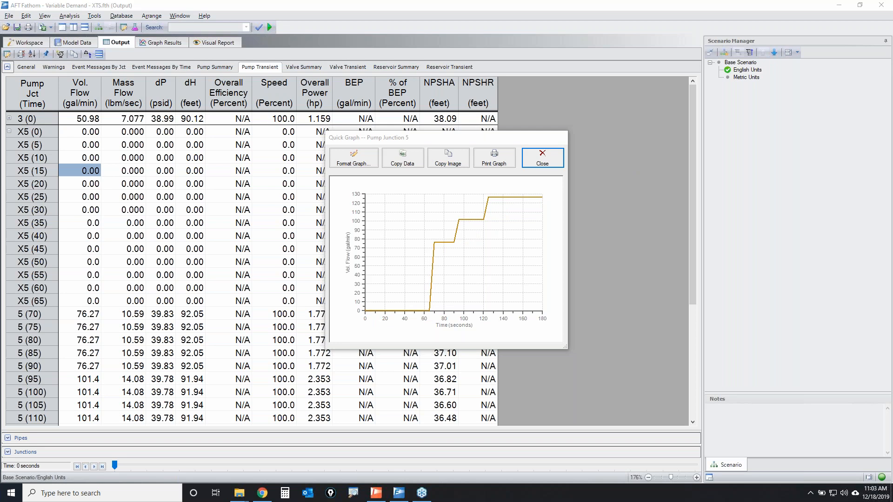
{"action": "left_click", "coordinate": [543, 159]}
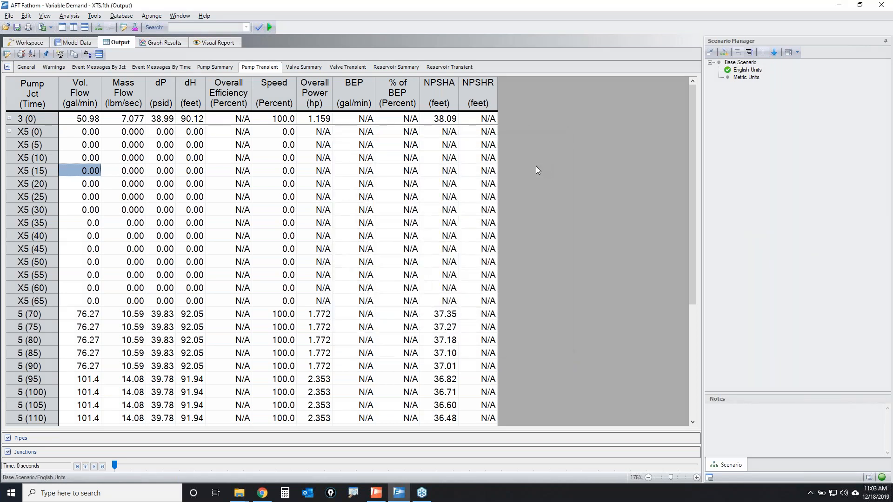
Examine valve junction 6's transient volumetric flow in a Quick Graph, then close the graph and collapse its rows.
{"action": "left_click", "coordinate": [348, 67]}
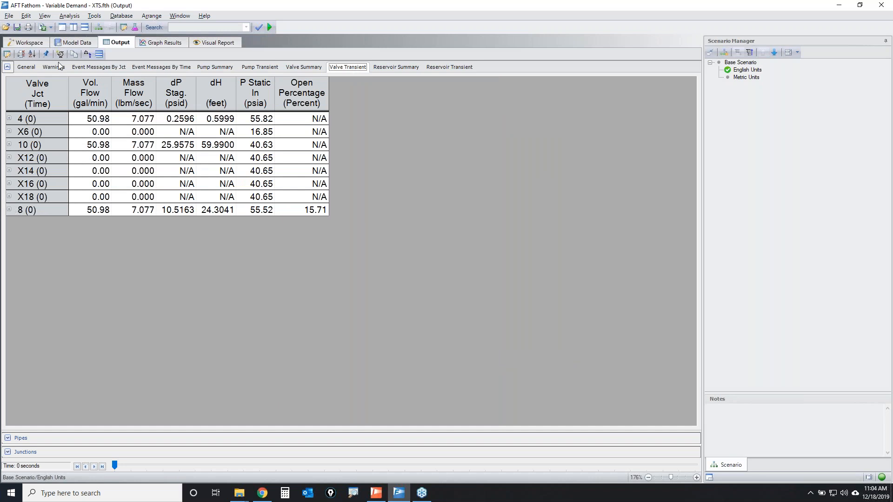
{"action": "left_click", "coordinate": [9, 131]}
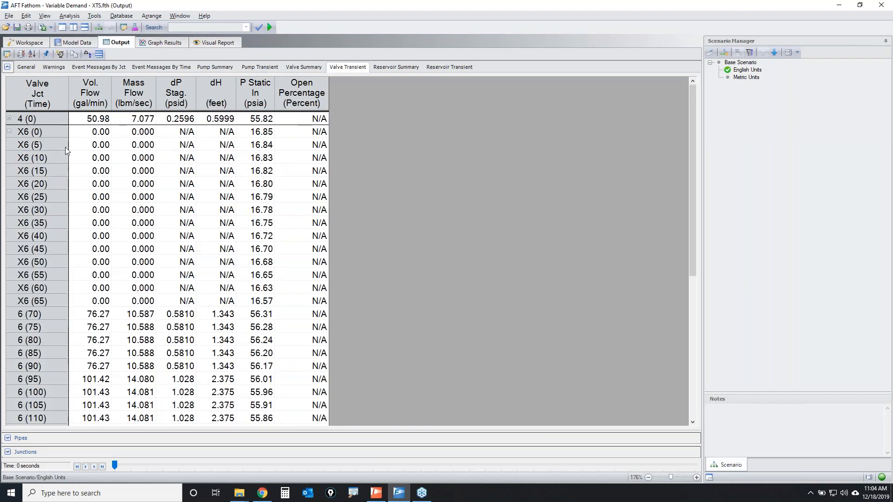
{"action": "right_click", "coordinate": [101, 200]}
{"action": "left_click", "coordinate": [139, 209]}
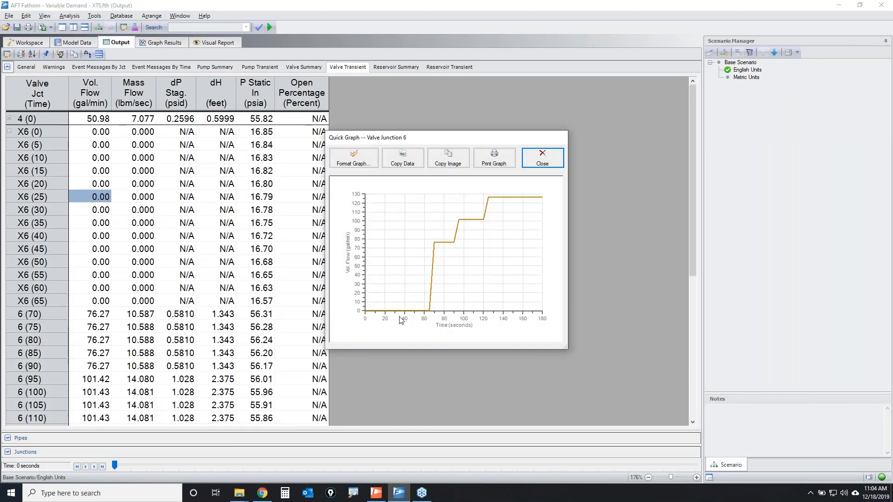
{"action": "left_click", "coordinate": [542, 160]}
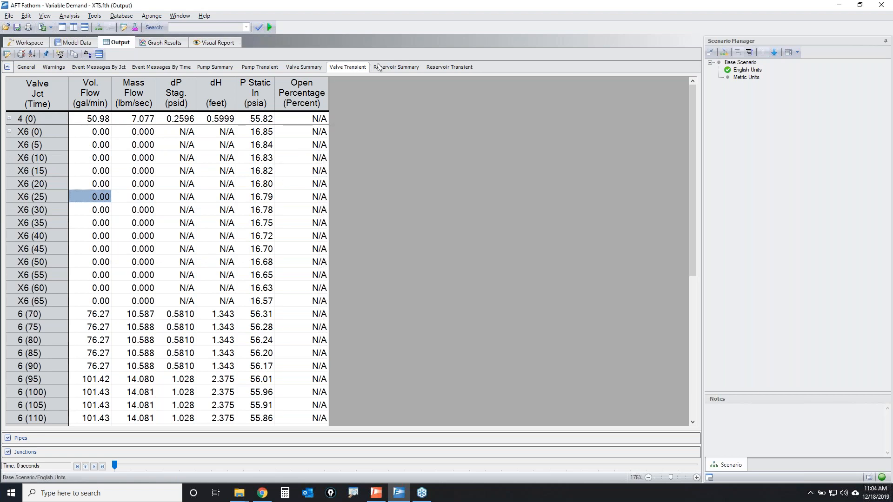
{"action": "left_click", "coordinate": [9, 132]}
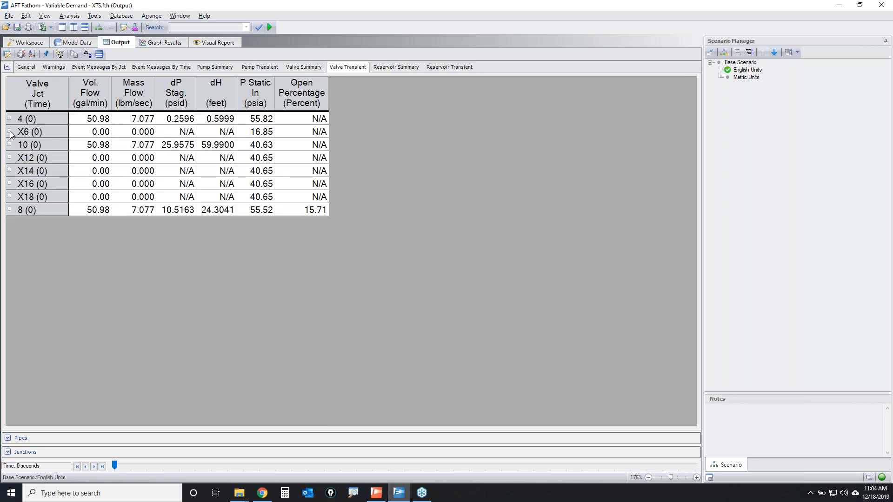
Graph control valve junction 8's open percentage over time, mark where it crosses 50 percent, then close the graph and clear the marks.
{"action": "left_click", "coordinate": [9, 210]}
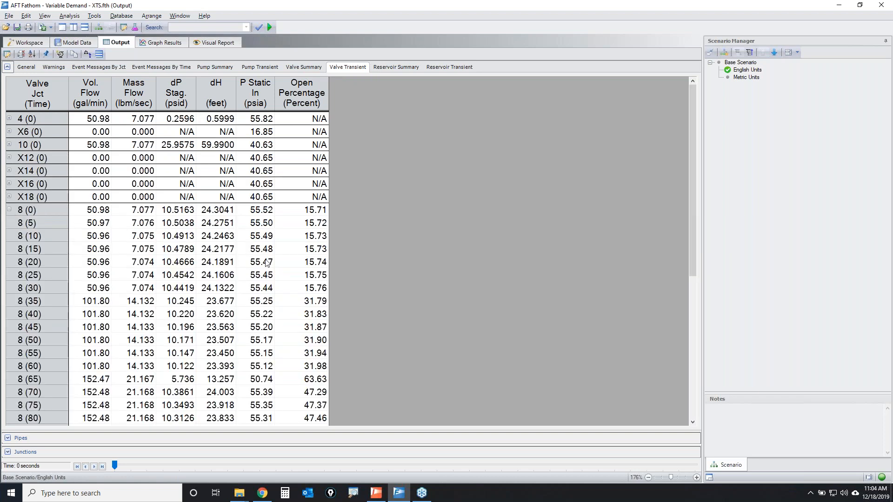
{"action": "right_click", "coordinate": [318, 253]}
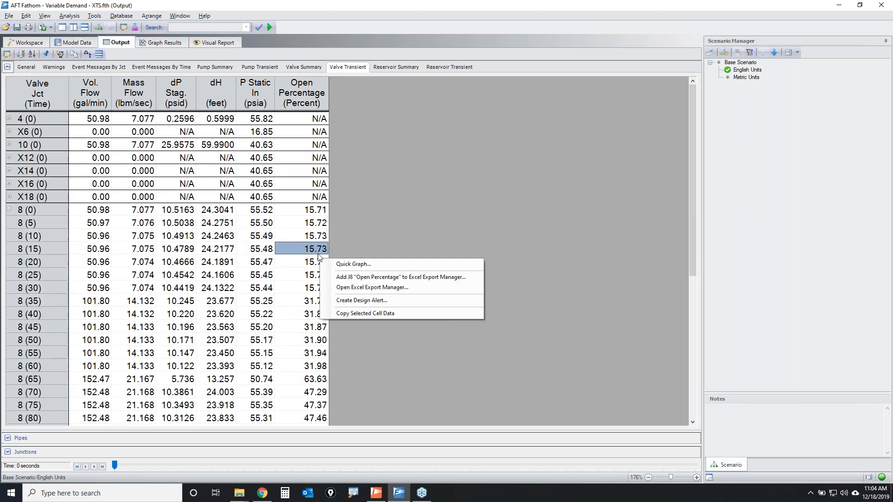
{"action": "left_click", "coordinate": [367, 265]}
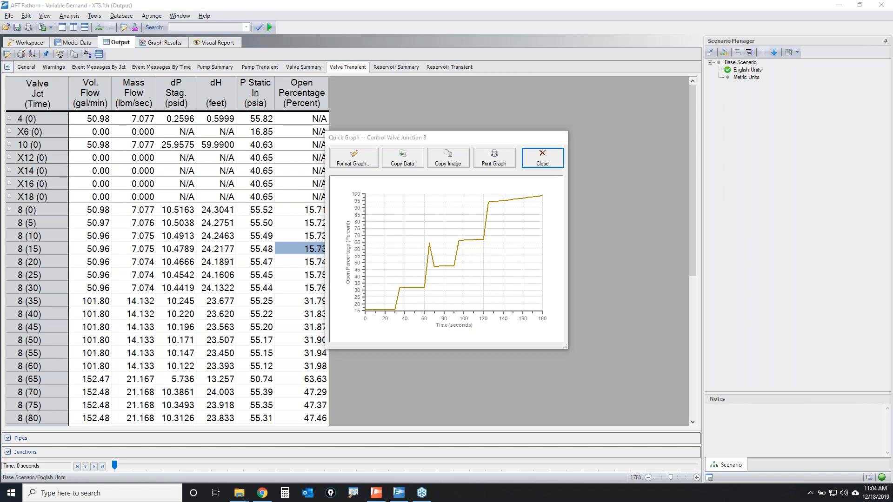
{"action": "mouse_move", "coordinate": [364, 262]}
{"action": "left_mouse_down"}
{"action": "mouse_move", "coordinate": [485, 257]}
{"action": "mouse_move", "coordinate": [431, 258]}
{"action": "mouse_move", "coordinate": [432, 306]}
{"action": "left_mouse_up"}
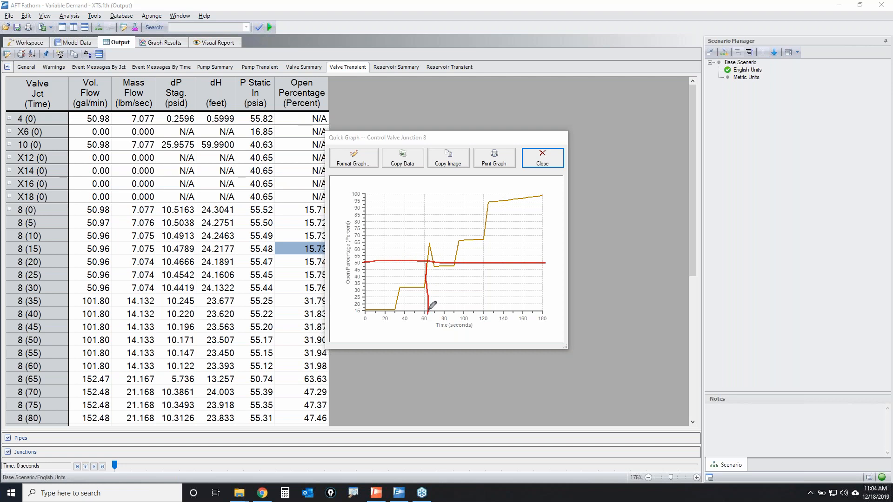
{"action": "left_click_drag", "start_coordinate": [427, 261], "coordinate": [428, 262]}
{"action": "left_click", "coordinate": [543, 161]}
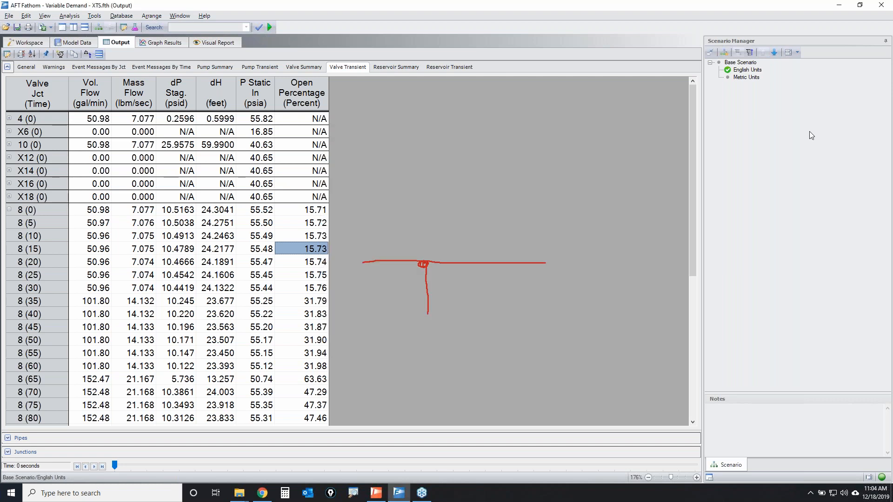
{"action": "left_click", "coordinate": [812, 135]}
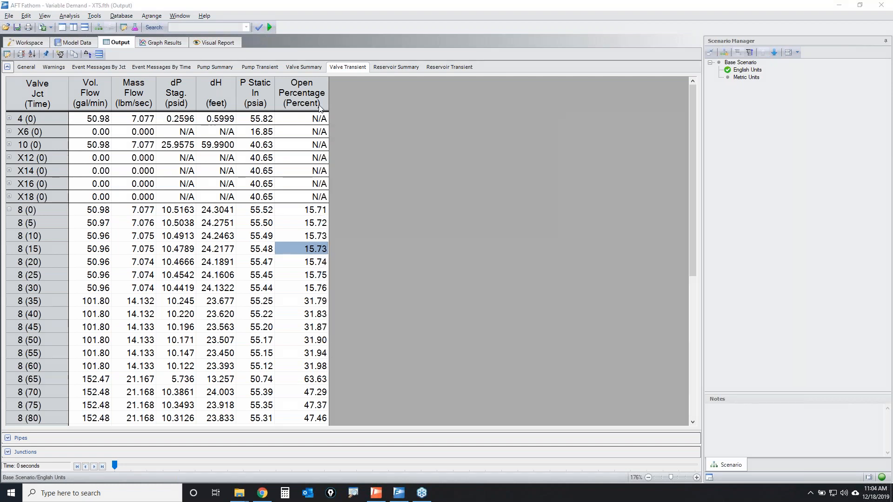
Return to the model and display pump J5's transient event settings beside its pump and valve branch.
{"action": "left_click", "coordinate": [28, 43]}
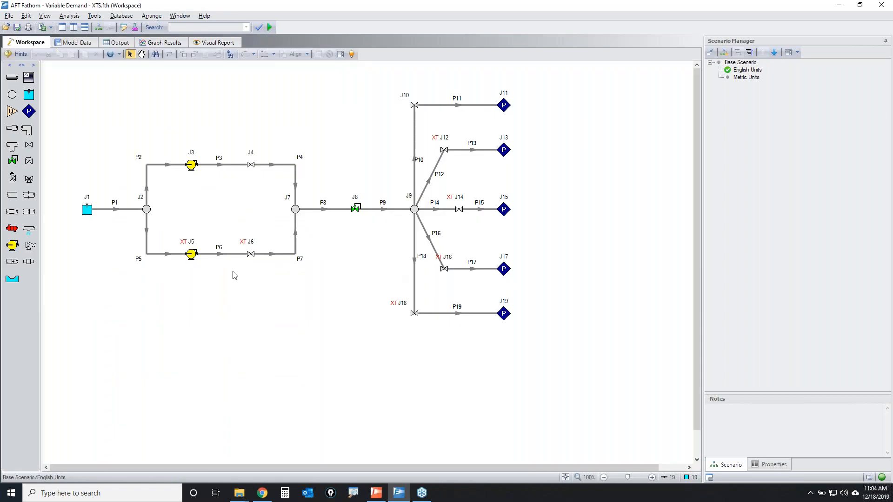
{"action": "left_click", "coordinate": [193, 257]}
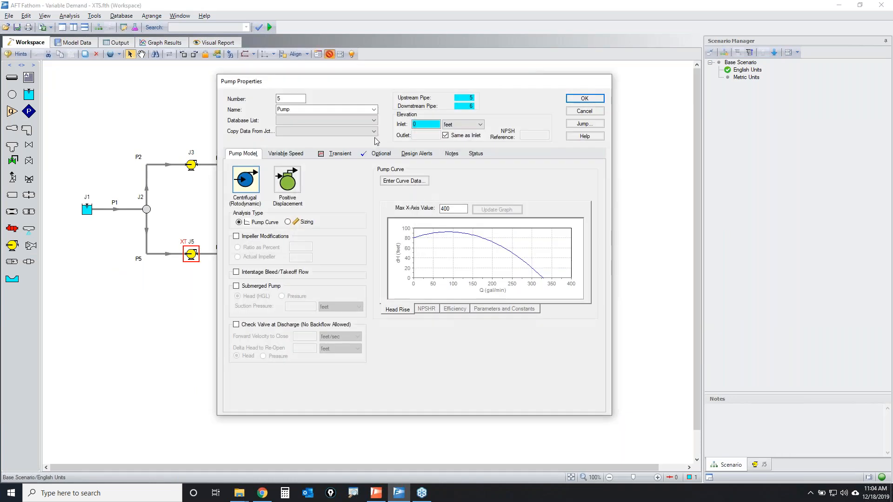
{"action": "left_click_drag", "start_coordinate": [425, 78], "coordinate": [557, 87]}
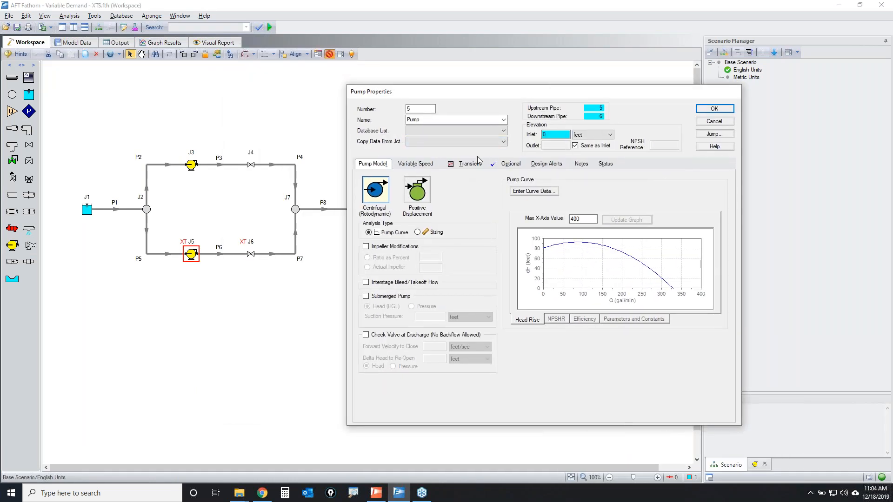
{"action": "left_click", "coordinate": [470, 164]}
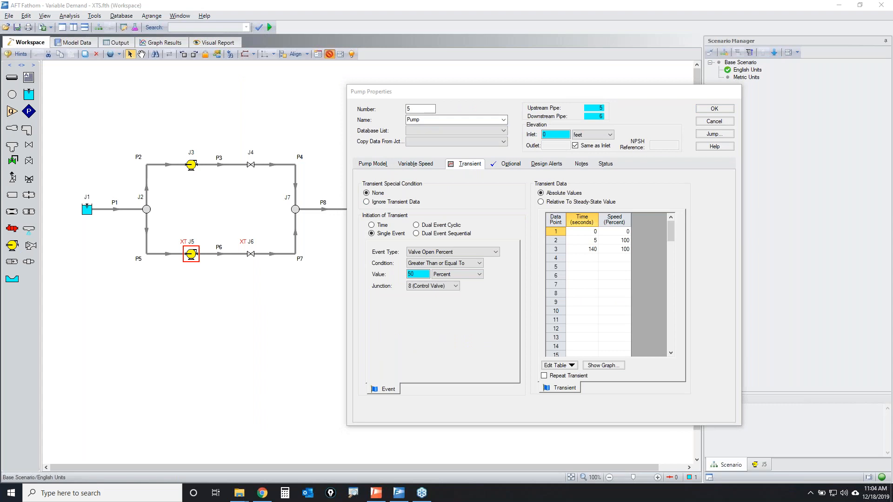
Cross out pump J5's single-event settings and its transient speed data on screen, then clear the marks.
{"action": "left_click_drag", "start_coordinate": [517, 233], "coordinate": [378, 293]}
{"action": "left_click_drag", "start_coordinate": [375, 225], "coordinate": [555, 324]}
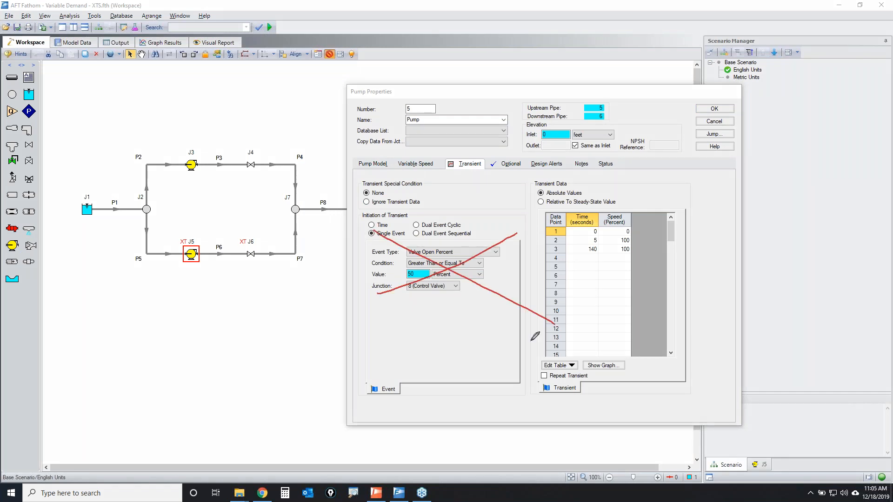
{"action": "mouse_move", "coordinate": [639, 226]}
{"action": "left_mouse_down"}
{"action": "mouse_move", "coordinate": [558, 229]}
{"action": "mouse_move", "coordinate": [650, 219]}
{"action": "mouse_move", "coordinate": [544, 260]}
{"action": "left_mouse_up"}
{"action": "left_click_drag", "start_coordinate": [570, 220], "coordinate": [651, 257]}
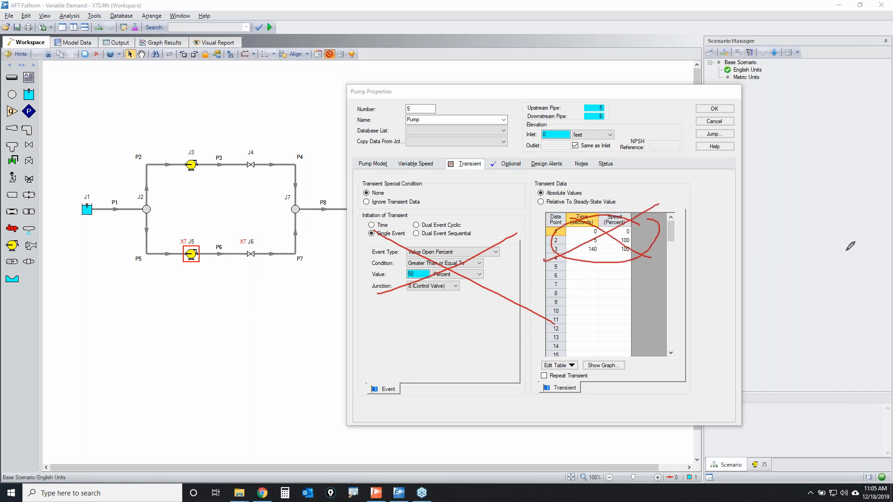
{"action": "key", "text": "Escape"}
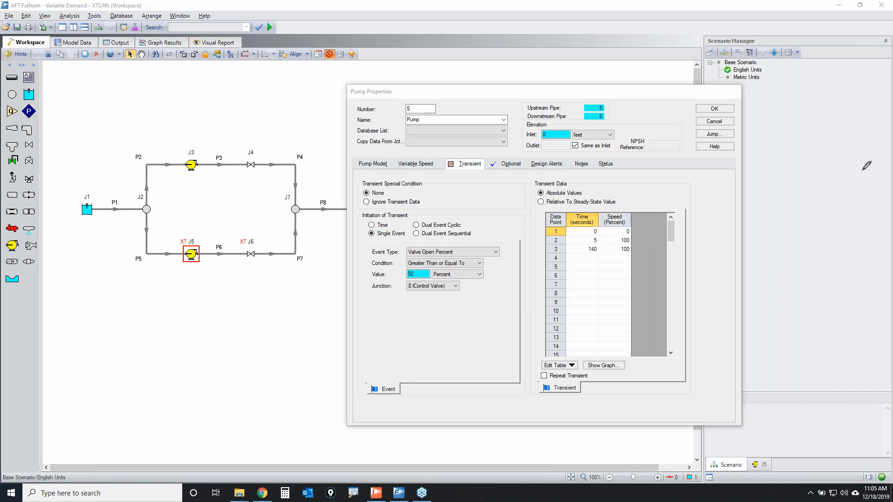
Circle pump J5's transient speed data, tick its event settings, clear the marks, and close the pump's properties.
{"action": "mouse_move", "coordinate": [656, 218]}
{"action": "left_mouse_down"}
{"action": "mouse_move", "coordinate": [557, 229]}
{"action": "mouse_move", "coordinate": [640, 213]}
{"action": "left_mouse_up"}
{"action": "mouse_move", "coordinate": [428, 235]}
{"action": "left_mouse_down"}
{"action": "mouse_move", "coordinate": [543, 191]}
{"action": "mouse_move", "coordinate": [571, 170]}
{"action": "left_mouse_up"}
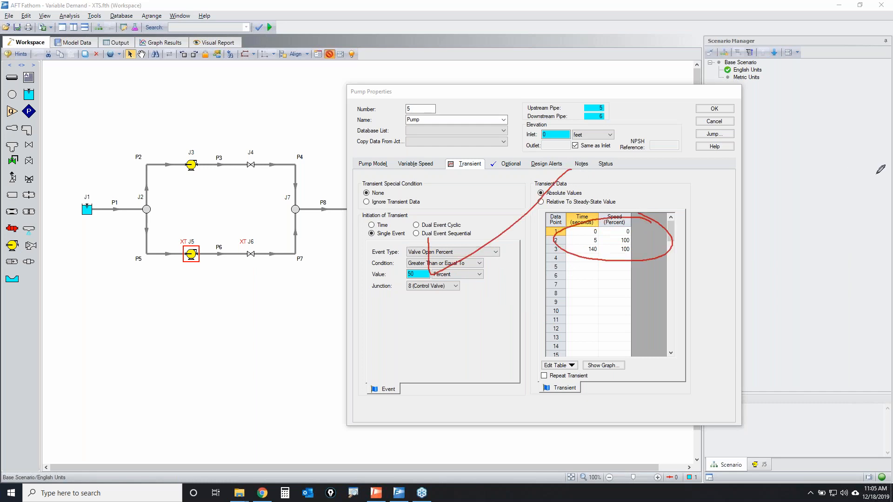
{"action": "key", "text": "Escape"}
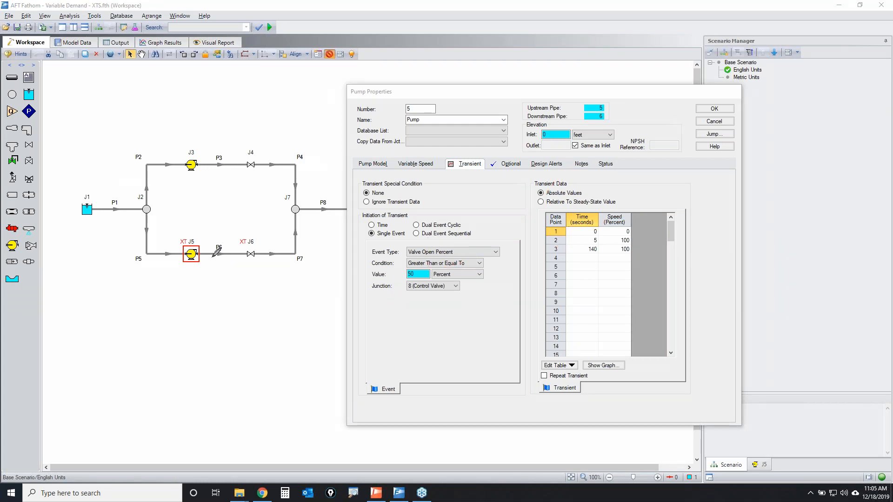
{"action": "mouse_move", "coordinate": [417, 229]}
{"action": "left_mouse_down"}
{"action": "mouse_move", "coordinate": [457, 220]}
{"action": "mouse_move", "coordinate": [418, 229]}
{"action": "left_mouse_up"}
{"action": "key", "text": "Escape"}
{"action": "left_click", "coordinate": [715, 122]}
{"action": "left_click", "coordinate": [193, 374]}
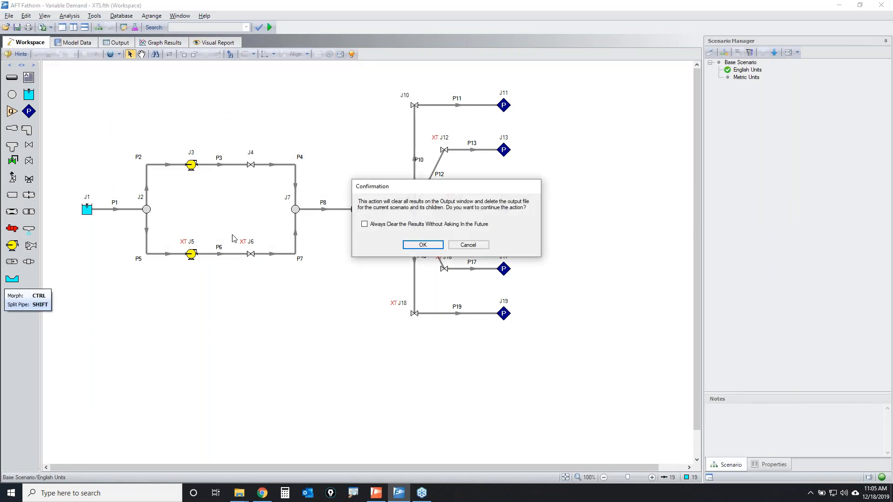
{"action": "left_click", "coordinate": [462, 242]}
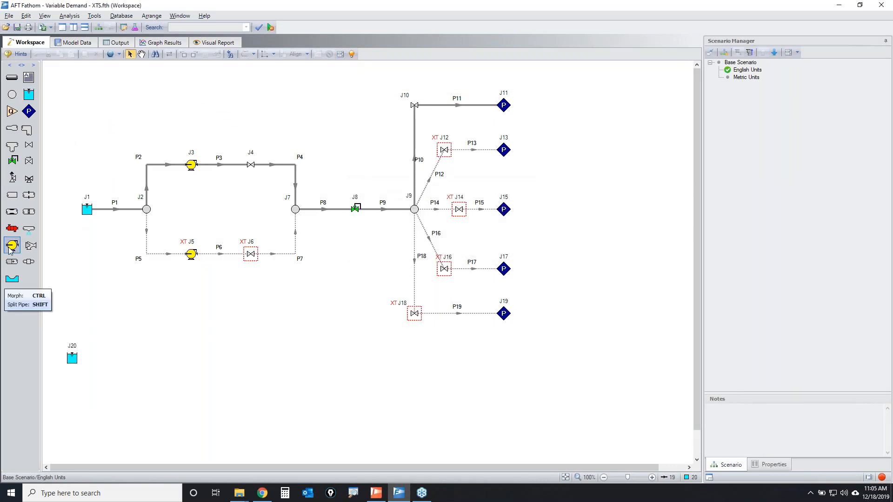
{"action": "left_click", "coordinate": [72, 298]}
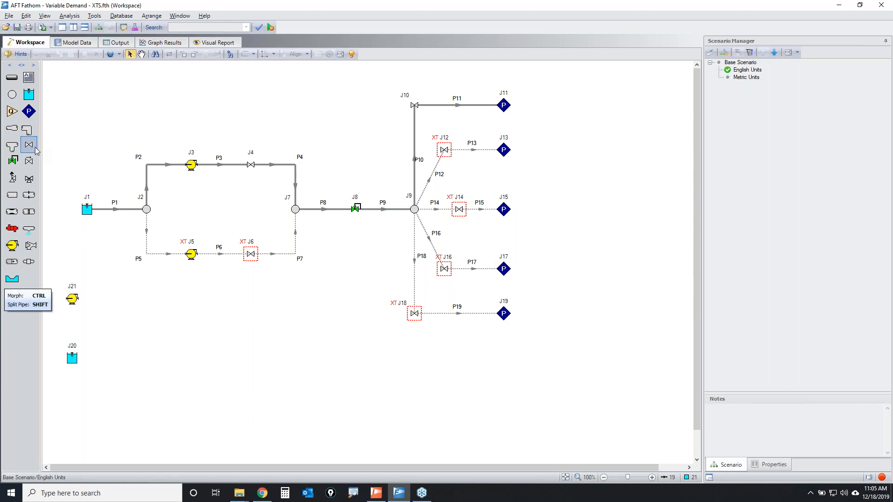
{"action": "left_click", "coordinate": [29, 161]}
{"action": "left_click", "coordinate": [87, 253]}
{"action": "left_click_drag", "start_coordinate": [72, 358], "coordinate": [72, 300]}
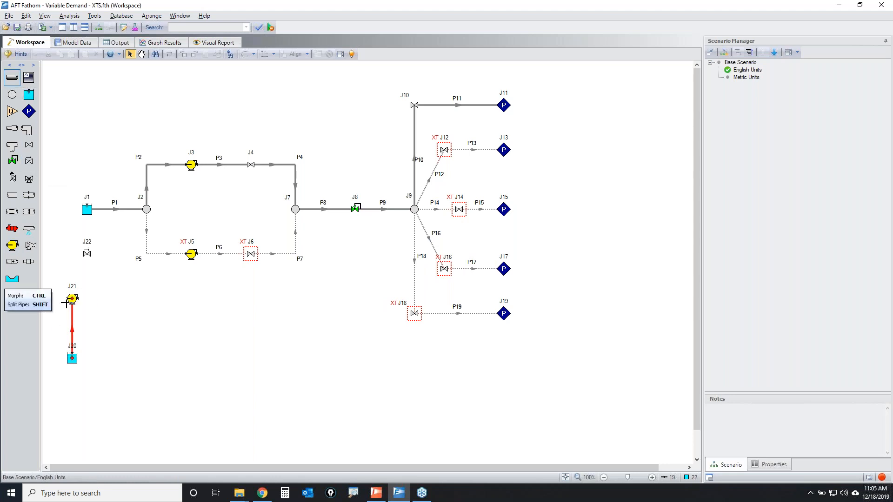
{"action": "left_click_drag", "start_coordinate": [125, 382], "coordinate": [55, 235]}
{"action": "key", "text": "Delete"}
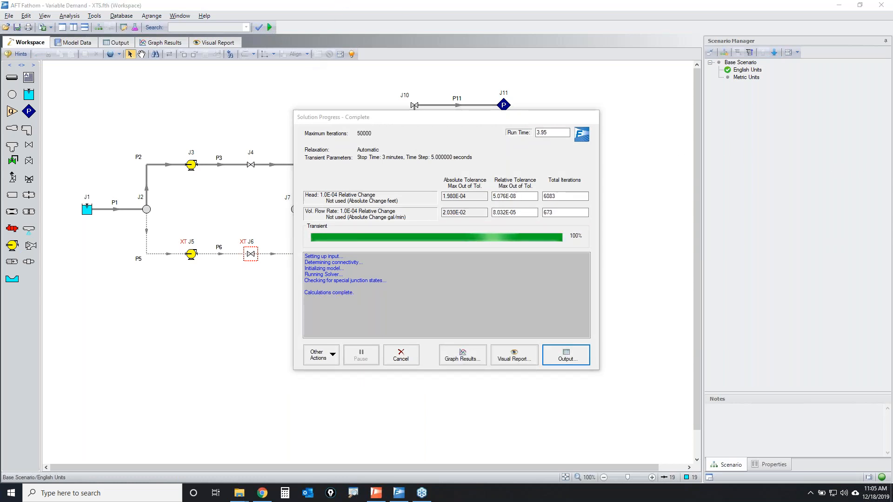
Circle reservoir J1 beside the completed solution, clear the mark, and open the output.
{"action": "mouse_move", "coordinate": [99, 190]}
{"action": "left_mouse_down"}
{"action": "mouse_move", "coordinate": [54, 216]}
{"action": "mouse_move", "coordinate": [103, 207]}
{"action": "left_mouse_up"}
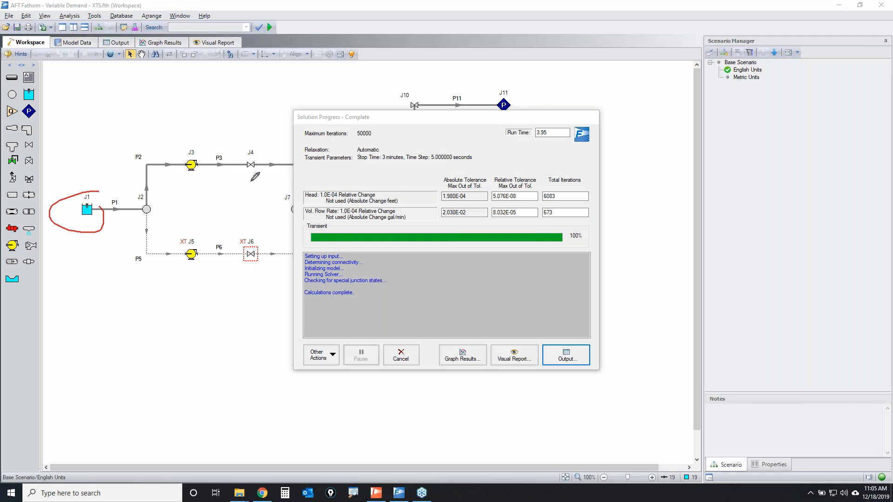
{"action": "key", "text": "Escape"}
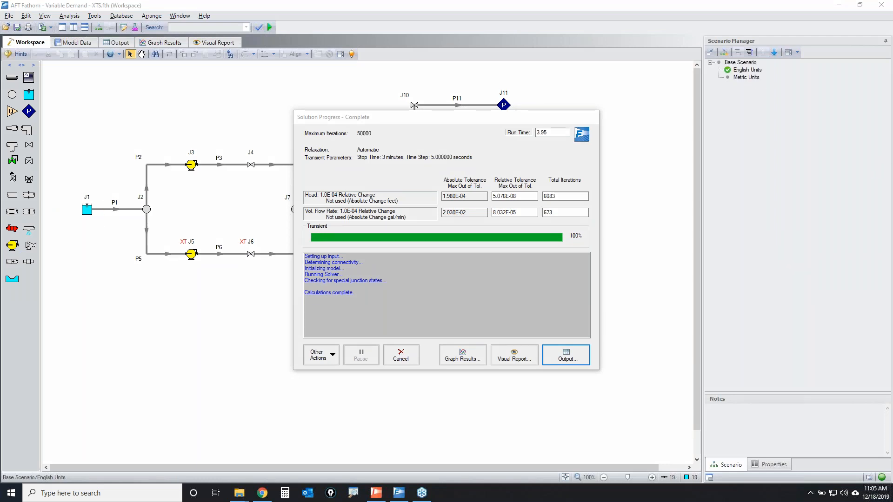
{"action": "left_click", "coordinate": [564, 354]}
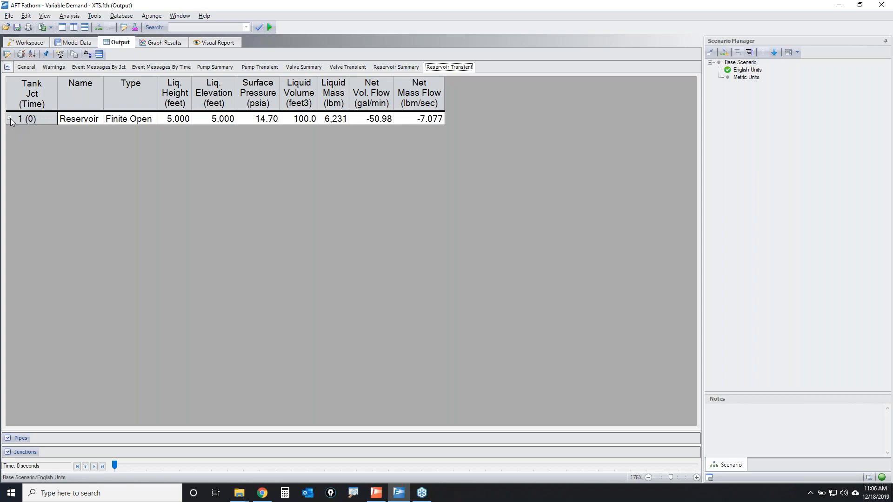
Expand reservoir 1's transient results, trace its liquid height on a Quick Graph, then clear the mark and close the graph.
{"action": "left_click", "coordinate": [9, 118]}
{"action": "left_click", "coordinate": [173, 132]}
{"action": "right_click", "coordinate": [173, 132]}
{"action": "left_click", "coordinate": [212, 157]}
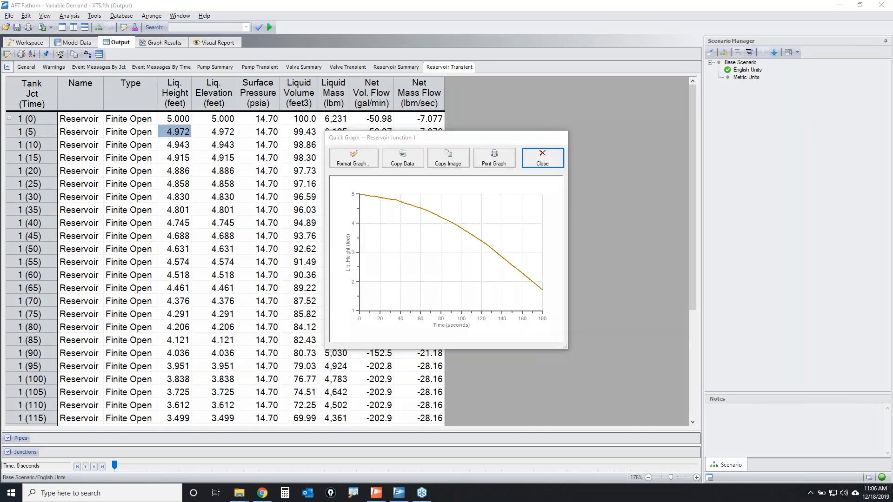
{"action": "mouse_move", "coordinate": [352, 196]}
{"action": "left_mouse_down"}
{"action": "mouse_move", "coordinate": [530, 270]}
{"action": "mouse_move", "coordinate": [548, 295]}
{"action": "left_mouse_up"}
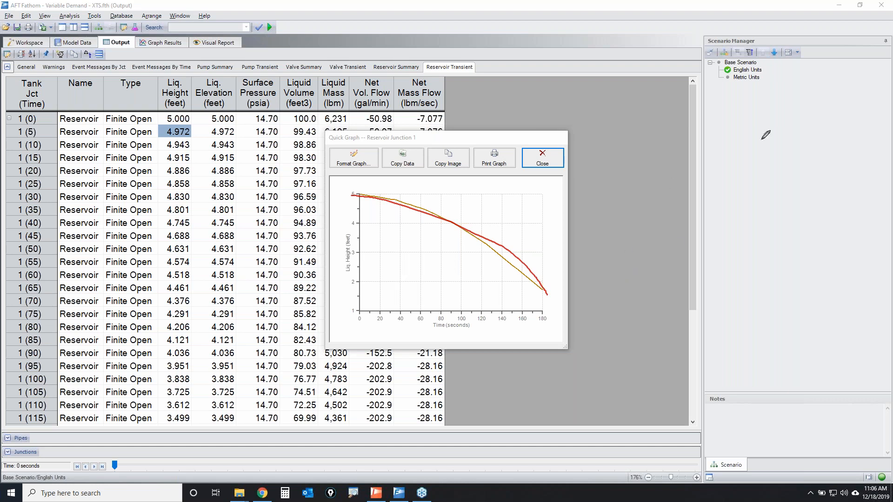
{"action": "key", "text": "Escape"}
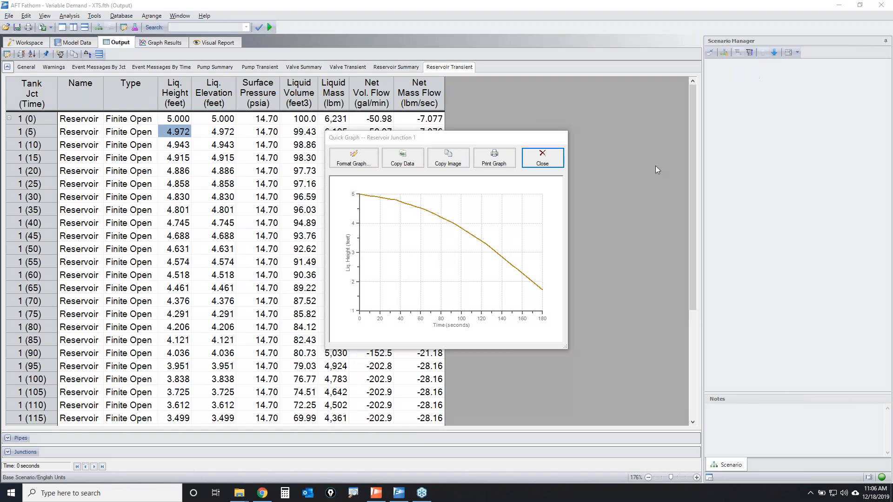
{"action": "left_click", "coordinate": [543, 158]}
Return to the model, clear its results, and add a reservoir, pump and valve below J1, piped in series up to J1.
{"action": "left_click", "coordinate": [22, 43]}
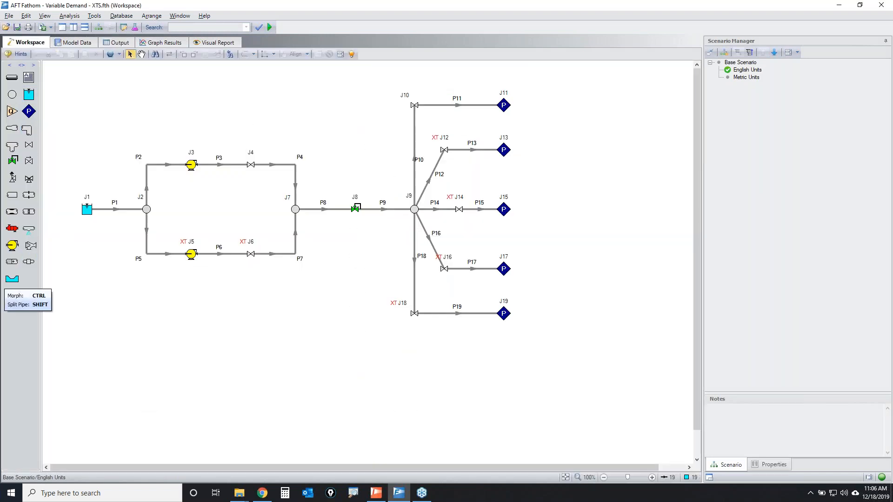
{"action": "left_click_drag", "start_coordinate": [28, 94], "coordinate": [102, 373]}
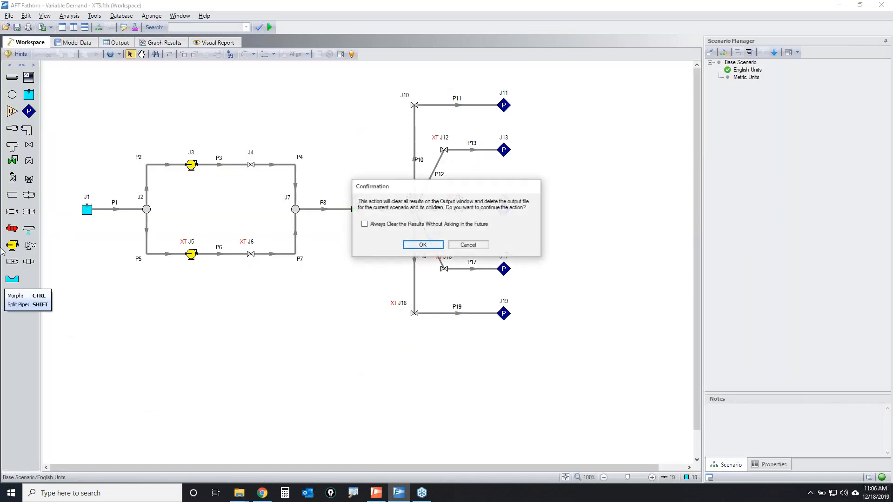
{"action": "left_click", "coordinate": [426, 246]}
{"action": "left_click_drag", "start_coordinate": [12, 245], "coordinate": [102, 314]}
{"action": "left_click_drag", "start_coordinate": [29, 145], "coordinate": [101, 254]}
{"action": "left_click", "coordinate": [12, 77]}
{"action": "mouse_move", "coordinate": [101, 363]}
{"action": "left_mouse_down"}
{"action": "mouse_move", "coordinate": [102, 255]}
{"action": "mouse_move", "coordinate": [87, 209]}
{"action": "left_mouse_up"}
Review the reservoir model properties of J1 and of the new supply reservoir J20, closing each window.
{"action": "left_click", "coordinate": [87, 209]}
{"action": "double_click", "coordinate": [87, 209]}
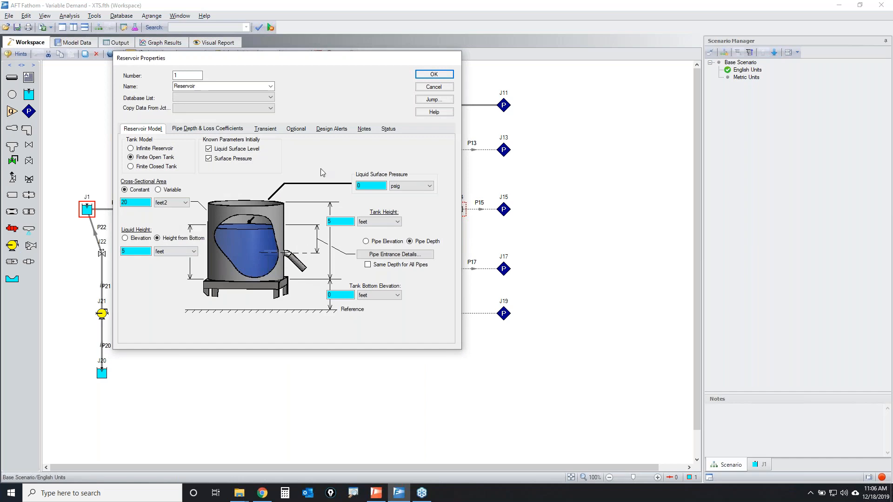
{"action": "left_click", "coordinate": [433, 74]}
{"action": "left_click", "coordinate": [102, 373]}
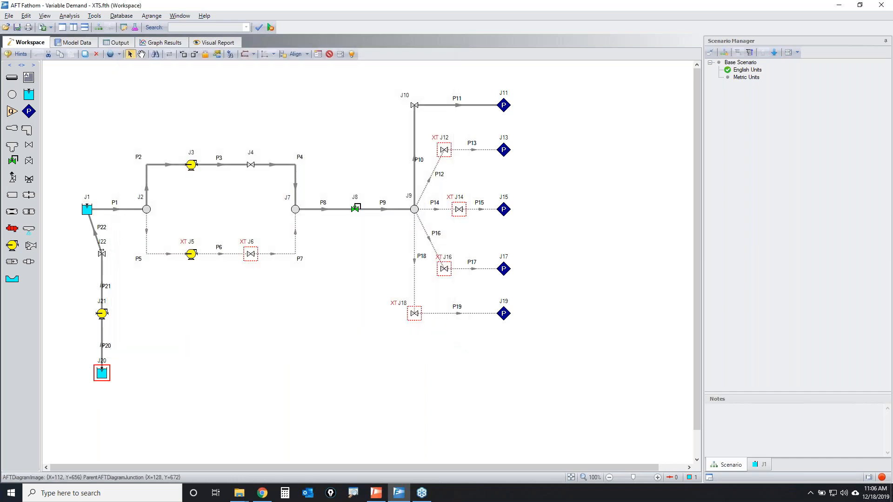
{"action": "double_click", "coordinate": [102, 373]}
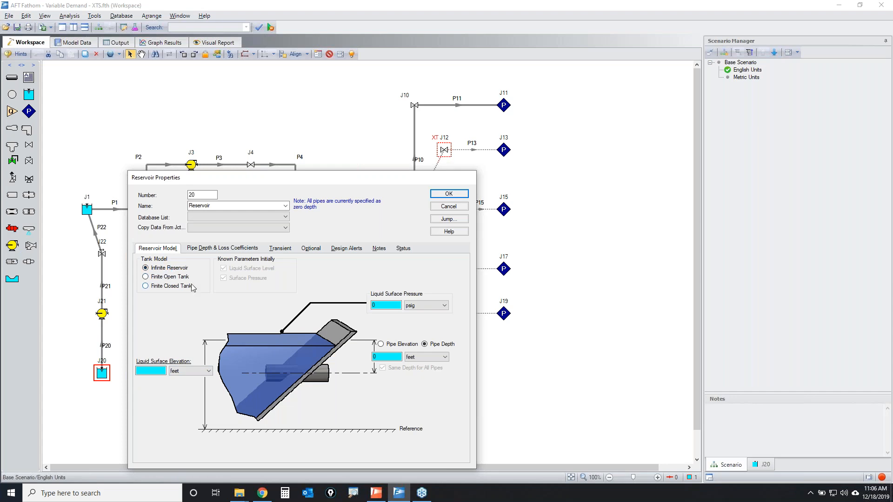
{"action": "left_click", "coordinate": [460, 212]}
{"action": "left_click", "coordinate": [87, 210]}
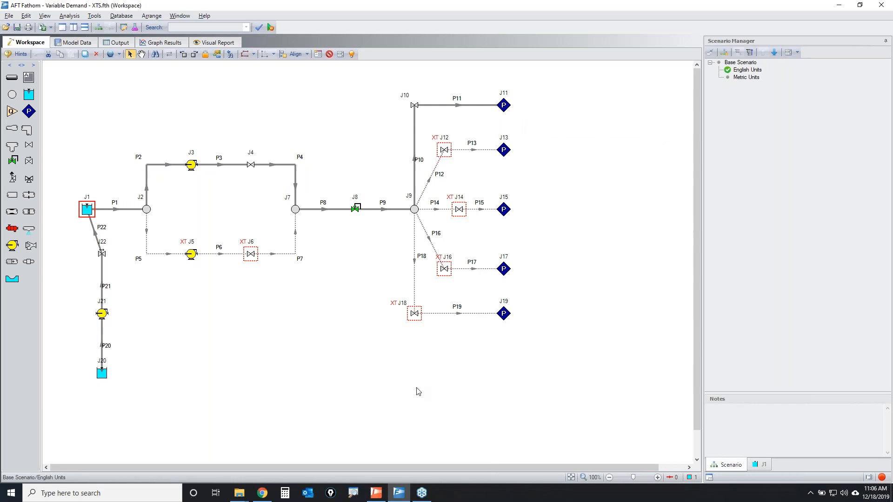
Set the special condition of the new pump J21 to Pump Off With Flow Through.
{"action": "left_click", "coordinate": [103, 315]}
{"action": "double_click", "coordinate": [103, 314]}
{"action": "left_click", "coordinate": [272, 213]}
{"action": "left_click", "coordinate": [348, 258]}
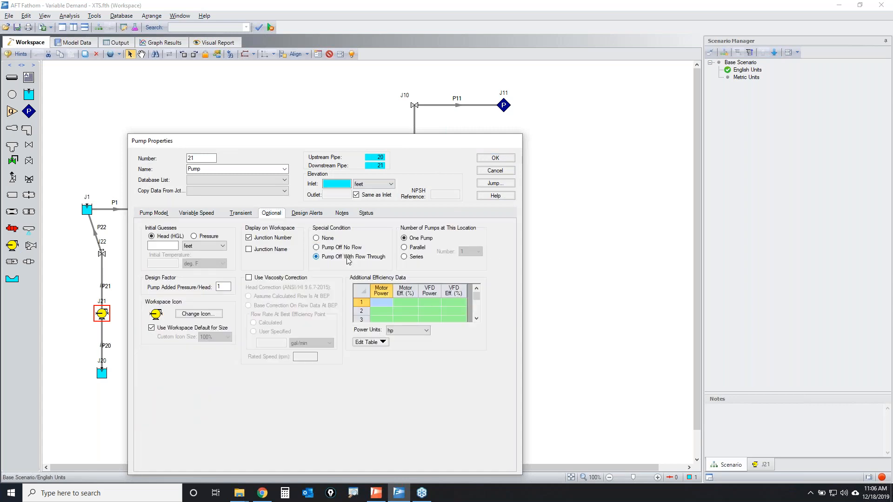
Set pump J21's transient initiation to Dual Event Cyclic, circle its first and second events, then clear the marks.
{"action": "left_click", "coordinate": [238, 214]}
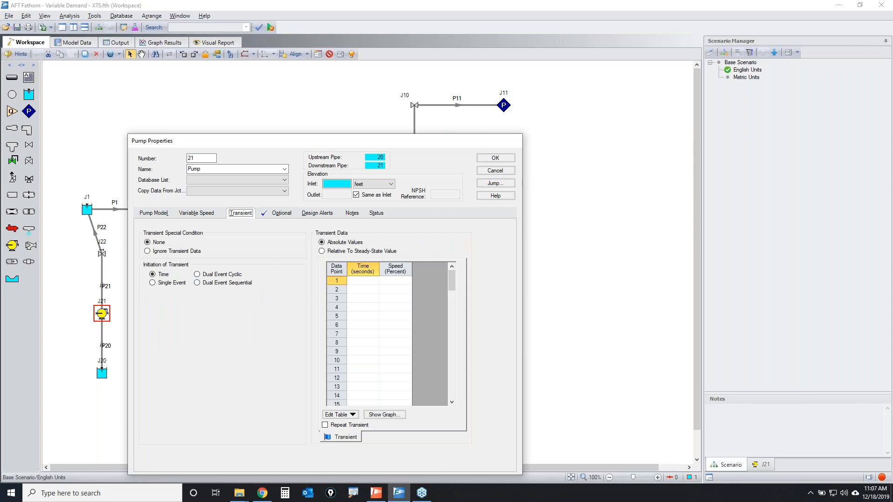
{"action": "mouse_move", "coordinate": [190, 278]}
{"action": "left_mouse_down"}
{"action": "mouse_move", "coordinate": [253, 264]}
{"action": "mouse_move", "coordinate": [186, 268]}
{"action": "mouse_move", "coordinate": [190, 278]}
{"action": "left_mouse_up"}
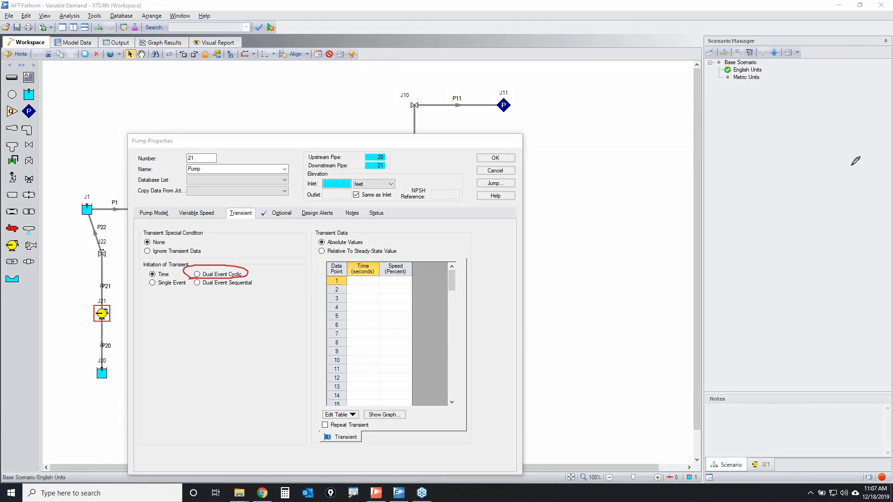
{"action": "left_click", "coordinate": [205, 275]}
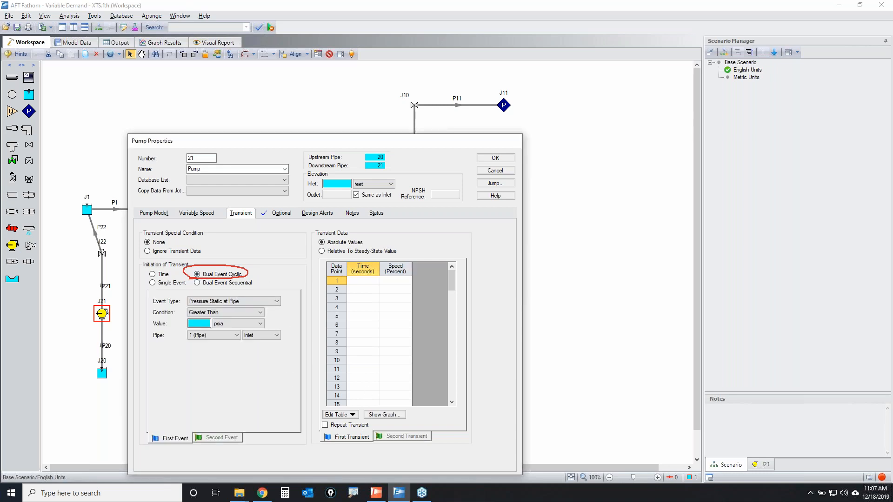
{"action": "mouse_move", "coordinate": [285, 415]}
{"action": "left_mouse_down"}
{"action": "mouse_move", "coordinate": [150, 417]}
{"action": "mouse_move", "coordinate": [314, 430]}
{"action": "mouse_move", "coordinate": [279, 417]}
{"action": "left_mouse_up"}
{"action": "mouse_move", "coordinate": [186, 430]}
{"action": "left_mouse_down"}
{"action": "mouse_move", "coordinate": [131, 431]}
{"action": "mouse_move", "coordinate": [190, 429]}
{"action": "left_mouse_up"}
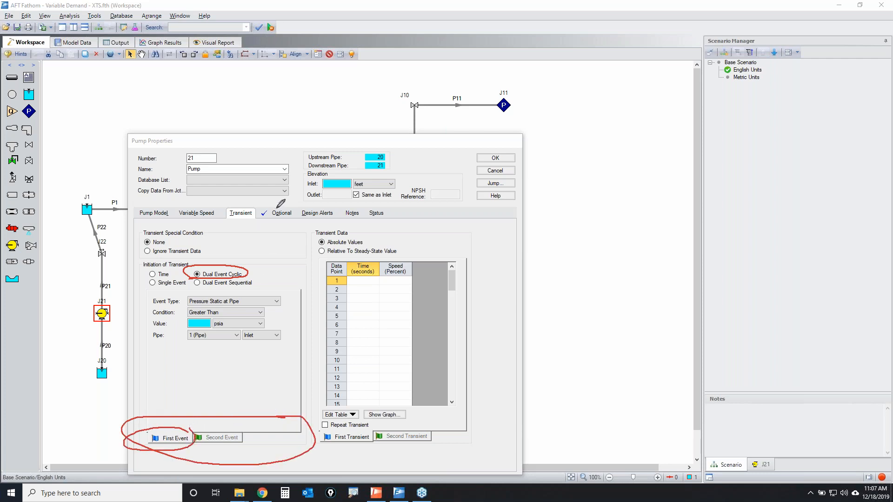
{"action": "mouse_move", "coordinate": [300, 204]}
{"action": "left_mouse_down"}
{"action": "mouse_move", "coordinate": [275, 223]}
{"action": "mouse_move", "coordinate": [303, 208]}
{"action": "left_mouse_up"}
{"action": "key", "text": "Escape"}
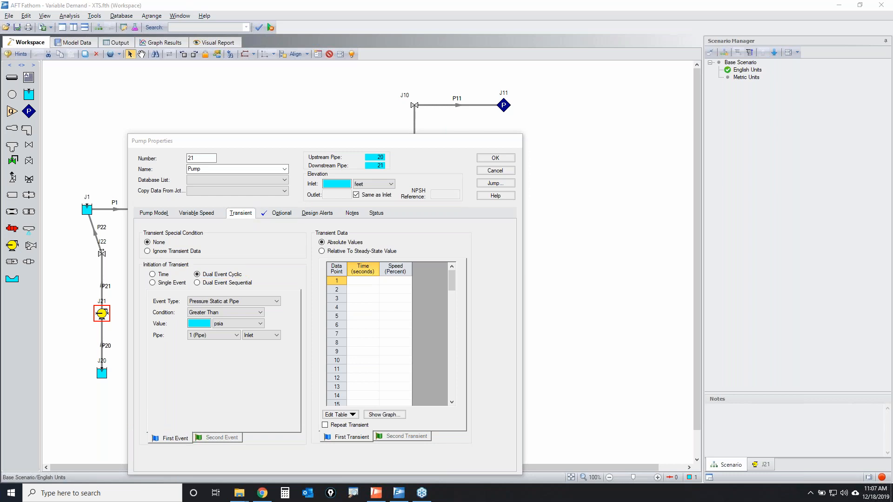
Enter pump J21's first transient speed data: 0 percent at 0 seconds and 100 percent at 5 seconds.
{"action": "left_click", "coordinate": [397, 280]}
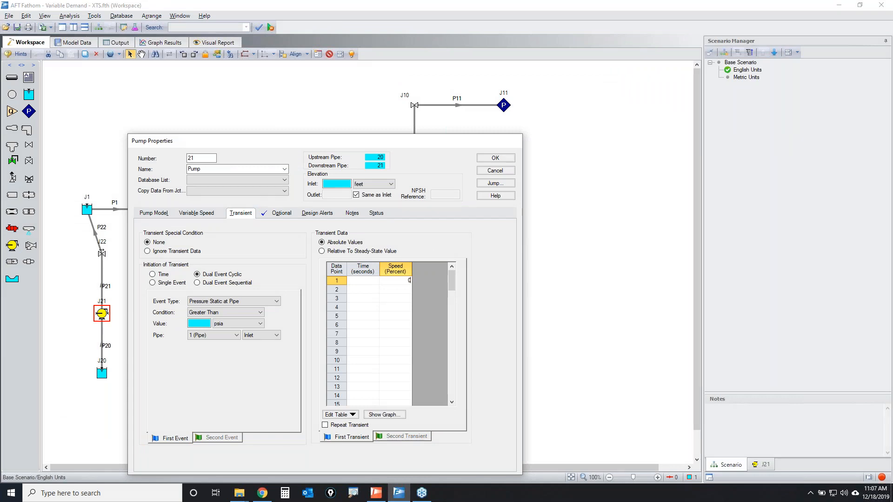
{"action": "key", "text": "Tab"}
{"action": "key", "text": "shift+Tab"}
{"action": "key", "text": "shift+Tab"}
{"action": "type", "text": "0"}
{"action": "key", "text": "Return"}
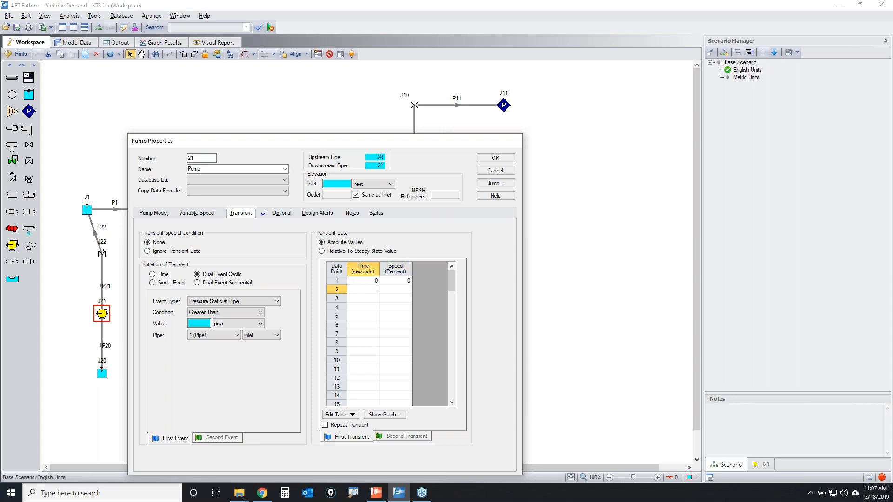
{"action": "type", "text": "5"}
{"action": "key", "text": "Tab"}
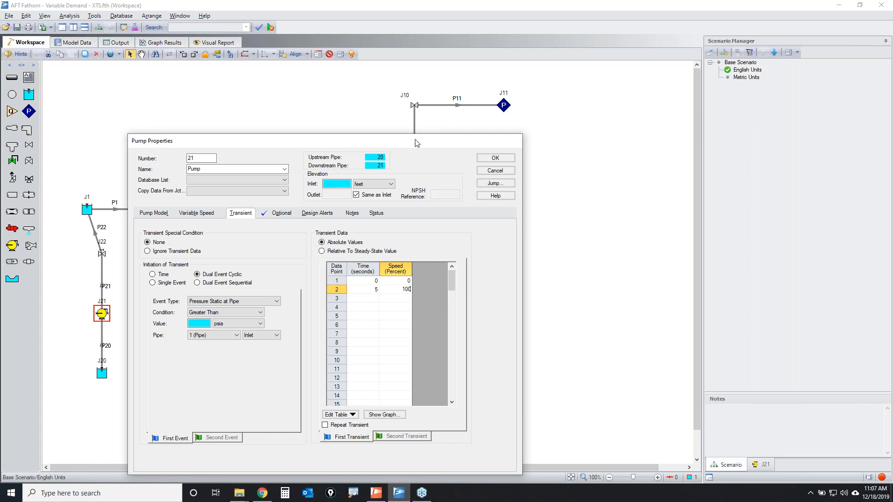
Set pump J21's first event to Reservoir Liquid Height, Less Than or Equal To 2 feet, at junction 1 (Reservoir).
{"action": "left_click_drag", "start_coordinate": [411, 147], "coordinate": [603, 121]}
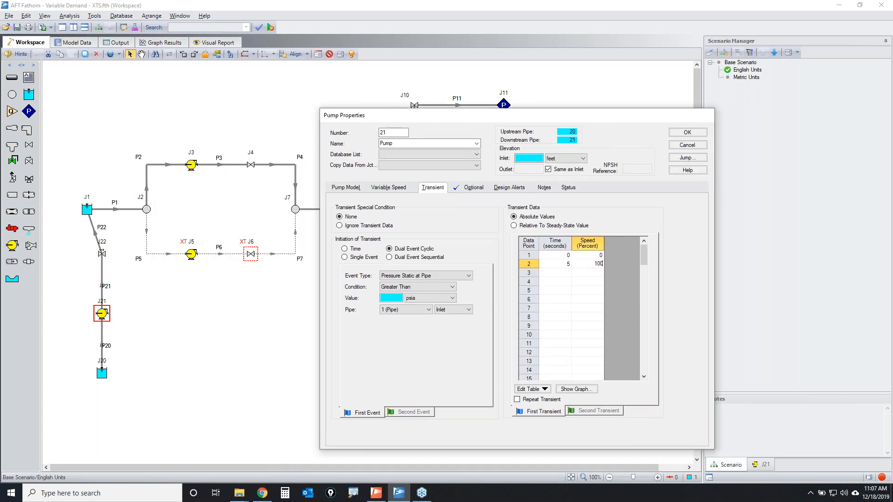
{"action": "mouse_move", "coordinate": [365, 264]}
{"action": "left_mouse_down"}
{"action": "mouse_move", "coordinate": [502, 337]}
{"action": "mouse_move", "coordinate": [400, 264]}
{"action": "left_mouse_up"}
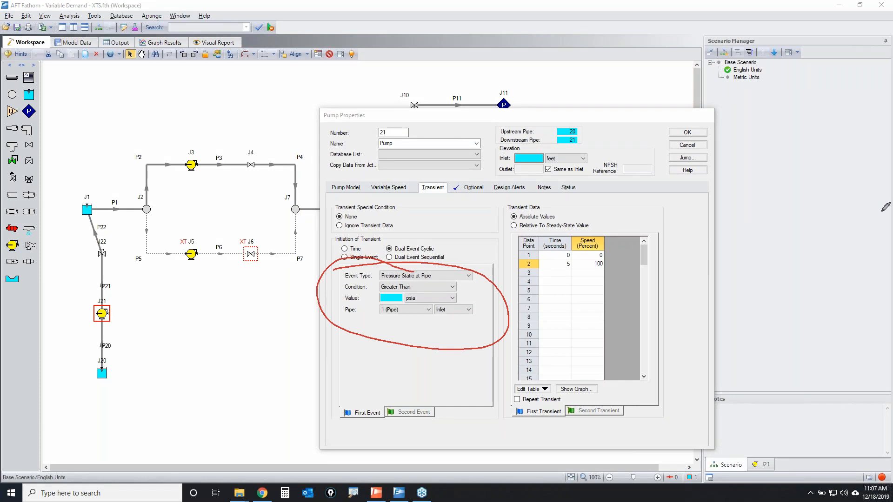
{"action": "key", "text": "Escape"}
{"action": "left_click", "coordinate": [433, 275]}
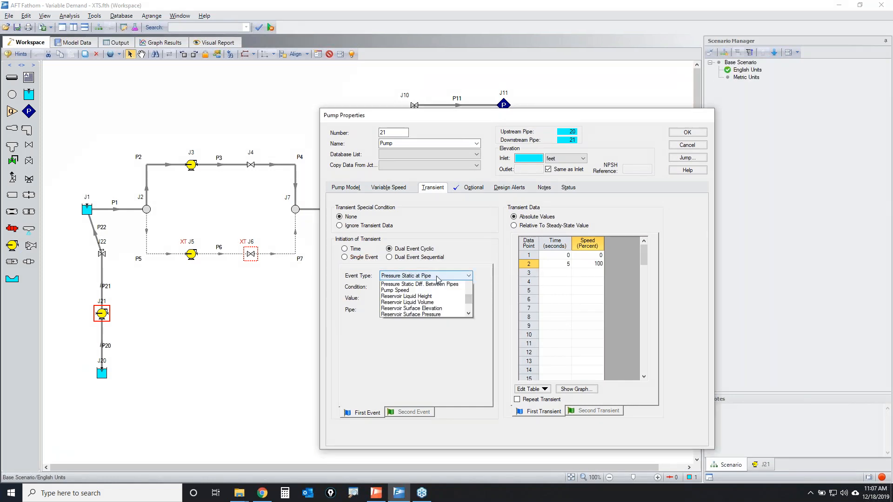
{"action": "scroll", "coordinate": [439, 292], "scroll_direction": "up", "scroll_amount": 1}
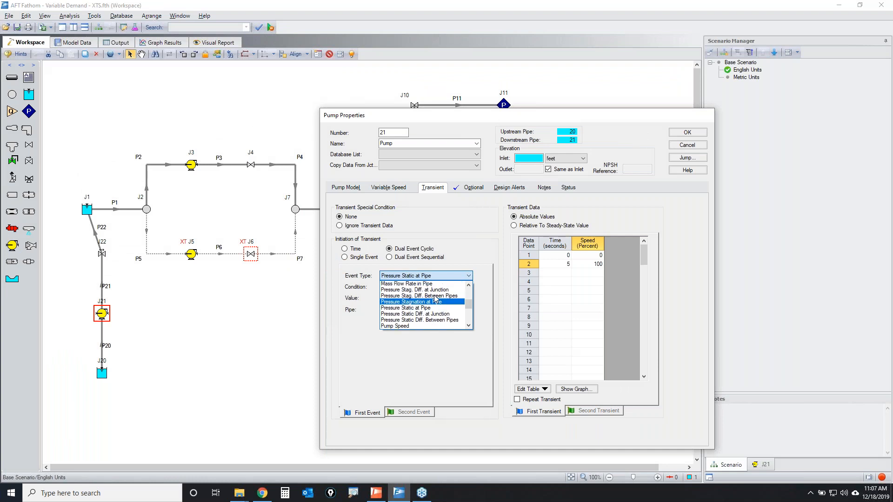
{"action": "left_click", "coordinate": [421, 327]}
{"action": "left_click", "coordinate": [419, 287]}
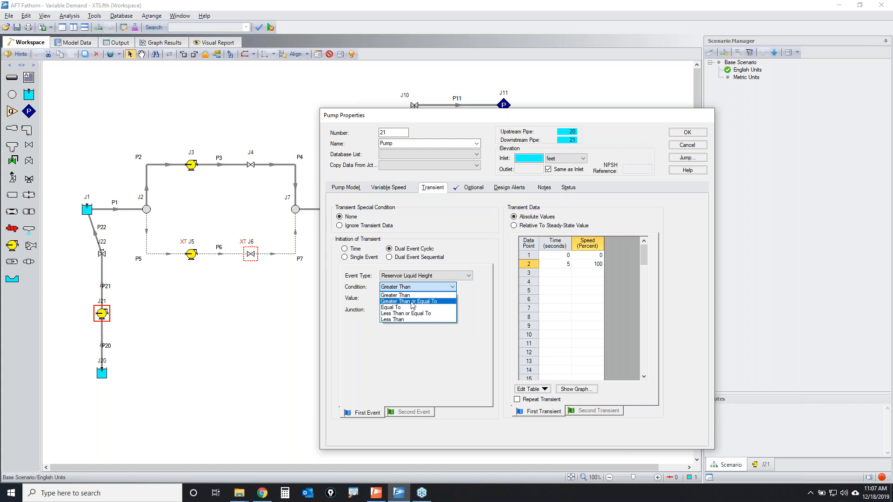
{"action": "left_click", "coordinate": [406, 306]}
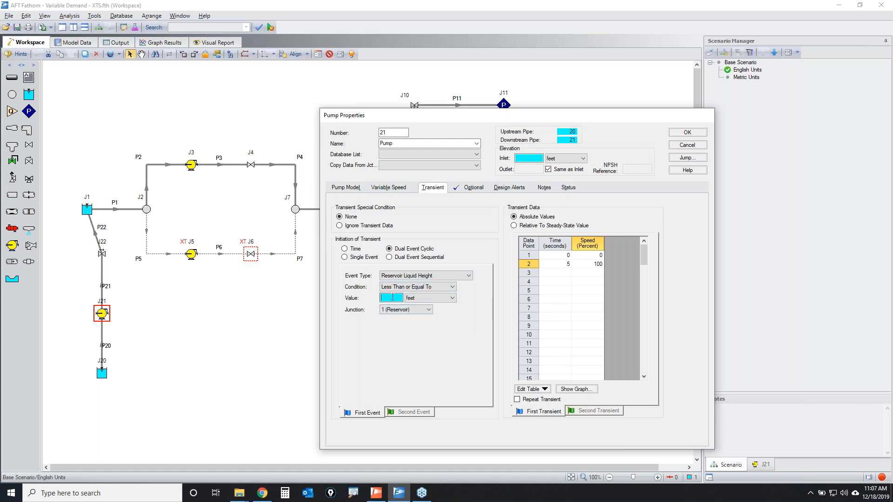
{"action": "left_click", "coordinate": [392, 315]}
Circle the event junction, reservoir J1 and the speed data, draw an arrow from pump J21 up to J1, and clear the marks.
{"action": "left_click_drag", "start_coordinate": [345, 308], "coordinate": [325, 307]}
{"action": "left_click_drag", "start_coordinate": [65, 189], "coordinate": [95, 196]}
{"action": "left_click_drag", "start_coordinate": [529, 246], "coordinate": [605, 237]}
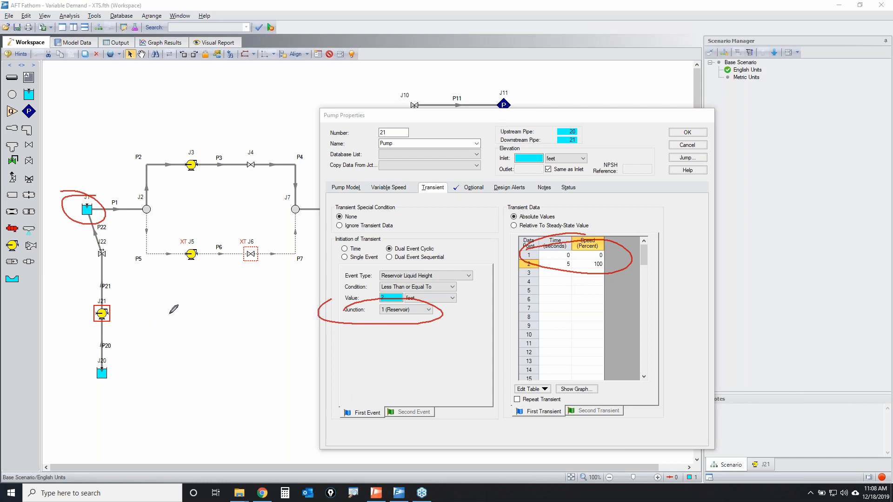
{"action": "mouse_move", "coordinate": [112, 328]}
{"action": "left_mouse_down"}
{"action": "mouse_move", "coordinate": [95, 218]}
{"action": "mouse_move", "coordinate": [104, 219]}
{"action": "left_mouse_up"}
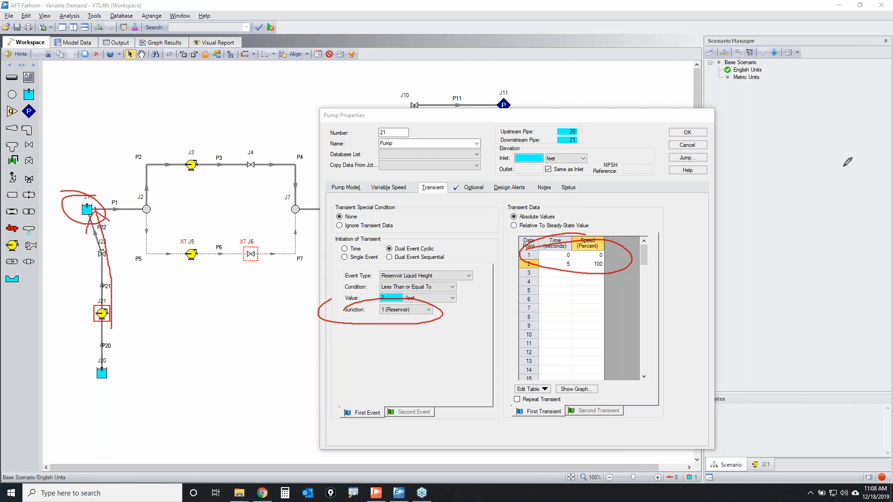
{"action": "key", "text": "Escape"}
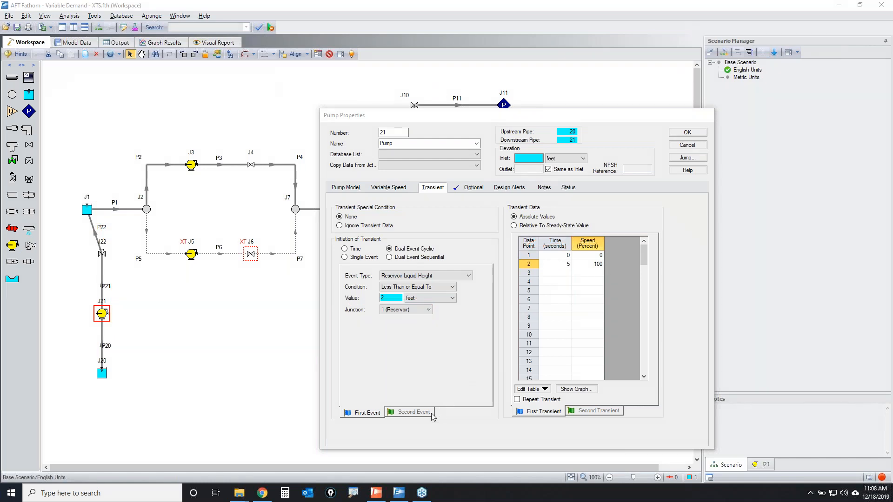
Enter the second event's transient speed data for pump J21: 100 percent at 0 seconds and 0 percent at 5 seconds.
{"action": "left_click", "coordinate": [412, 413]}
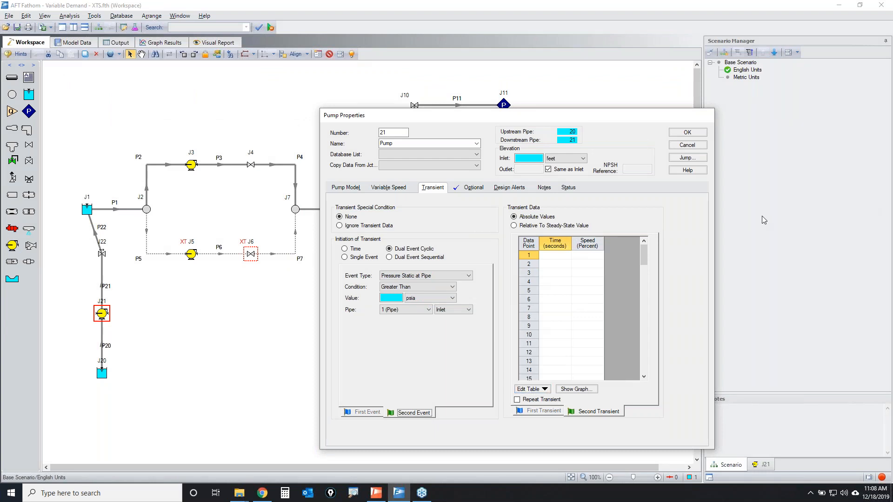
{"action": "left_click", "coordinate": [594, 256]}
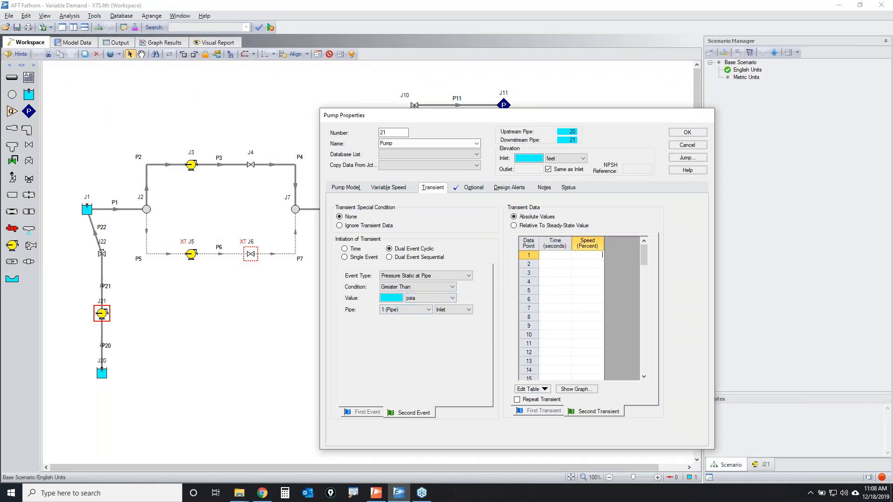
{"action": "left_click", "coordinate": [565, 255]}
{"action": "key", "text": "Tab"}
{"action": "key", "text": "Tab"}
{"action": "key", "text": "shift+Tab"}
{"action": "type", "text": "100"}
{"action": "key", "text": "Tab"}
{"action": "key", "text": "Tab"}
Set pump J21's second event to Reservoir Liquid Height, Greater Than or Equal To 4.5 feet, at junction 1 (Reservoir).
{"action": "left_click", "coordinate": [453, 276]}
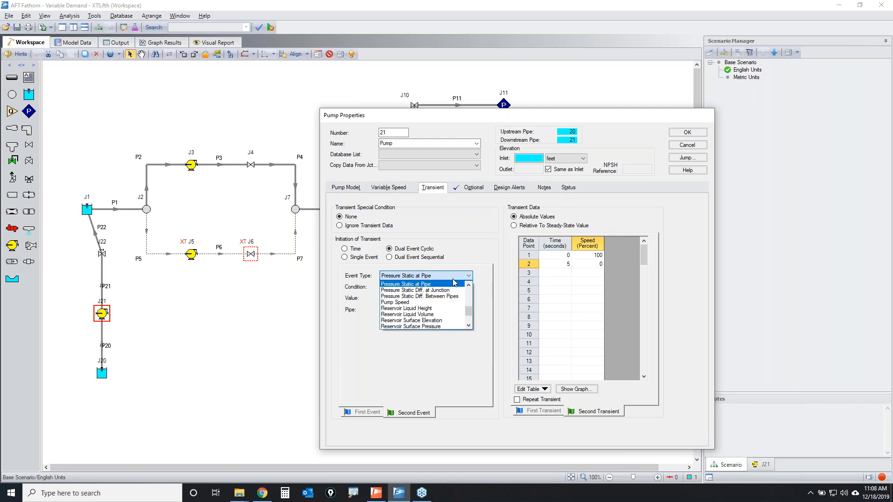
{"action": "left_click", "coordinate": [417, 309]}
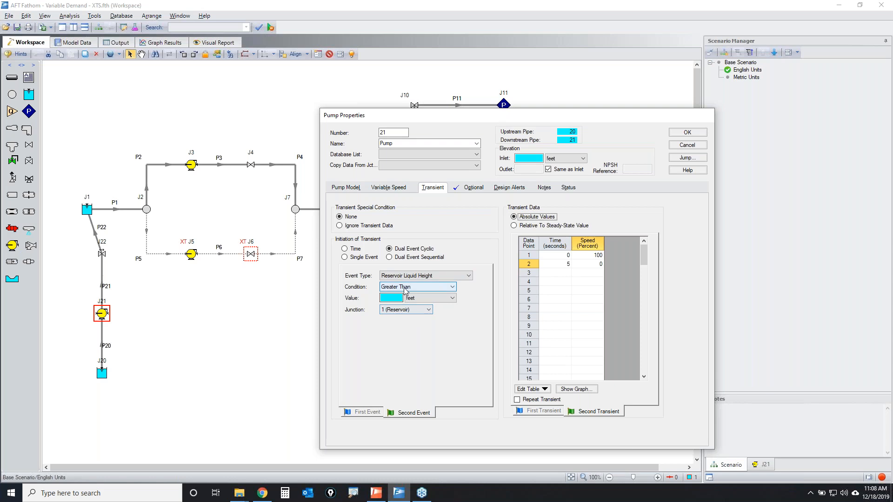
{"action": "left_click", "coordinate": [405, 287]}
{"action": "left_click", "coordinate": [405, 302]}
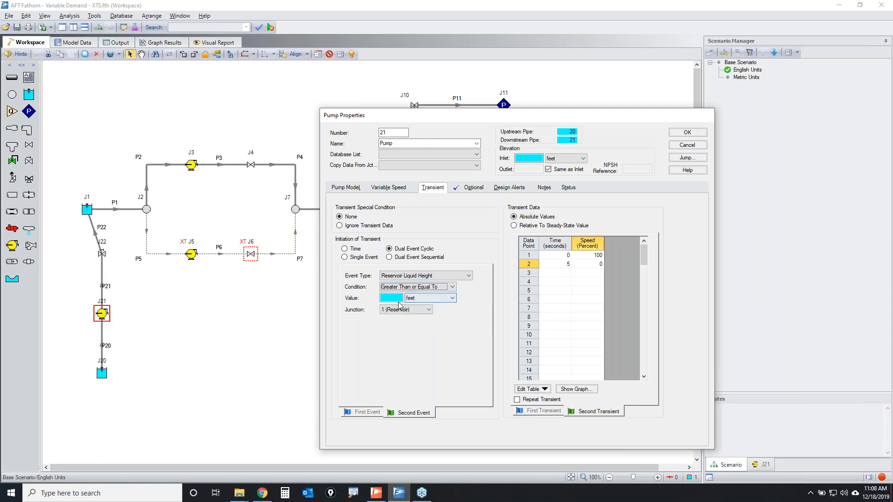
{"action": "left_click", "coordinate": [399, 298]}
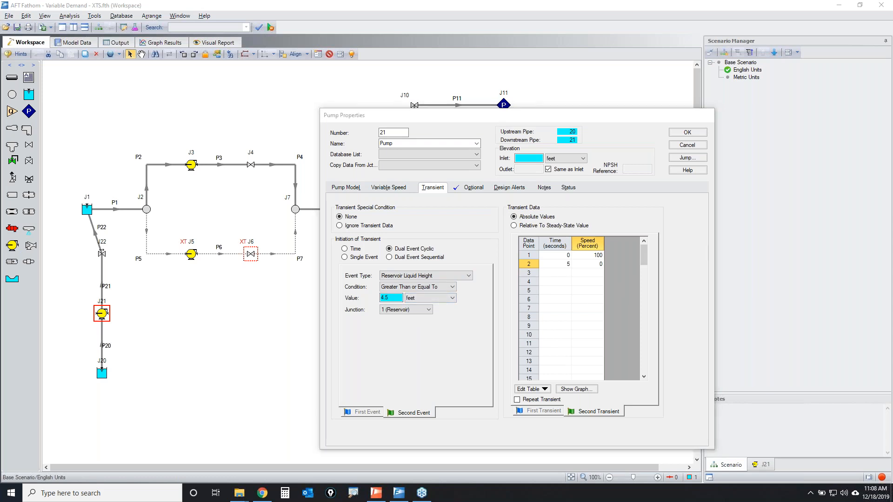
Circle the second transient data, J1 and J21, sketch cyclic reservoir level and pump speed curves over the model, and clear the marks.
{"action": "mouse_move", "coordinate": [606, 401]}
{"action": "left_mouse_down"}
{"action": "mouse_move", "coordinate": [648, 410]}
{"action": "mouse_move", "coordinate": [624, 406]}
{"action": "left_mouse_up"}
{"action": "mouse_move", "coordinate": [618, 248]}
{"action": "left_mouse_down"}
{"action": "mouse_move", "coordinate": [510, 256]}
{"action": "mouse_move", "coordinate": [585, 236]}
{"action": "left_mouse_up"}
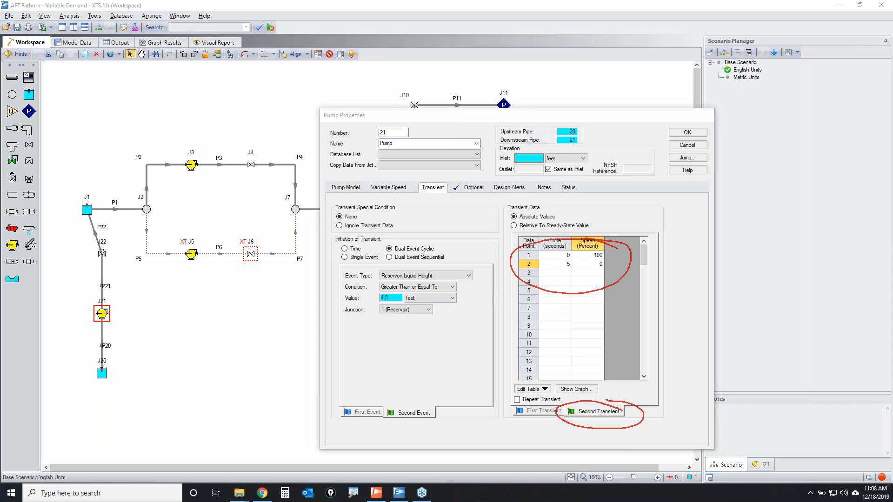
{"action": "mouse_move", "coordinate": [71, 199]}
{"action": "left_mouse_down"}
{"action": "mouse_move", "coordinate": [108, 213]}
{"action": "mouse_move", "coordinate": [87, 198]}
{"action": "mouse_move", "coordinate": [91, 206]}
{"action": "left_mouse_up"}
{"action": "mouse_move", "coordinate": [91, 135]}
{"action": "left_mouse_down"}
{"action": "mouse_move", "coordinate": [161, 278]}
{"action": "mouse_move", "coordinate": [314, 177]}
{"action": "mouse_move", "coordinate": [390, 299]}
{"action": "mouse_move", "coordinate": [560, 119]}
{"action": "mouse_move", "coordinate": [668, 305]}
{"action": "mouse_move", "coordinate": [710, 283]}
{"action": "left_mouse_up"}
{"action": "left_click_drag", "start_coordinate": [750, 248], "coordinate": [838, 139]}
{"action": "left_click_drag", "start_coordinate": [83, 307], "coordinate": [94, 304]}
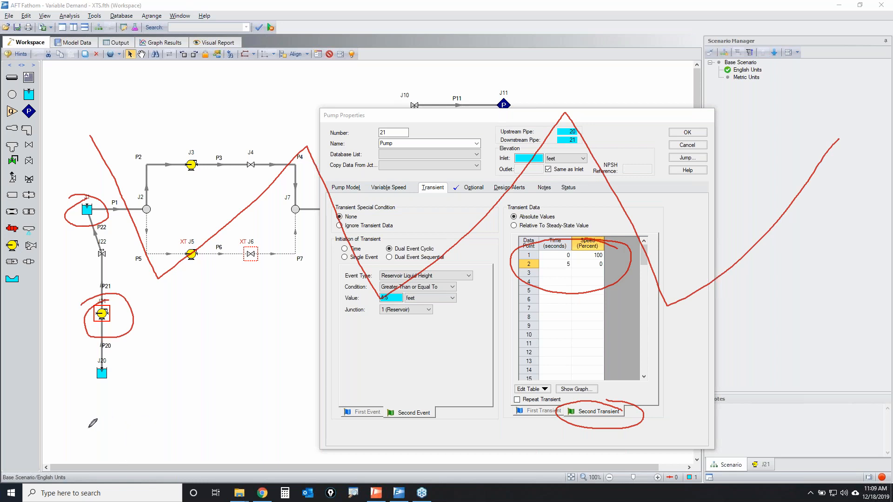
{"action": "mouse_move", "coordinate": [68, 428]}
{"action": "left_mouse_down"}
{"action": "mouse_move", "coordinate": [146, 347]}
{"action": "mouse_move", "coordinate": [215, 347]}
{"action": "mouse_move", "coordinate": [346, 441]}
{"action": "mouse_move", "coordinate": [437, 395]}
{"action": "mouse_move", "coordinate": [470, 345]}
{"action": "mouse_move", "coordinate": [586, 342]}
{"action": "mouse_move", "coordinate": [698, 440]}
{"action": "mouse_move", "coordinate": [740, 440]}
{"action": "left_mouse_up"}
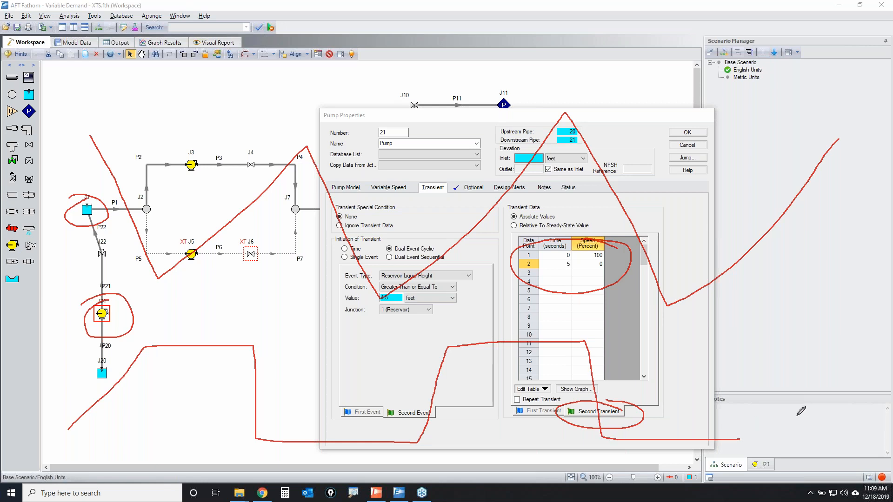
{"action": "key", "text": "Escape"}
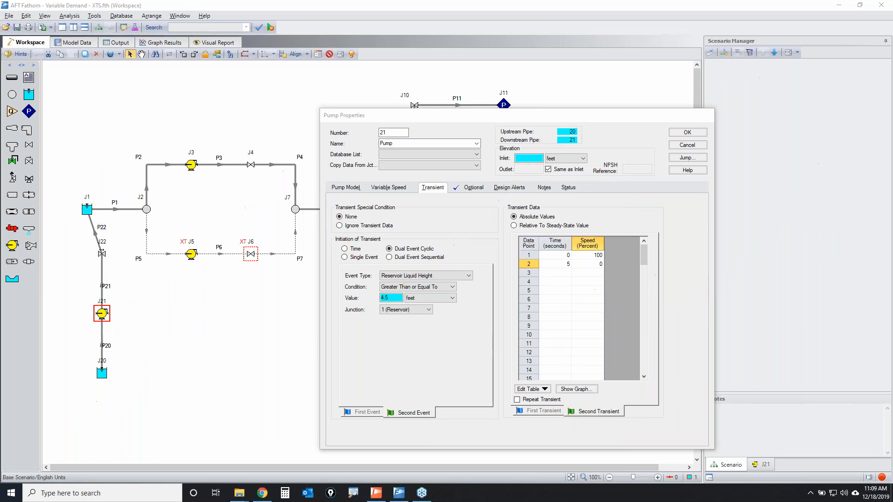
Circle the Dual Event Cyclic option and the two events, clear the marks, and cancel pump J21's property changes.
{"action": "mouse_move", "coordinate": [395, 254]}
{"action": "left_mouse_down"}
{"action": "mouse_move", "coordinate": [414, 252]}
{"action": "mouse_move", "coordinate": [382, 239]}
{"action": "mouse_move", "coordinate": [388, 257]}
{"action": "left_mouse_up"}
{"action": "mouse_move", "coordinate": [438, 392]}
{"action": "left_mouse_down"}
{"action": "mouse_move", "coordinate": [353, 428]}
{"action": "mouse_move", "coordinate": [442, 390]}
{"action": "left_mouse_up"}
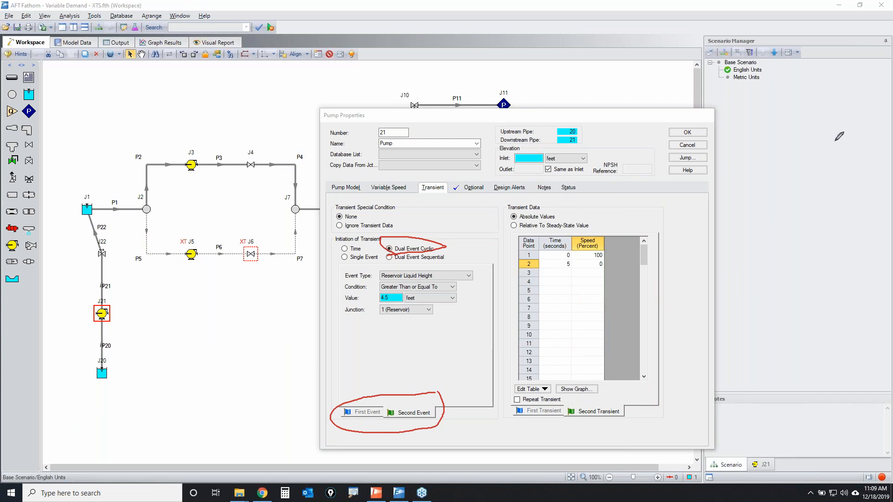
{"action": "left_click", "coordinate": [861, 126]}
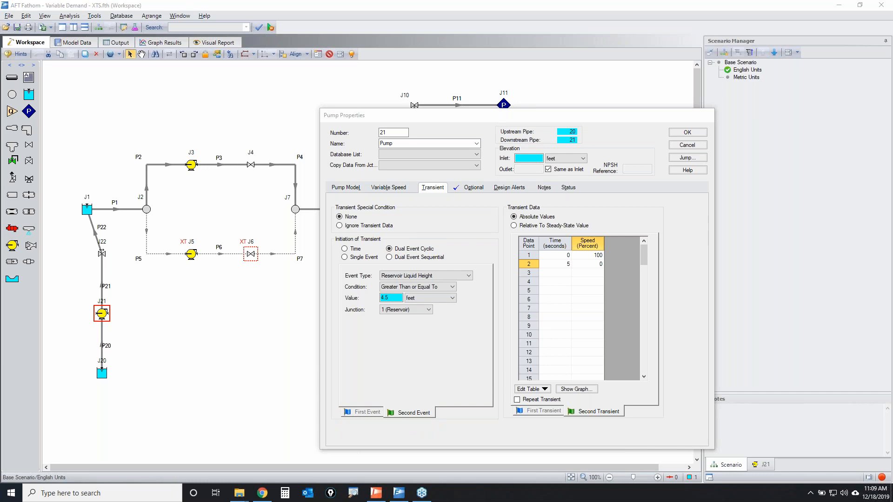
{"action": "left_click", "coordinate": [678, 144]}
Switch to AFT Impulse and open the model Pump Trip With Accumulator.imp from the Desktop.
{"action": "left_click", "coordinate": [376, 493]}
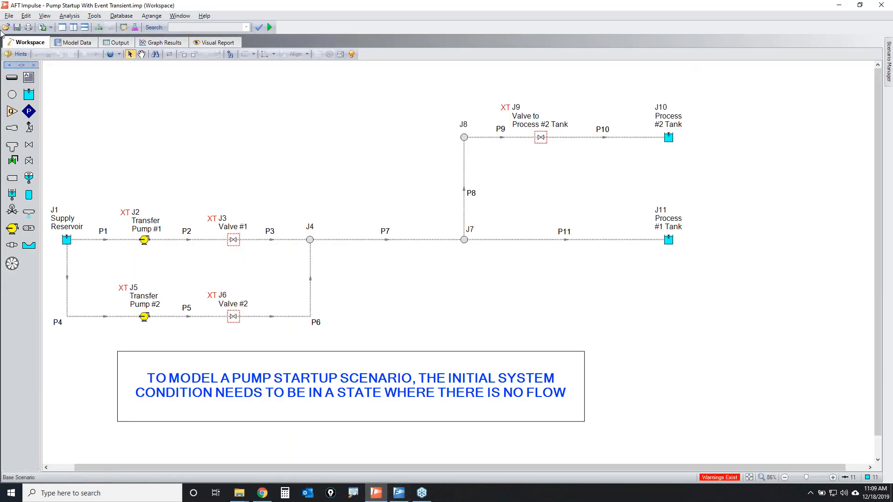
{"action": "left_click", "coordinate": [6, 27]}
{"action": "left_click", "coordinate": [478, 281]}
{"action": "scroll", "coordinate": [419, 194], "scroll_direction": "down", "scroll_amount": 1}
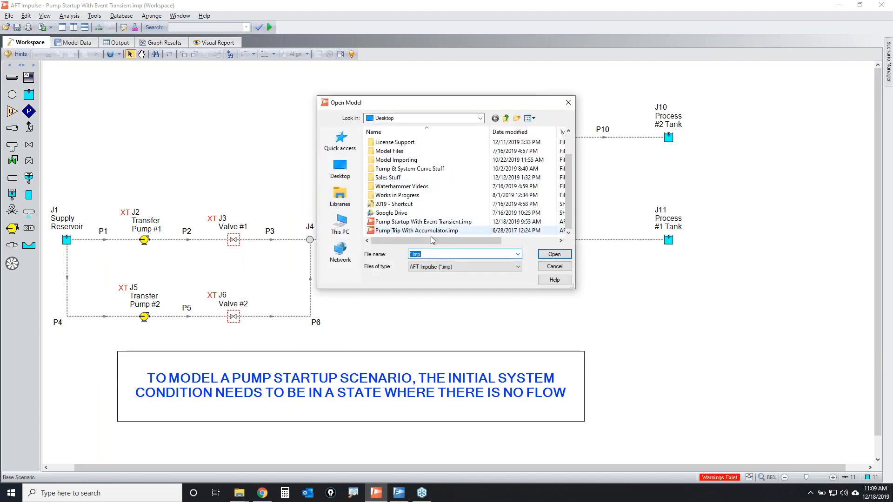
{"action": "left_click", "coordinate": [416, 231]}
{"action": "left_click", "coordinate": [551, 255]}
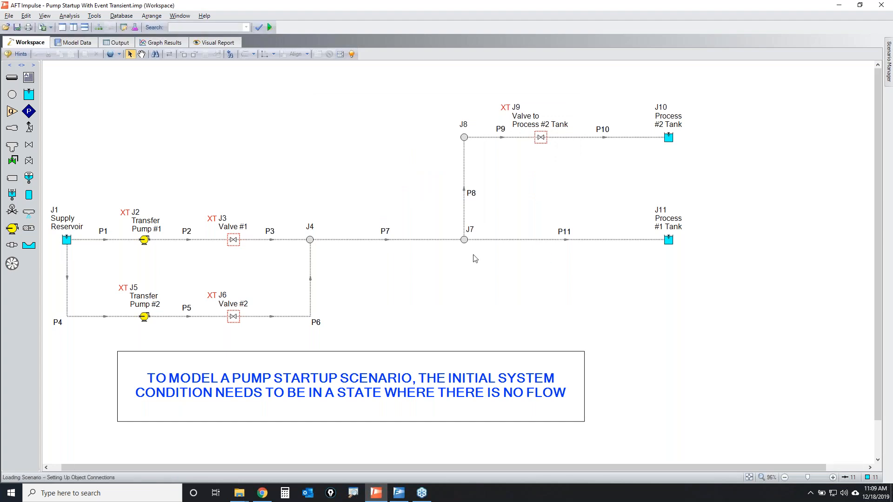
View the properties of pump J2 and close them without changes.
{"action": "scroll", "coordinate": [235, 251], "scroll_direction": "up", "scroll_amount": 2}
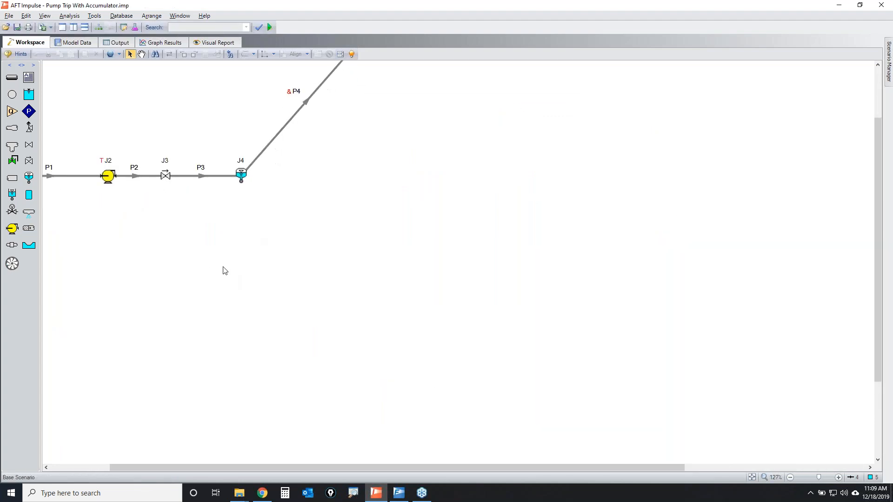
{"action": "left_click_drag", "start_coordinate": [224, 268], "coordinate": [588, 399]}
{"action": "left_click", "coordinate": [188, 253]}
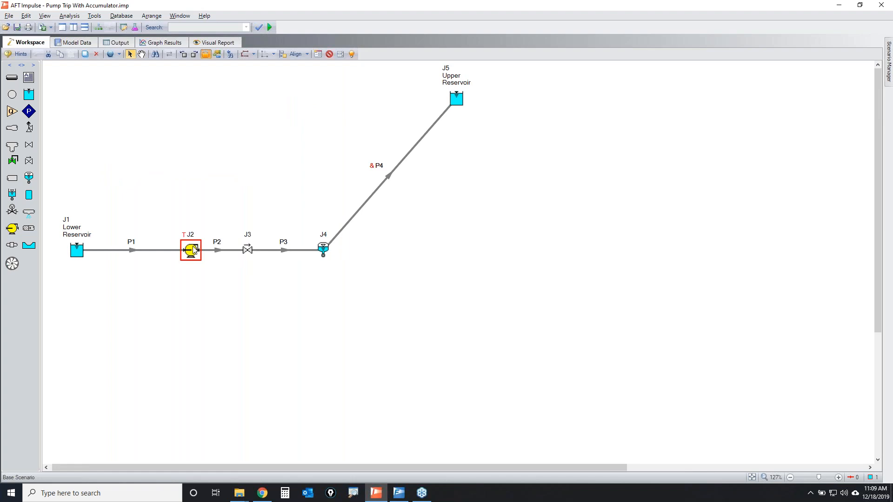
{"action": "double_click", "coordinate": [193, 252]}
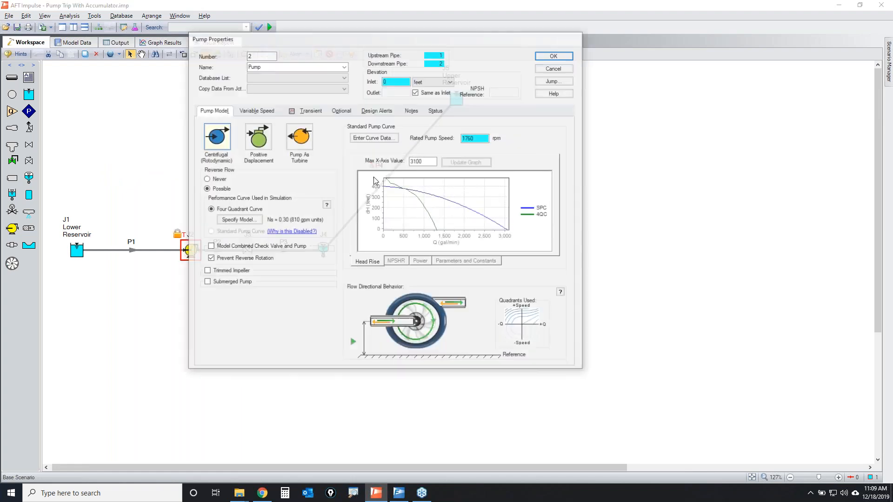
{"action": "left_click", "coordinate": [555, 67]}
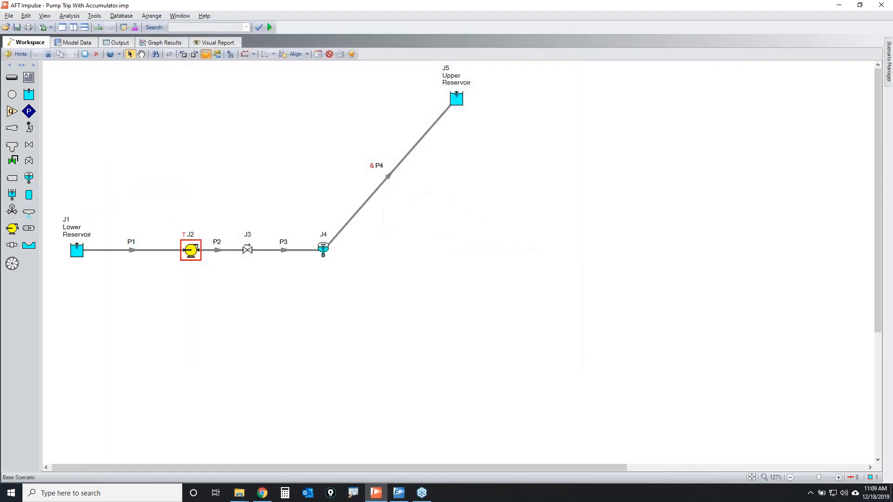
Draw a backflow line from the upper reservoir to pump J2, circle check valve J3, and clear the marks.
{"action": "mouse_move", "coordinate": [471, 130]}
{"action": "left_mouse_down"}
{"action": "mouse_move", "coordinate": [368, 288]}
{"action": "mouse_move", "coordinate": [201, 292]}
{"action": "left_mouse_up"}
{"action": "mouse_move", "coordinate": [237, 236]}
{"action": "left_mouse_down"}
{"action": "mouse_move", "coordinate": [225, 243]}
{"action": "mouse_move", "coordinate": [258, 228]}
{"action": "left_mouse_up"}
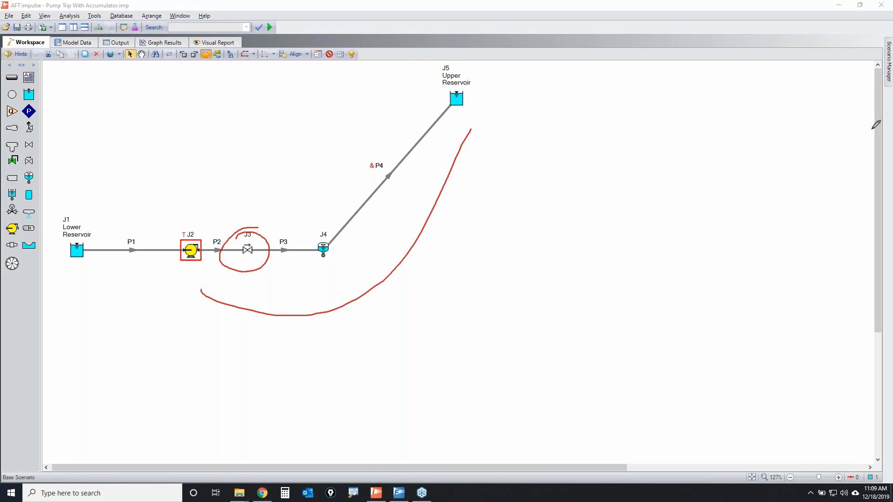
{"action": "key", "text": "Escape"}
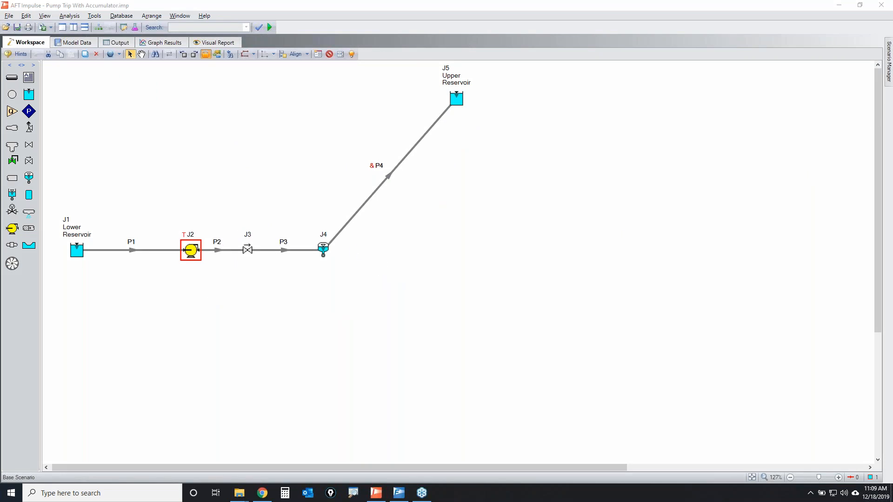
Open check valve J3's properties, circle the three valve model options, cross them out, and clear the marks.
{"action": "double_click", "coordinate": [248, 254]}
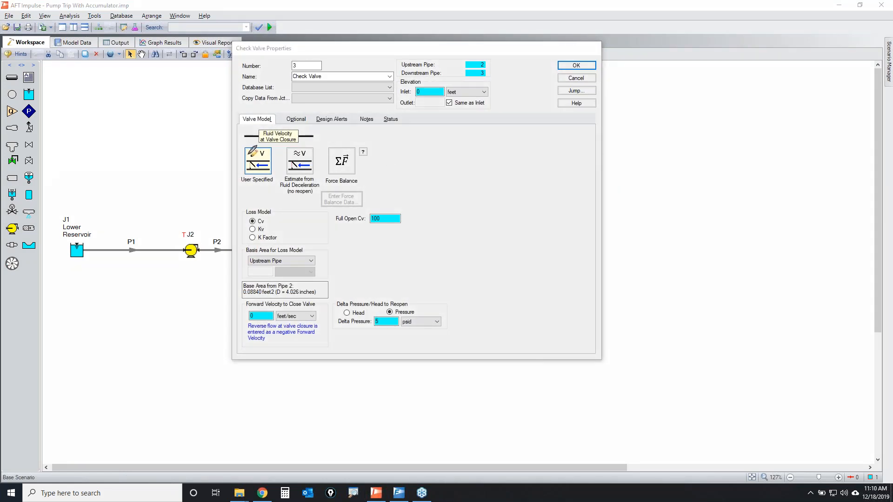
{"action": "mouse_move", "coordinate": [246, 145]}
{"action": "left_mouse_down"}
{"action": "mouse_move", "coordinate": [378, 194]}
{"action": "mouse_move", "coordinate": [245, 137]}
{"action": "left_mouse_up"}
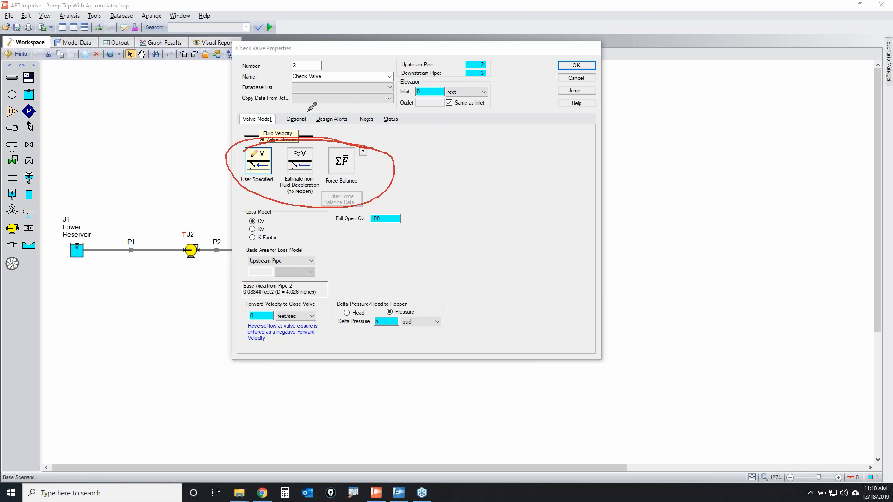
{"action": "mouse_move", "coordinate": [286, 114]}
{"action": "left_mouse_down"}
{"action": "mouse_move", "coordinate": [274, 122]}
{"action": "mouse_move", "coordinate": [287, 121]}
{"action": "mouse_move", "coordinate": [272, 116]}
{"action": "mouse_move", "coordinate": [283, 116]}
{"action": "left_mouse_up"}
{"action": "left_click_drag", "start_coordinate": [402, 112], "coordinate": [221, 187]}
{"action": "left_click_drag", "start_coordinate": [222, 120], "coordinate": [446, 237]}
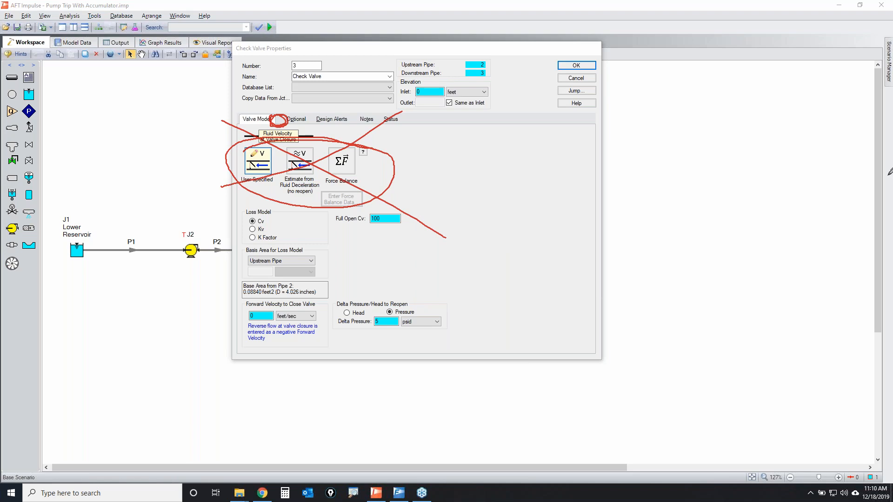
{"action": "key", "text": "Escape"}
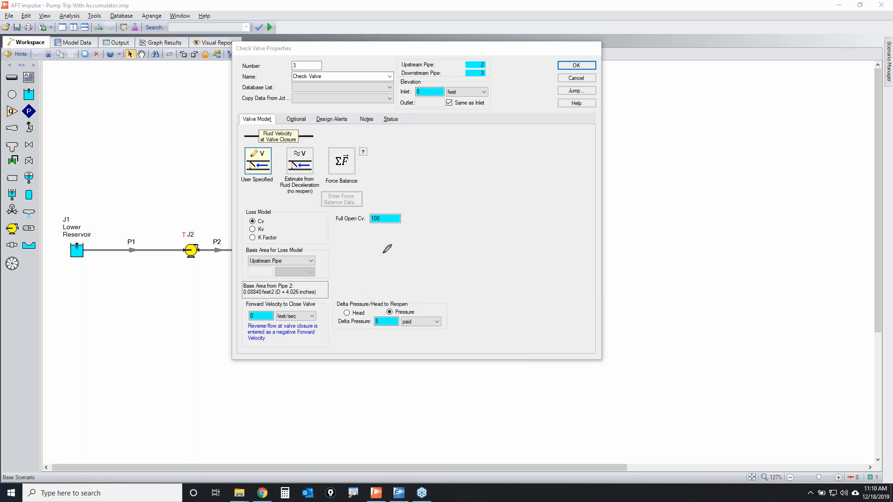
Circle the full open Cv, forward velocity to close, and delta pressure to reopen, clear the marks, and cancel the check valve properties.
{"action": "mouse_move", "coordinate": [334, 212]}
{"action": "left_mouse_down"}
{"action": "mouse_move", "coordinate": [389, 211]}
{"action": "mouse_move", "coordinate": [341, 212]}
{"action": "mouse_move", "coordinate": [355, 207]}
{"action": "left_mouse_up"}
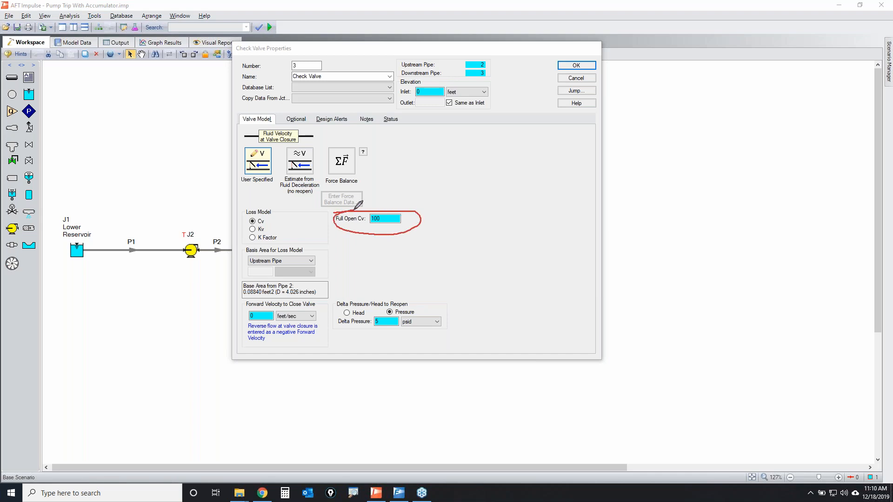
{"action": "mouse_move", "coordinate": [241, 309]}
{"action": "left_mouse_down"}
{"action": "mouse_move", "coordinate": [326, 306]}
{"action": "mouse_move", "coordinate": [231, 305]}
{"action": "mouse_move", "coordinate": [279, 296]}
{"action": "left_mouse_up"}
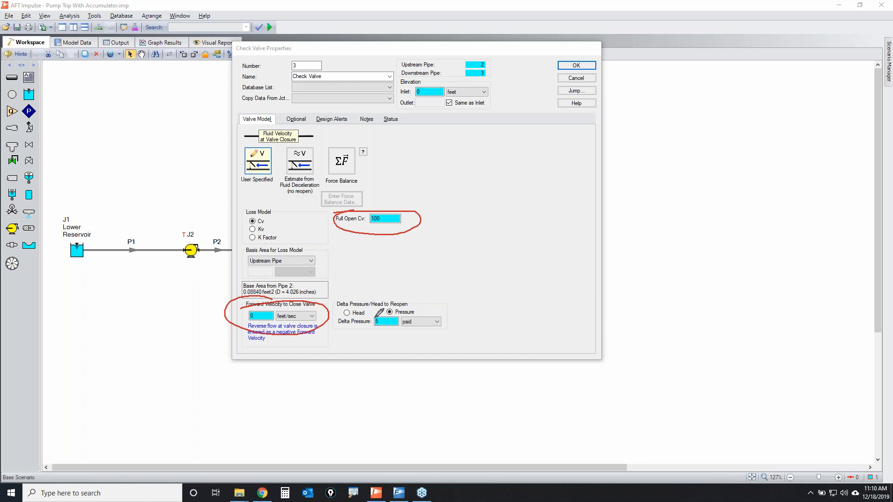
{"action": "mouse_move", "coordinate": [335, 303]}
{"action": "left_mouse_down"}
{"action": "mouse_move", "coordinate": [354, 333]}
{"action": "mouse_move", "coordinate": [401, 285]}
{"action": "left_mouse_up"}
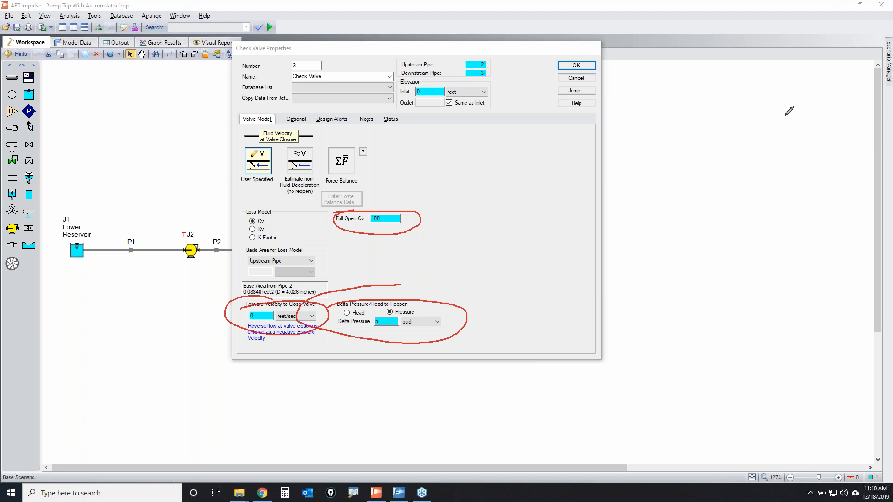
{"action": "key", "text": "Escape"}
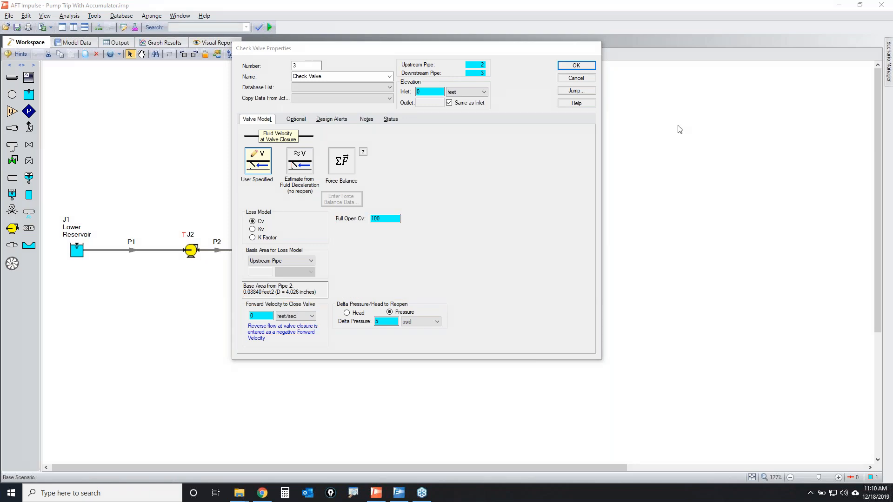
{"action": "left_click", "coordinate": [576, 78]}
Replace check valve J3 between pipes P2 and P3 with a regular Valve junction.
{"action": "left_click", "coordinate": [249, 254]}
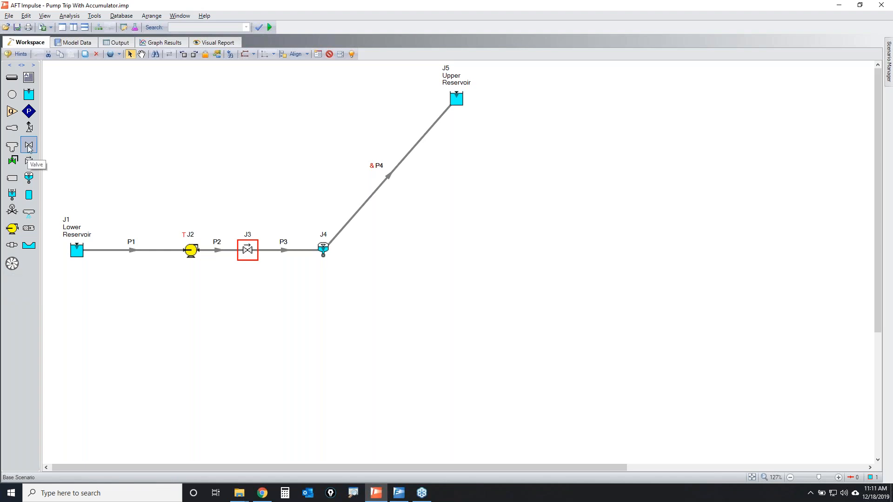
{"action": "left_click_drag", "start_coordinate": [29, 148], "coordinate": [30, 149]}
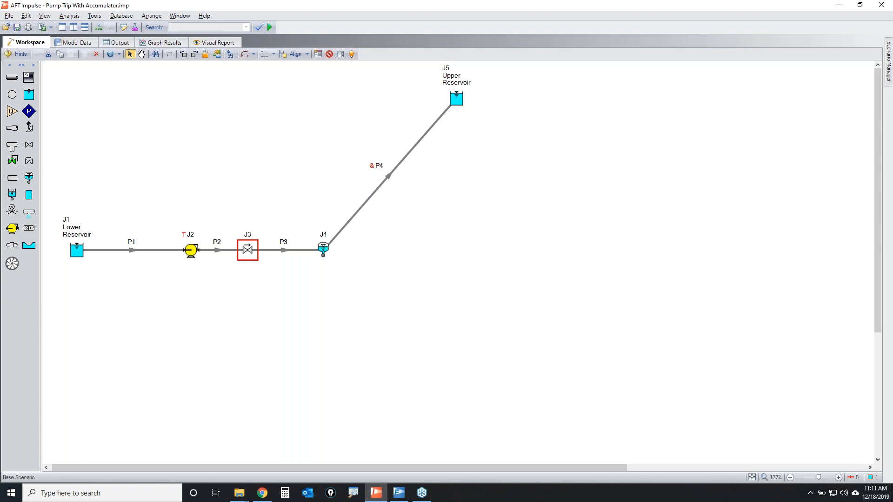
{"action": "left_click_drag", "start_coordinate": [28, 145], "coordinate": [247, 250]}
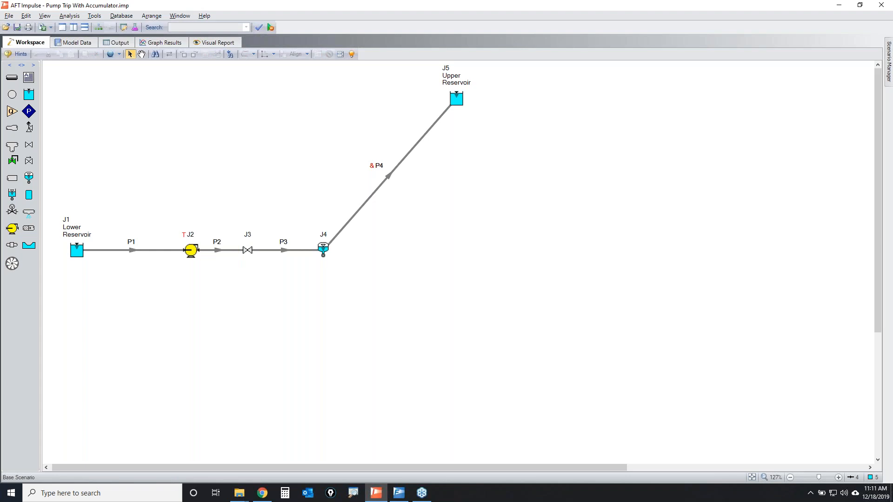
Set valve J3's transient initiation to Dual Event Cyclic and move its properties window clear of the pump line.
{"action": "double_click", "coordinate": [248, 251]}
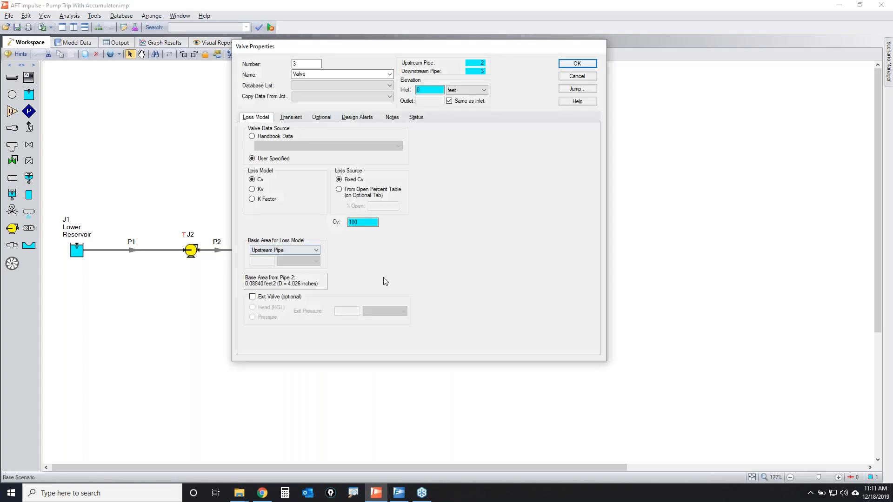
{"action": "left_click", "coordinate": [291, 118]}
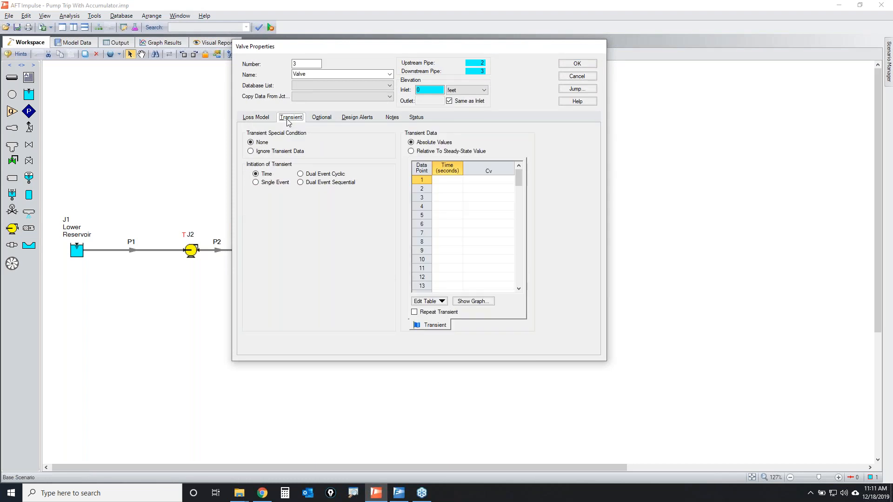
{"action": "left_click", "coordinate": [327, 174]}
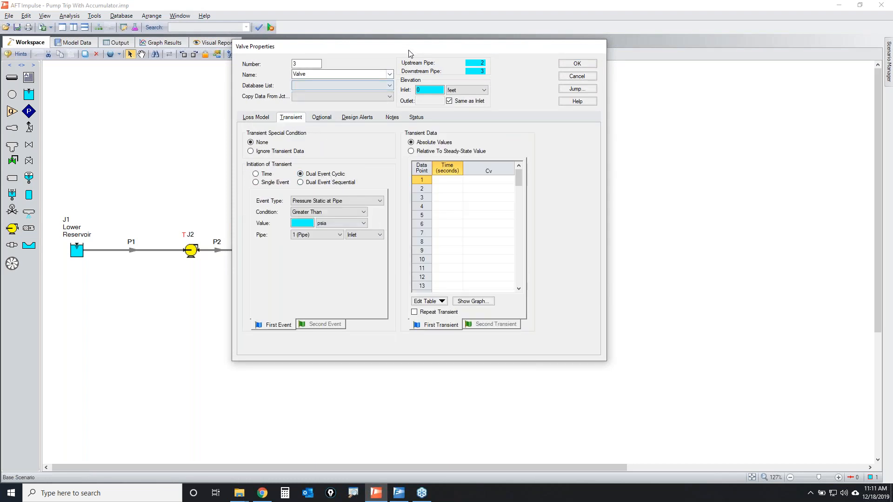
{"action": "left_click_drag", "start_coordinate": [401, 46], "coordinate": [622, 106]}
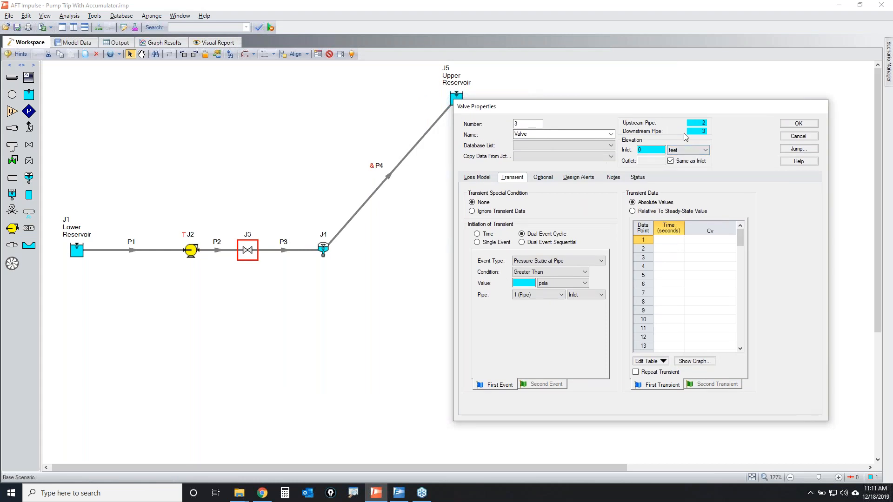
Review valve J3's optional and loss model settings, and enter a Cv of 100 for the first transient's first data point.
{"action": "left_click", "coordinate": [545, 177]}
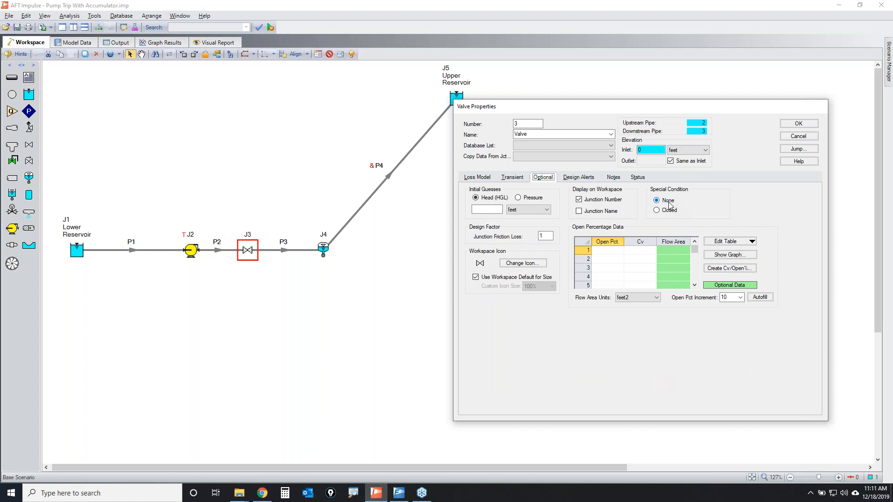
{"action": "left_click", "coordinate": [516, 178]}
{"action": "left_click", "coordinate": [481, 178]}
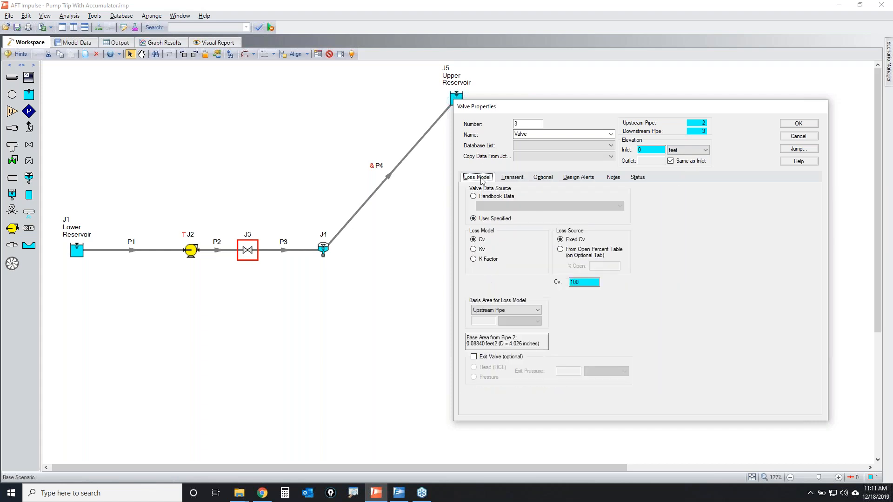
{"action": "key", "text": "Tab"}
{"action": "left_click", "coordinate": [516, 177]}
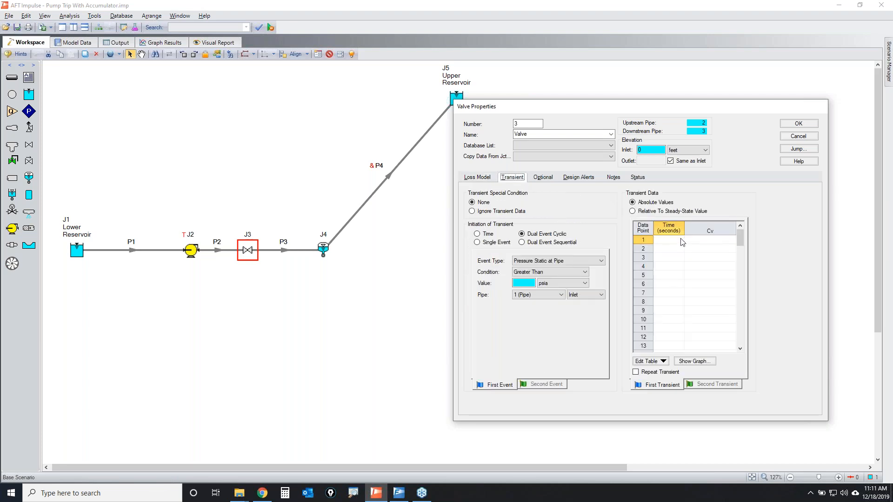
{"action": "left_click", "coordinate": [701, 241]}
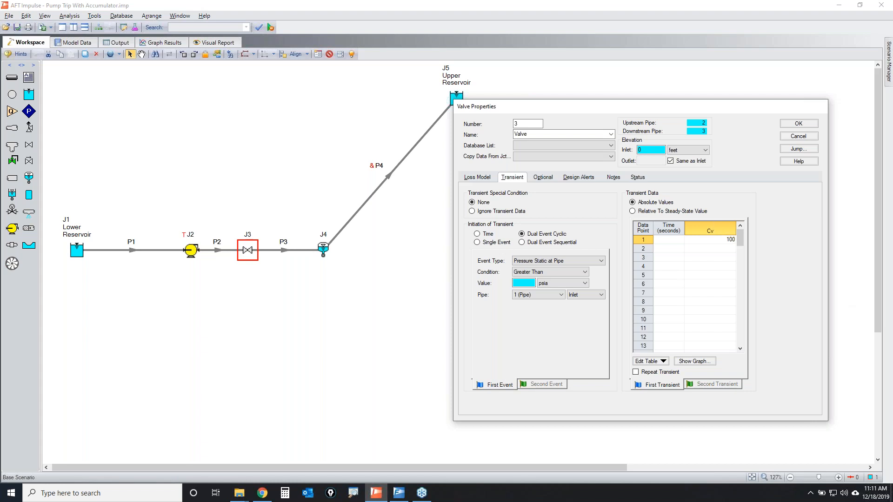
Circle the First Event, First Transient and Loss Model labels in the valve properties, and clear the marks.
{"action": "mouse_move", "coordinate": [465, 372]}
{"action": "left_mouse_down"}
{"action": "mouse_move", "coordinate": [468, 382]}
{"action": "mouse_move", "coordinate": [509, 372]}
{"action": "left_mouse_up"}
{"action": "mouse_move", "coordinate": [623, 382]}
{"action": "left_mouse_down"}
{"action": "mouse_move", "coordinate": [680, 374]}
{"action": "mouse_move", "coordinate": [625, 372]}
{"action": "left_mouse_up"}
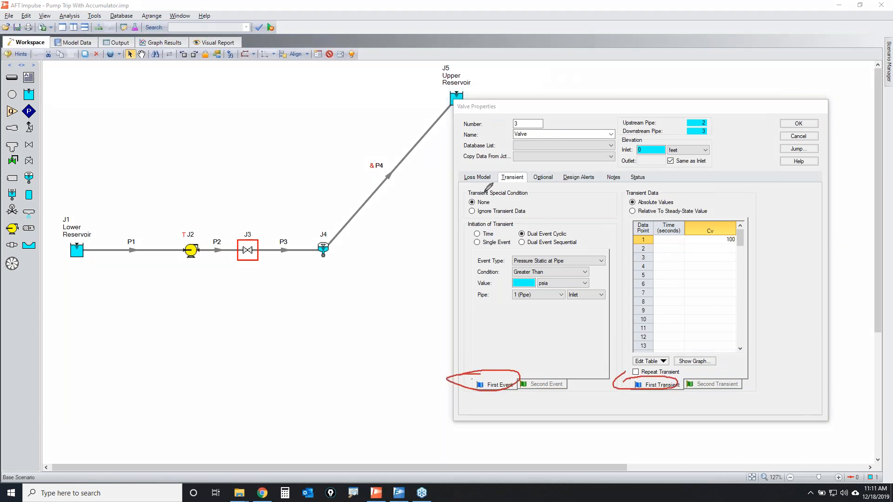
{"action": "mouse_move", "coordinate": [488, 173]}
{"action": "left_mouse_down"}
{"action": "mouse_move", "coordinate": [443, 172]}
{"action": "mouse_move", "coordinate": [491, 178]}
{"action": "left_mouse_up"}
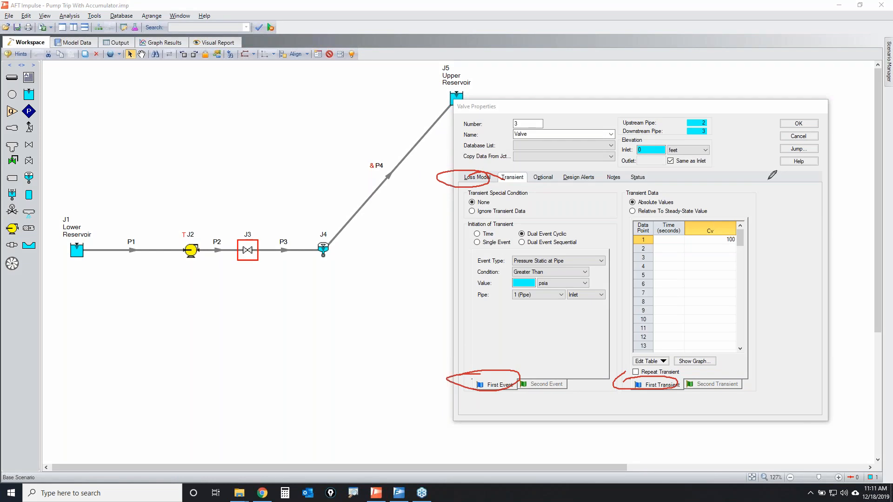
{"action": "key", "text": "Escape"}
Complete the first transient with time 0 for the first point and Cv 0 at 0.02 seconds, and preview its graph.
{"action": "left_click", "coordinate": [682, 241]}
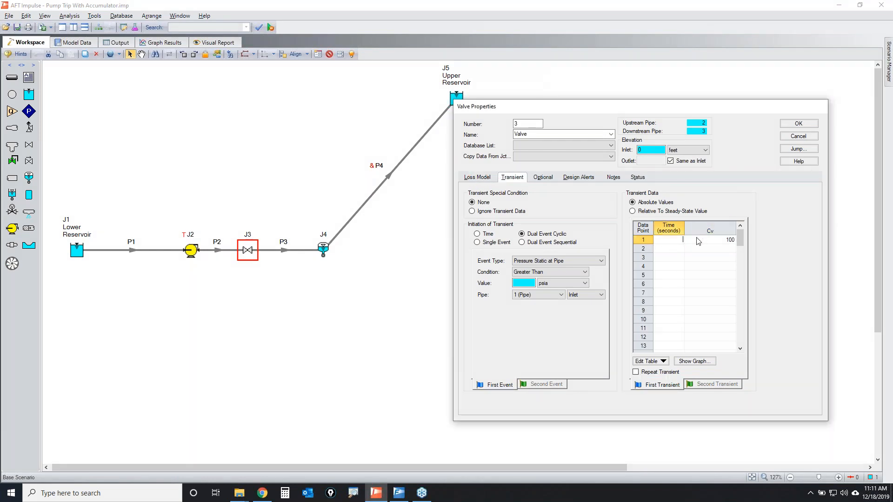
{"action": "left_click", "coordinate": [730, 240]}
{"action": "left_click", "coordinate": [682, 249]}
{"action": "type", "text": "0.02"}
{"action": "type", "text": "0"}
{"action": "key", "text": "Tab"}
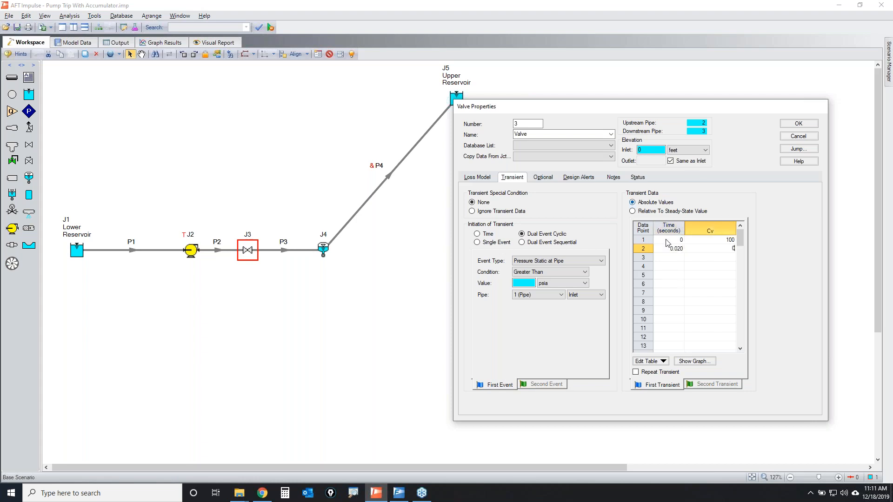
{"action": "left_click", "coordinate": [694, 361]}
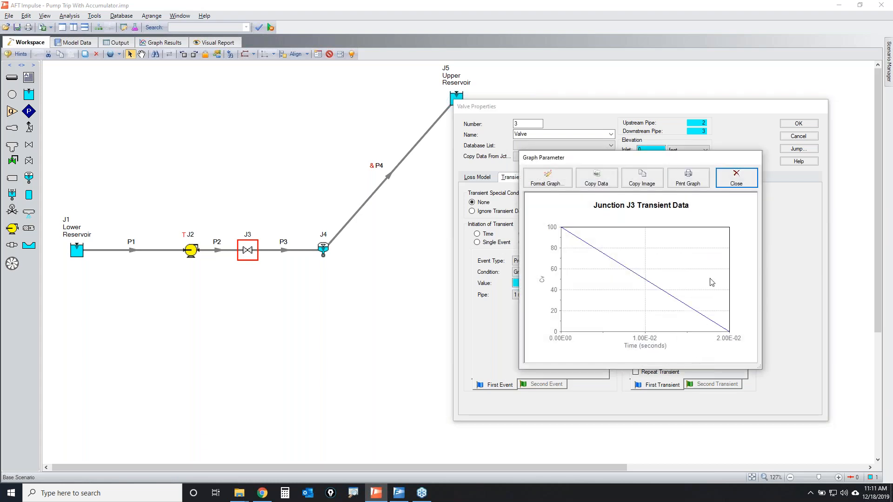
{"action": "left_click", "coordinate": [737, 178]}
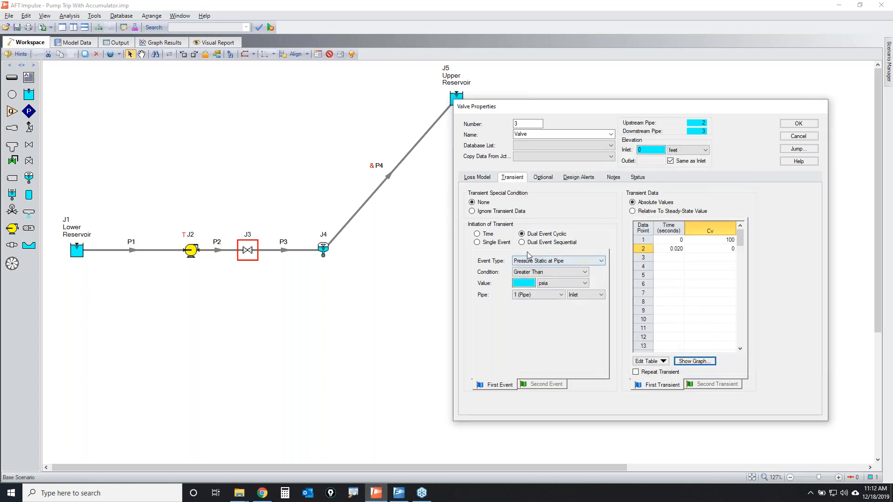
Define the first event as Velocity in Pipe, Less Than or Equal To 0 feet/sec.
{"action": "left_click", "coordinate": [877, 173]}
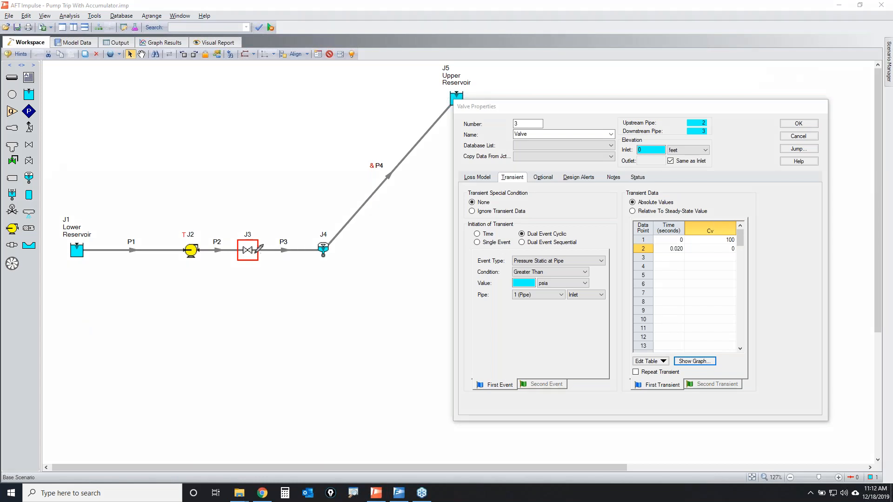
{"action": "left_click", "coordinate": [886, 126]}
{"action": "left_click", "coordinate": [528, 260]}
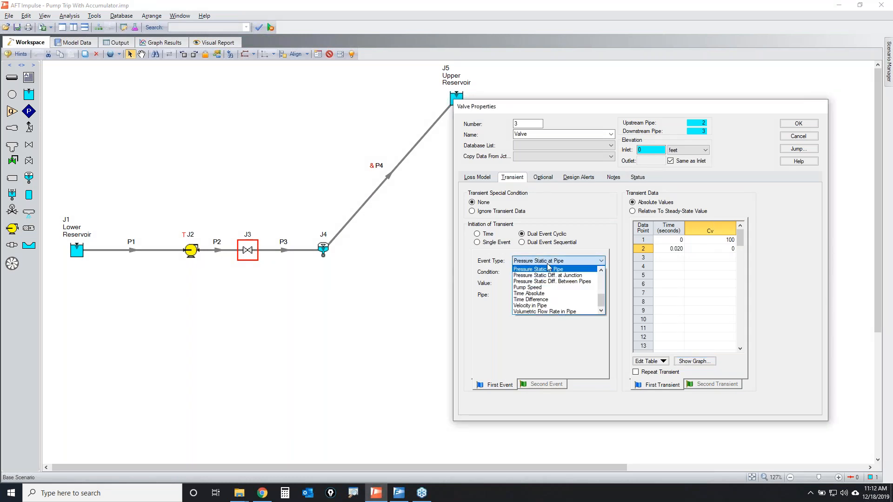
{"action": "left_click", "coordinate": [537, 306]}
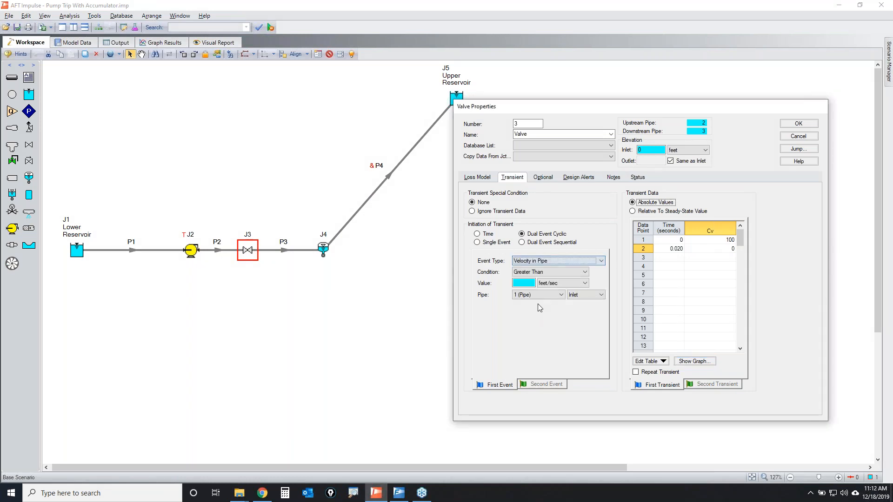
{"action": "left_click", "coordinate": [549, 271]}
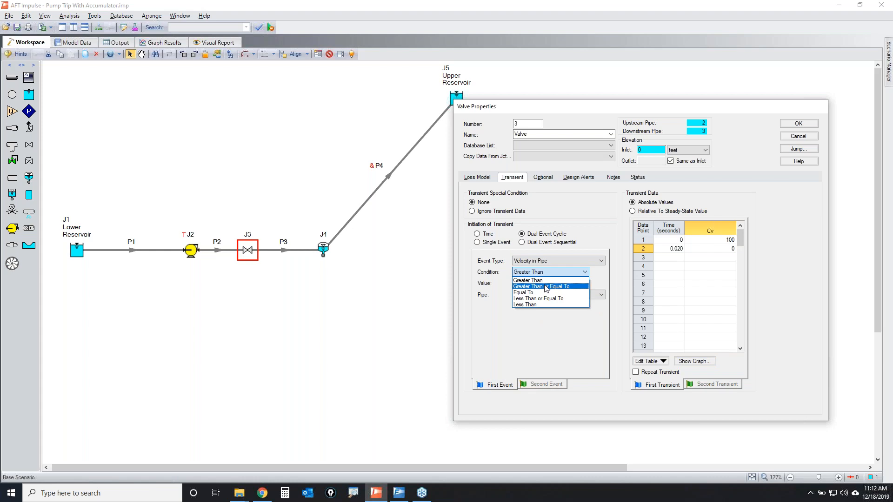
{"action": "left_click", "coordinate": [546, 286]}
{"action": "left_click", "coordinate": [542, 272]}
{"action": "left_click", "coordinate": [537, 298]}
{"action": "left_click", "coordinate": [528, 284]}
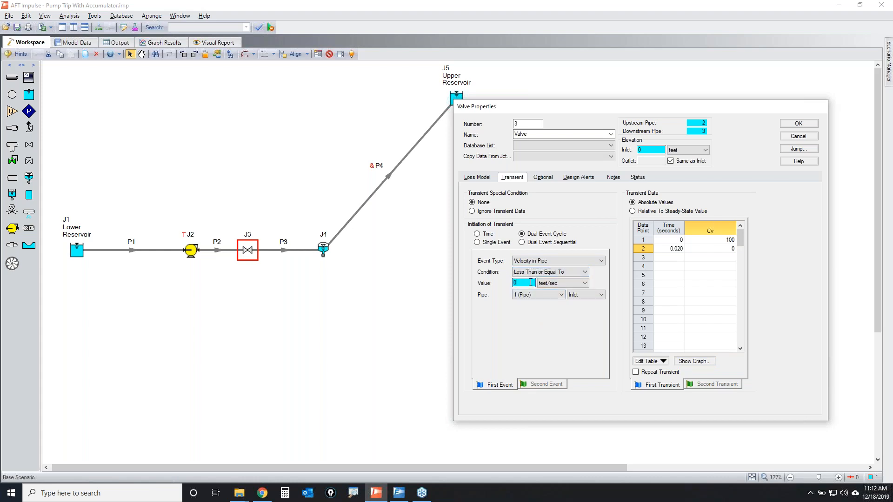
Assign the first event to the inlet of pipe 3 and preview the closing transient's graph.
{"action": "left_click", "coordinate": [585, 295]}
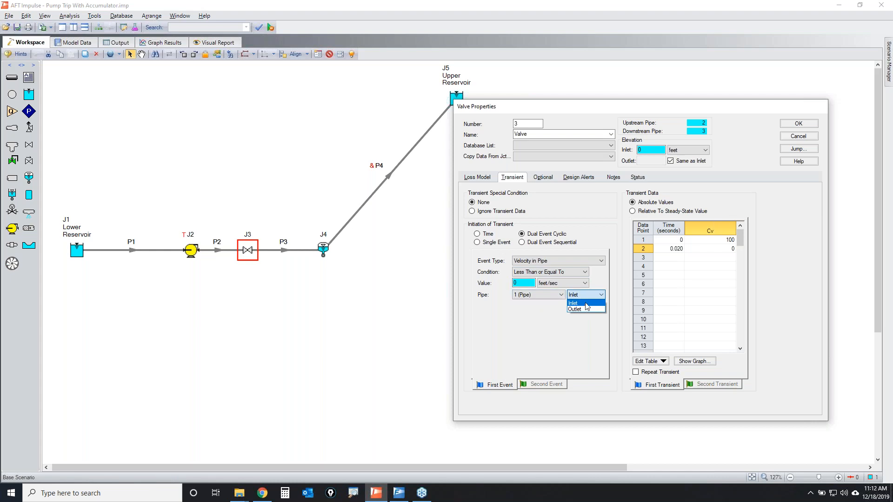
{"action": "left_click", "coordinate": [585, 303]}
{"action": "left_click", "coordinate": [539, 295]}
{"action": "left_click", "coordinate": [534, 316]}
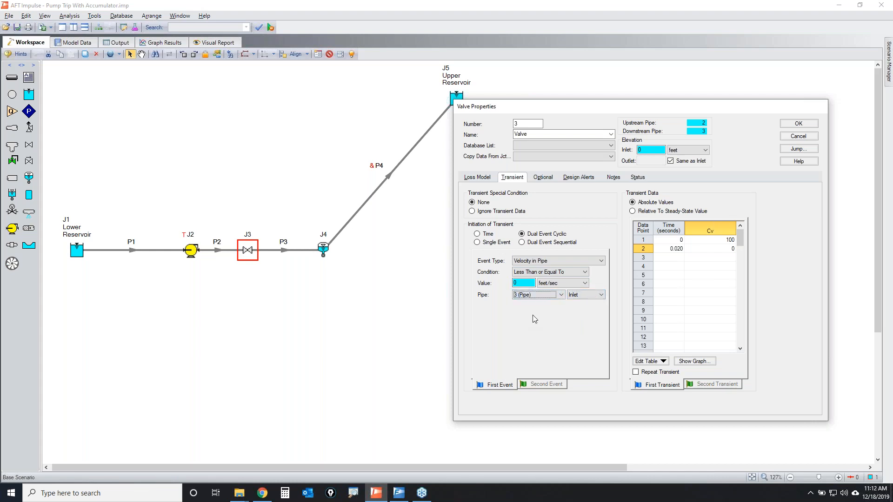
{"action": "left_click", "coordinate": [697, 363]}
{"action": "left_click", "coordinate": [737, 185]}
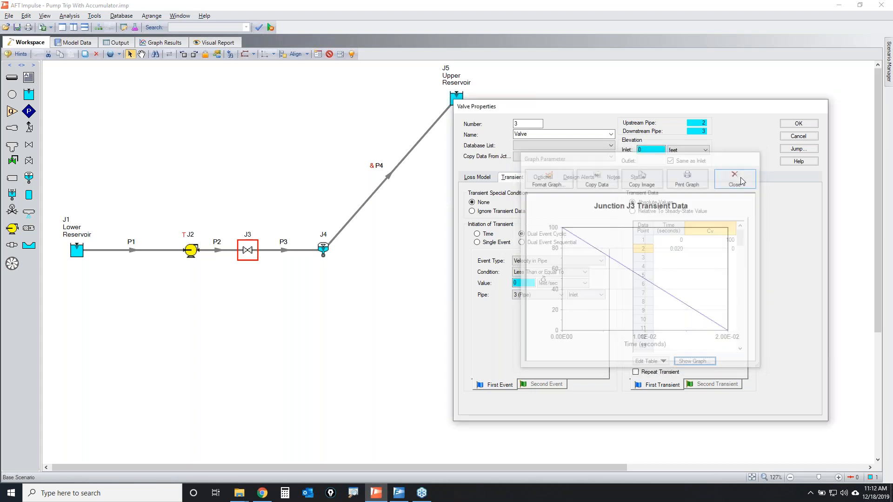
Fill the second transient with Cv 0 at time 0 and Cv 100 at 0.040 seconds, and preview its graph.
{"action": "left_click", "coordinate": [550, 386]}
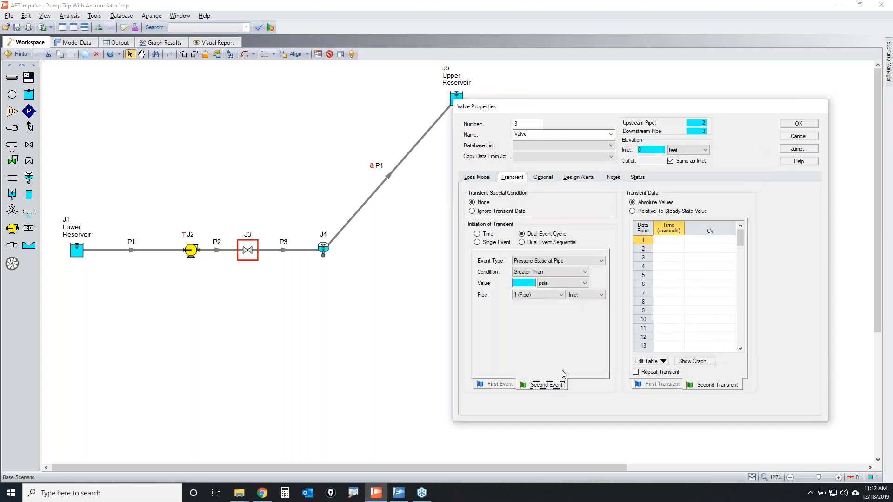
{"action": "left_click", "coordinate": [717, 241]}
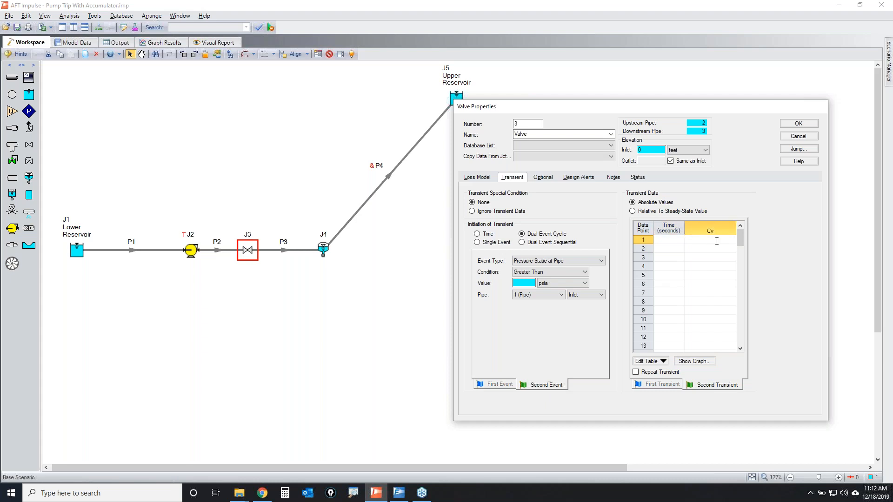
{"action": "type", "text": "0"}
{"action": "key", "text": "Tab"}
{"action": "key", "text": "Tab"}
{"action": "left_click", "coordinate": [677, 241]}
{"action": "key", "text": "Down"}
{"action": "type", "text": ".040"}
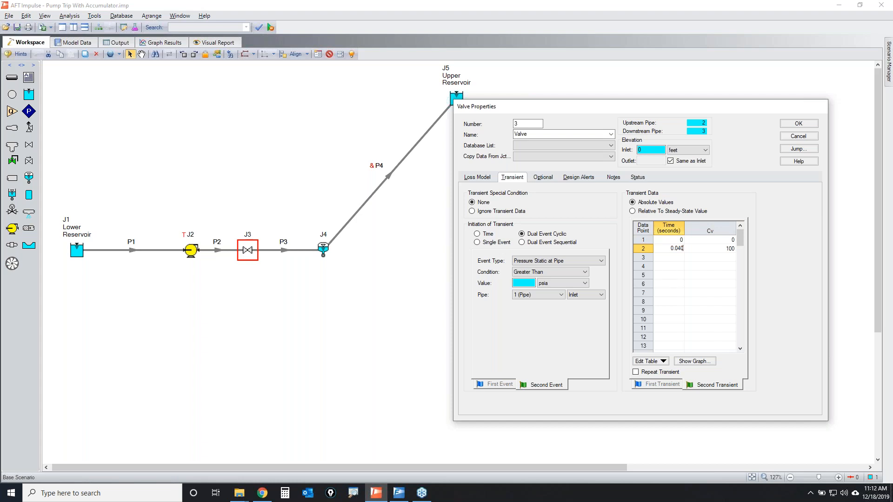
{"action": "left_click", "coordinate": [702, 362]}
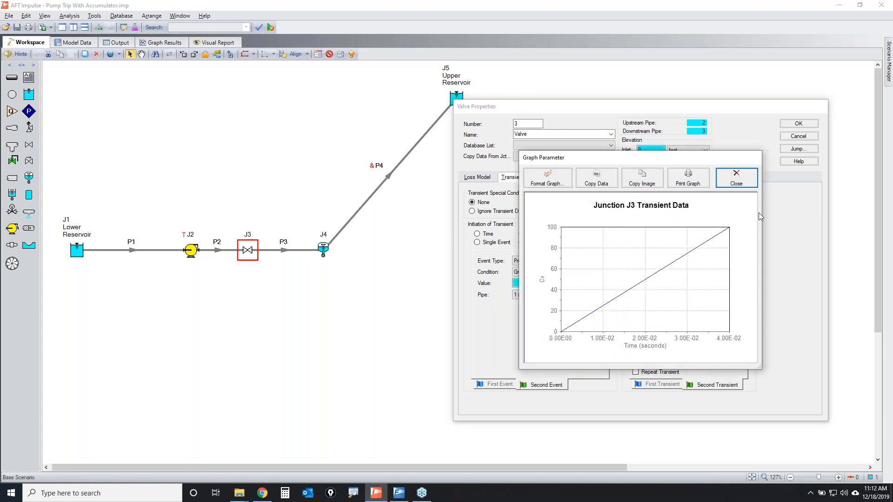
{"action": "left_click", "coordinate": [737, 179]}
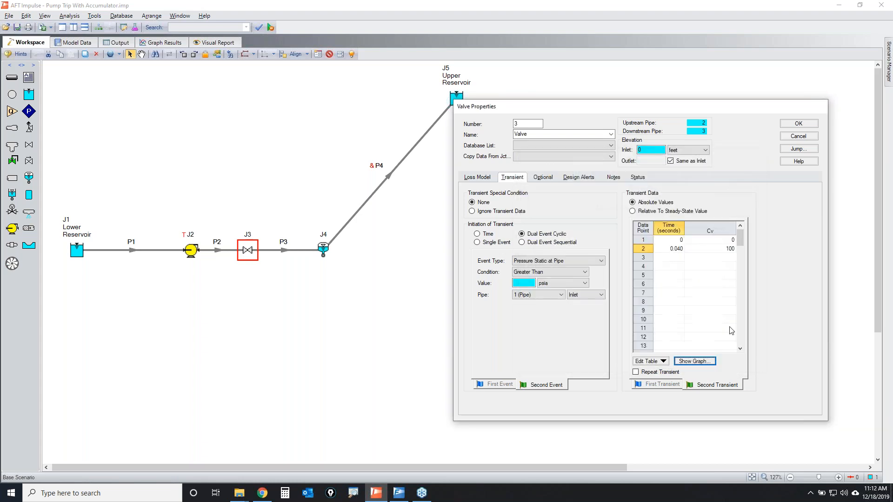
Define the second event as Pressure Stag. Diff. at Junction, Greater Than or Equal To 5 psid, at junction 3 (Valve).
{"action": "left_click", "coordinate": [549, 265]}
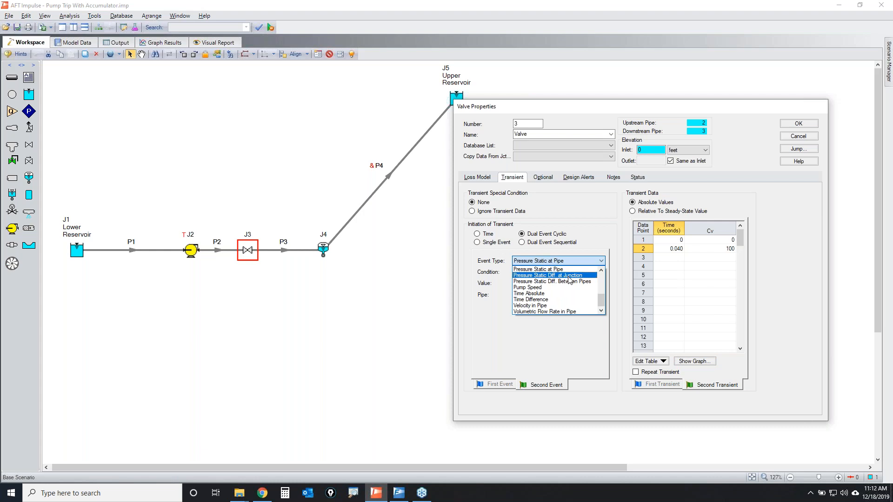
{"action": "scroll", "coordinate": [569, 279], "scroll_direction": "up", "scroll_amount": 2}
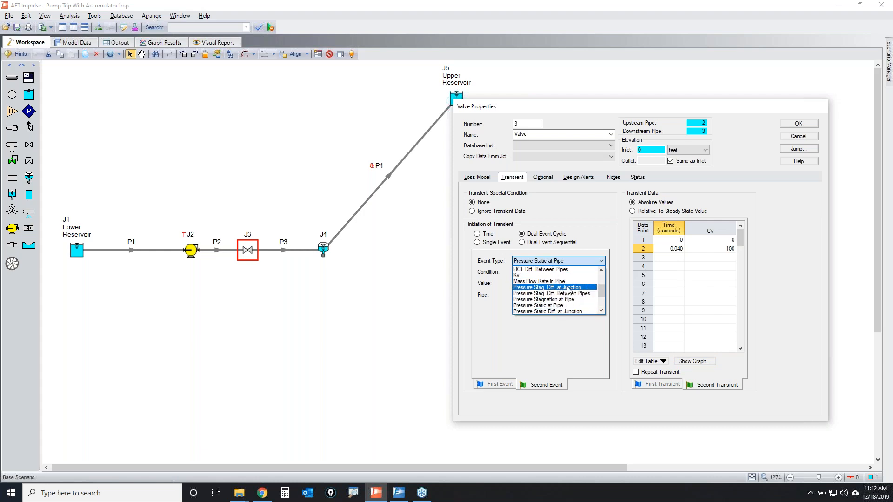
{"action": "left_click", "coordinate": [569, 288]}
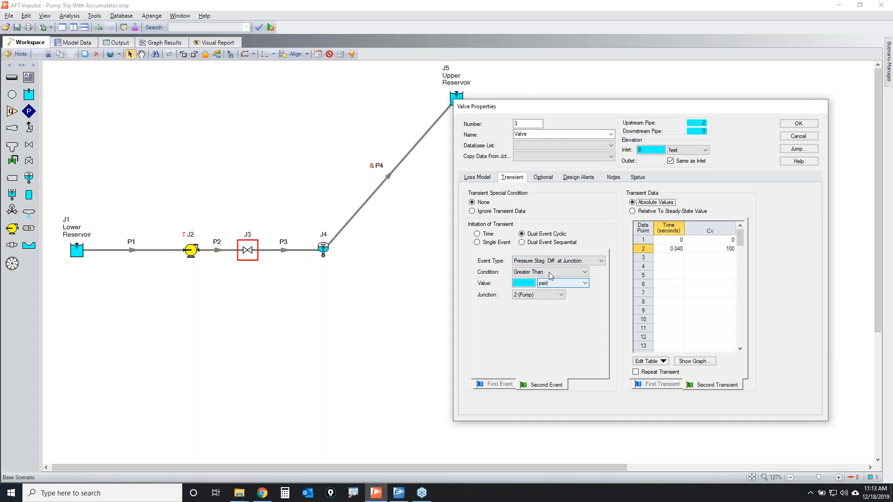
{"action": "left_click", "coordinate": [533, 273]}
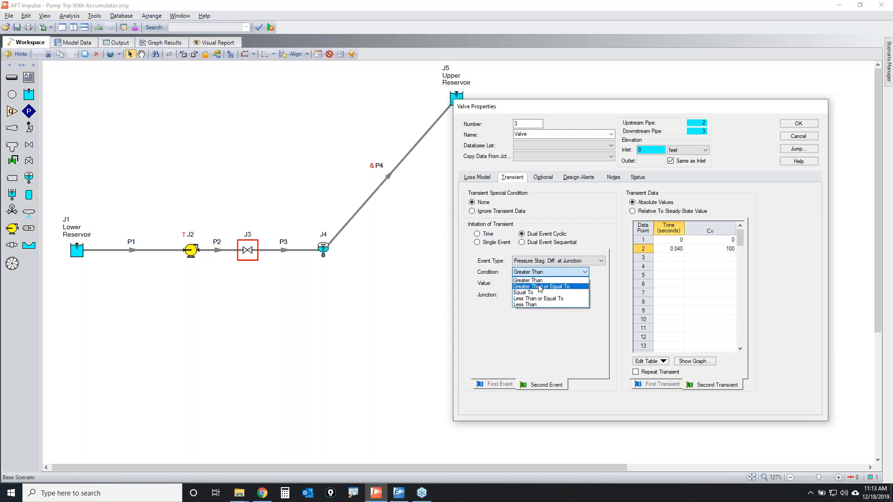
{"action": "left_click", "coordinate": [540, 288]}
{"action": "left_click", "coordinate": [522, 283]}
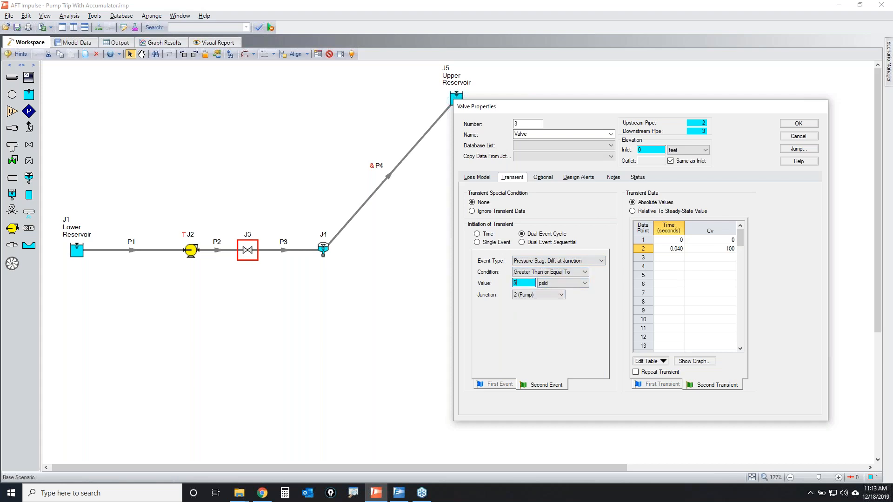
{"action": "left_click", "coordinate": [534, 295]}
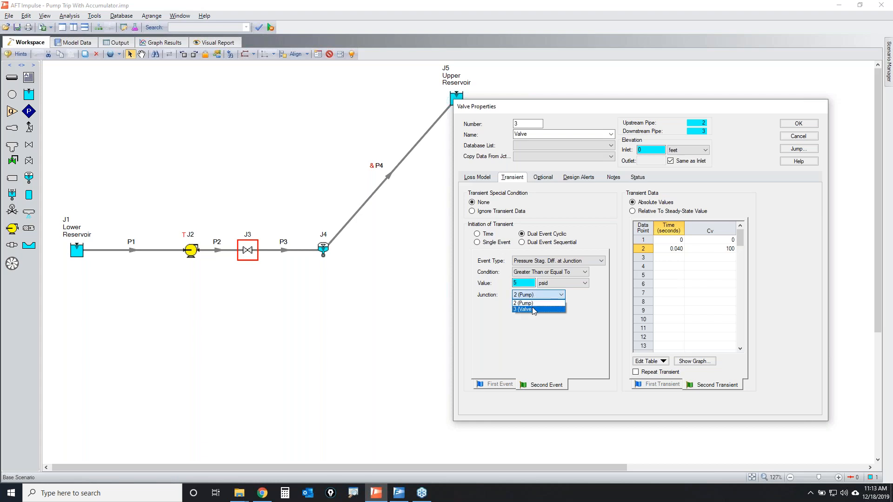
{"action": "left_click", "coordinate": [531, 309]}
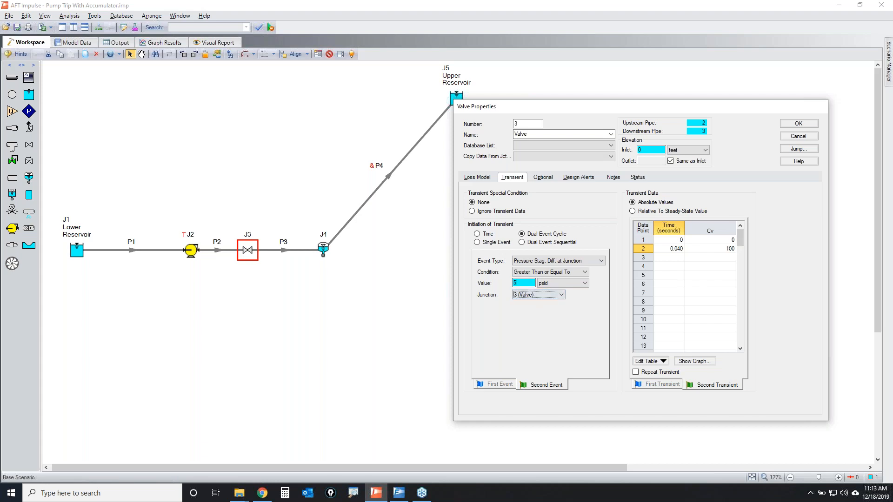
Circle valve J3, the second event's value and the second transient's data points, and clear the marks.
{"action": "mouse_move", "coordinate": [237, 237]}
{"action": "left_mouse_down"}
{"action": "mouse_move", "coordinate": [262, 241]}
{"action": "mouse_move", "coordinate": [257, 260]}
{"action": "mouse_move", "coordinate": [235, 238]}
{"action": "mouse_move", "coordinate": [250, 235]}
{"action": "left_mouse_up"}
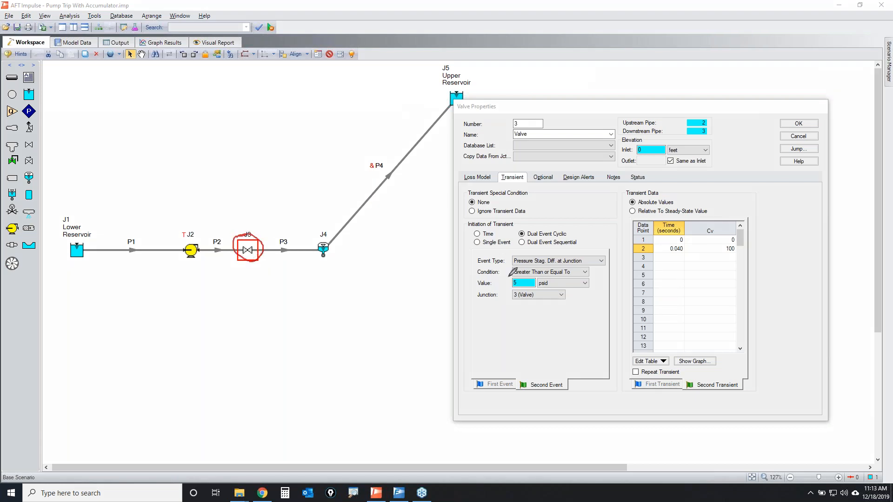
{"action": "mouse_move", "coordinate": [515, 276]}
{"action": "left_mouse_down"}
{"action": "mouse_move", "coordinate": [512, 287]}
{"action": "mouse_move", "coordinate": [523, 277]}
{"action": "left_mouse_up"}
{"action": "mouse_move", "coordinate": [668, 222]}
{"action": "left_mouse_down"}
{"action": "mouse_move", "coordinate": [772, 228]}
{"action": "mouse_move", "coordinate": [728, 239]}
{"action": "left_mouse_up"}
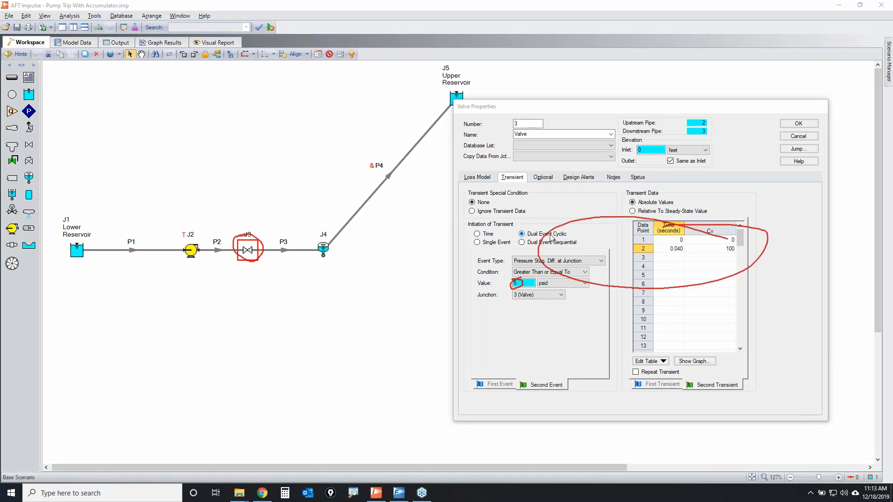
{"action": "key", "text": "Escape"}
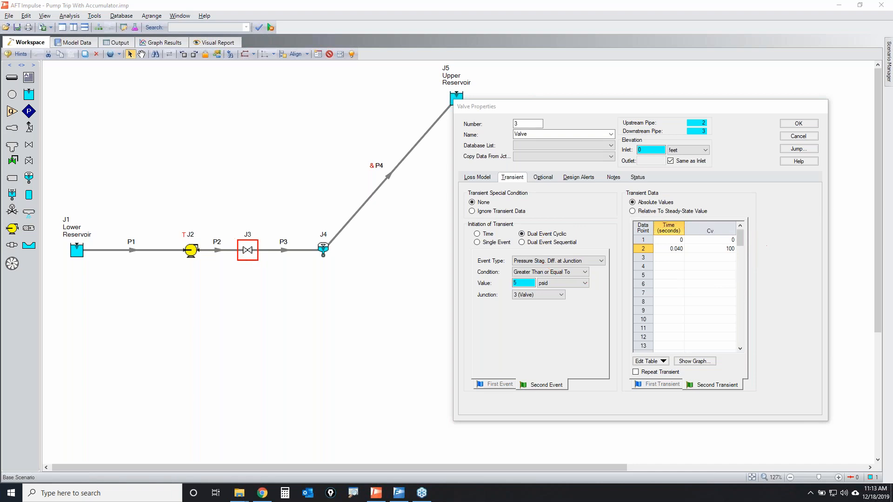
Circle the Dual Event Cyclic option, valve J3 and the First Event and Second Event labels, and clear the marks.
{"action": "mouse_move", "coordinate": [520, 242]}
{"action": "left_mouse_down"}
{"action": "mouse_move", "coordinate": [573, 235]}
{"action": "mouse_move", "coordinate": [519, 238]}
{"action": "left_mouse_up"}
{"action": "mouse_move", "coordinate": [261, 229]}
{"action": "left_mouse_down"}
{"action": "mouse_move", "coordinate": [288, 255]}
{"action": "mouse_move", "coordinate": [277, 227]}
{"action": "left_mouse_up"}
{"action": "left_click_drag", "start_coordinate": [456, 368], "coordinate": [547, 360]}
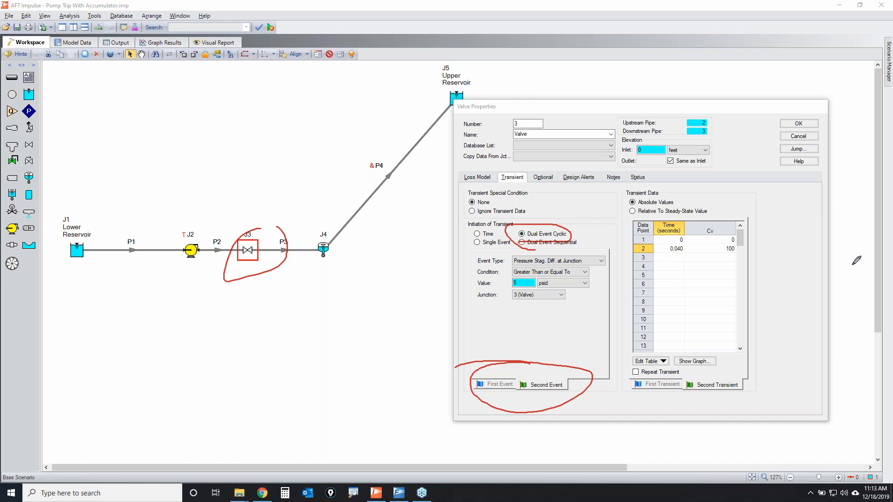
{"action": "key", "text": "Escape"}
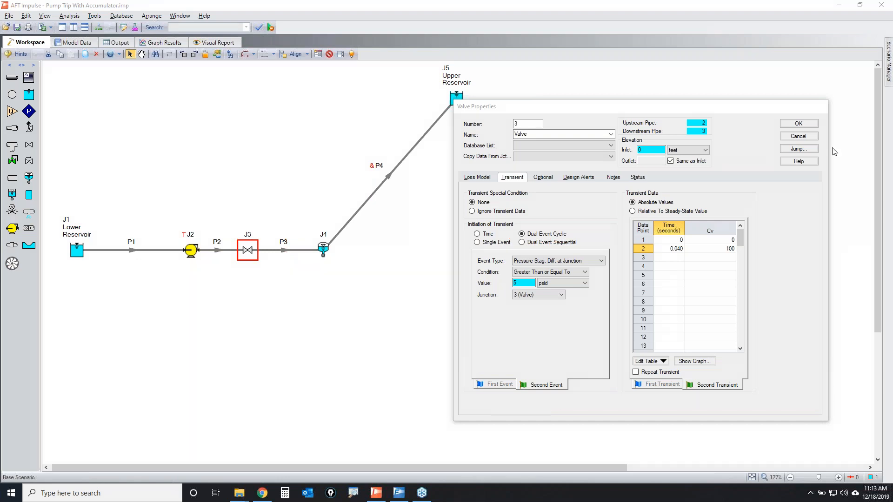
Accept the valve properties and reopen the transient data of valve J3.
{"action": "left_click", "coordinate": [798, 124]}
{"action": "left_click", "coordinate": [503, 278]}
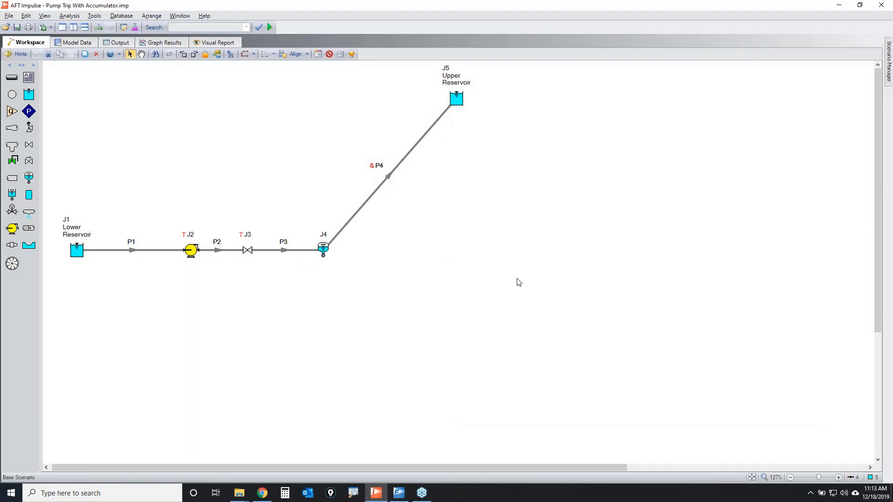
{"action": "left_click", "coordinate": [247, 251]}
{"action": "double_click", "coordinate": [248, 251]}
{"action": "left_click", "coordinate": [301, 117]}
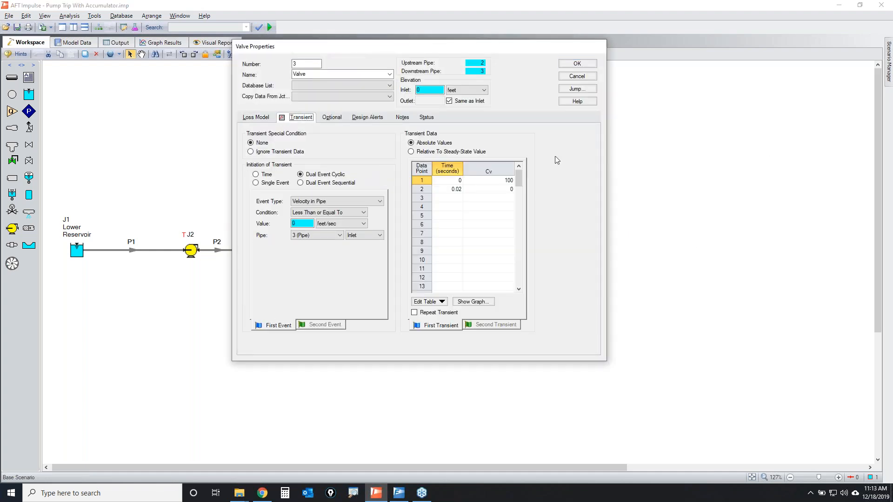
Circle the Dual Event Sequential option and switch to the AFT Video Tutorials page in Chrome.
{"action": "left_click", "coordinate": [798, 181]}
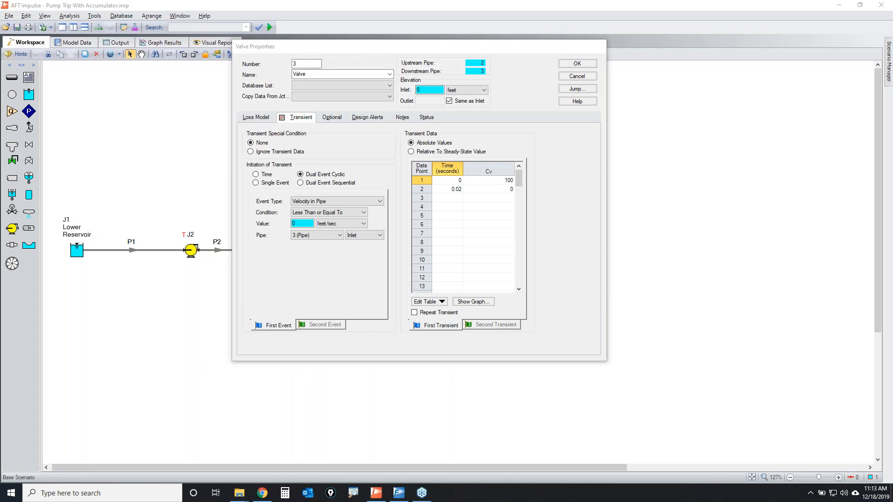
{"action": "mouse_move", "coordinate": [300, 180]}
{"action": "left_mouse_down"}
{"action": "mouse_move", "coordinate": [353, 180]}
{"action": "mouse_move", "coordinate": [279, 189]}
{"action": "mouse_move", "coordinate": [301, 181]}
{"action": "left_mouse_up"}
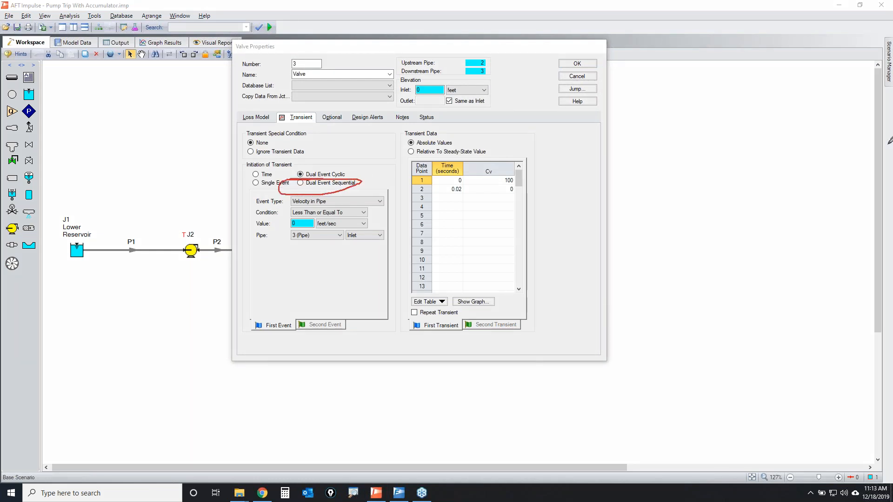
{"action": "left_click_drag", "start_coordinate": [892, 140], "coordinate": [326, 1]}
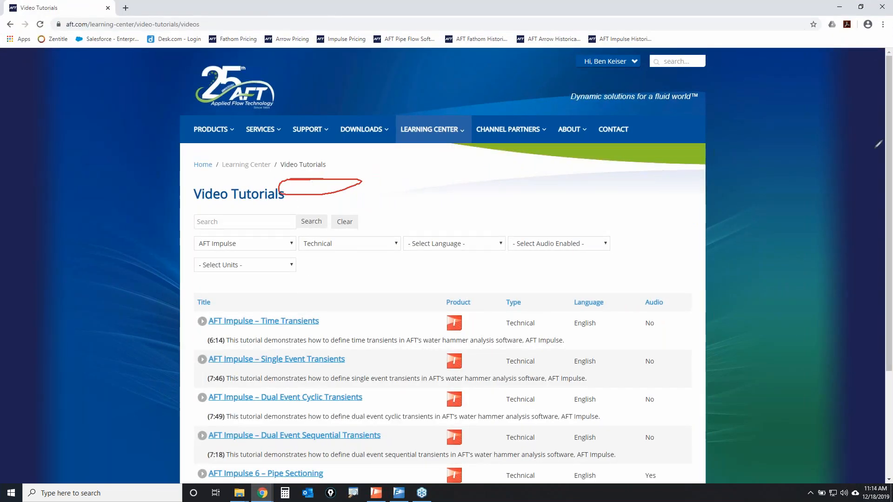
{"action": "left_click", "coordinate": [892, 153]}
Circle the AFT Impulse and Technical filters and the Dual Event Sequential Transients tutorial title, and clear the marks.
{"action": "mouse_move", "coordinate": [186, 246]}
{"action": "left_mouse_down"}
{"action": "mouse_move", "coordinate": [259, 243]}
{"action": "mouse_move", "coordinate": [208, 249]}
{"action": "left_mouse_up"}
{"action": "mouse_move", "coordinate": [294, 249]}
{"action": "left_mouse_down"}
{"action": "mouse_move", "coordinate": [322, 229]}
{"action": "mouse_move", "coordinate": [308, 252]}
{"action": "left_mouse_up"}
{"action": "mouse_move", "coordinate": [189, 424]}
{"action": "left_mouse_down"}
{"action": "mouse_move", "coordinate": [419, 421]}
{"action": "mouse_move", "coordinate": [181, 454]}
{"action": "mouse_move", "coordinate": [205, 413]}
{"action": "left_mouse_up"}
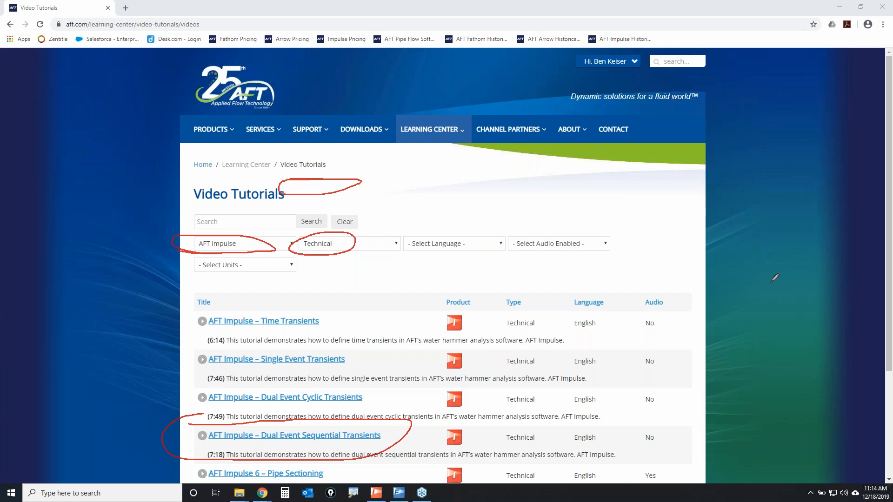
{"action": "key", "text": "Escape"}
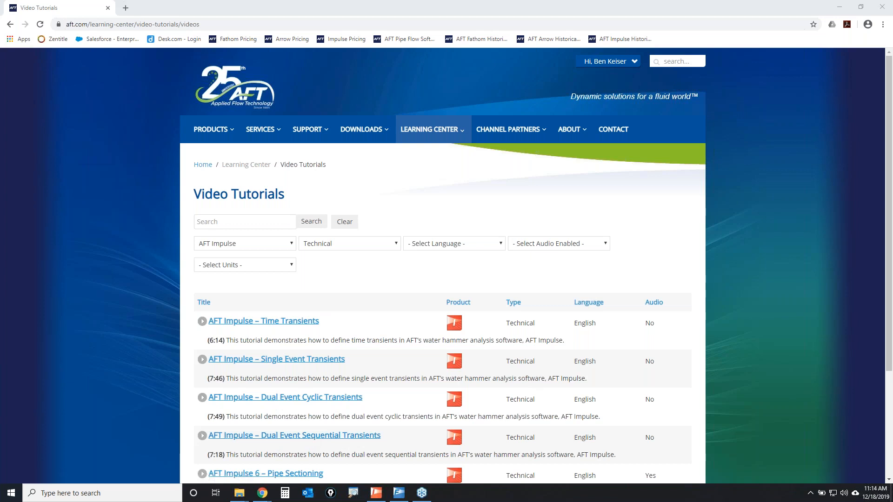
{"action": "mouse_move", "coordinate": [309, 446]}
{"action": "left_mouse_down"}
{"action": "mouse_move", "coordinate": [346, 435]}
{"action": "mouse_move", "coordinate": [268, 425]}
{"action": "mouse_move", "coordinate": [253, 442]}
{"action": "left_mouse_up"}
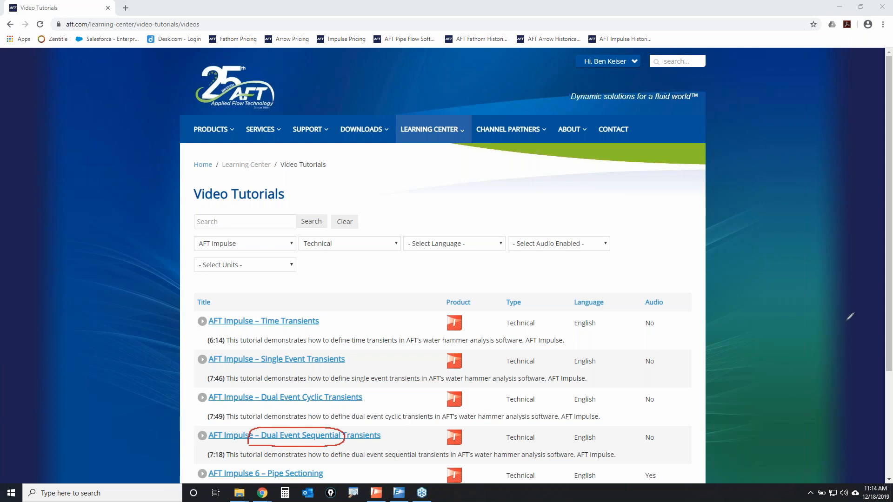
{"action": "key", "text": "Escape"}
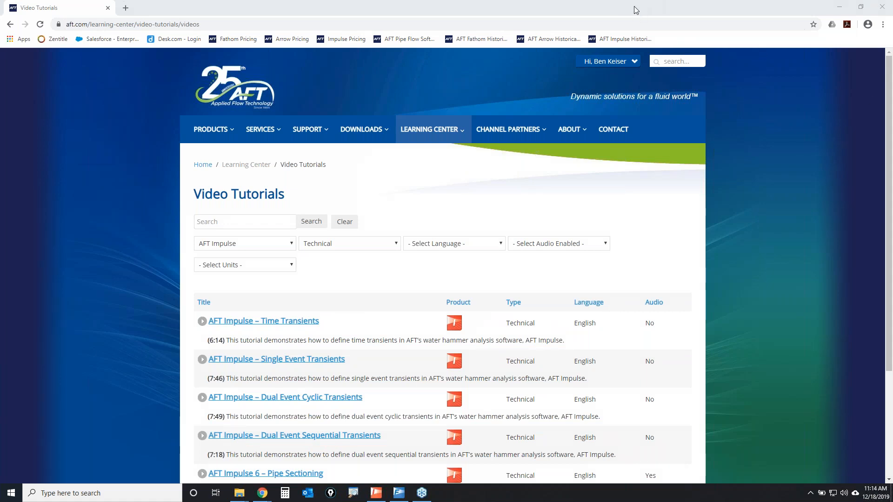
Switch back to AFT Impulse, accept the valve properties and close the program without saving the model.
{"action": "left_click_drag", "start_coordinate": [634, 6], "coordinate": [892, 28]}
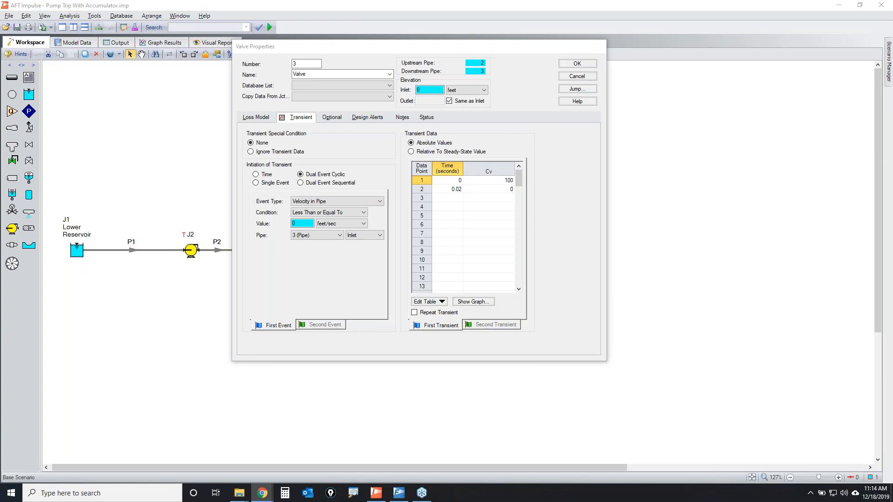
{"action": "left_click", "coordinate": [577, 64]}
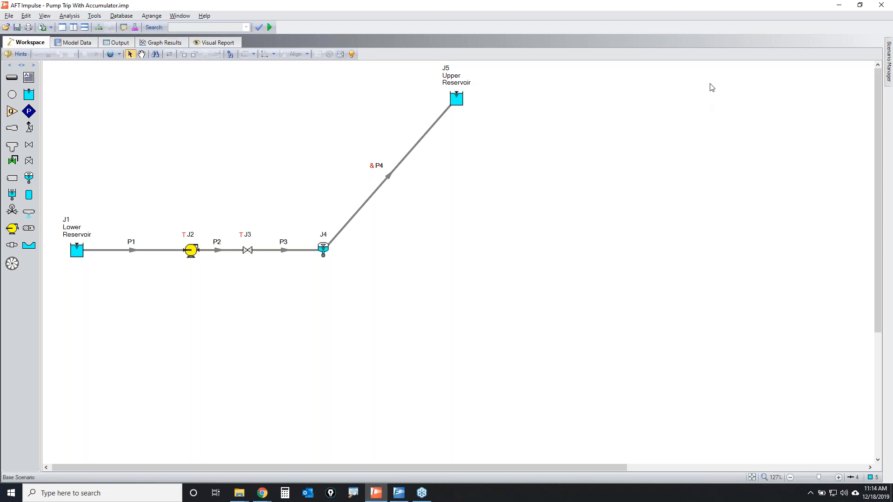
{"action": "left_click", "coordinate": [874, 6]}
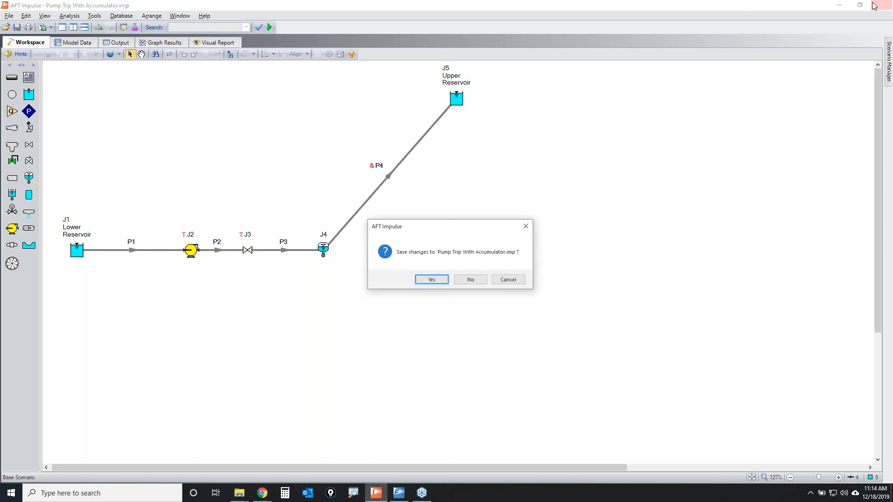
{"action": "left_click", "coordinate": [470, 279]}
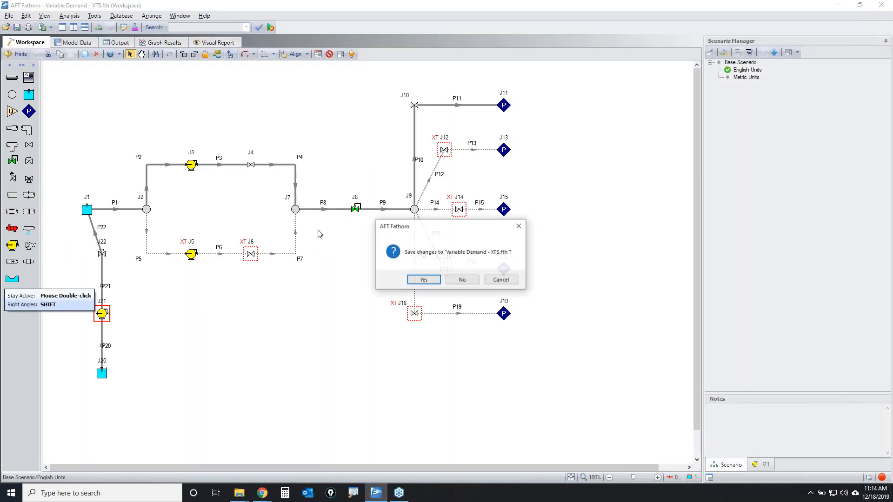
Open the model Using Multi-Condition Events.fth from the Desktop in AFT Fathom.
{"action": "key", "text": "Return"}
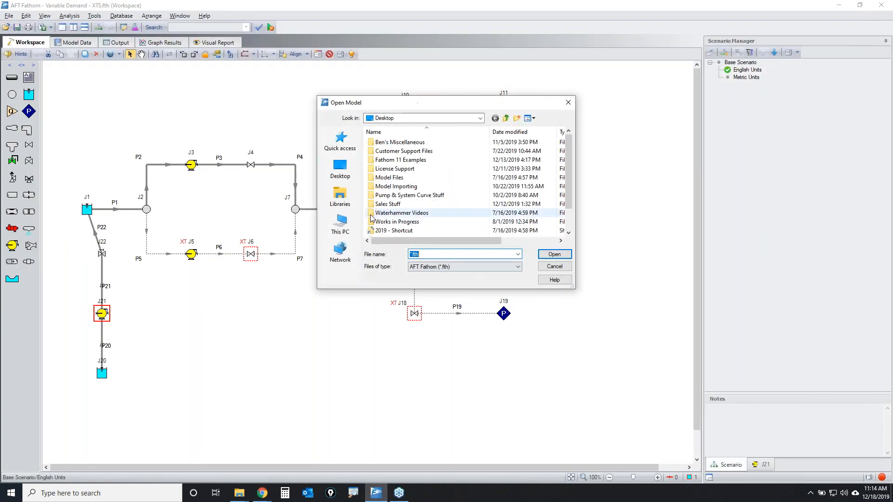
{"action": "left_click", "coordinate": [340, 167]}
{"action": "scroll", "coordinate": [403, 176], "scroll_direction": "down", "scroll_amount": 3}
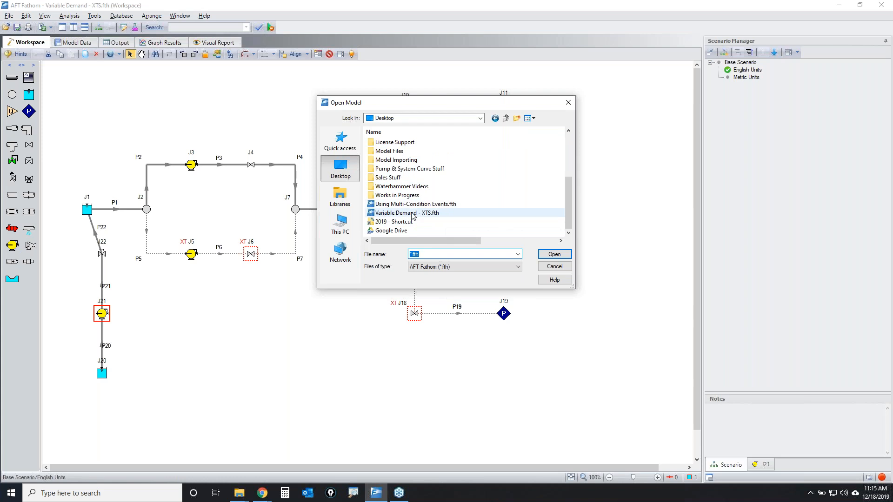
{"action": "double_click", "coordinate": [432, 205]}
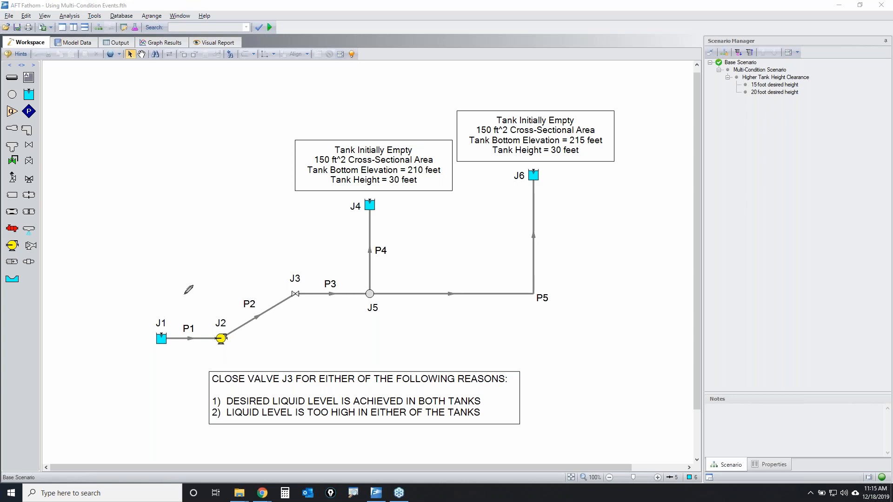
Circle tanks J4 and J6 and underline Tank Initially Empty in both tank notes.
{"action": "left_click_drag", "start_coordinate": [378, 194], "coordinate": [382, 191]}
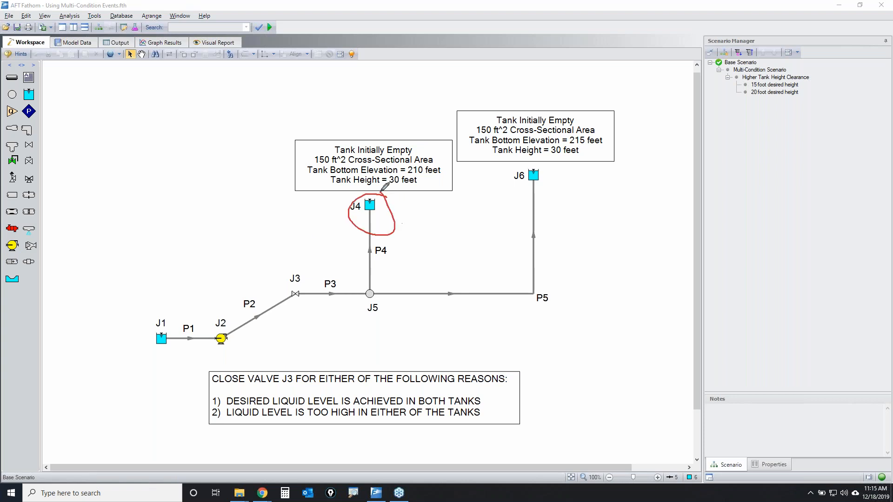
{"action": "mouse_move", "coordinate": [552, 163]}
{"action": "left_mouse_down"}
{"action": "mouse_move", "coordinate": [520, 180]}
{"action": "mouse_move", "coordinate": [550, 169]}
{"action": "left_mouse_up"}
{"action": "left_click_drag", "start_coordinate": [340, 154], "coordinate": [403, 149]}
{"action": "left_click_drag", "start_coordinate": [495, 126], "coordinate": [576, 122]}
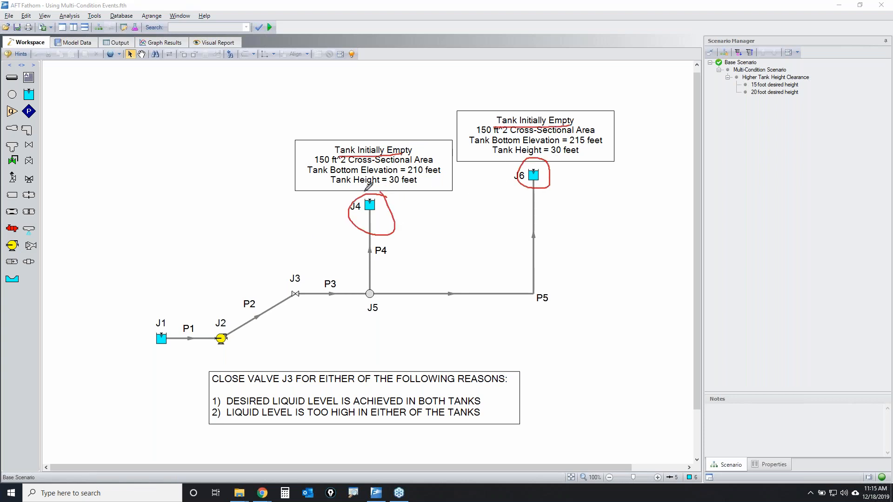
Circle the tank bottom elevation and tank height lines in both tank notes, and clear the marks.
{"action": "mouse_move", "coordinate": [316, 159]}
{"action": "left_mouse_down"}
{"action": "mouse_move", "coordinate": [449, 156]}
{"action": "mouse_move", "coordinate": [261, 188]}
{"action": "mouse_move", "coordinate": [331, 155]}
{"action": "left_mouse_up"}
{"action": "mouse_move", "coordinate": [491, 126]}
{"action": "left_mouse_down"}
{"action": "mouse_move", "coordinate": [471, 153]}
{"action": "mouse_move", "coordinate": [492, 124]}
{"action": "left_mouse_up"}
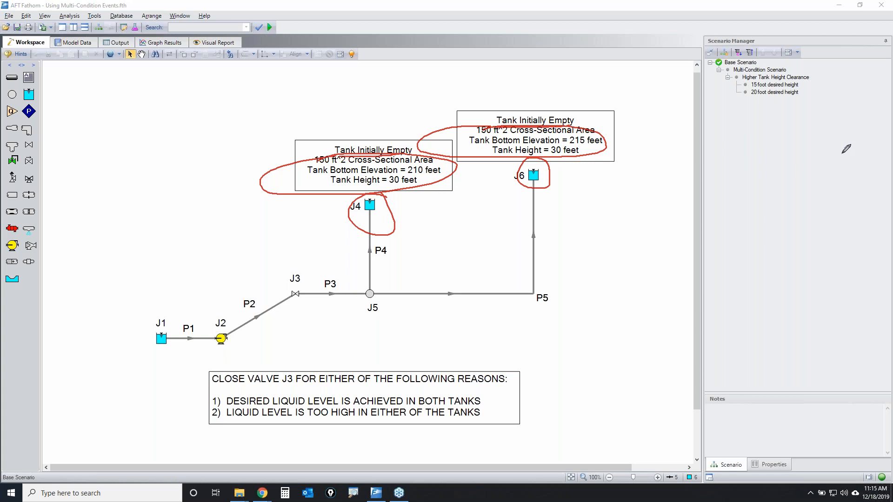
{"action": "key", "text": "Escape"}
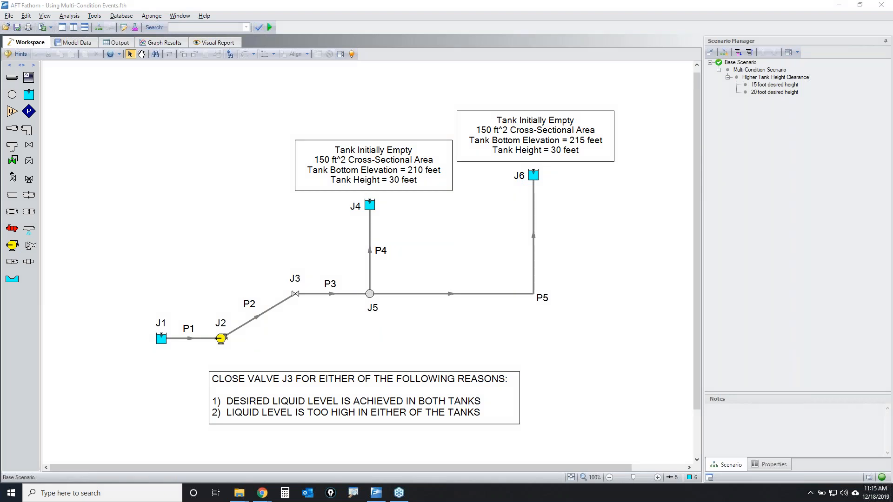
Inspect the reservoir properties of tanks J4 and J6, closing each without changes.
{"action": "double_click", "coordinate": [370, 205]}
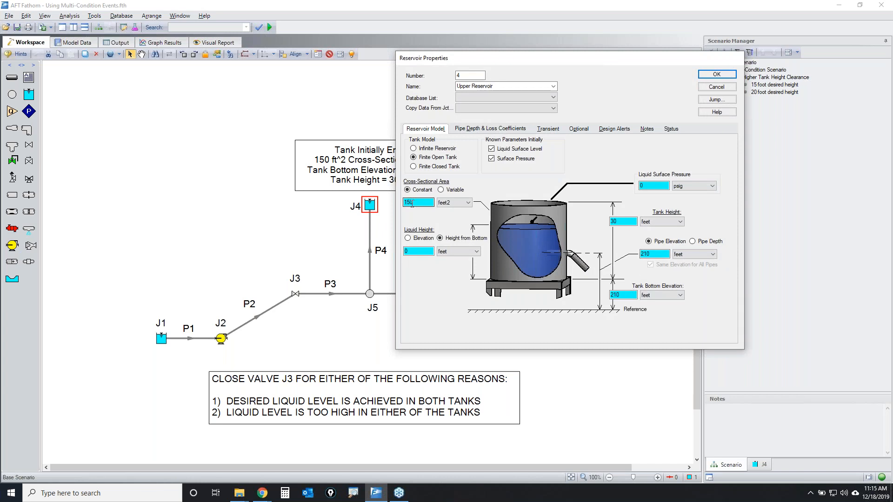
{"action": "key", "text": "Escape"}
{"action": "double_click", "coordinate": [534, 176]}
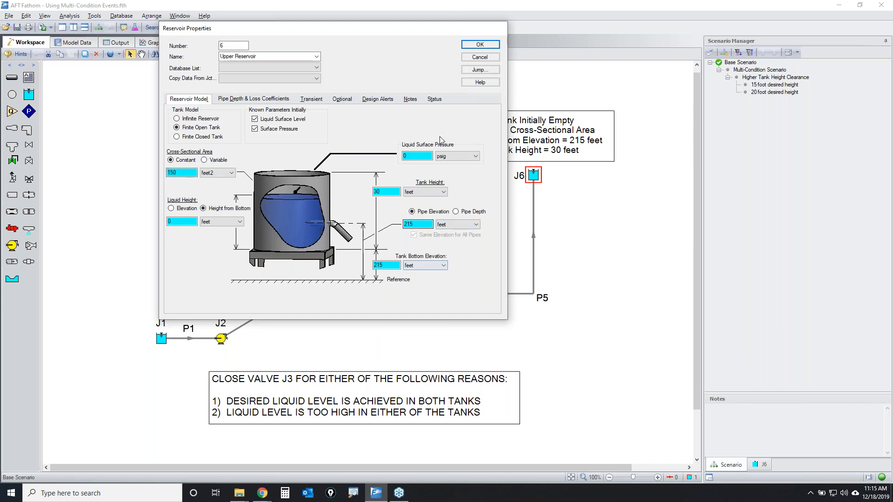
{"action": "left_click", "coordinate": [479, 58]}
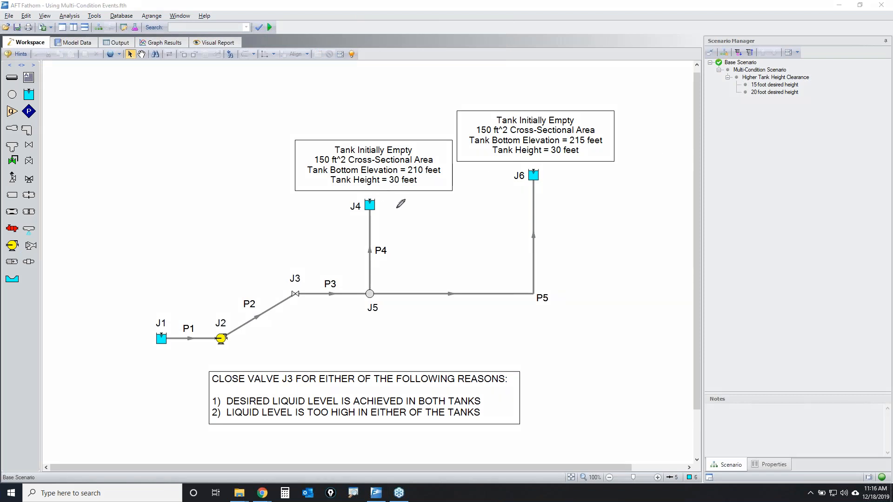
Circle pump J2, tanks J4 and J6 and valve J3, and draw a cross above the valve.
{"action": "mouse_move", "coordinate": [217, 331]}
{"action": "left_mouse_down"}
{"action": "mouse_move", "coordinate": [229, 348]}
{"action": "mouse_move", "coordinate": [219, 325]}
{"action": "left_mouse_up"}
{"action": "mouse_move", "coordinate": [354, 195]}
{"action": "left_mouse_down"}
{"action": "mouse_move", "coordinate": [389, 198]}
{"action": "mouse_move", "coordinate": [355, 208]}
{"action": "left_mouse_up"}
{"action": "mouse_move", "coordinate": [524, 165]}
{"action": "left_mouse_down"}
{"action": "mouse_move", "coordinate": [542, 191]}
{"action": "mouse_move", "coordinate": [531, 163]}
{"action": "left_mouse_up"}
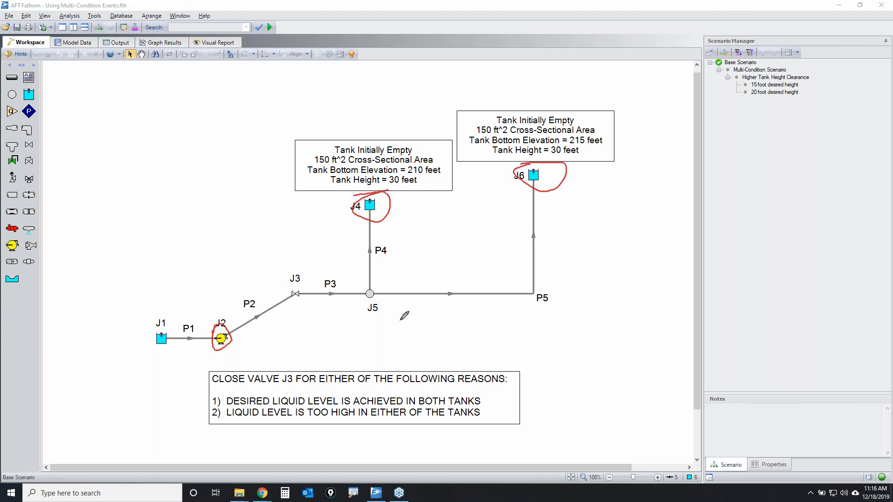
{"action": "mouse_move", "coordinate": [302, 264]}
{"action": "left_mouse_down"}
{"action": "mouse_move", "coordinate": [314, 290]}
{"action": "mouse_move", "coordinate": [292, 260]}
{"action": "left_mouse_up"}
{"action": "left_click_drag", "start_coordinate": [325, 234], "coordinate": [291, 258]}
{"action": "left_click_drag", "start_coordinate": [301, 225], "coordinate": [328, 260]}
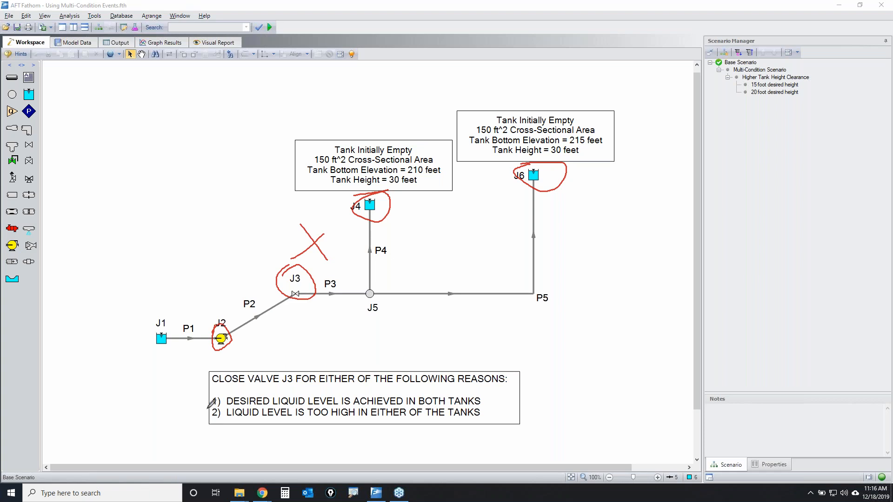
Circle the desired liquid level and liquid level too high reasons in the valve closure note, and clear all marks.
{"action": "mouse_move", "coordinate": [195, 408]}
{"action": "left_mouse_down"}
{"action": "mouse_move", "coordinate": [304, 391]}
{"action": "mouse_move", "coordinate": [230, 389]}
{"action": "mouse_move", "coordinate": [197, 405]}
{"action": "left_mouse_up"}
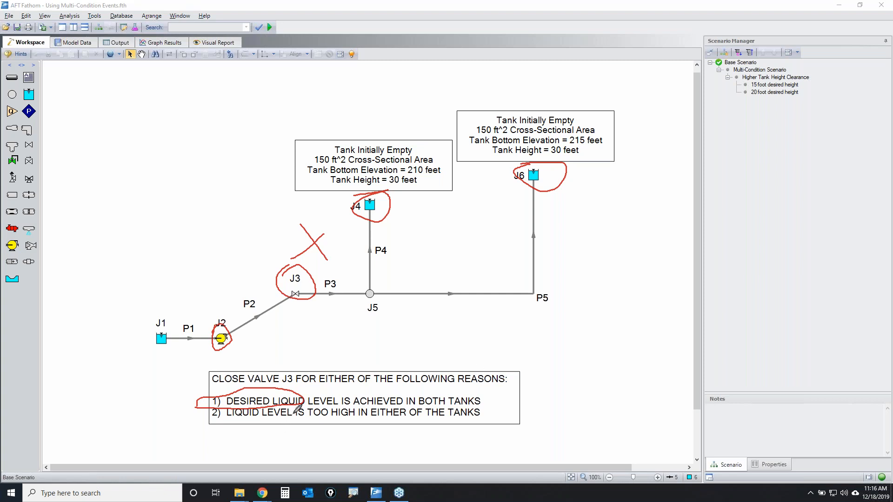
{"action": "mouse_move", "coordinate": [291, 410]}
{"action": "left_mouse_down"}
{"action": "mouse_move", "coordinate": [244, 404]}
{"action": "mouse_move", "coordinate": [218, 421]}
{"action": "mouse_move", "coordinate": [300, 412]}
{"action": "mouse_move", "coordinate": [292, 403]}
{"action": "left_mouse_up"}
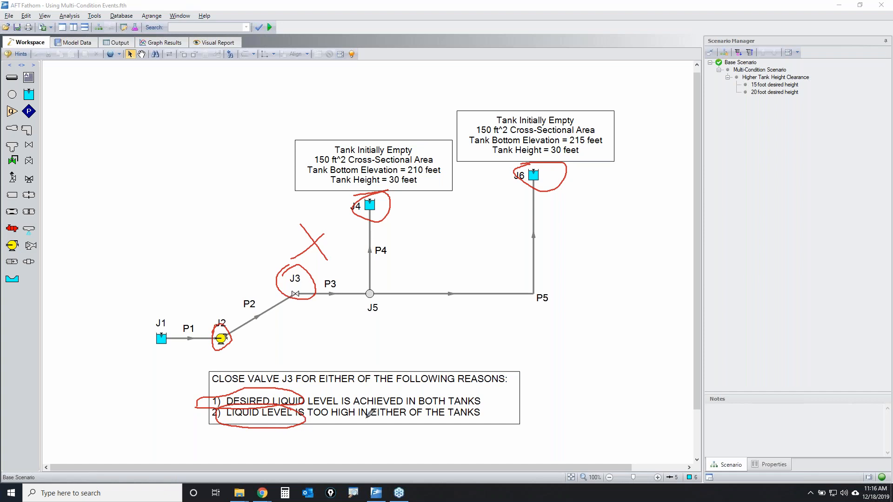
{"action": "left_click", "coordinate": [858, 151]}
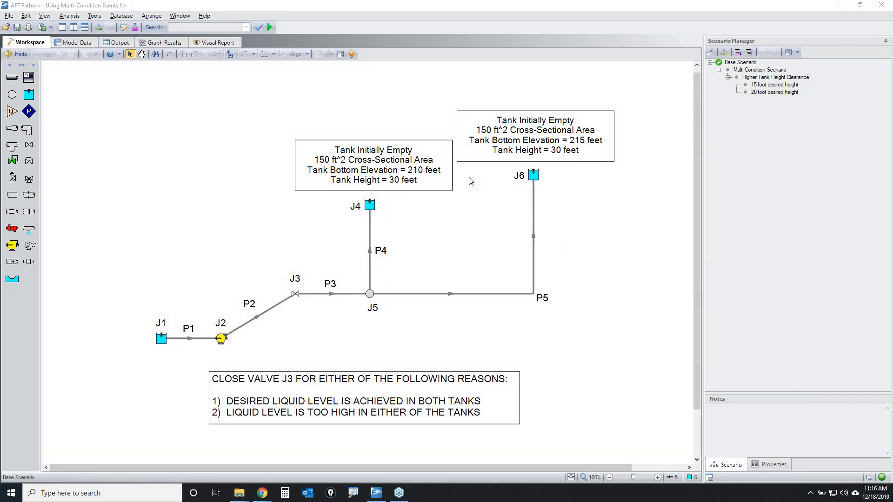
Review tank J4's reservoir properties, circle the tank height, clear the mark and close without changes.
{"action": "double_click", "coordinate": [370, 205]}
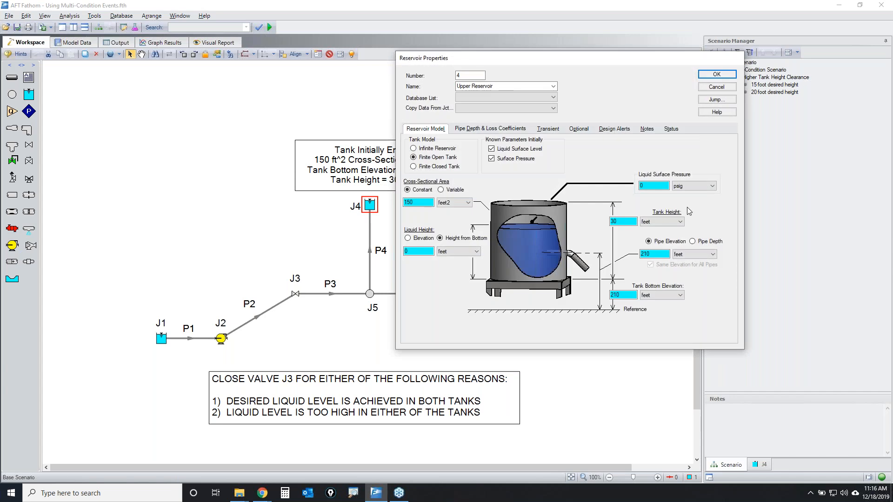
{"action": "mouse_move", "coordinate": [615, 206]}
{"action": "left_mouse_down"}
{"action": "mouse_move", "coordinate": [605, 224]}
{"action": "mouse_move", "coordinate": [644, 200]}
{"action": "mouse_move", "coordinate": [623, 222]}
{"action": "left_mouse_up"}
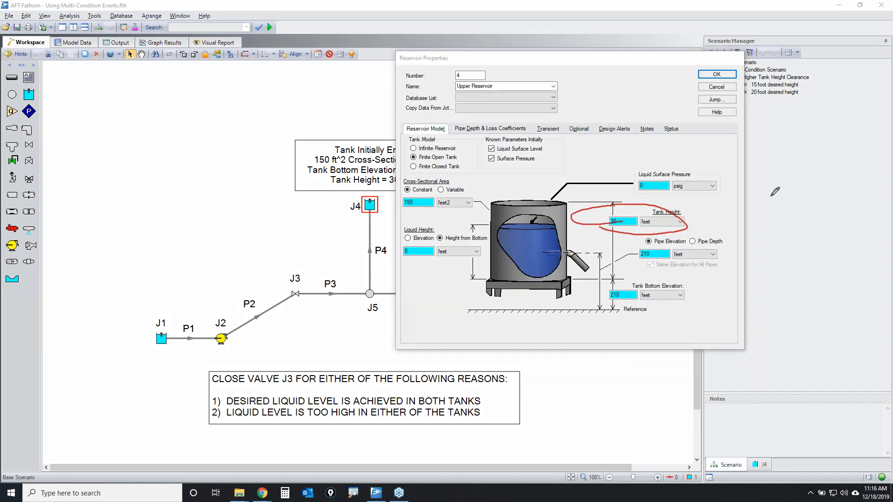
{"action": "left_click", "coordinate": [865, 182]}
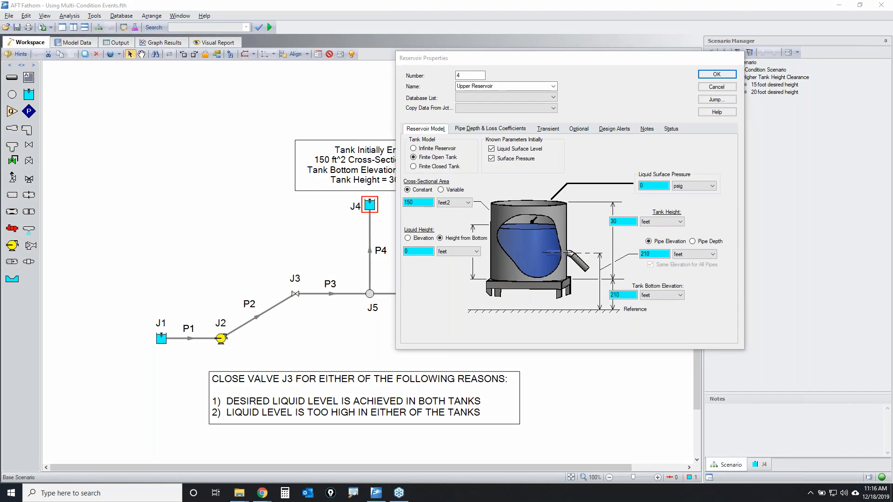
{"action": "left_click", "coordinate": [716, 87]}
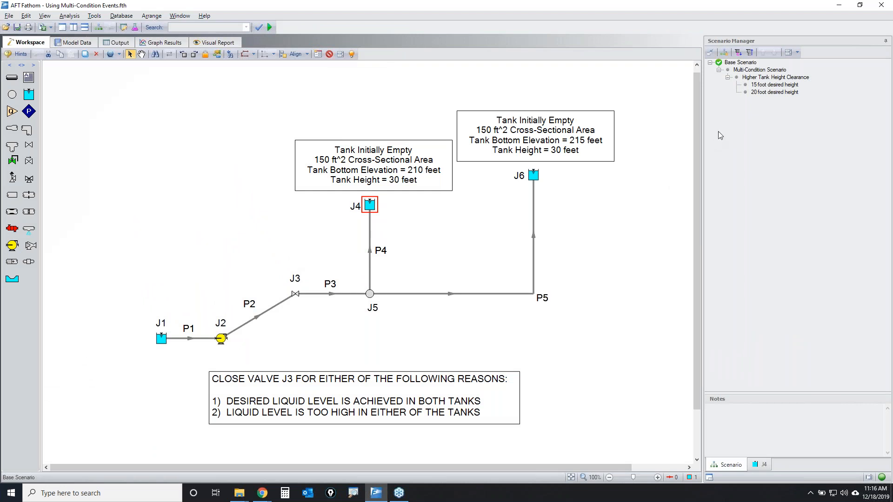
Mark the 15 foot and 20 foot desired height scenarios and tanks J4 and J6, and clear the marks.
{"action": "double_click", "coordinate": [776, 86]}
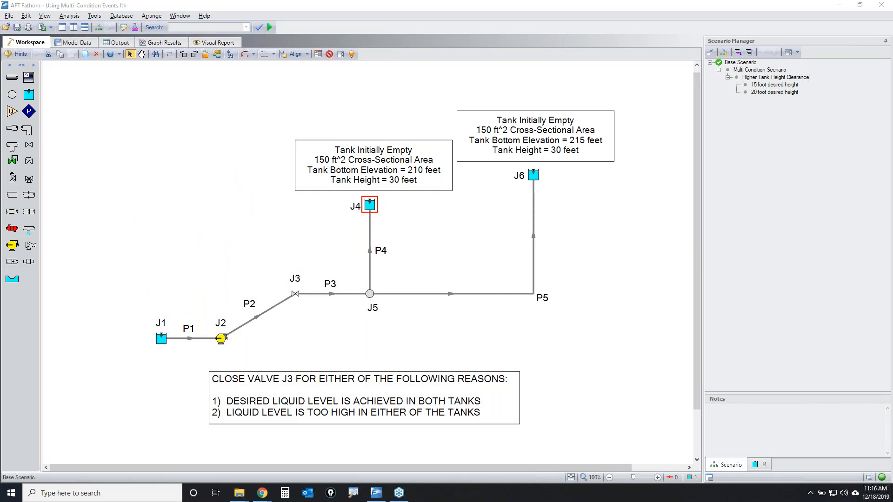
{"action": "mouse_move", "coordinate": [749, 86]}
{"action": "left_mouse_down"}
{"action": "mouse_move", "coordinate": [797, 88]}
{"action": "mouse_move", "coordinate": [747, 84]}
{"action": "left_mouse_up"}
{"action": "mouse_move", "coordinate": [368, 197]}
{"action": "left_mouse_down"}
{"action": "mouse_move", "coordinate": [386, 209]}
{"action": "mouse_move", "coordinate": [371, 203]}
{"action": "left_mouse_up"}
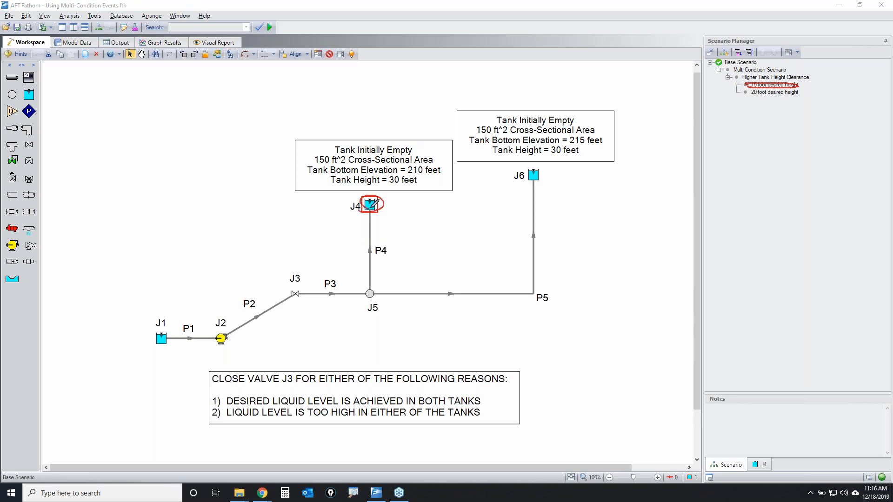
{"action": "mouse_move", "coordinate": [530, 184]}
{"action": "left_mouse_down"}
{"action": "mouse_move", "coordinate": [524, 161]}
{"action": "mouse_move", "coordinate": [542, 184]}
{"action": "left_mouse_up"}
{"action": "mouse_move", "coordinate": [744, 92]}
{"action": "left_mouse_down"}
{"action": "mouse_move", "coordinate": [794, 96]}
{"action": "mouse_move", "coordinate": [792, 83]}
{"action": "mouse_move", "coordinate": [744, 88]}
{"action": "mouse_move", "coordinate": [747, 96]}
{"action": "left_mouse_up"}
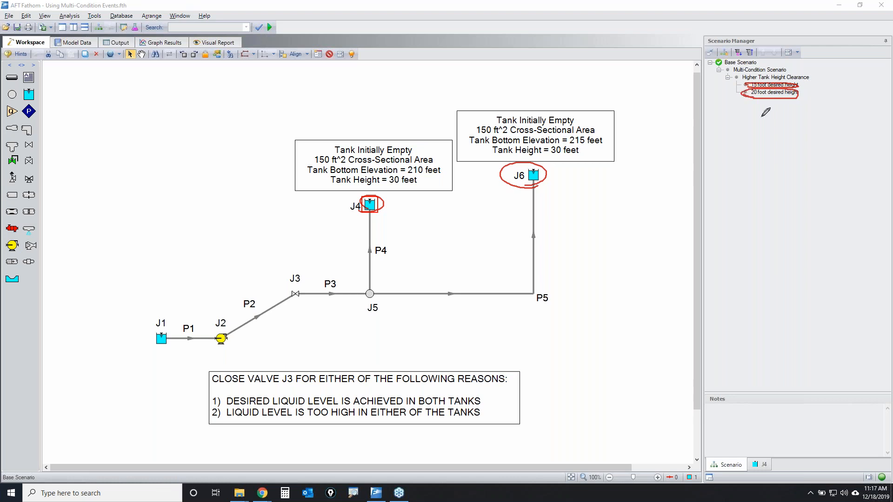
{"action": "key", "text": "Escape"}
Load the 15 foot desired height scenario and show valve J3's transient settings, keeping Multi-Condition as the event type.
{"action": "double_click", "coordinate": [773, 85]}
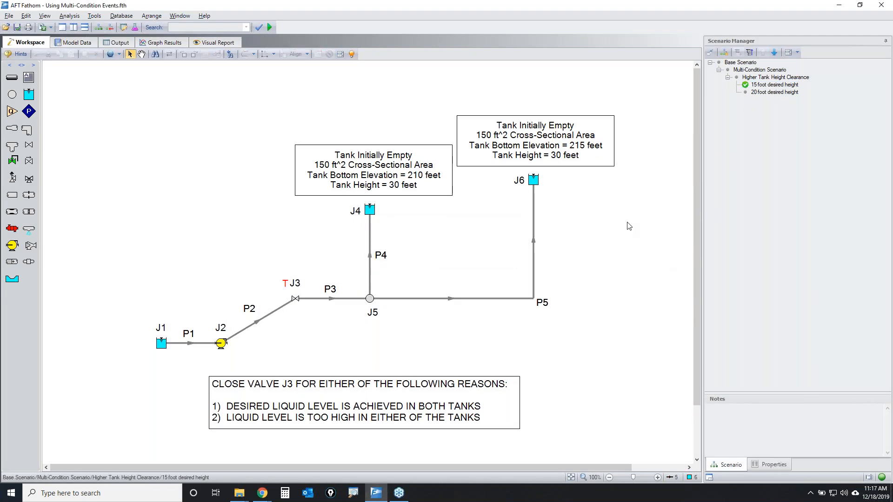
{"action": "left_click", "coordinate": [296, 300]}
{"action": "double_click", "coordinate": [298, 301]}
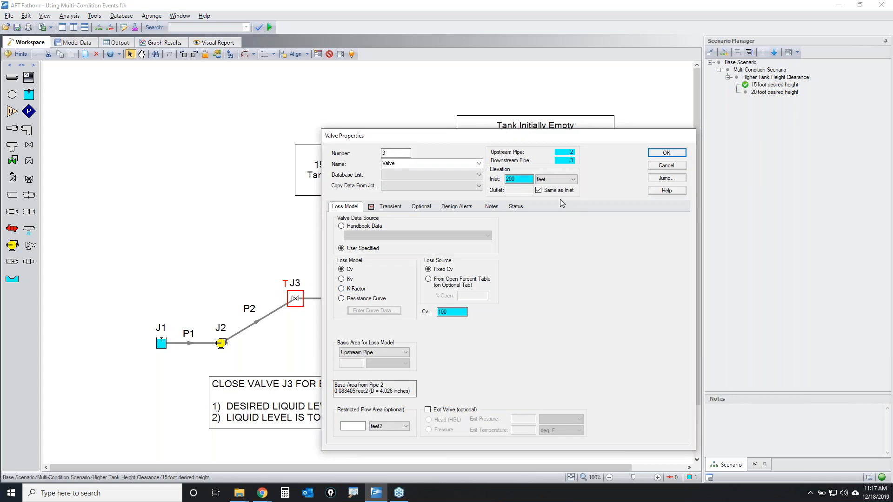
{"action": "left_click_drag", "start_coordinate": [530, 135], "coordinate": [675, 108]}
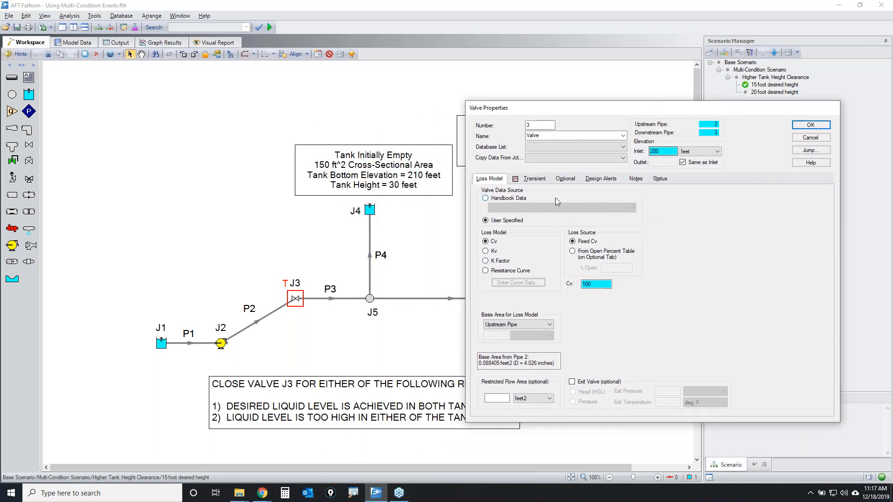
{"action": "left_click", "coordinate": [532, 181]}
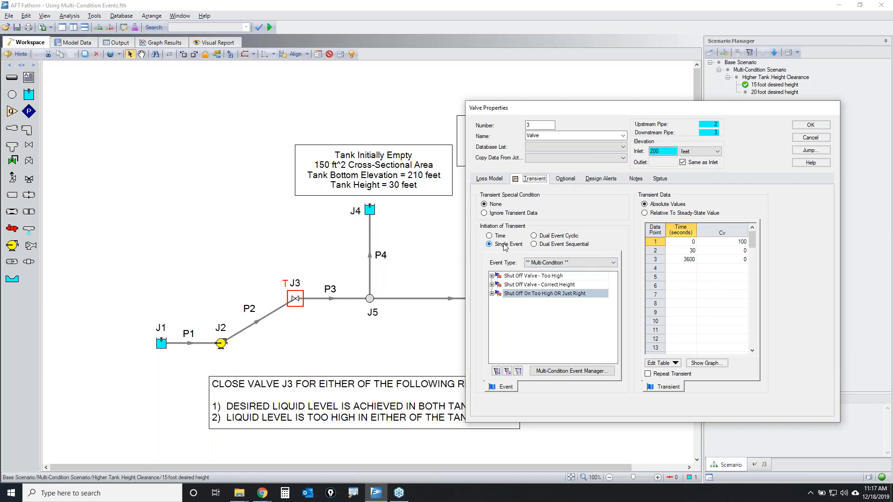
{"action": "left_click", "coordinate": [581, 262]}
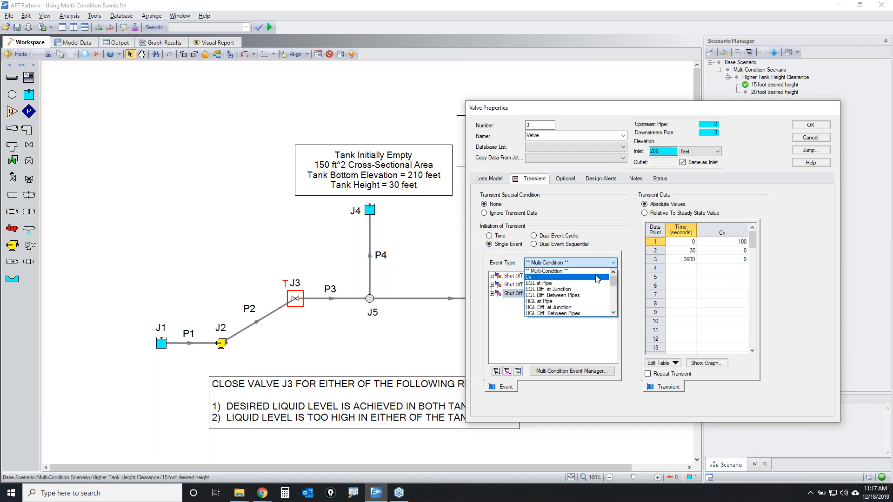
{"action": "left_click", "coordinate": [577, 273]}
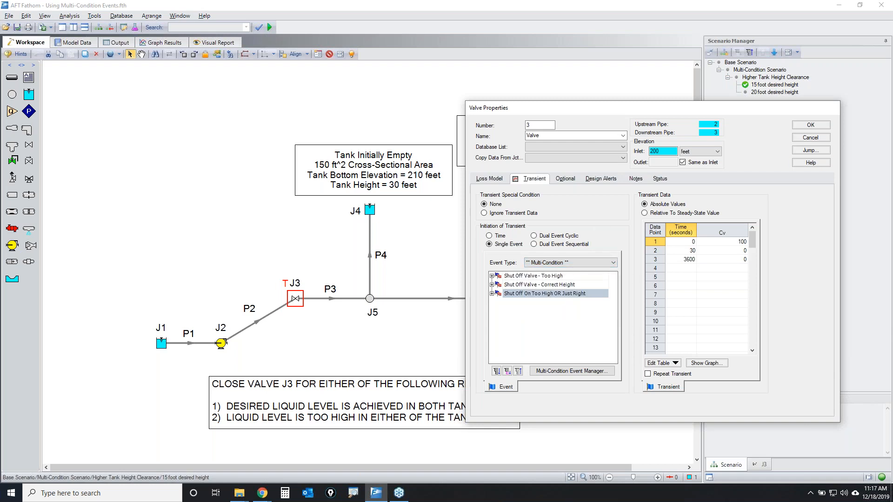
Circle the Multi-Condition Event Manager option and the valve's time and Cv transient data, and clear the marks.
{"action": "mouse_move", "coordinate": [624, 364]}
{"action": "left_mouse_down"}
{"action": "mouse_move", "coordinate": [515, 370]}
{"action": "mouse_move", "coordinate": [629, 370]}
{"action": "mouse_move", "coordinate": [608, 358]}
{"action": "left_mouse_up"}
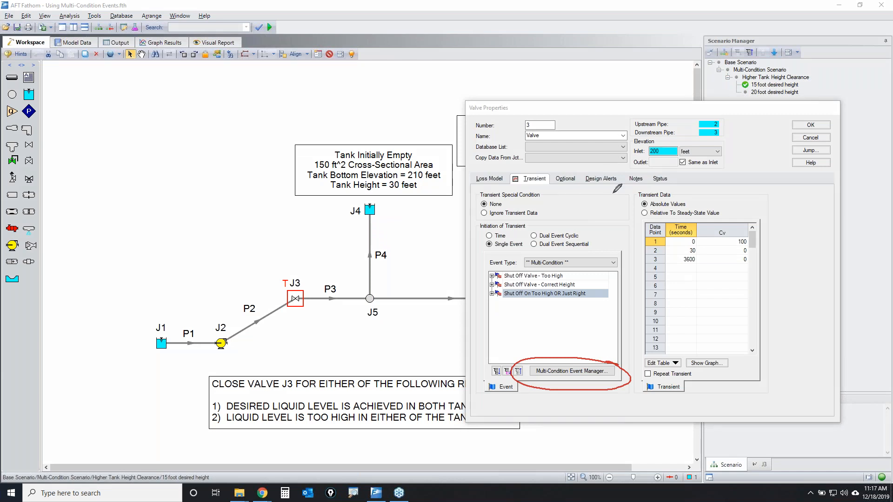
{"action": "left_click_drag", "start_coordinate": [756, 237], "coordinate": [743, 235]}
{"action": "left_click_drag", "start_coordinate": [677, 256], "coordinate": [758, 238]}
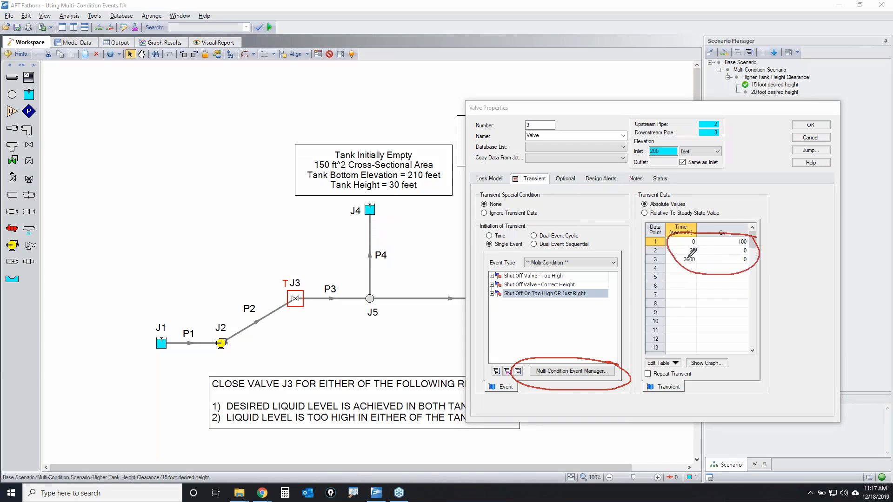
{"action": "mouse_move", "coordinate": [675, 249]}
{"action": "left_mouse_down"}
{"action": "mouse_move", "coordinate": [756, 236]}
{"action": "mouse_move", "coordinate": [677, 246]}
{"action": "left_mouse_up"}
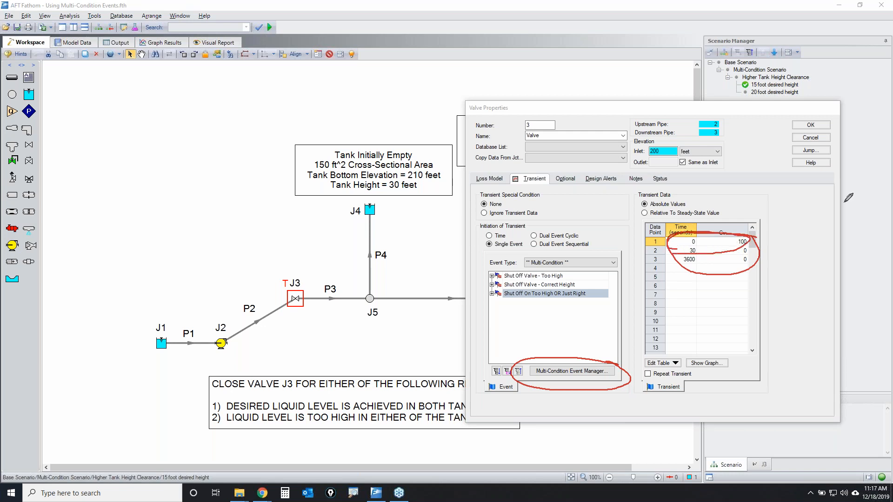
{"action": "key", "text": "Escape"}
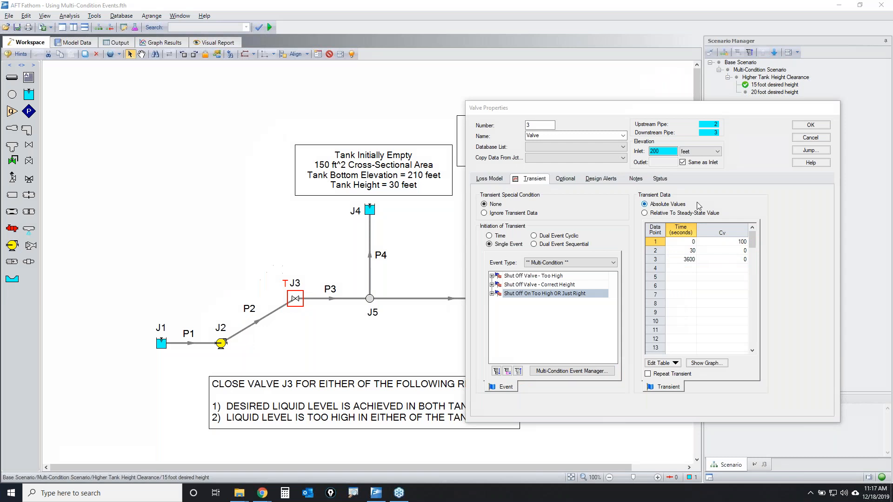
Move the valve properties aside, circle tanks J4 and J6 on the workspace, and clear the marks.
{"action": "left_click_drag", "start_coordinate": [705, 116], "coordinate": [776, 109]}
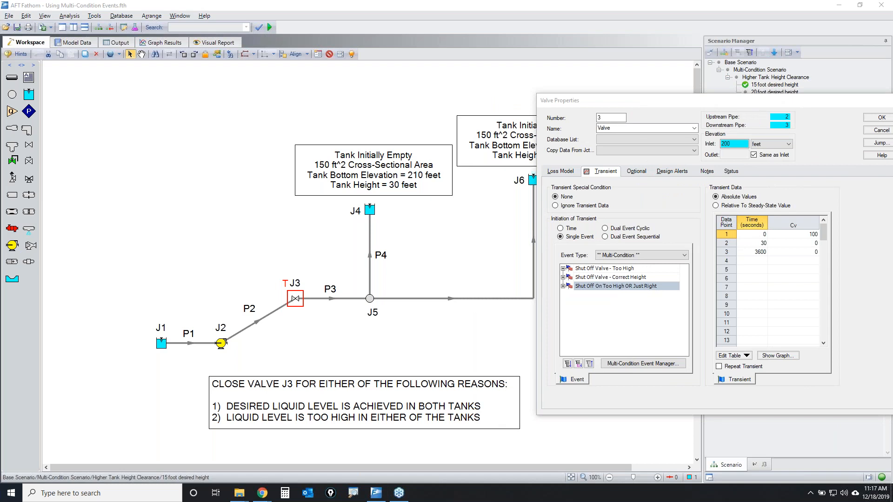
{"action": "mouse_move", "coordinate": [363, 201]}
{"action": "left_mouse_down"}
{"action": "mouse_move", "coordinate": [379, 201]}
{"action": "mouse_move", "coordinate": [372, 199]}
{"action": "left_mouse_up"}
{"action": "mouse_move", "coordinate": [520, 172]}
{"action": "left_mouse_down"}
{"action": "mouse_move", "coordinate": [514, 182]}
{"action": "mouse_move", "coordinate": [551, 171]}
{"action": "left_mouse_up"}
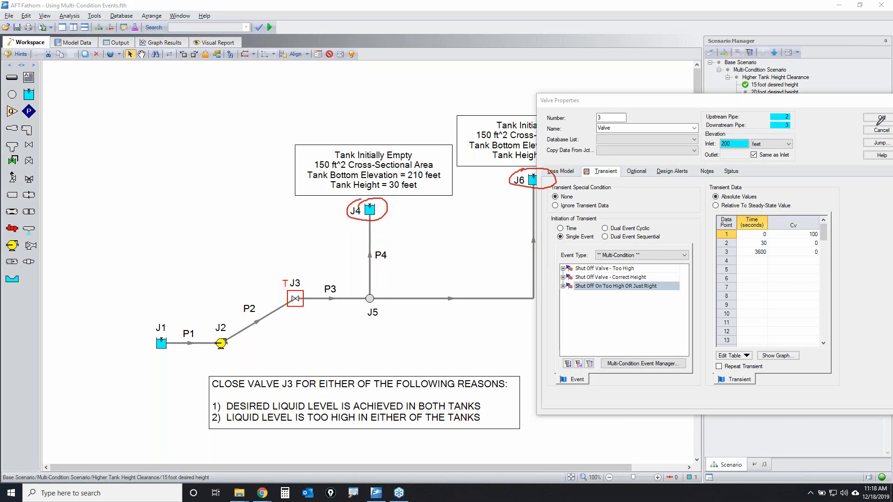
{"action": "key", "text": "Escape"}
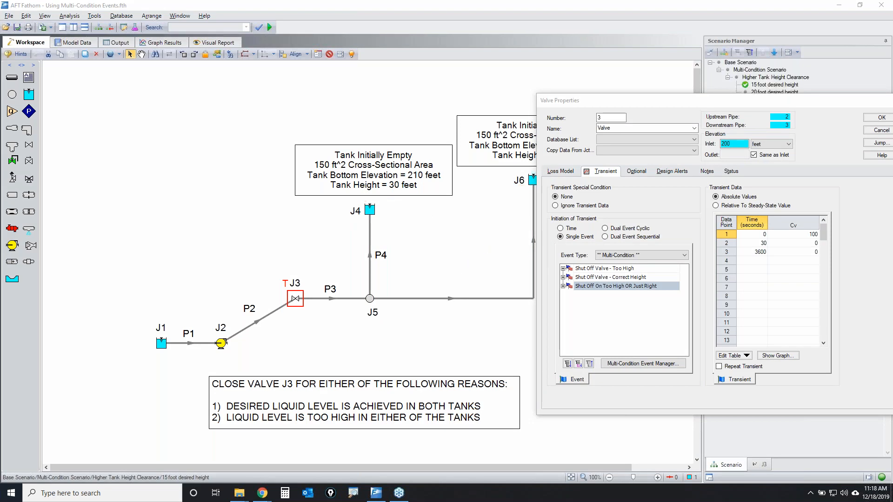
Circle the Shut Off Valve - Too High and Correct Height events, clear the mark and move the valve properties back.
{"action": "mouse_move", "coordinate": [565, 266]}
{"action": "left_mouse_down"}
{"action": "mouse_move", "coordinate": [609, 263]}
{"action": "mouse_move", "coordinate": [605, 288]}
{"action": "mouse_move", "coordinate": [572, 257]}
{"action": "left_mouse_up"}
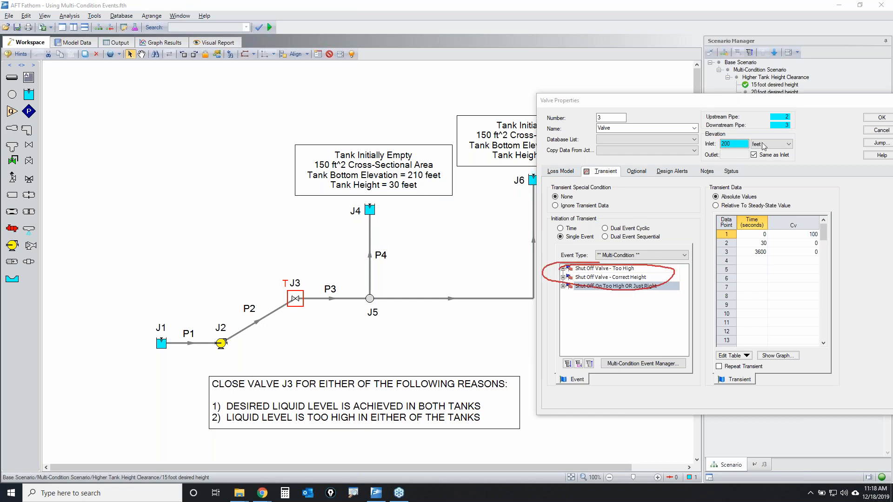
{"action": "left_click_drag", "start_coordinate": [773, 100], "coordinate": [572, 97]}
{"action": "left_click", "coordinate": [734, 134]}
{"action": "key", "text": "Escape"}
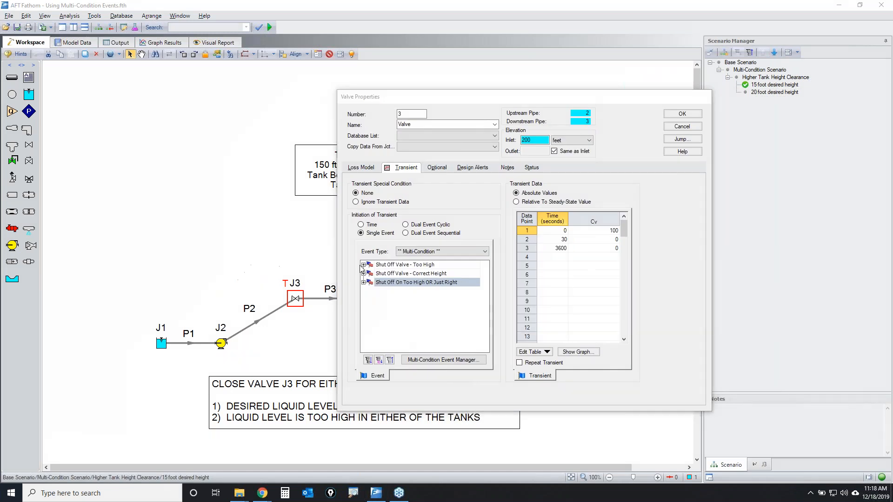
Expand the Shut Off Valve - Too High event down to the individual conditions under its OR operator.
{"action": "left_click", "coordinate": [364, 265]}
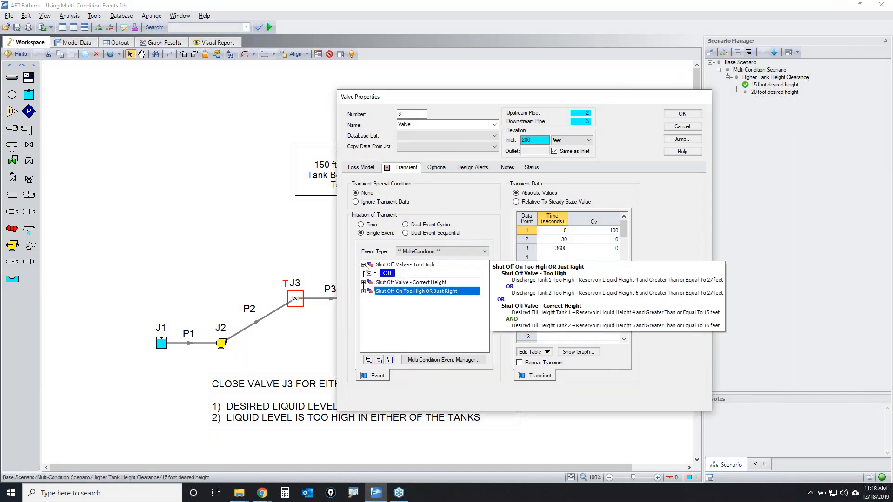
{"action": "left_click", "coordinate": [424, 265]}
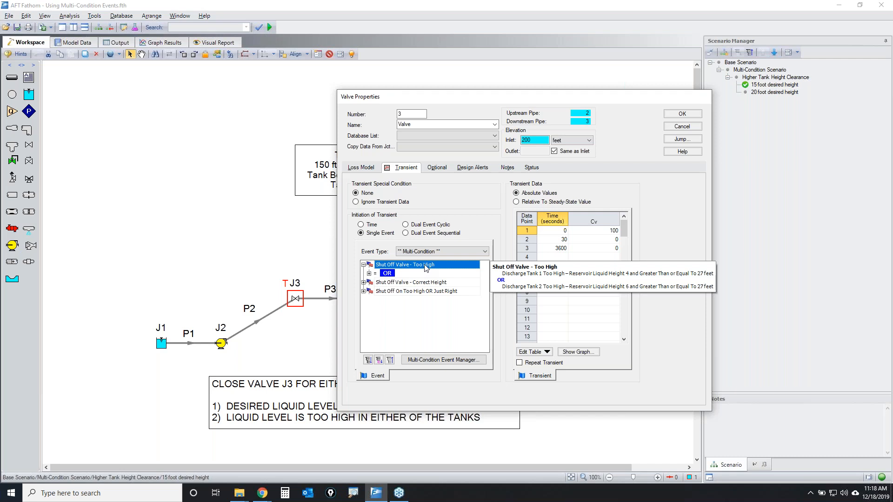
{"action": "left_click", "coordinate": [369, 273]}
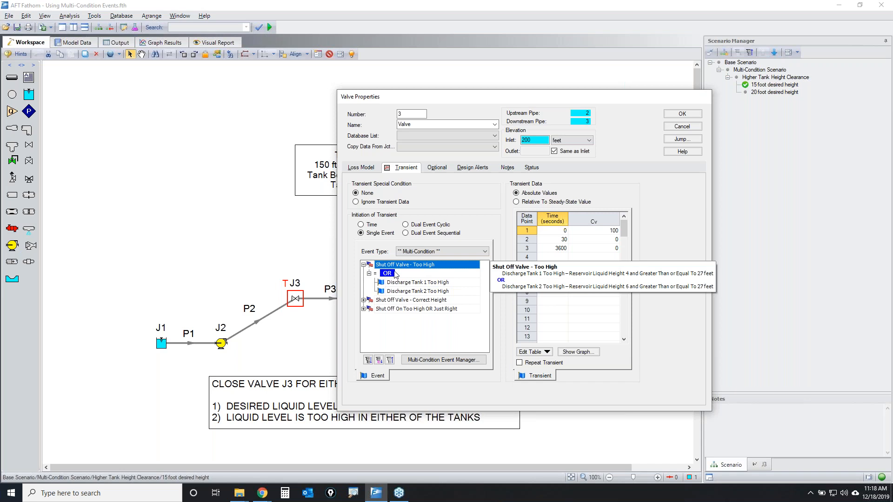
Mark the two Discharge Tank Too High conditions, the Shut Off Valve - Too High event and the Cv transient data, and clear the marks.
{"action": "left_click", "coordinate": [833, 255]}
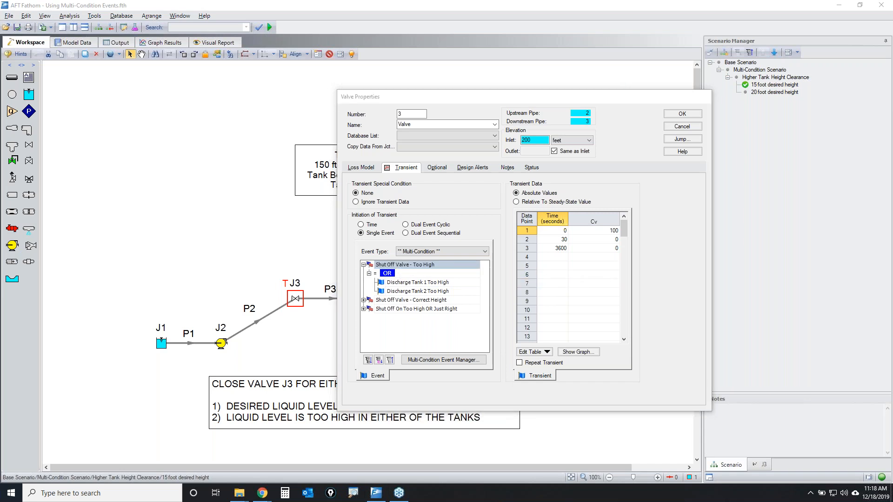
{"action": "mouse_move", "coordinate": [385, 278]}
{"action": "left_mouse_down"}
{"action": "mouse_move", "coordinate": [453, 277]}
{"action": "mouse_move", "coordinate": [446, 294]}
{"action": "mouse_move", "coordinate": [383, 294]}
{"action": "mouse_move", "coordinate": [372, 281]}
{"action": "mouse_move", "coordinate": [385, 276]}
{"action": "left_mouse_up"}
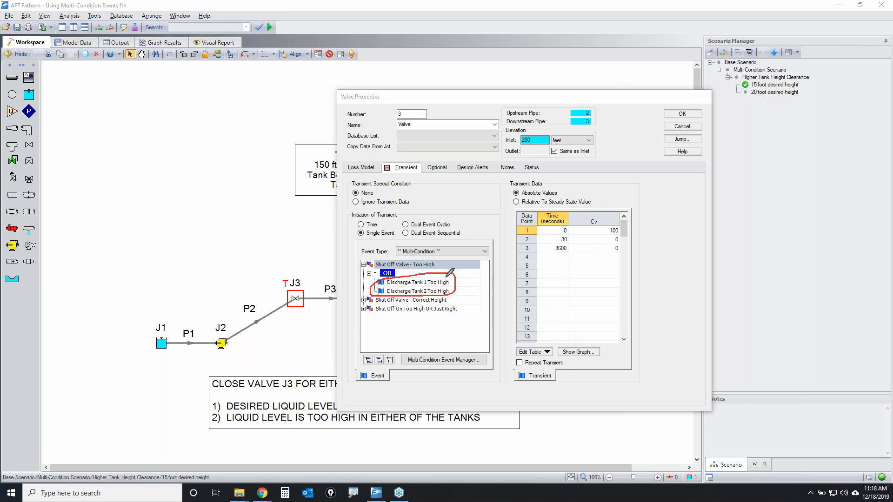
{"action": "mouse_move", "coordinate": [373, 268]}
{"action": "left_mouse_down"}
{"action": "mouse_move", "coordinate": [405, 263]}
{"action": "mouse_move", "coordinate": [376, 267]}
{"action": "left_mouse_up"}
{"action": "mouse_move", "coordinate": [534, 247]}
{"action": "left_mouse_down"}
{"action": "mouse_move", "coordinate": [573, 211]}
{"action": "mouse_move", "coordinate": [553, 245]}
{"action": "left_mouse_up"}
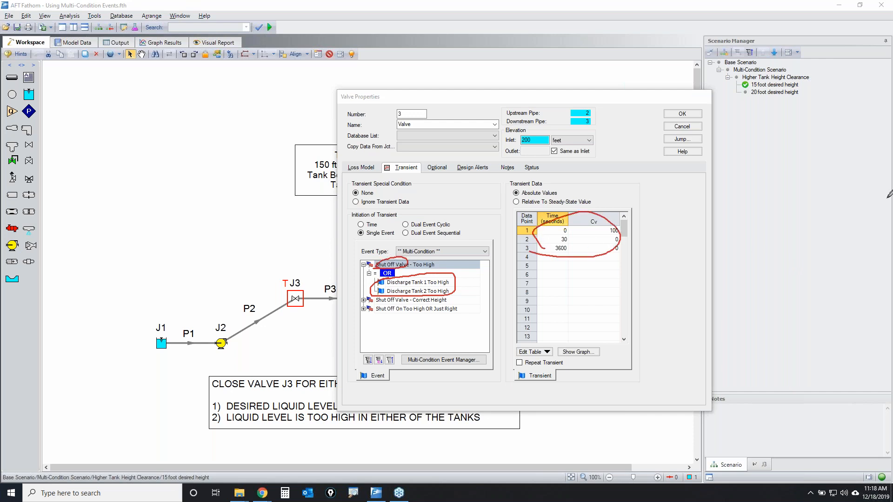
{"action": "key", "text": "Escape"}
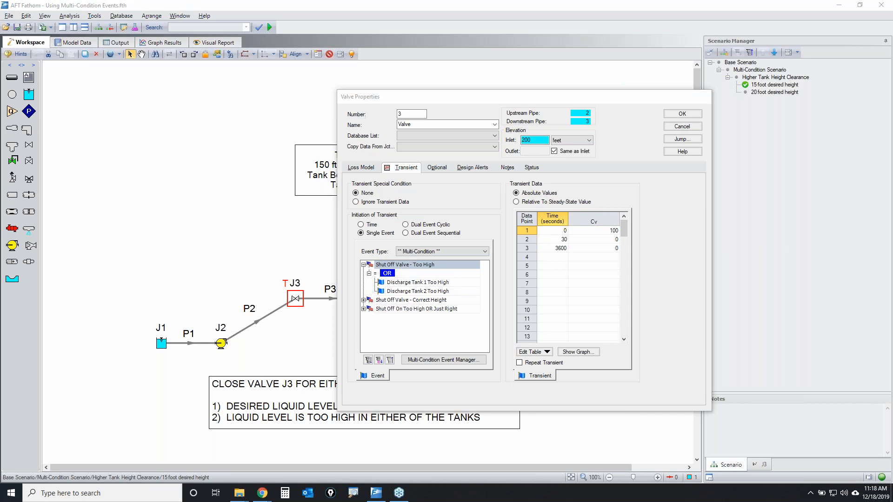
Expand the Shut Off Valve - Correct Height event down to the conditions under its AND operator and select the event to view its definition.
{"action": "mouse_move", "coordinate": [366, 320]}
{"action": "left_click", "coordinate": [364, 300]}
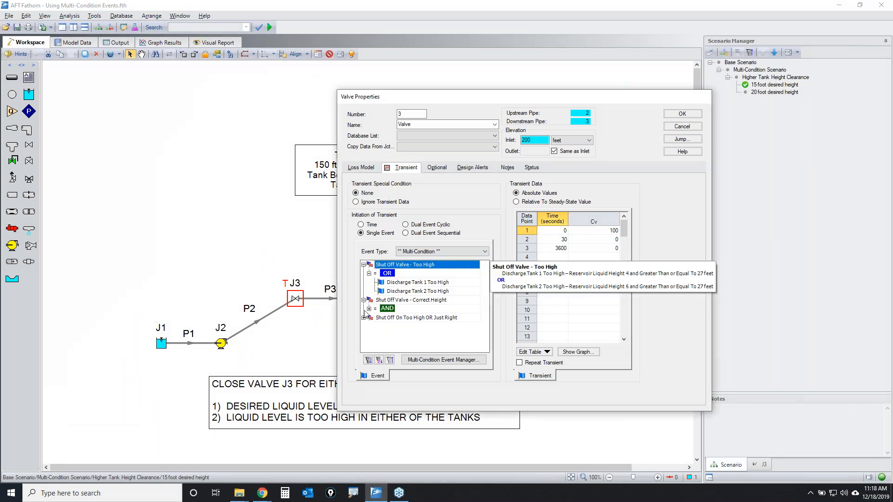
{"action": "left_click", "coordinate": [369, 310]}
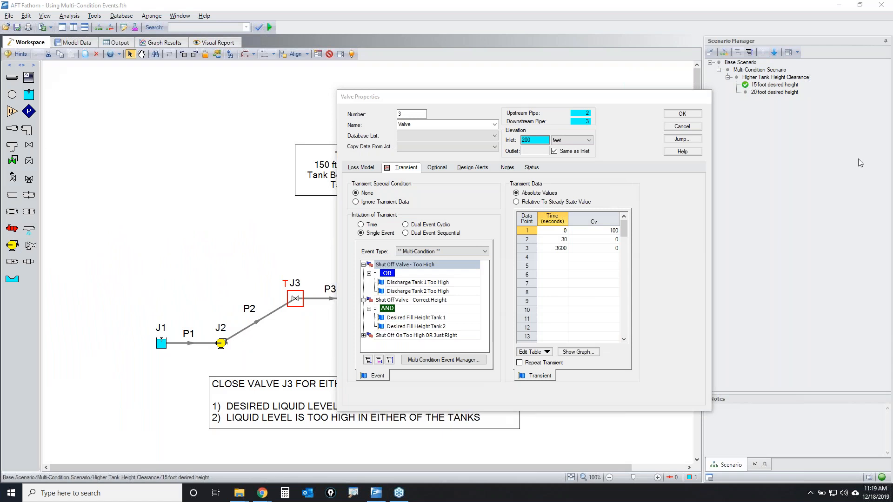
{"action": "left_click", "coordinate": [434, 300]}
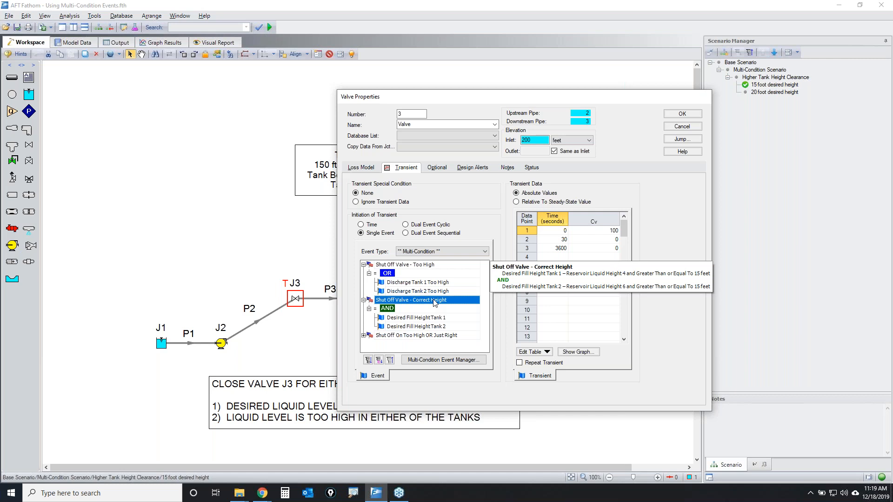
Expand the Shut Off On Too High OR Just Right event and its OR operator, and select the Shut Off Valve - Too High event.
{"action": "left_click", "coordinate": [364, 336]}
{"action": "left_click", "coordinate": [368, 344]}
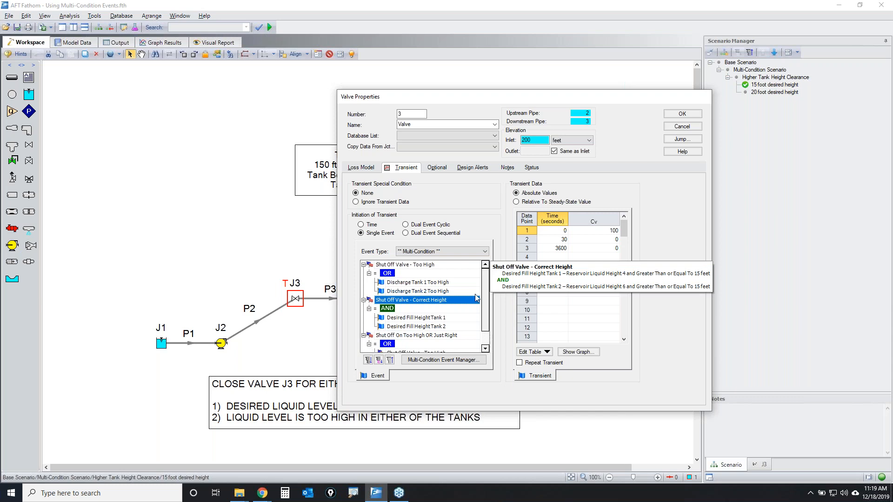
{"action": "left_click", "coordinate": [399, 268]}
{"action": "left_click", "coordinate": [391, 303]}
{"action": "left_click", "coordinate": [398, 268]}
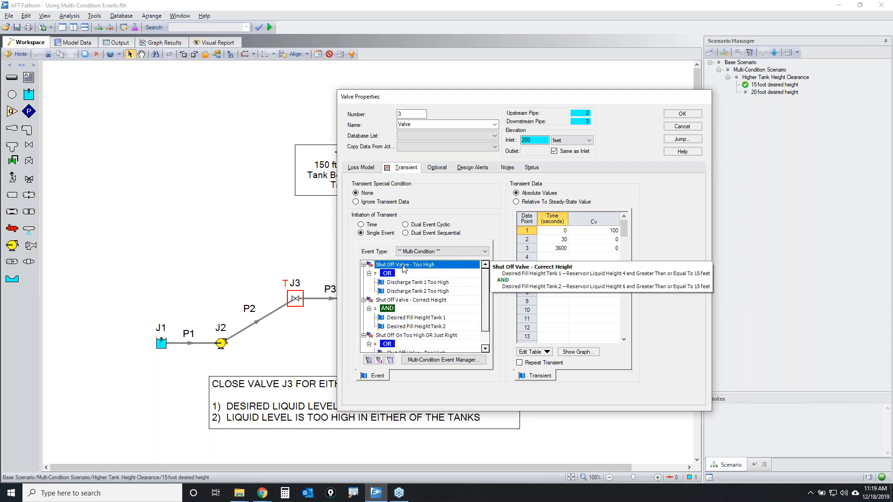
{"action": "left_click", "coordinate": [794, 153]}
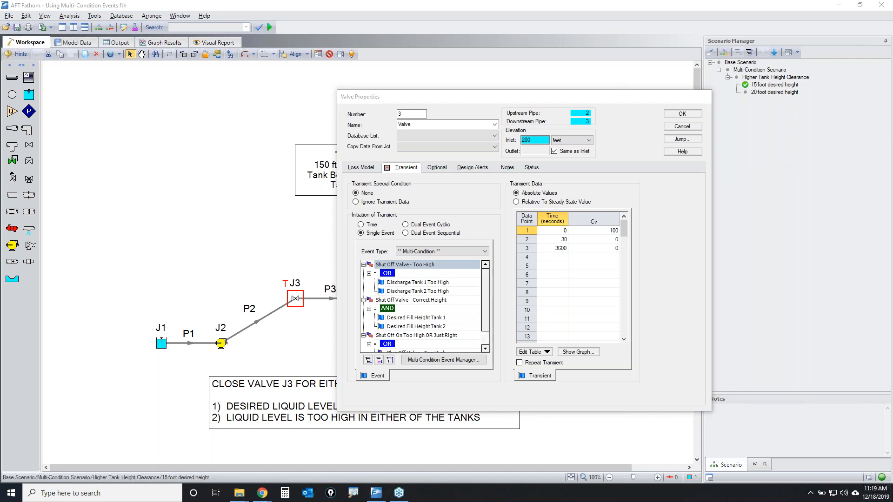
{"action": "left_click", "coordinate": [627, 130]}
Open the Multi-Condition Event Manager, circle the four simple events, draw a line out from the last three, and clear the marks.
{"action": "left_click", "coordinate": [436, 360]}
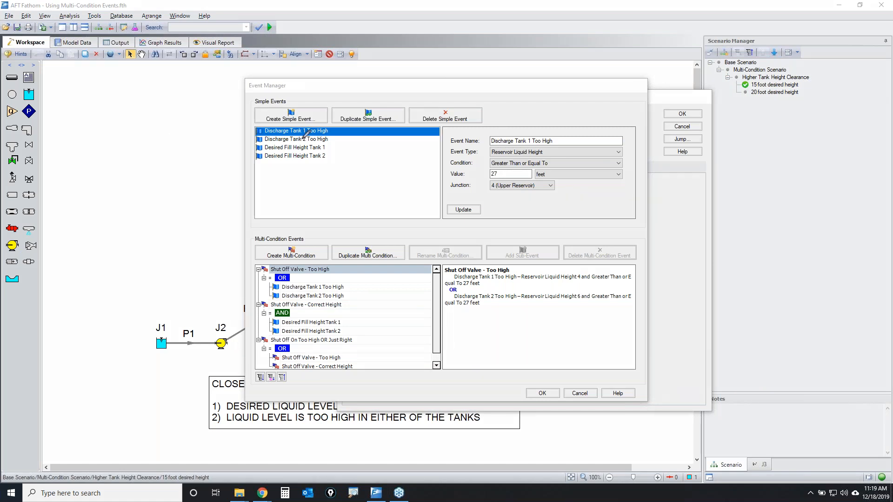
{"action": "mouse_move", "coordinate": [251, 129]}
{"action": "left_mouse_down"}
{"action": "mouse_move", "coordinate": [350, 142]}
{"action": "mouse_move", "coordinate": [262, 115]}
{"action": "left_mouse_up"}
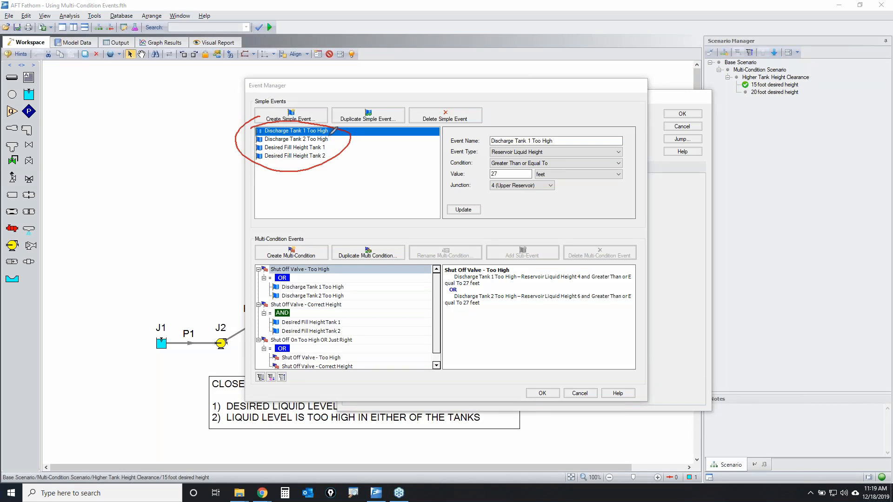
{"action": "left_click_drag", "start_coordinate": [328, 140], "coordinate": [379, 100]}
{"action": "left_click_drag", "start_coordinate": [328, 147], "coordinate": [379, 120]}
{"action": "left_click_drag", "start_coordinate": [328, 158], "coordinate": [375, 135]}
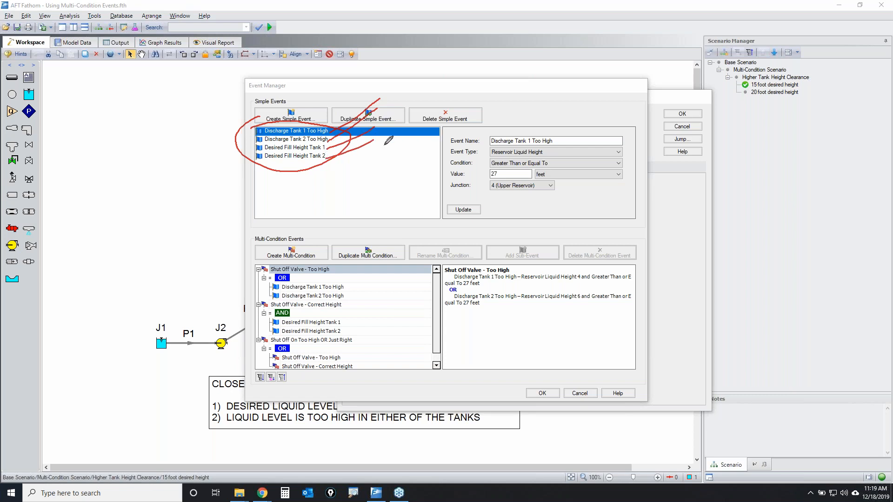
{"action": "left_click", "coordinate": [890, 161]}
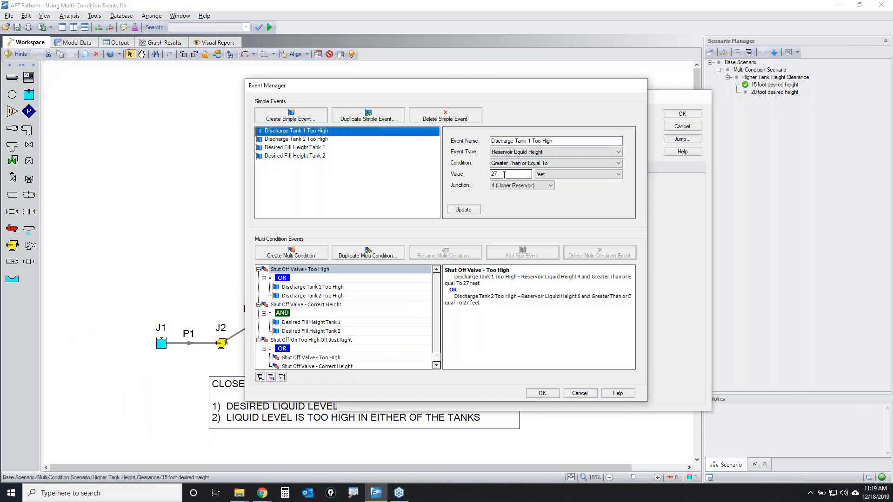
Compare the height value and junction settings of the Discharge Tank 1 Too High and Discharge Tank 2 Too High simple events.
{"action": "left_click", "coordinate": [315, 139]}
{"action": "double_click", "coordinate": [502, 174]}
{"action": "left_click", "coordinate": [346, 130]}
{"action": "left_click", "coordinate": [340, 139]}
{"action": "left_click", "coordinate": [344, 132]}
{"action": "left_click", "coordinate": [342, 140]}
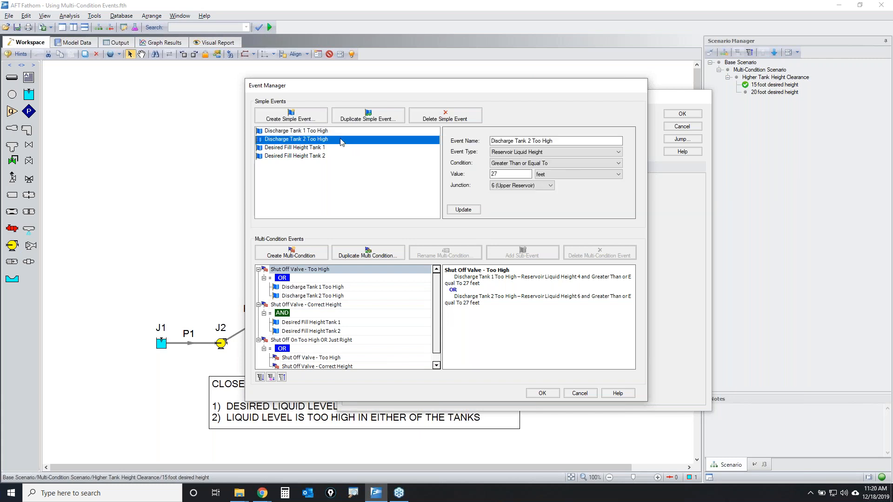
Compare the height value and junction settings of the Desired Fill Height Tank 1 and Desired Fill Height Tank 2 simple events.
{"action": "left_click", "coordinate": [317, 150]}
{"action": "double_click", "coordinate": [495, 174]}
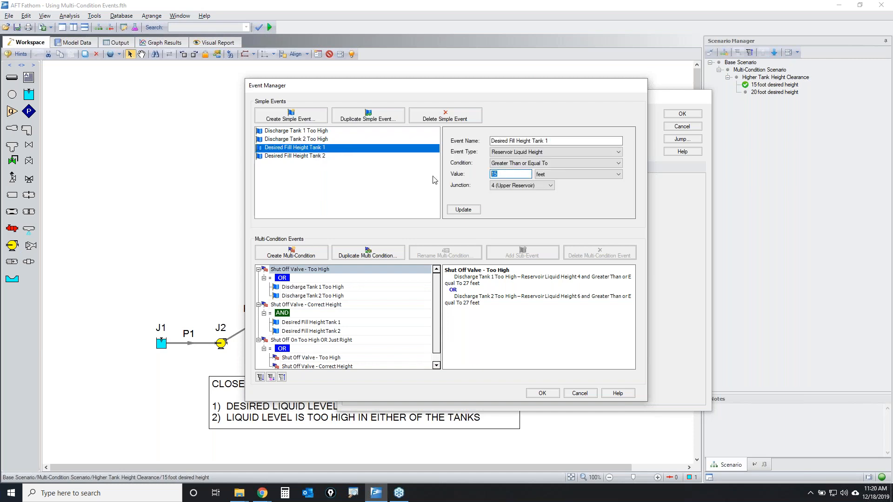
{"action": "left_click", "coordinate": [323, 156]}
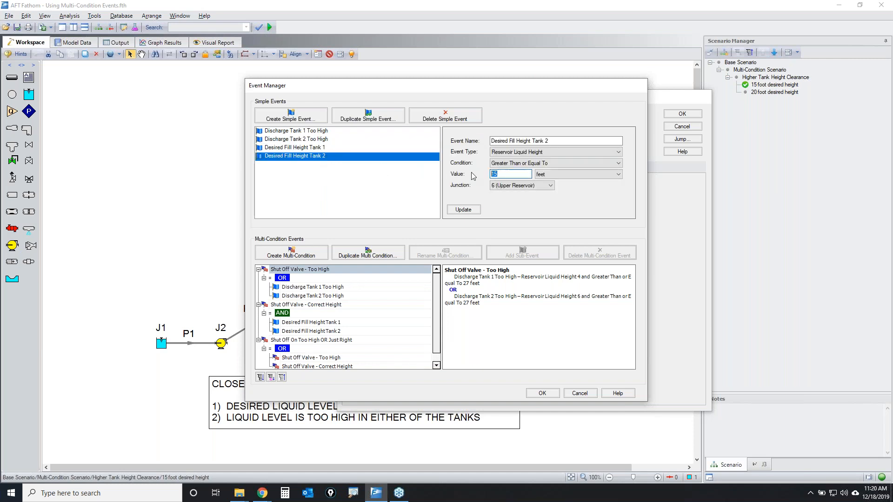
{"action": "left_click", "coordinate": [361, 149]}
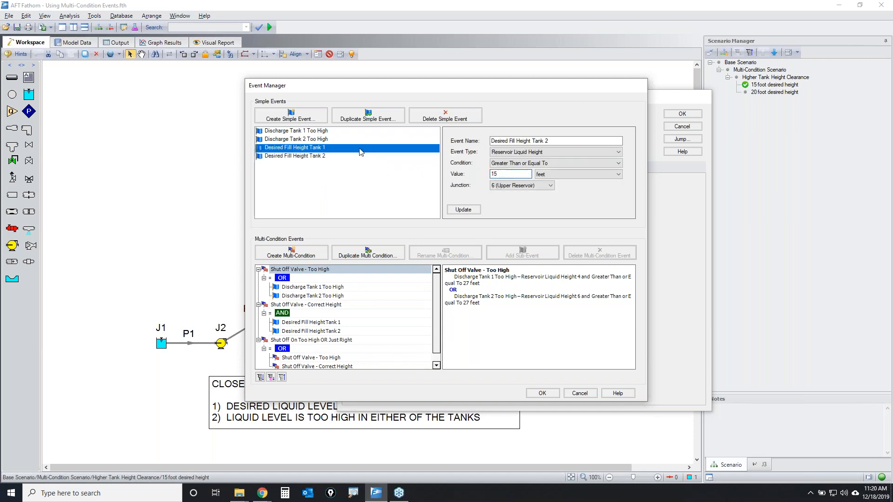
{"action": "left_click", "coordinate": [324, 157]}
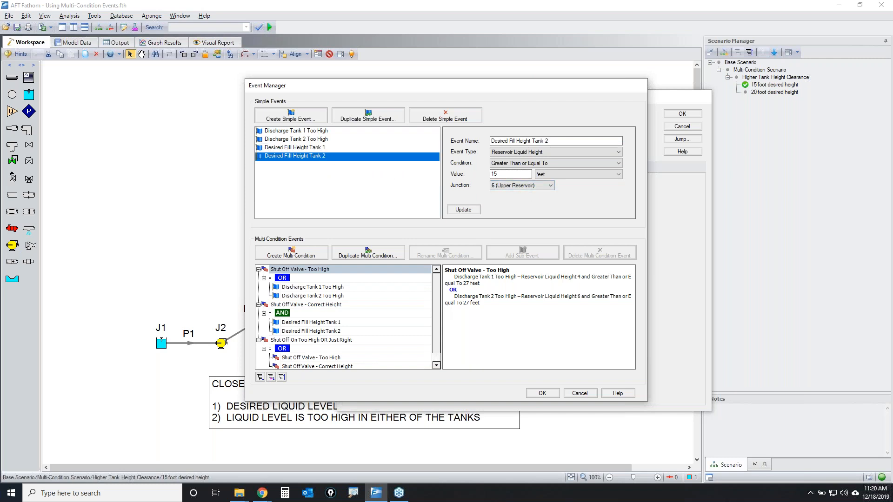
Circle the simple events list and the multi-condition events tree in the Event Manager, and clear the marks.
{"action": "mouse_move", "coordinate": [262, 167]}
{"action": "left_mouse_down"}
{"action": "mouse_move", "coordinate": [239, 128]}
{"action": "mouse_move", "coordinate": [249, 160]}
{"action": "left_mouse_up"}
{"action": "mouse_move", "coordinate": [361, 282]}
{"action": "left_mouse_down"}
{"action": "mouse_move", "coordinate": [261, 274]}
{"action": "mouse_move", "coordinate": [407, 330]}
{"action": "mouse_move", "coordinate": [345, 258]}
{"action": "left_mouse_up"}
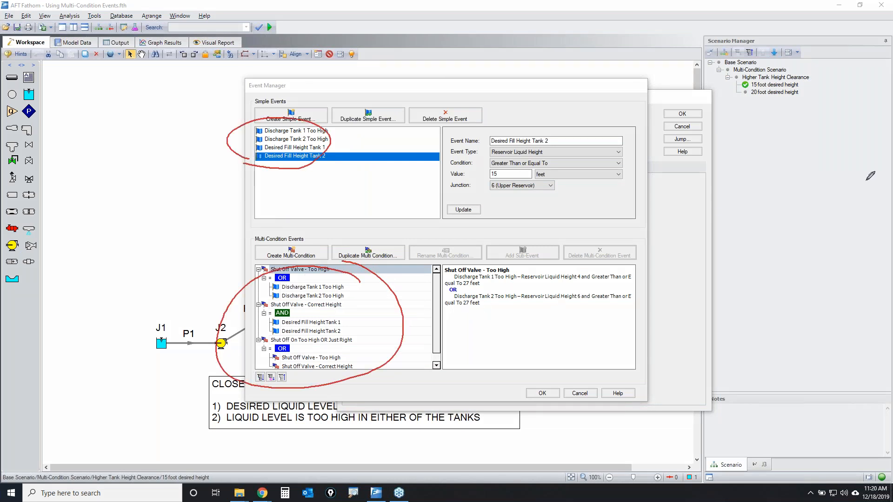
{"action": "key", "text": "Escape"}
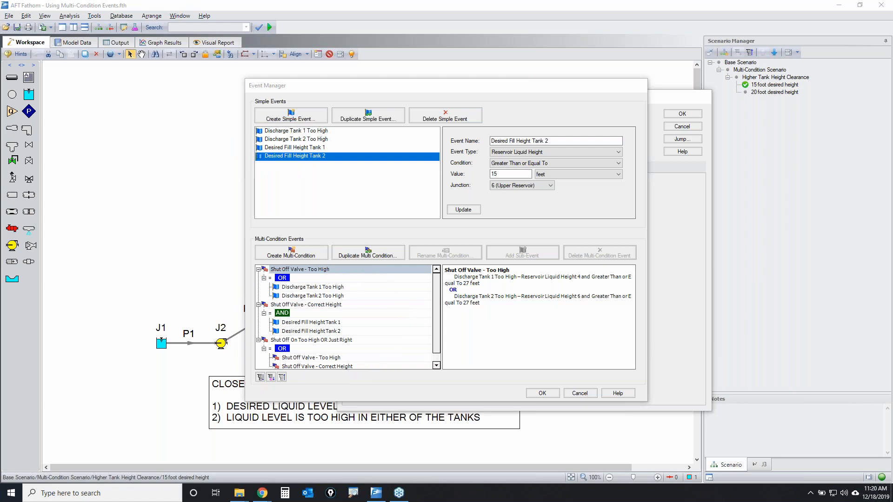
Open the Event Manager's help, read through the Multi-Condition Events topic to its end, and close the help.
{"action": "left_click", "coordinate": [619, 393]}
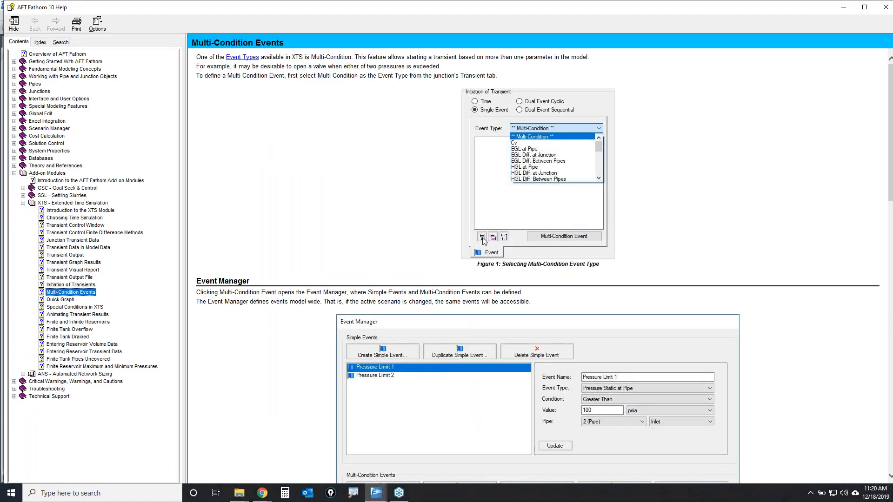
{"action": "scroll", "coordinate": [485, 242], "scroll_direction": "down", "scroll_amount": 15}
{"action": "scroll", "coordinate": [547, 245], "scroll_direction": "down", "scroll_amount": 3}
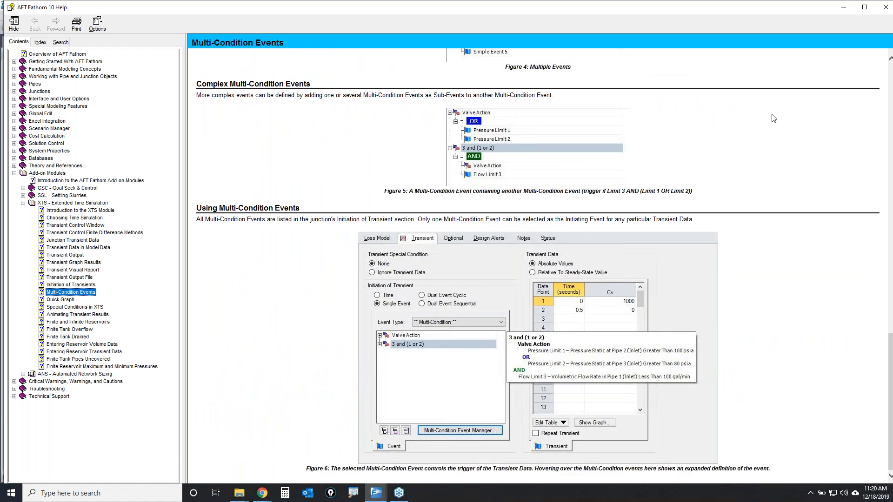
{"action": "left_click", "coordinate": [885, 7]}
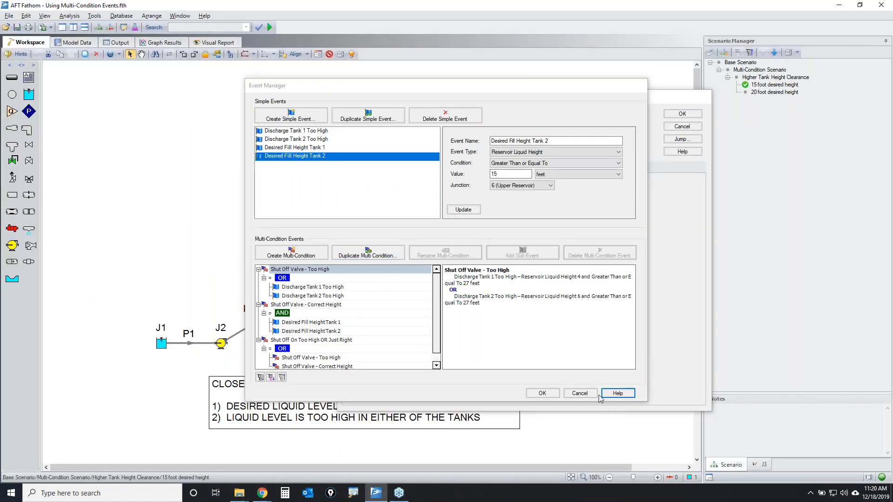
Cancel the Event Manager and the valve properties, select the 15 foot desired height scenario and clear the workspace selection.
{"action": "left_click", "coordinate": [568, 394]}
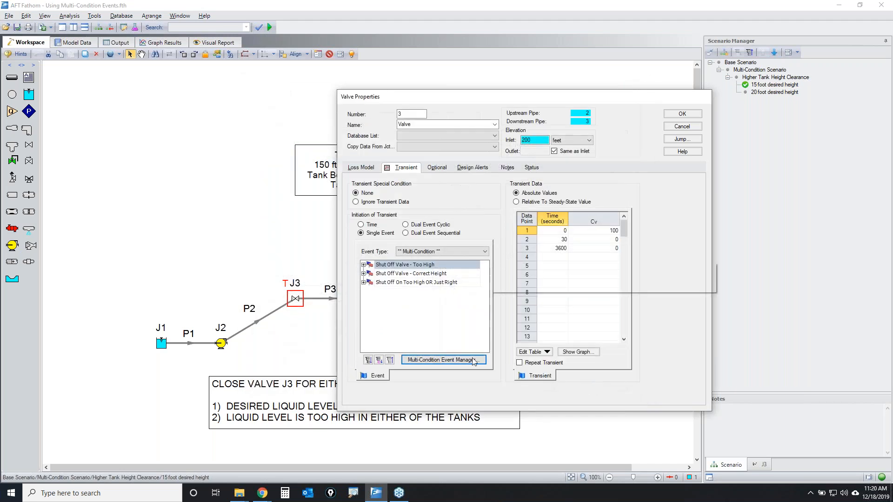
{"action": "left_click", "coordinate": [682, 127]}
{"action": "left_click", "coordinate": [783, 86]}
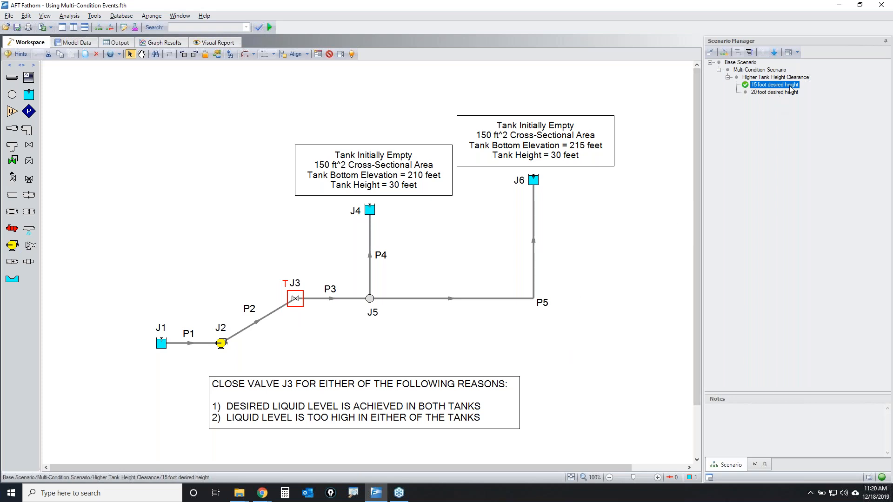
{"action": "left_click", "coordinate": [628, 298]}
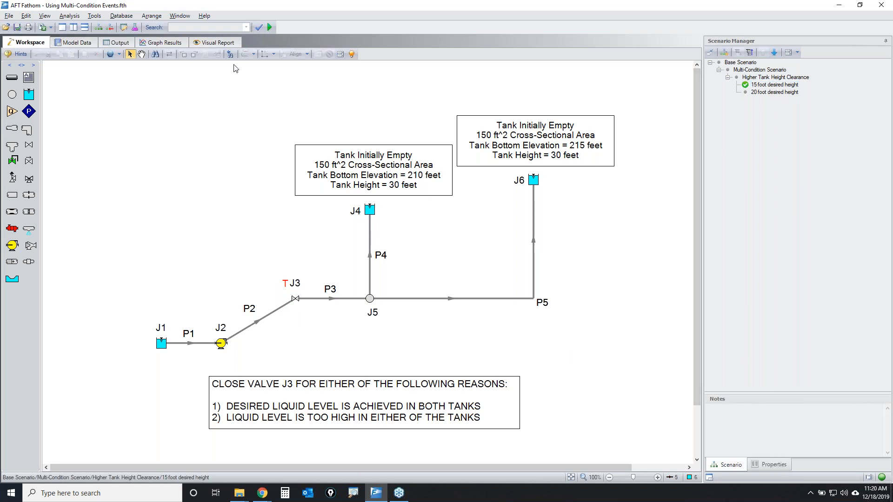
Run the 15 foot desired height scenario and select the valve junction 3 event in the output's event messages sorted by time.
{"action": "left_click", "coordinate": [272, 28]}
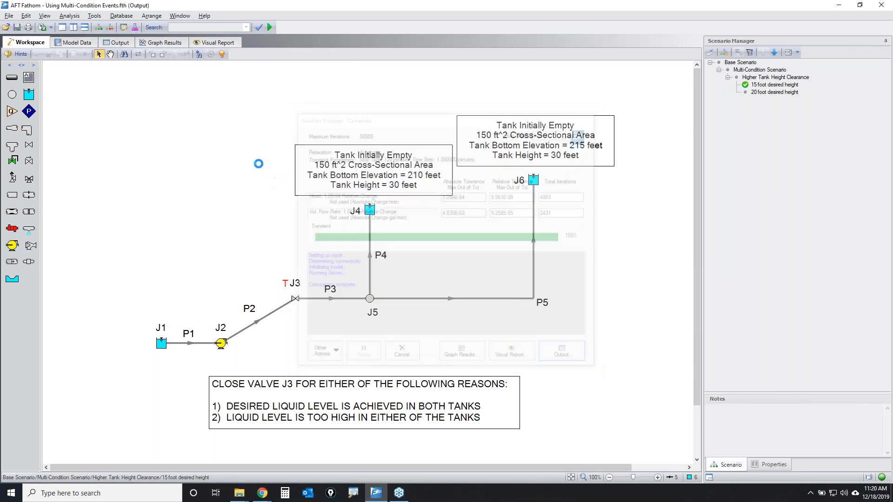
{"action": "left_click", "coordinate": [162, 68]}
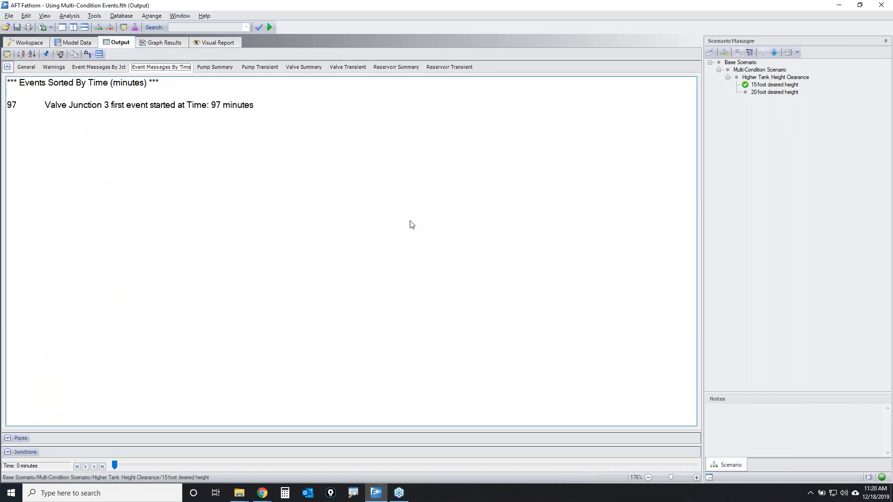
{"action": "left_click", "coordinate": [181, 105]}
Revisit the workspace and the event output, and load the saved Liquid Height vs. Time graph.
{"action": "left_click", "coordinate": [17, 43]}
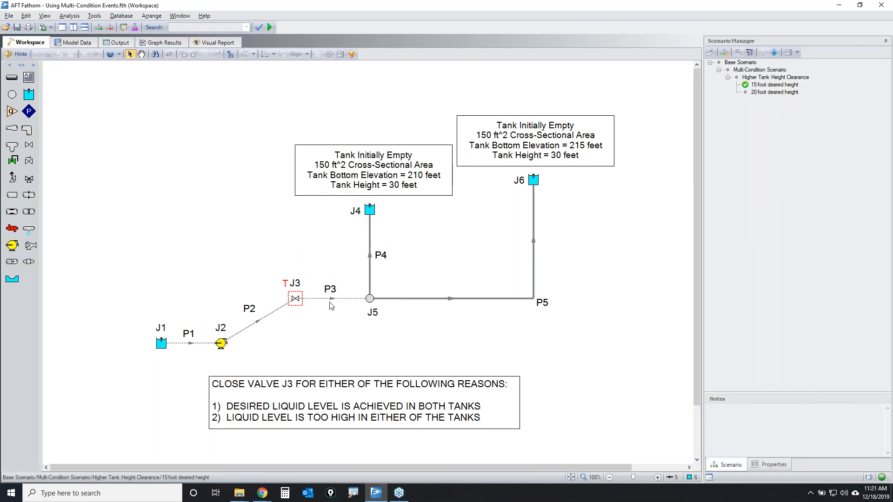
{"action": "left_click", "coordinate": [119, 43]}
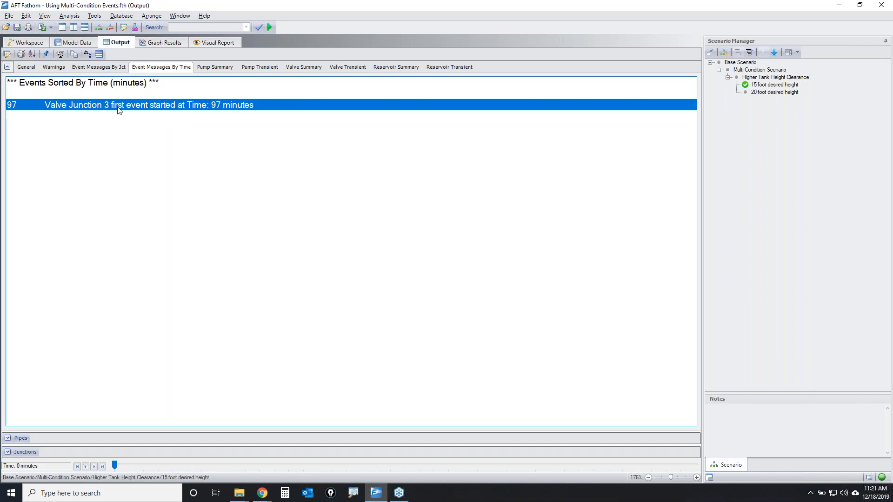
{"action": "left_click", "coordinate": [149, 42]}
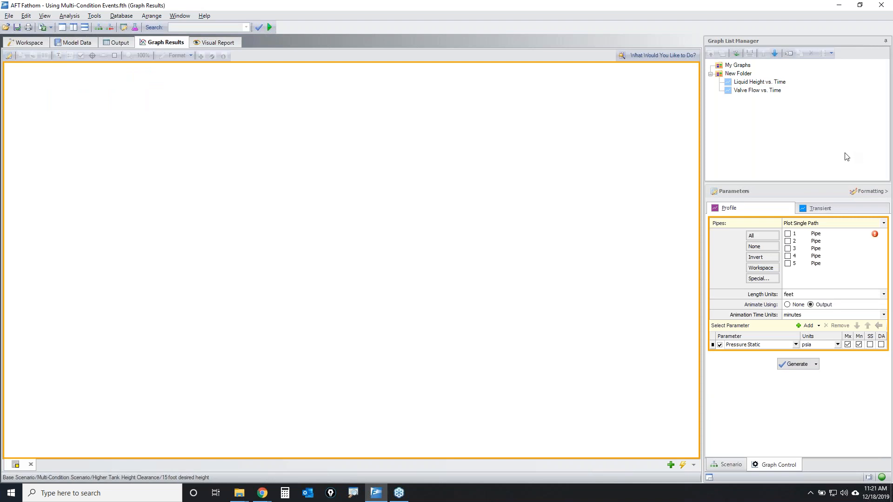
{"action": "double_click", "coordinate": [761, 83]}
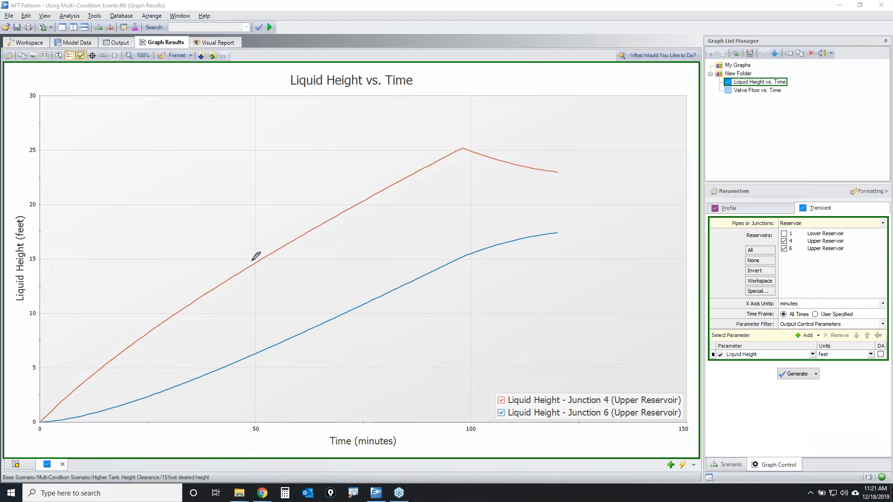
Circle the 15-foot points on both liquid height curves and the junction 4 peak, and read the graph values with the crosshair.
{"action": "mouse_move", "coordinate": [266, 256]}
{"action": "left_mouse_down"}
{"action": "mouse_move", "coordinate": [255, 258]}
{"action": "mouse_move", "coordinate": [272, 255]}
{"action": "left_mouse_up"}
{"action": "left_click_drag", "start_coordinate": [459, 257], "coordinate": [460, 256]}
{"action": "left_click_drag", "start_coordinate": [467, 143], "coordinate": [470, 140]}
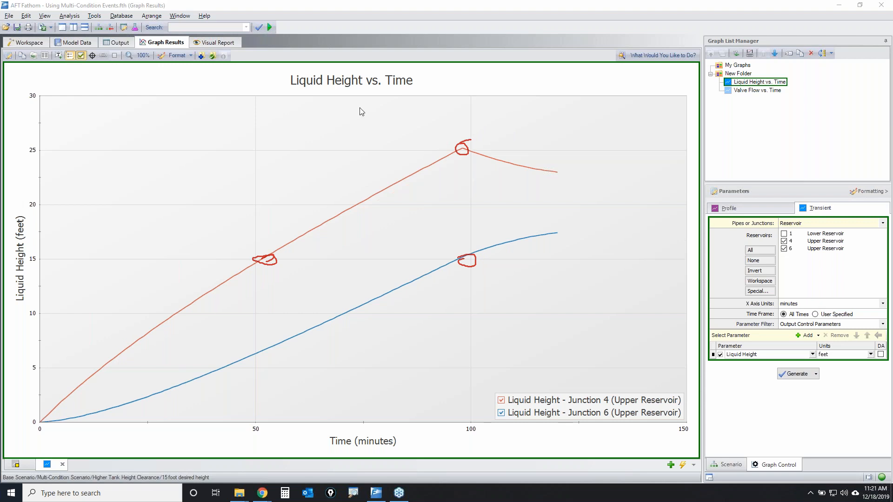
{"action": "left_click", "coordinate": [92, 55]}
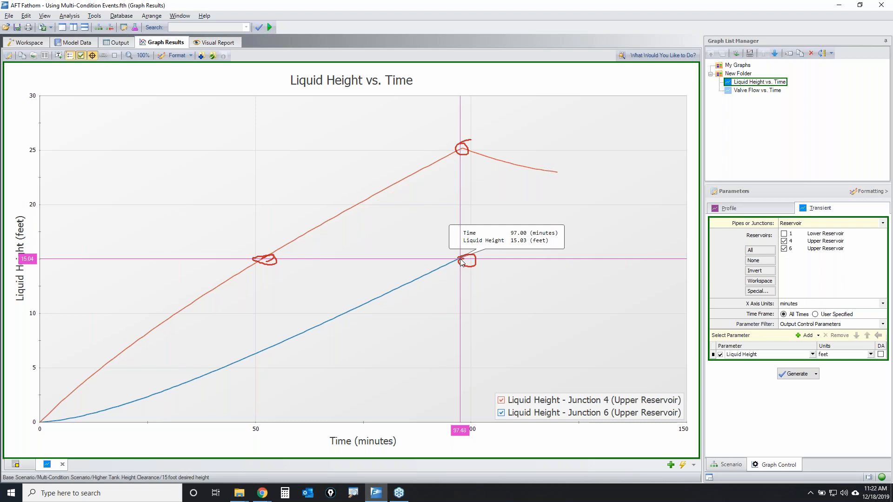
Load the saved Valve Flow vs. Time graph, and return to the Liquid Height vs. Time graph to clear its drawn marks.
{"action": "double_click", "coordinate": [767, 91]}
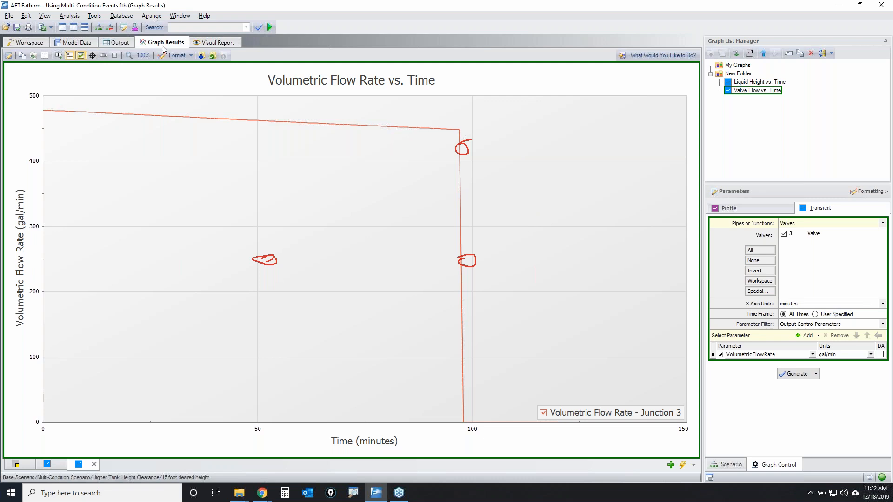
{"action": "left_click", "coordinate": [47, 465]}
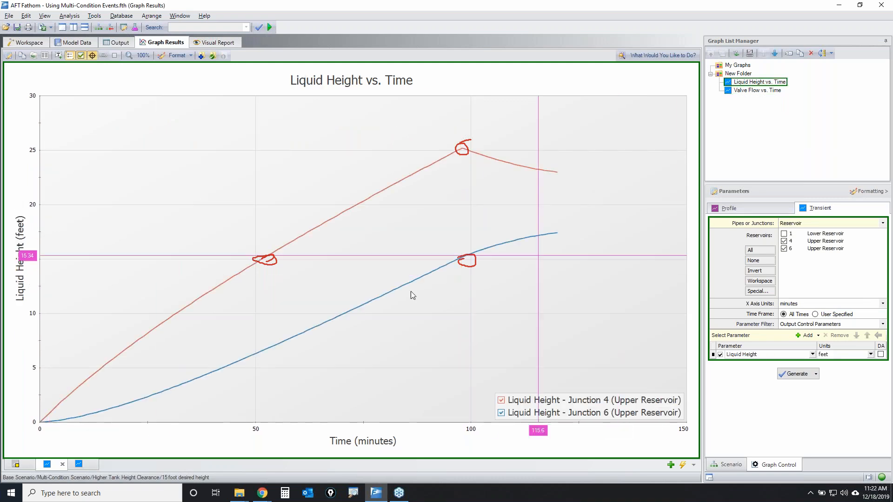
{"action": "mouse_move", "coordinate": [472, 259]}
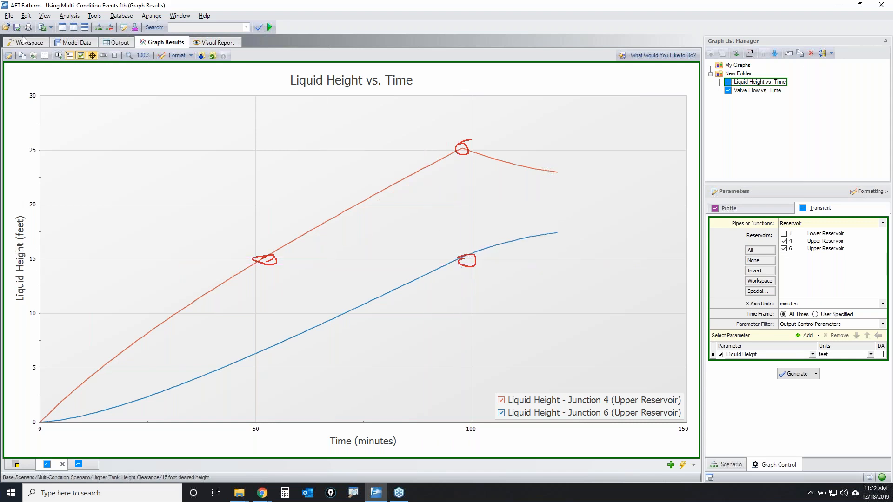
{"action": "left_click", "coordinate": [856, 168]}
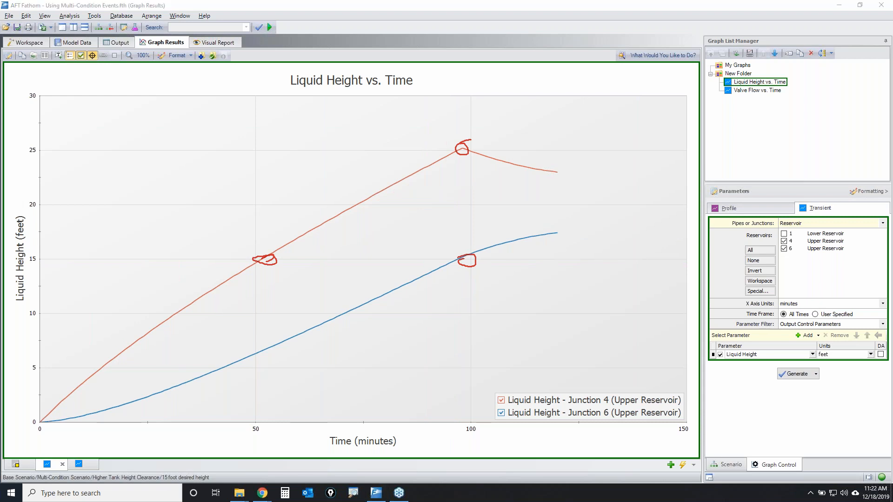
{"action": "key", "text": "Escape"}
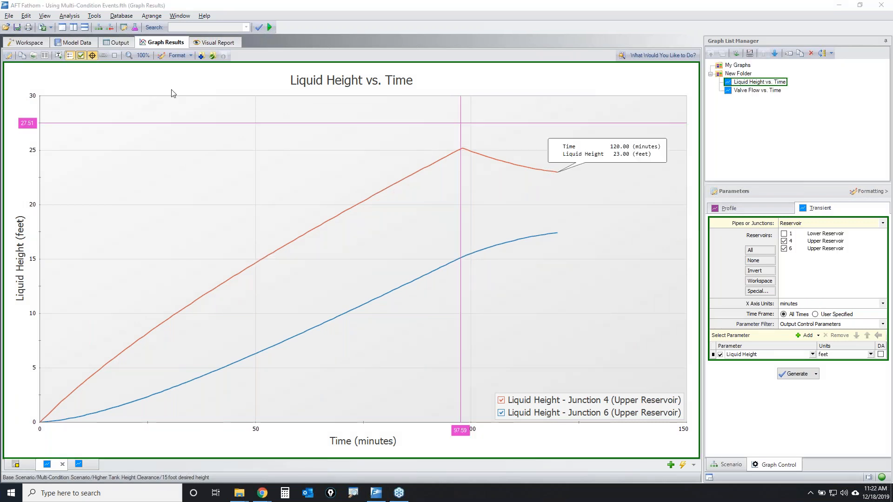
Load the 20 foot desired height scenario and open the multi-condition Event Manager from valve J3's transient data.
{"action": "left_click", "coordinate": [33, 43]}
{"action": "double_click", "coordinate": [773, 92]}
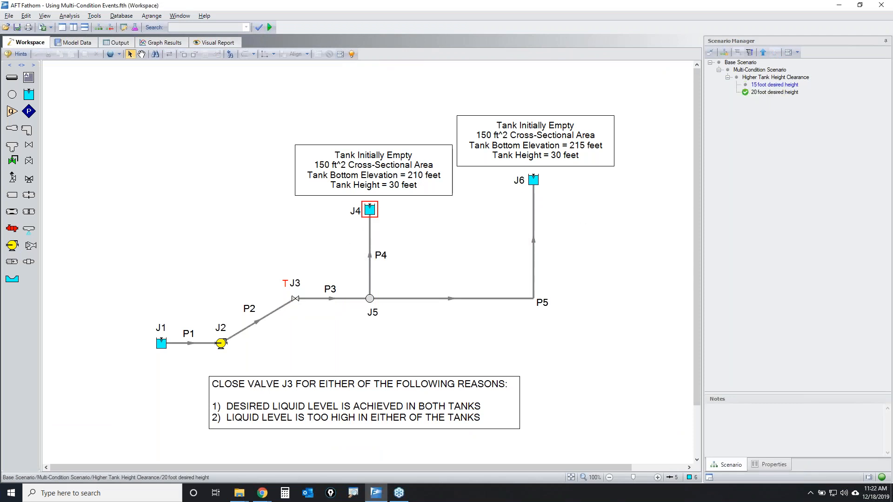
{"action": "left_click", "coordinate": [534, 180]}
{"action": "double_click", "coordinate": [296, 299]}
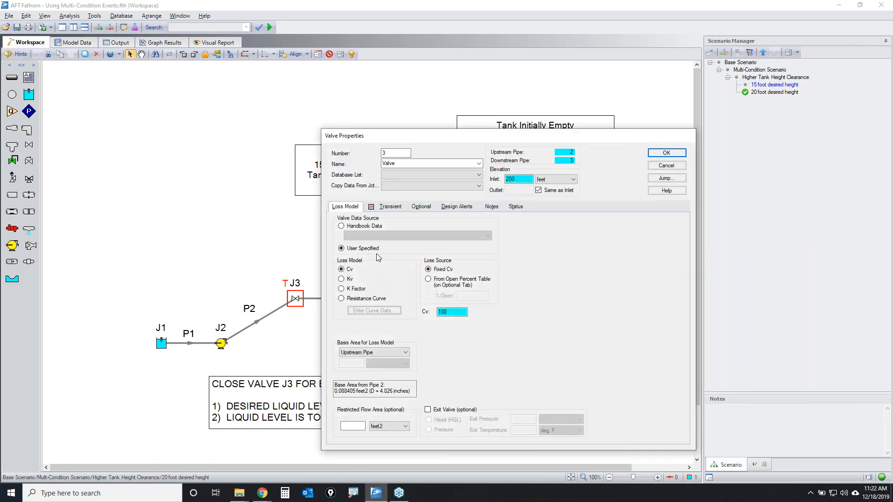
{"action": "left_click", "coordinate": [390, 207]}
{"action": "left_click", "coordinate": [432, 402]}
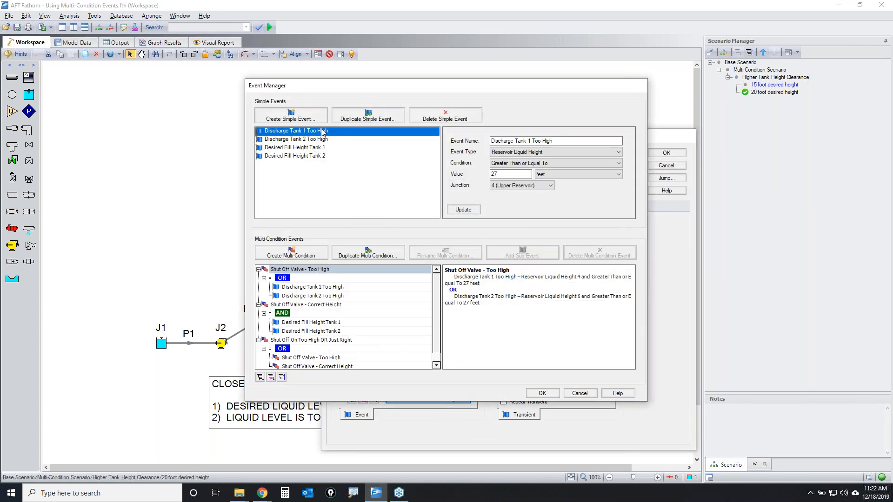
Set the Desired Fill Height Tank 1 and Tank 2 events to 20 feet and accept the event and valve changes.
{"action": "left_click", "coordinate": [300, 148]}
{"action": "left_click_drag", "start_coordinate": [512, 174], "coordinate": [483, 170]}
{"action": "type", "text": "20"}
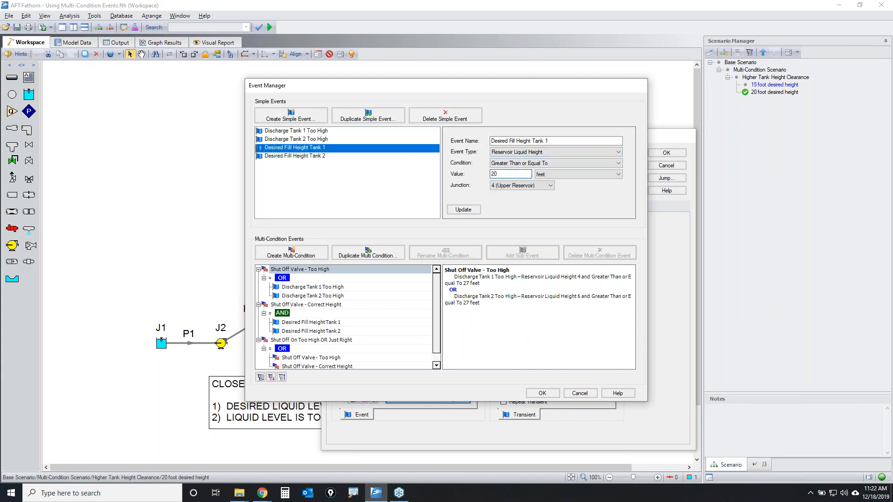
{"action": "left_click", "coordinate": [463, 210]}
{"action": "left_click", "coordinate": [325, 156]}
{"action": "left_click_drag", "start_coordinate": [530, 174], "coordinate": [450, 176]}
{"action": "type", "text": "2"}
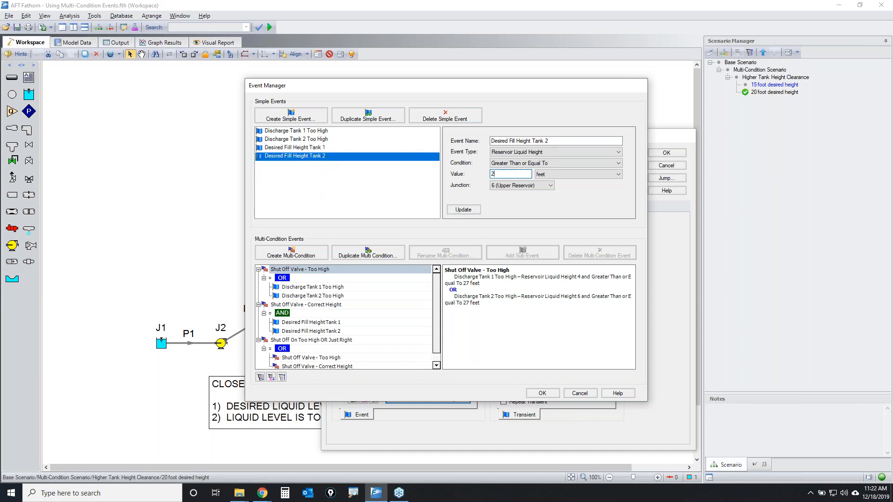
{"action": "left_click", "coordinate": [463, 210]}
{"action": "left_click", "coordinate": [543, 393]}
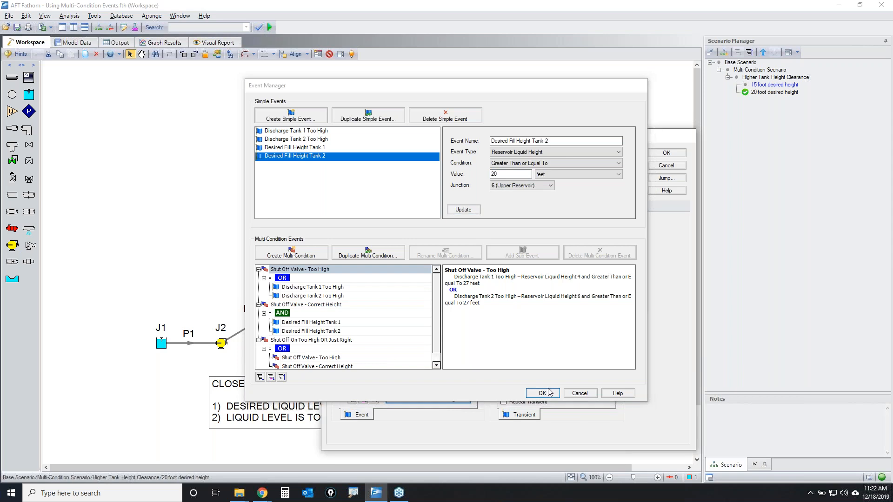
{"action": "left_click", "coordinate": [674, 153]}
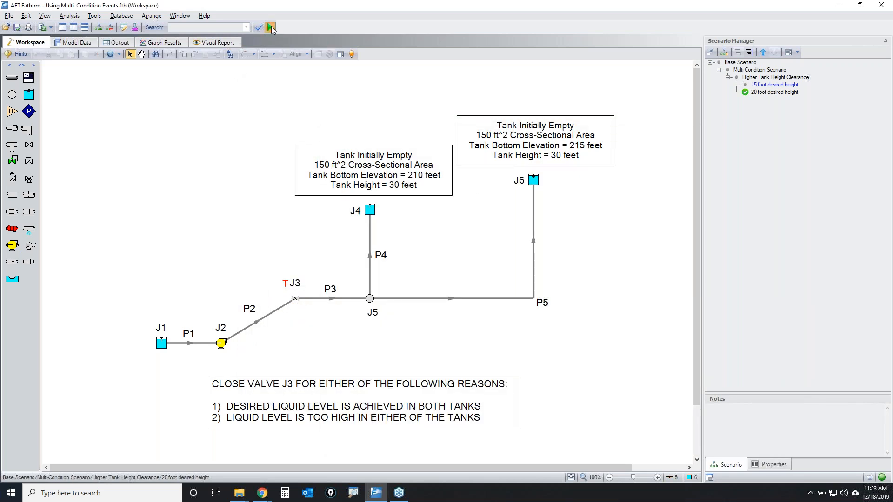
Run the 20 foot desired height scenario and examine the output's event messages sorted by time.
{"action": "left_click", "coordinate": [270, 28]}
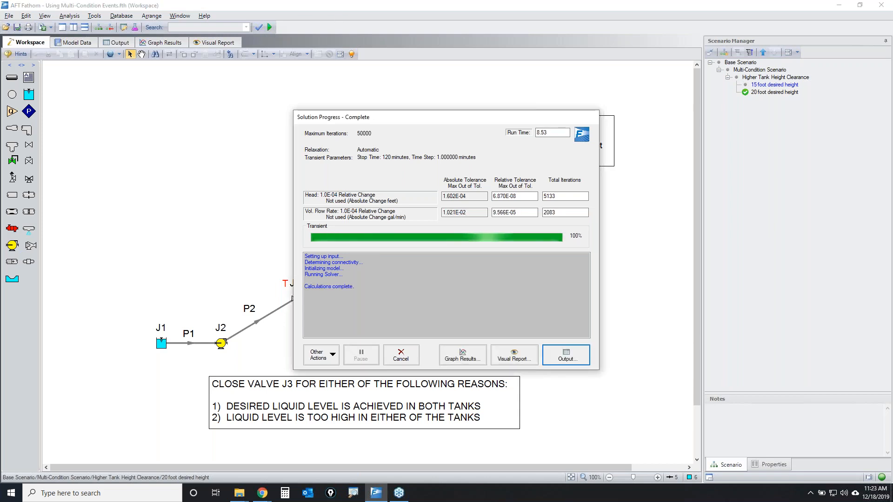
{"action": "key", "text": "Return"}
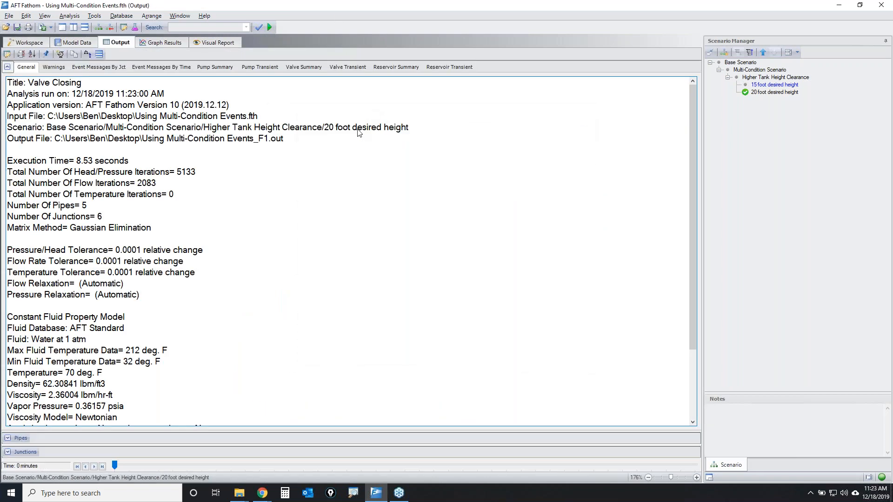
{"action": "left_click", "coordinate": [161, 67]}
{"action": "left_click", "coordinate": [191, 111]}
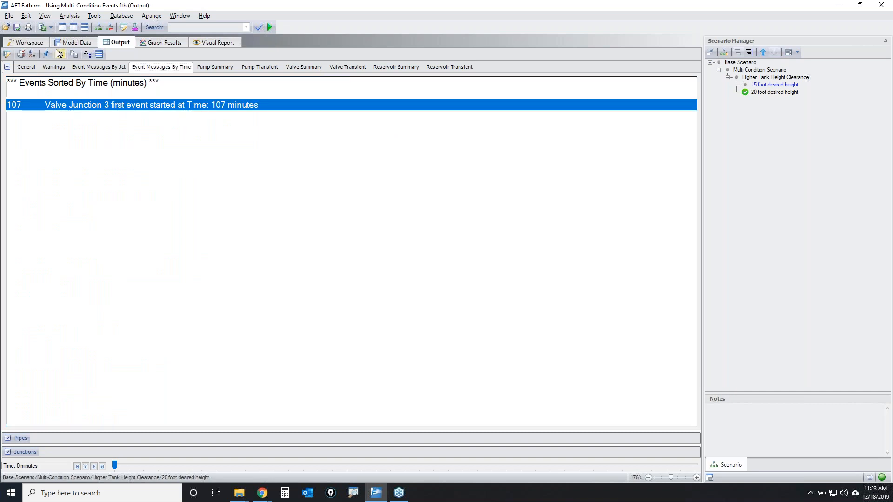
Circle the first valve closing reason and tanks J4 and J6 on the workspace, and clear the drawn marks.
{"action": "left_click", "coordinate": [28, 42]}
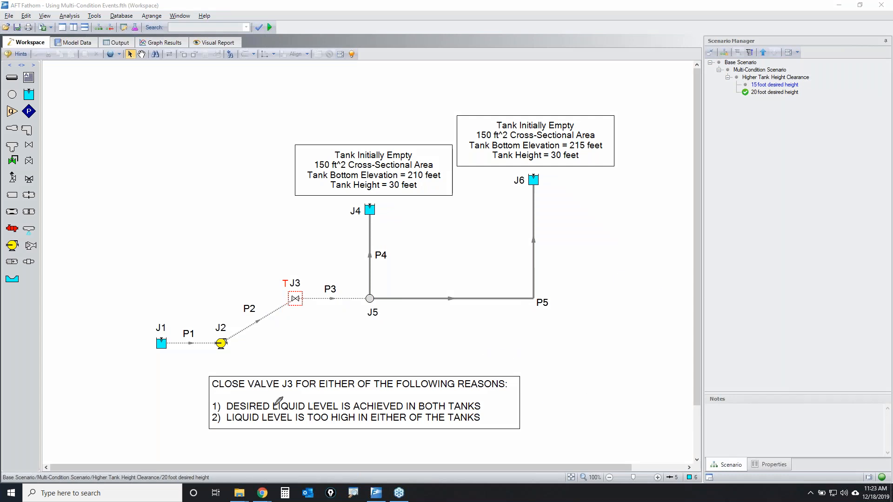
{"action": "mouse_move", "coordinate": [219, 403]}
{"action": "left_mouse_down"}
{"action": "mouse_move", "coordinate": [487, 402]}
{"action": "mouse_move", "coordinate": [405, 410]}
{"action": "mouse_move", "coordinate": [209, 404]}
{"action": "mouse_move", "coordinate": [238, 400]}
{"action": "left_mouse_up"}
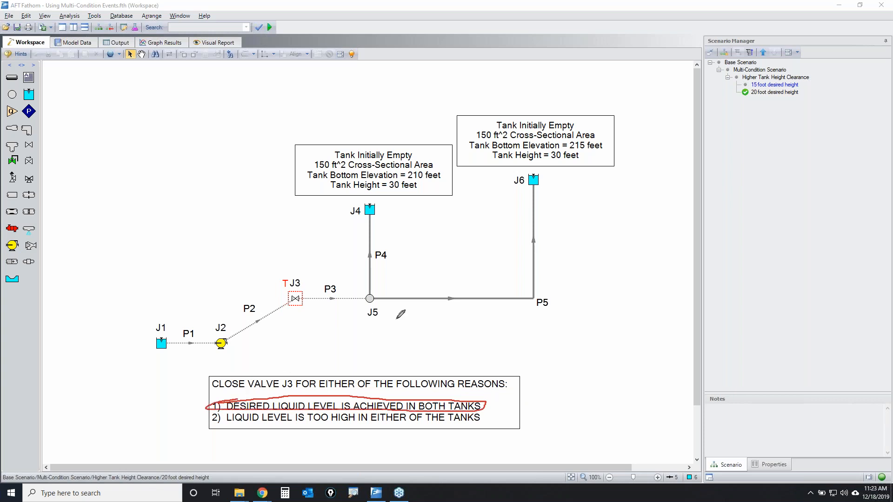
{"action": "mouse_move", "coordinate": [355, 203]}
{"action": "left_mouse_down"}
{"action": "mouse_move", "coordinate": [393, 216]}
{"action": "mouse_move", "coordinate": [372, 218]}
{"action": "left_mouse_up"}
{"action": "mouse_move", "coordinate": [520, 173]}
{"action": "left_mouse_down"}
{"action": "mouse_move", "coordinate": [557, 169]}
{"action": "mouse_move", "coordinate": [544, 170]}
{"action": "left_mouse_up"}
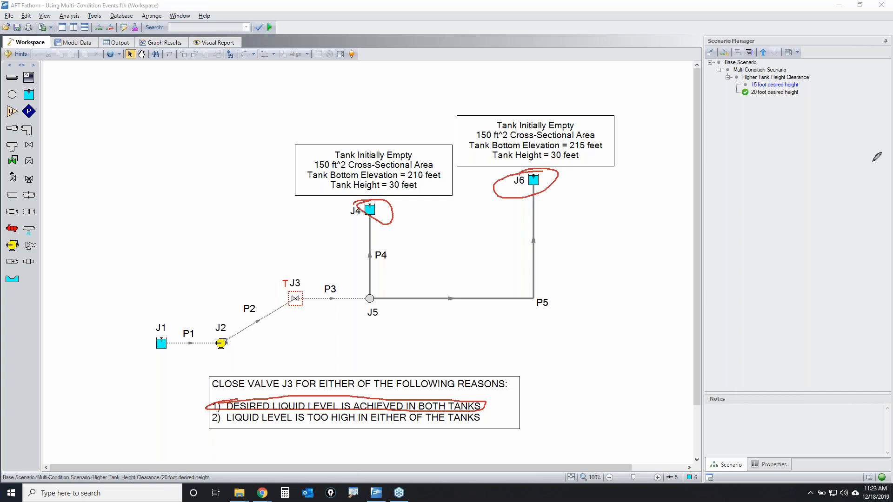
{"action": "key", "text": "Escape"}
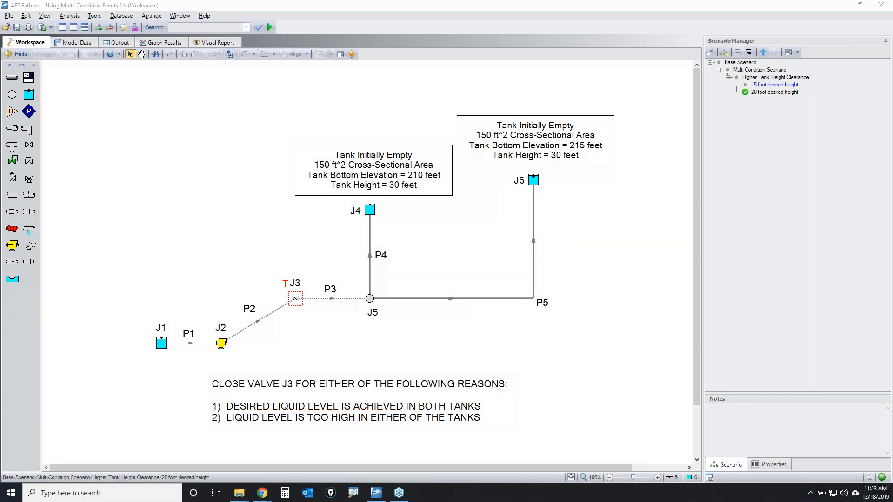
Load the saved Liquid Height vs. Time graph and set its liquid height axis major interval to 0.5 feet.
{"action": "left_click", "coordinate": [158, 43]}
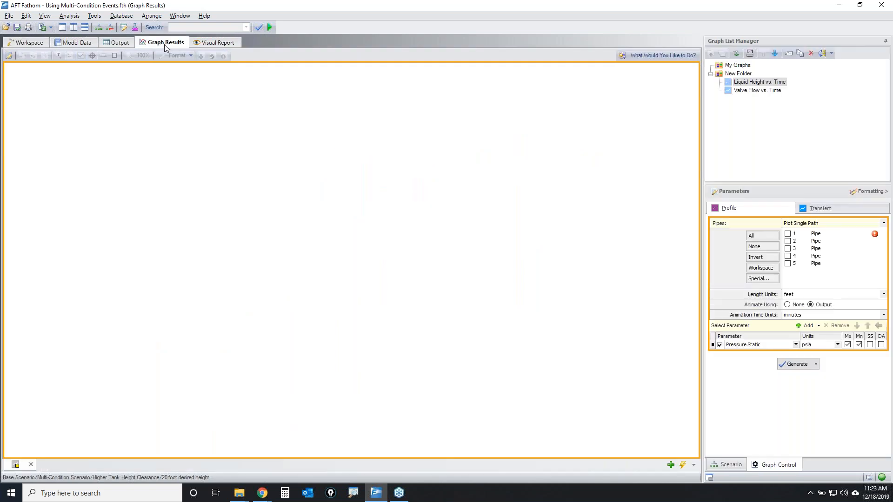
{"action": "double_click", "coordinate": [766, 81]}
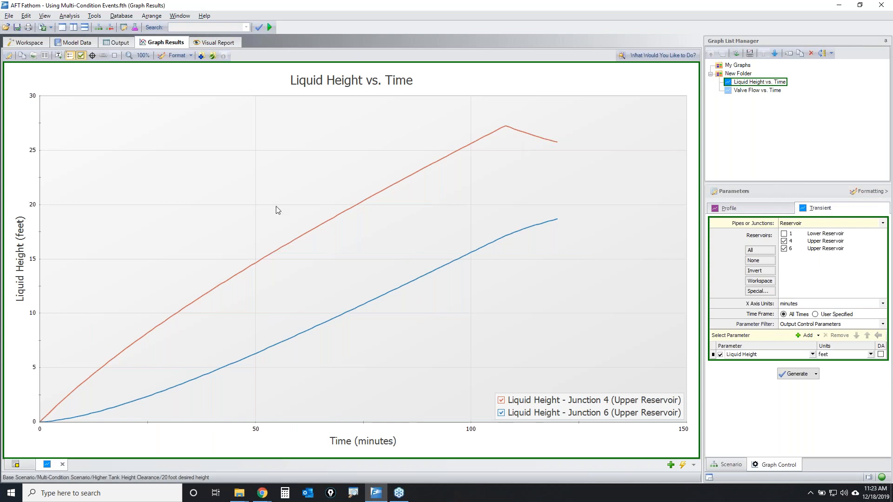
{"action": "left_click", "coordinate": [34, 206]}
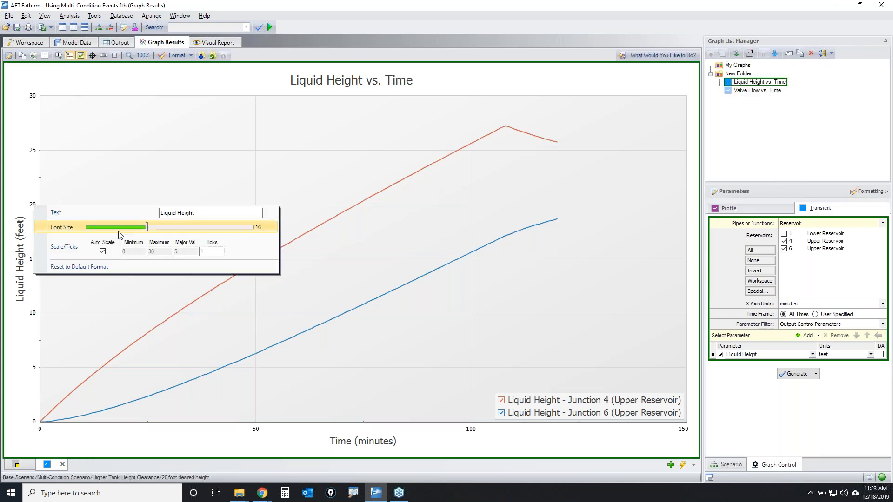
{"action": "left_click_drag", "start_coordinate": [188, 252], "coordinate": [158, 252]}
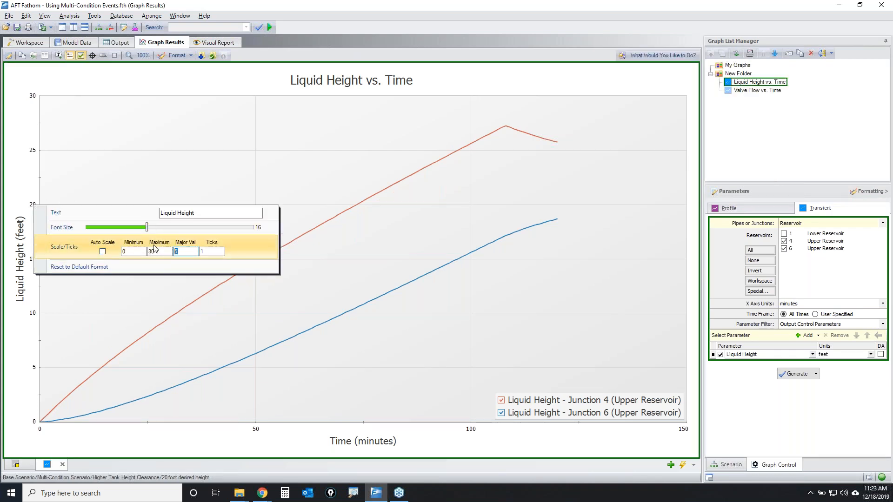
{"action": "type", "text": "0.5"}
{"action": "key", "text": "Return"}
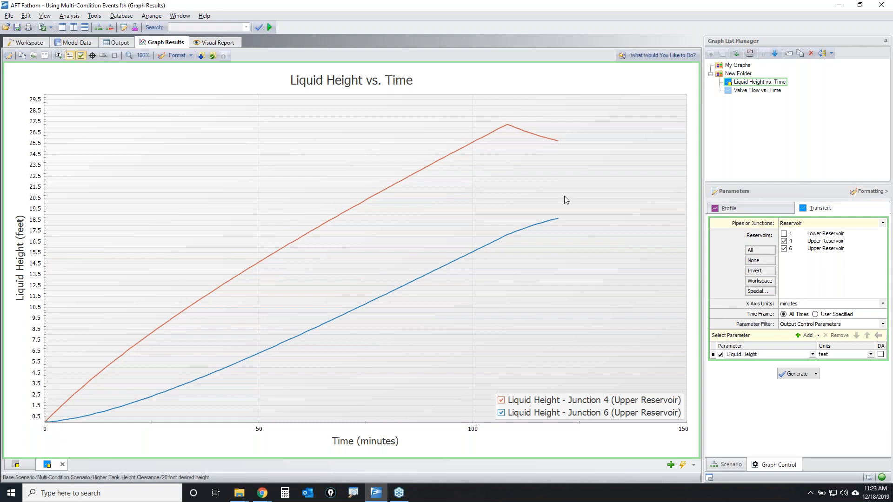
Set the major interval of the graph's time axis to 5 minutes.
{"action": "left_click", "coordinate": [848, 164]}
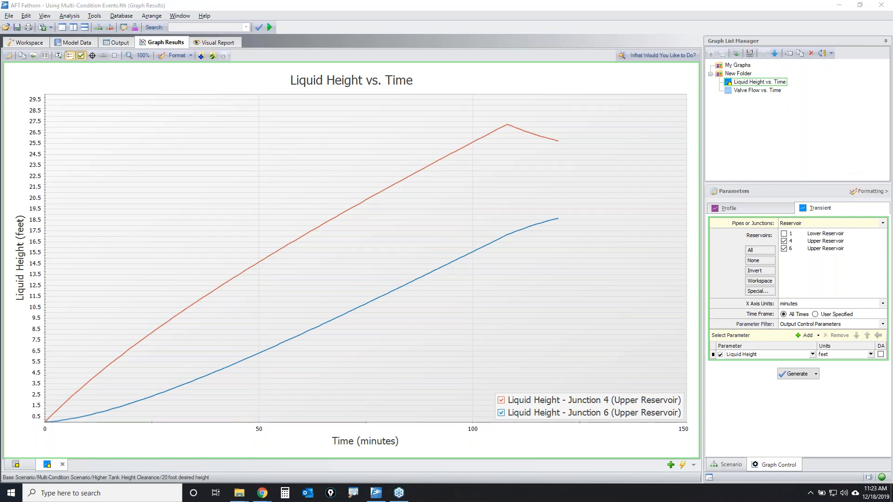
{"action": "left_click", "coordinate": [472, 431]}
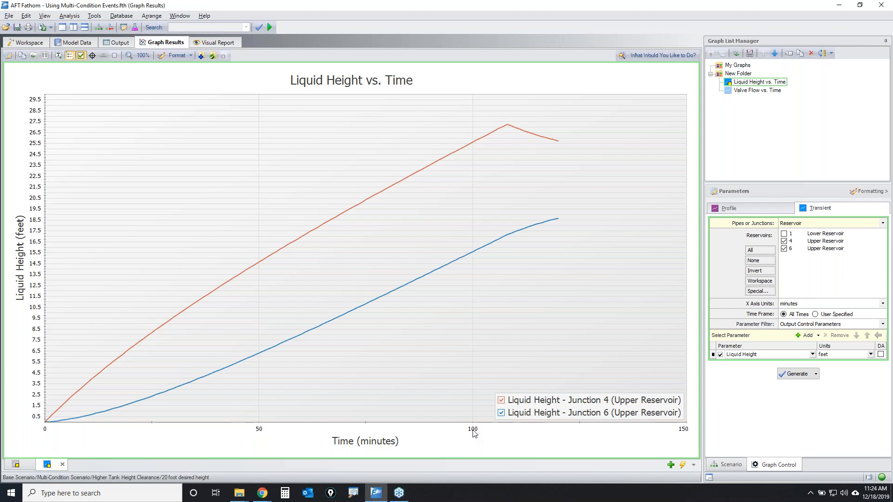
{"action": "right_click", "coordinate": [473, 430]}
{"action": "left_click", "coordinate": [542, 408]}
{"action": "left_click_drag", "start_coordinate": [624, 407], "coordinate": [600, 406]}
{"action": "type", "text": "5"}
{"action": "key", "text": "Return"}
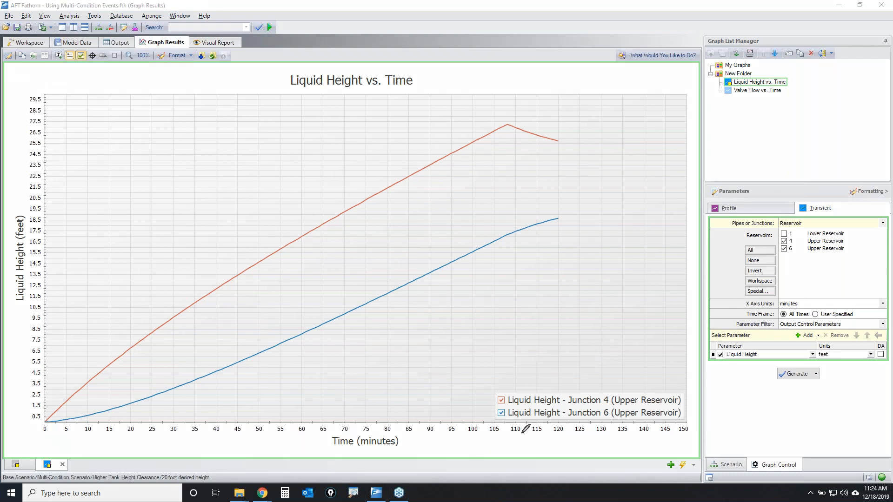
Draw a vertical line through both liquid height curves at about 107 minutes and read the junction 4 peak with the crosshair.
{"action": "left_click_drag", "start_coordinate": [508, 417], "coordinate": [511, 85]}
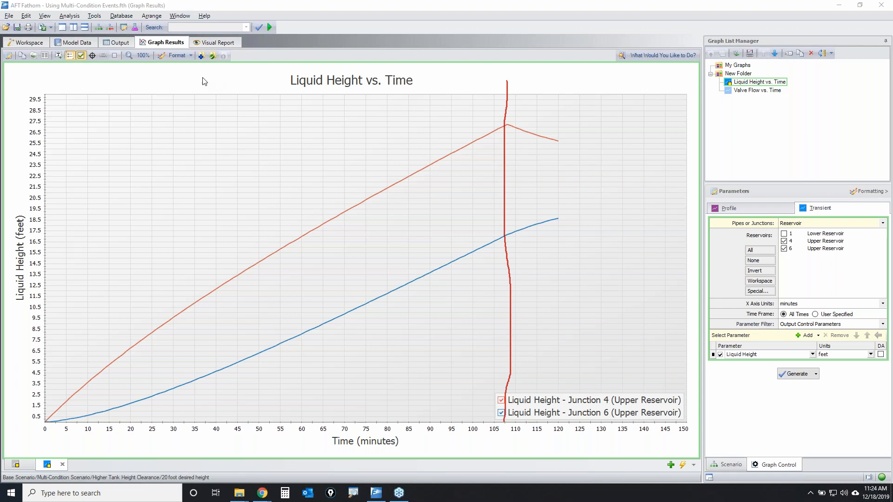
{"action": "left_click", "coordinate": [92, 56]}
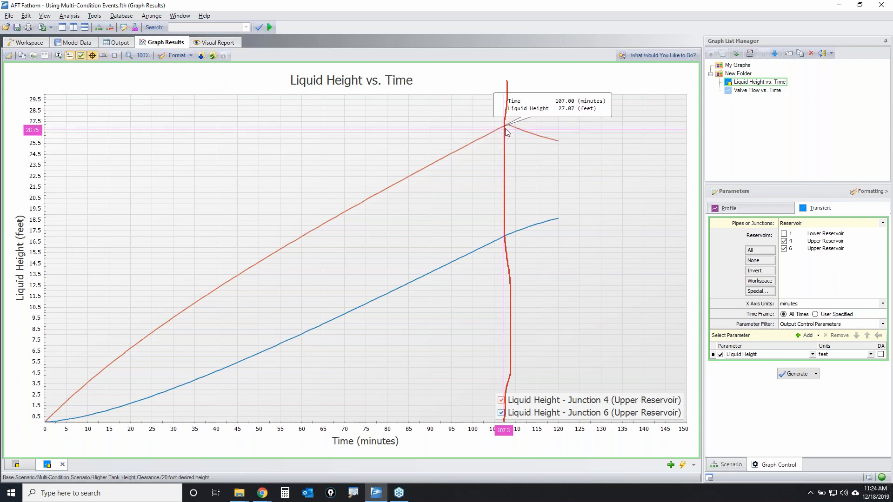
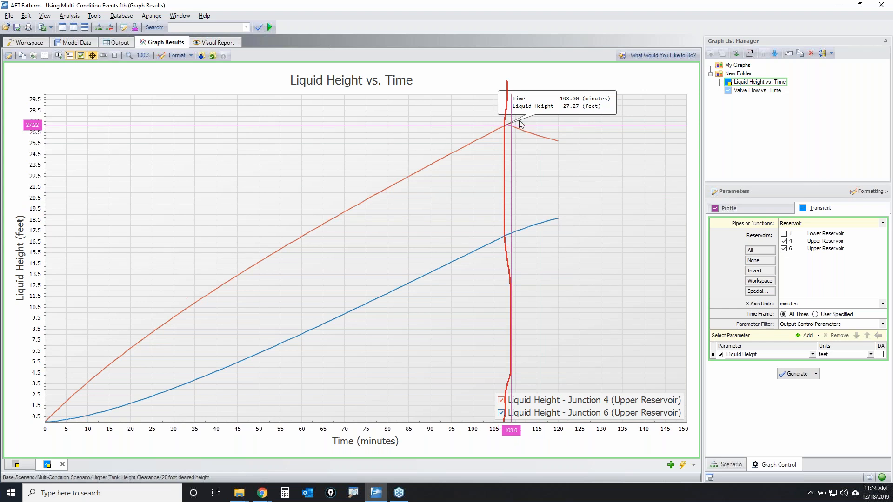
Review valve J3's multi-condition transient events from the workspace, cancel its properties and clear the drawn line.
{"action": "left_click", "coordinate": [28, 42]}
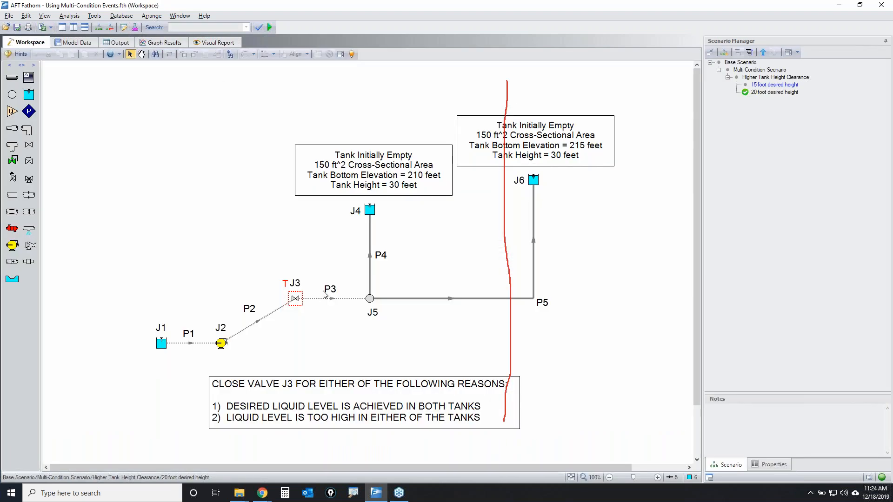
{"action": "left_click", "coordinate": [299, 301]}
{"action": "double_click", "coordinate": [303, 301]}
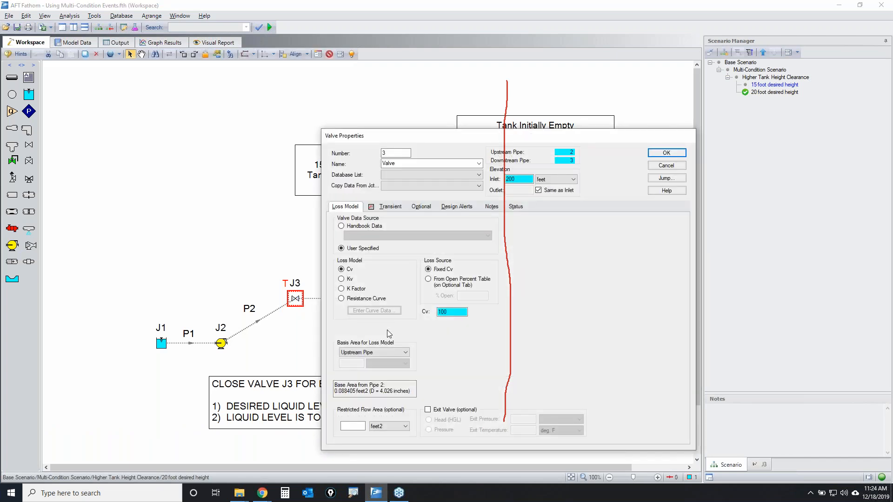
{"action": "left_click", "coordinate": [391, 207]}
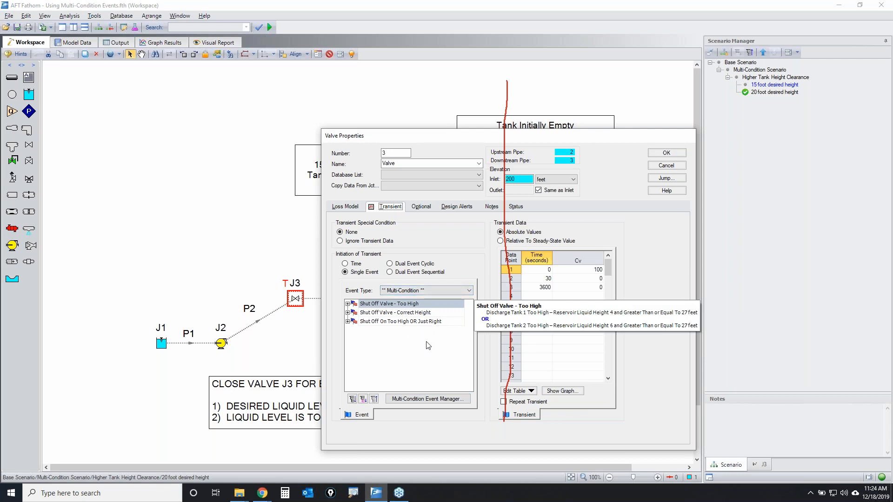
{"action": "left_click", "coordinate": [650, 169]}
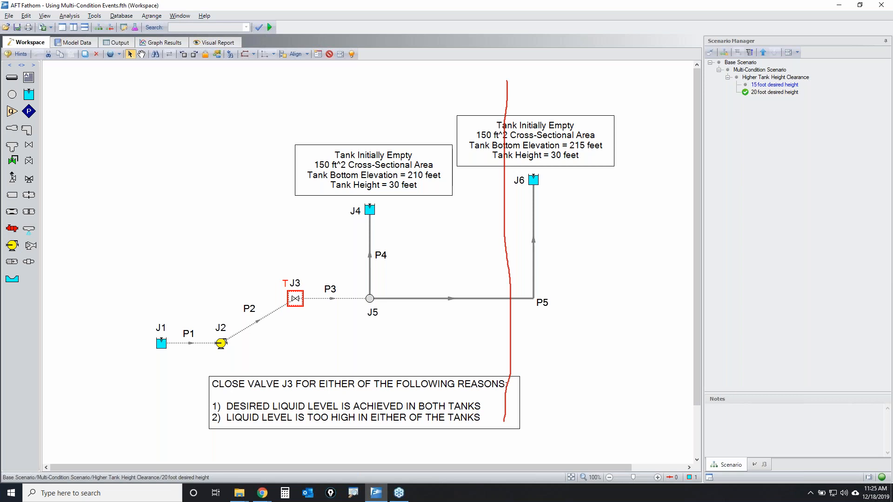
{"action": "key", "text": "Escape"}
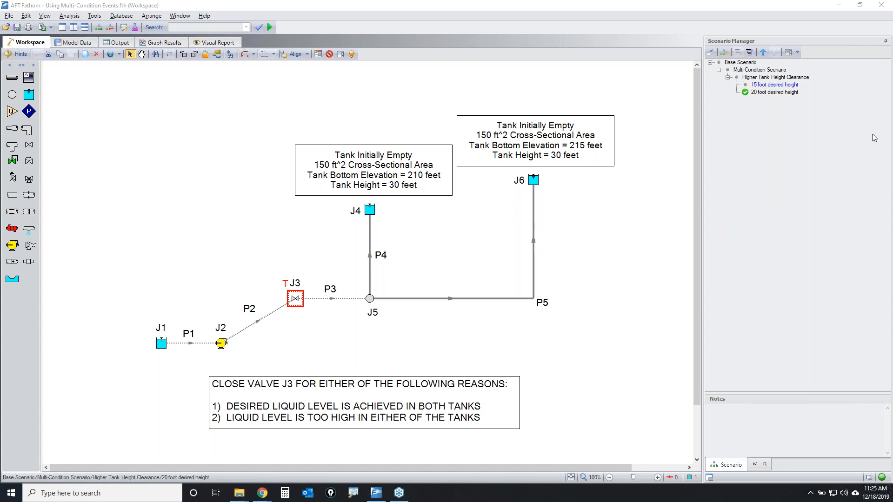
Switch to Chrome and open the Tips and Tricks blog page in the AFT Learning Center.
{"action": "left_click", "coordinate": [262, 493]}
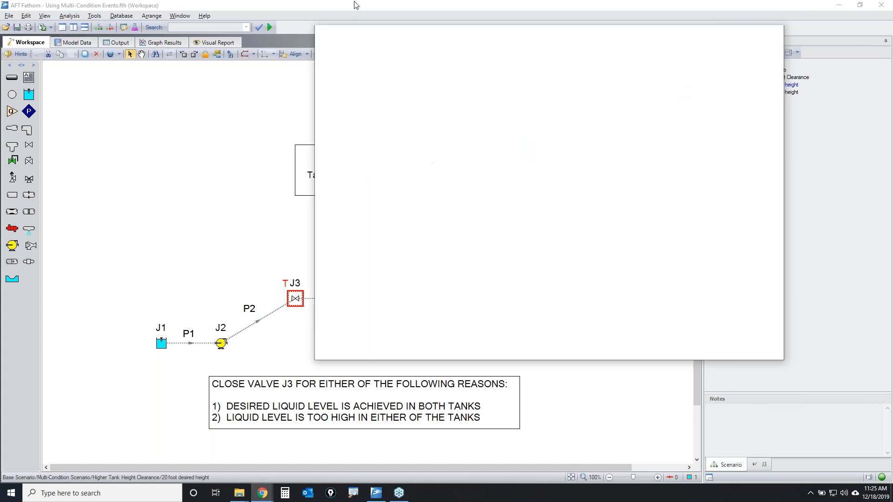
{"action": "mouse_move", "coordinate": [451, 135]}
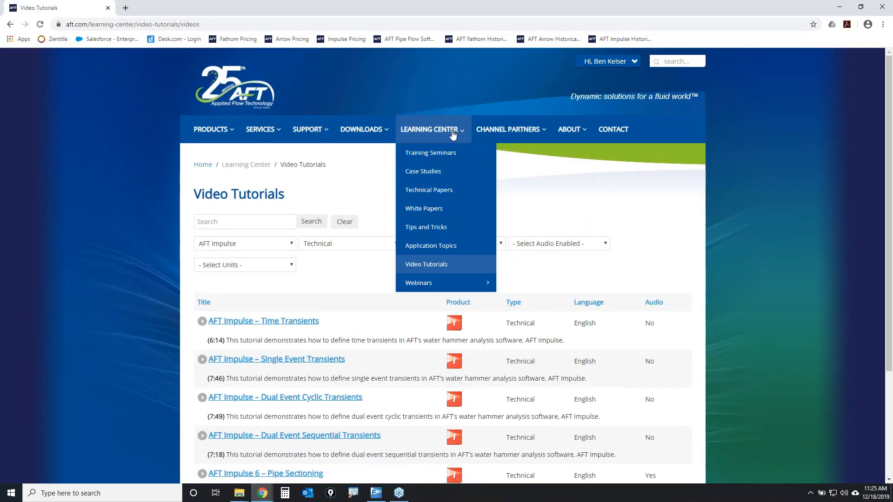
{"action": "left_click", "coordinate": [446, 234]}
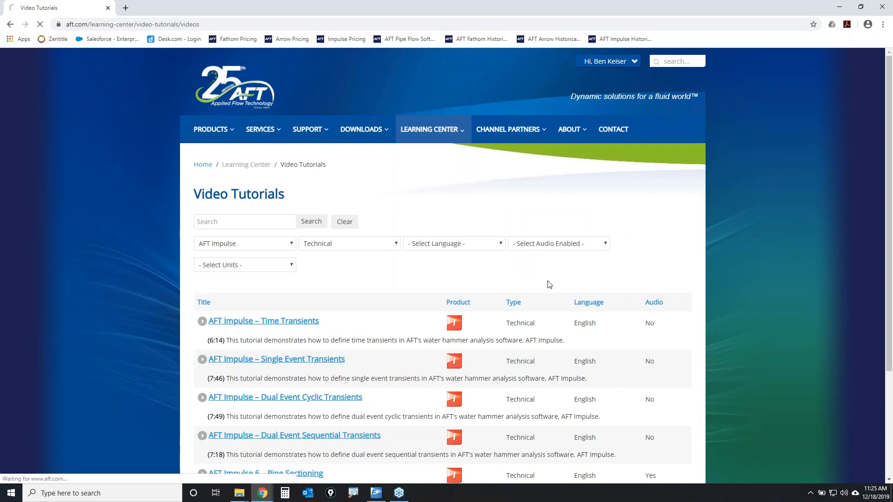
{"action": "mouse_move", "coordinate": [433, 133]}
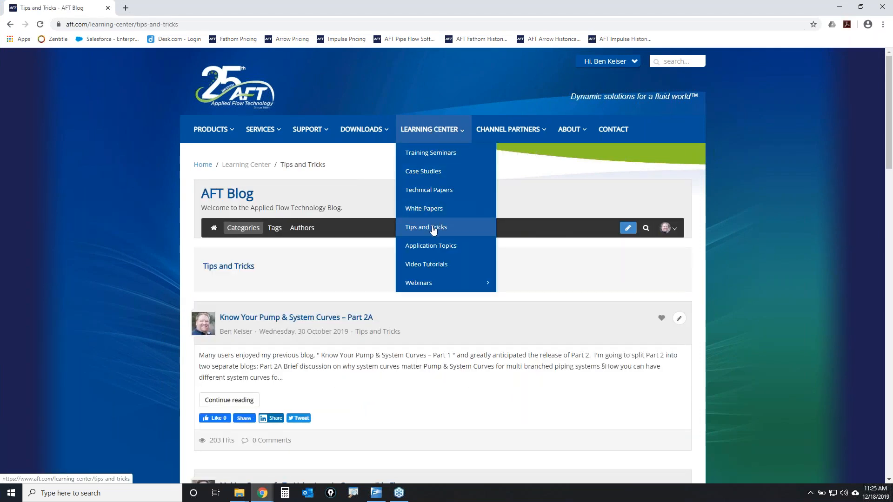
Search the AFT blog for "multi condition" and look through the results for an article on multi-condition events.
{"action": "left_click", "coordinate": [645, 228]}
{"action": "left_click", "coordinate": [518, 250]}
{"action": "type", "text": "multi condition"}
{"action": "key", "text": "Return"}
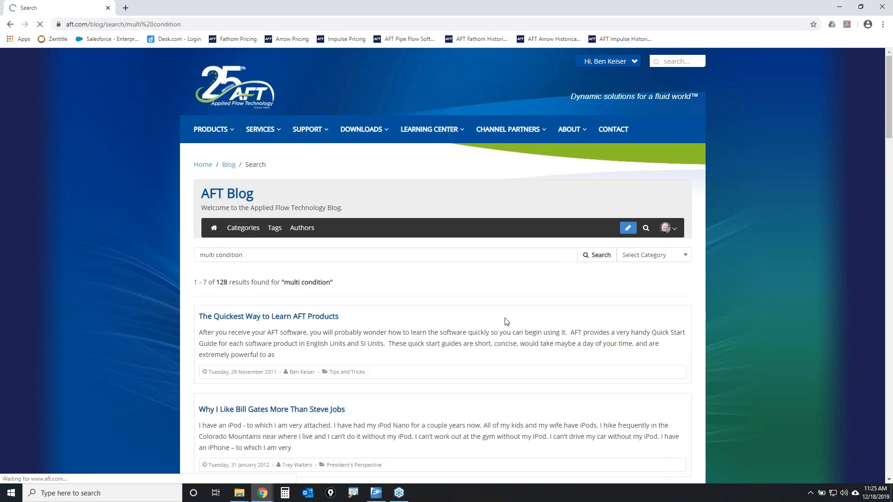
{"action": "scroll", "coordinate": [493, 315], "scroll_direction": "down", "scroll_amount": 1}
{"action": "scroll", "coordinate": [492, 316], "scroll_direction": "down", "scroll_amount": 13}
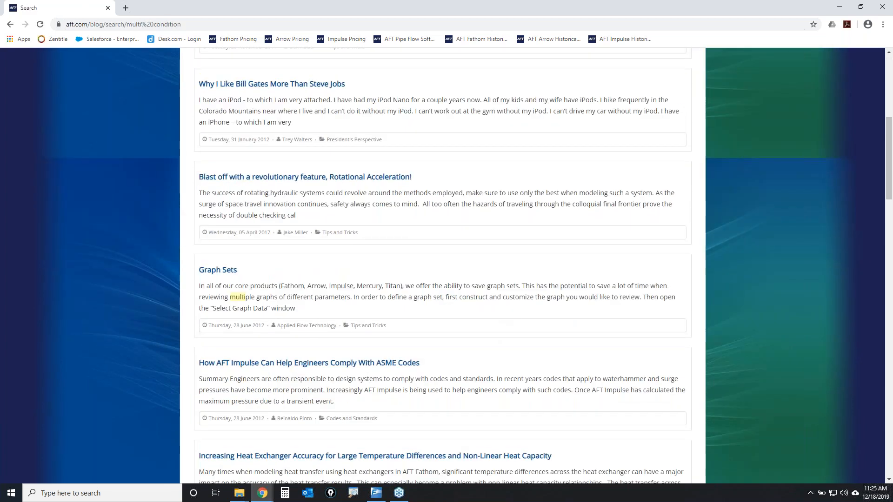
{"action": "scroll", "coordinate": [507, 312], "scroll_direction": "down", "scroll_amount": 6}
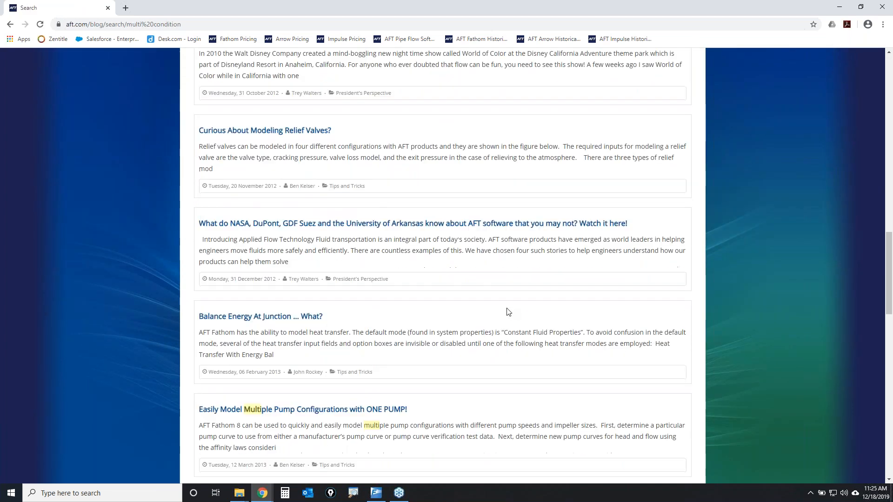
{"action": "scroll", "coordinate": [508, 312], "scroll_direction": "down", "scroll_amount": 13}
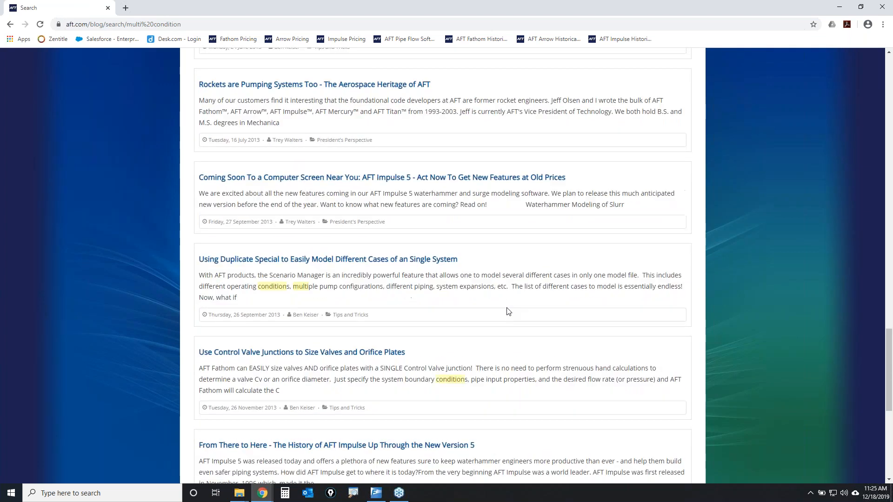
{"action": "scroll", "coordinate": [508, 312], "scroll_direction": "down", "scroll_amount": 8}
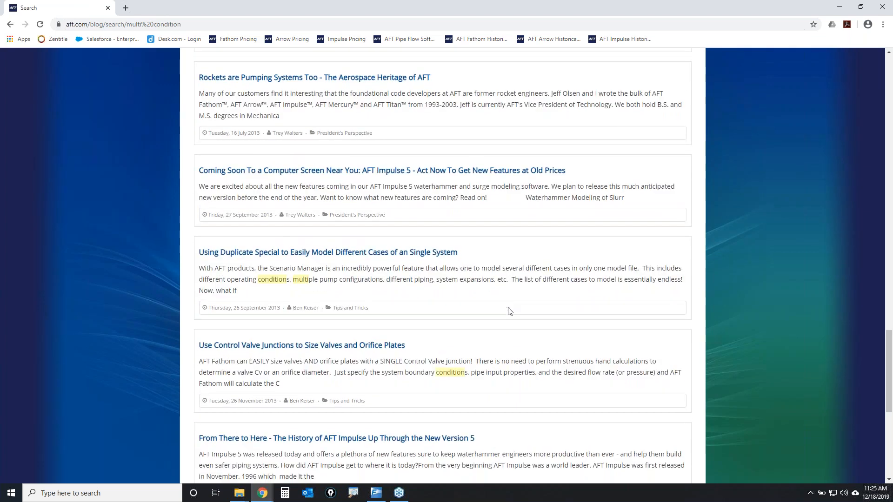
{"action": "scroll", "coordinate": [522, 309], "scroll_direction": "up", "scroll_amount": 16}
{"action": "scroll", "coordinate": [598, 205], "scroll_direction": "up", "scroll_amount": 20}
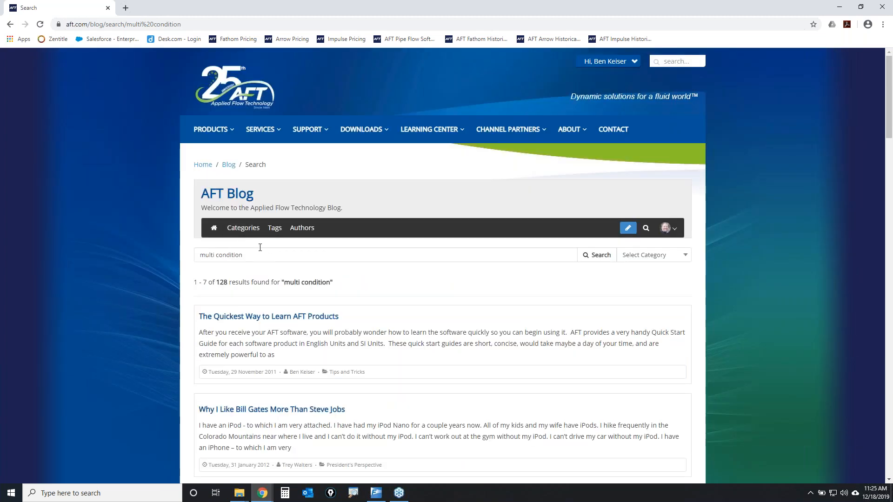
Return to the Tips and Tricks blog listing and go to its page 2.
{"action": "mouse_move", "coordinate": [432, 130]}
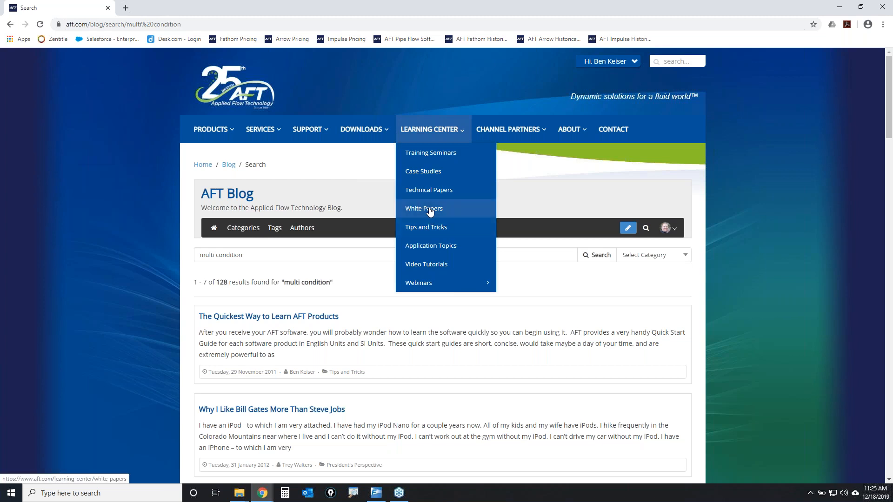
{"action": "left_click", "coordinate": [424, 227]}
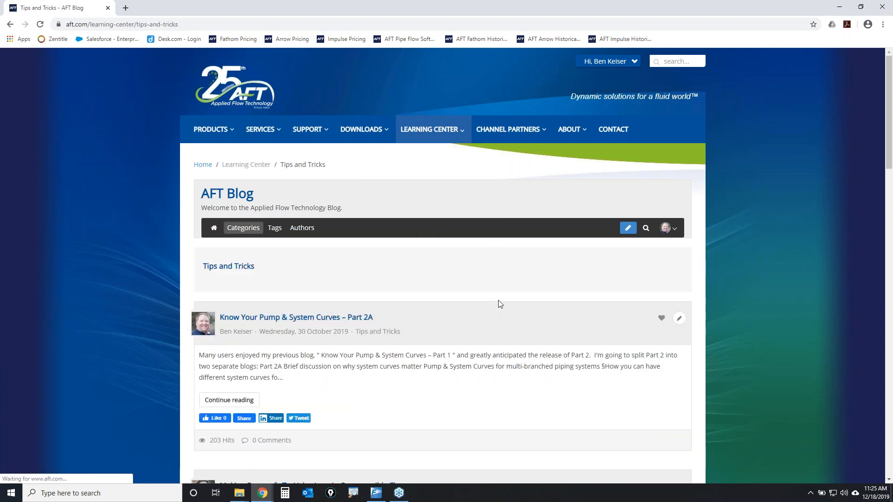
{"action": "scroll", "coordinate": [500, 305], "scroll_direction": "down", "scroll_amount": 20}
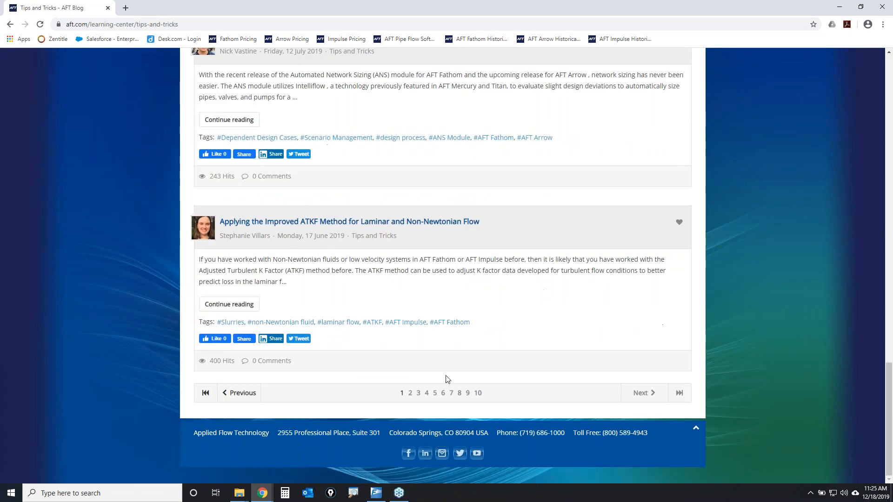
{"action": "left_click", "coordinate": [411, 396]}
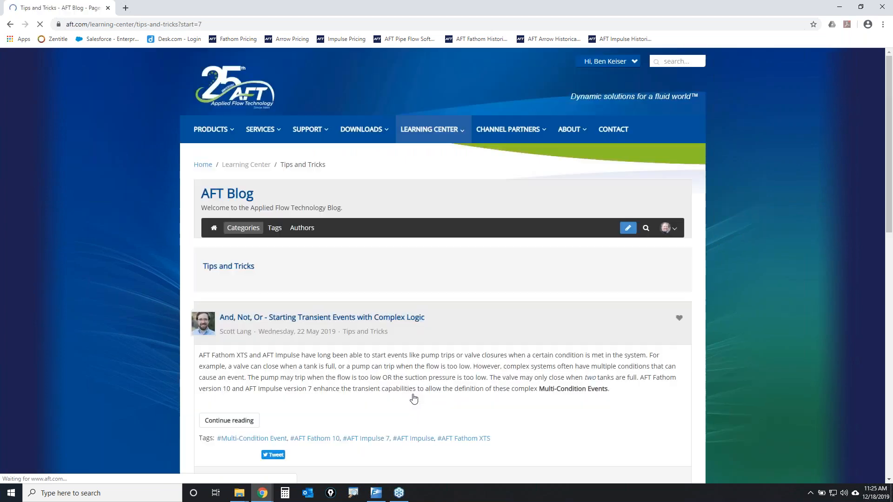
Open the article "And, Not, Or - Starting Transient Events with Complex Logic" in a new tab and switch to it.
{"action": "scroll", "coordinate": [437, 379], "scroll_direction": "down", "scroll_amount": 3}
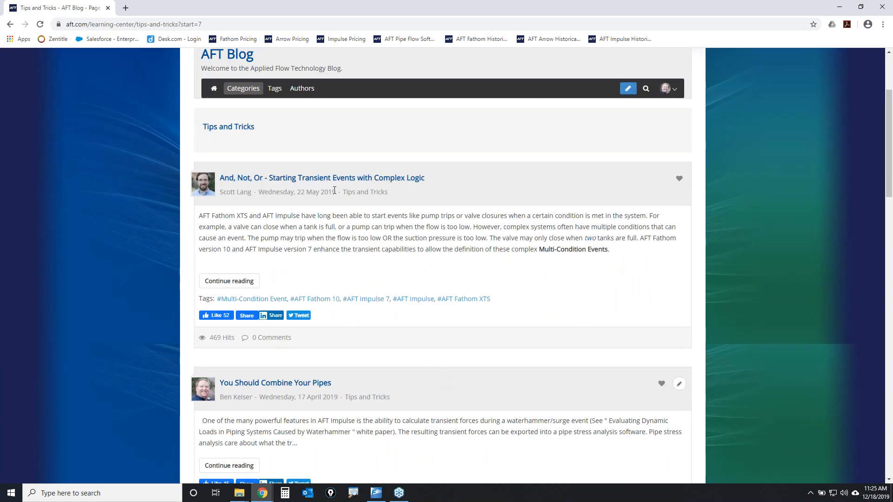
{"action": "right_click", "coordinate": [285, 178]}
{"action": "left_click", "coordinate": [333, 184]}
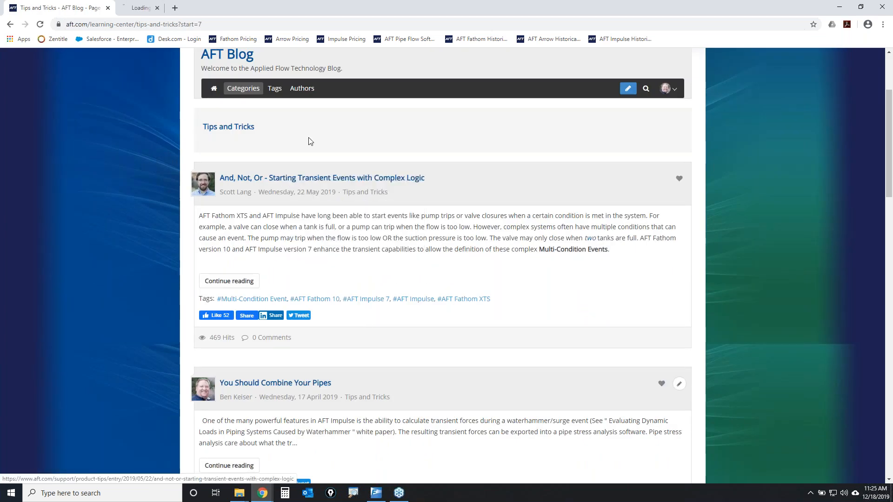
{"action": "left_click", "coordinate": [162, 10]}
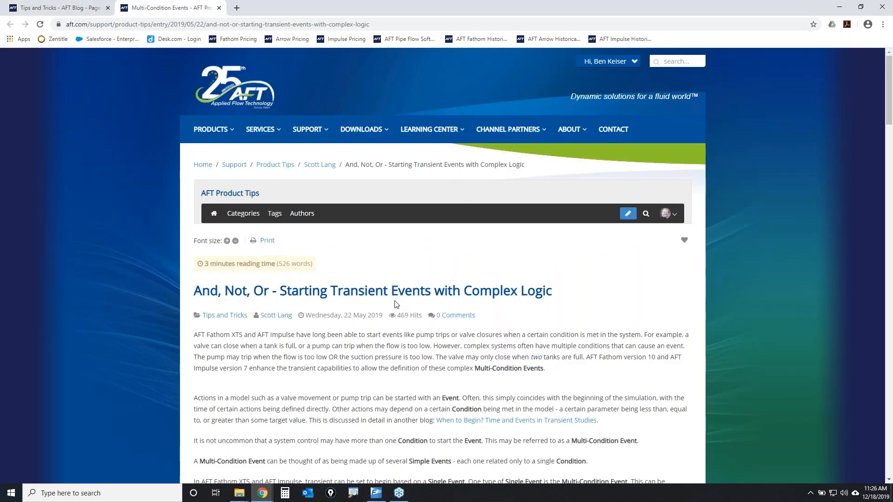
Circle "Multi-Condition Events" in the article's introduction and examine its Event Type and Event Manager figures.
{"action": "scroll", "coordinate": [532, 330], "scroll_direction": "down", "scroll_amount": 2}
{"action": "scroll", "coordinate": [600, 315], "scroll_direction": "down", "scroll_amount": 2}
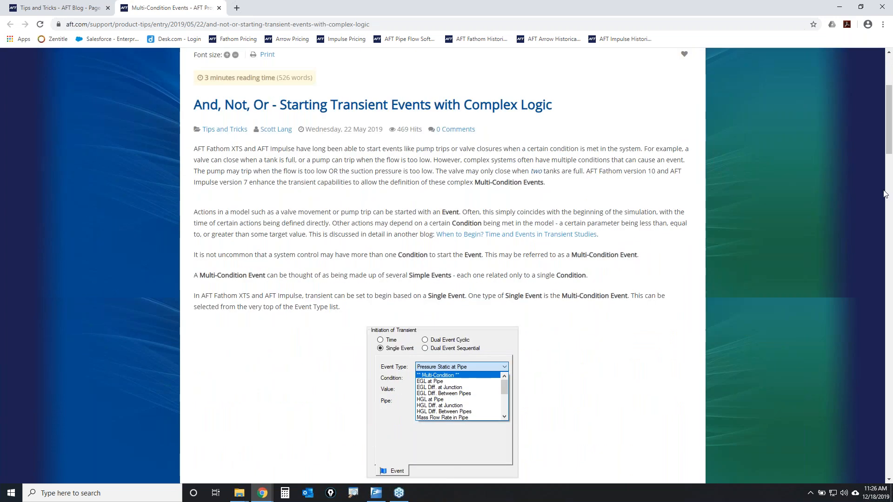
{"action": "mouse_move", "coordinate": [479, 183]}
{"action": "left_mouse_down"}
{"action": "mouse_move", "coordinate": [534, 195]}
{"action": "mouse_move", "coordinate": [535, 178]}
{"action": "mouse_move", "coordinate": [531, 184]}
{"action": "left_mouse_up"}
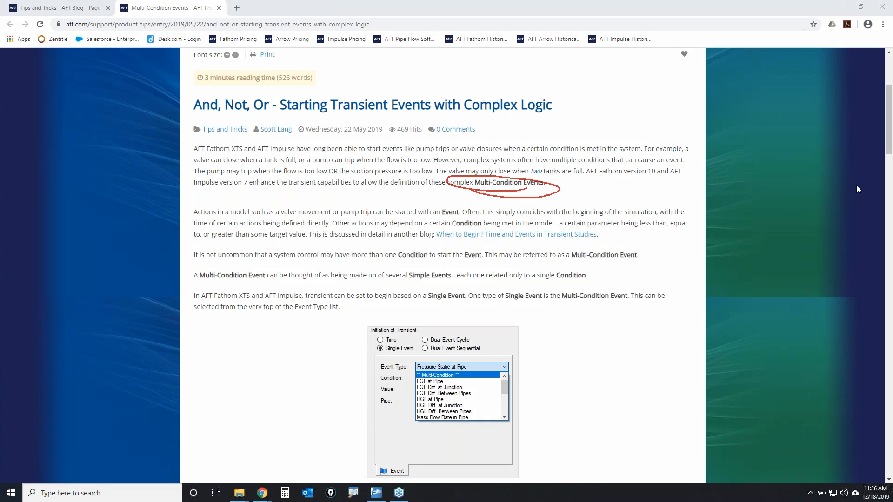
{"action": "scroll", "coordinate": [612, 218], "scroll_direction": "down", "scroll_amount": 15}
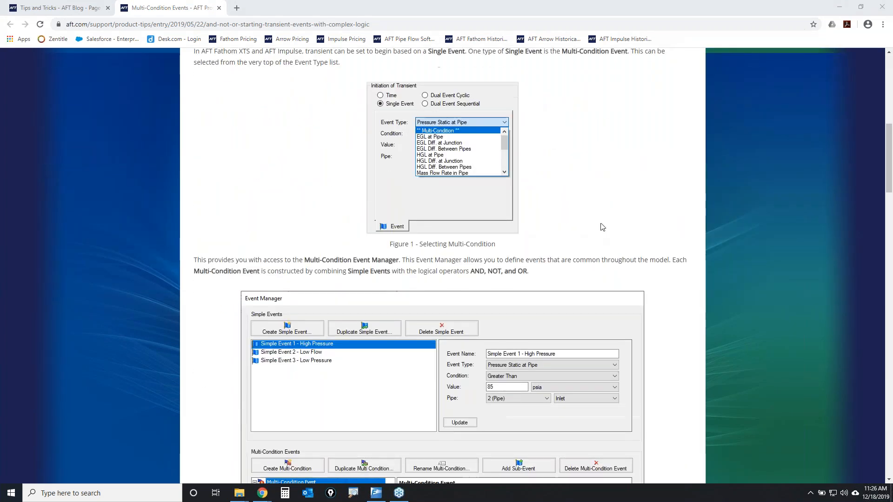
{"action": "scroll", "coordinate": [613, 218], "scroll_direction": "down", "scroll_amount": 10}
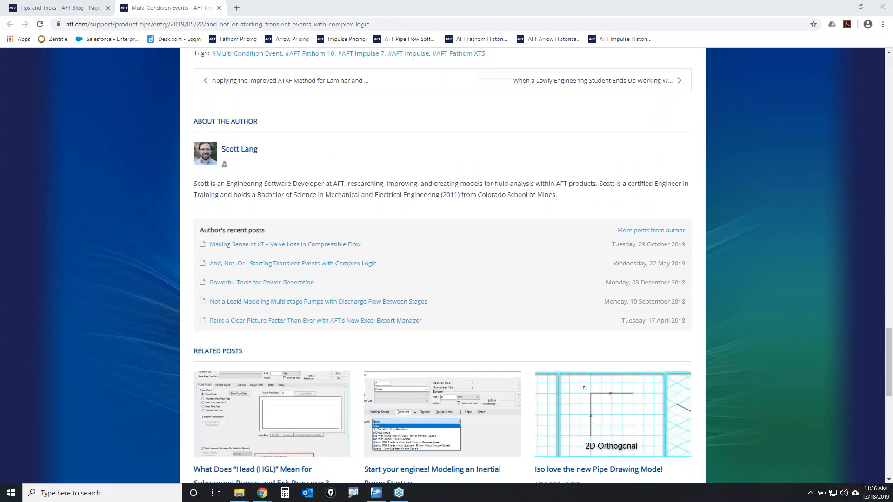
{"action": "scroll", "coordinate": [708, 196], "scroll_direction": "up", "scroll_amount": 7}
{"action": "scroll", "coordinate": [712, 195], "scroll_direction": "up", "scroll_amount": 15}
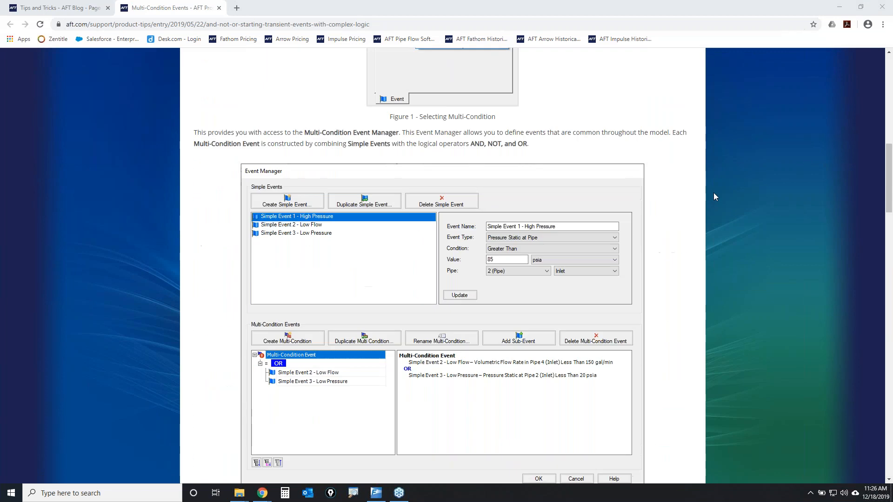
{"action": "scroll", "coordinate": [527, 207], "scroll_direction": "up", "scroll_amount": 6}
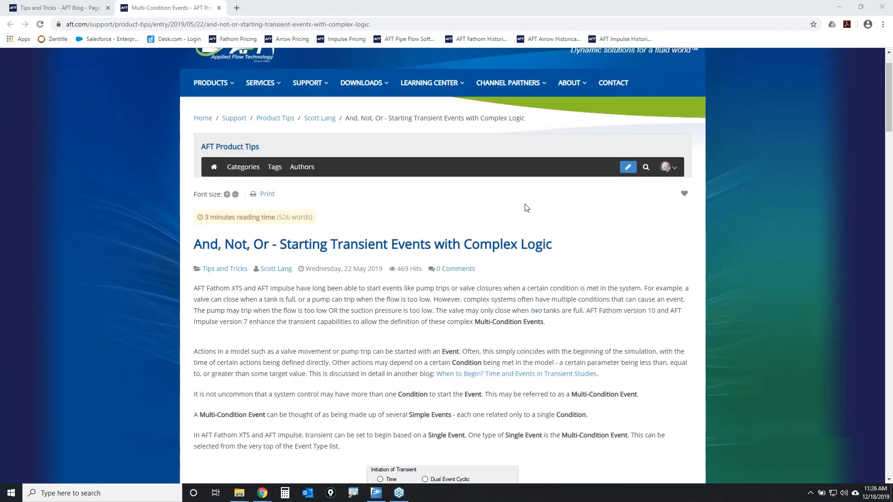